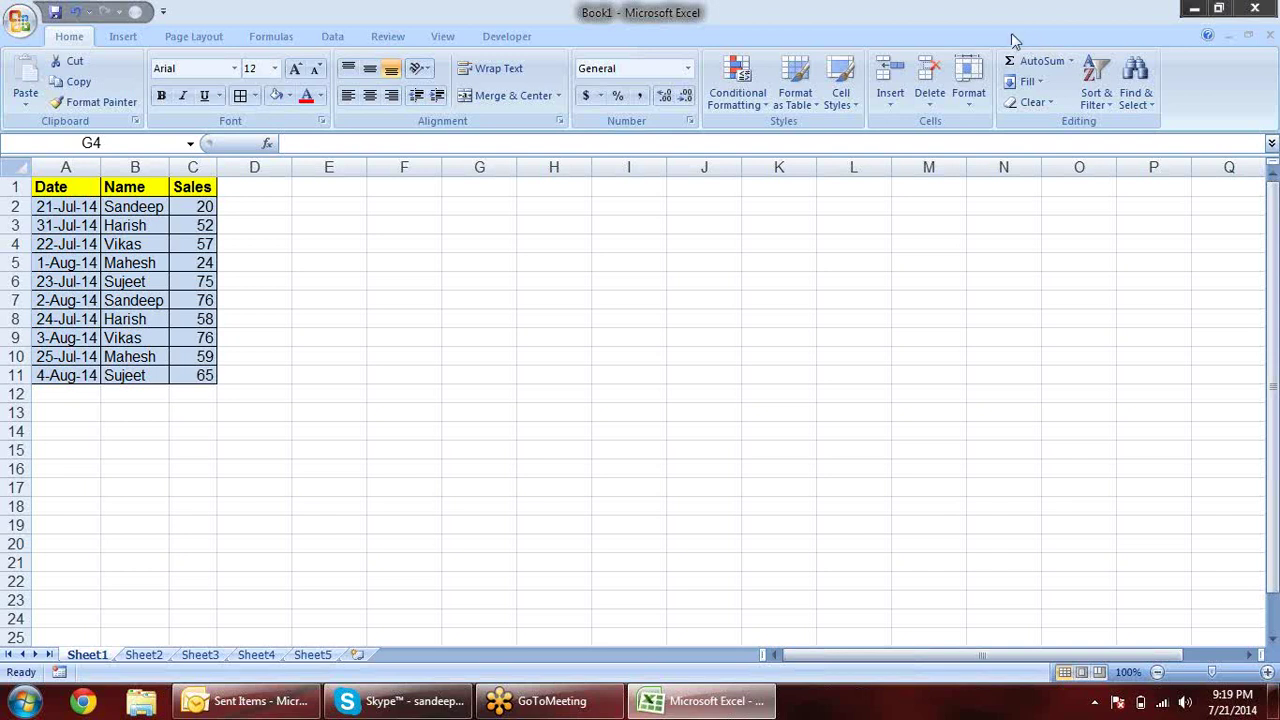
# Copy the Date, Name, Sales table A1:C11 and paste the duplicate at F1
pyautogui.click(288, 201)
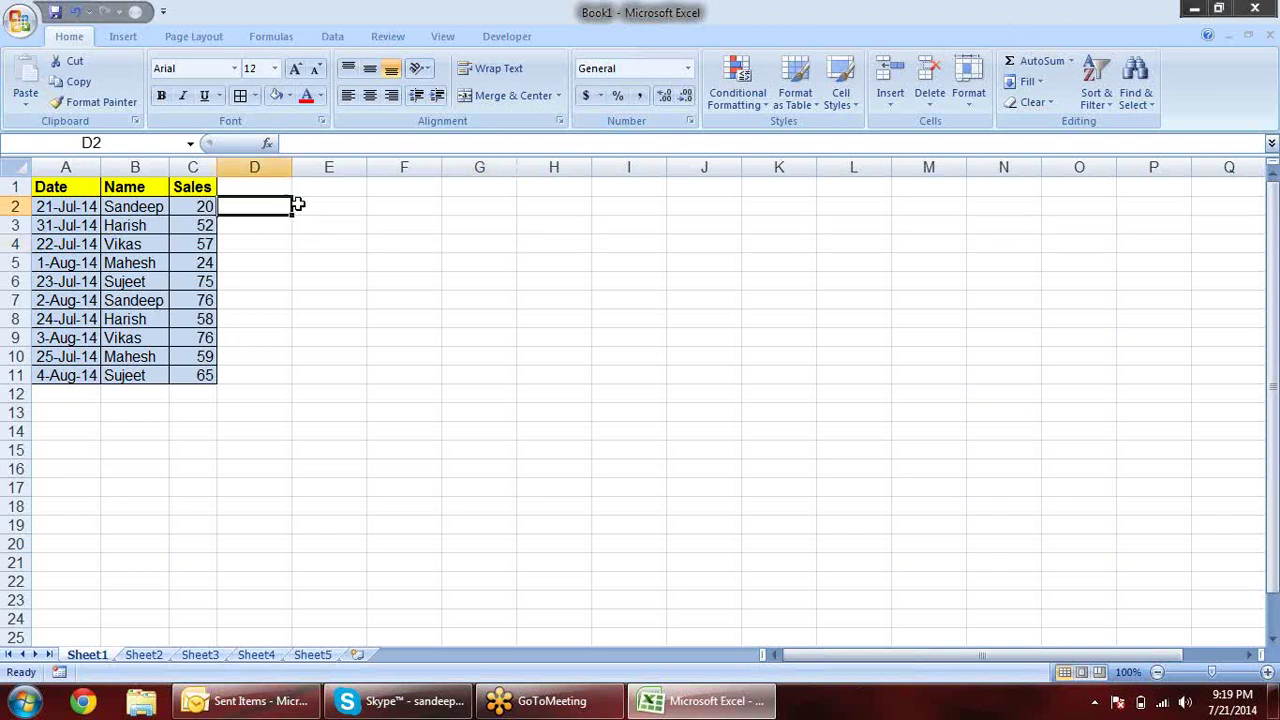
pyautogui.click(52, 188)
pyautogui.moveTo(90, 205); pyautogui.dragTo(195, 370)
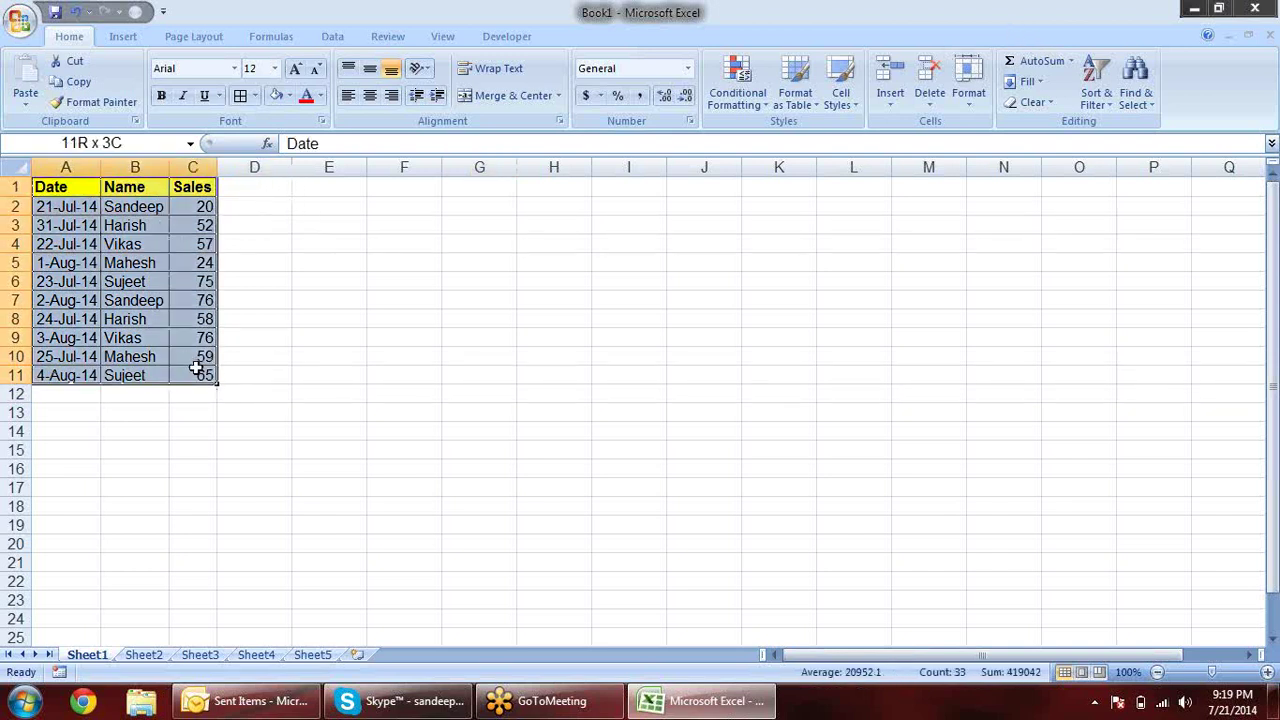
pyautogui.hotkey('ctrl', 'c')
pyautogui.press('Right')
pyautogui.press('Right')
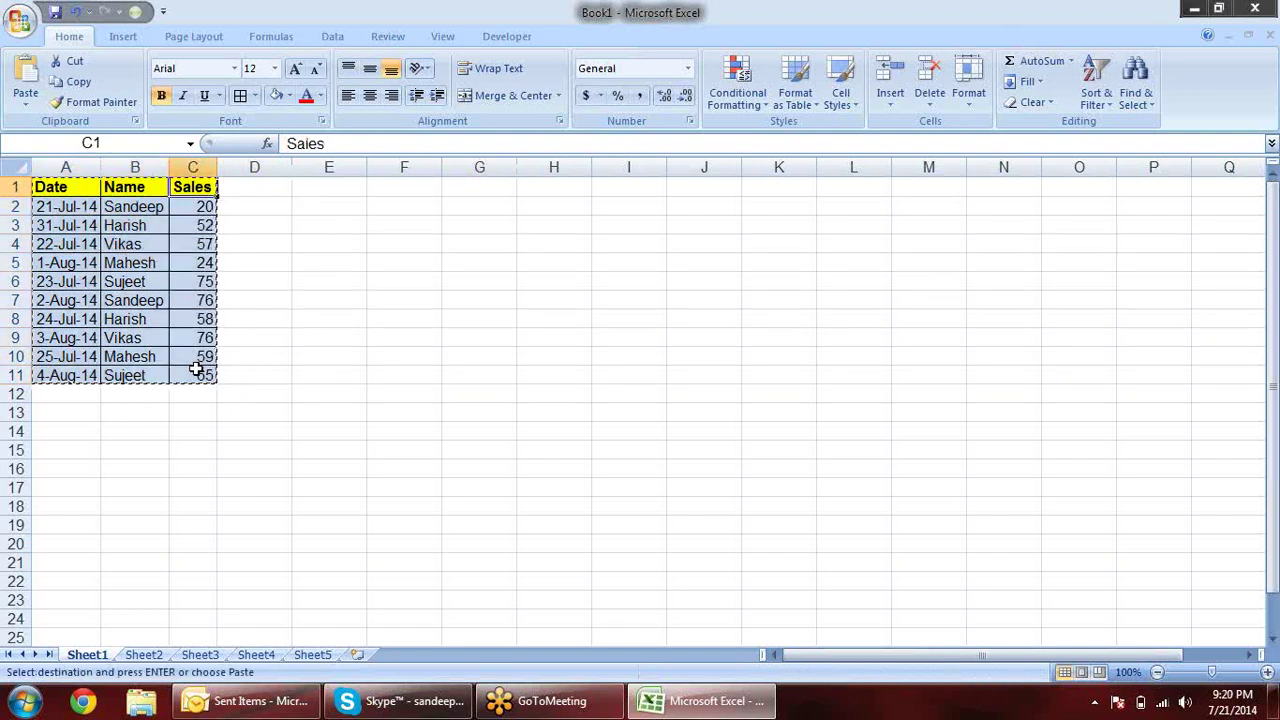
pyautogui.press('Right')
pyautogui.press('Right')
pyautogui.press('Right')
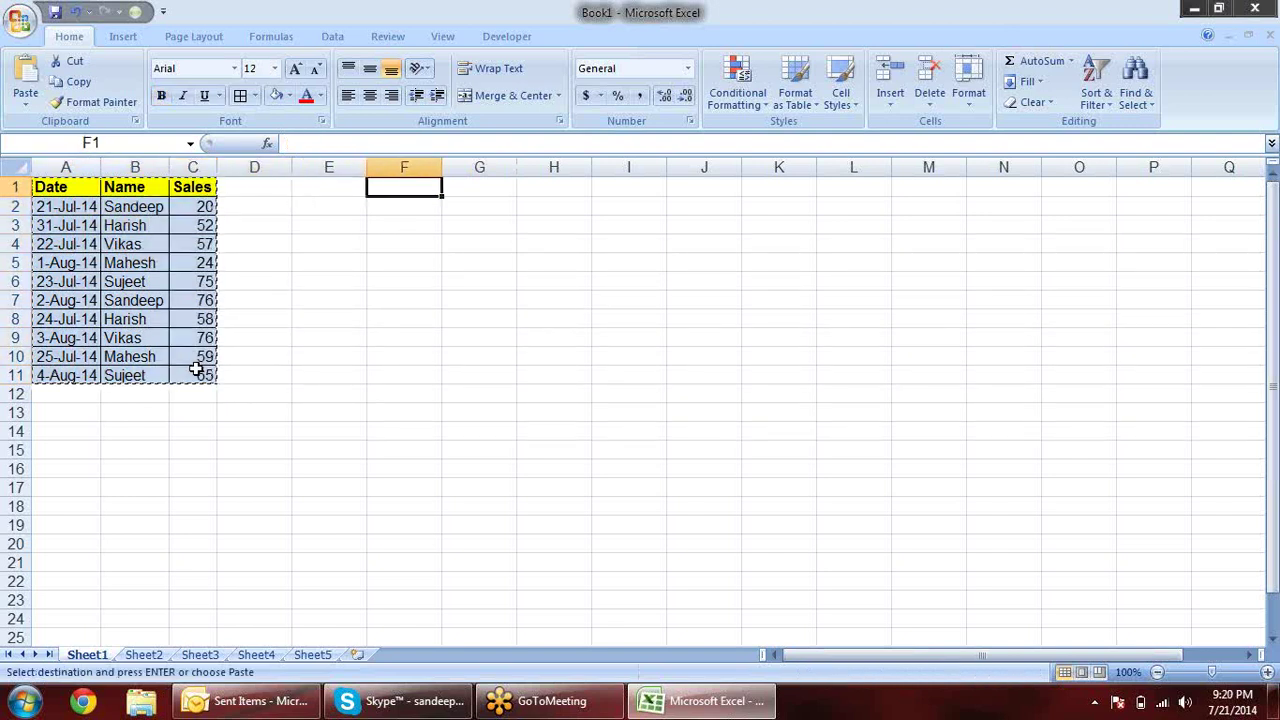
pyautogui.hotkey('ctrl', 'v')
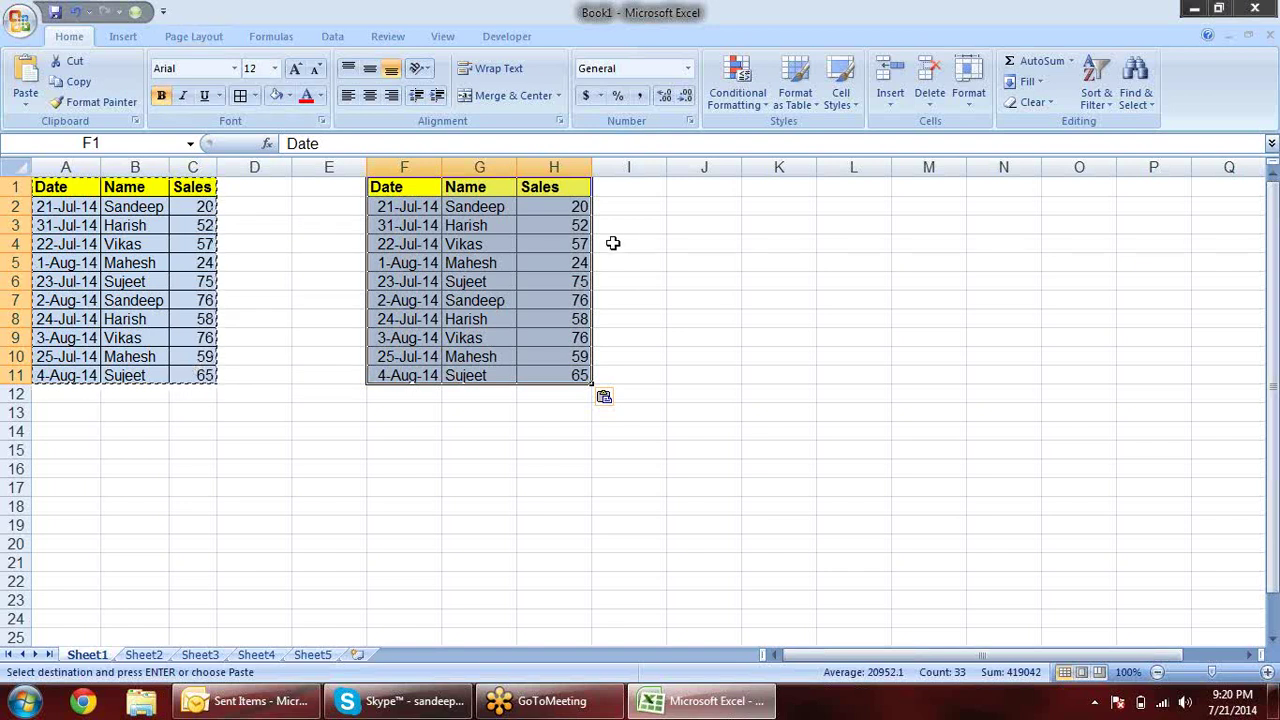
pyautogui.press('Return')
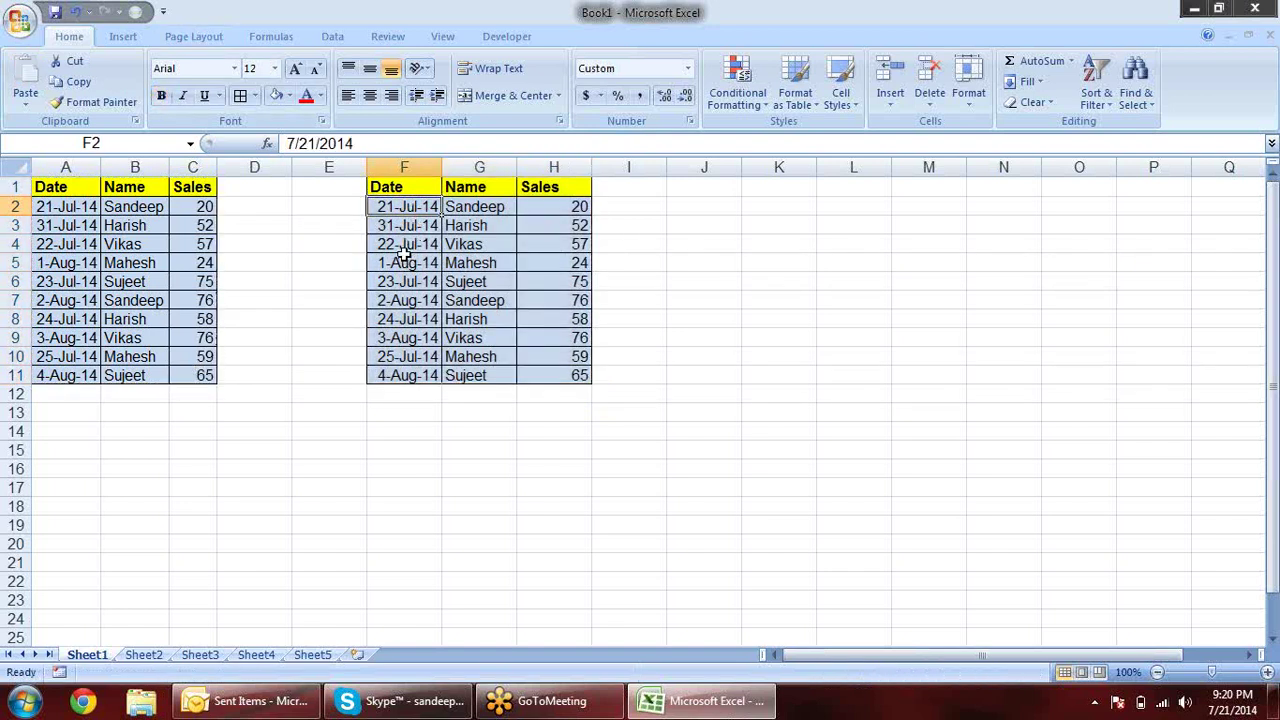
# Step through the copied dates in column F to inspect their formulas
pyautogui.press('Return')
pyautogui.press('Return')
pyautogui.press('Return')
pyautogui.press('Return')
pyautogui.press('Return')
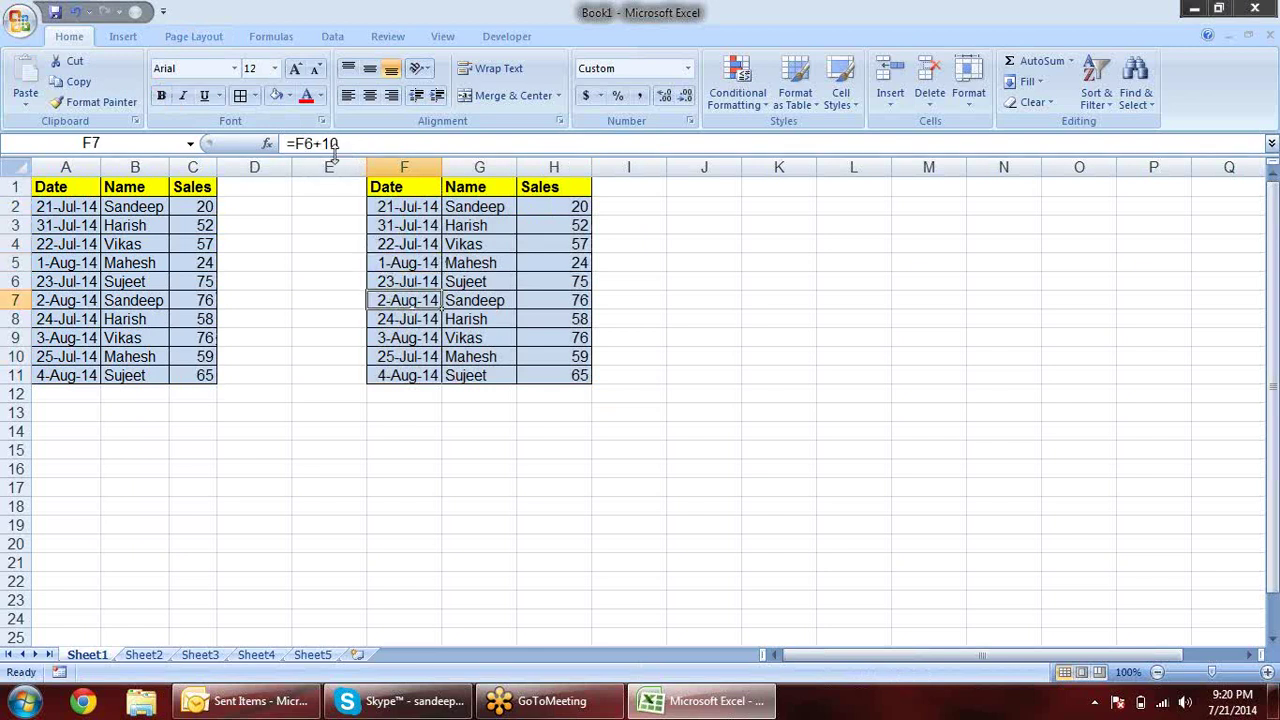
pyautogui.press('Return')
pyautogui.press('Return')
pyautogui.press('Return')
pyautogui.keyDown('ctrl'); pyautogui.click(408, 244); pyautogui.keyUp('ctrl')
pyautogui.keyDown('ctrl'); pyautogui.click(404, 300); pyautogui.keyUp('ctrl')
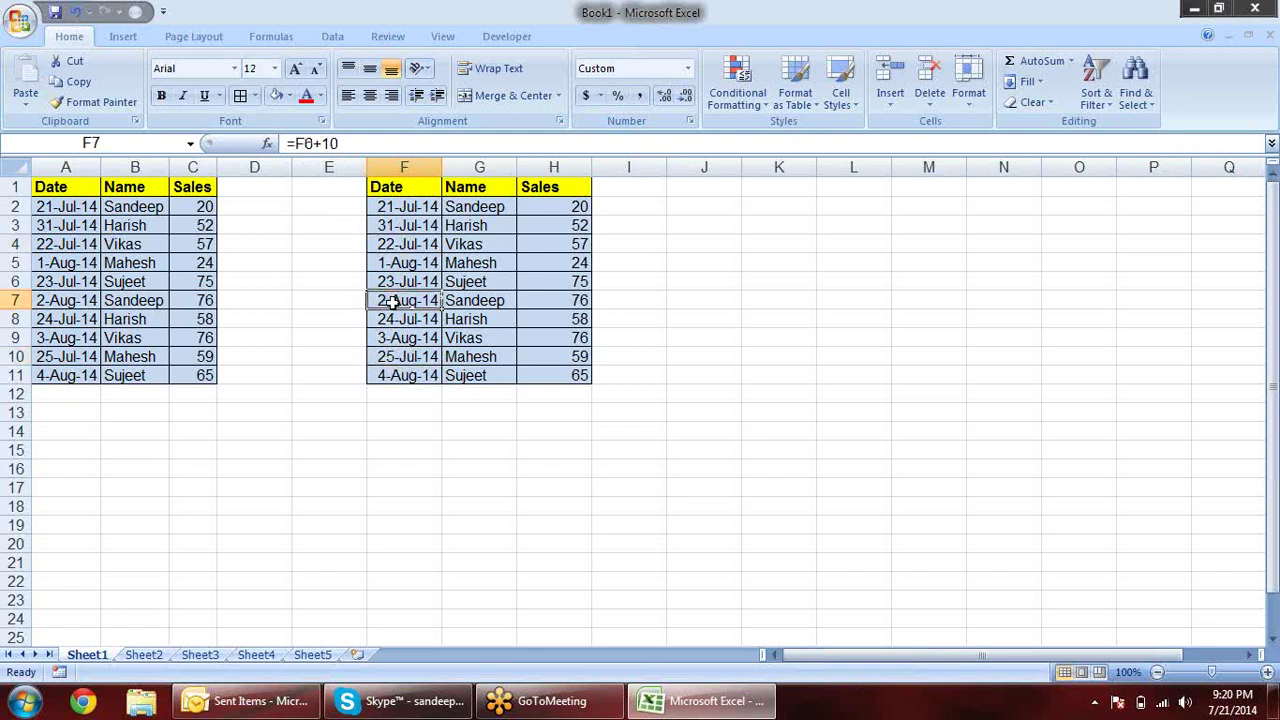
pyautogui.moveTo(400, 281)
pyautogui.mouseDown()
pyautogui.moveTo(415, 338)
pyautogui.moveTo(408, 281)
pyautogui.mouseUp()
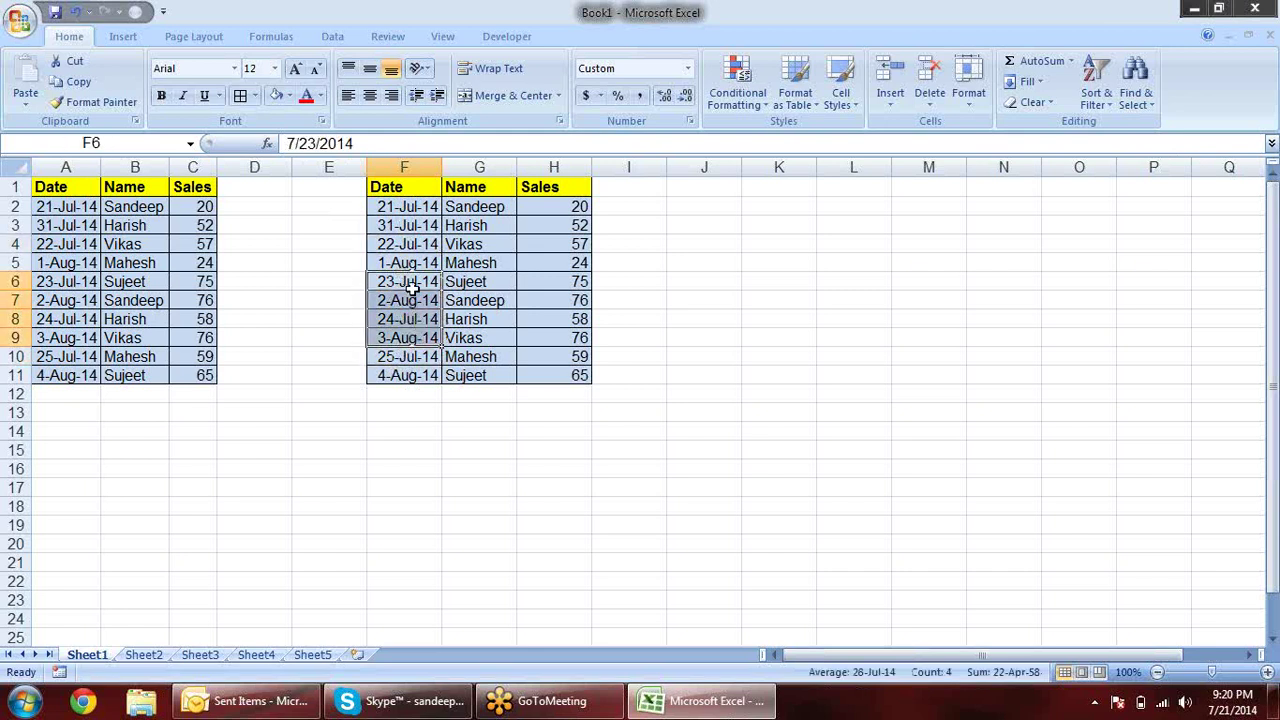
pyautogui.keyDown('ctrl'); pyautogui.click(415, 319); pyautogui.keyUp('ctrl')
pyautogui.keyDown('ctrl'); pyautogui.click(408, 354); pyautogui.keyUp('ctrl')
pyautogui.keyDown('ctrl'); pyautogui.click(405, 250); pyautogui.keyUp('ctrl')
pyautogui.keyDown('ctrl'); pyautogui.click(408, 224); pyautogui.keyUp('ctrl')
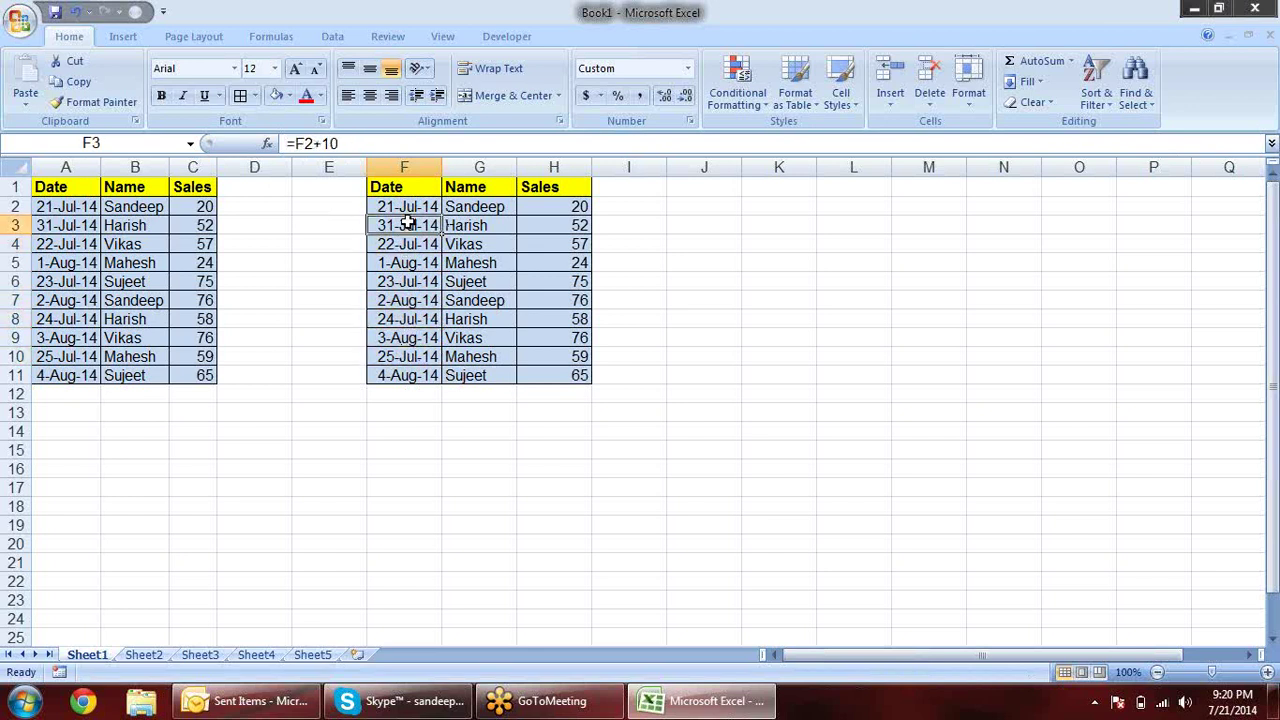
# Fill A3's +10-day formula down to A11 and autofit column A so dates display
pyautogui.keyDown('ctrl'); pyautogui.click(42, 227); pyautogui.keyUp('ctrl')
pyautogui.moveTo(101, 232); pyautogui.dragTo(87, 390)
pyautogui.press('Return')
pyautogui.press('Return')
pyautogui.press('Return')
pyautogui.press('Return')
pyautogui.press('Return')
pyautogui.press('Return')
pyautogui.press('Return')
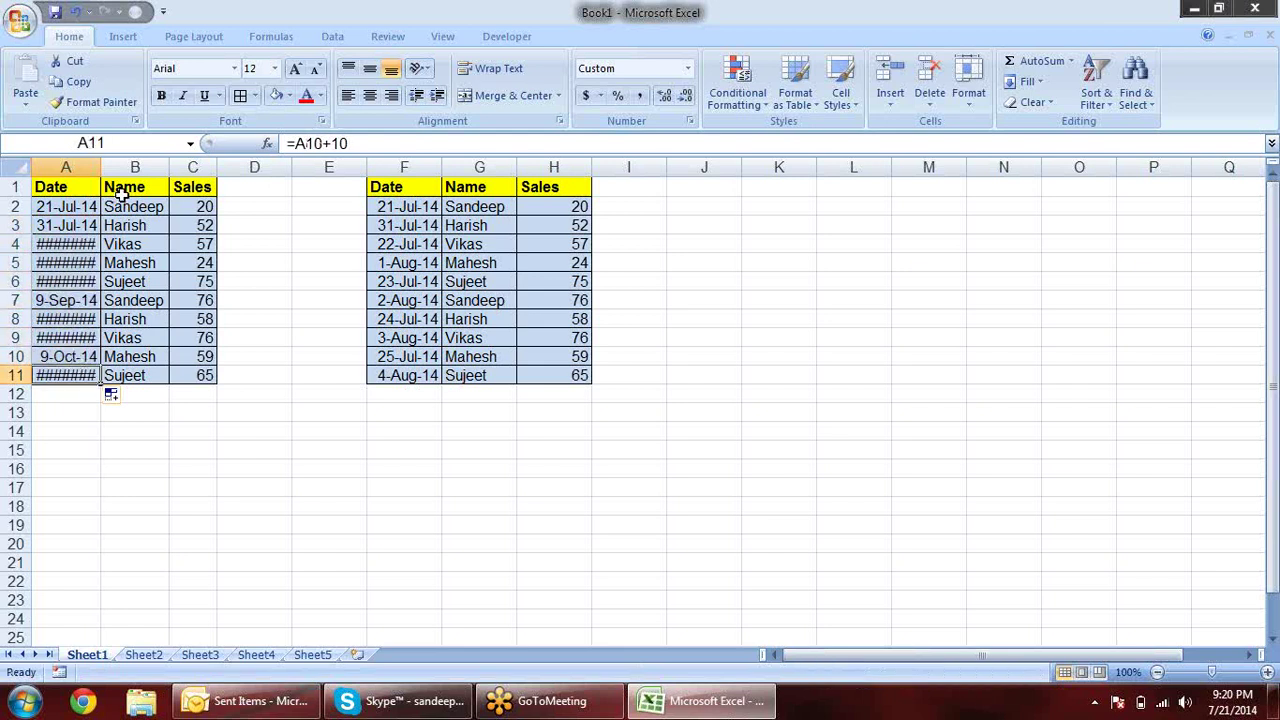
pyautogui.doubleClick(104, 168)
# Clear all contents and formatting from columns F through J
pyautogui.moveTo(413, 167); pyautogui.dragTo(713, 167)
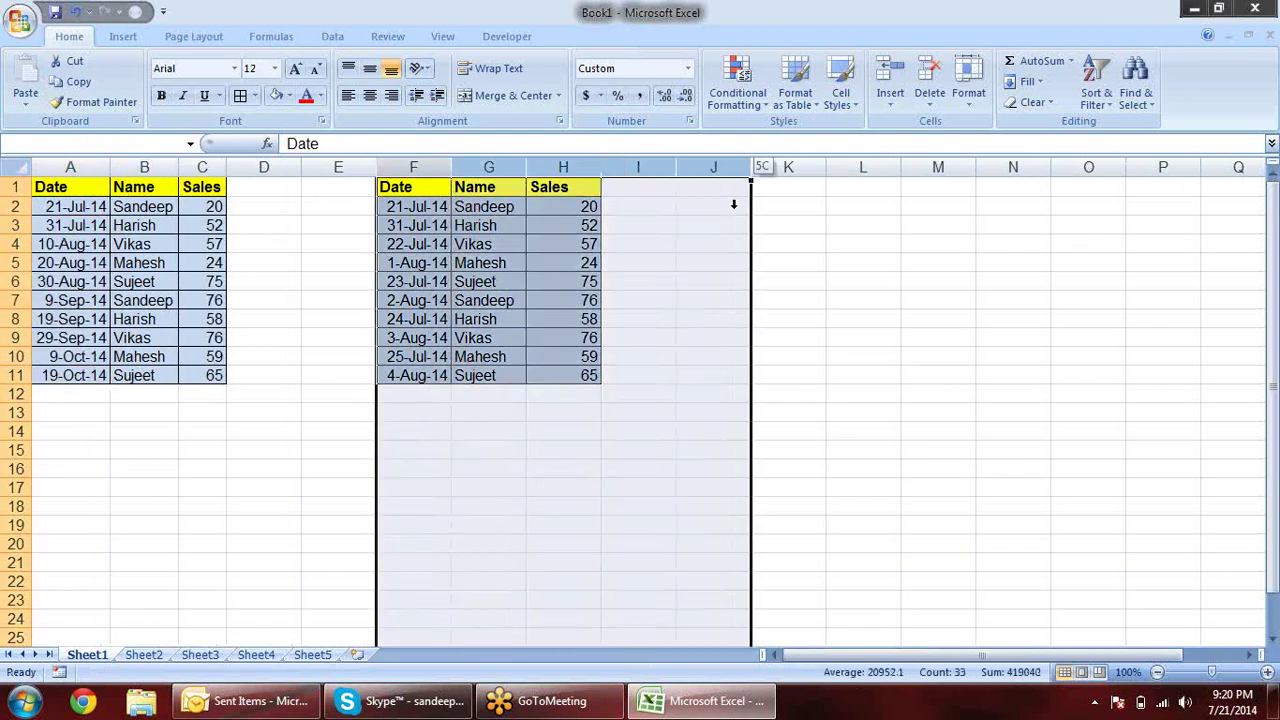
pyautogui.hotkey('alt', 'e')
pyautogui.press('d')
pyautogui.click(693, 295)
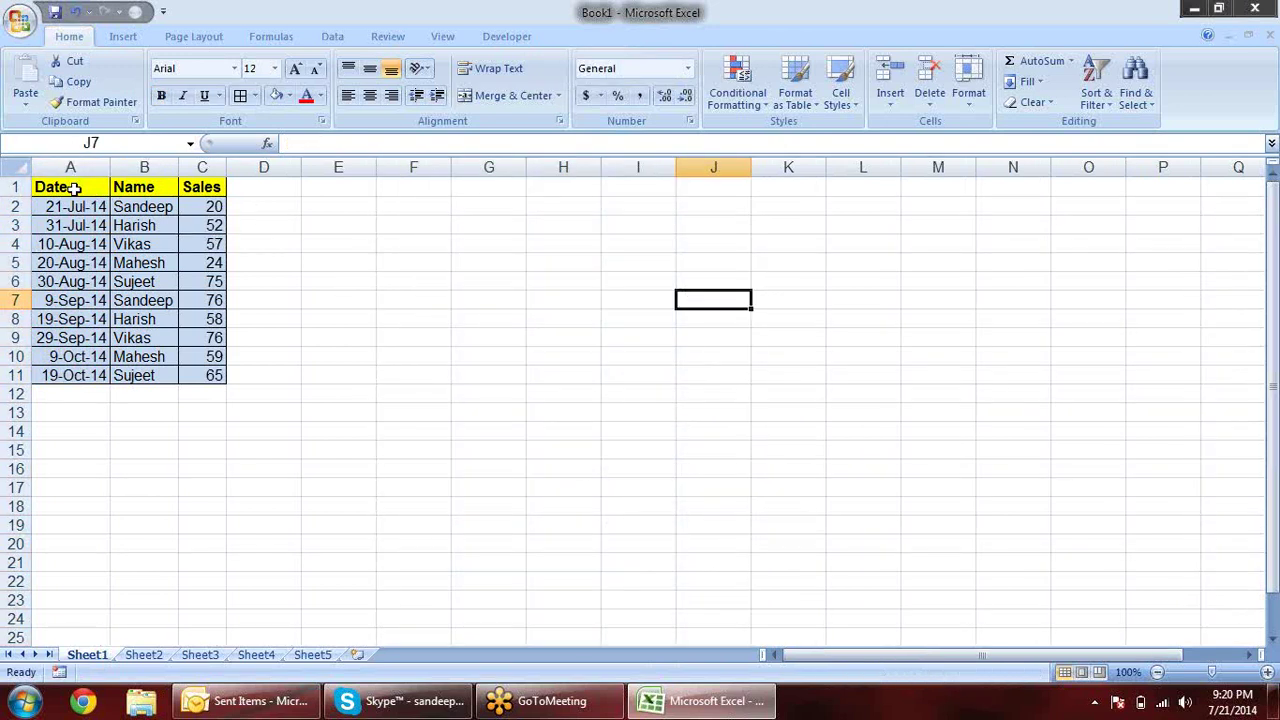
pyautogui.moveTo(73, 189); pyautogui.dragTo(201, 369)
pyautogui.hotkey('ctrl', 'c')
pyautogui.click(418, 191)
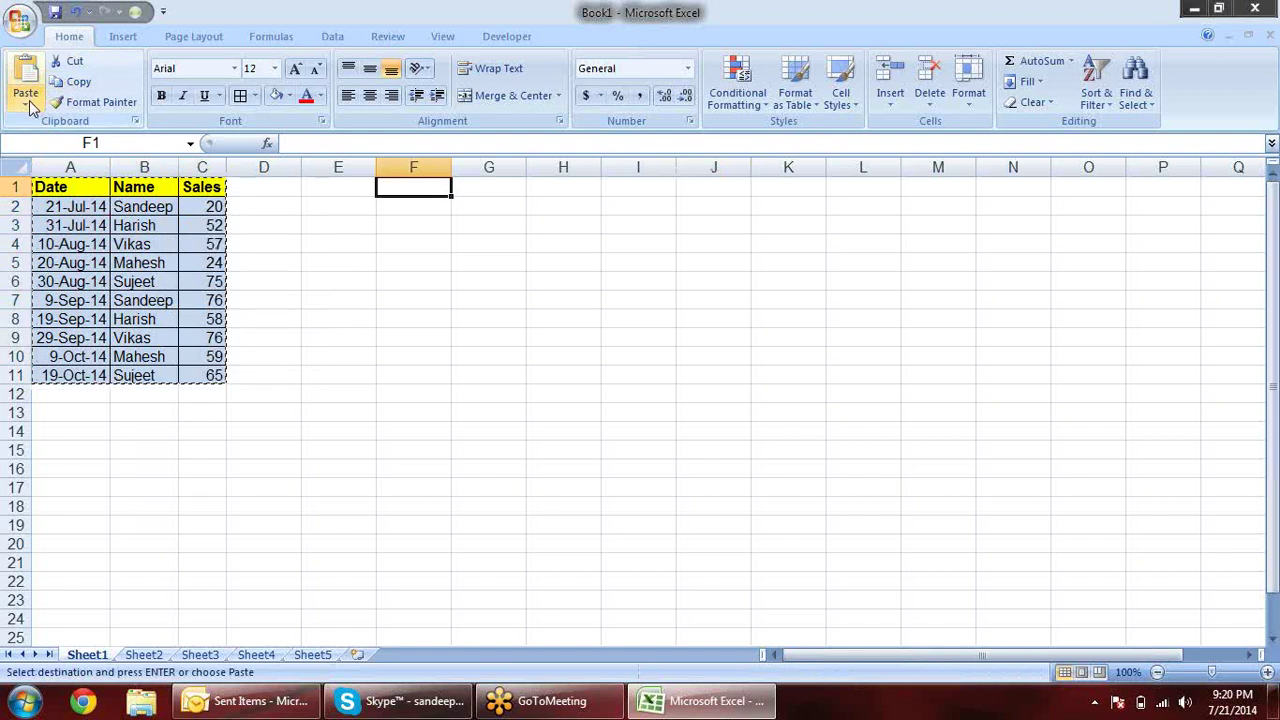
pyautogui.click(27, 106)
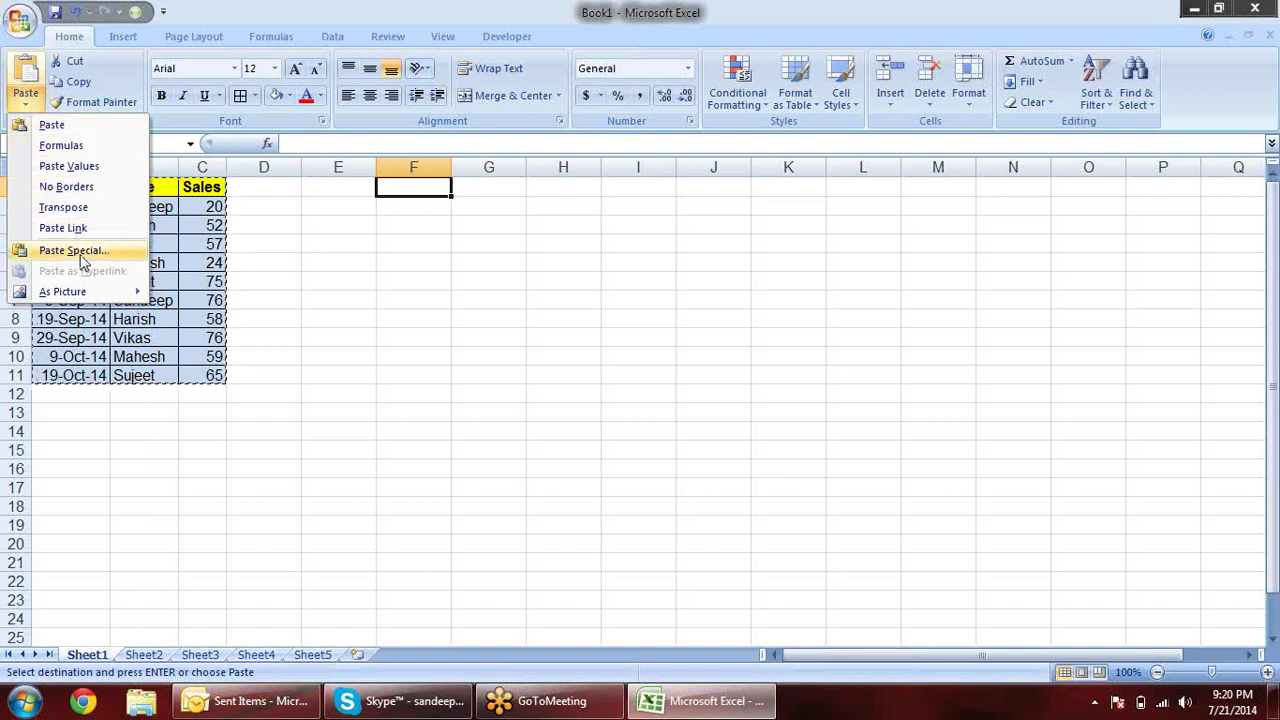
pyautogui.rightClick(402, 188)
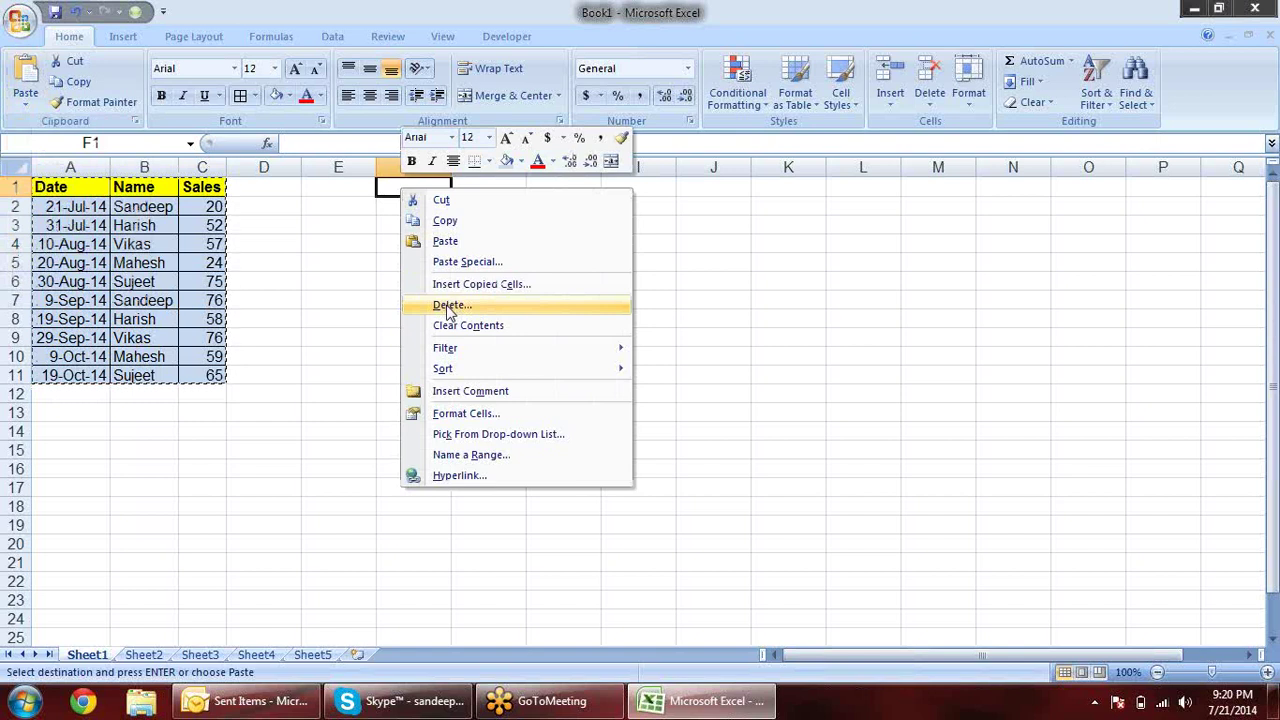
pyautogui.click(465, 265)
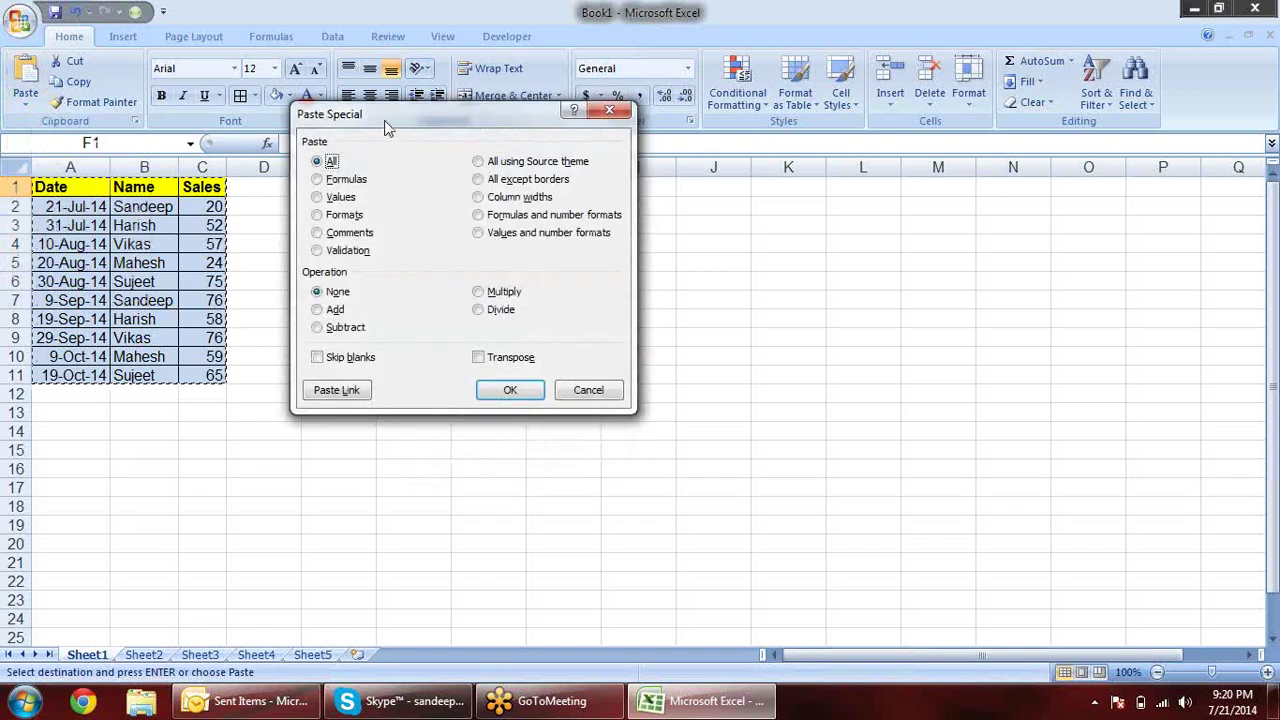
pyautogui.moveTo(388, 127); pyautogui.dragTo(850, 153)
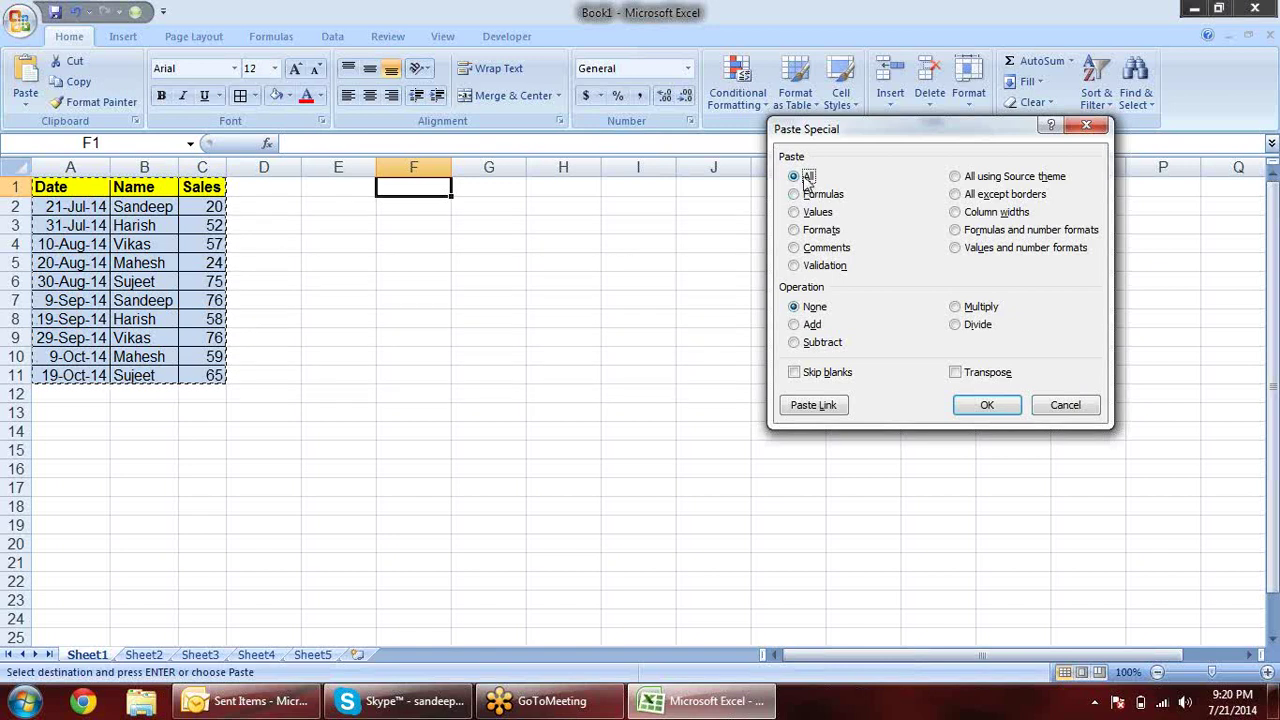
pyautogui.click(810, 197)
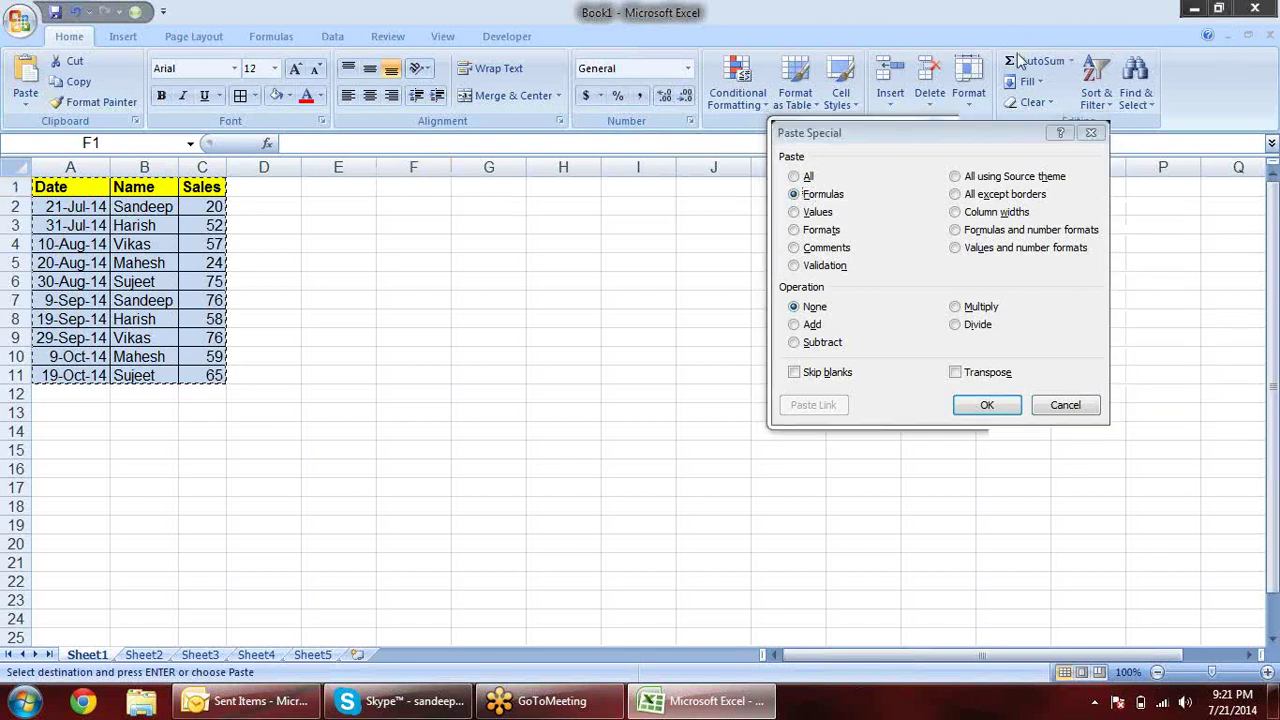
pyautogui.moveTo(955, 133); pyautogui.dragTo(700, 129)
pyautogui.click(846, 133)
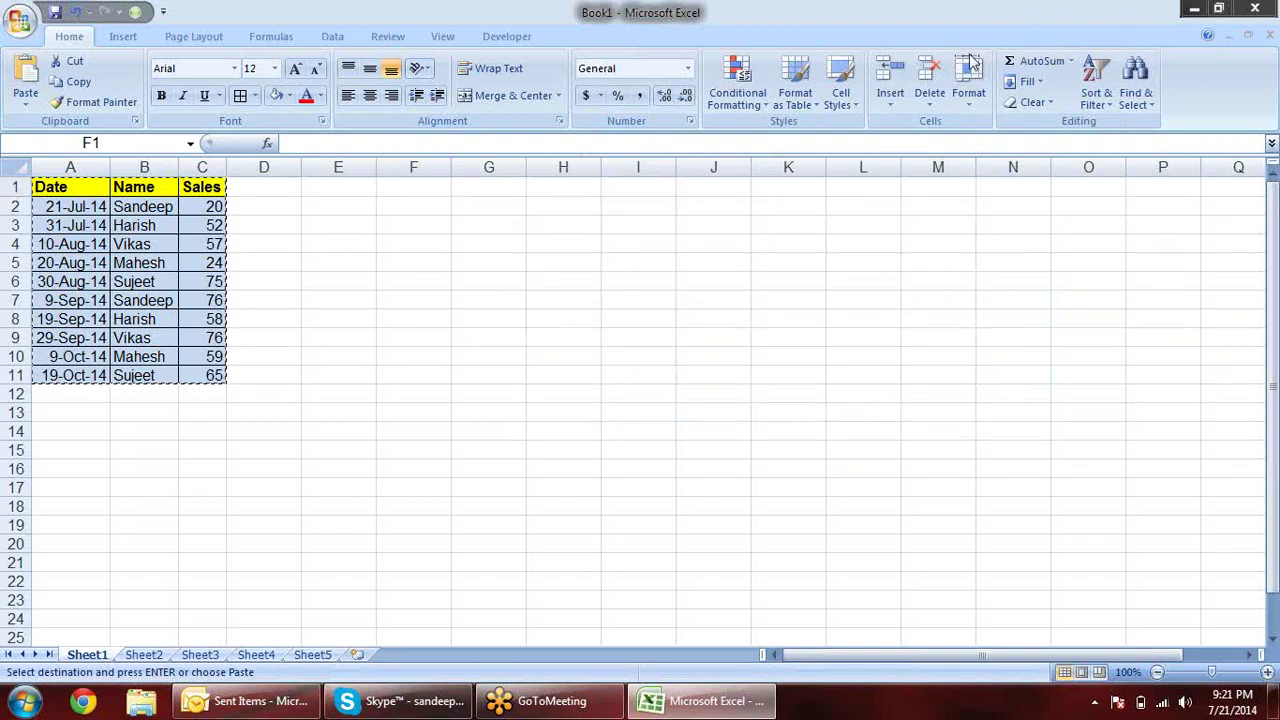
pyautogui.press('Escape')
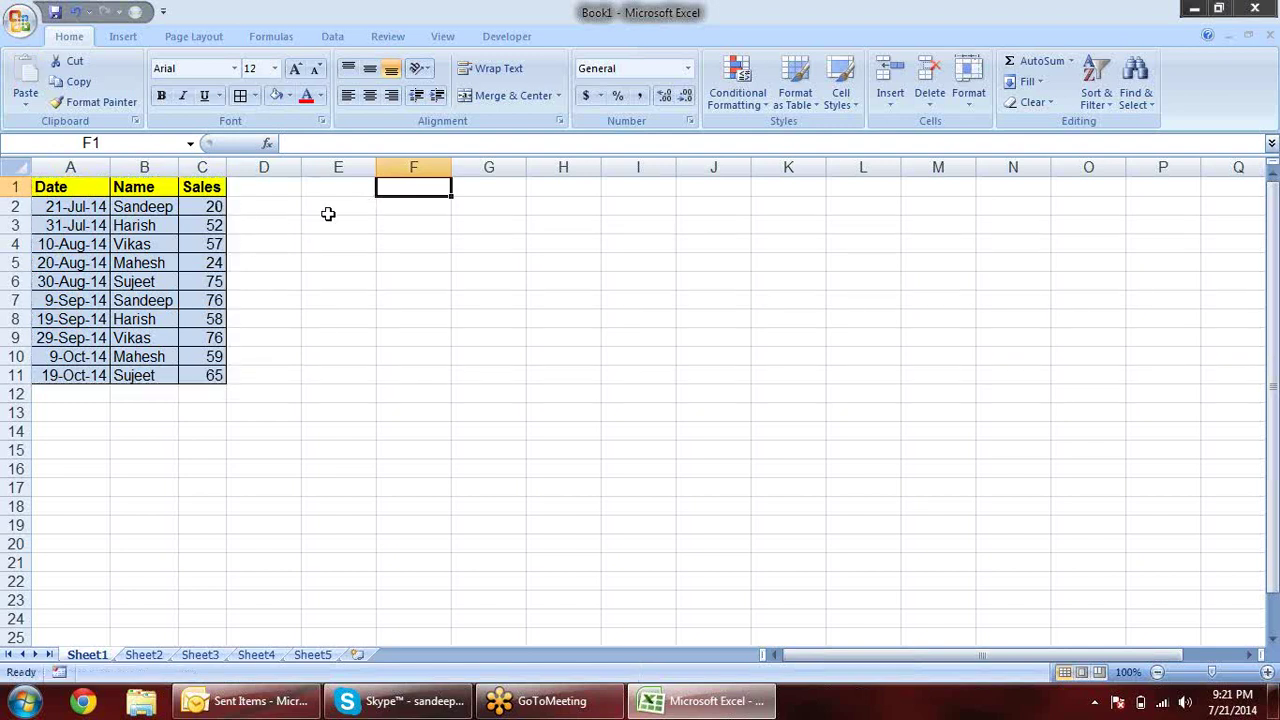
pyautogui.click(329, 211)
pyautogui.click(87, 186)
pyautogui.moveTo(87, 186); pyautogui.dragTo(209, 375)
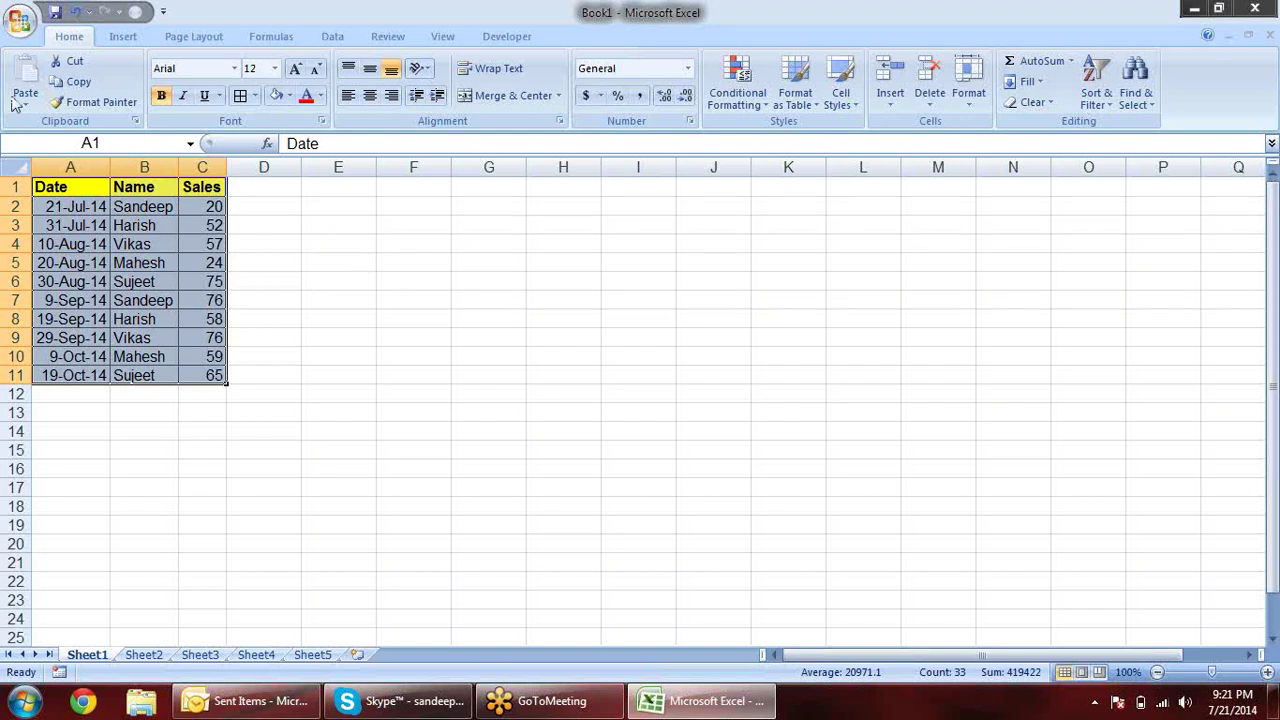
pyautogui.hotkey('ctrl', 'c')
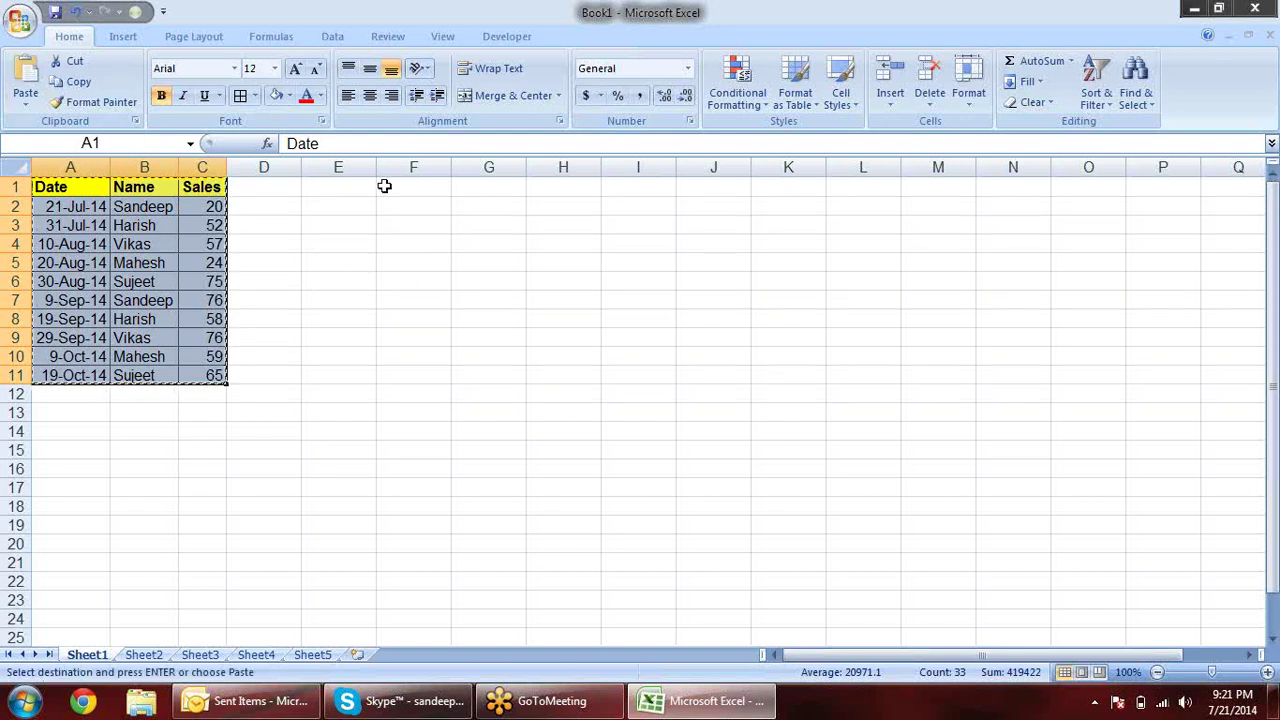
pyautogui.click(385, 190)
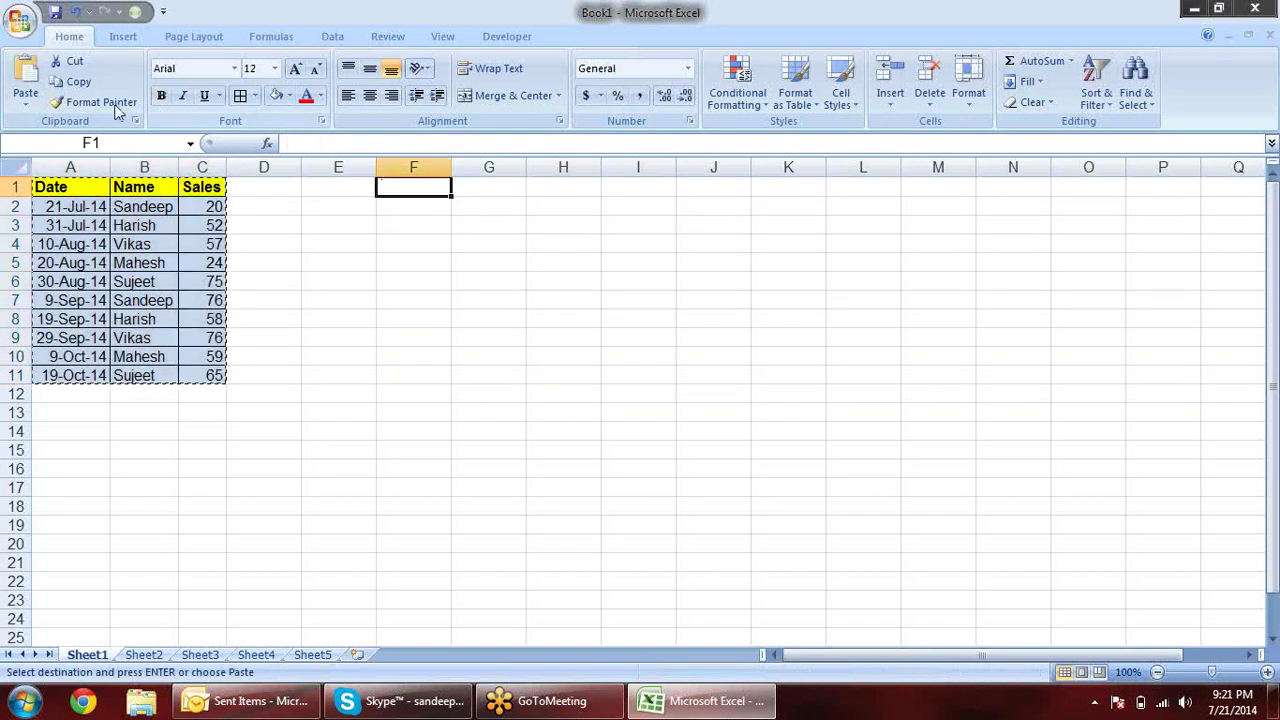
pyautogui.rightClick(402, 186)
pyautogui.click(505, 262)
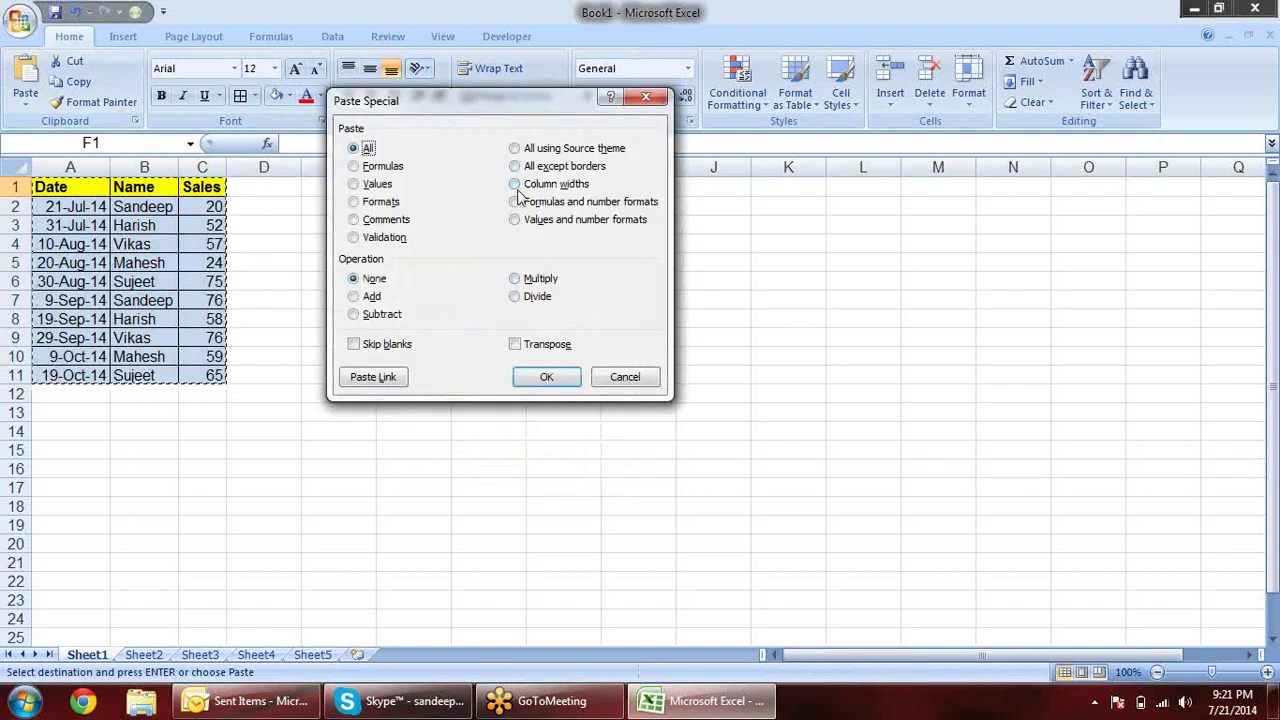
pyautogui.press('Escape')
pyautogui.click(90, 245)
pyautogui.press('Escape')
pyautogui.click(80, 281)
pyautogui.click(80, 317)
pyautogui.click(77, 352)
pyautogui.click(88, 302)
pyautogui.click(99, 266)
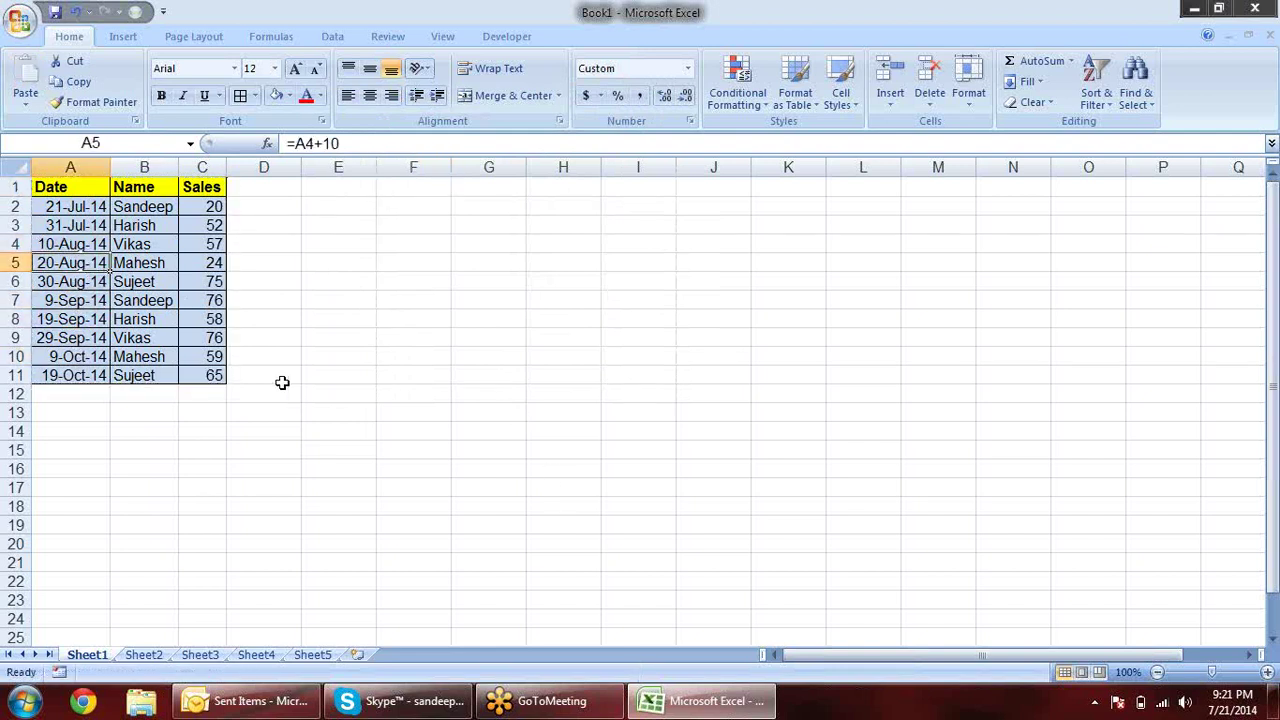
# Copy the A6:A10 date formulas into I6:I10 and widen column I to show them
pyautogui.moveTo(68, 285); pyautogui.dragTo(70, 356)
pyautogui.hotkey('ctrl', 'c')
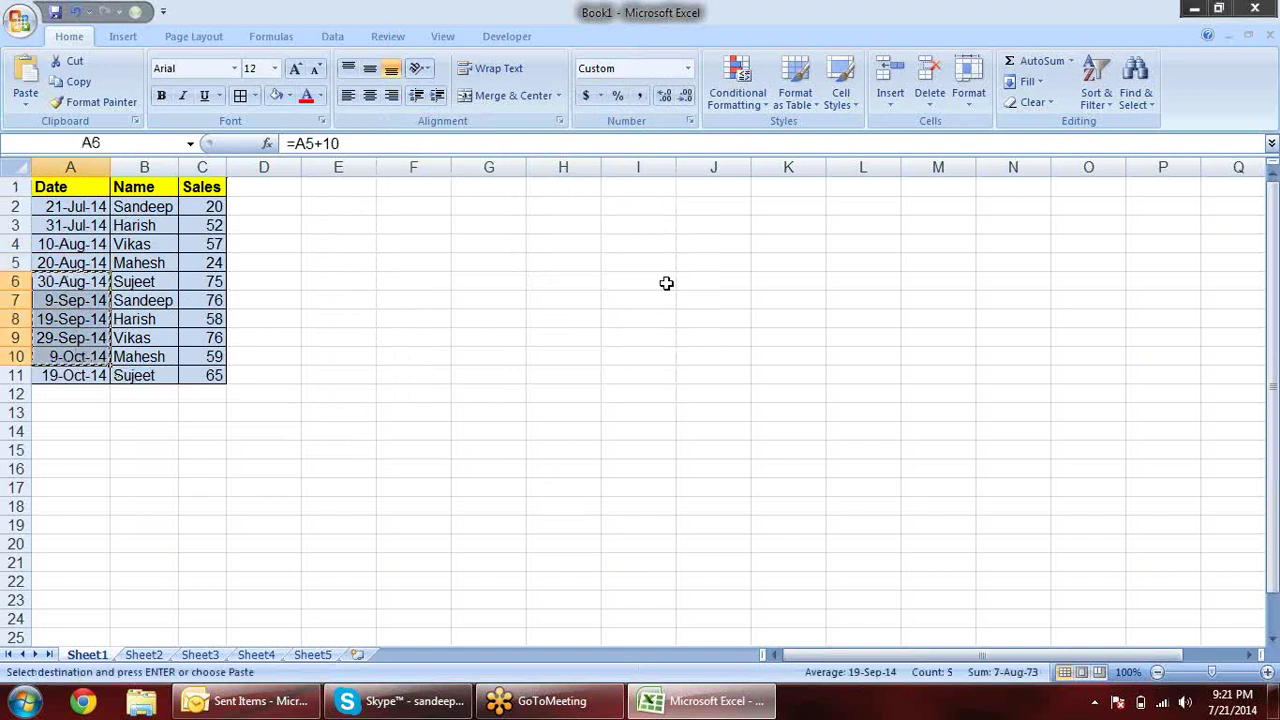
pyautogui.click(666, 283)
pyautogui.hotkey('ctrl', 'v')
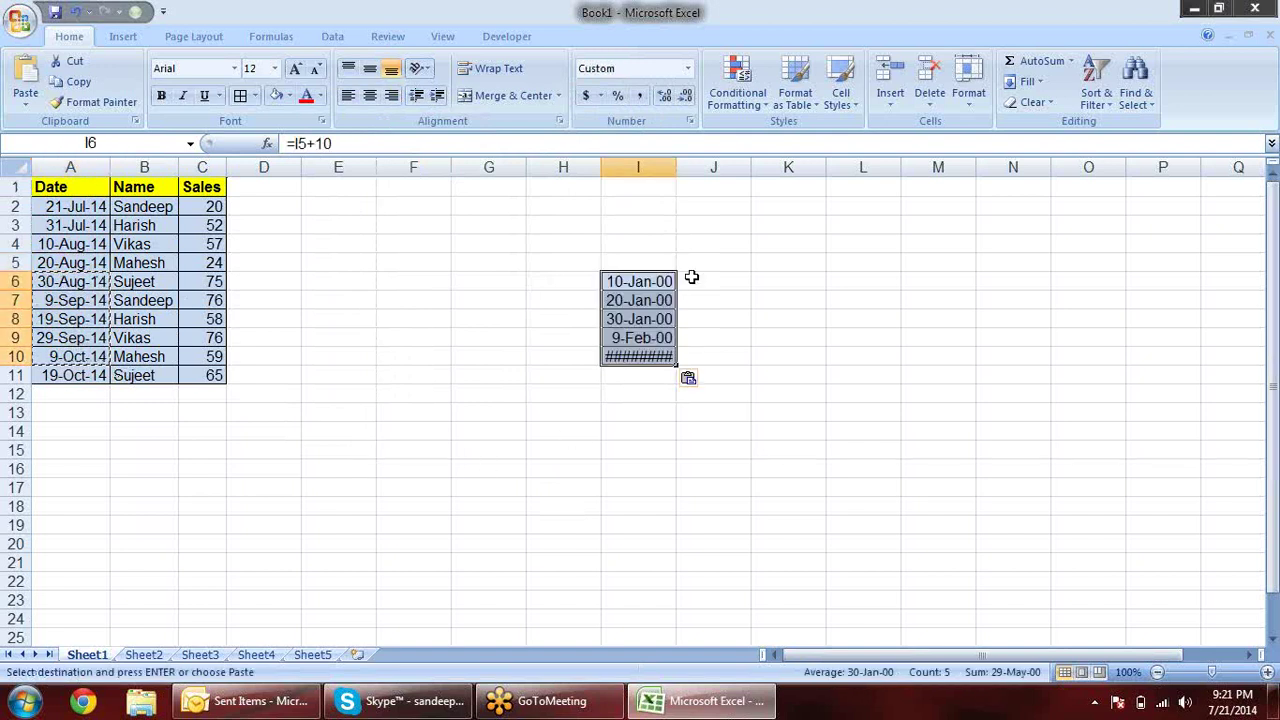
pyautogui.moveTo(676, 167); pyautogui.dragTo(698, 167)
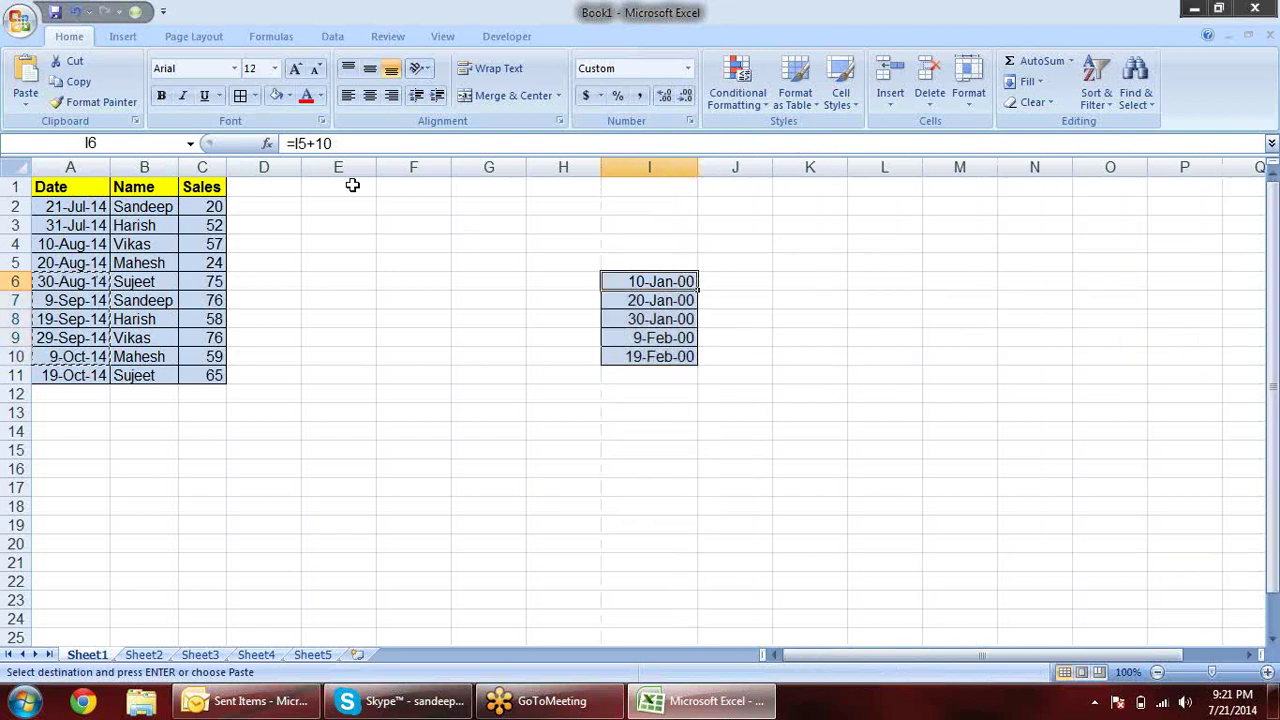
# Compare the helper date formulas in I6 and I8 with the formula in A6
pyautogui.press('F2')
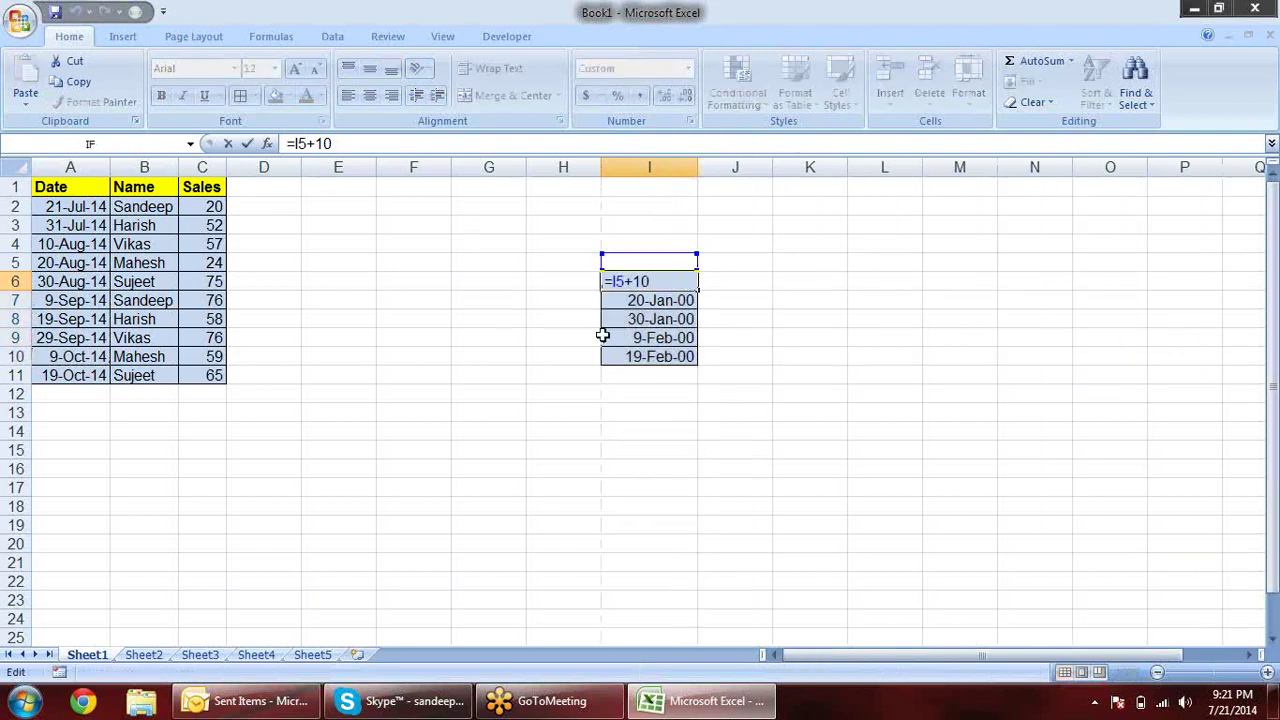
pyautogui.press('Escape')
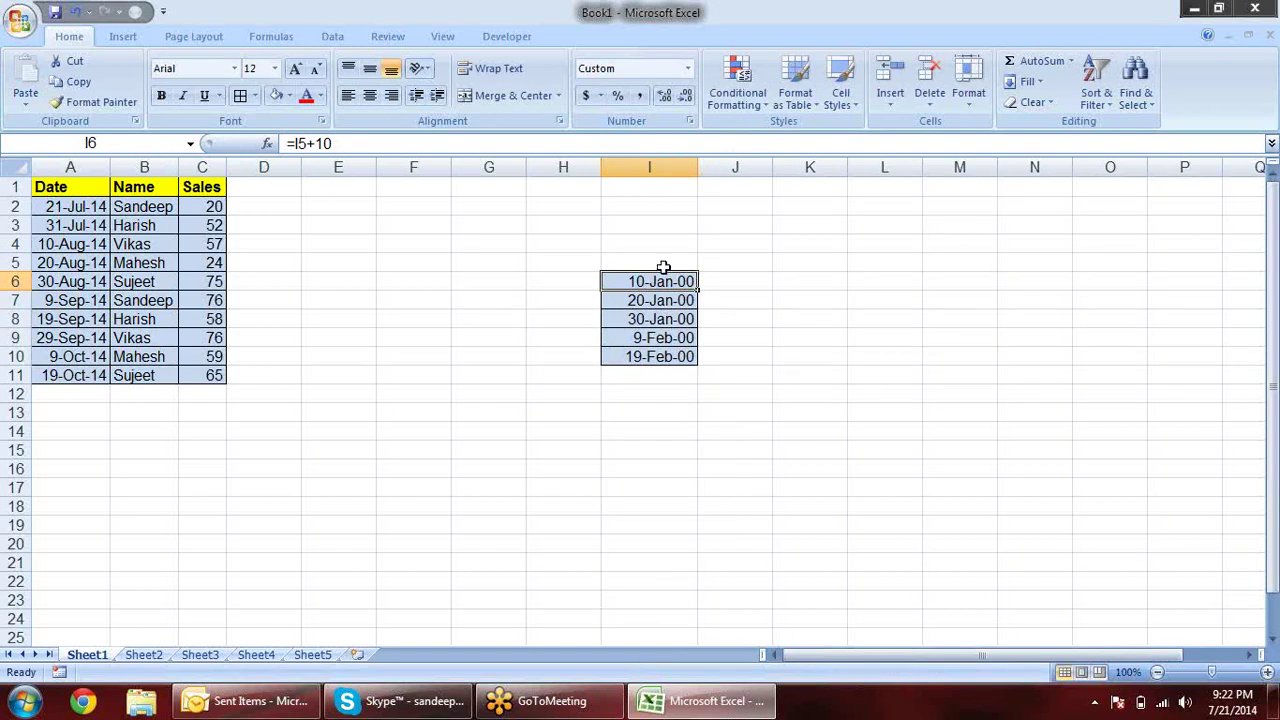
pyautogui.click(100, 283)
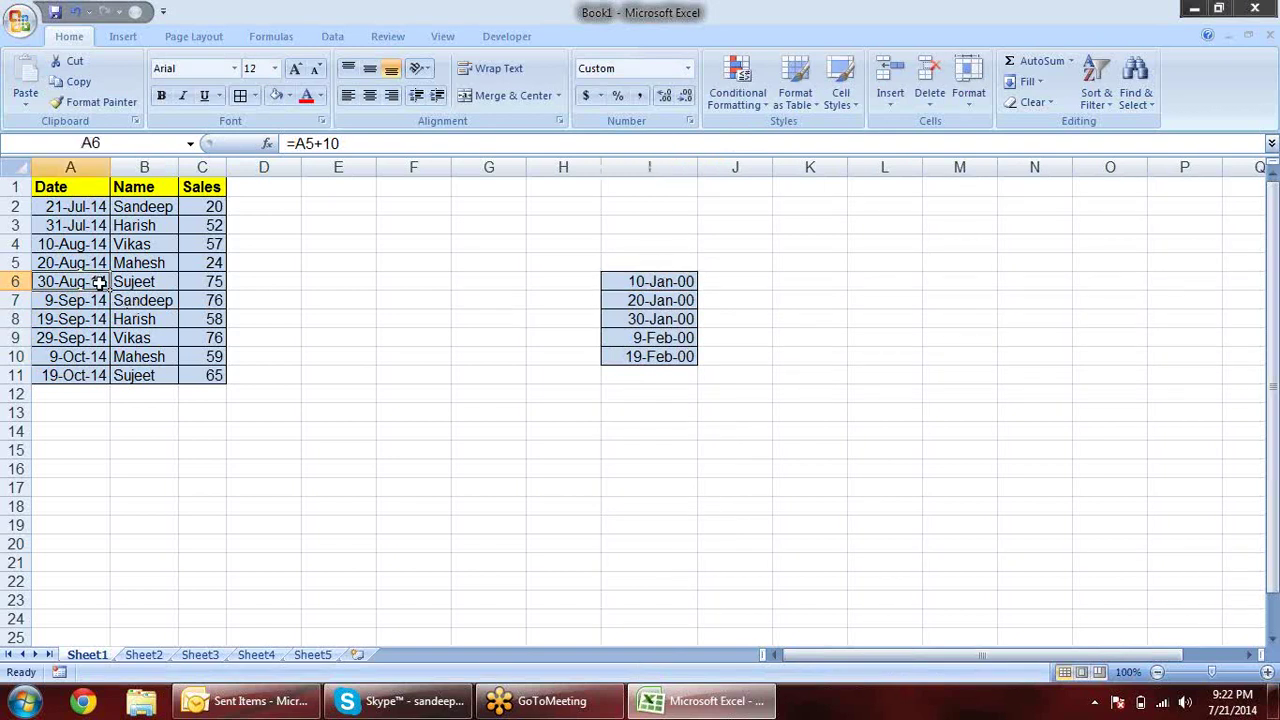
pyautogui.click(638, 318)
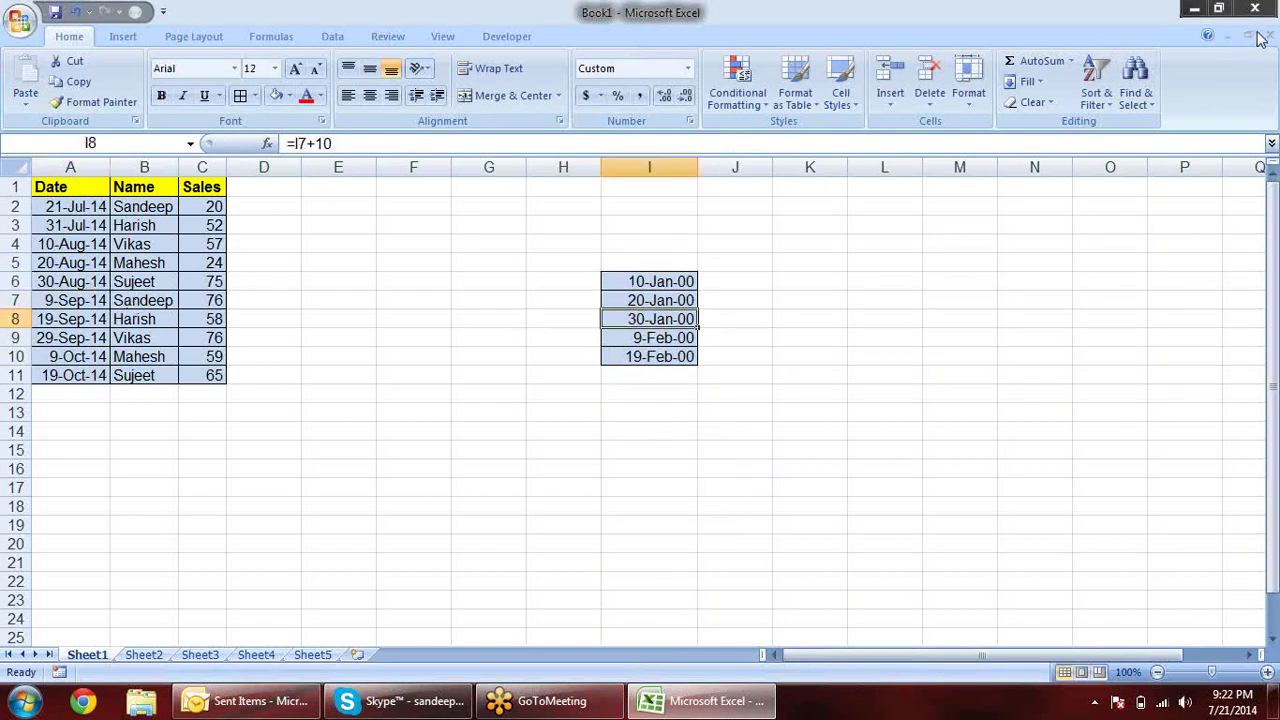
pyautogui.click(33, 279)
# Show I5:I13 as plain numbers with Ctrl+Shift+~, then delete the helper values
pyautogui.moveTo(686, 258); pyautogui.dragTo(685, 414)
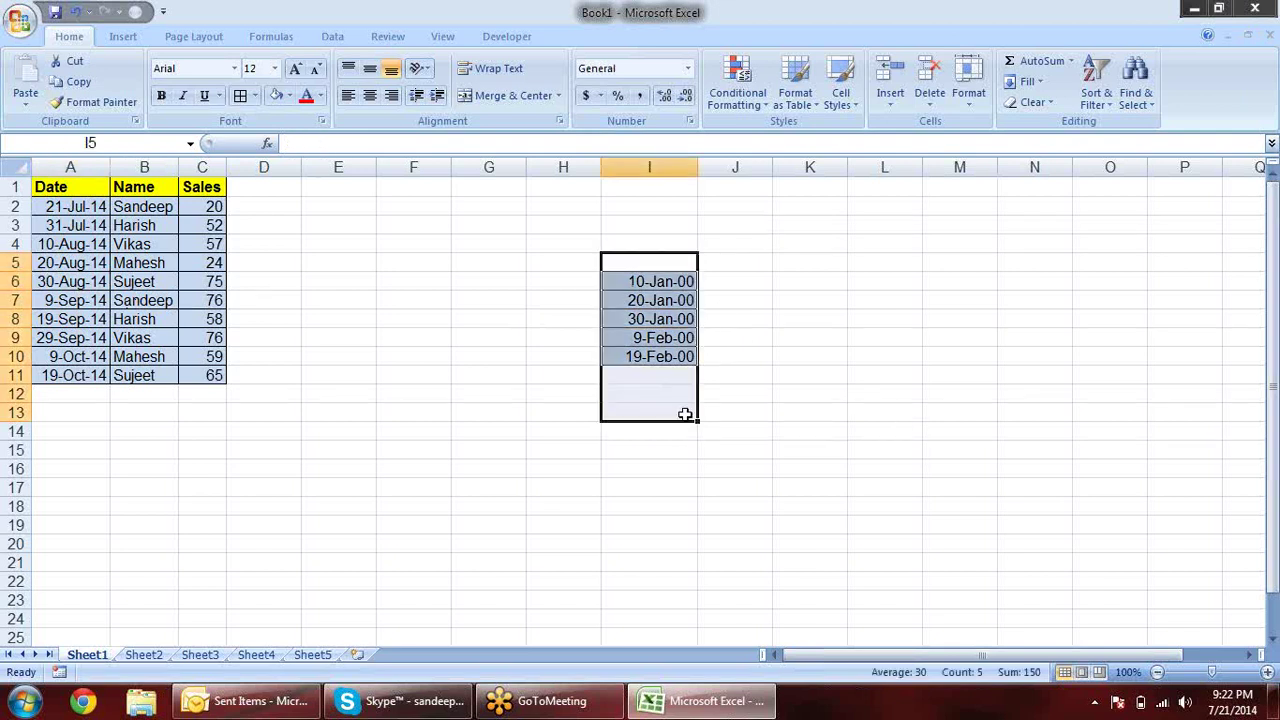
pyautogui.hotkey('ctrl', 'shift', '~')
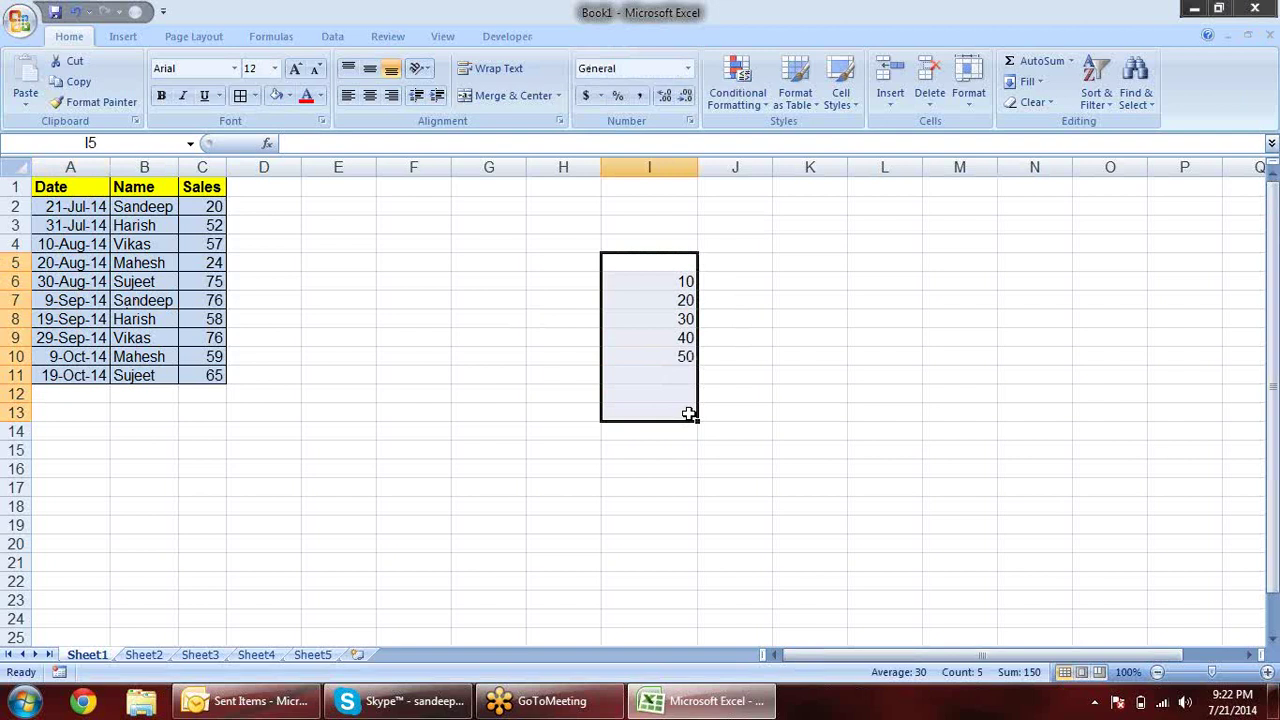
pyautogui.press('Delete')
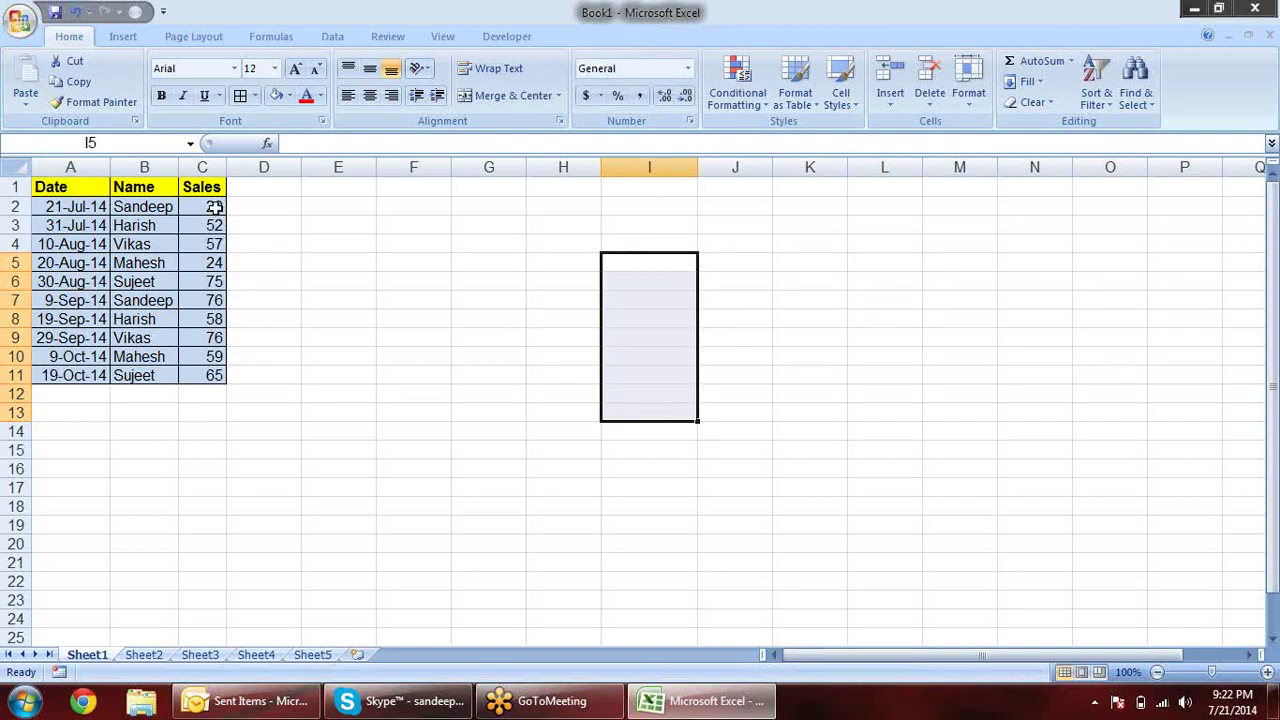
pyautogui.moveTo(214, 206); pyautogui.dragTo(200, 372)
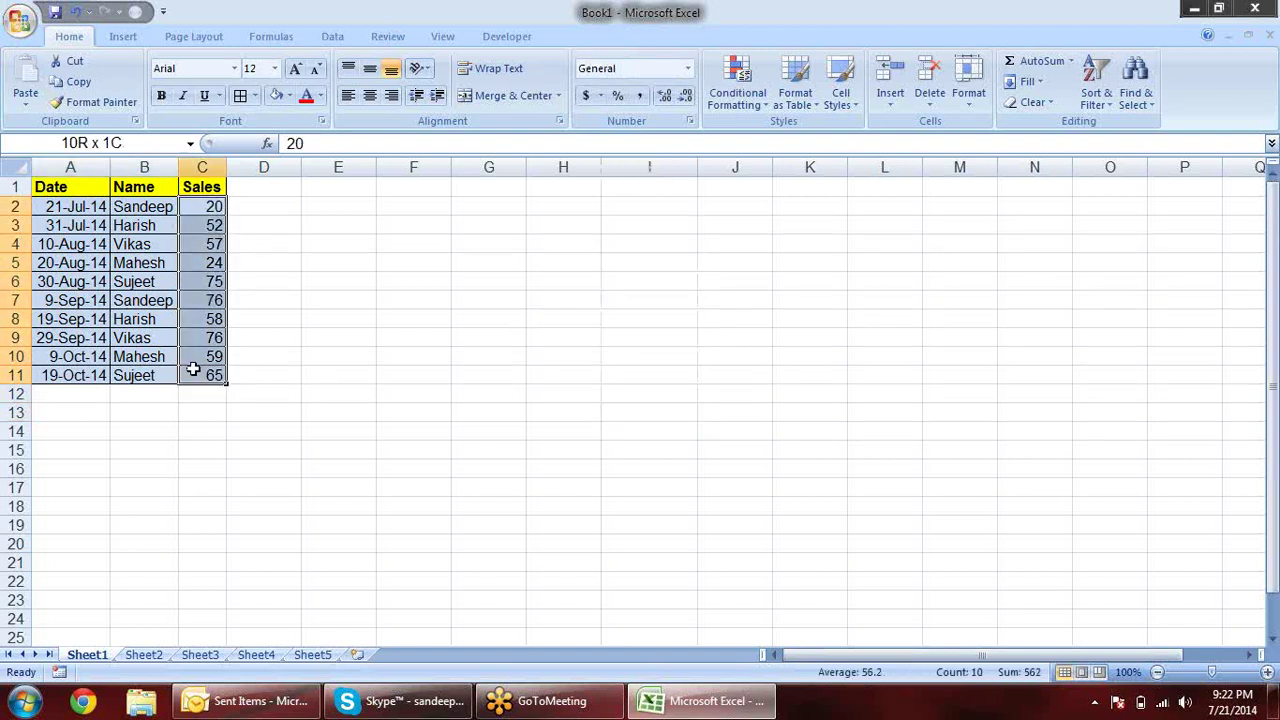
# Give the Sales values in C2:C11 two decimal places
pyautogui.click(664, 95)
pyautogui.click(664, 95)
pyautogui.click(568, 338)
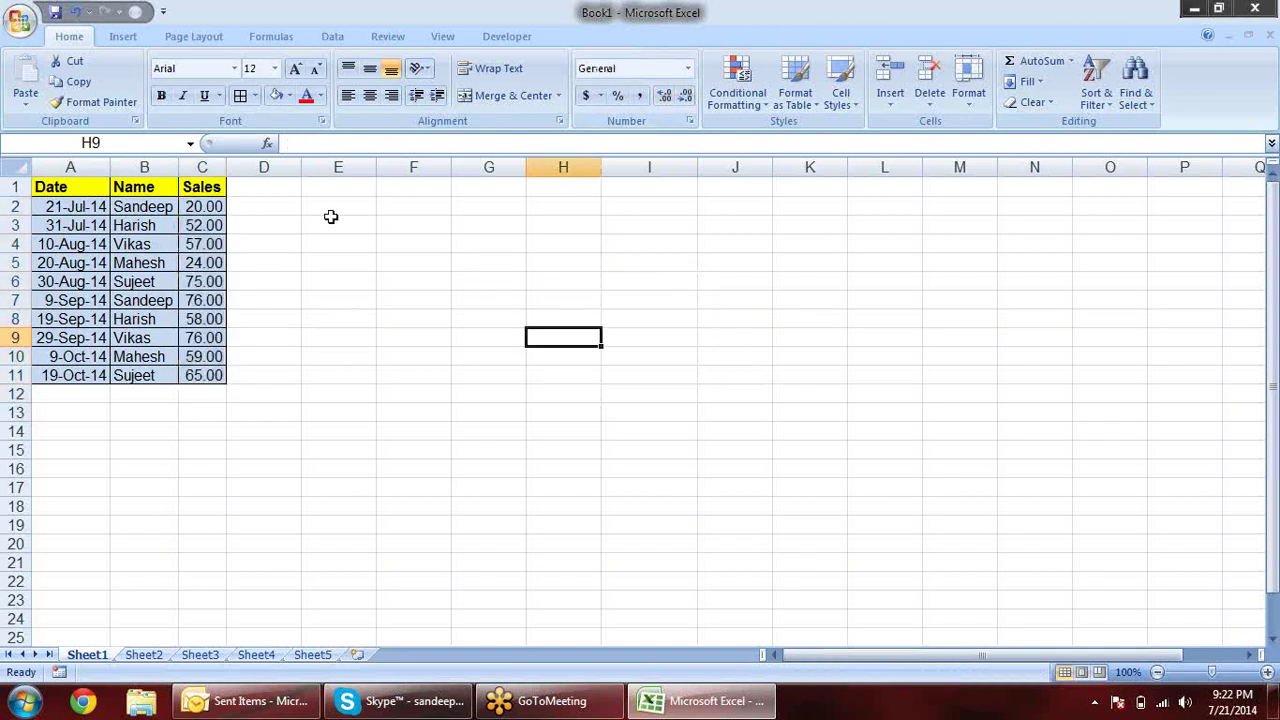
# Paste a values-only copy of A1:C11 into F1:H11 with Paste Special
pyautogui.moveTo(95, 190); pyautogui.dragTo(215, 377)
pyautogui.hotkey('ctrl', 'c')
pyautogui.click(420, 183)
pyautogui.hotkey('ctrl', 'alt', 'v')
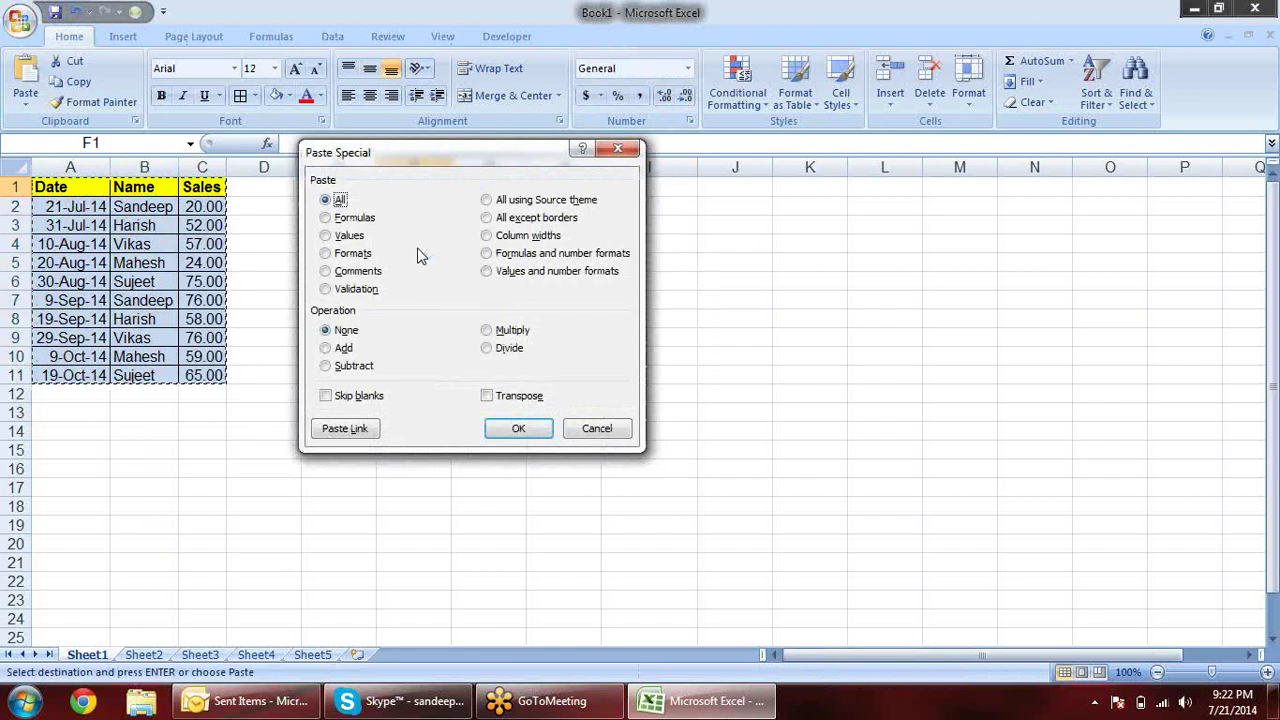
pyautogui.moveTo(380, 160); pyautogui.dragTo(660, 215)
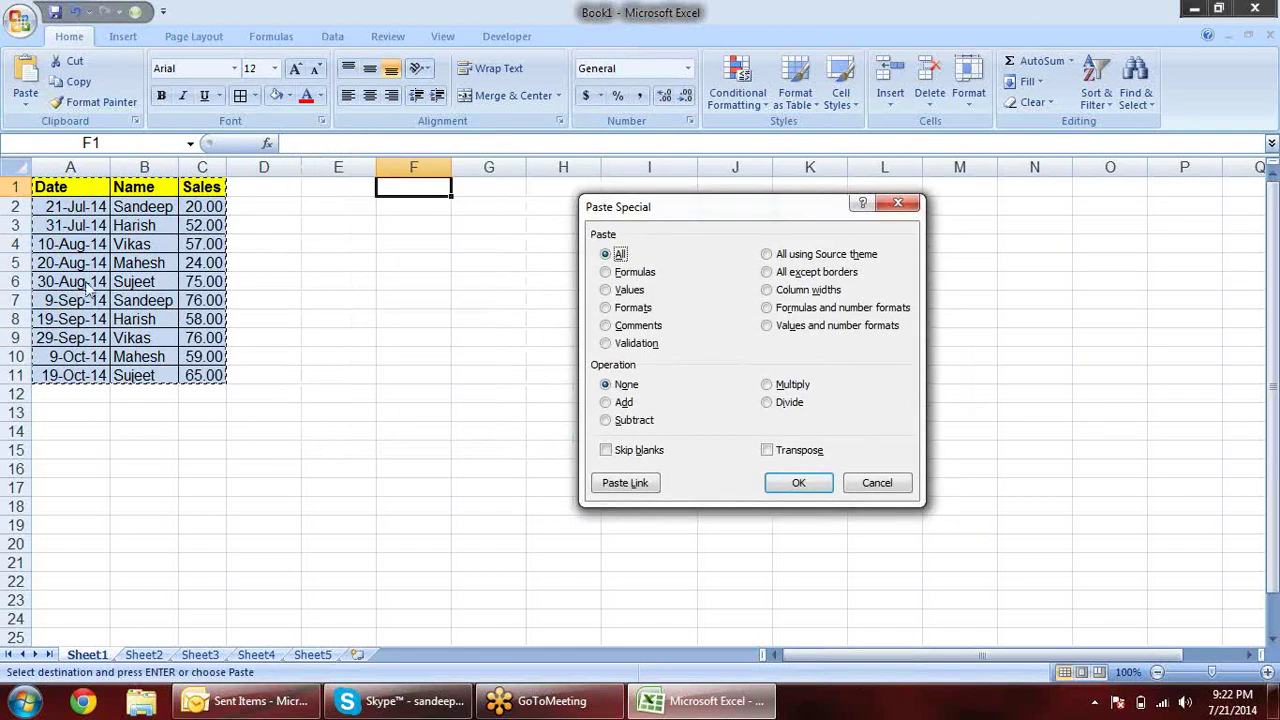
pyautogui.click(628, 290)
pyautogui.click(808, 487)
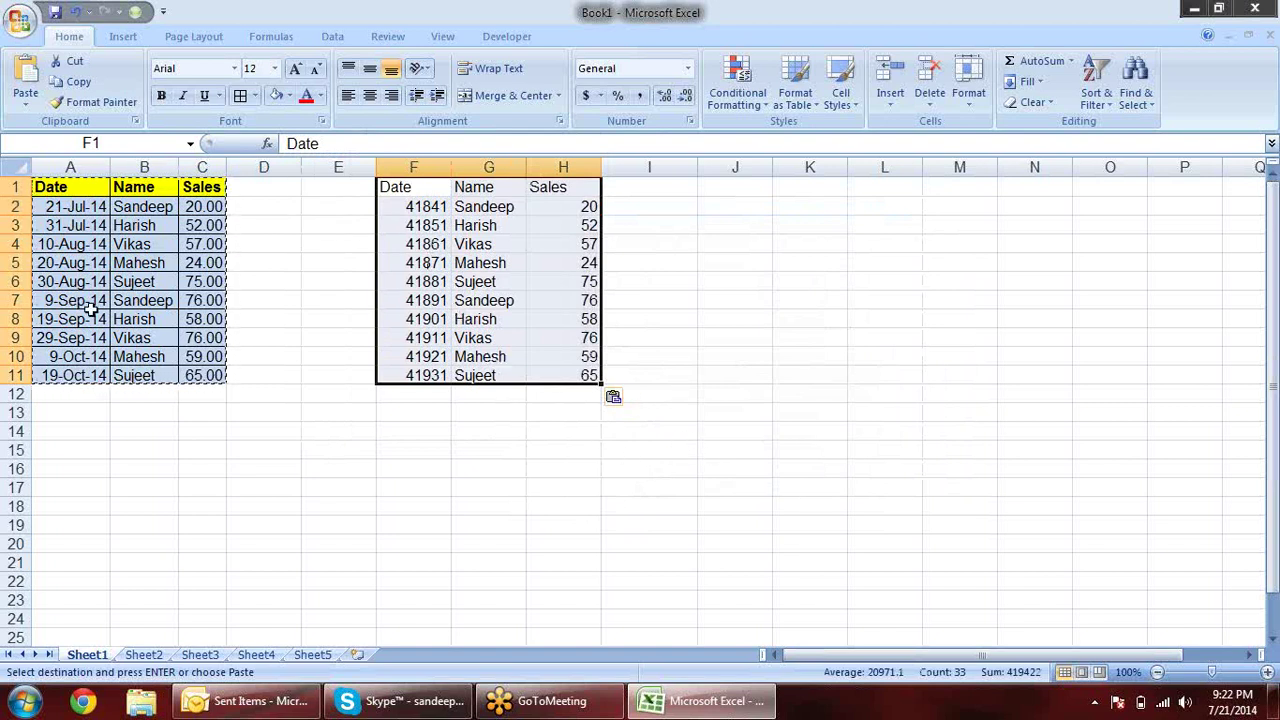
pyautogui.click(428, 282)
pyautogui.click(428, 245)
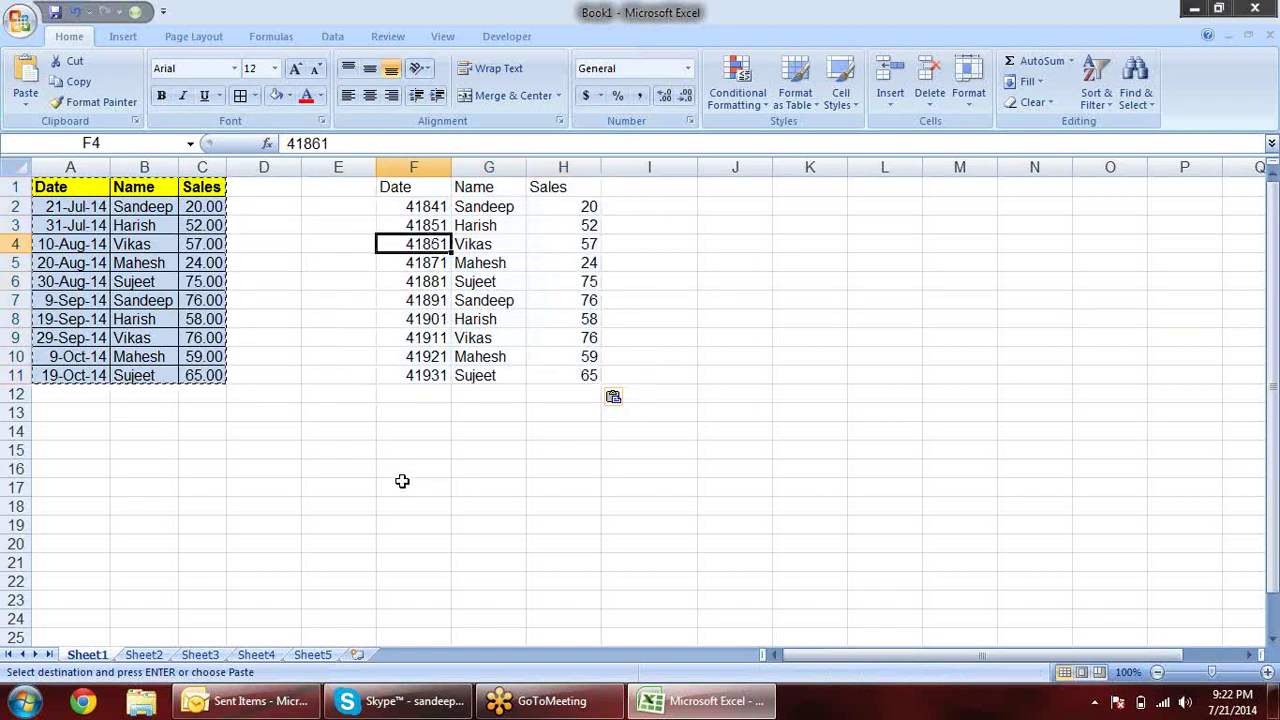
pyautogui.moveTo(428, 206); pyautogui.dragTo(426, 375)
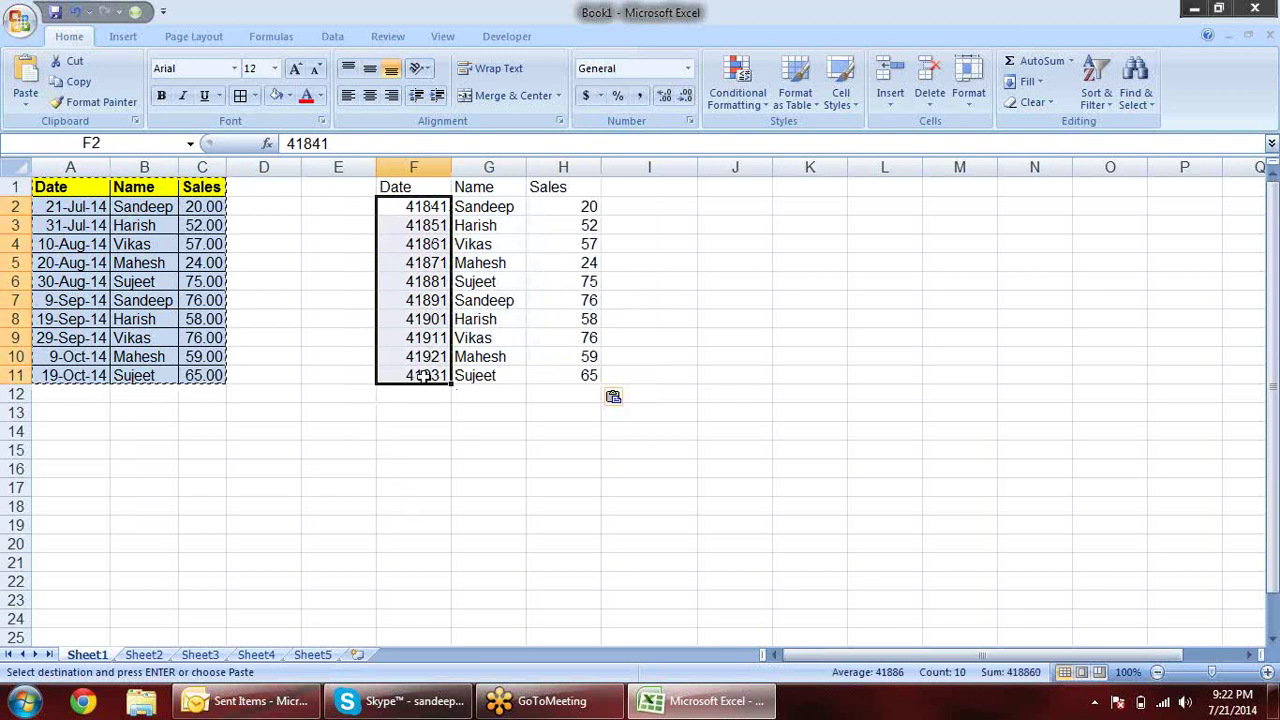
pyautogui.click(414, 263)
pyautogui.click(415, 357)
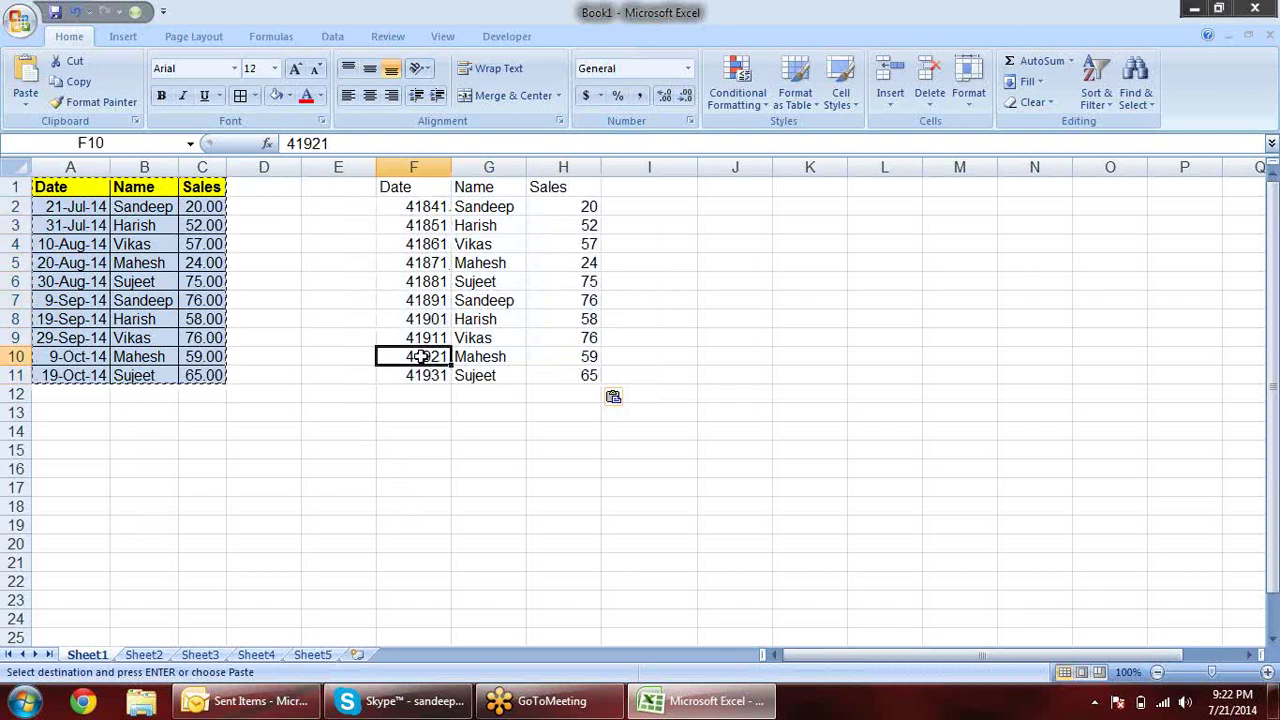
pyautogui.click(420, 263)
pyautogui.click(422, 225)
pyautogui.click(420, 263)
pyautogui.click(418, 338)
pyautogui.click(418, 375)
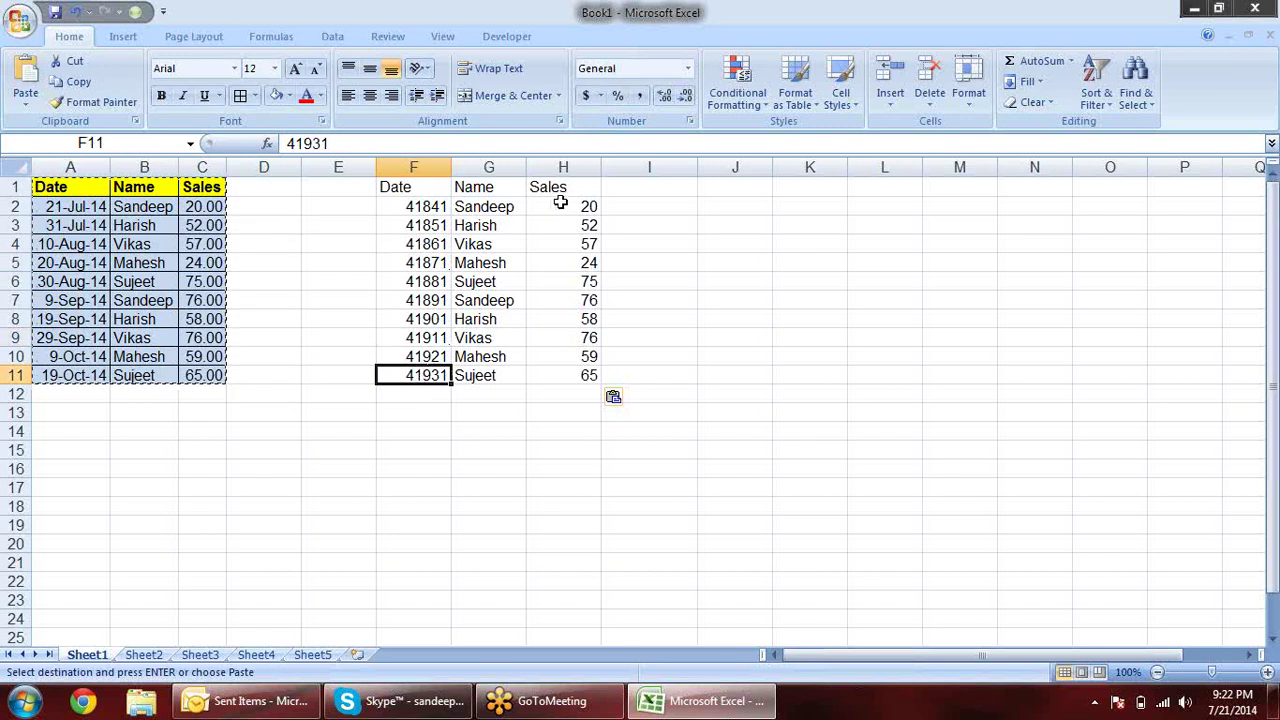
pyautogui.moveTo(560, 203); pyautogui.dragTo(560, 375)
pyautogui.moveTo(423, 225); pyautogui.dragTo(428, 352)
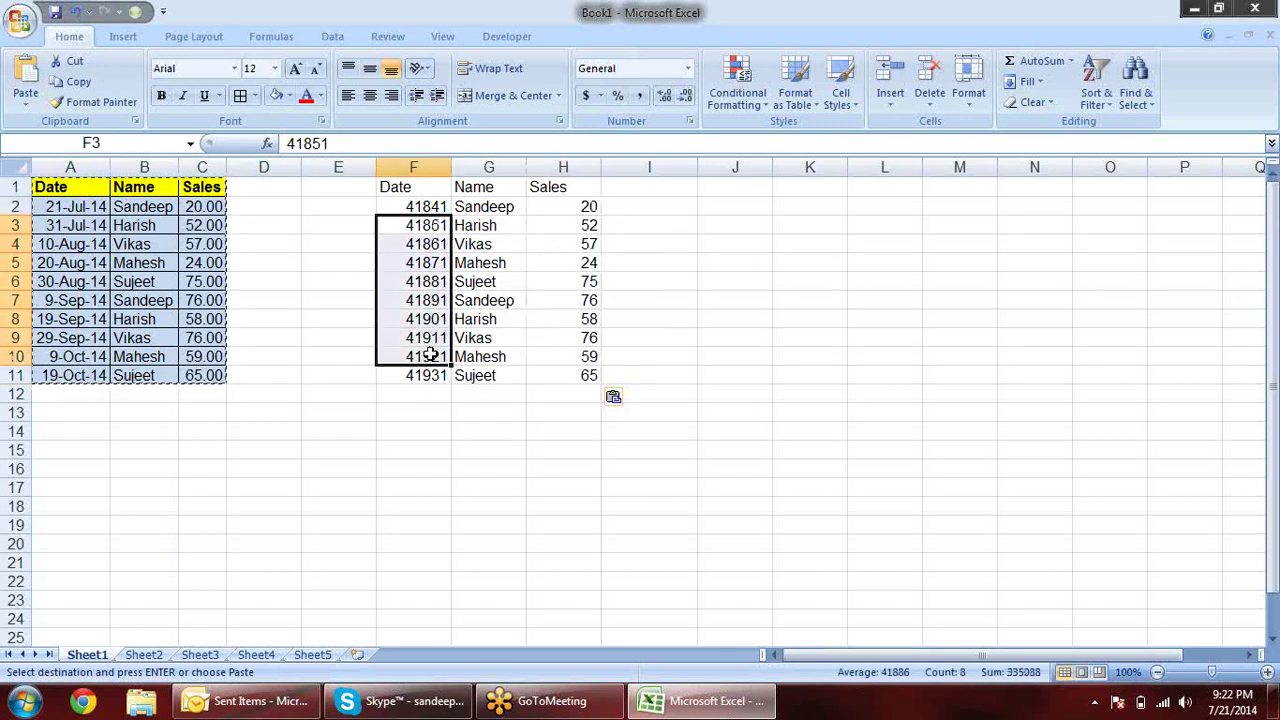
pyautogui.moveTo(210, 206); pyautogui.dragTo(212, 357)
pyautogui.press('Escape')
pyautogui.click(212, 262)
pyautogui.click(222, 337)
pyautogui.click(213, 375)
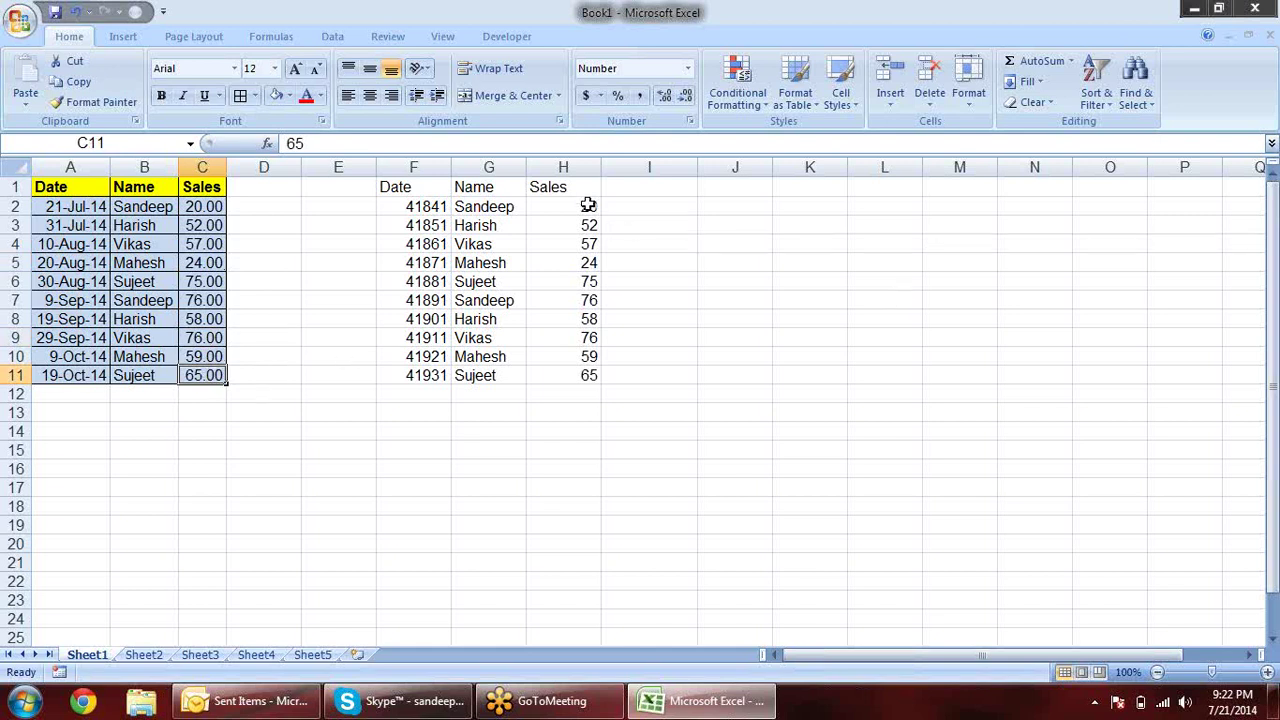
pyautogui.moveTo(588, 205); pyautogui.dragTo(588, 375)
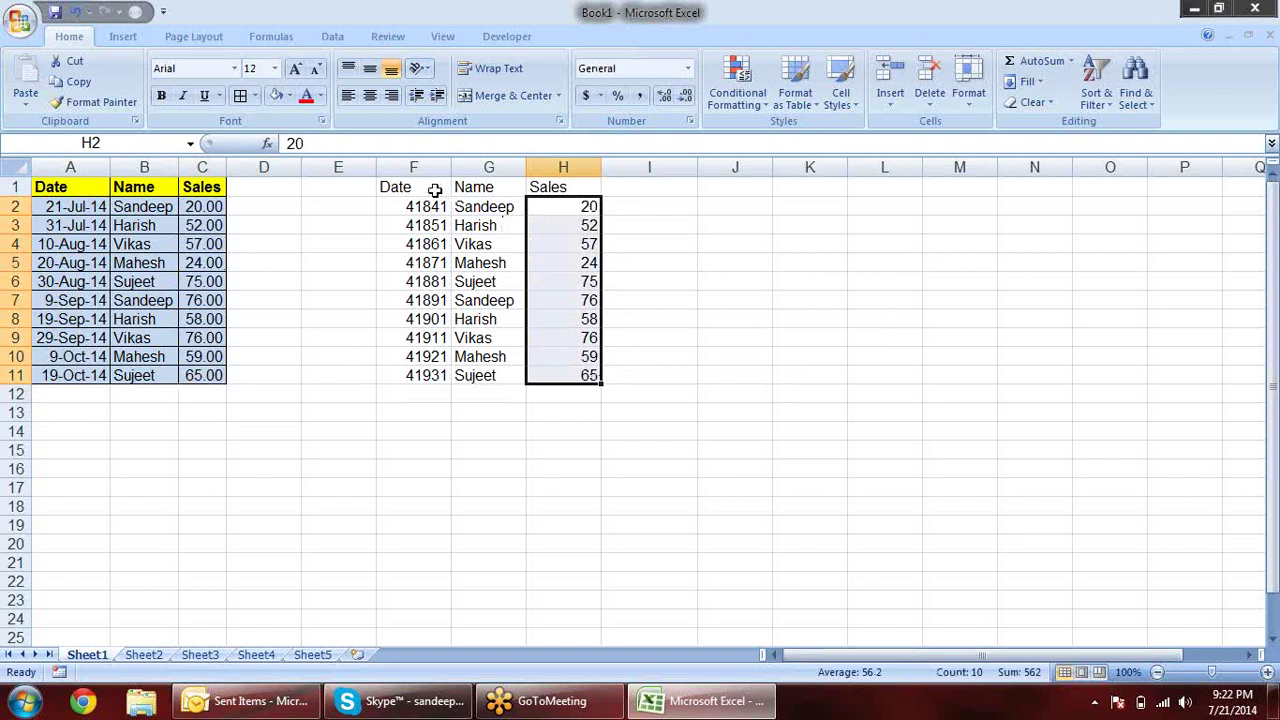
pyautogui.moveTo(428, 186); pyautogui.dragTo(588, 376)
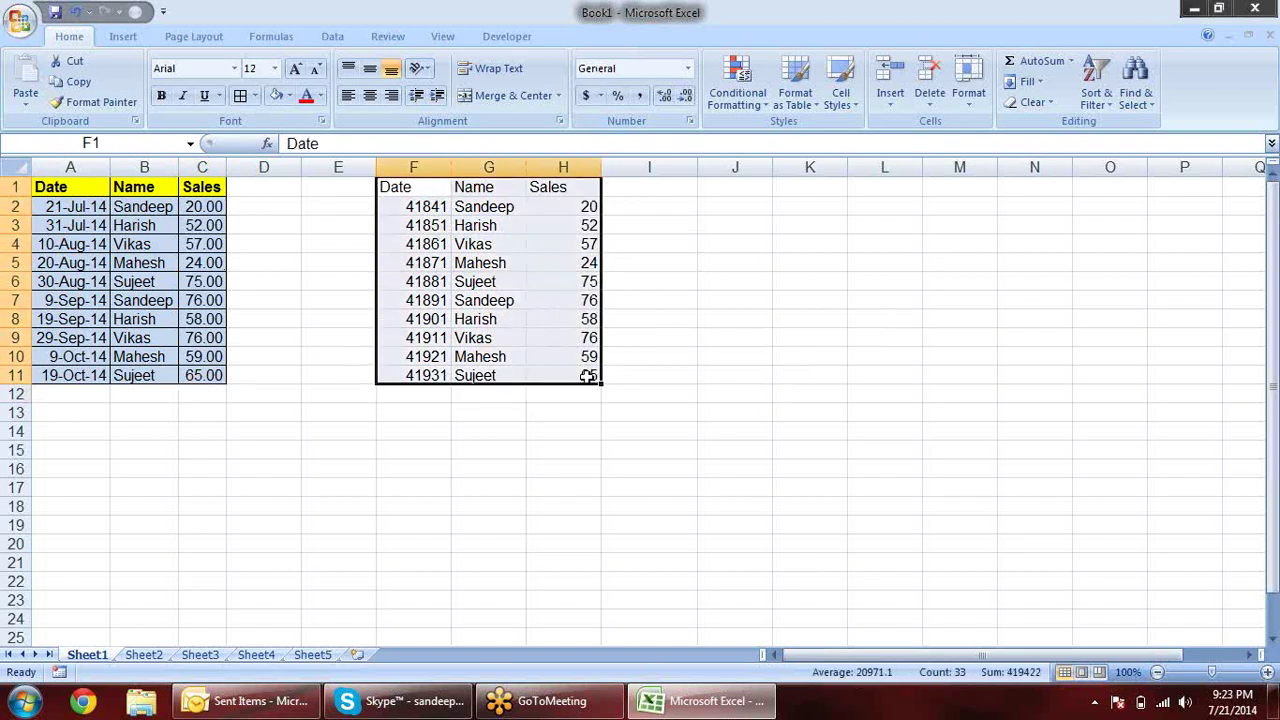
pyautogui.click(795, 340)
pyautogui.moveTo(95, 206); pyautogui.dragTo(95, 356)
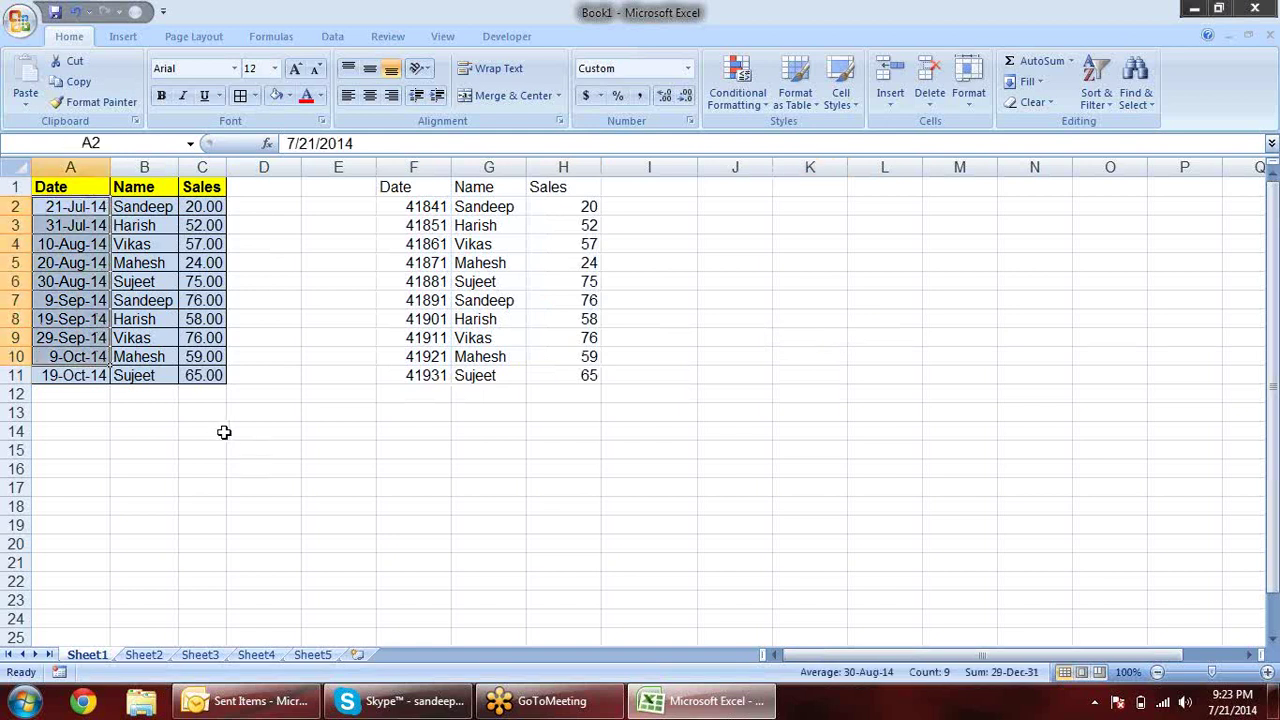
pyautogui.moveTo(212, 226); pyautogui.dragTo(224, 348)
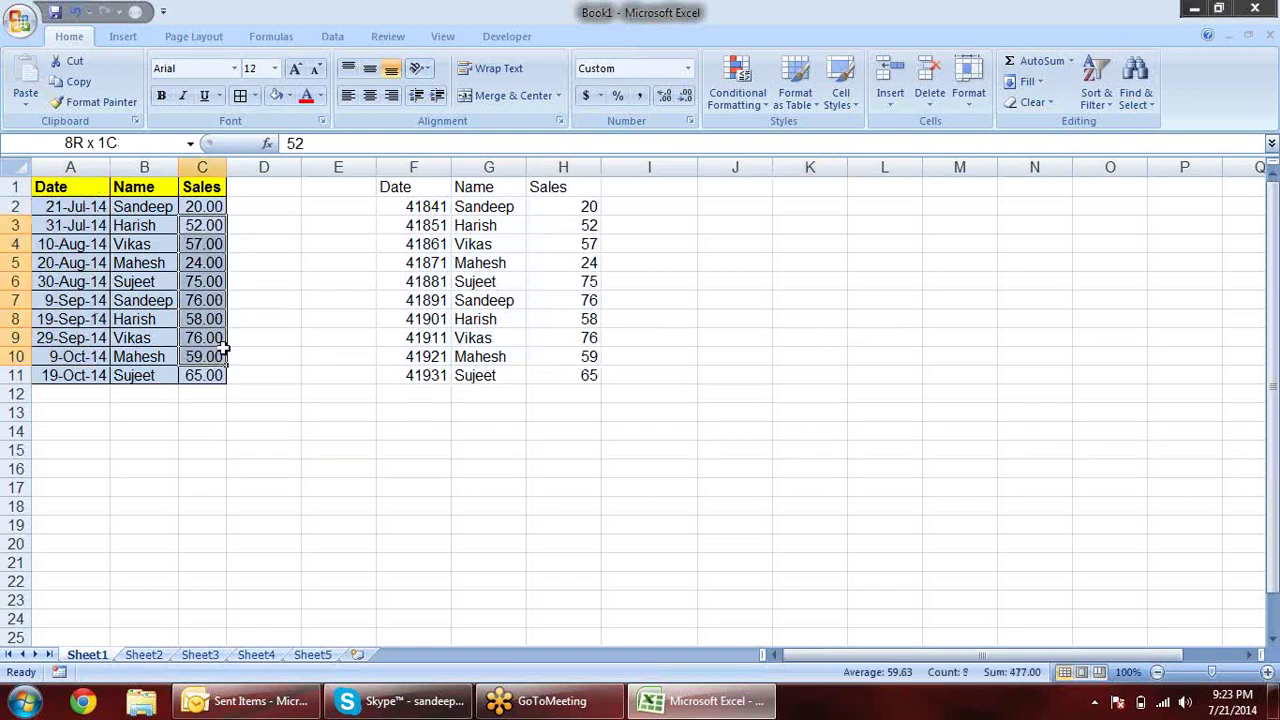
pyautogui.click(213, 249)
pyautogui.click(214, 300)
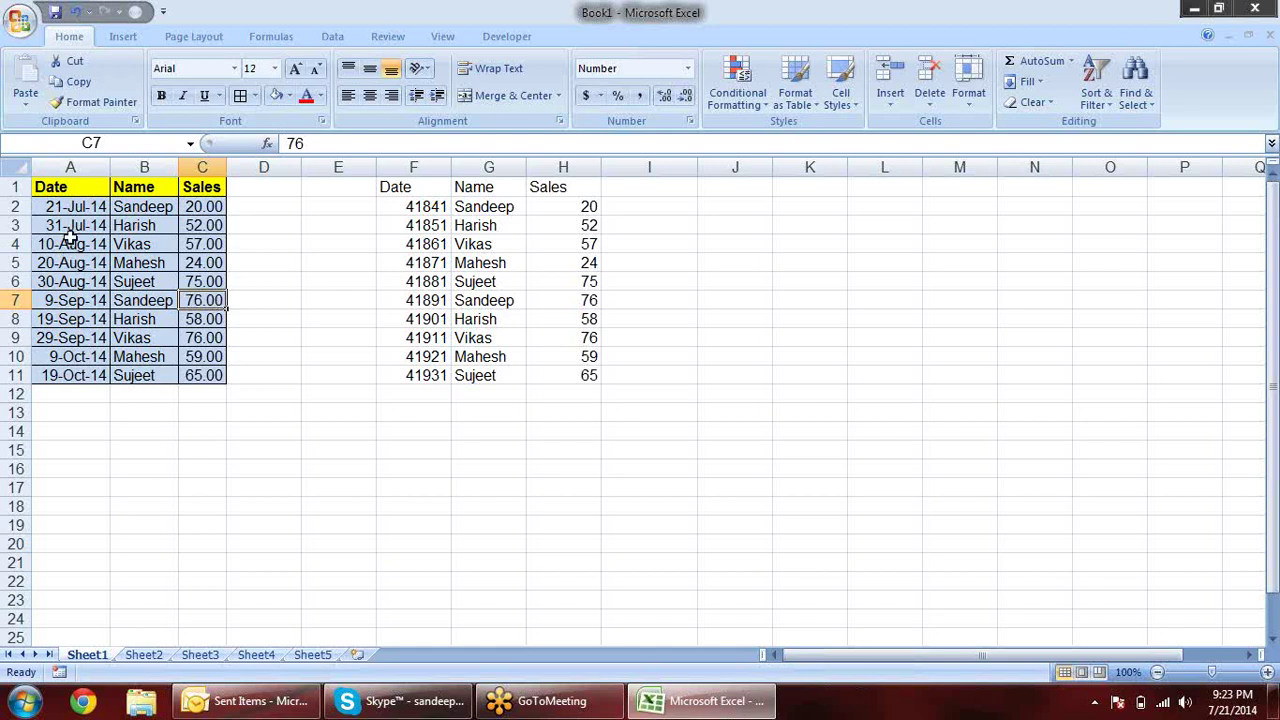
pyautogui.moveTo(68, 244); pyautogui.dragTo(70, 319)
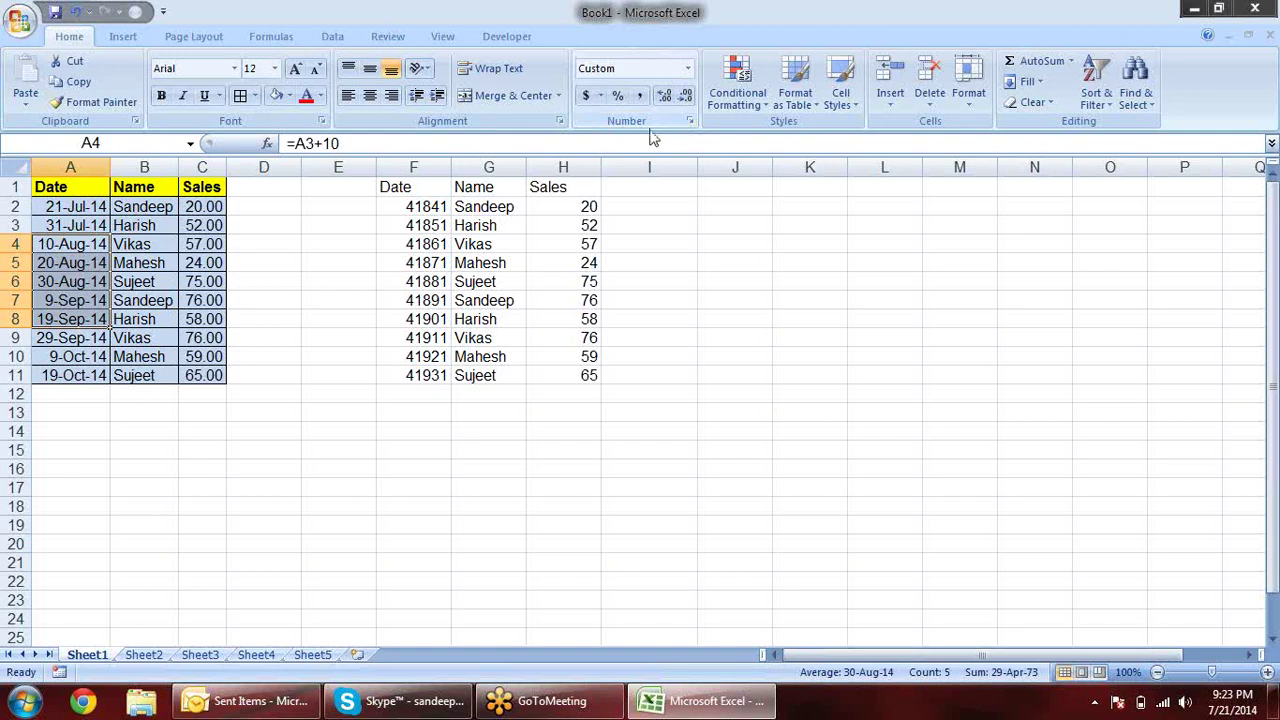
pyautogui.click(689, 121)
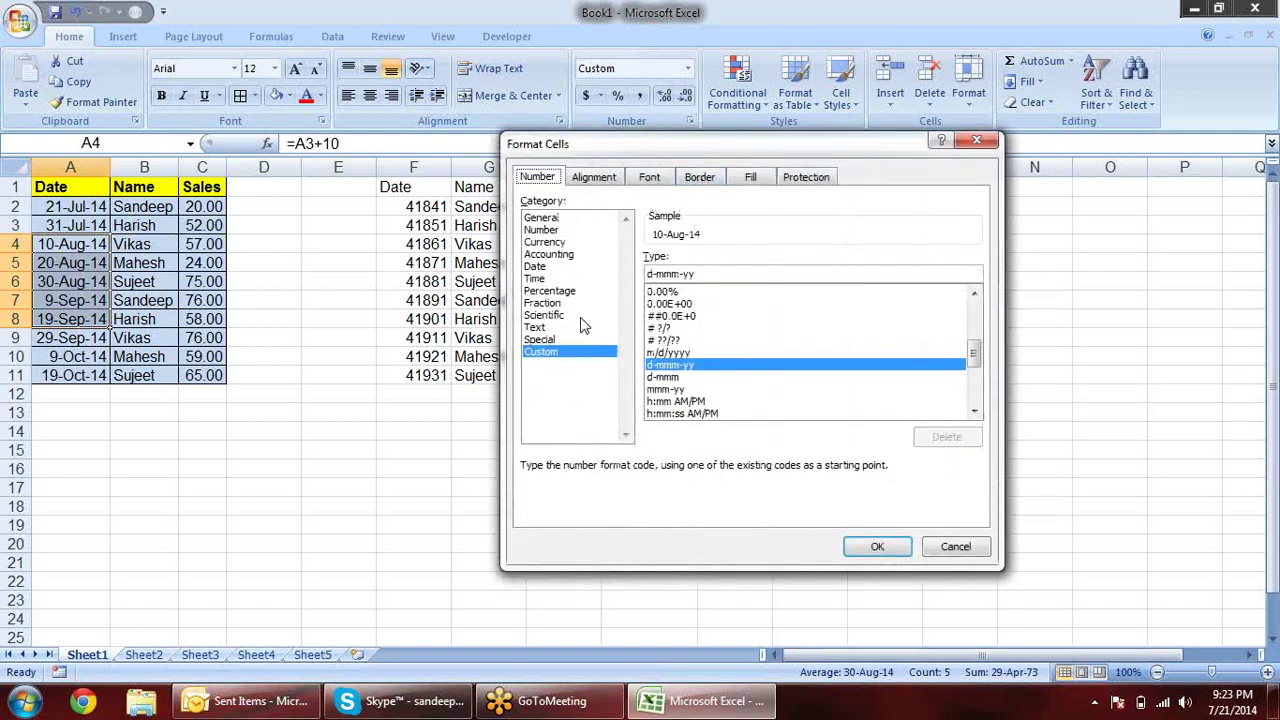
pyautogui.click(578, 315)
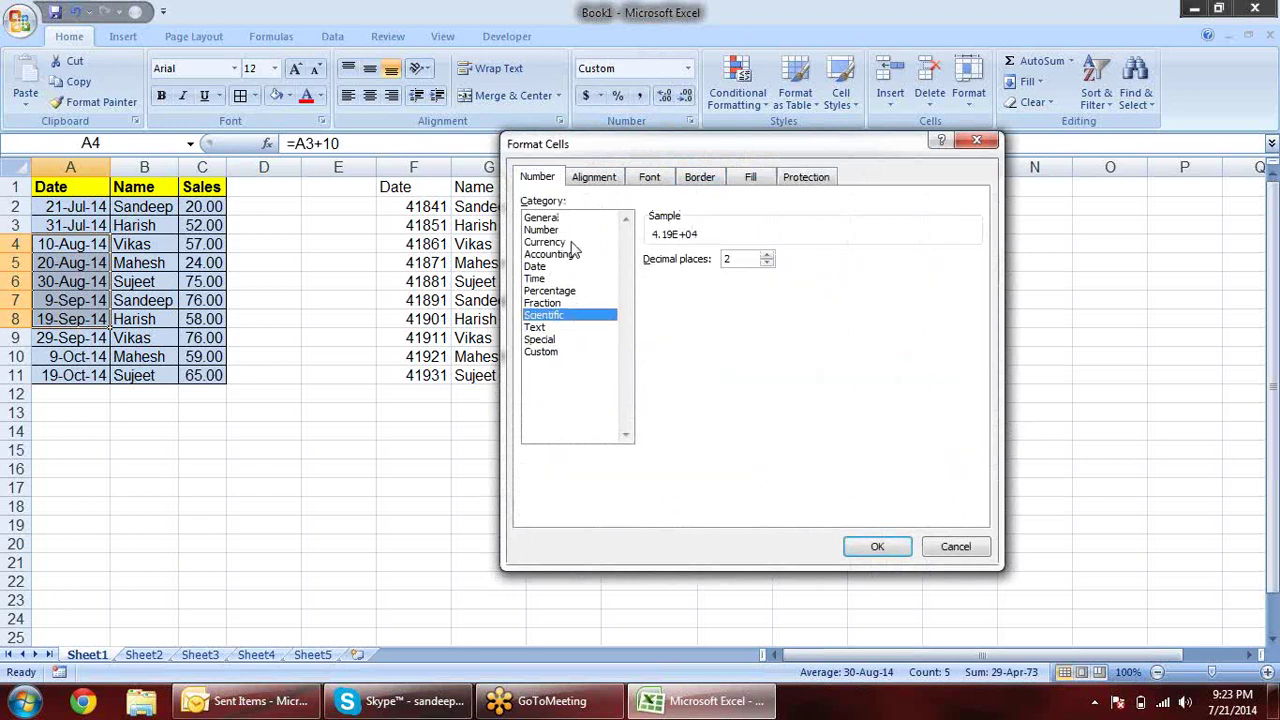
pyautogui.click(576, 266)
pyautogui.click(580, 231)
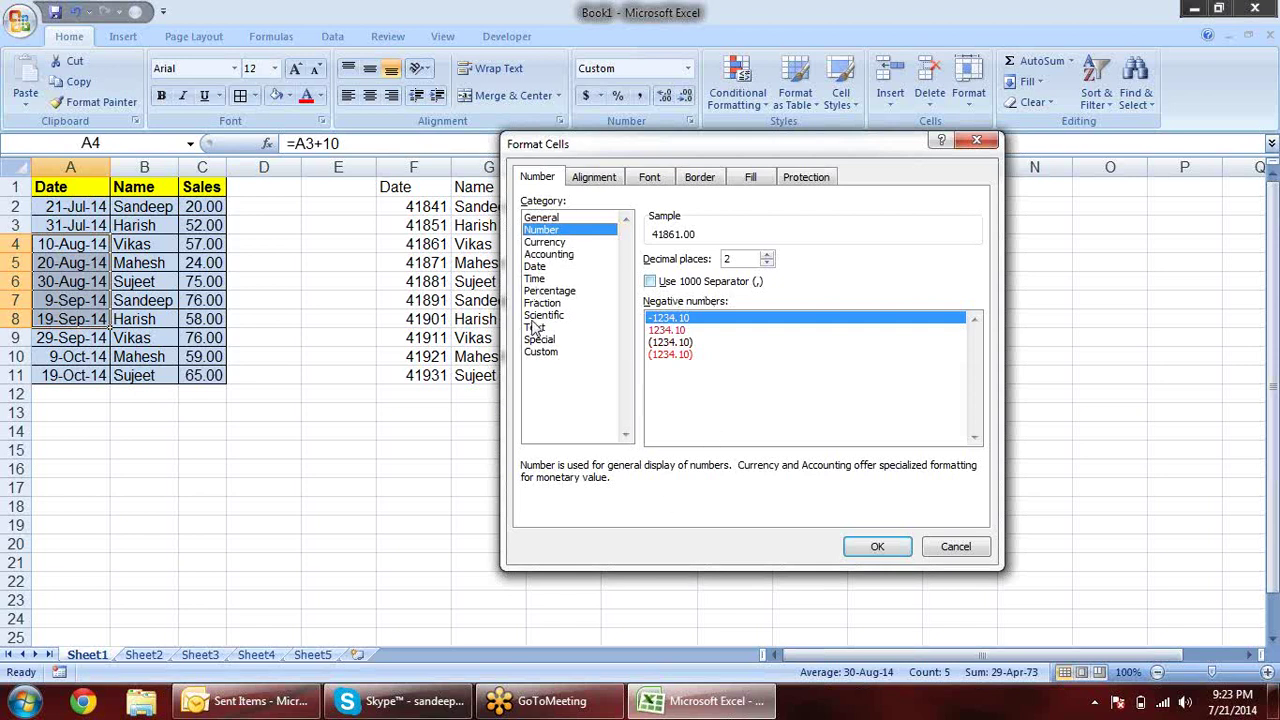
pyautogui.press('Escape')
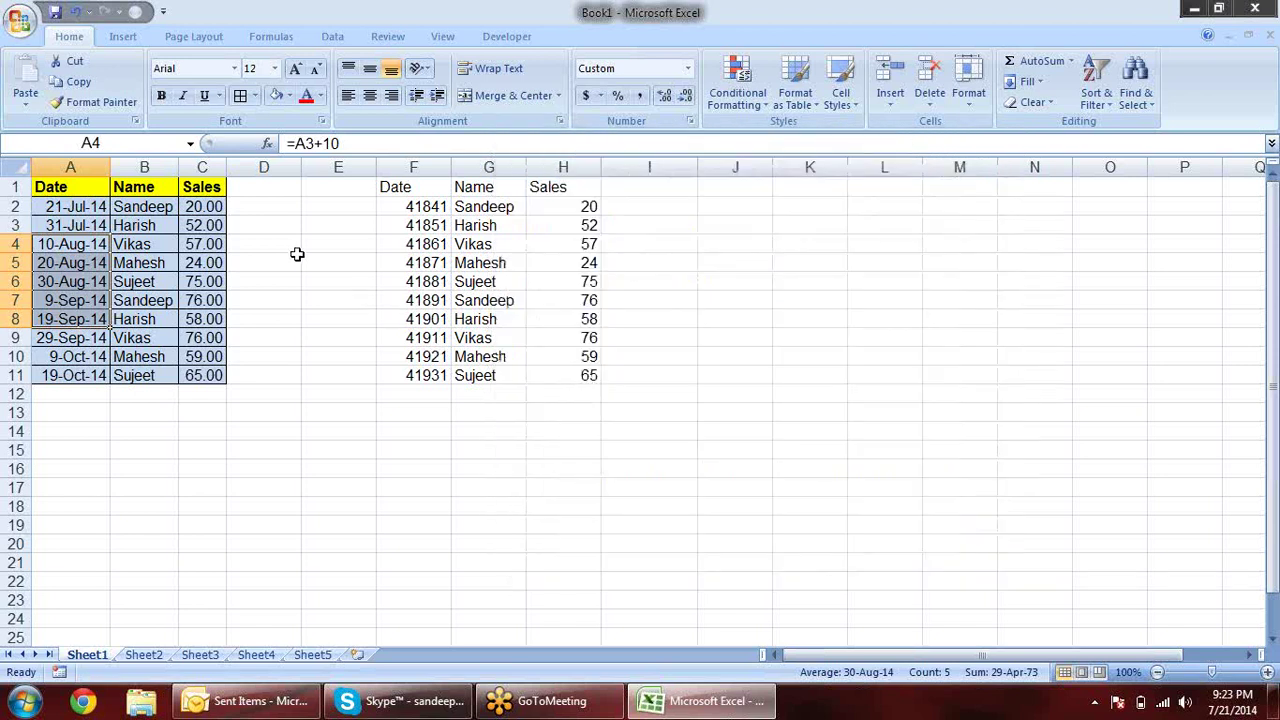
# Clear the values-only copy from F1:H11
pyautogui.click(294, 302)
pyautogui.moveTo(429, 207); pyautogui.dragTo(428, 358)
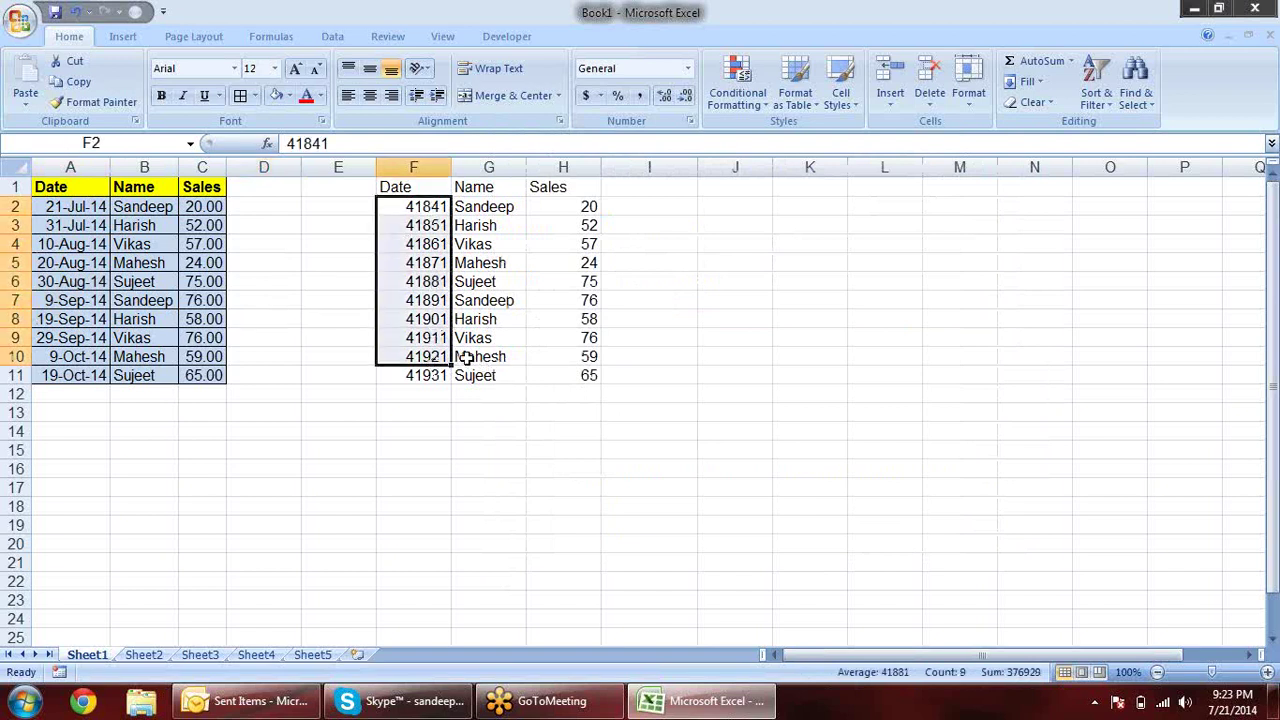
pyautogui.moveTo(428, 190); pyautogui.dragTo(581, 372)
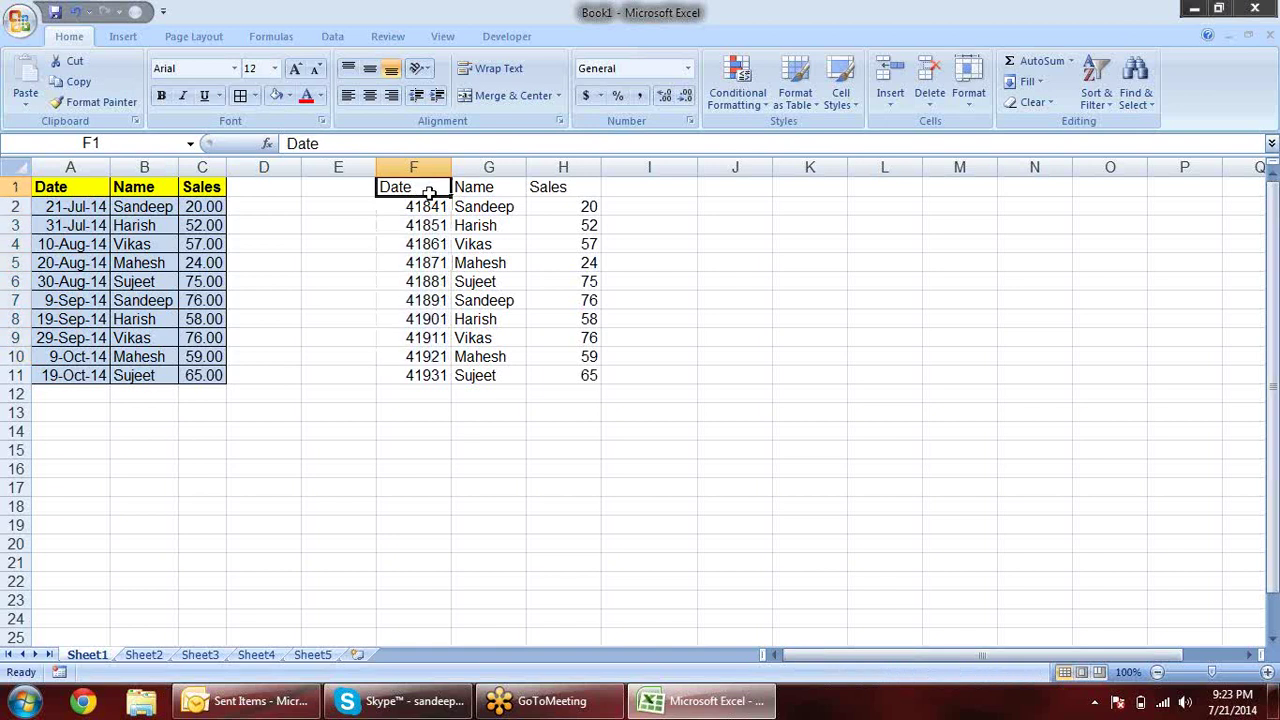
pyautogui.hotkey('alt', 'd')
pyautogui.press('p')
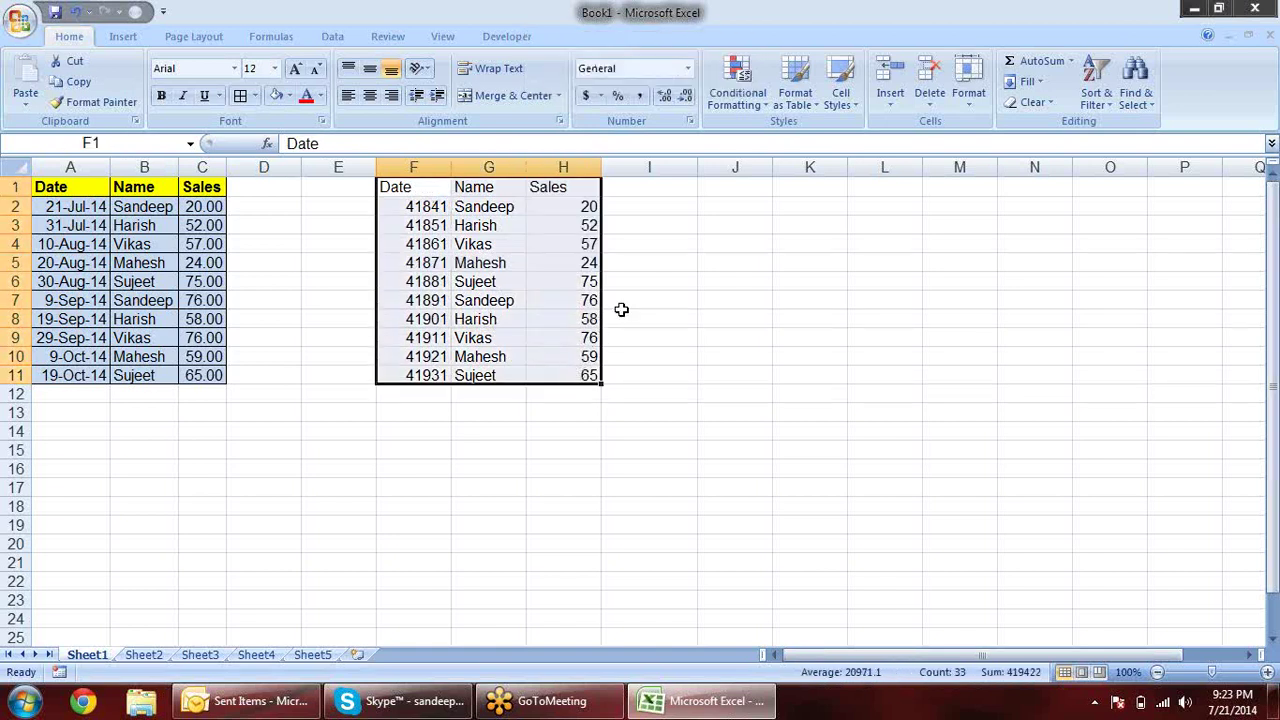
pyautogui.press('Delete')
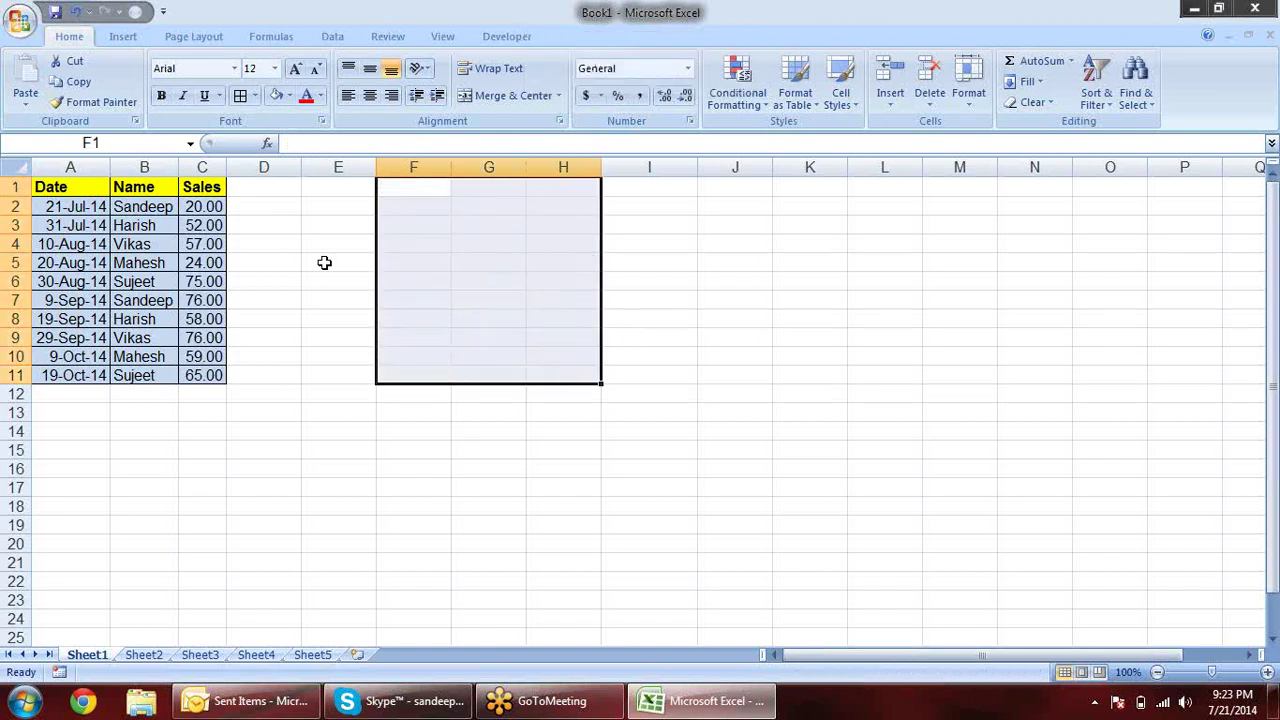
# Copy A1:C11 and paste its values and number formats into G1:I11
pyautogui.click(330, 450)
pyautogui.moveTo(103, 187); pyautogui.dragTo(200, 380)
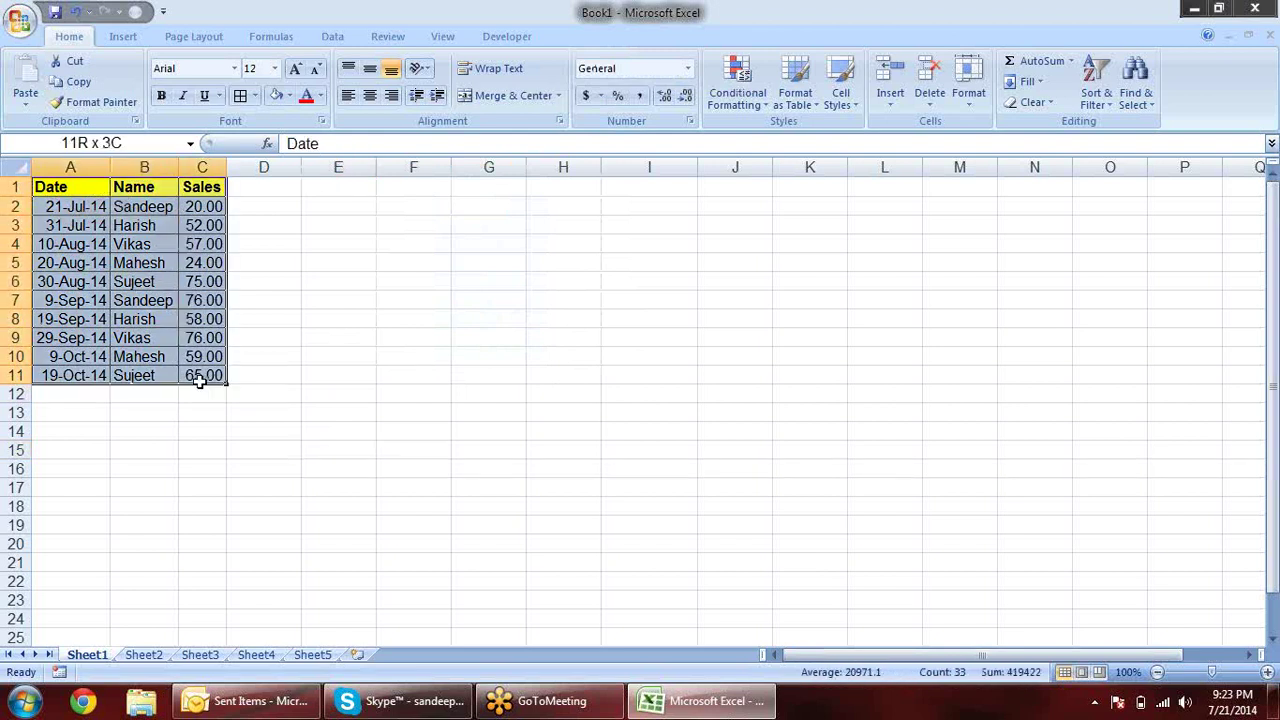
pyautogui.hotkey('ctrl', 'c')
pyautogui.click(500, 187)
pyautogui.hotkey('alt', 'e')
pyautogui.press('s')
pyautogui.click(628, 291)
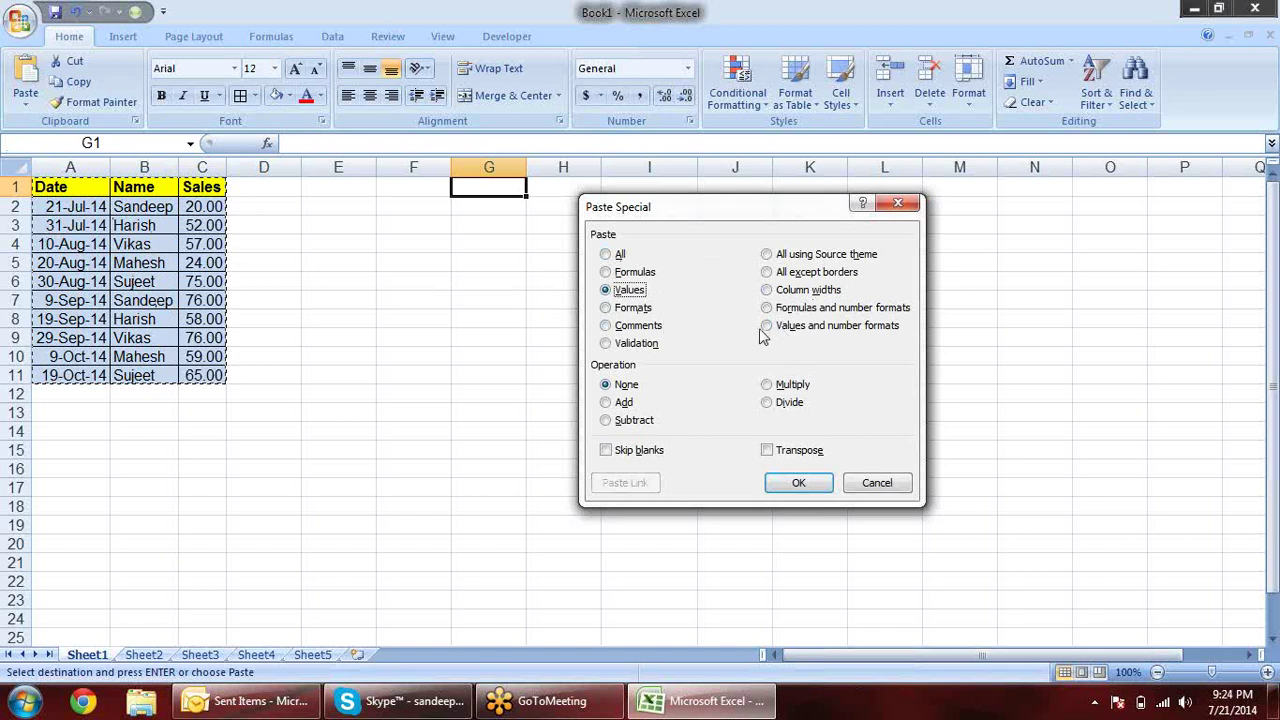
pyautogui.click(766, 330)
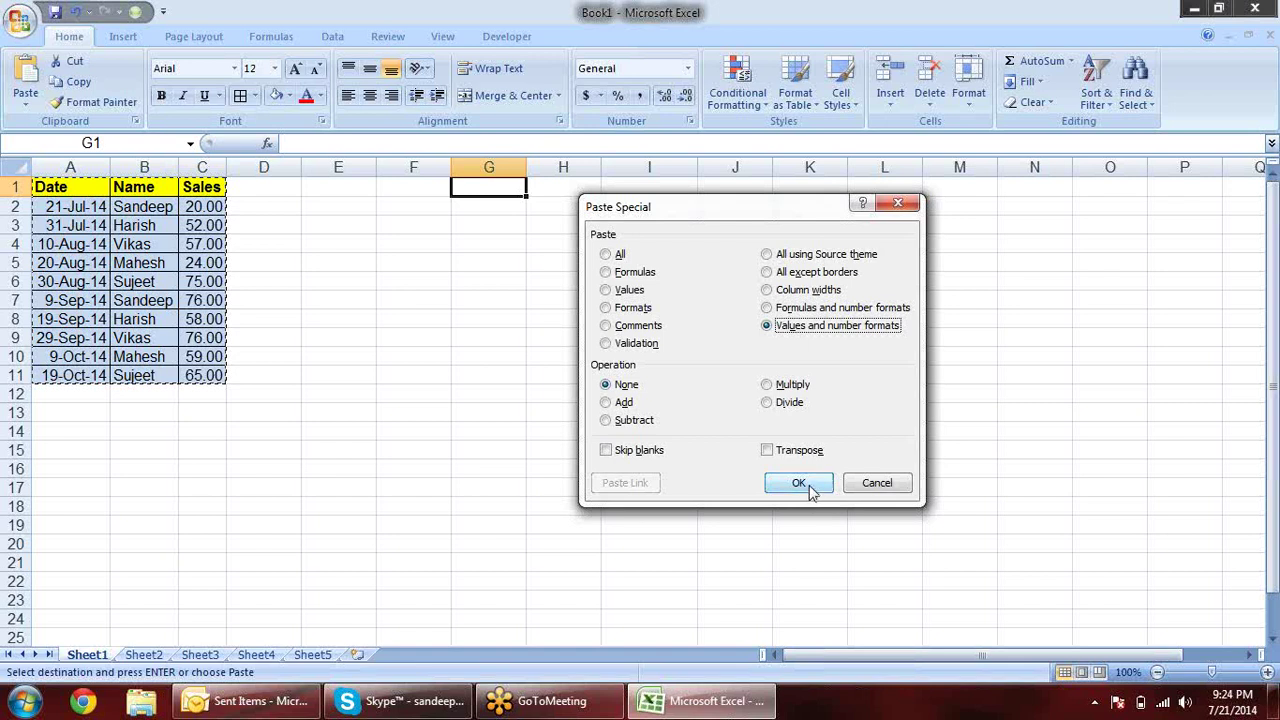
pyautogui.click(809, 485)
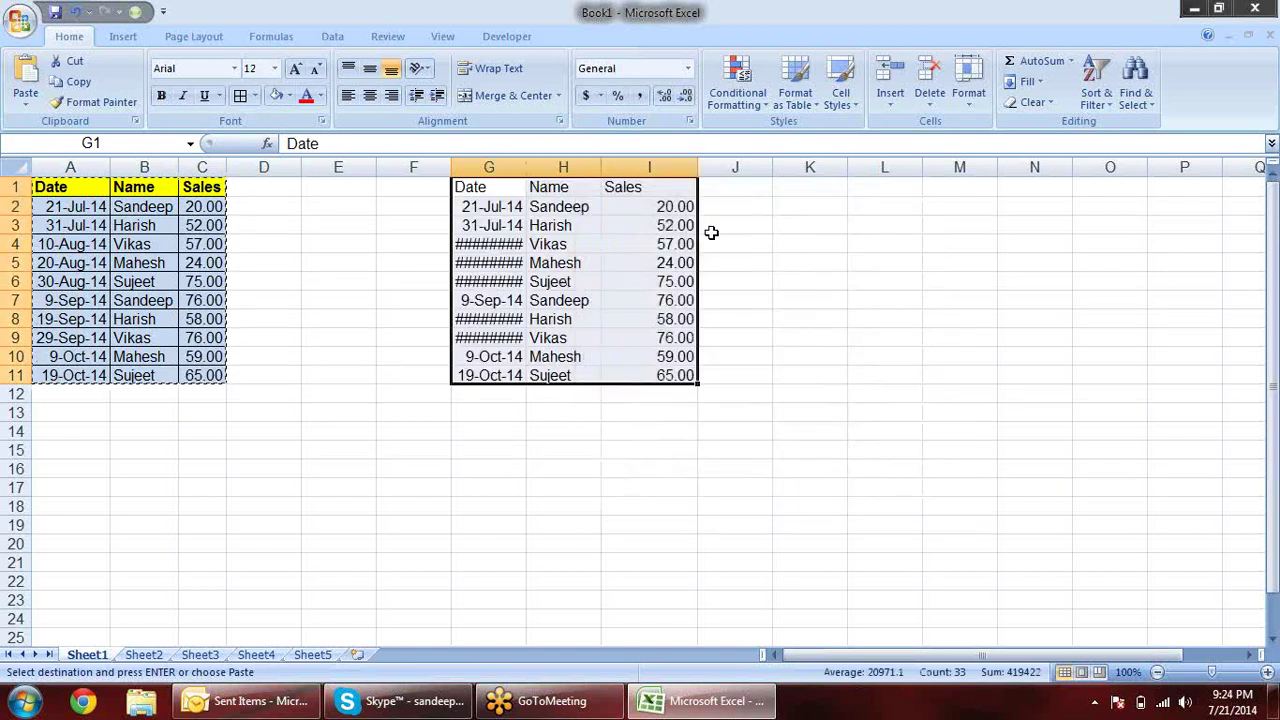
# Widen column G and check that the pasted dates now display fully
pyautogui.click(550, 429)
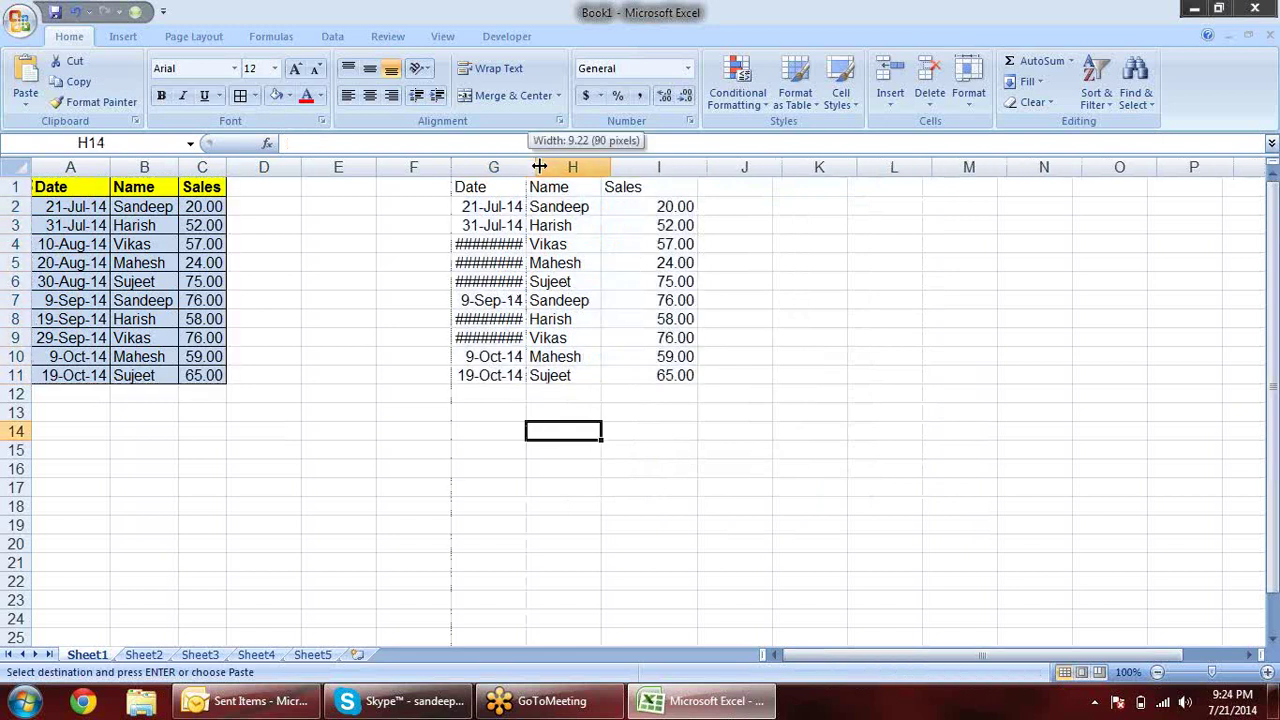
pyautogui.moveTo(527, 163); pyautogui.dragTo(540, 163)
pyautogui.click(513, 224)
pyautogui.click(513, 281)
pyautogui.click(520, 337)
pyautogui.click(516, 369)
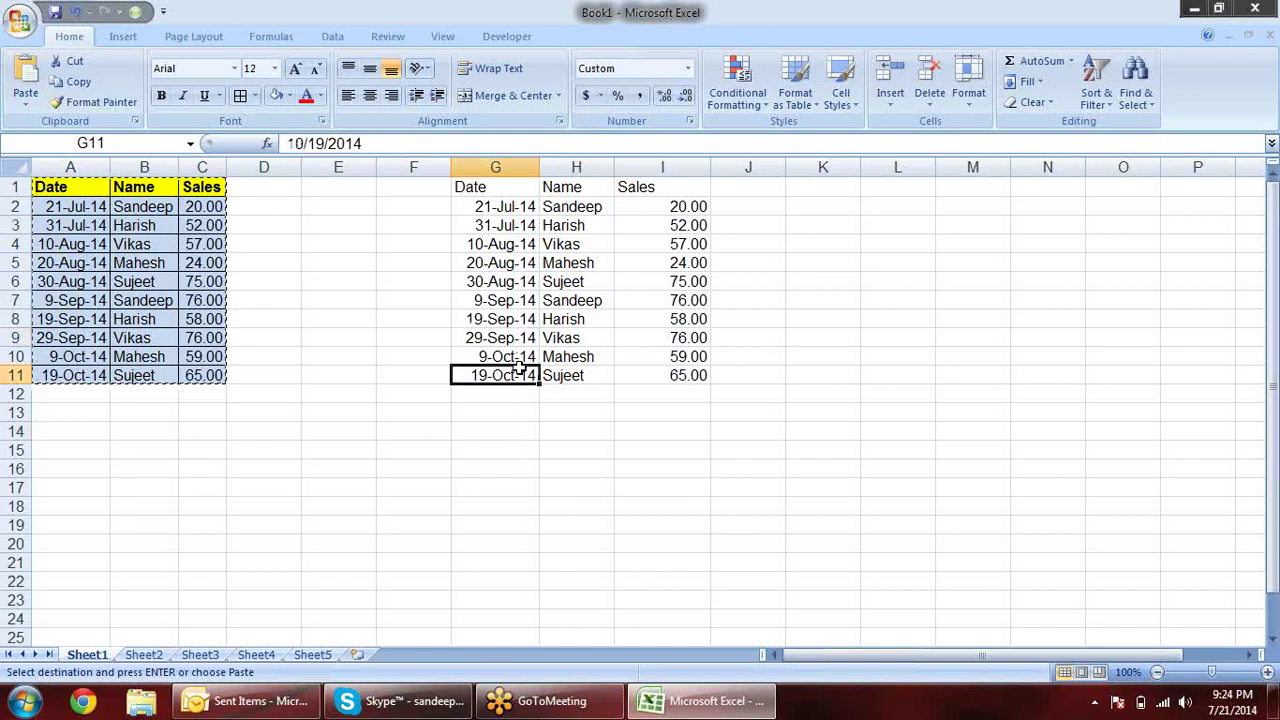
# Check the pasted sales in column I, narrow column I, and widen column G further
pyautogui.click(690, 222)
pyautogui.click(693, 262)
pyautogui.click(690, 296)
pyautogui.click(686, 340)
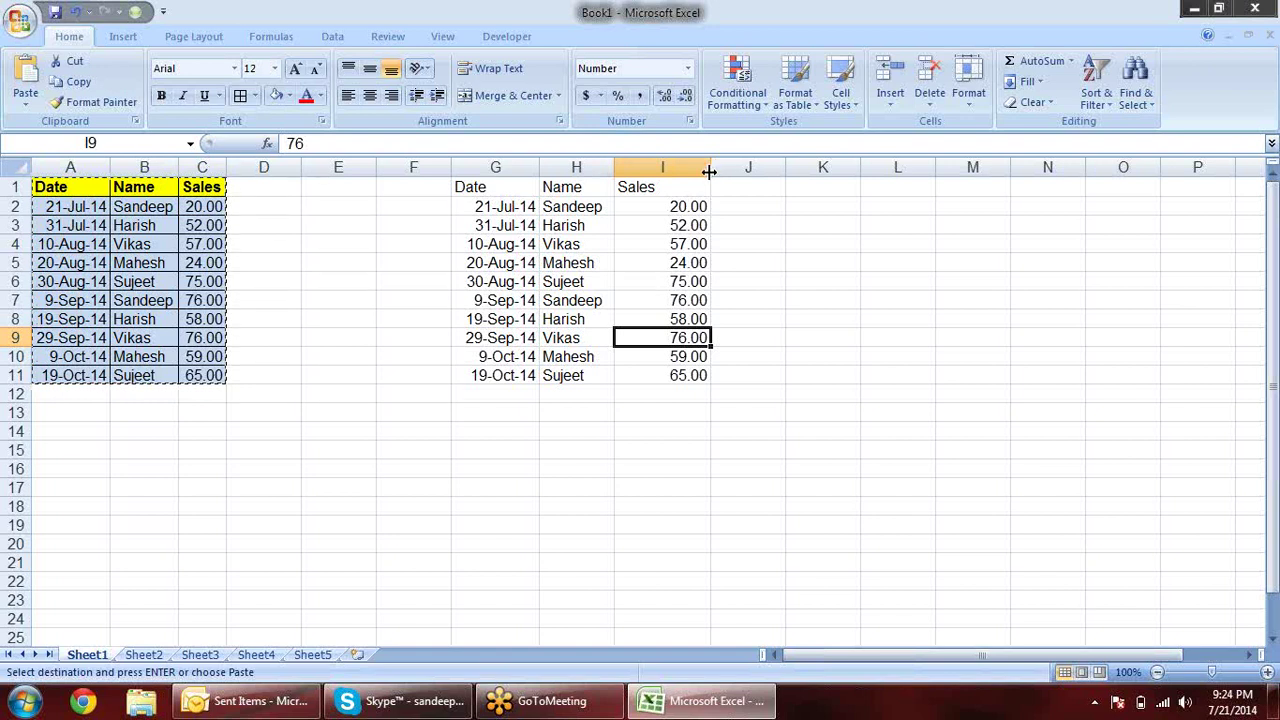
pyautogui.moveTo(712, 167); pyautogui.dragTo(630, 167)
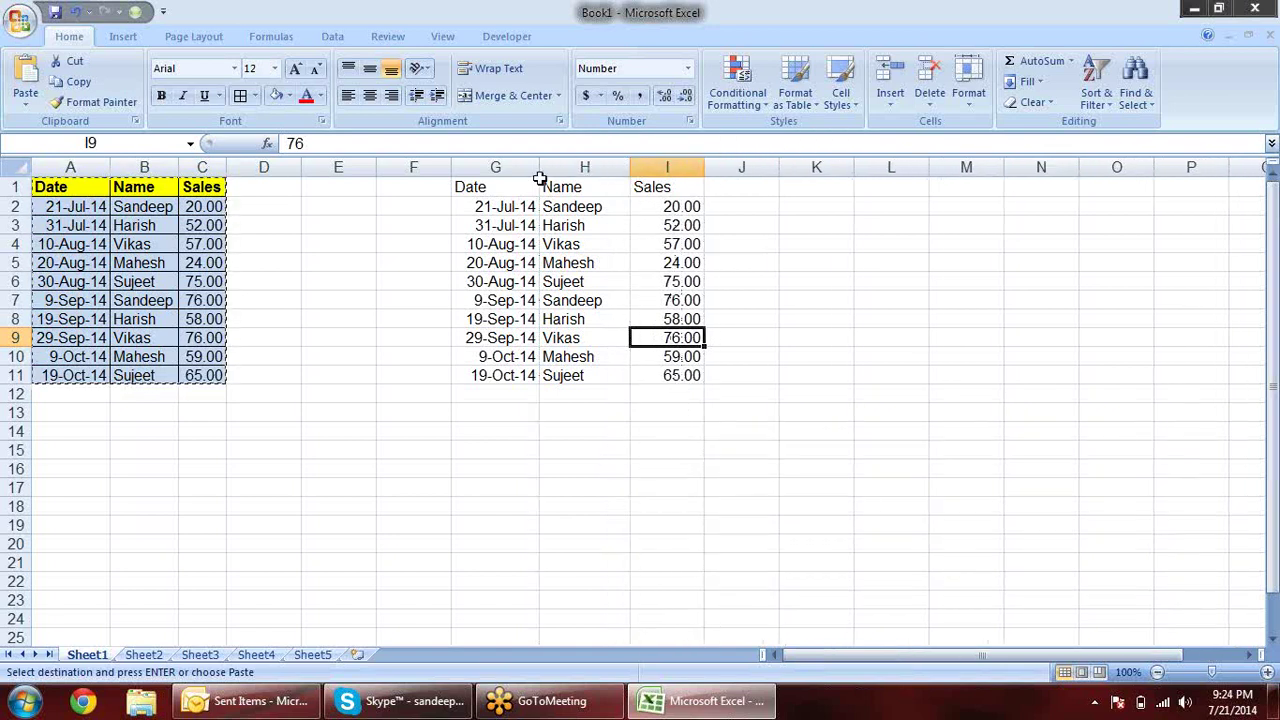
pyautogui.moveTo(538, 167); pyautogui.dragTo(566, 167)
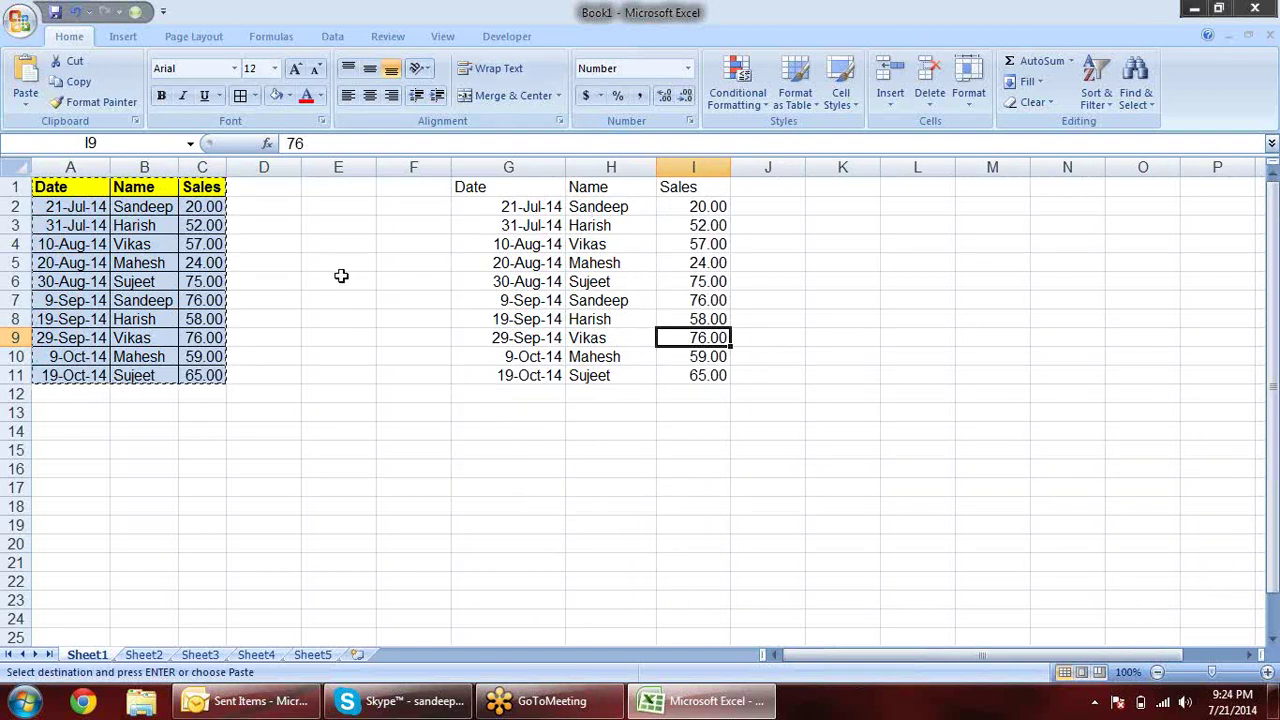
pyautogui.moveTo(80, 188); pyautogui.dragTo(200, 374)
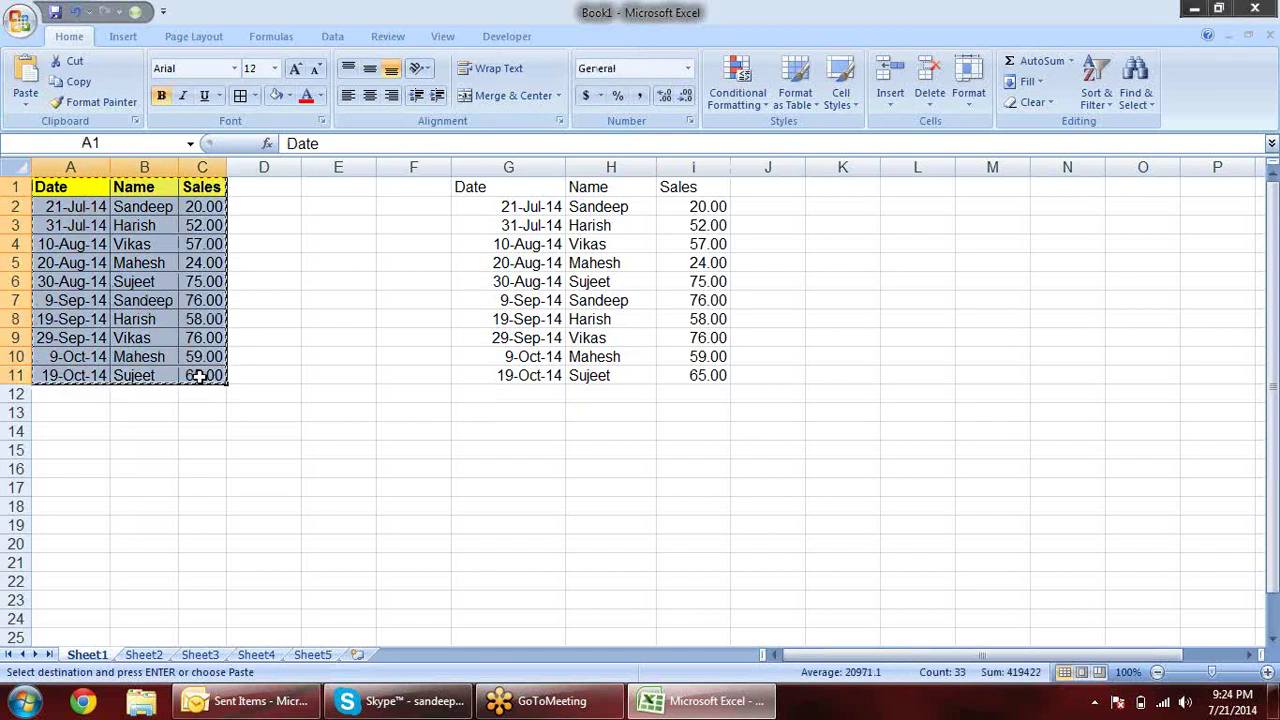
# Paste only the column widths at G1 so columns G to I match A to C
pyautogui.click(508, 189)
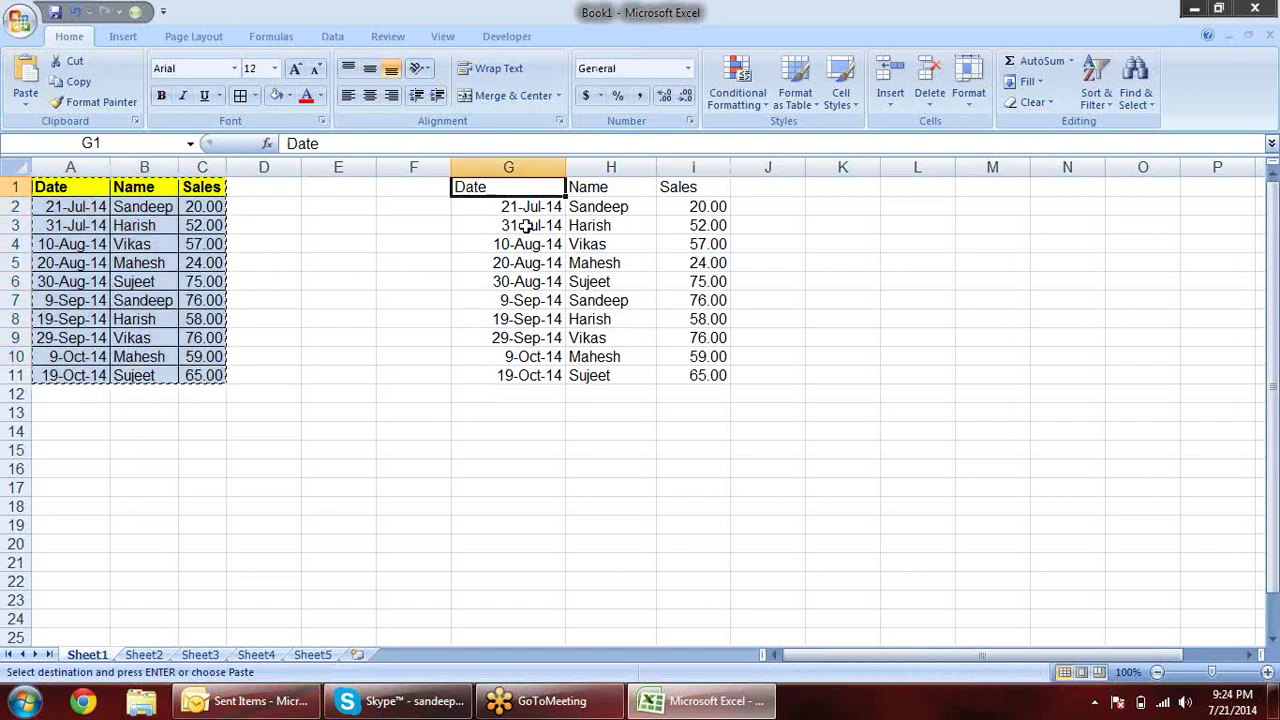
pyautogui.hotkey('alt', 'e')
pyautogui.press('s')
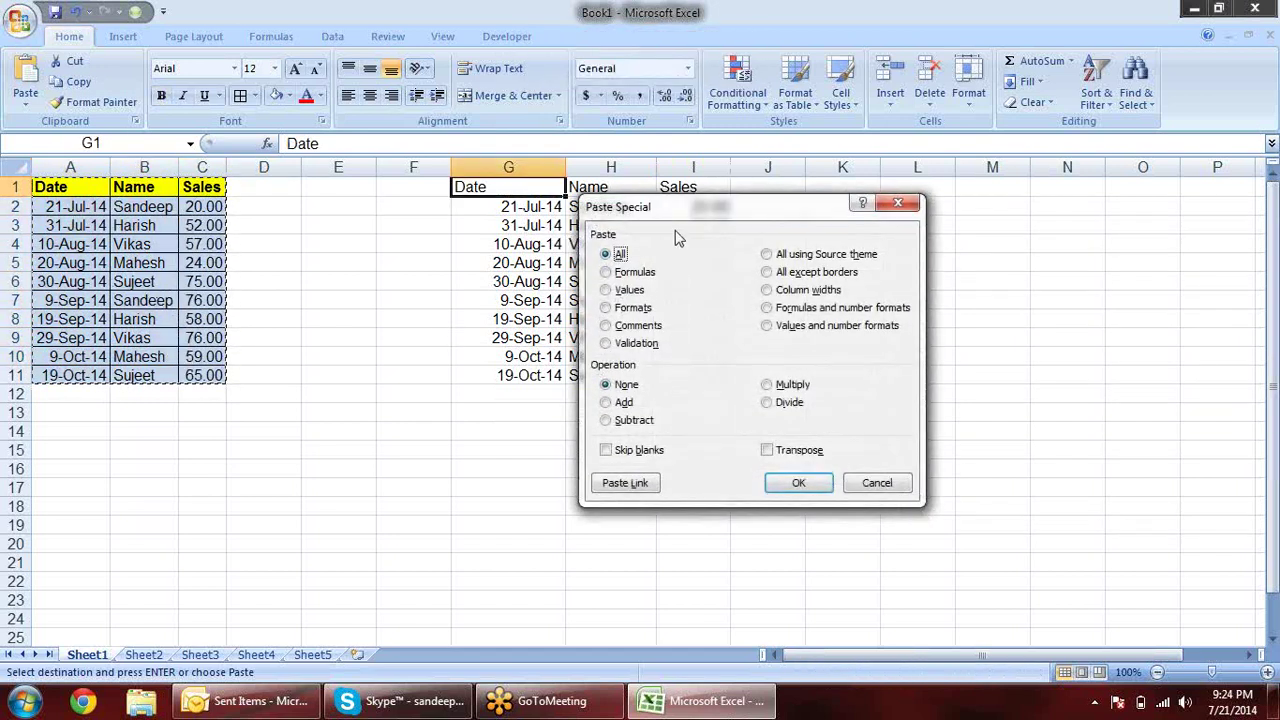
pyautogui.click(809, 290)
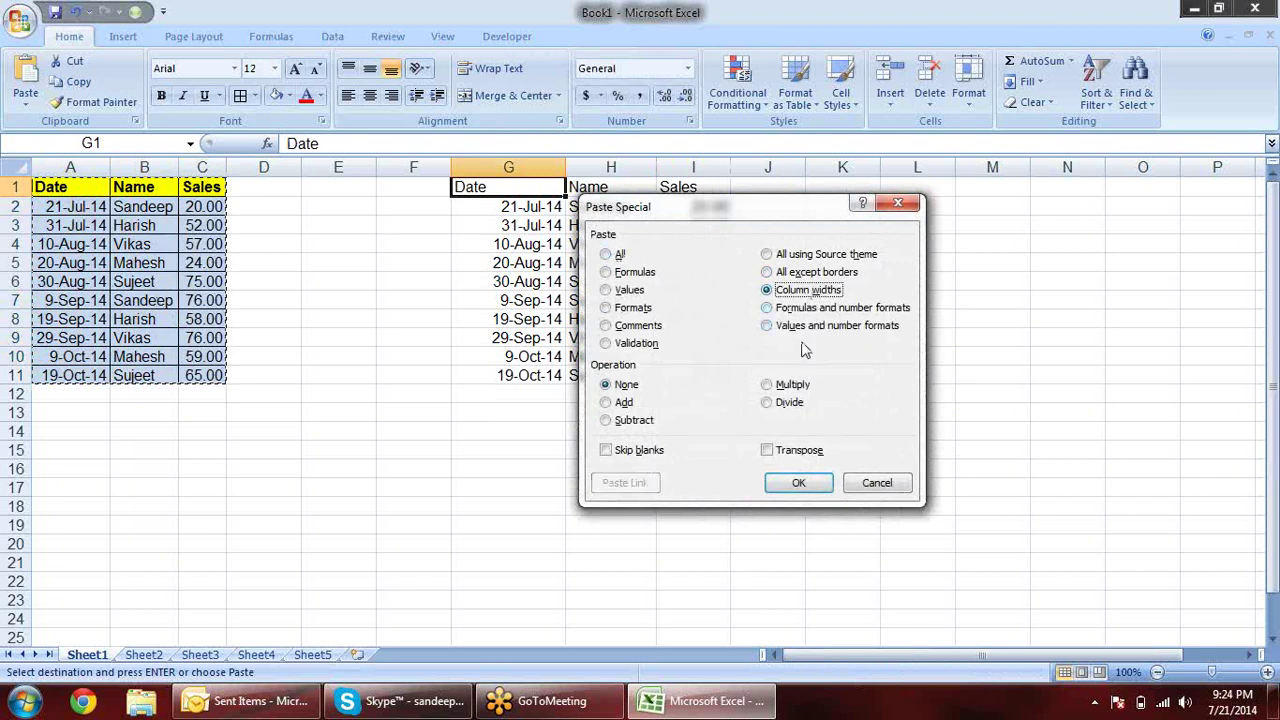
pyautogui.click(799, 485)
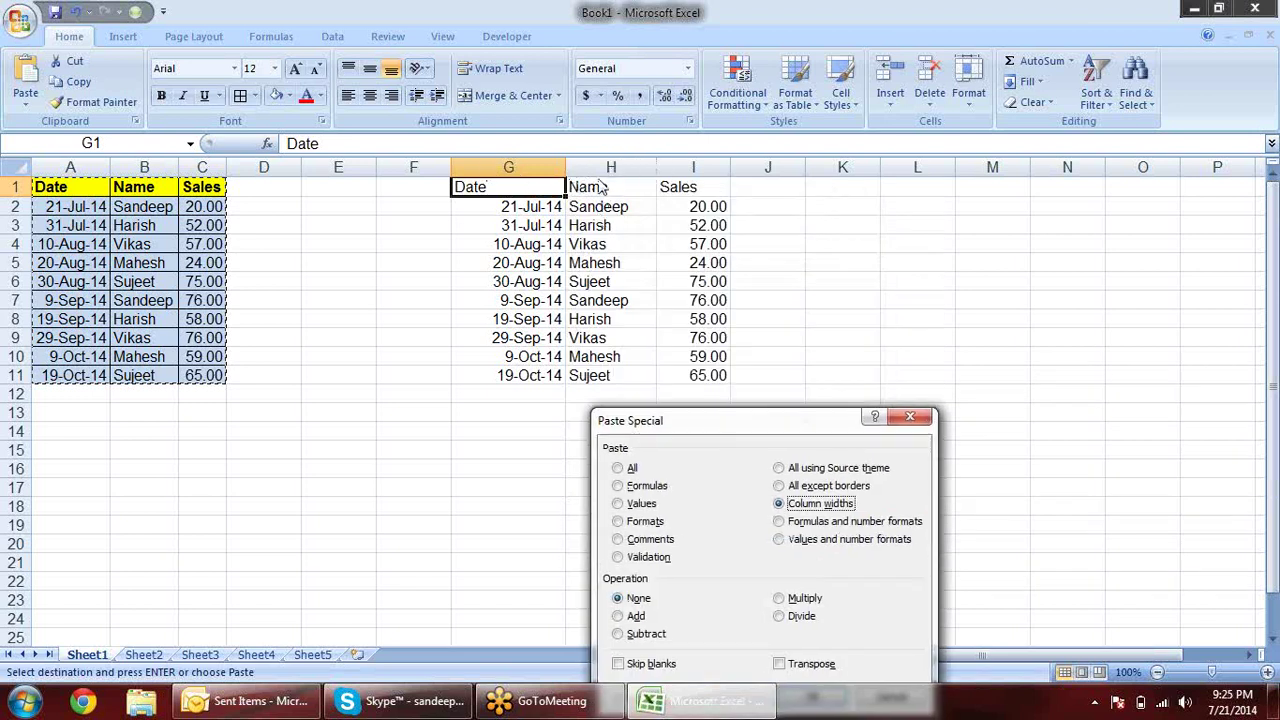
pyautogui.moveTo(757, 421); pyautogui.dragTo(982, 171)
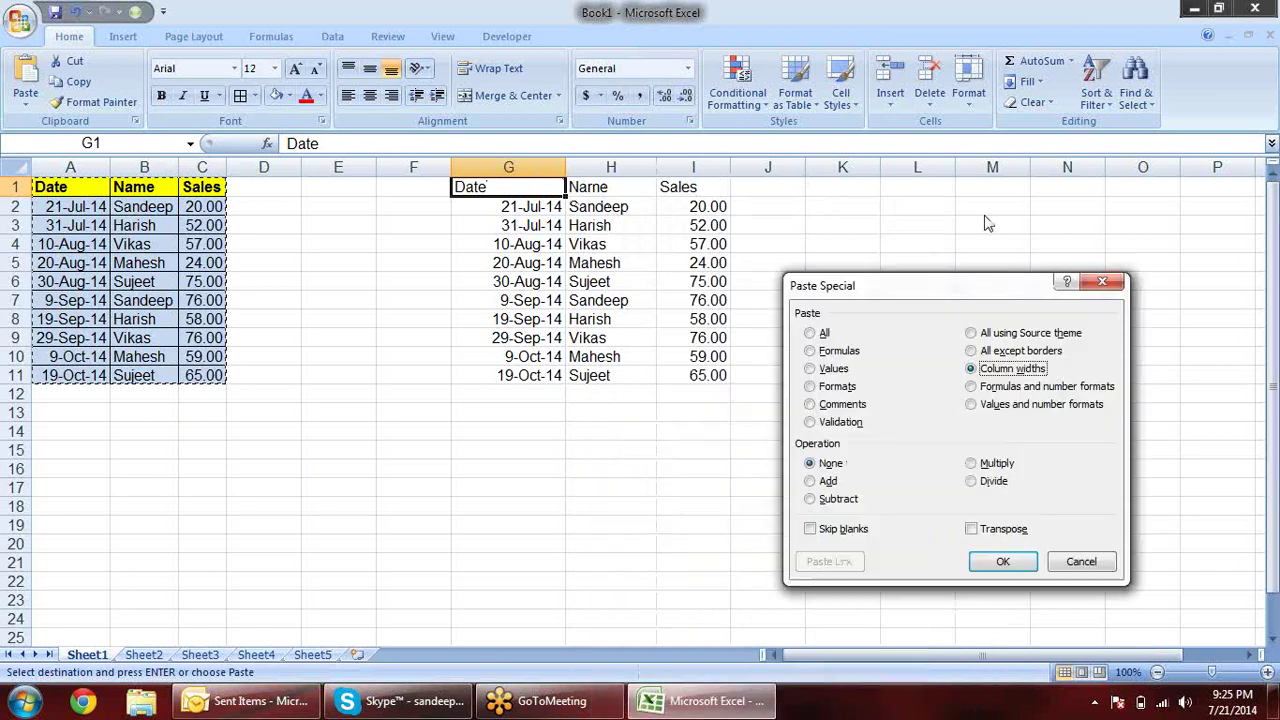
pyautogui.click(1028, 442)
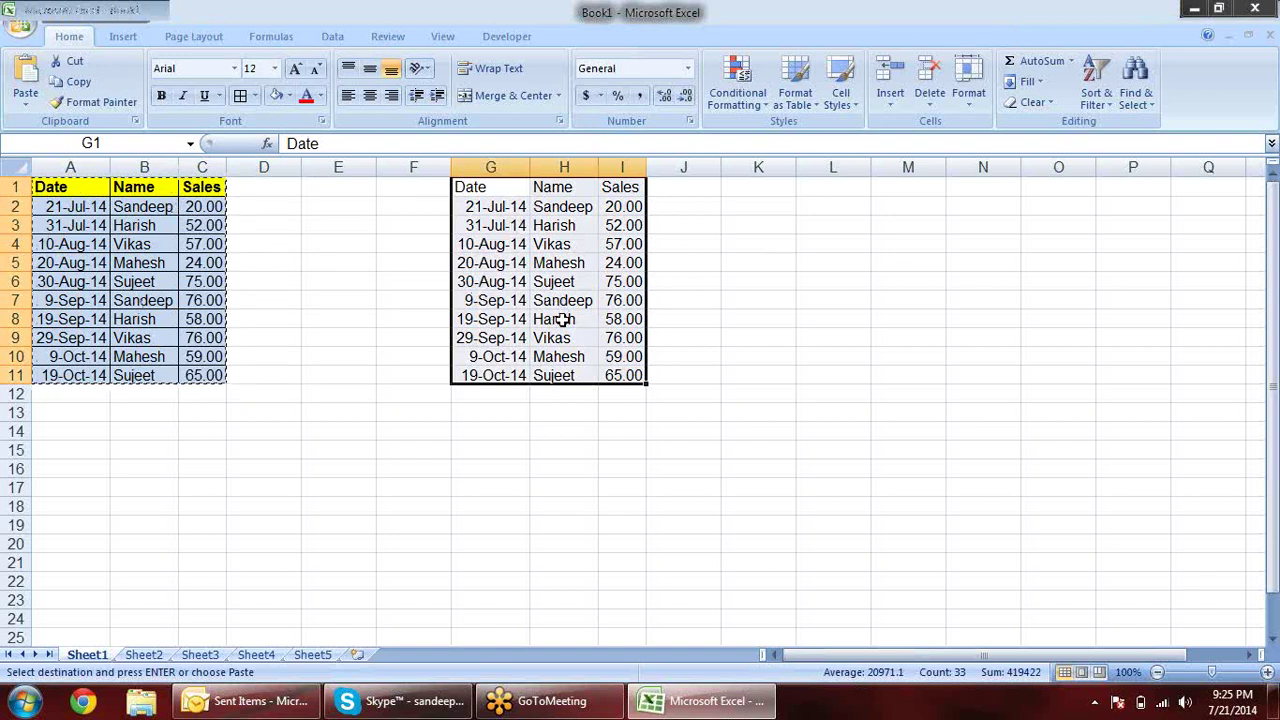
# Clear the existing copy from G1:I11
pyautogui.hotkey('alt', 'e')
pyautogui.press('s')
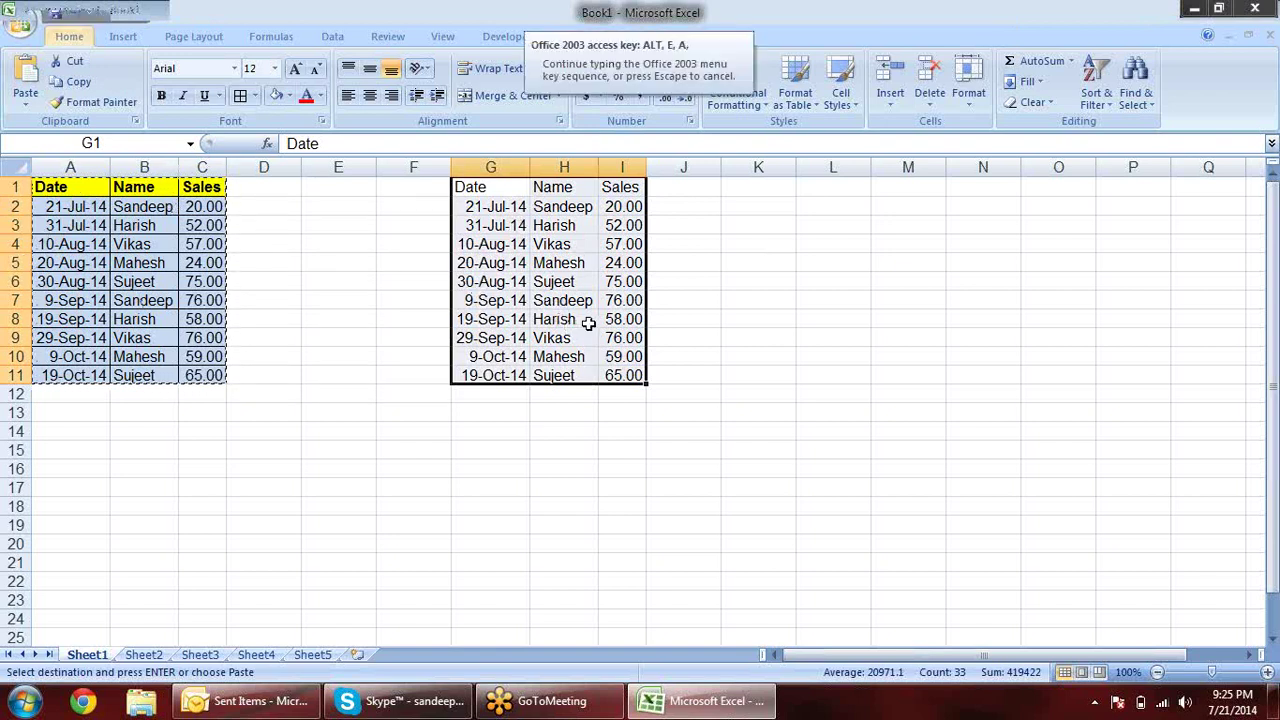
pyautogui.press('v')
pyautogui.press('Return')
pyautogui.press('Delete')
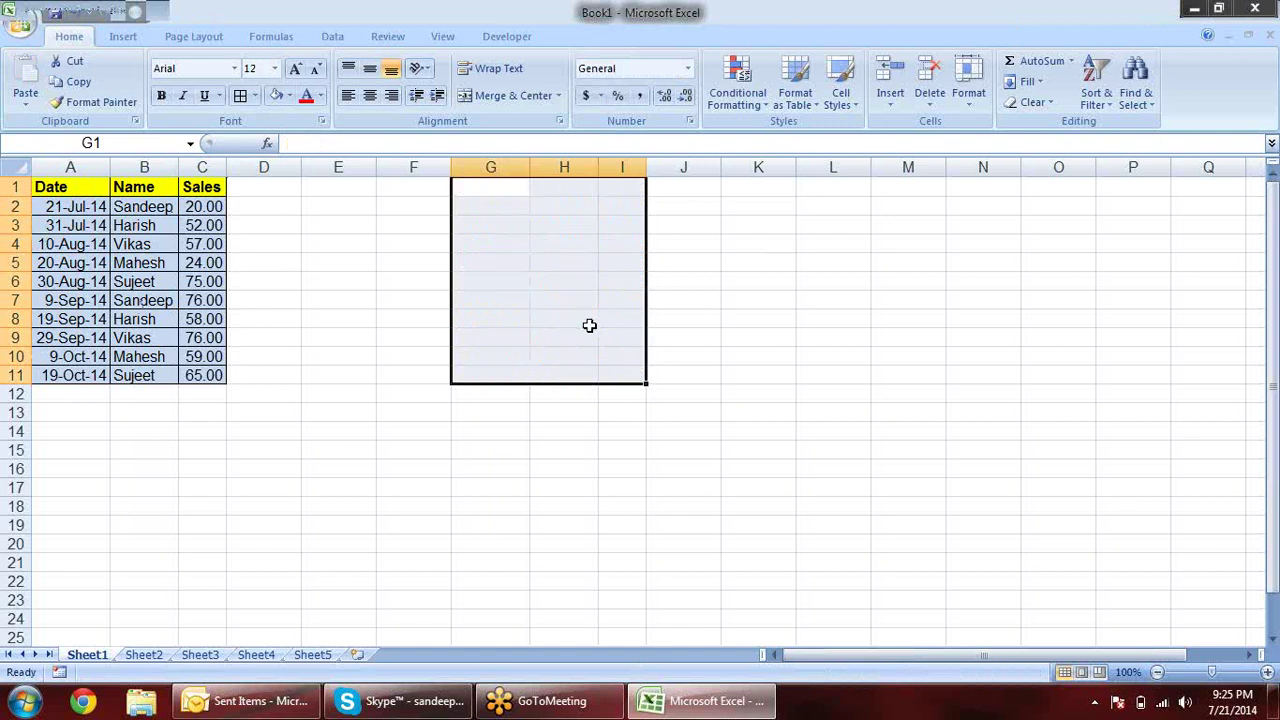
# Copy A1:C11 and paste formulas only into G1
pyautogui.click(52, 190)
pyautogui.moveTo(52, 190); pyautogui.dragTo(205, 376)
pyautogui.hotkey('ctrl', 'c')
pyautogui.click(458, 197)
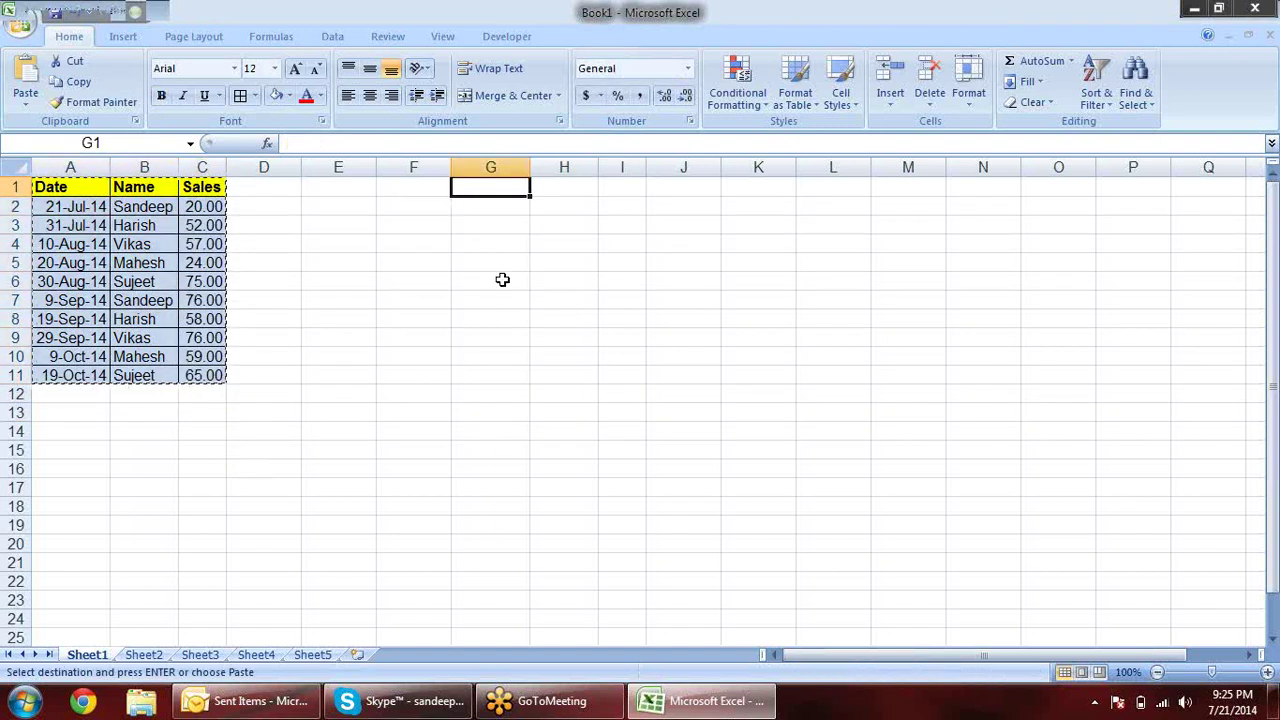
pyautogui.hotkey('alt', 'e')
pyautogui.press('s')
pyautogui.moveTo(918, 181); pyautogui.dragTo(729, 191)
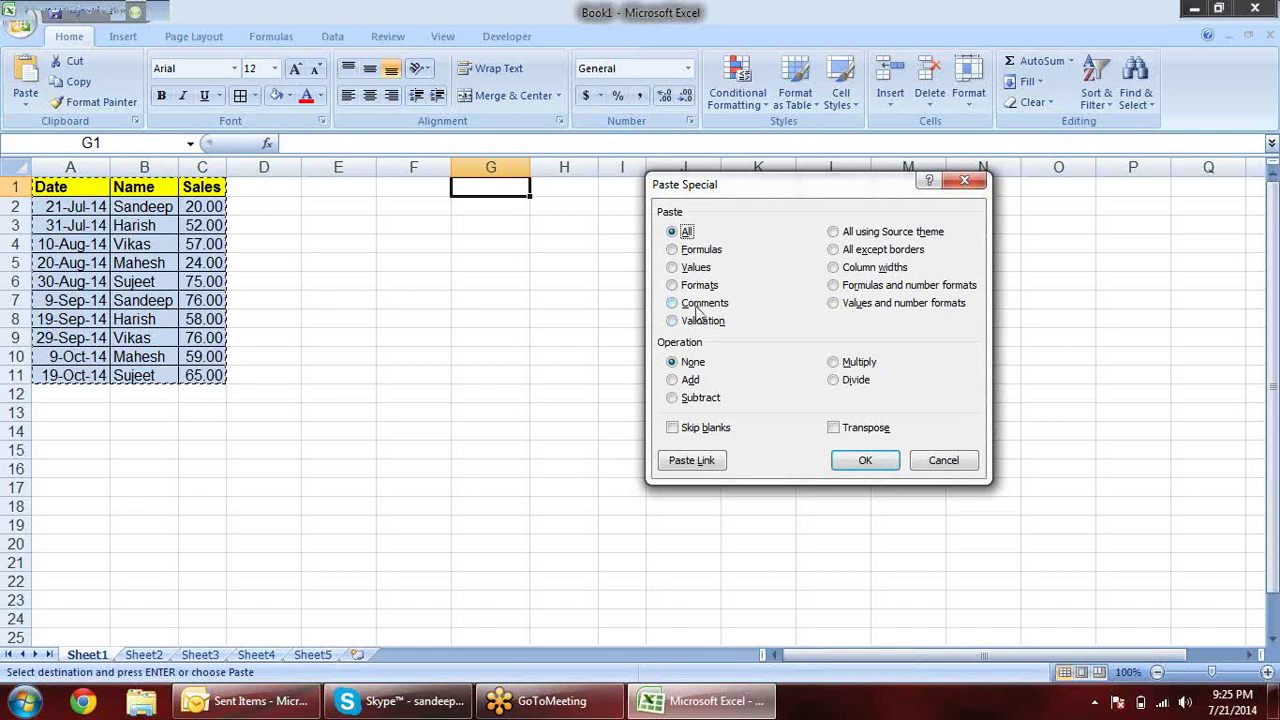
pyautogui.click(695, 251)
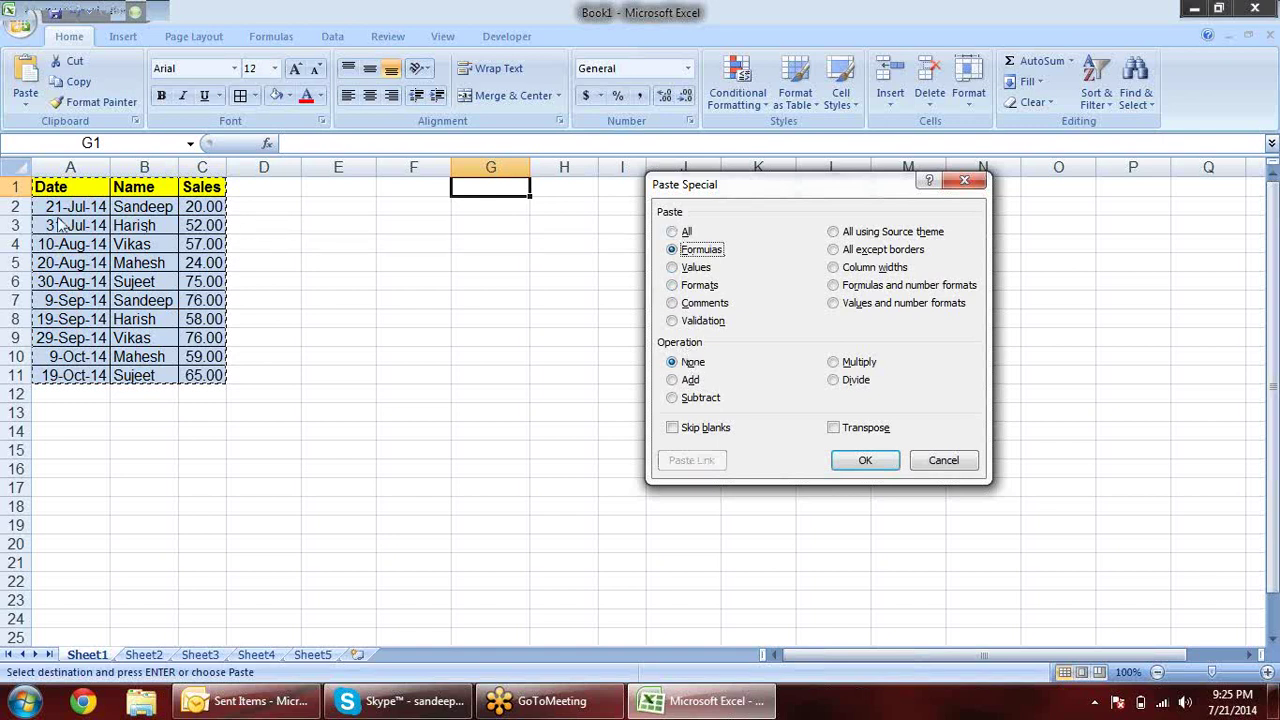
pyautogui.click(897, 462)
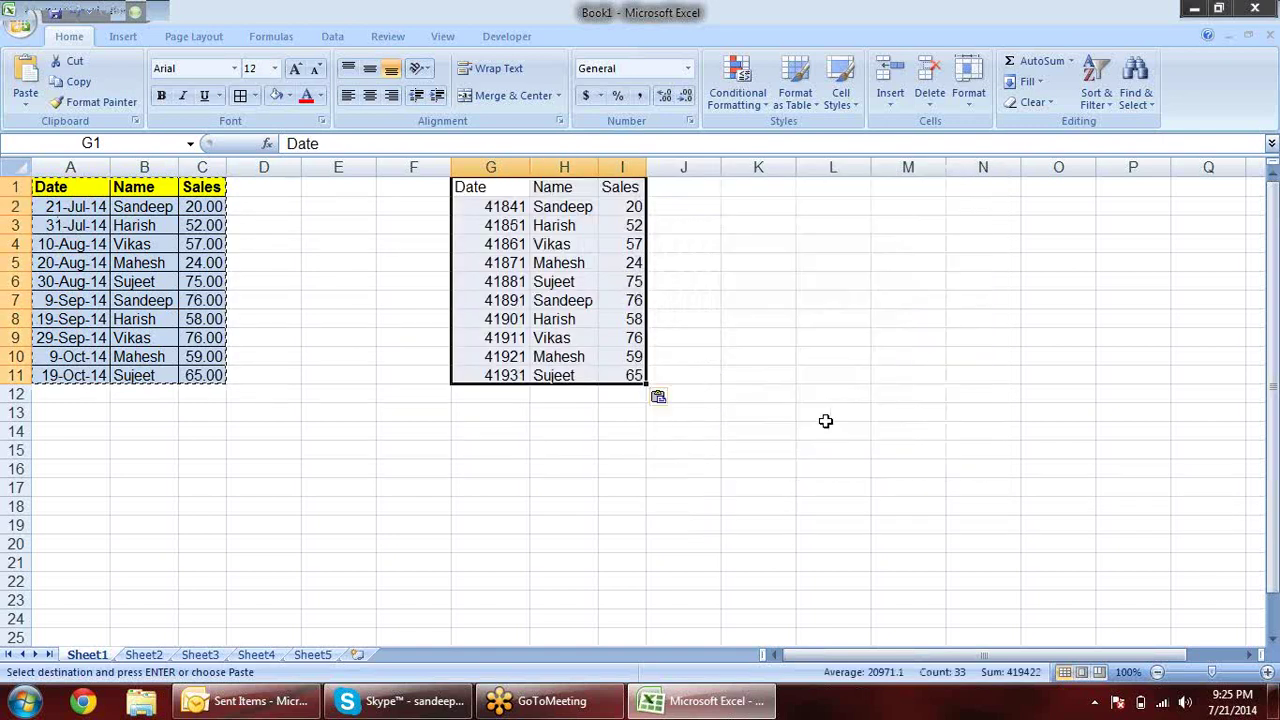
# Inspect the formulas-only dates and sales in columns G to I, then undo the paste
pyautogui.click(503, 207)
pyautogui.click(505, 228)
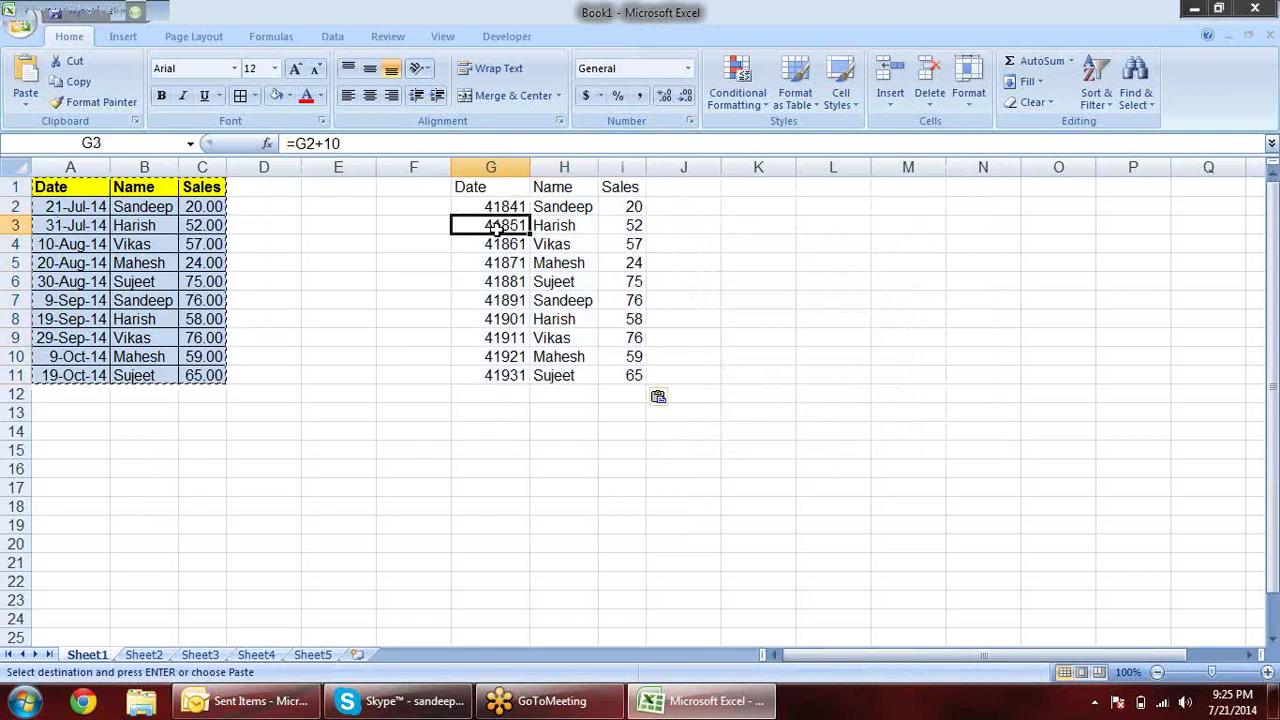
pyautogui.click(508, 264)
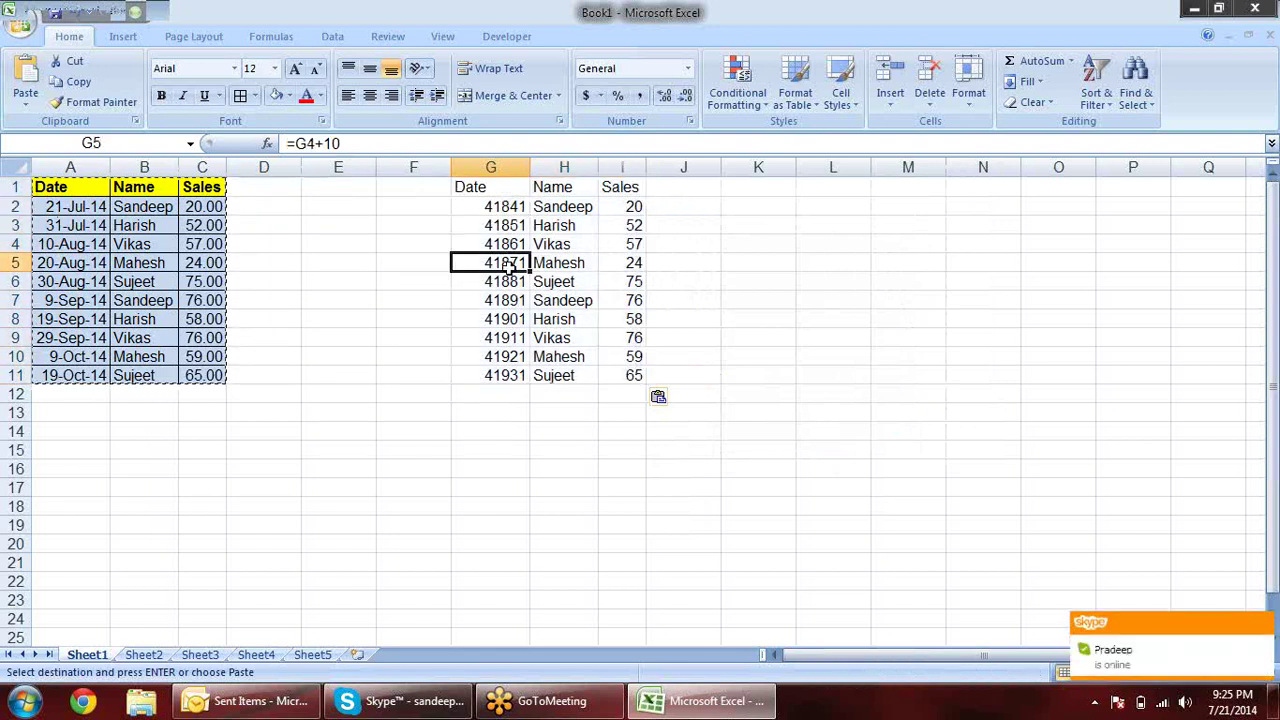
pyautogui.click(616, 245)
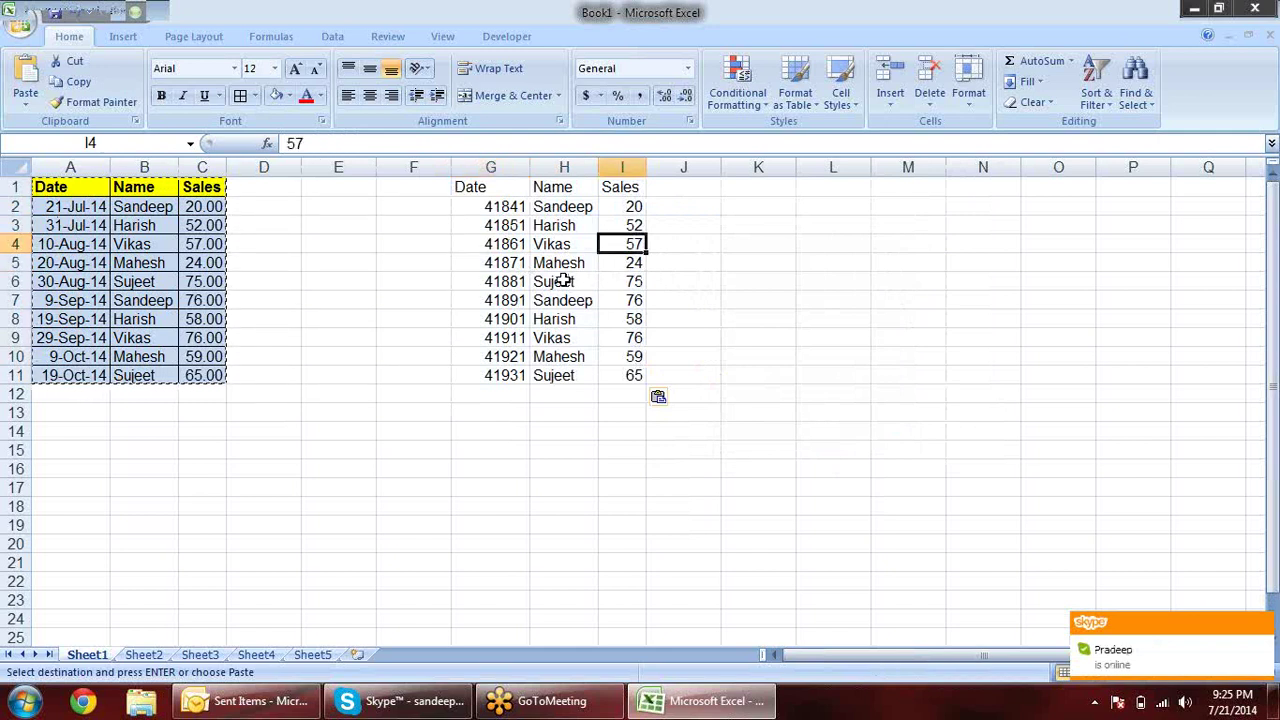
pyautogui.hotkey('ctrl', 'z')
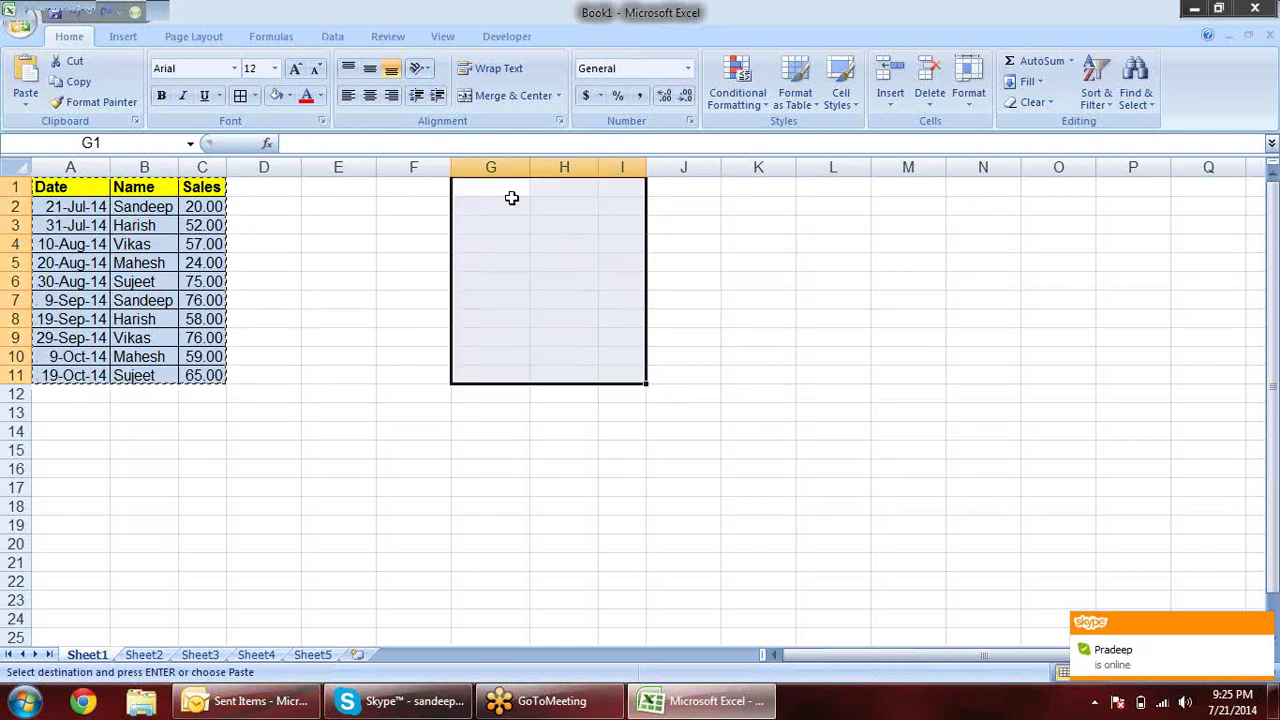
# Paste the original column widths at G1 for columns G to I, then fine-tune column G
pyautogui.click(510, 190)
pyautogui.hotkey('alt', 'e')
pyautogui.press('s')
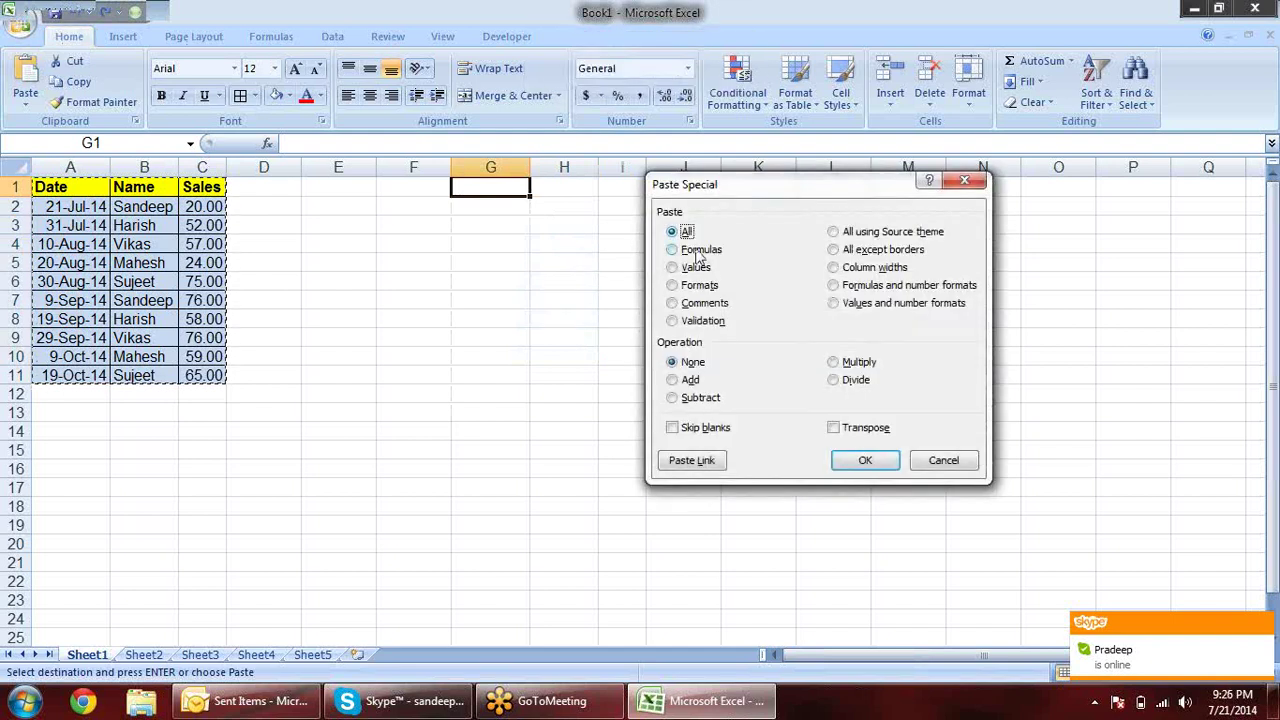
pyautogui.click(695, 267)
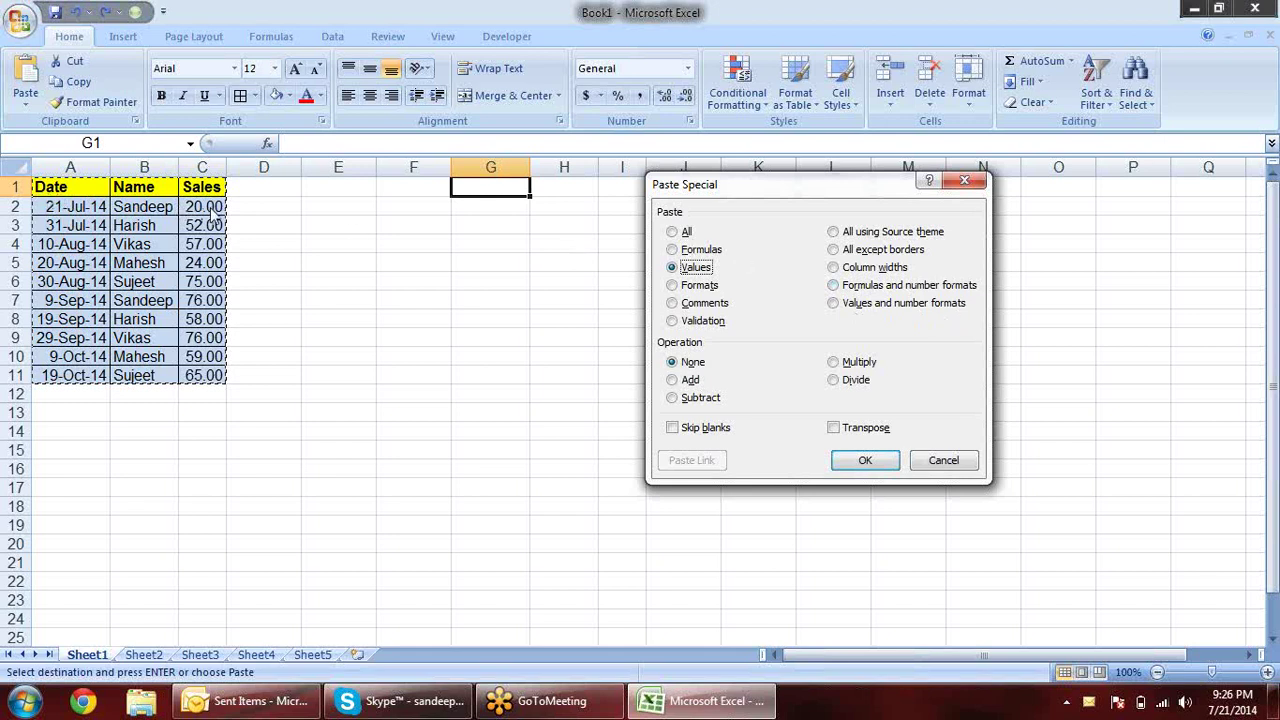
pyautogui.click(880, 268)
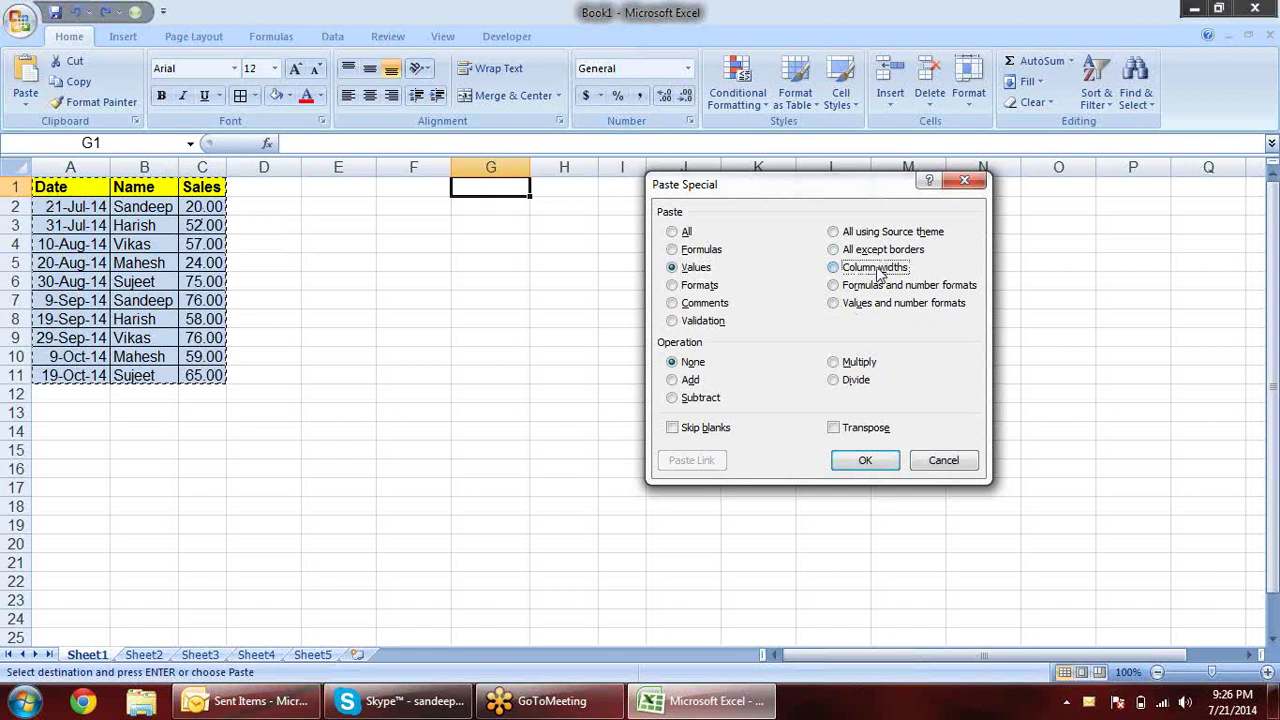
pyautogui.click(865, 461)
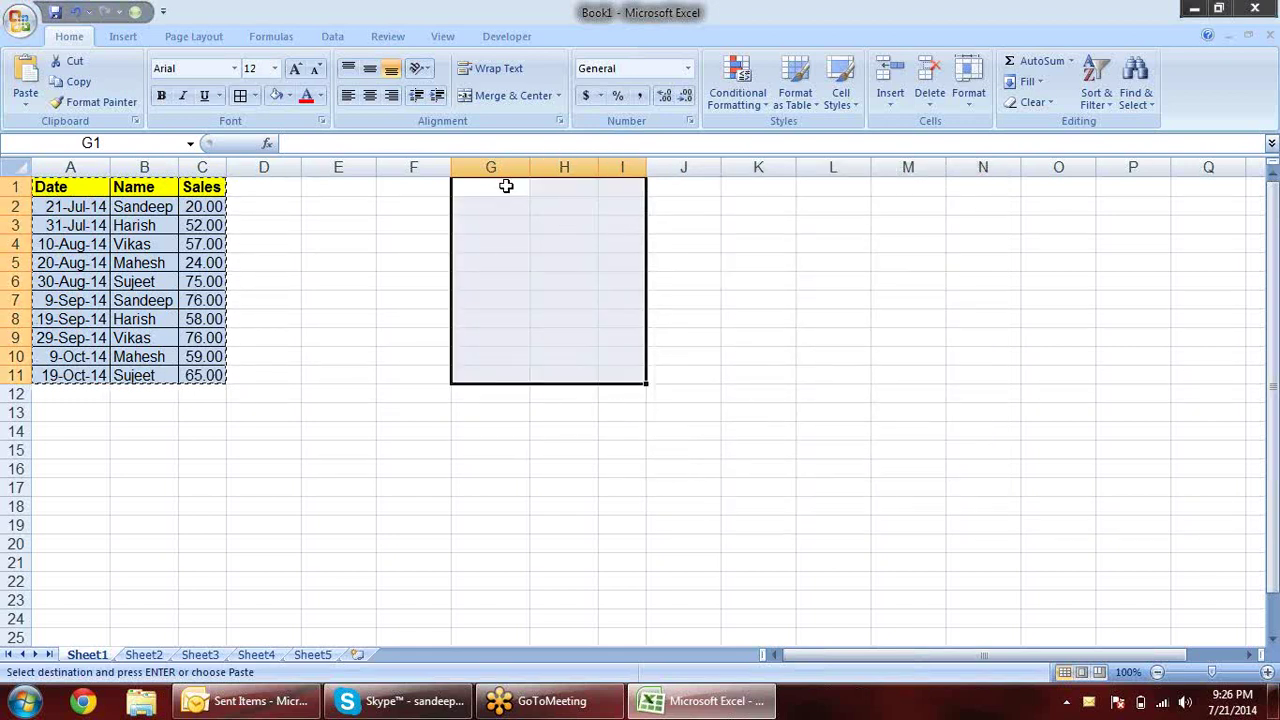
pyautogui.moveTo(530, 167); pyautogui.dragTo(531, 177)
pyautogui.click(700, 250)
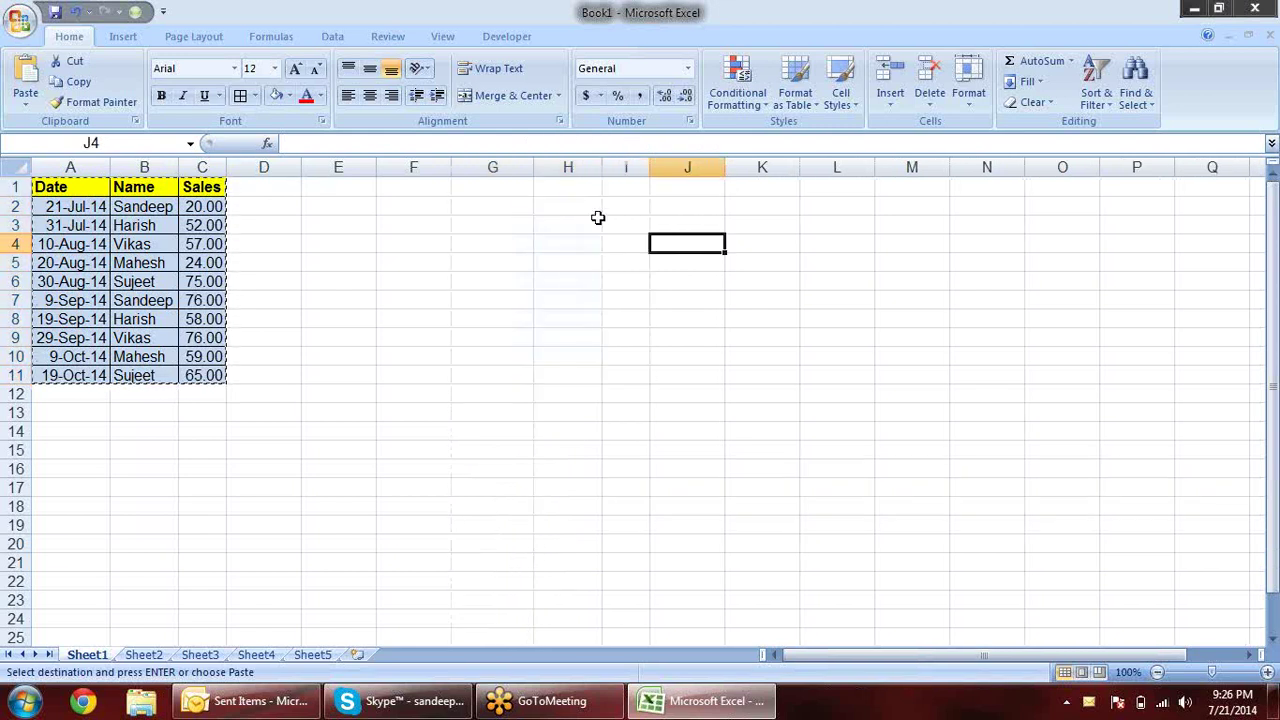
pyautogui.click(507, 189)
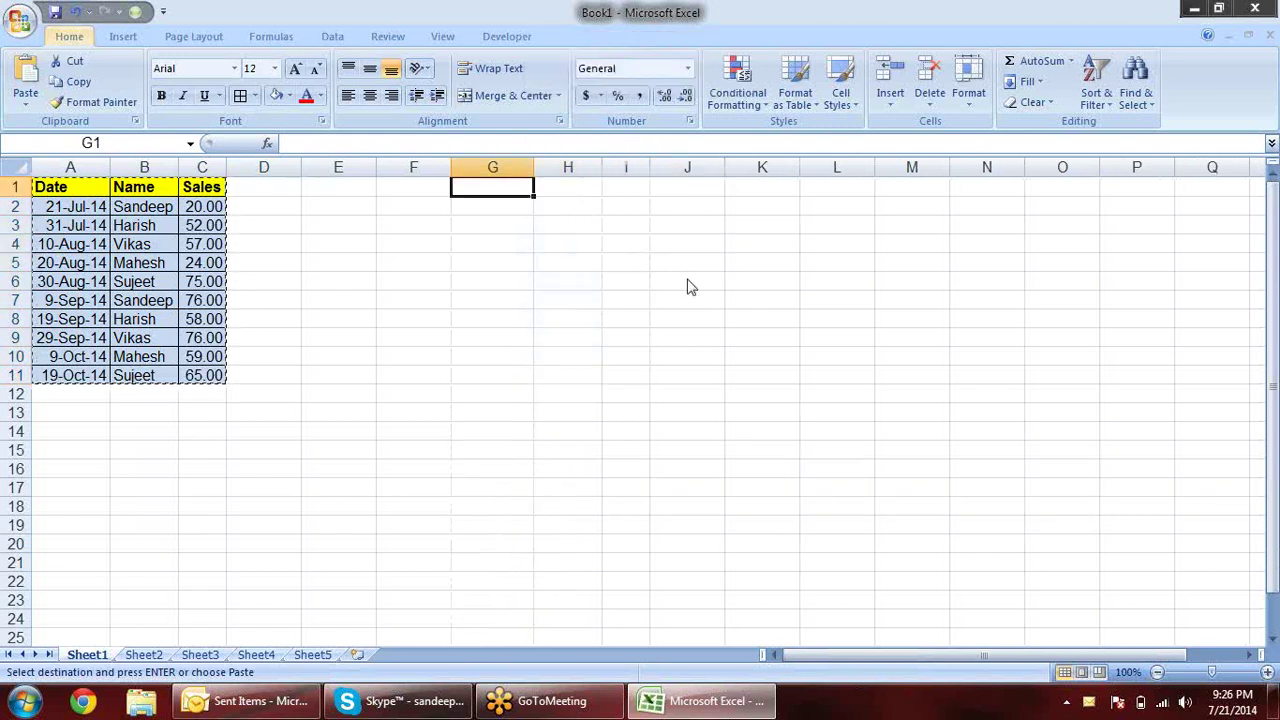
# Paste the table into G1:I11 using All except borders
pyautogui.hotkey('alt', 'e')
pyautogui.press('s')
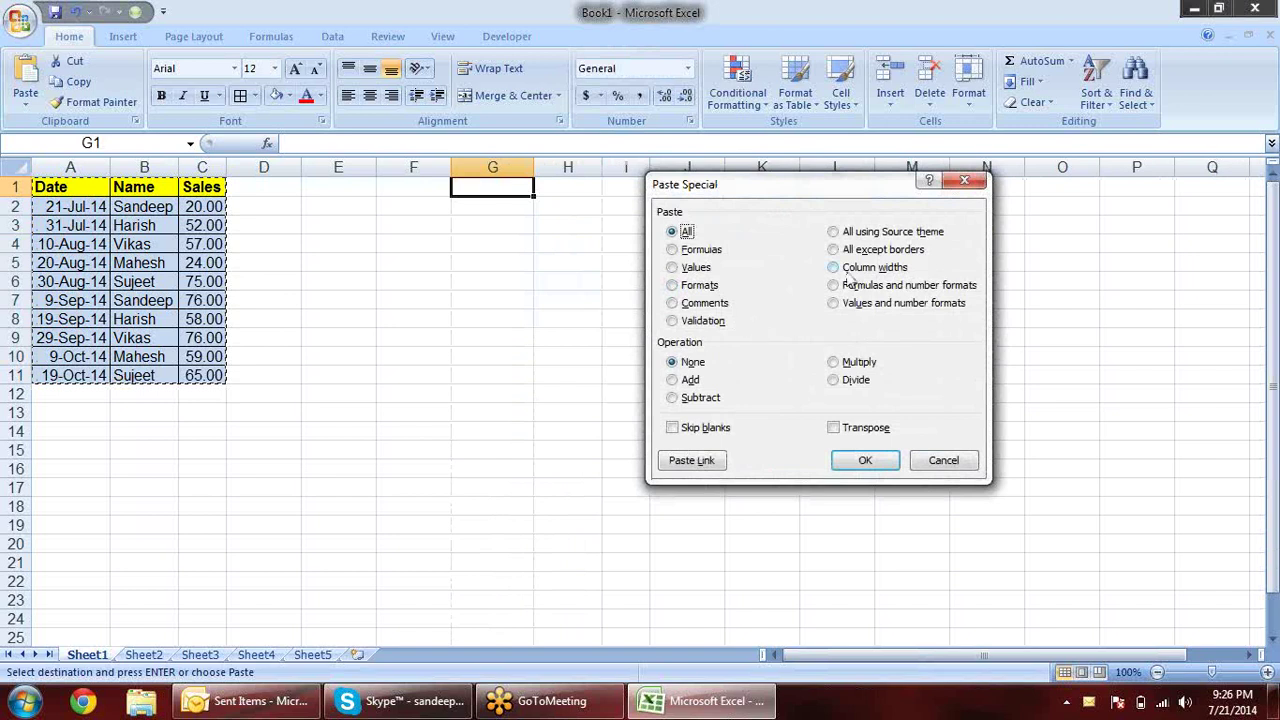
pyautogui.click(866, 251)
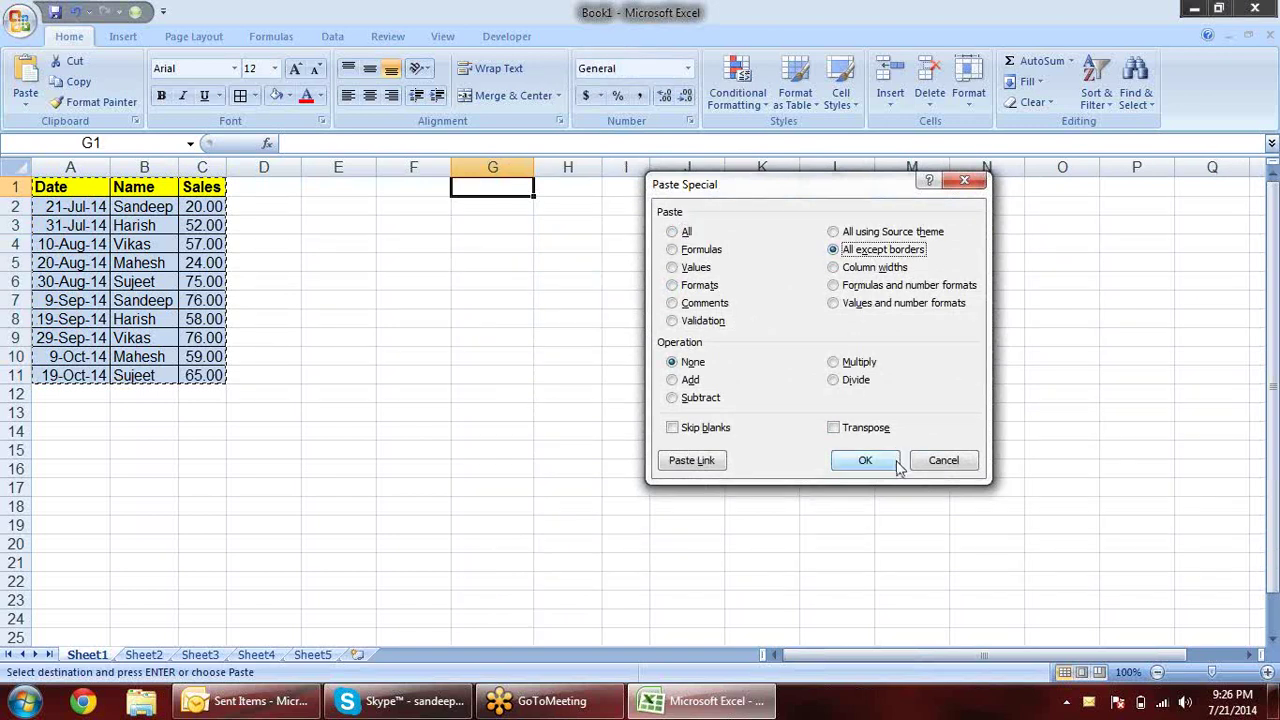
pyautogui.click(865, 462)
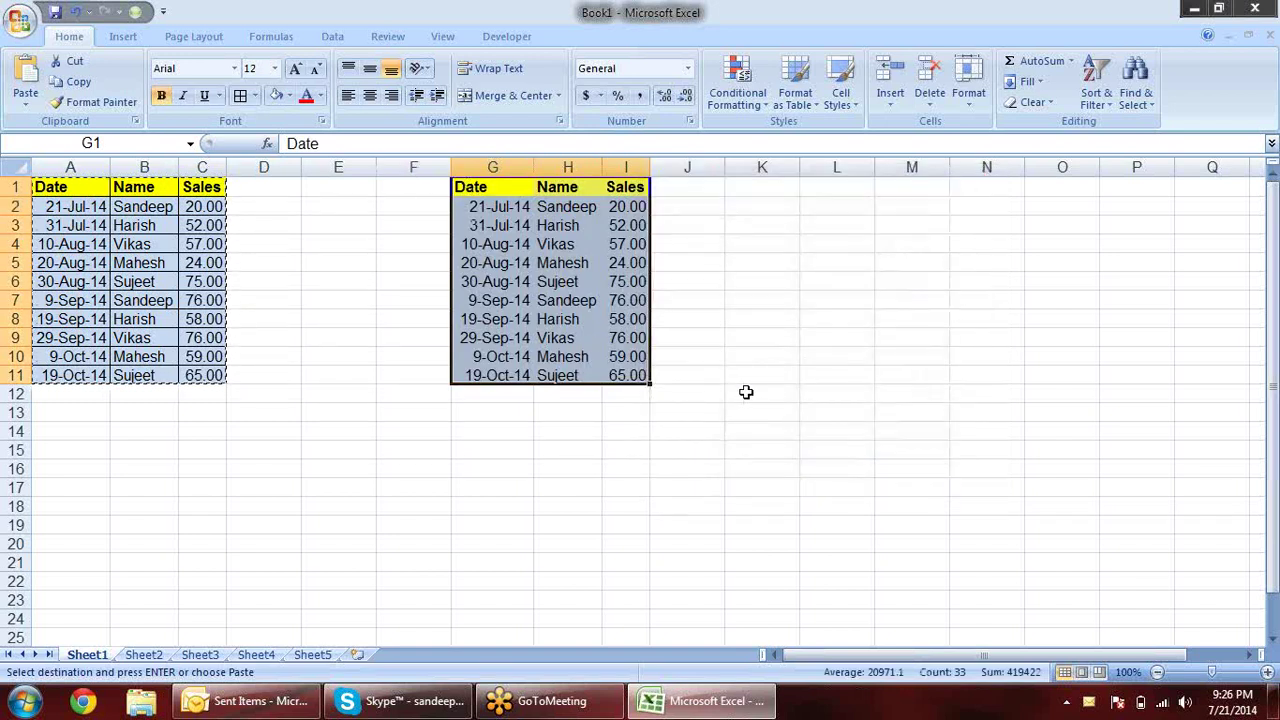
pyautogui.click(746, 392)
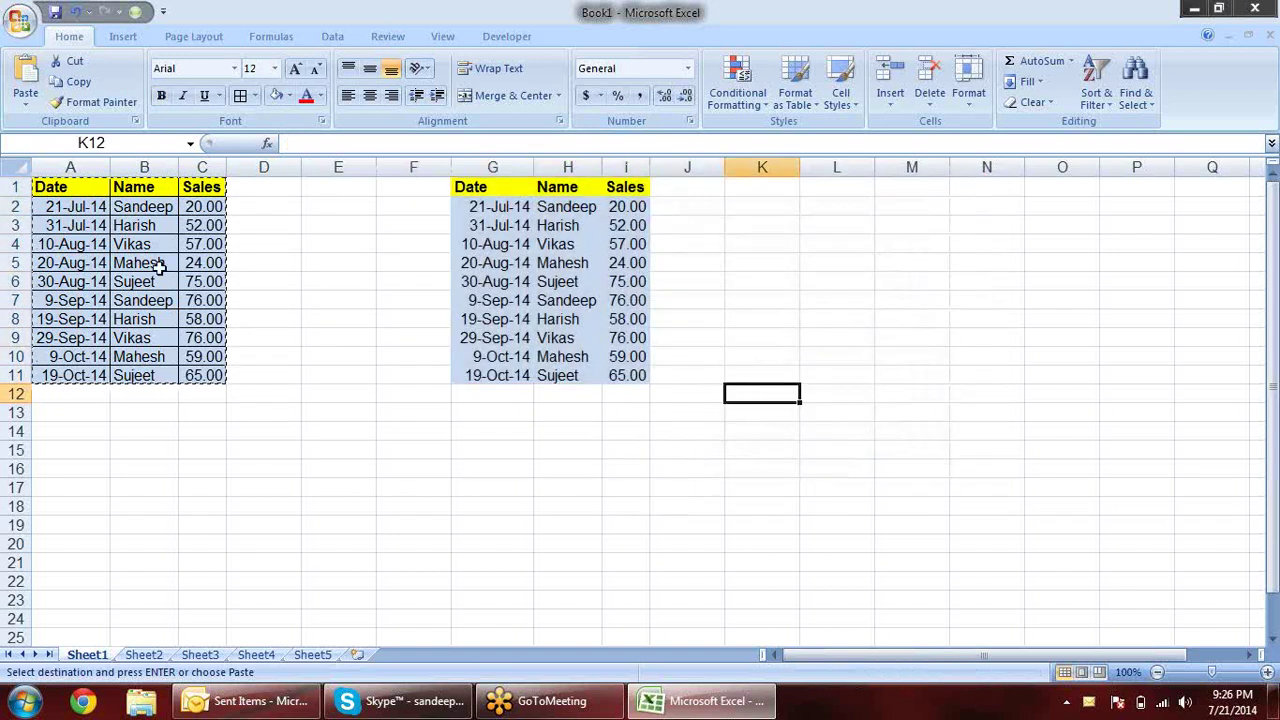
# Compare the copy with the original, then clear formats and contents from G1:I11
pyautogui.moveTo(188, 282); pyautogui.dragTo(55, 207)
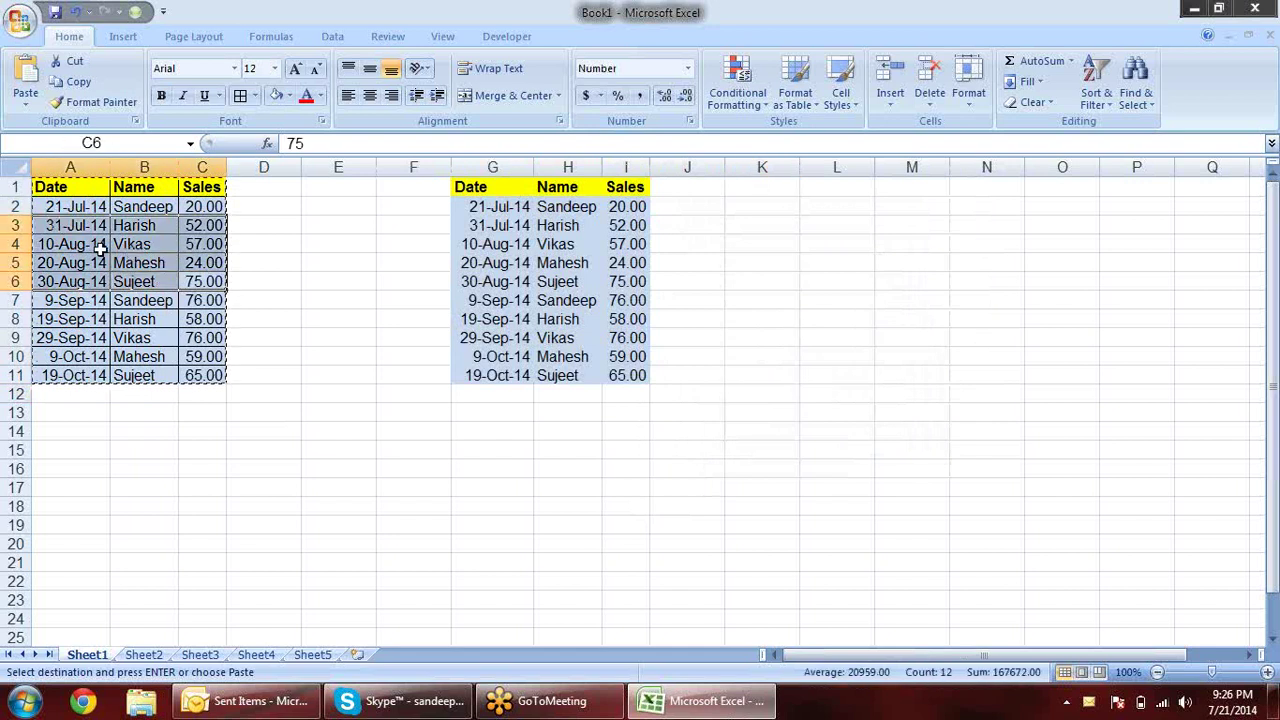
pyautogui.moveTo(560, 208); pyautogui.dragTo(606, 335)
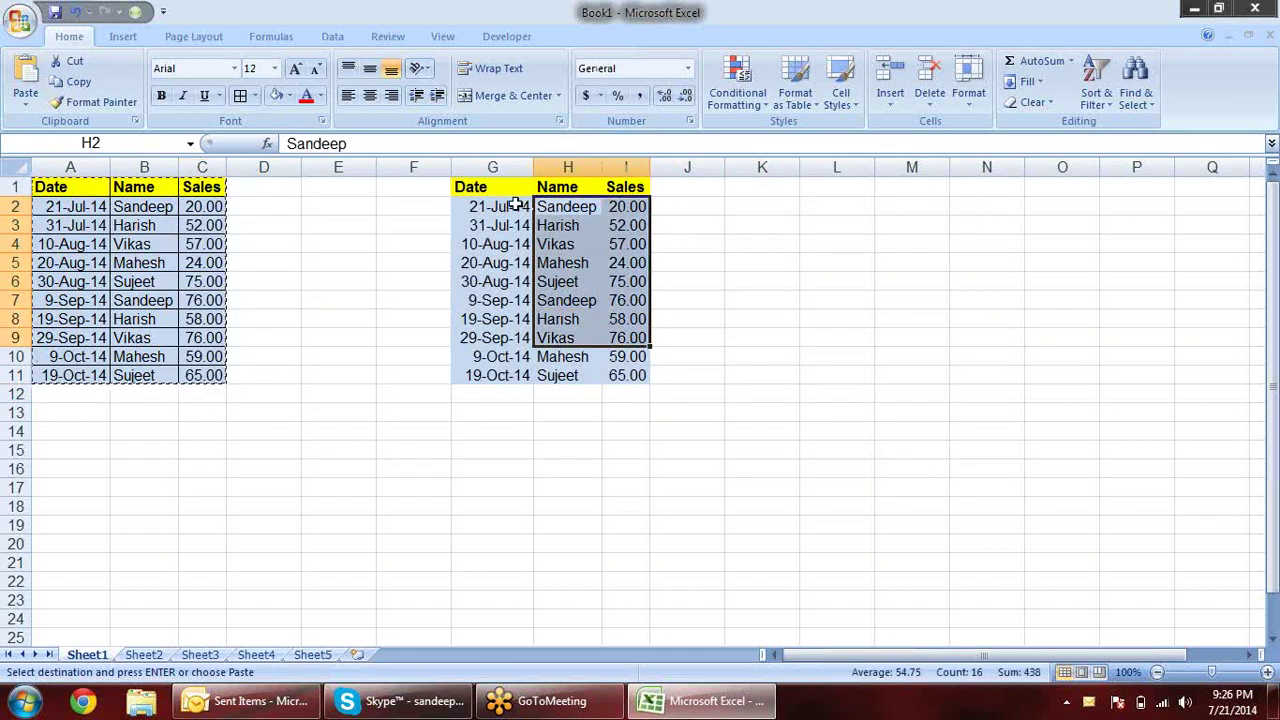
pyautogui.moveTo(490, 189); pyautogui.dragTo(628, 370)
pyautogui.hotkey('alt', 'e')
pyautogui.press('a')
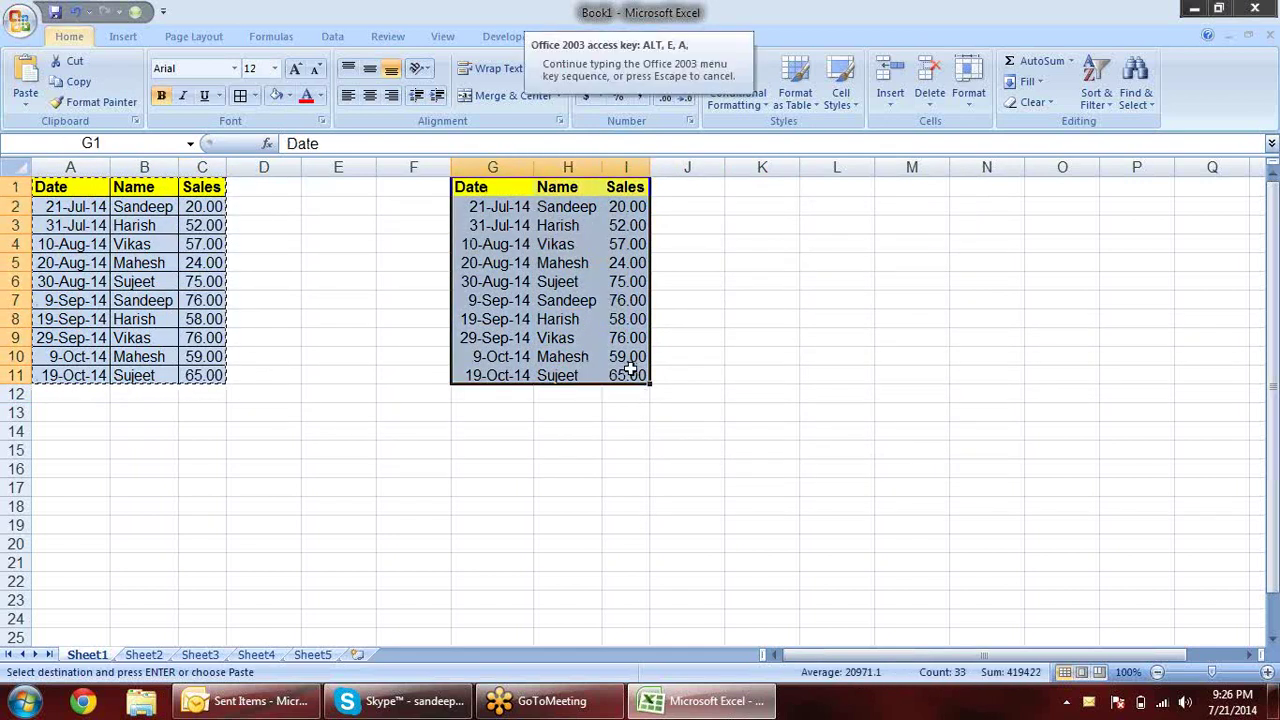
pyautogui.press('f')
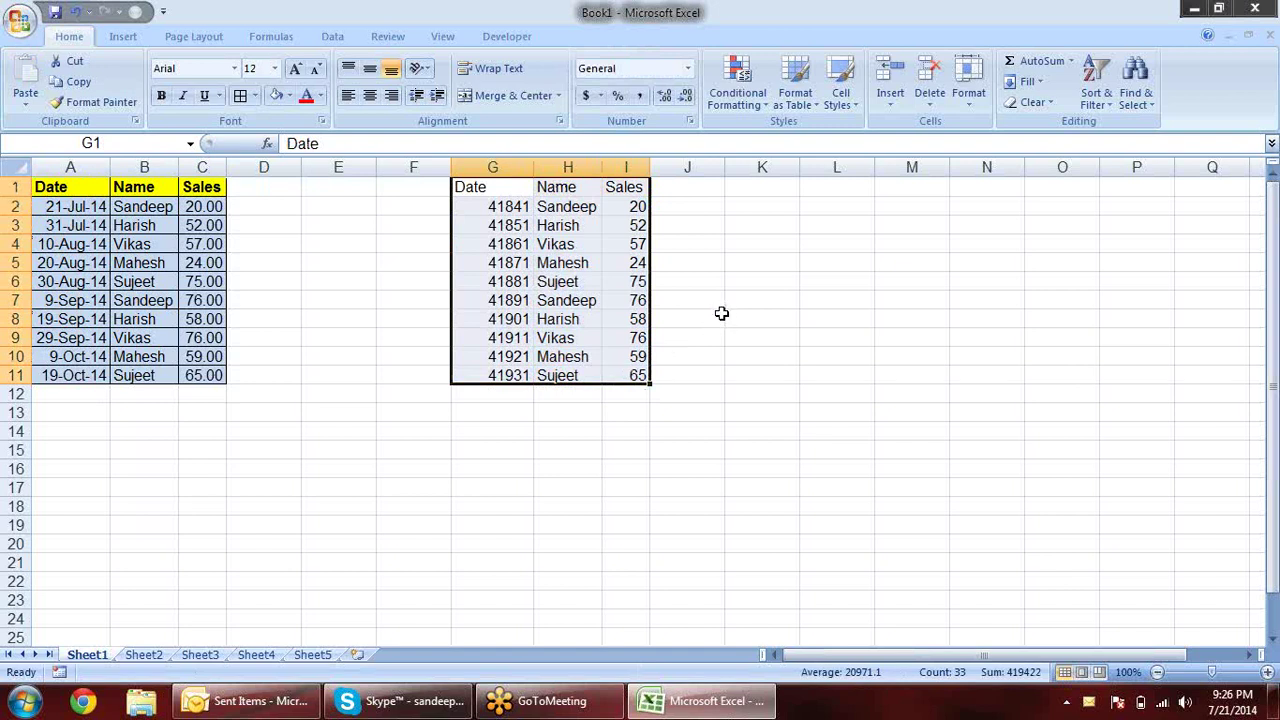
pyautogui.press('Delete')
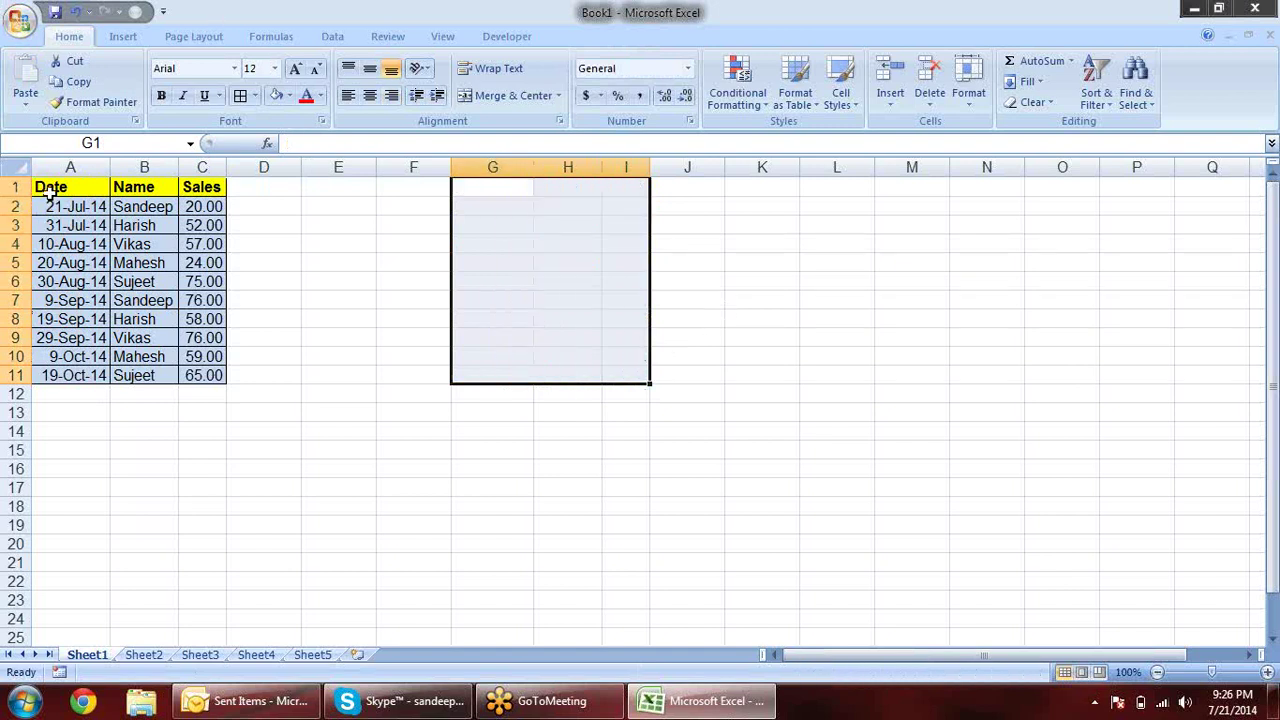
# Paste A1:C11 into G1:I11 as values only, so dates show as serial numbers like 41841
pyautogui.moveTo(50, 190); pyautogui.dragTo(201, 375)
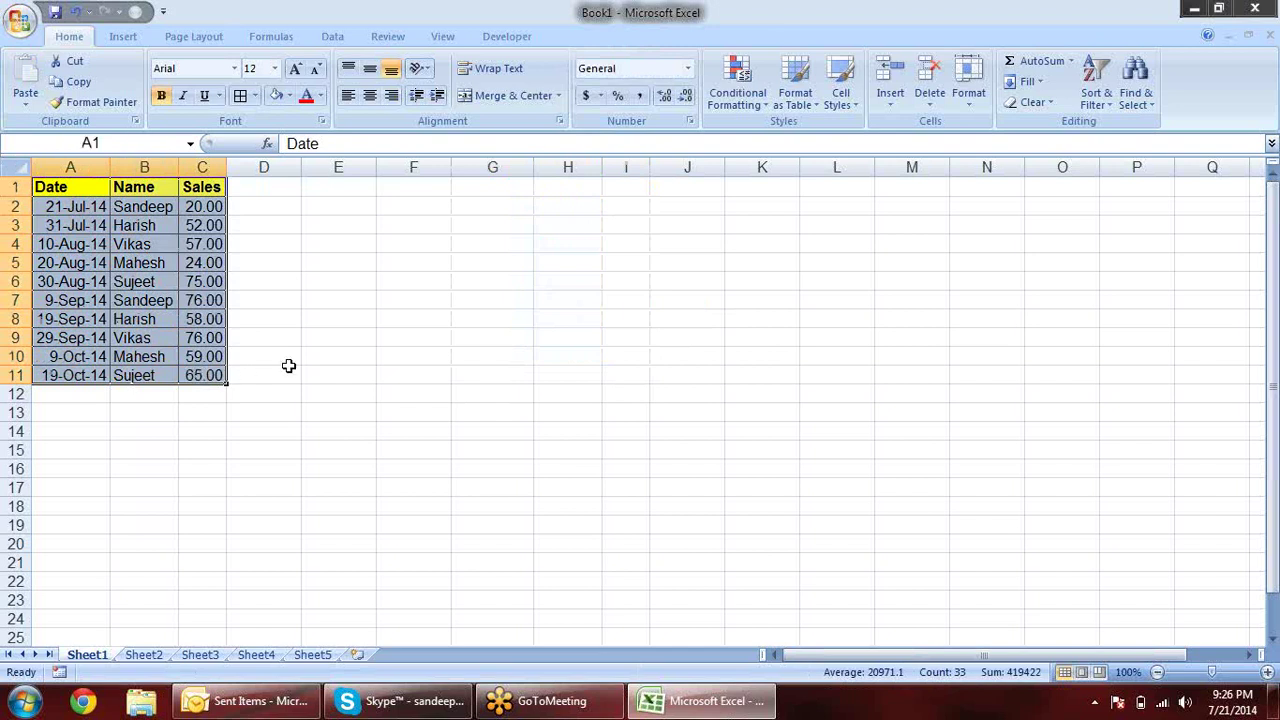
pyautogui.hotkey('ctrl', 'c')
pyautogui.click(468, 192)
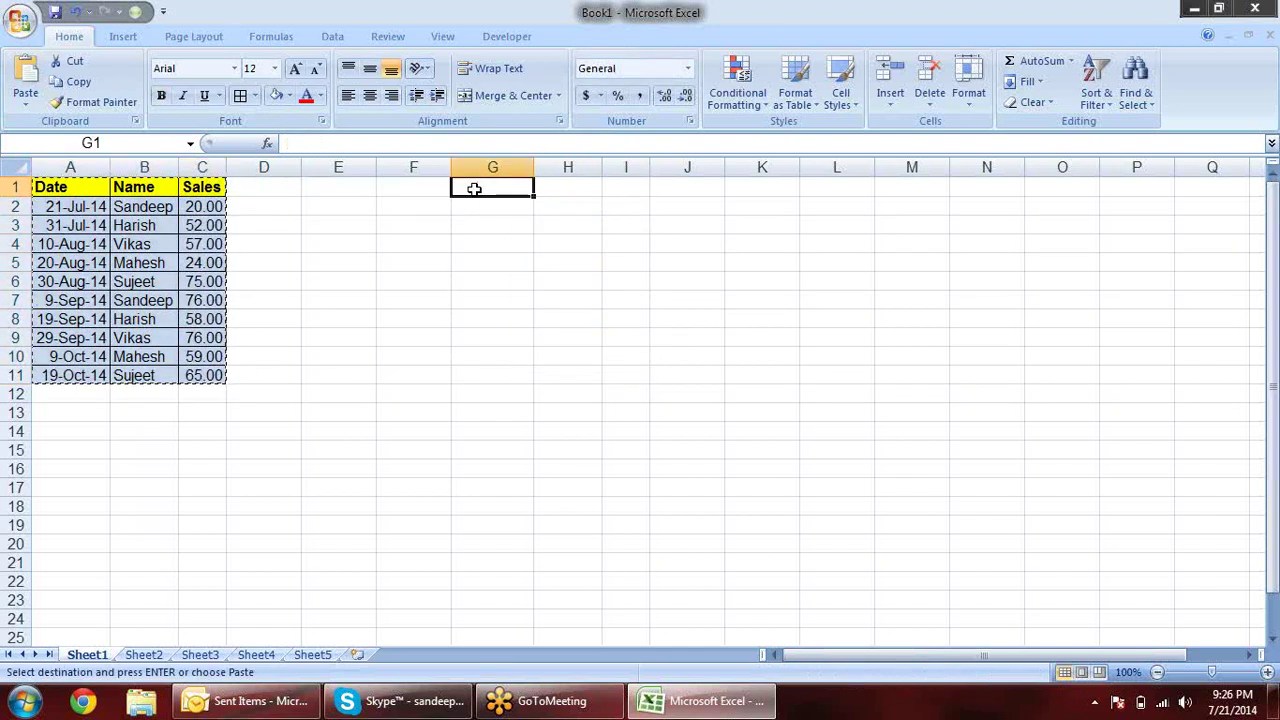
pyautogui.hotkey('ctrl', 'alt', 'v')
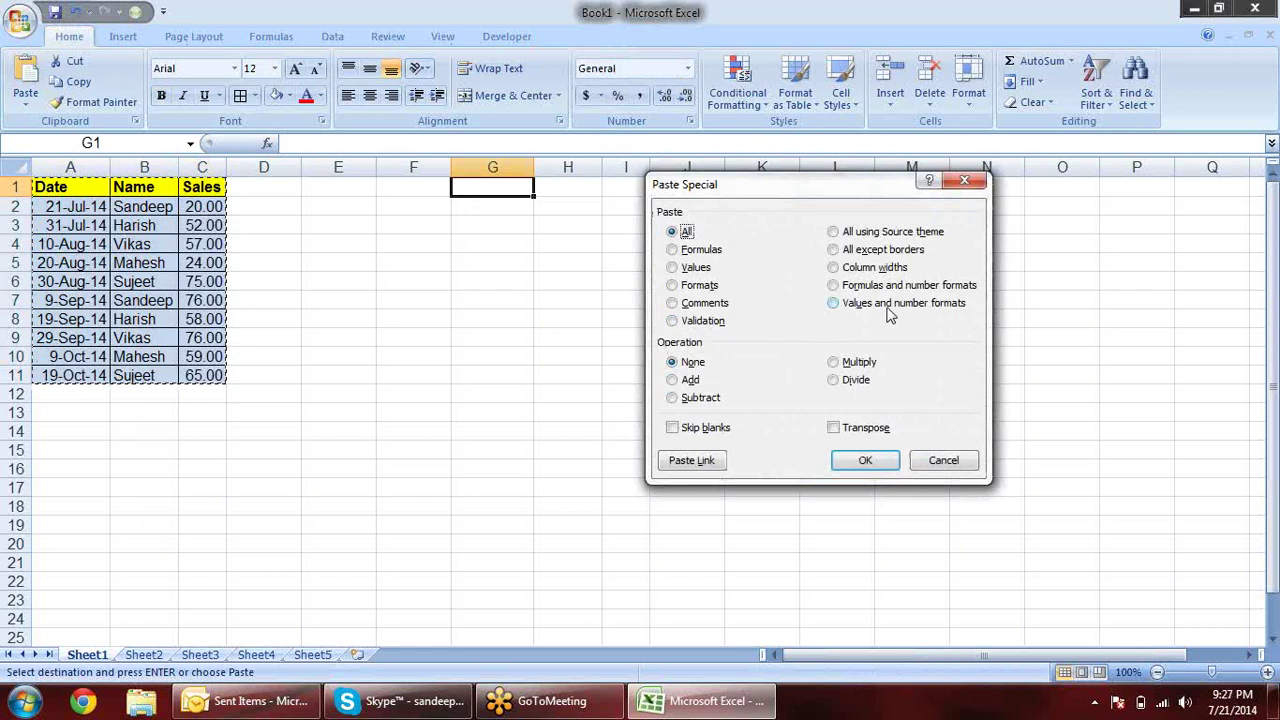
pyautogui.click(889, 304)
pyautogui.click(695, 267)
pyautogui.click(865, 460)
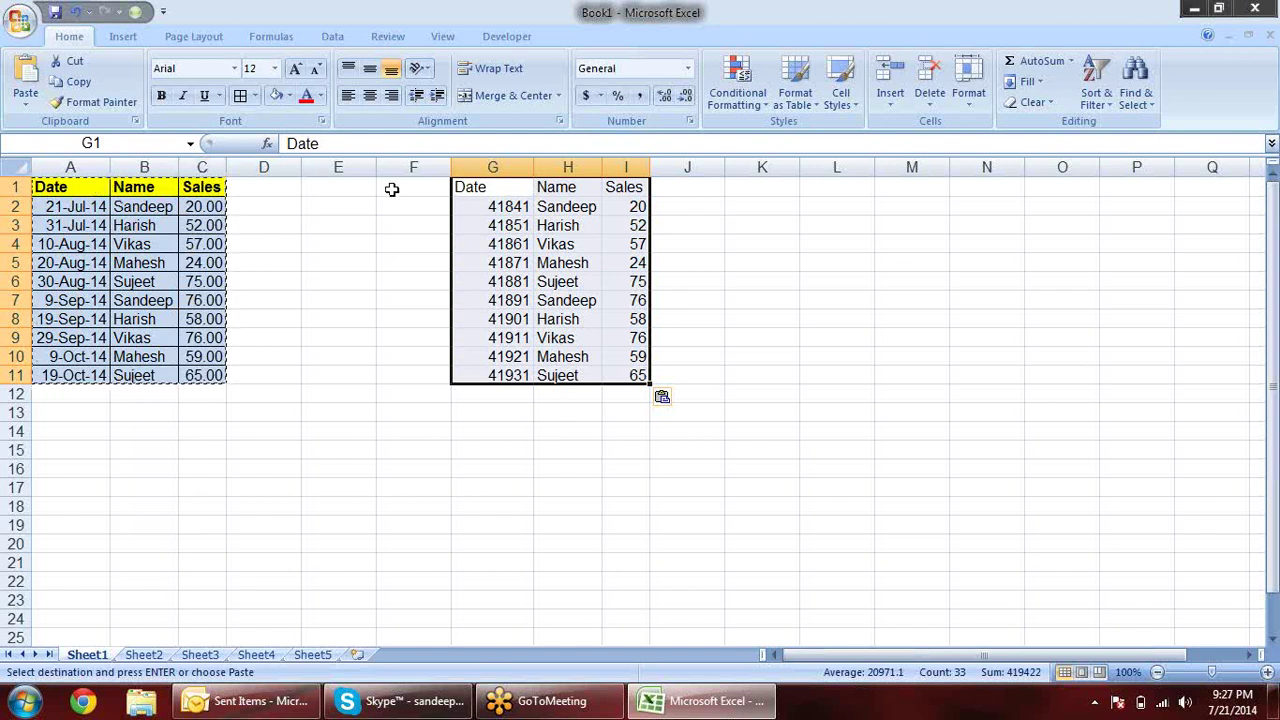
pyautogui.click(466, 190)
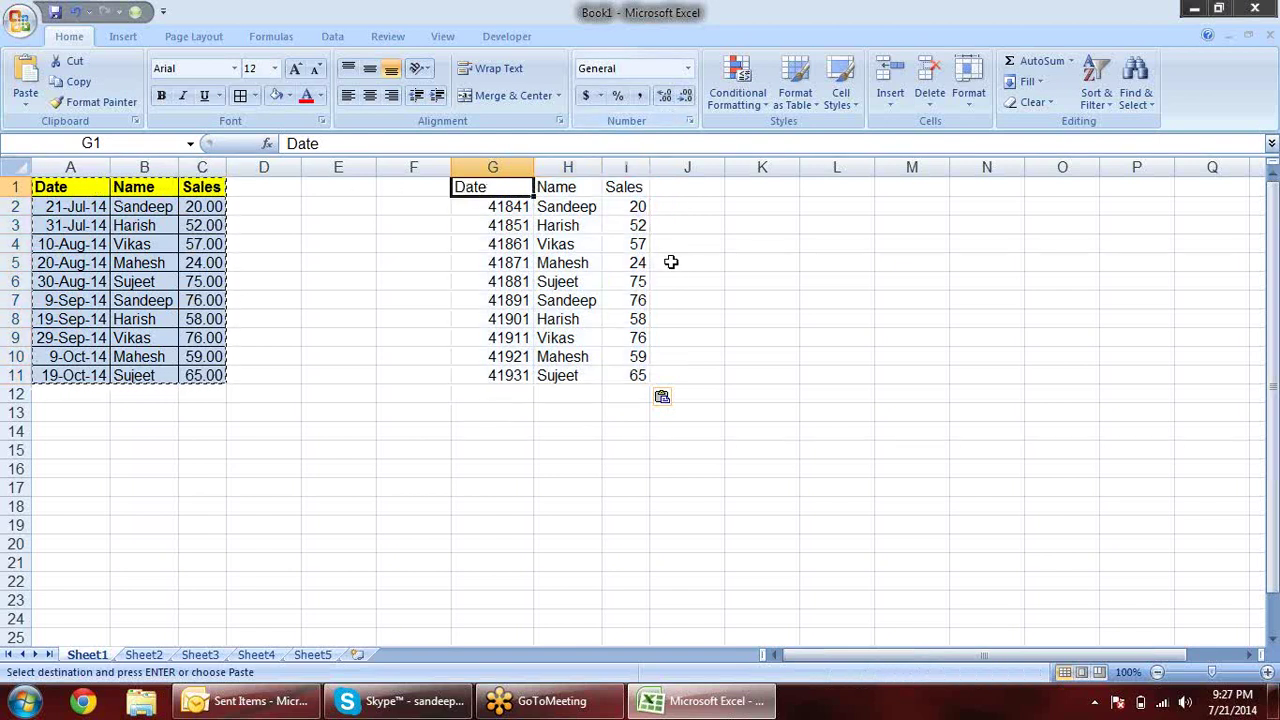
# Paste the original table's formats onto G1:I11, then compare the G5 date with A5
pyautogui.hotkey('ctrl', 'alt', 'v')
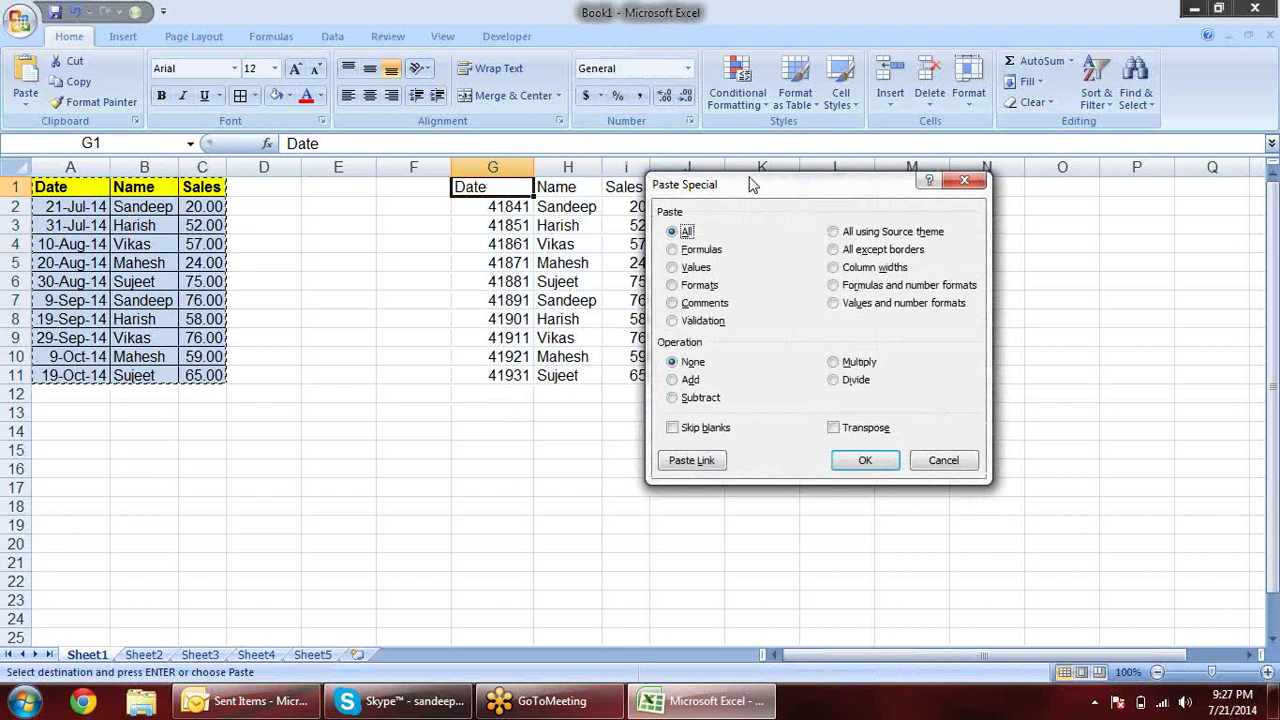
pyautogui.moveTo(752, 184); pyautogui.dragTo(867, 239)
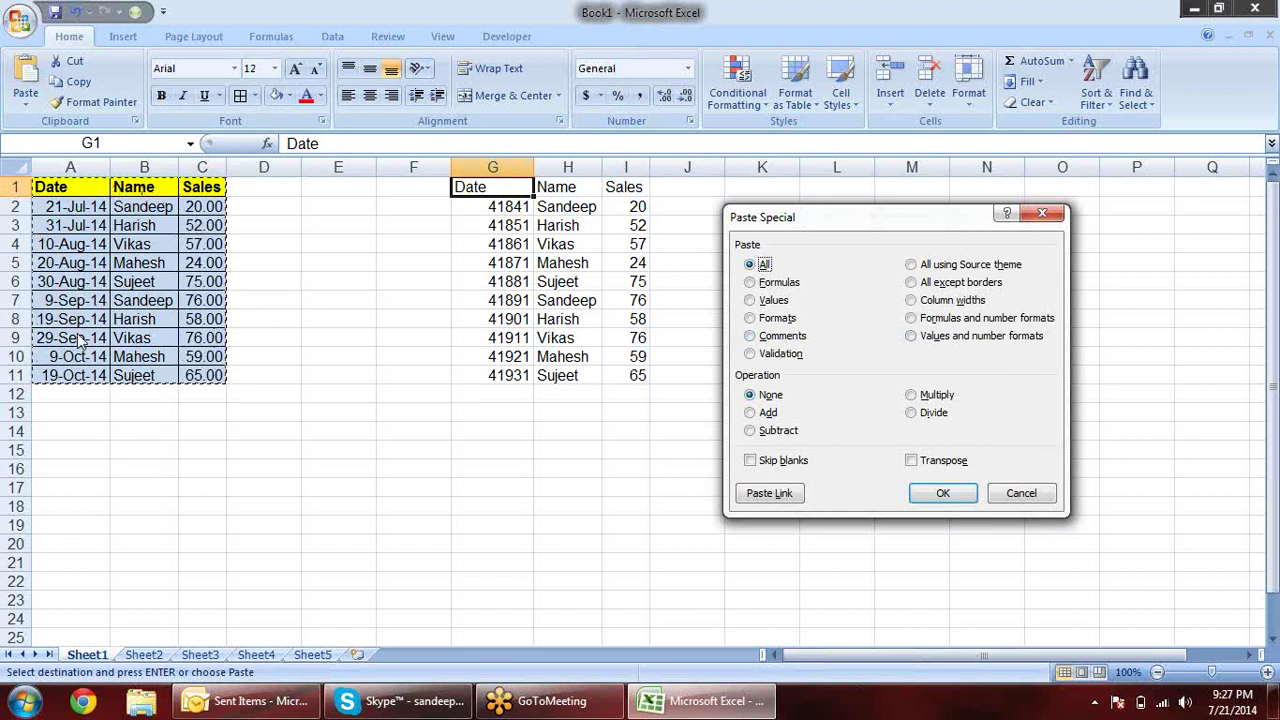
pyautogui.click(776, 319)
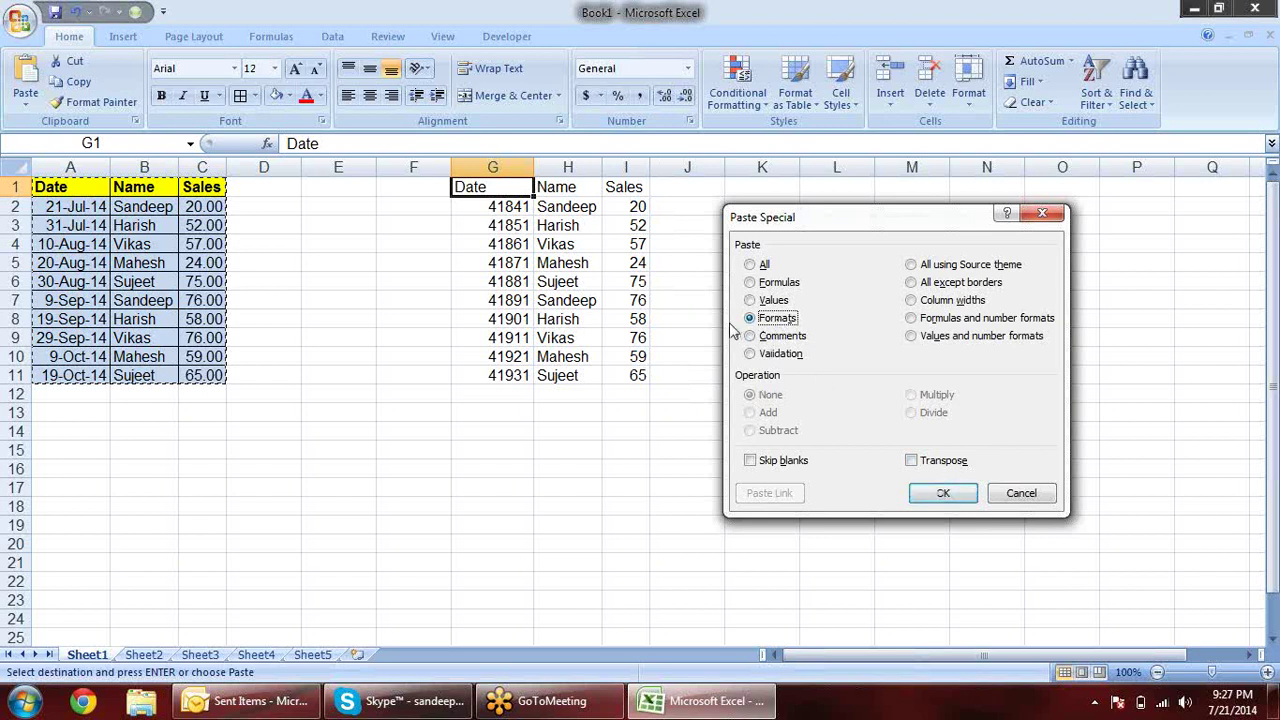
pyautogui.click(943, 493)
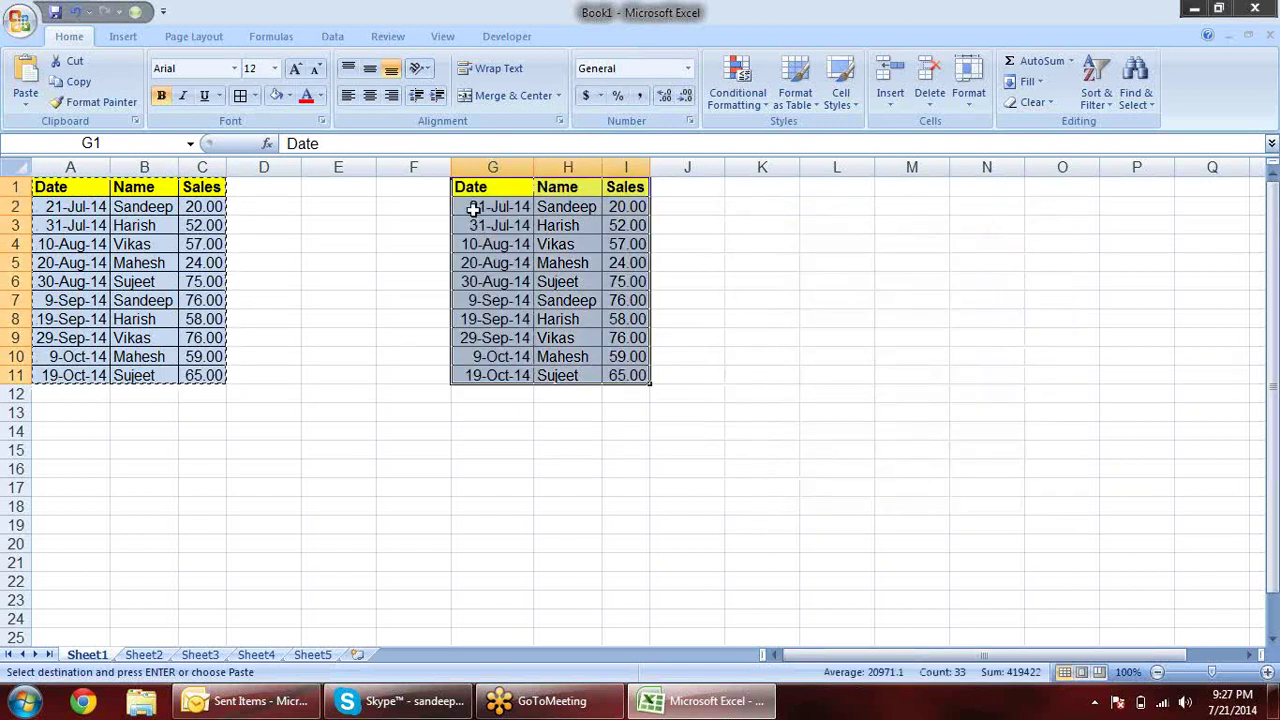
pyautogui.moveTo(472, 187); pyautogui.dragTo(613, 246)
pyautogui.click(625, 186)
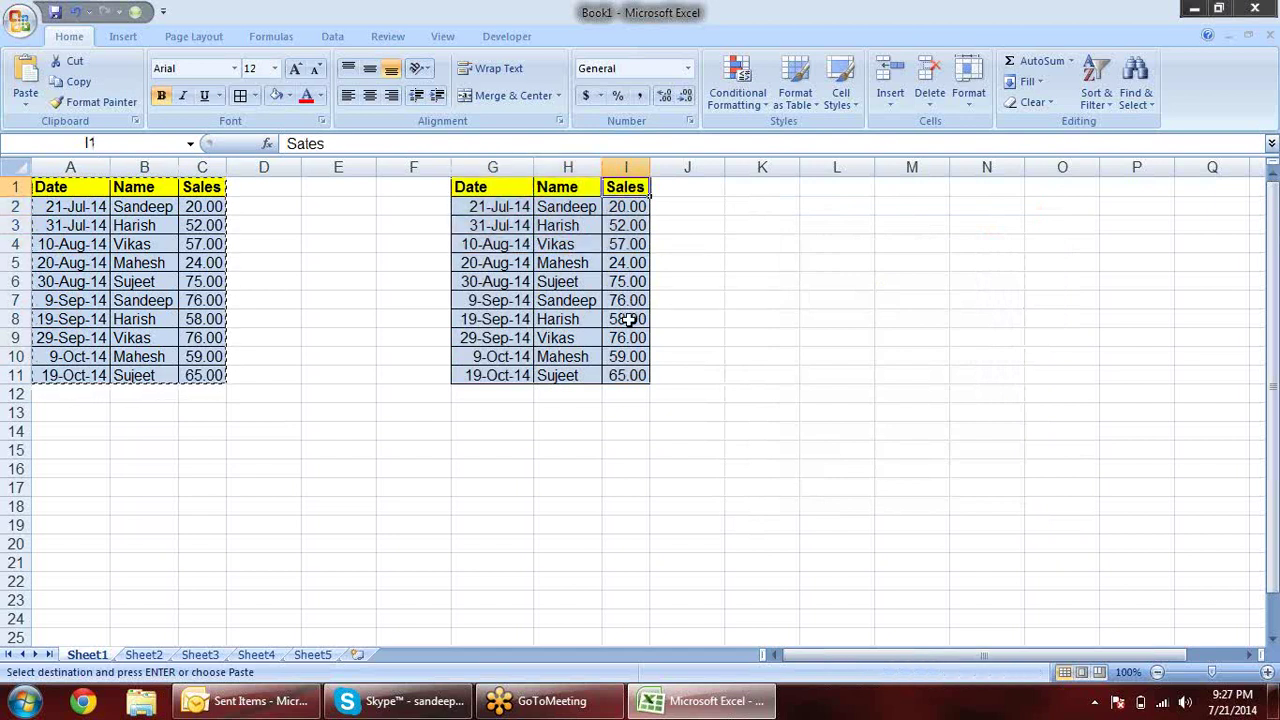
pyautogui.click(498, 258)
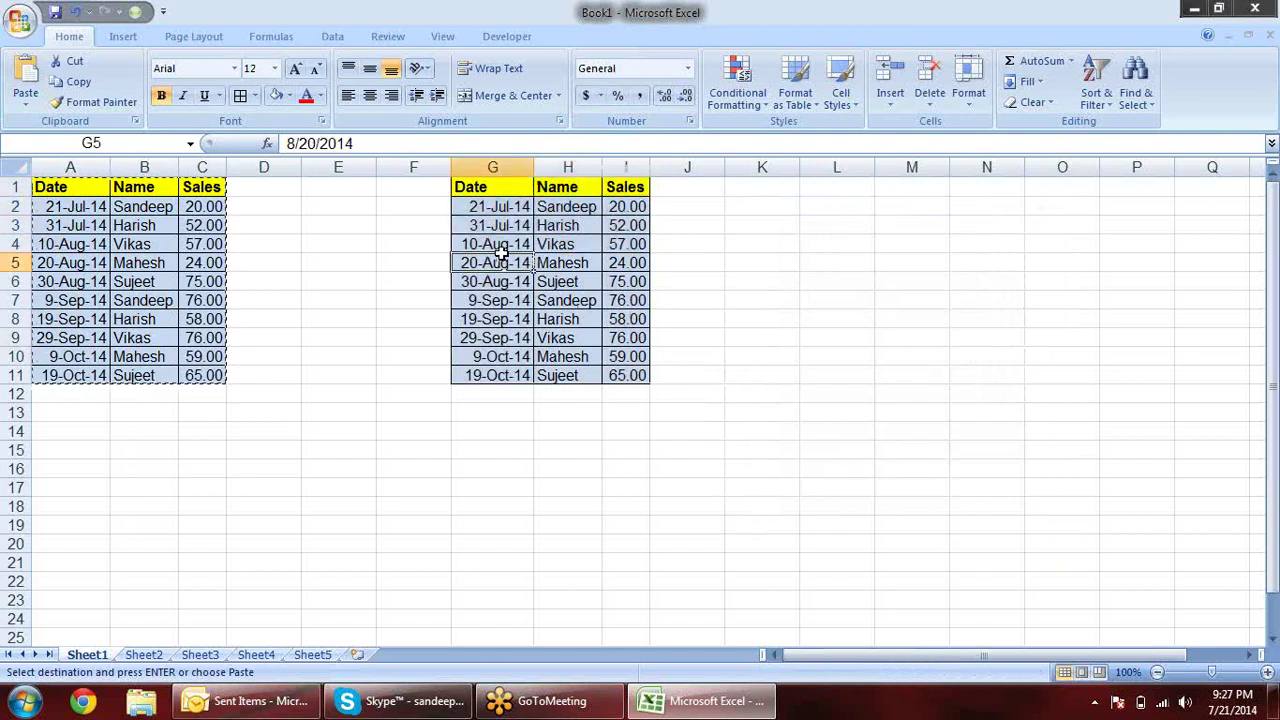
pyautogui.click(52, 258)
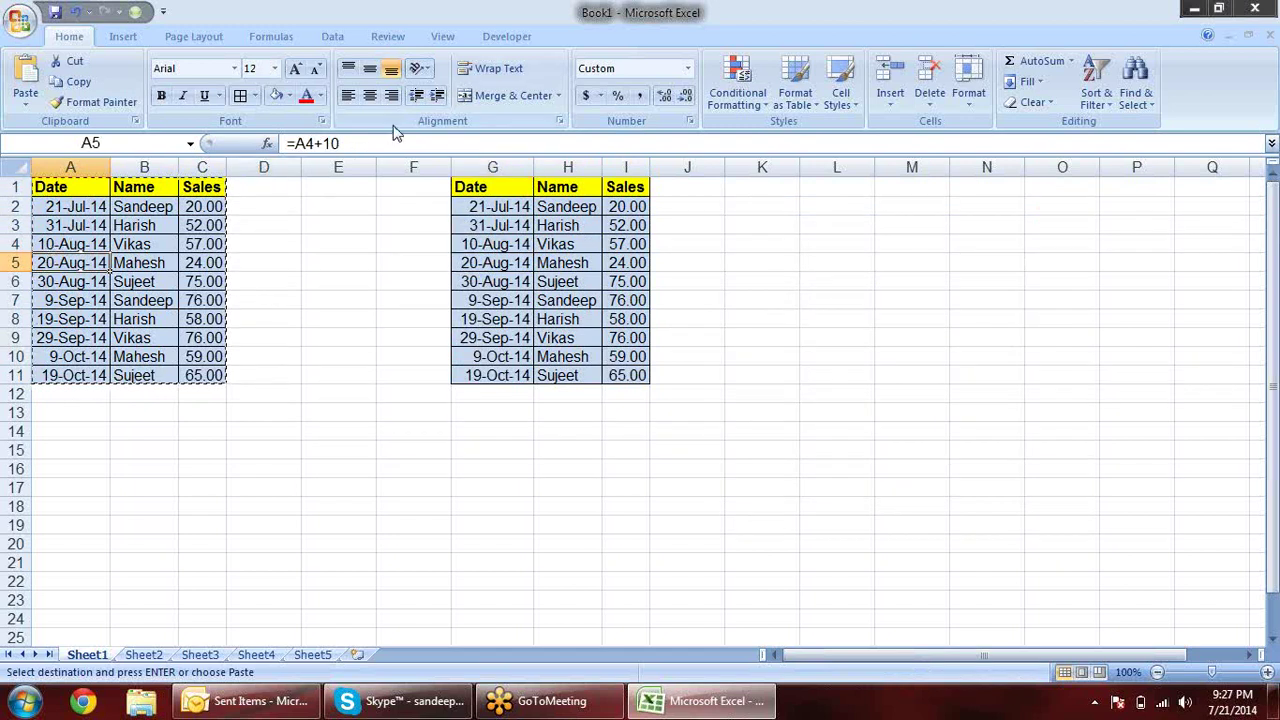
pyautogui.click(498, 264)
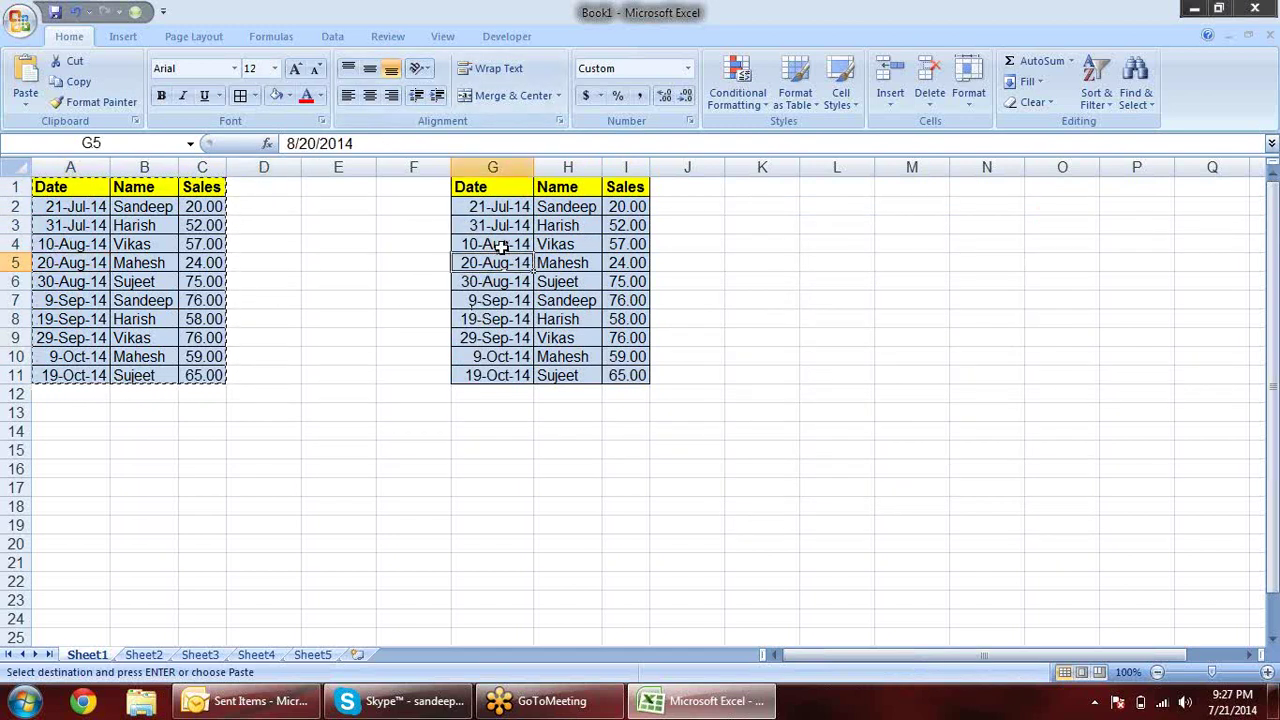
# Paste the original column widths at G1 so columns G:I match A:C
pyautogui.click(498, 192)
pyautogui.hotkey('ctrl', 'alt', 'v')
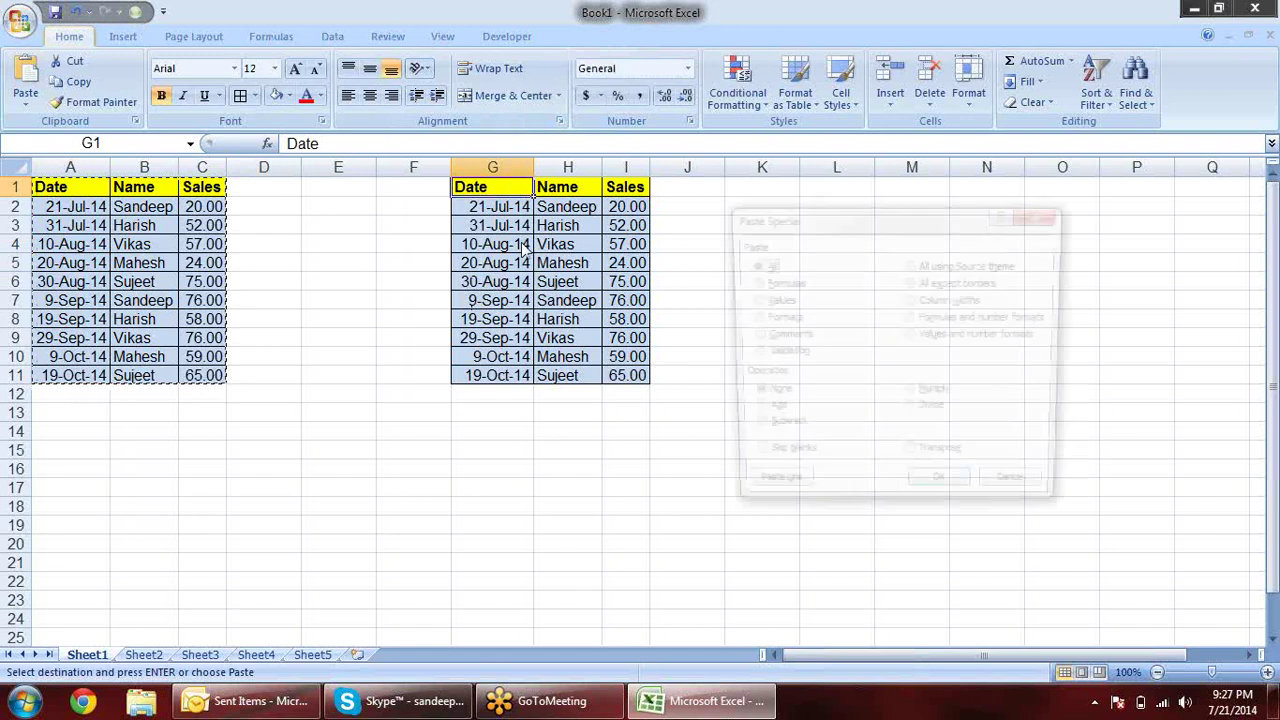
pyautogui.click(952, 300)
pyautogui.click(972, 500)
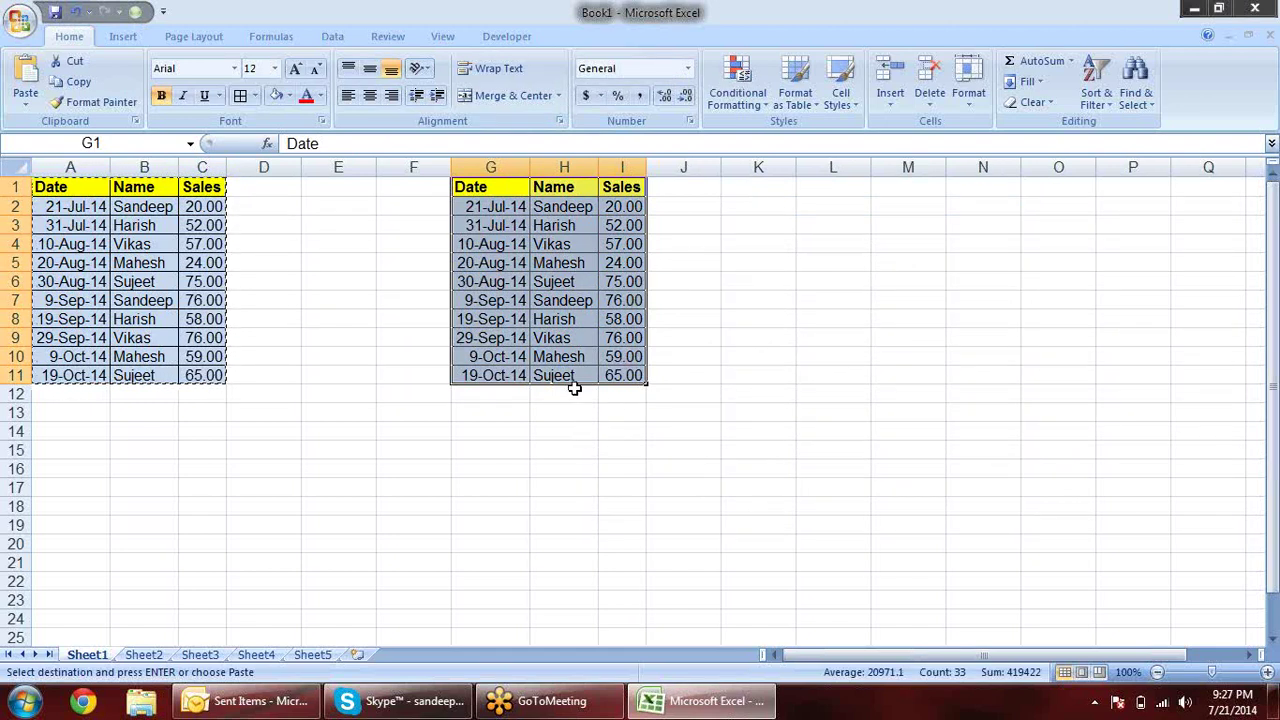
pyautogui.click(740, 190)
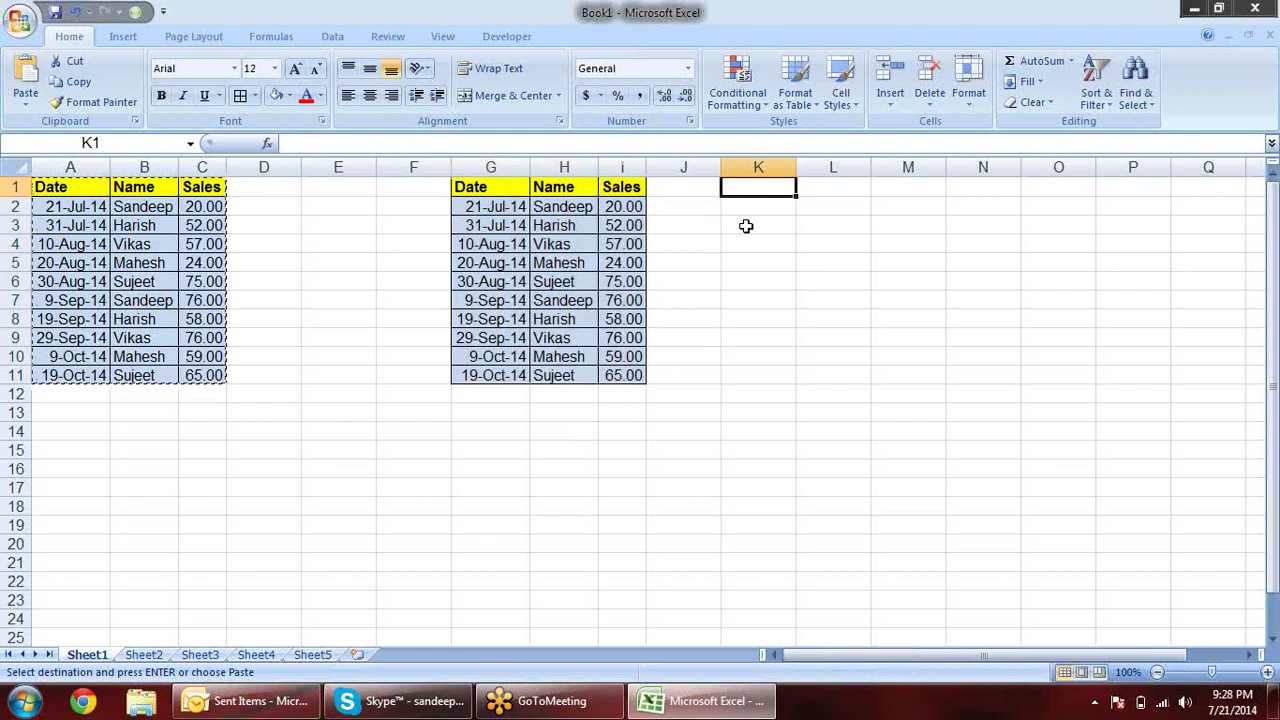
# Paste the whole table into K1:M11 with All using Source theme
pyautogui.hotkey('alt', 'e')
pyautogui.press('s')
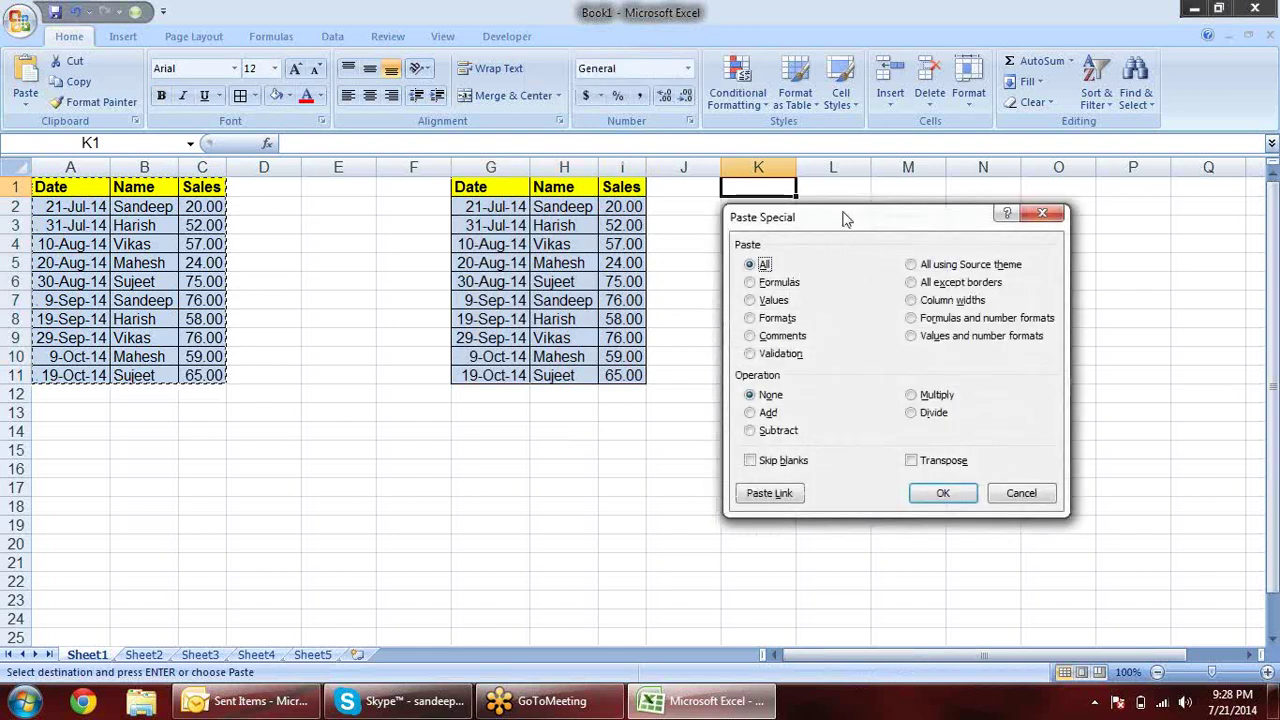
pyautogui.moveTo(843, 218); pyautogui.dragTo(783, 283)
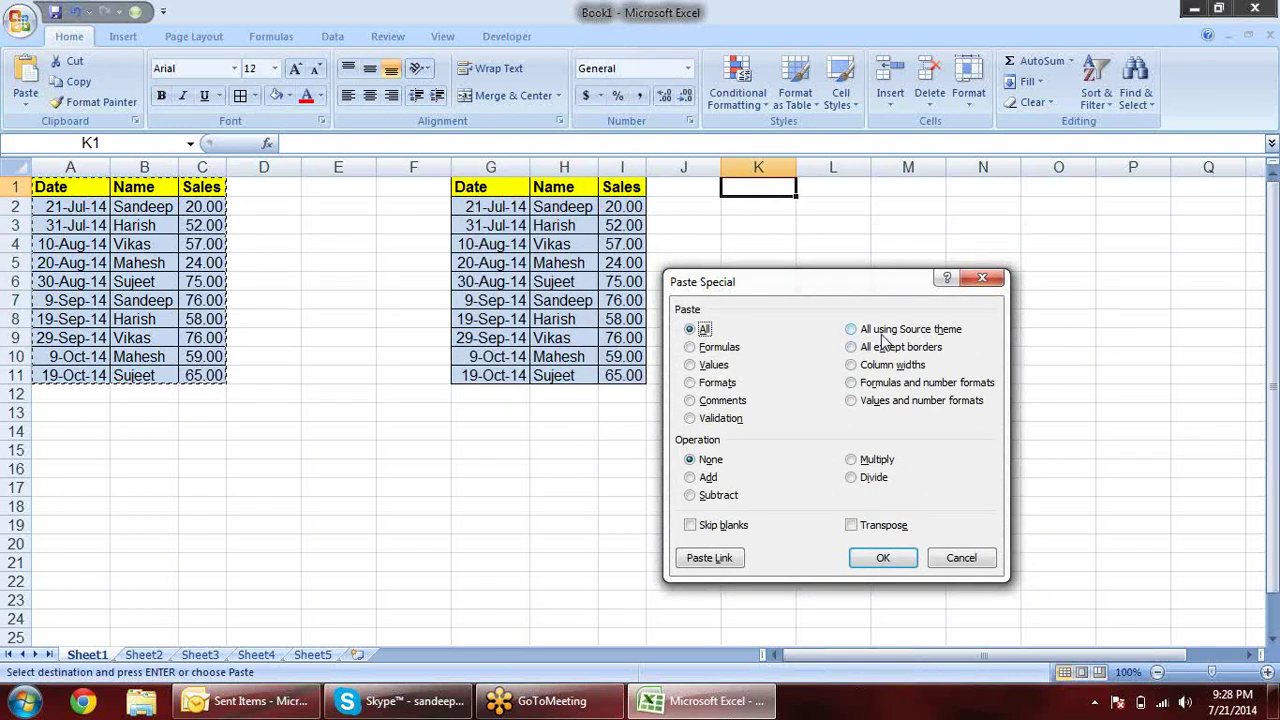
pyautogui.click(880, 330)
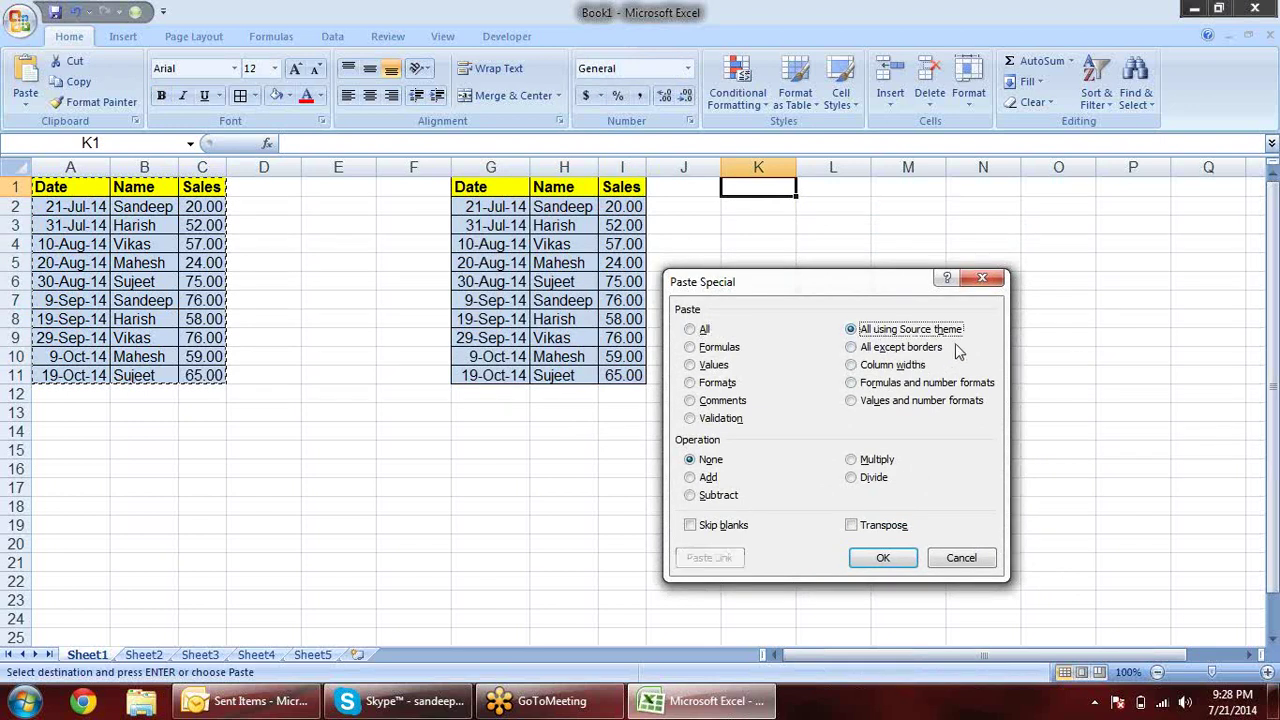
pyautogui.click(884, 560)
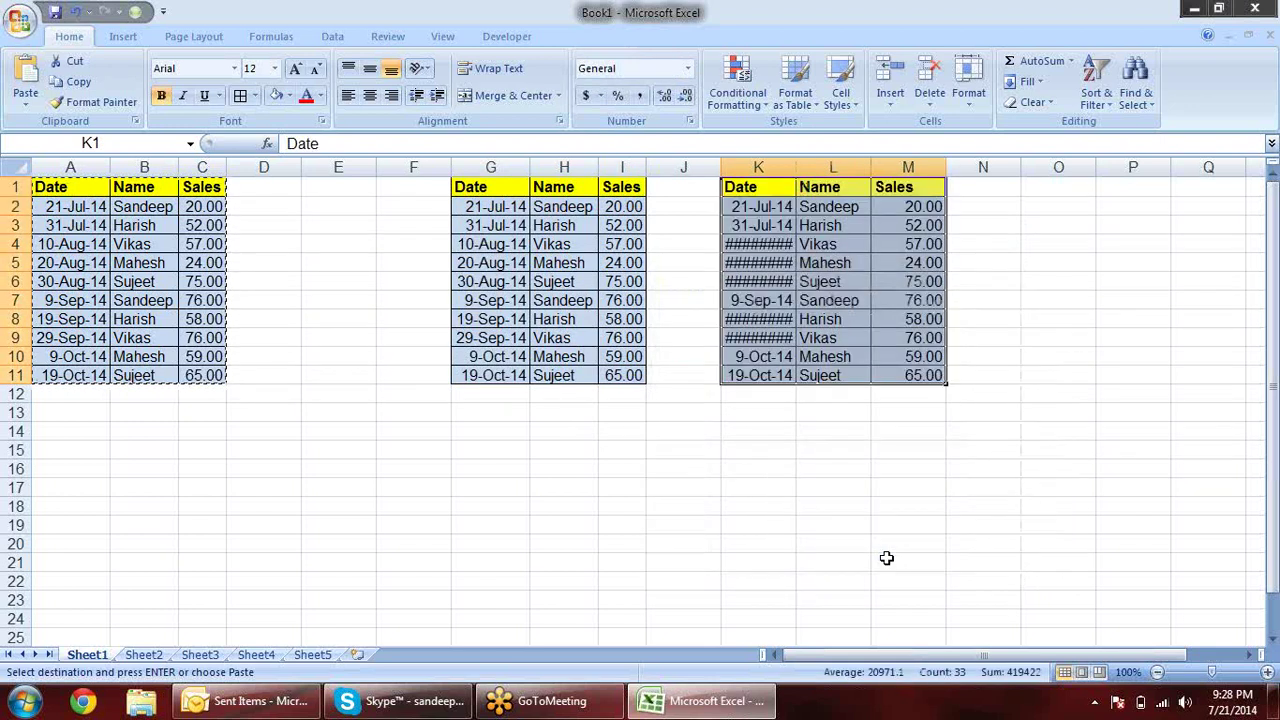
pyautogui.hotkey('alt', 'e')
# Paste the column widths so columns K:M are wide enough to show the dates
pyautogui.press('s')
pyautogui.press('w')
pyautogui.click(897, 561)
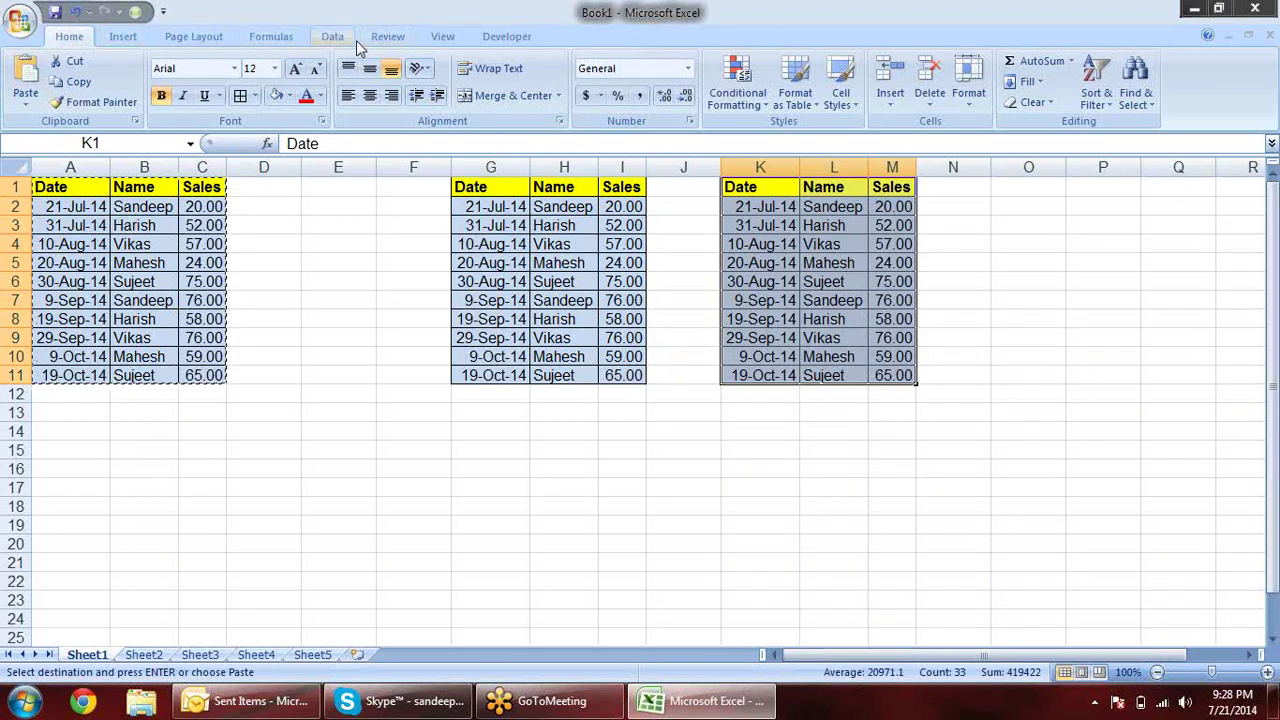
# Apply the Solstice theme to the workbook
pyautogui.click(193, 36)
pyautogui.click(34, 97)
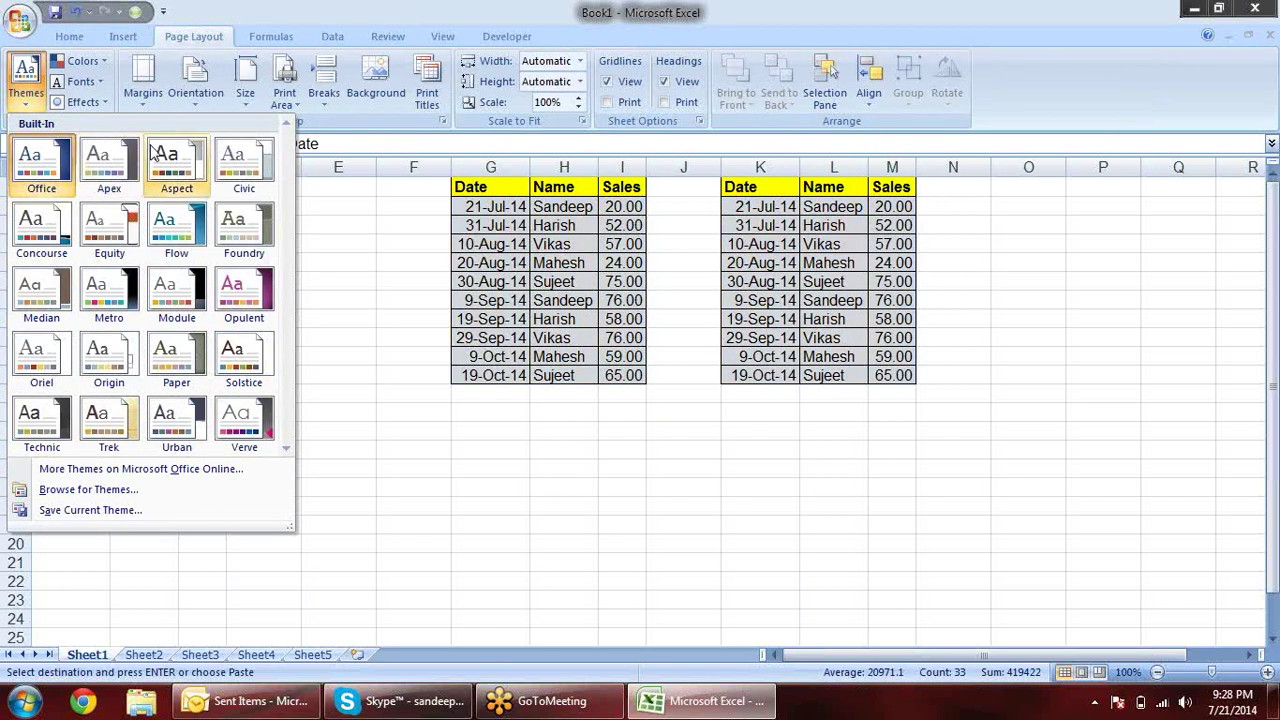
pyautogui.click(232, 360)
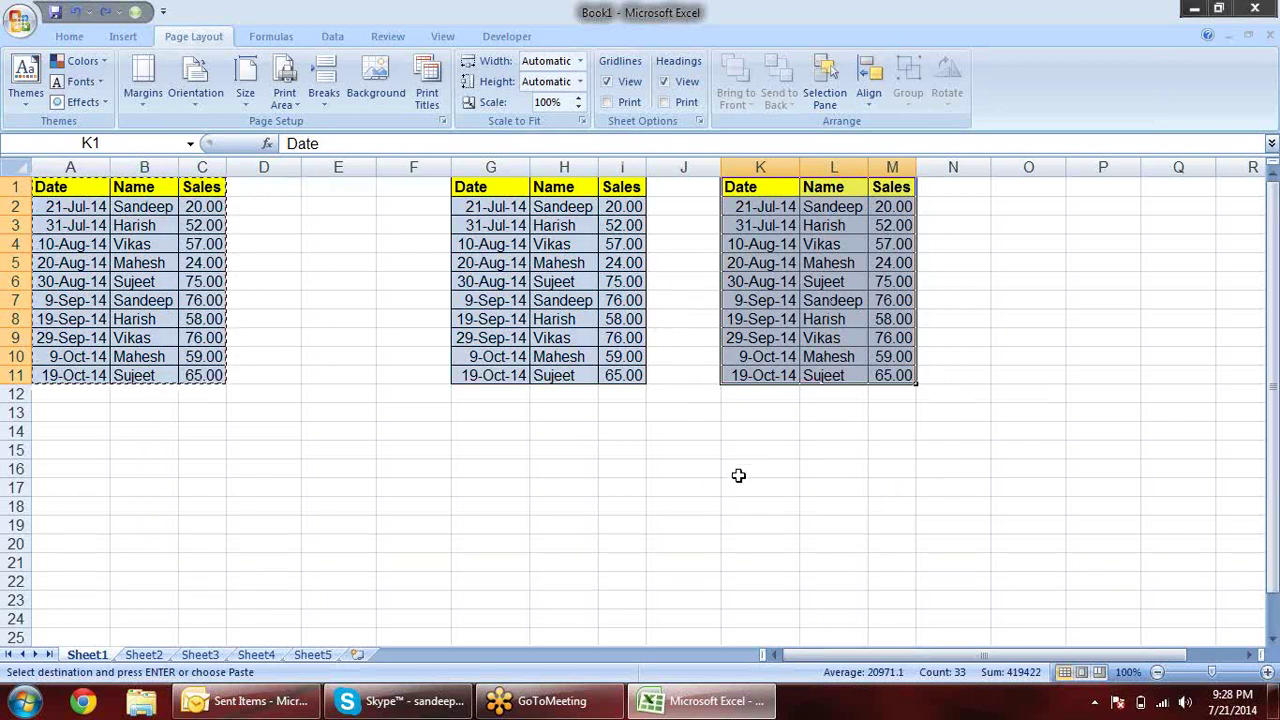
# Select B14 on the Home ribbon and cancel Paste Special without pasting
pyautogui.click(72, 37)
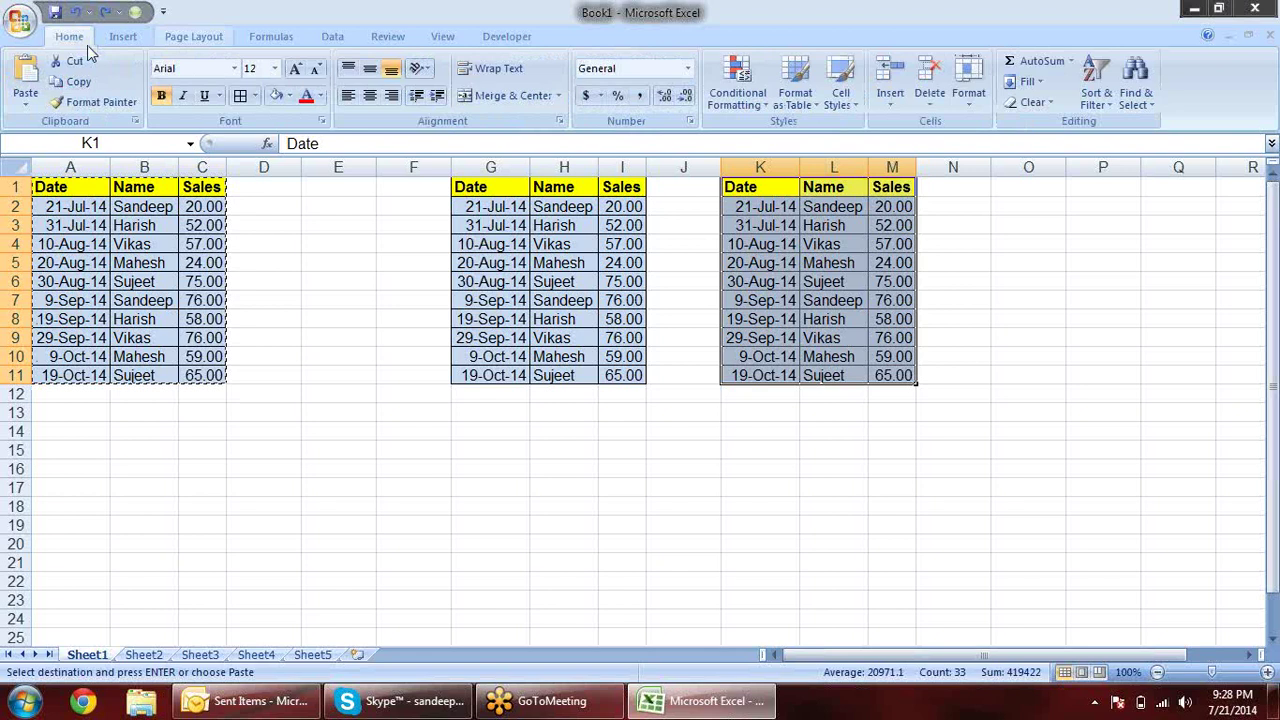
pyautogui.click(165, 428)
pyautogui.hotkey('alt', 'e')
pyautogui.press('s')
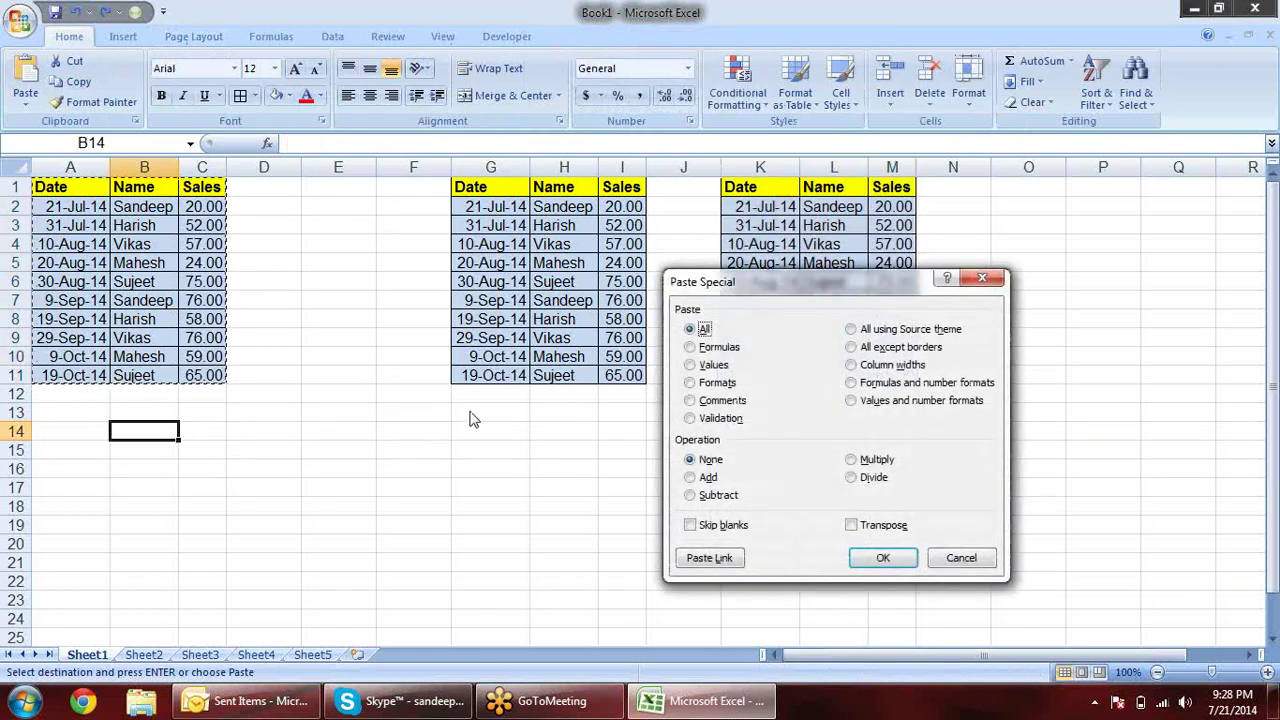
pyautogui.press('Escape')
pyautogui.press('Escape')
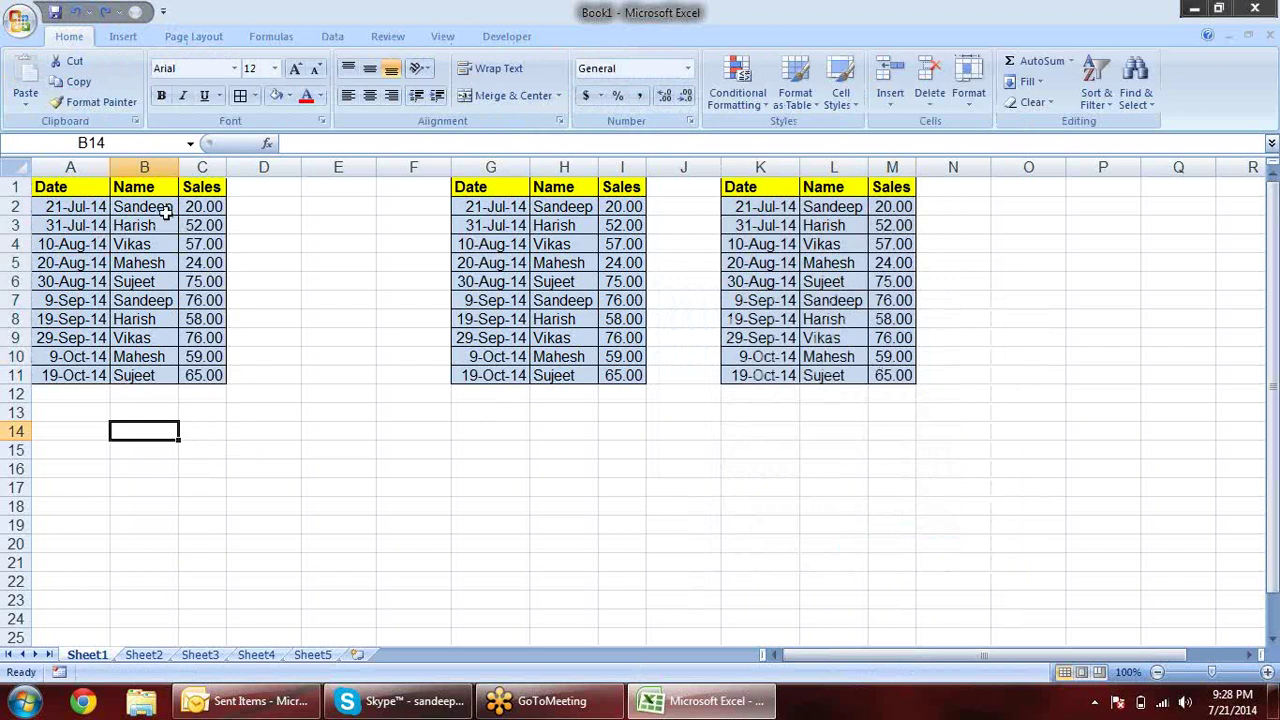
# Comment B2 with 'hi I am excel user' and B6 with 'I am too a user', then select B2:B6
pyautogui.click(163, 211)
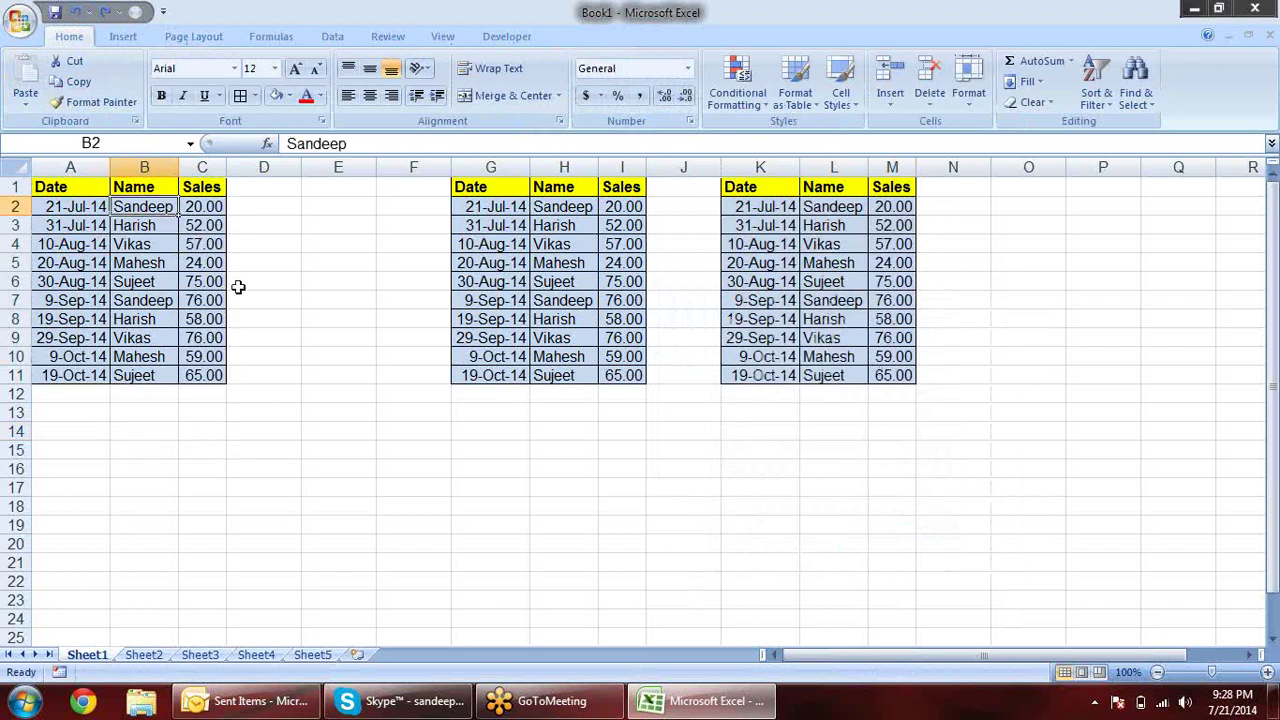
pyautogui.hotkey('shift', 'F2')
pyautogui.write('hi I am excel user')
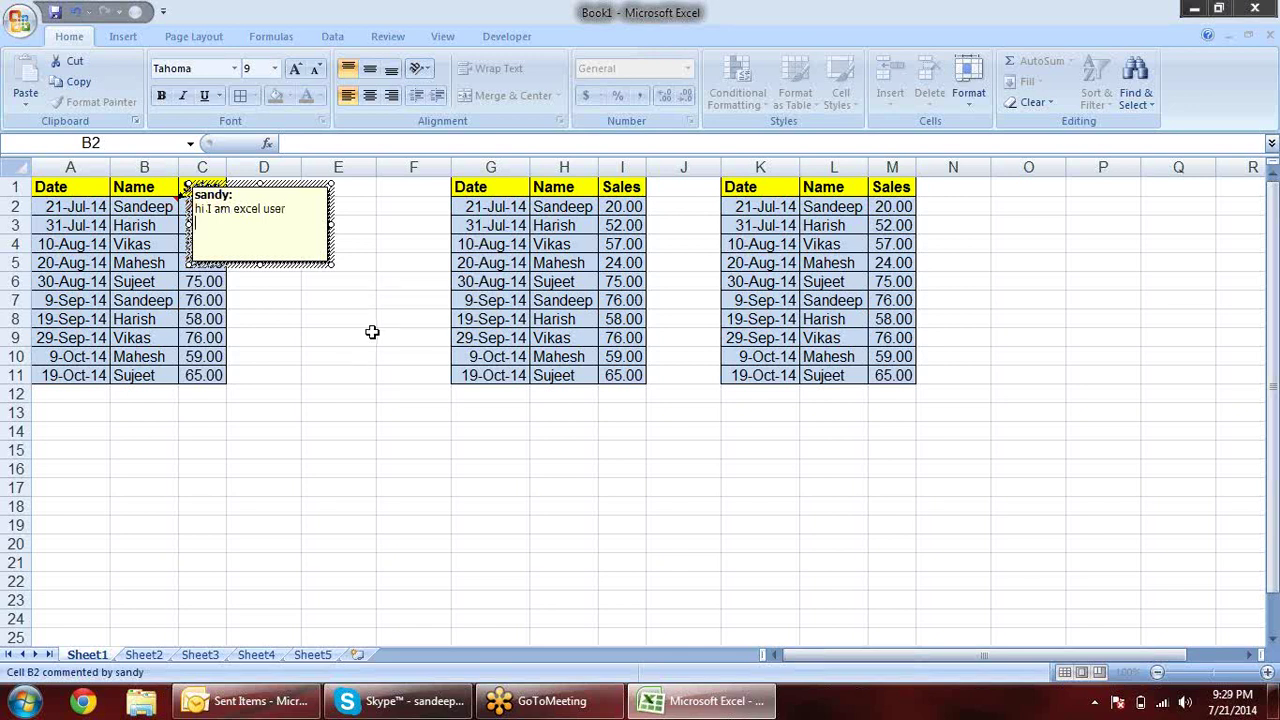
pyautogui.click(372, 332)
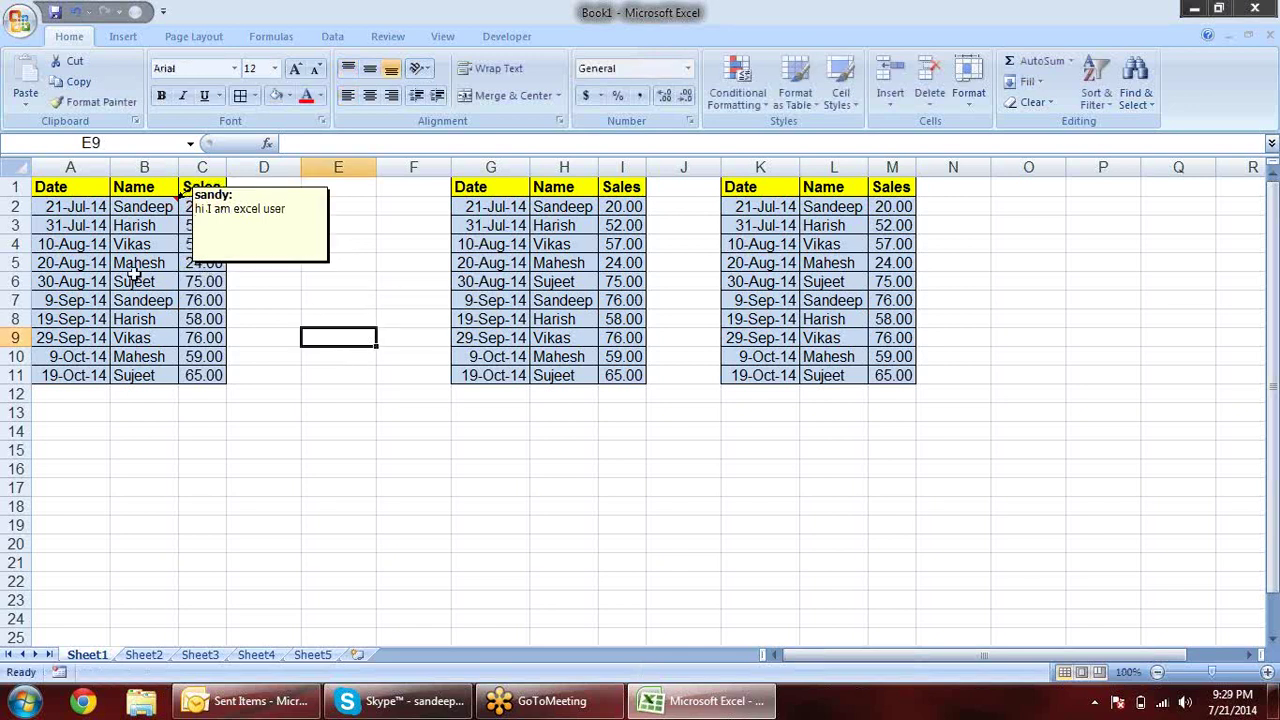
pyautogui.click(135, 276)
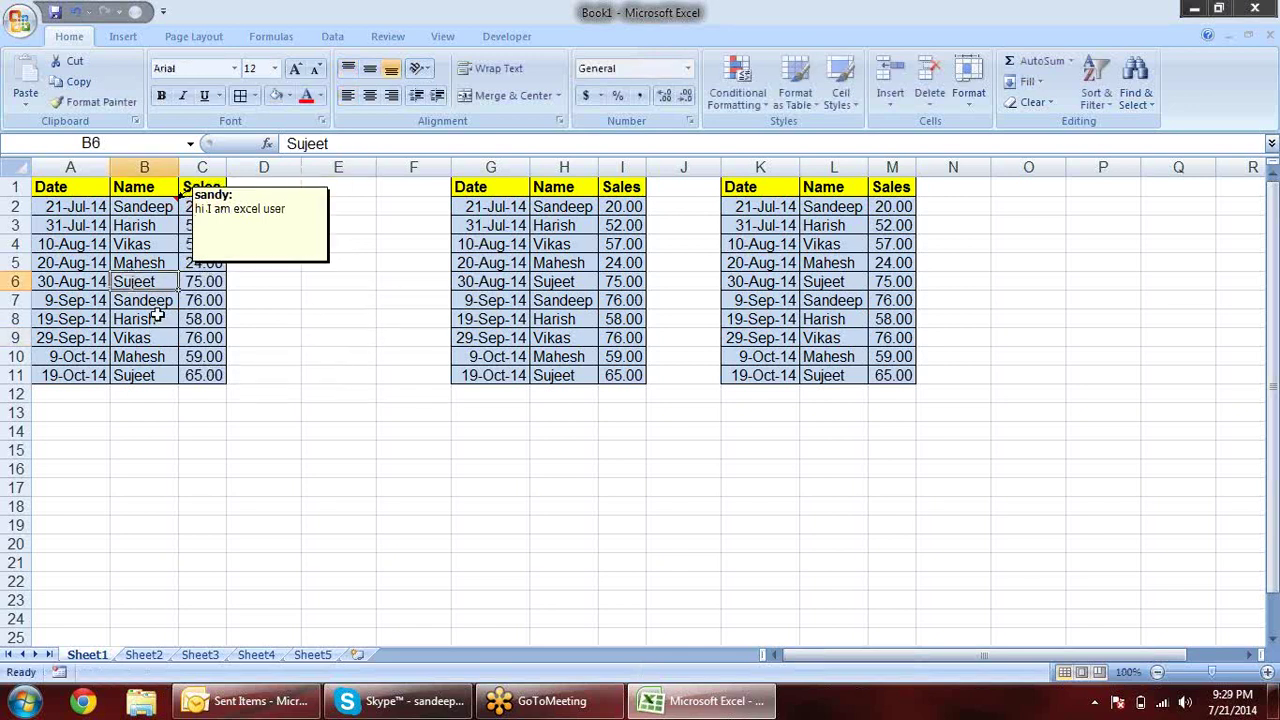
pyautogui.hotkey('shift', 'F2')
pyautogui.write('I am too a use')
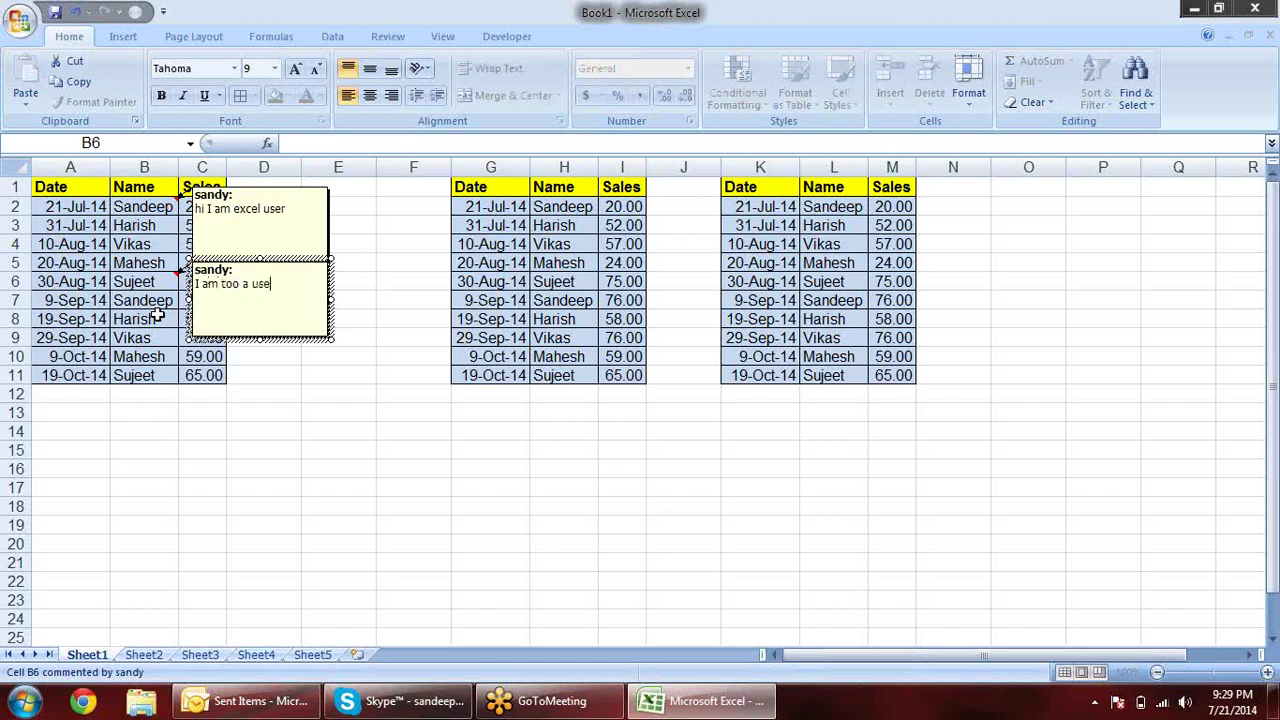
pyautogui.write('r')
pyautogui.click(341, 448)
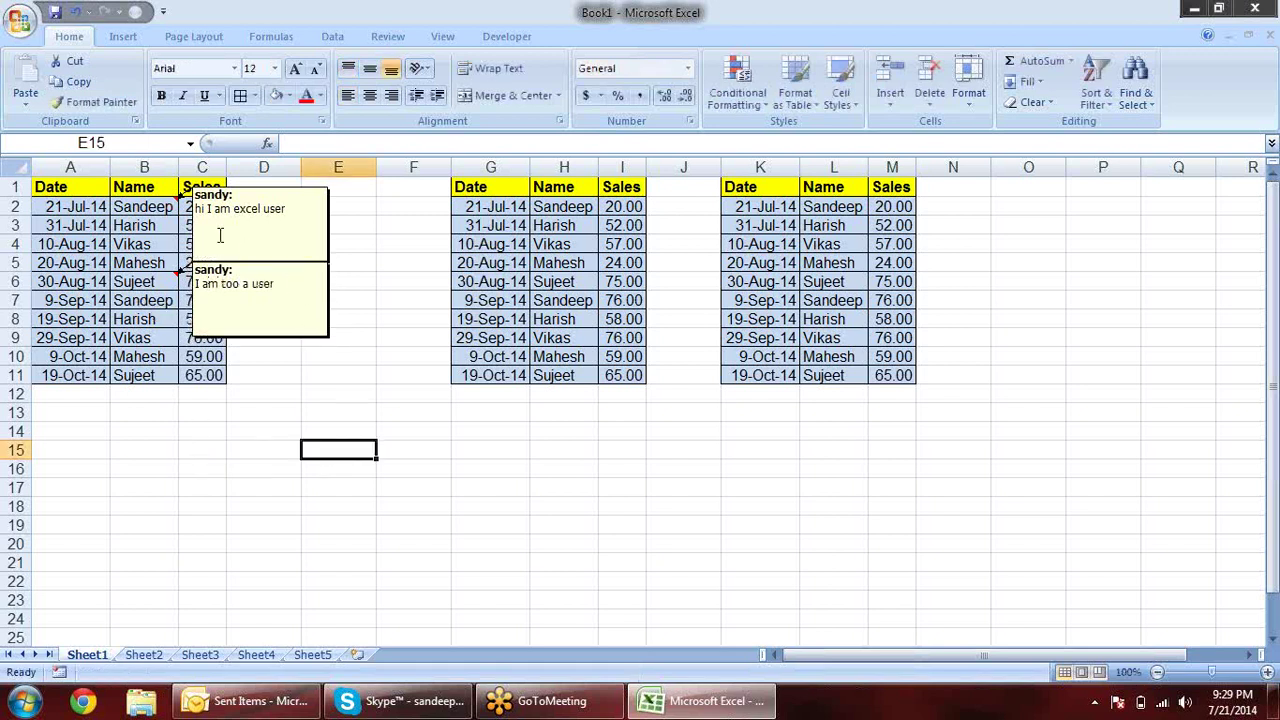
pyautogui.moveTo(148, 212); pyautogui.dragTo(160, 284)
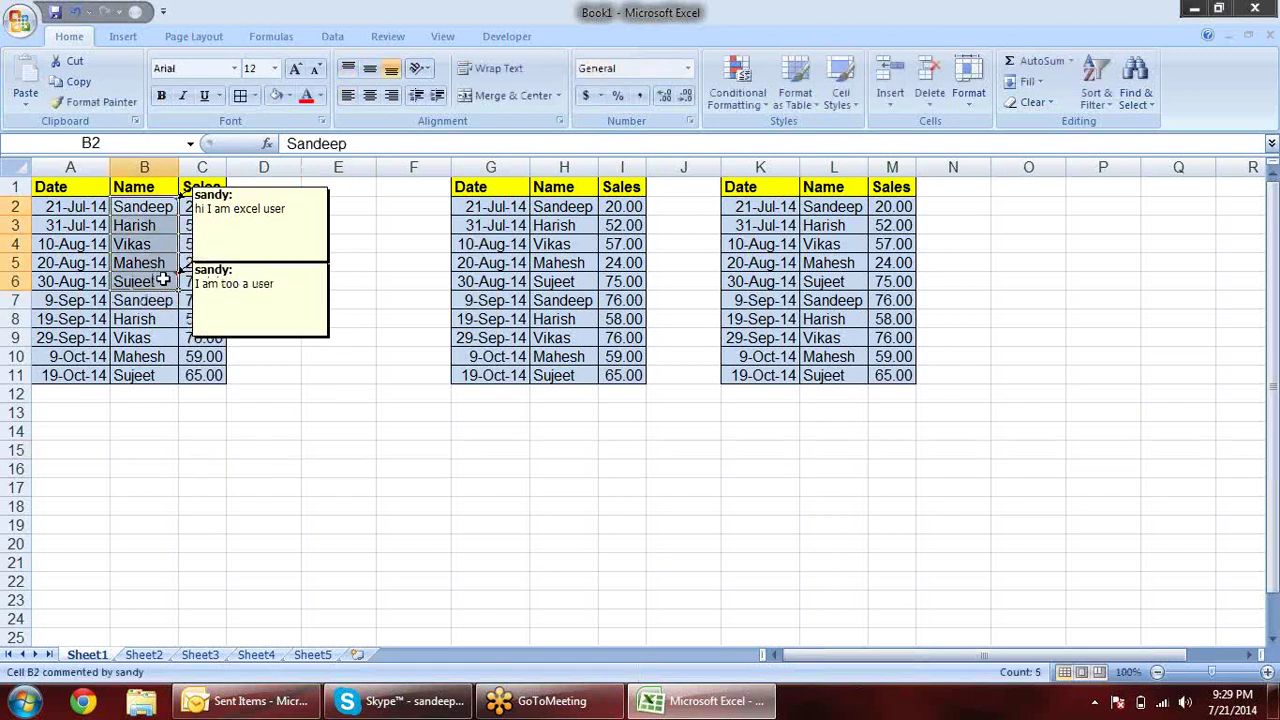
# Copy B2:B6 and paste only its comments into G16
pyautogui.hotkey('ctrl', 'c')
pyautogui.click(468, 470)
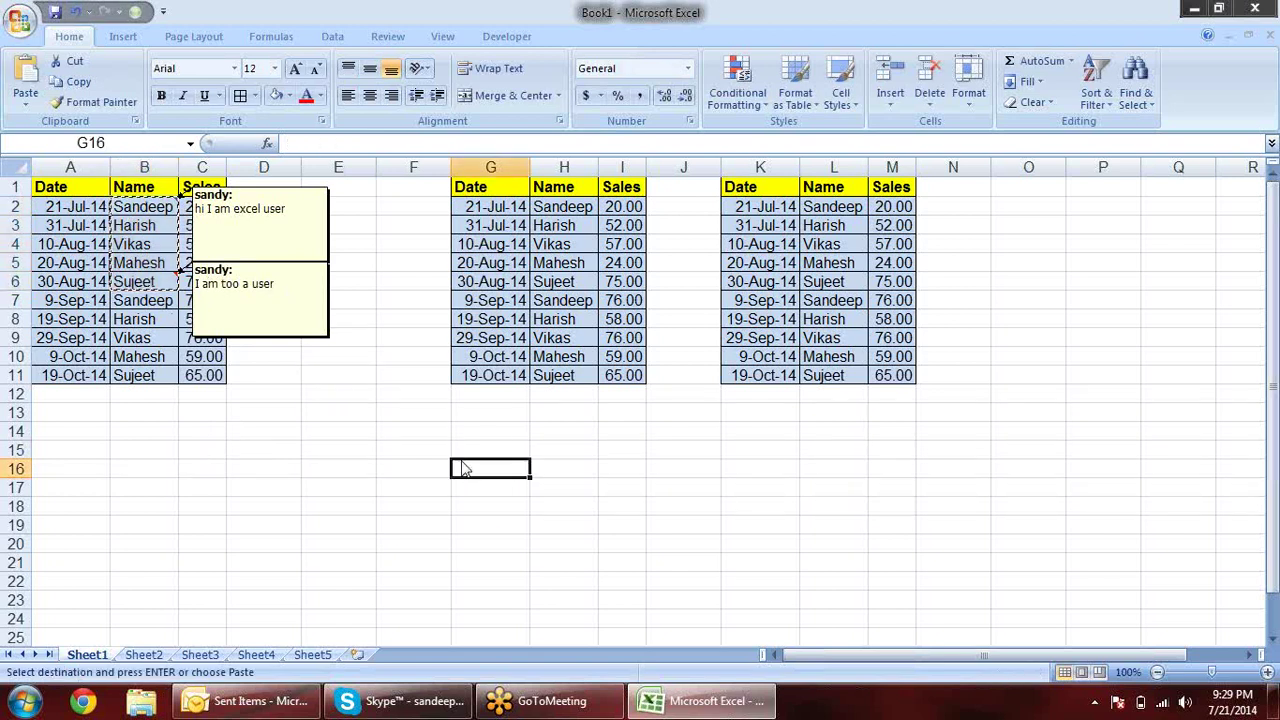
pyautogui.rightClick(468, 470)
pyautogui.click(532, 235)
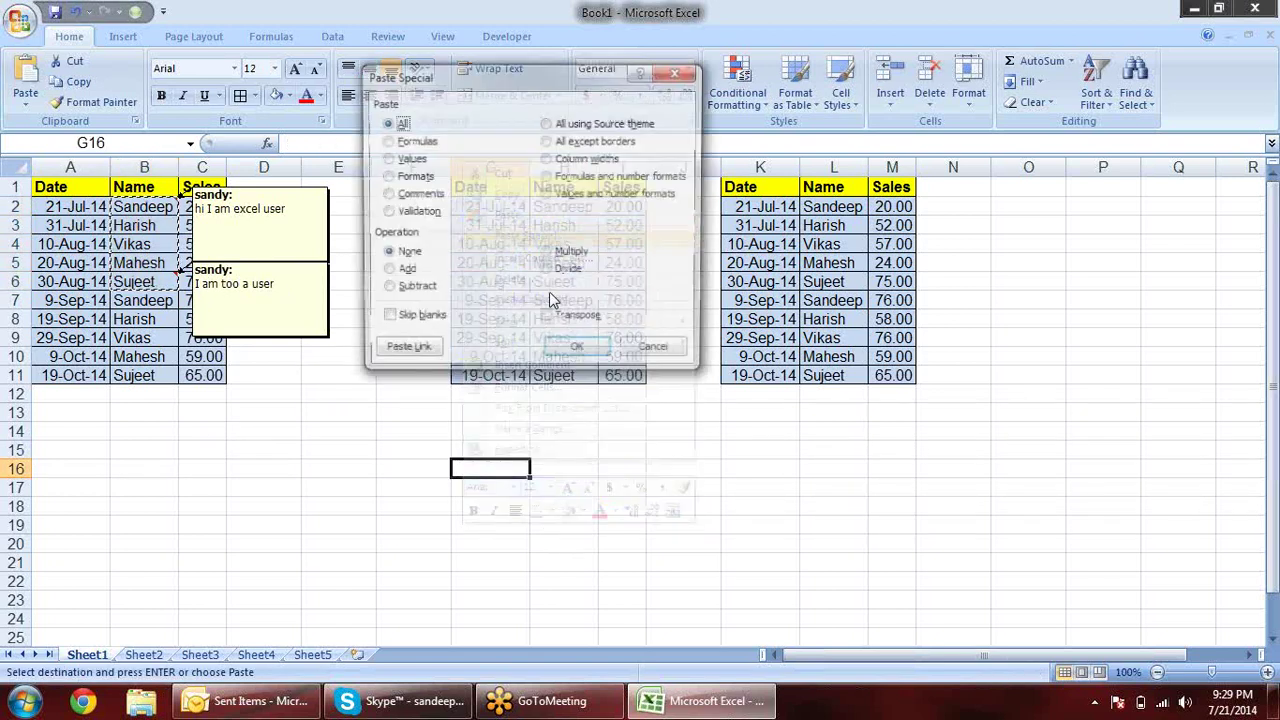
pyautogui.click(412, 197)
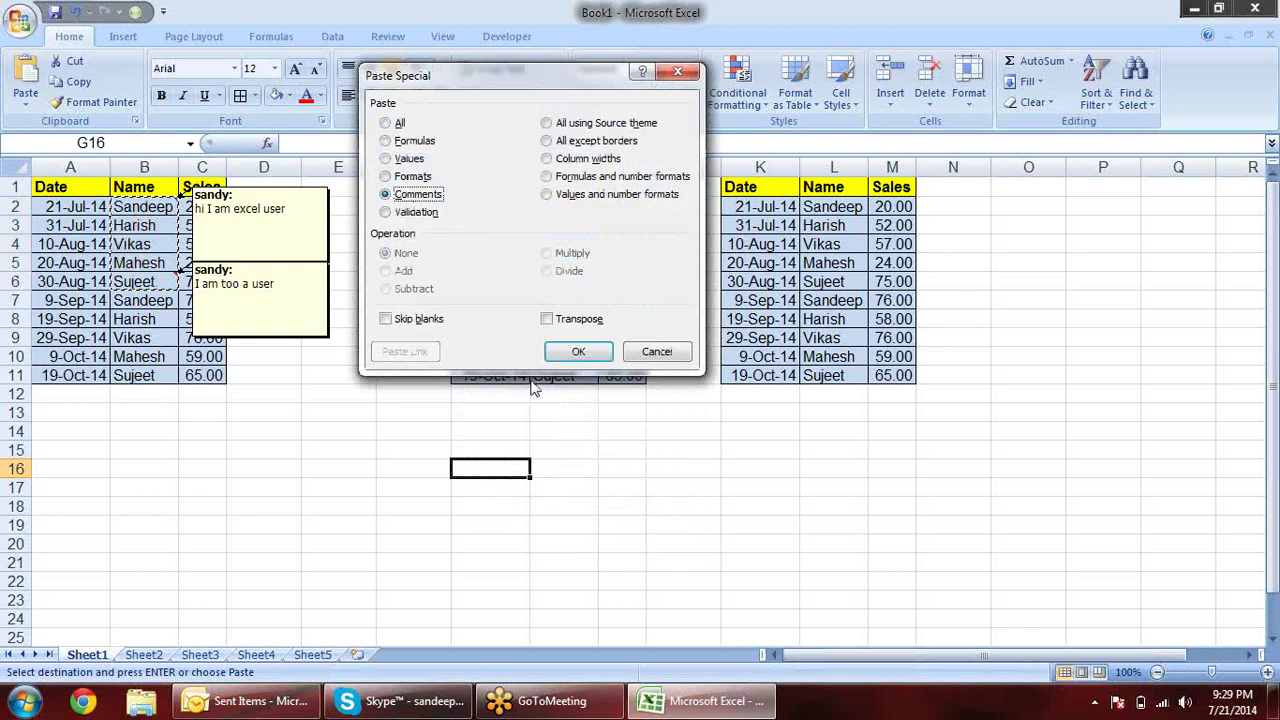
pyautogui.click(577, 355)
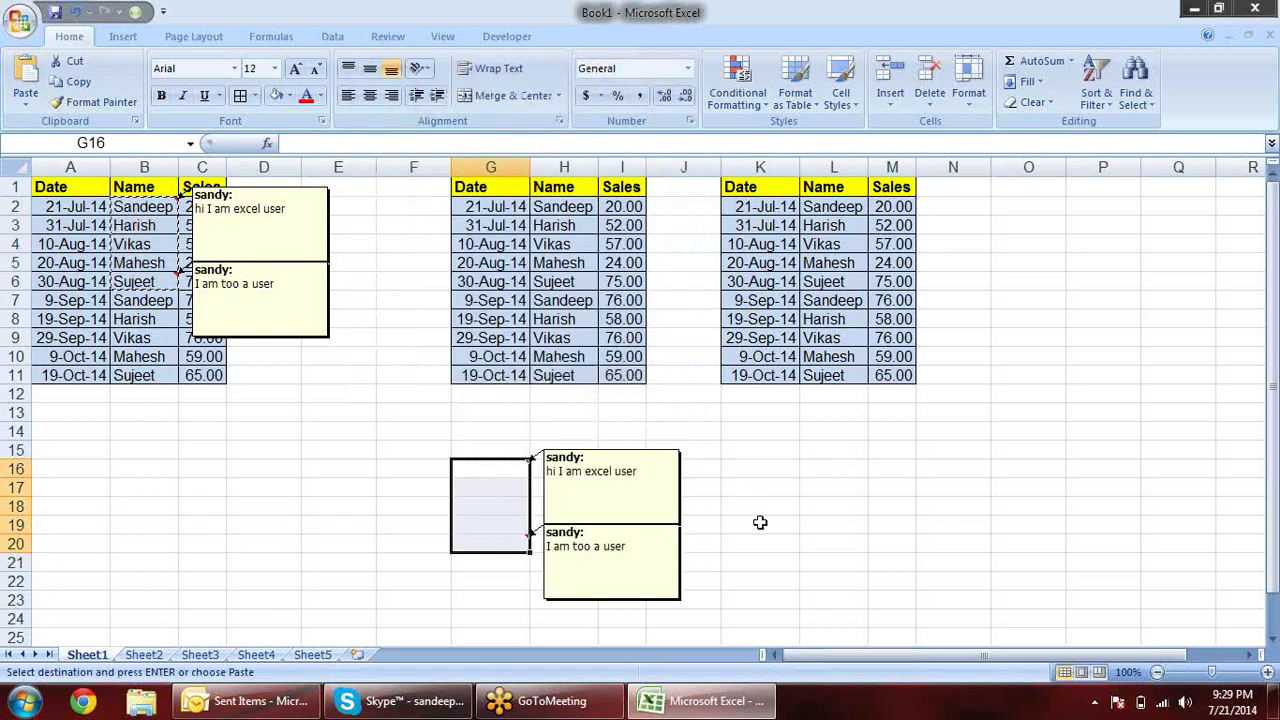
# Undo the comment paste and the added comments, cancel the copy, and select F14
pyautogui.hotkey('ctrl', 'z')
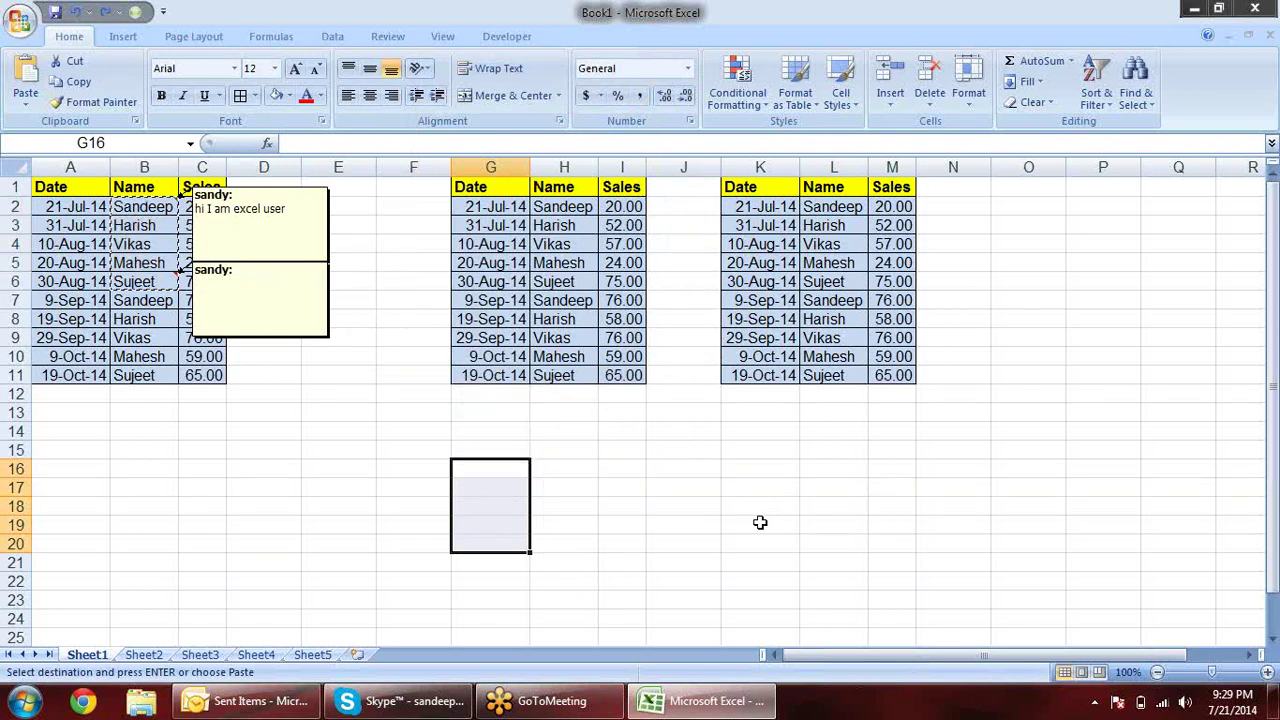
pyautogui.hotkey('ctrl', 'z')
pyautogui.hotkey('ctrl', 'z')
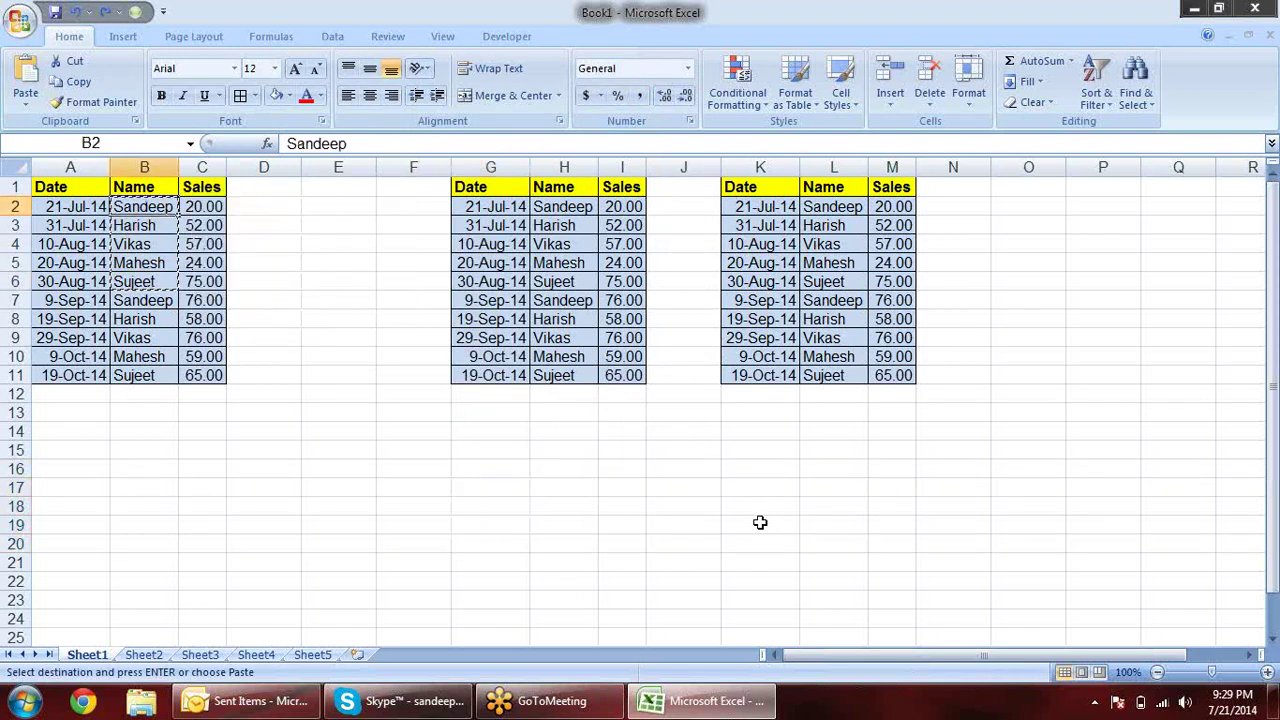
pyautogui.press('Escape')
pyautogui.click(408, 428)
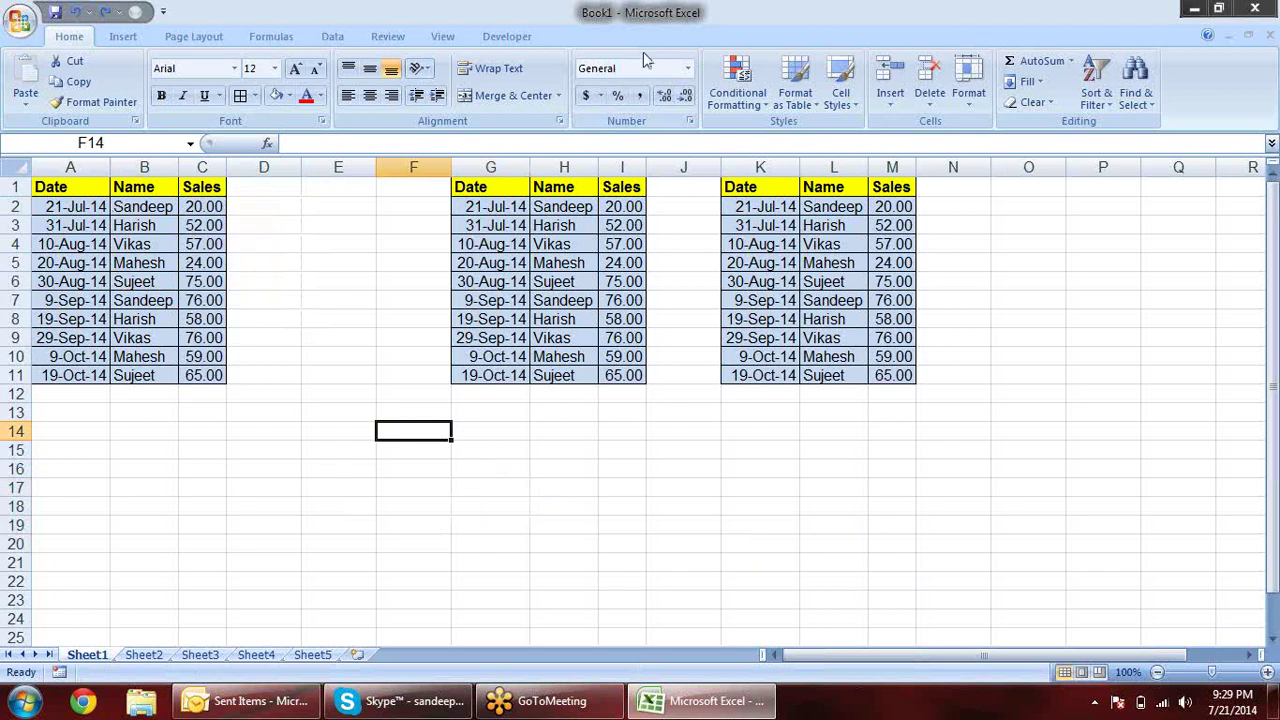
# Give D14 a List data validation whose source is the names in column H
pyautogui.click(335, 37)
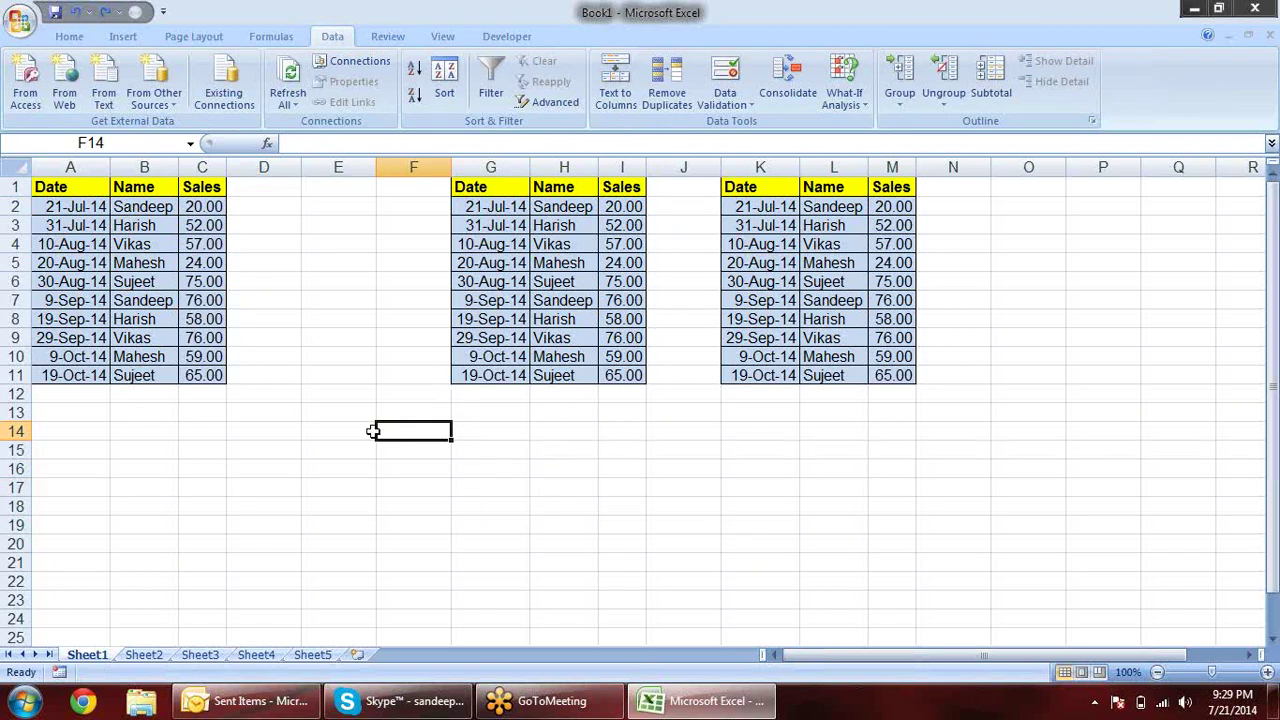
pyautogui.moveTo(336, 430); pyautogui.dragTo(428, 443)
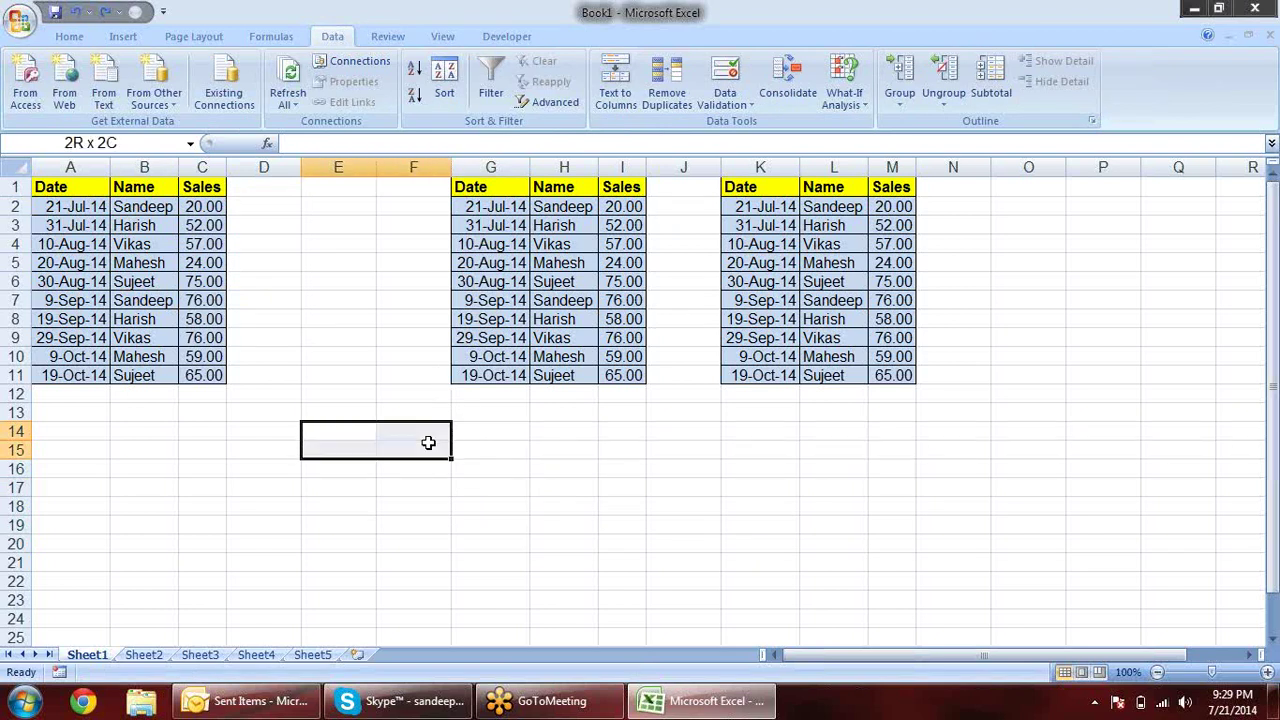
pyautogui.click(283, 435)
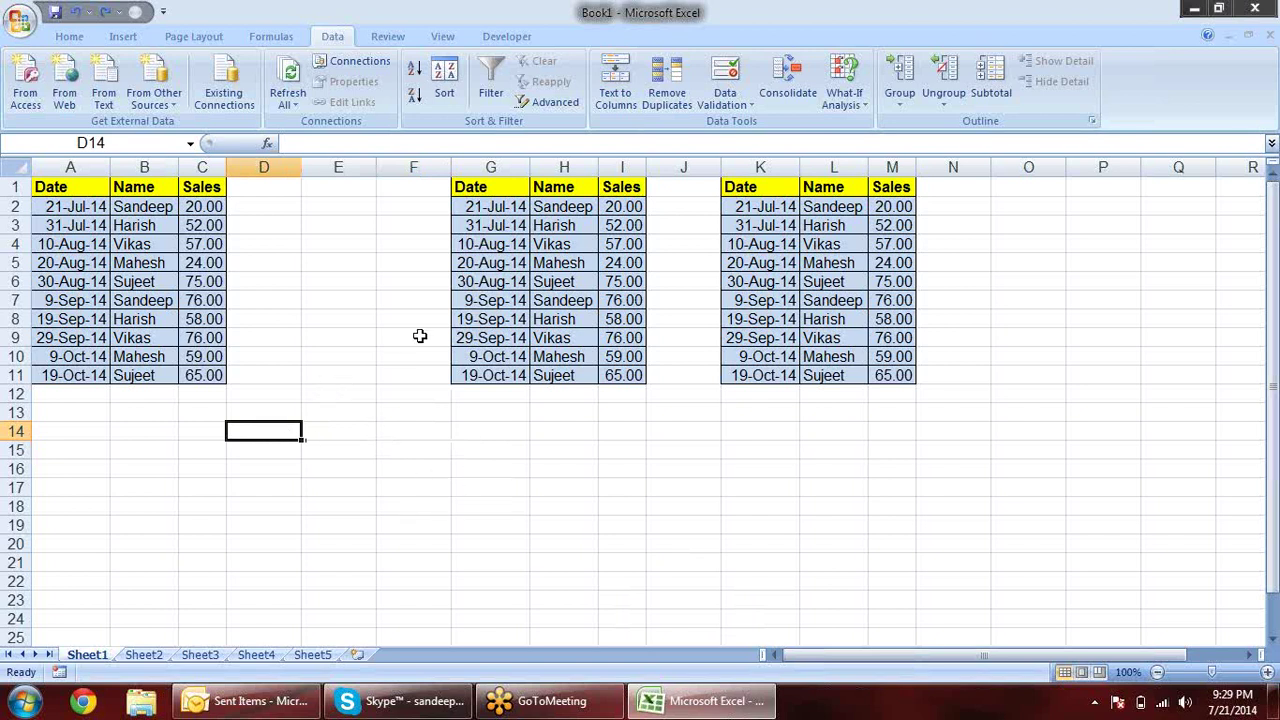
pyautogui.click(726, 70)
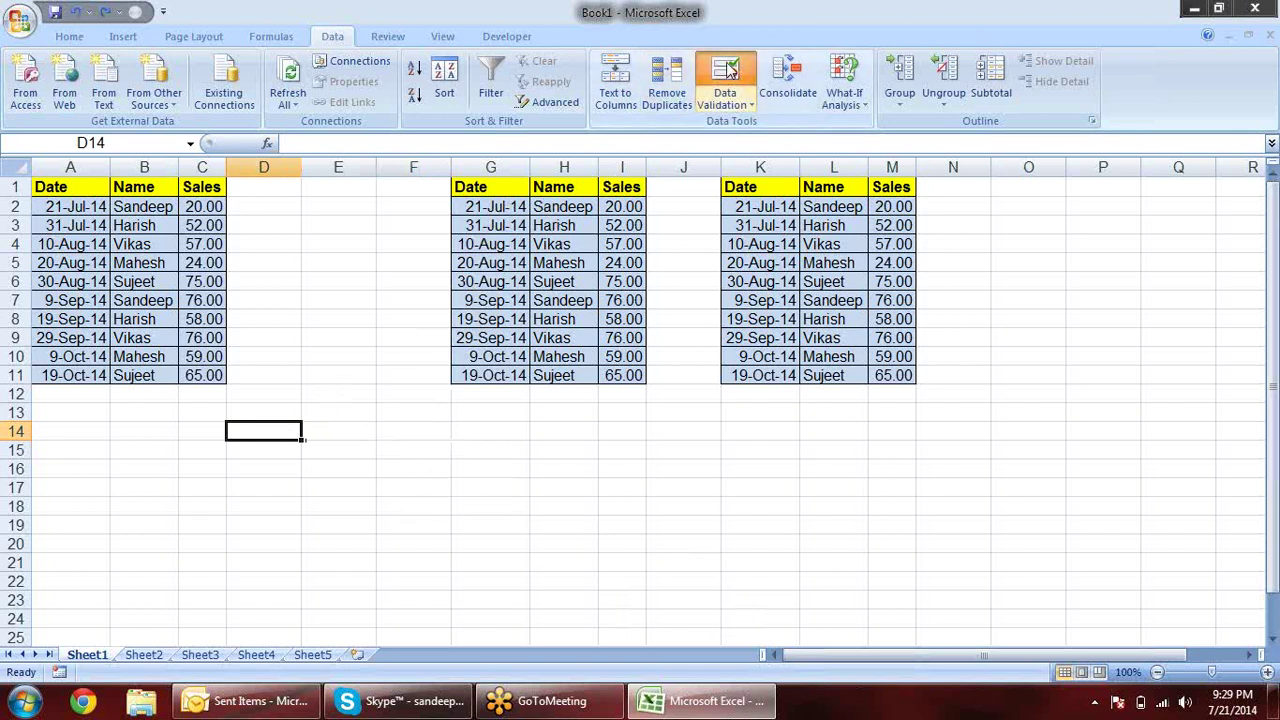
pyautogui.click(805, 381)
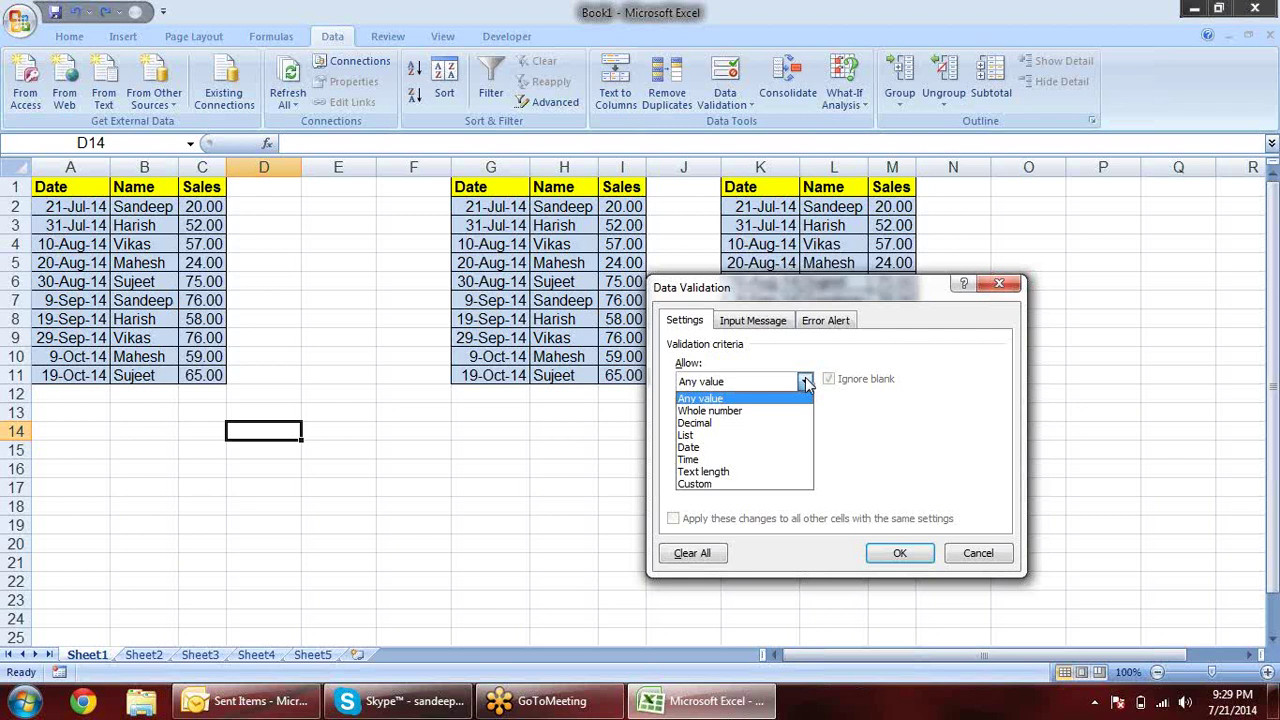
pyautogui.click(760, 434)
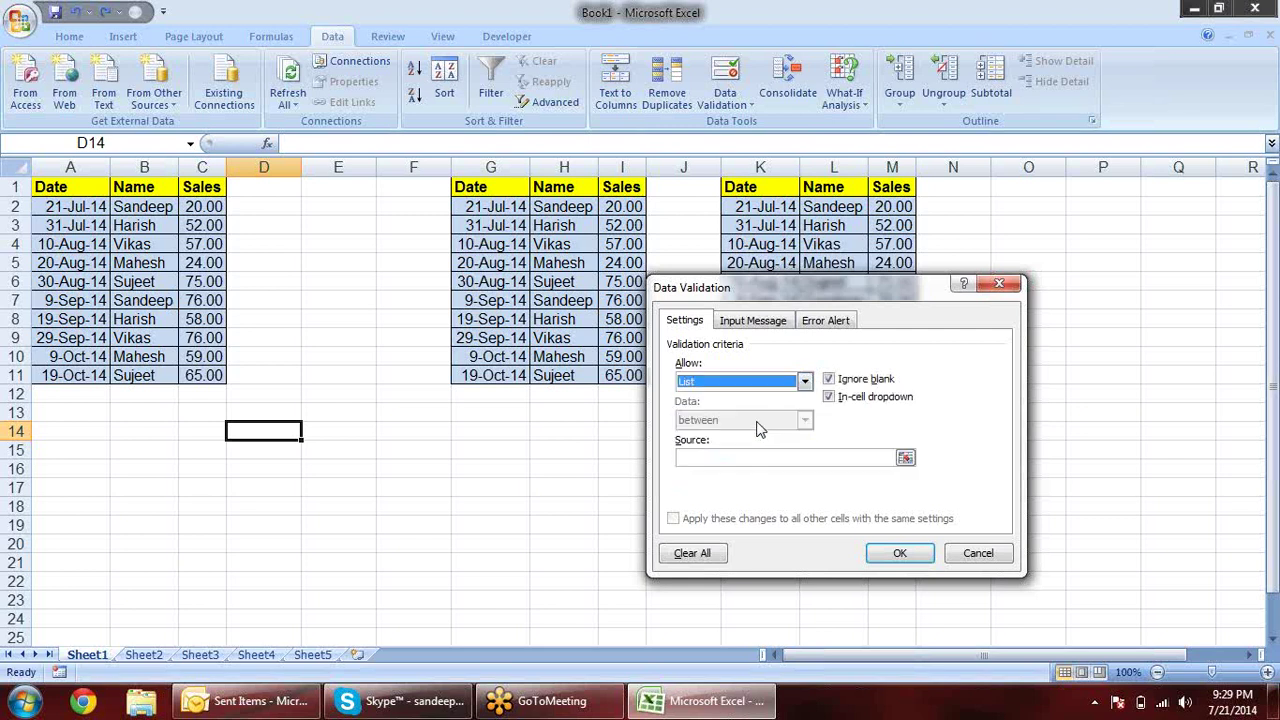
pyautogui.click(906, 459)
pyautogui.moveTo(555, 212); pyautogui.dragTo(566, 282)
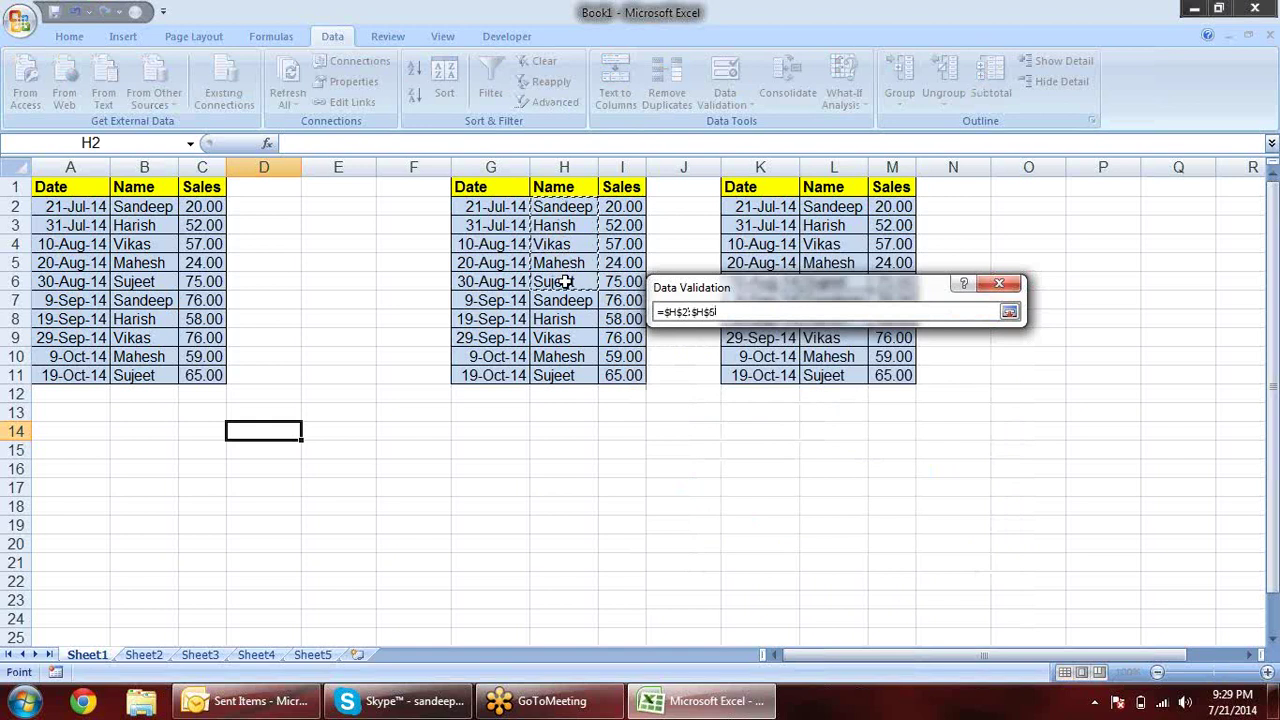
pyautogui.press('Return')
# Apply the list validation to D14 and check that the off-list entry 'sdfsdf' is rejected
pyautogui.click(901, 553)
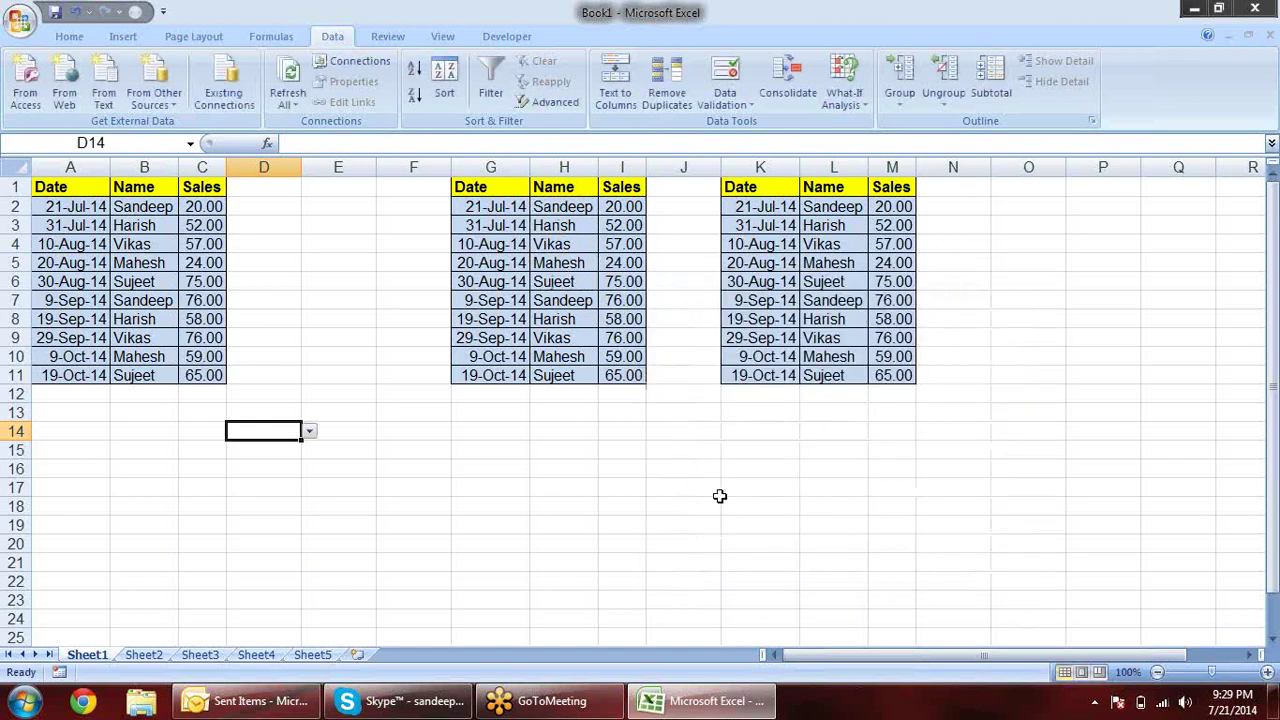
pyautogui.click(595, 508)
pyautogui.click(265, 428)
pyautogui.write('sdfsdf')
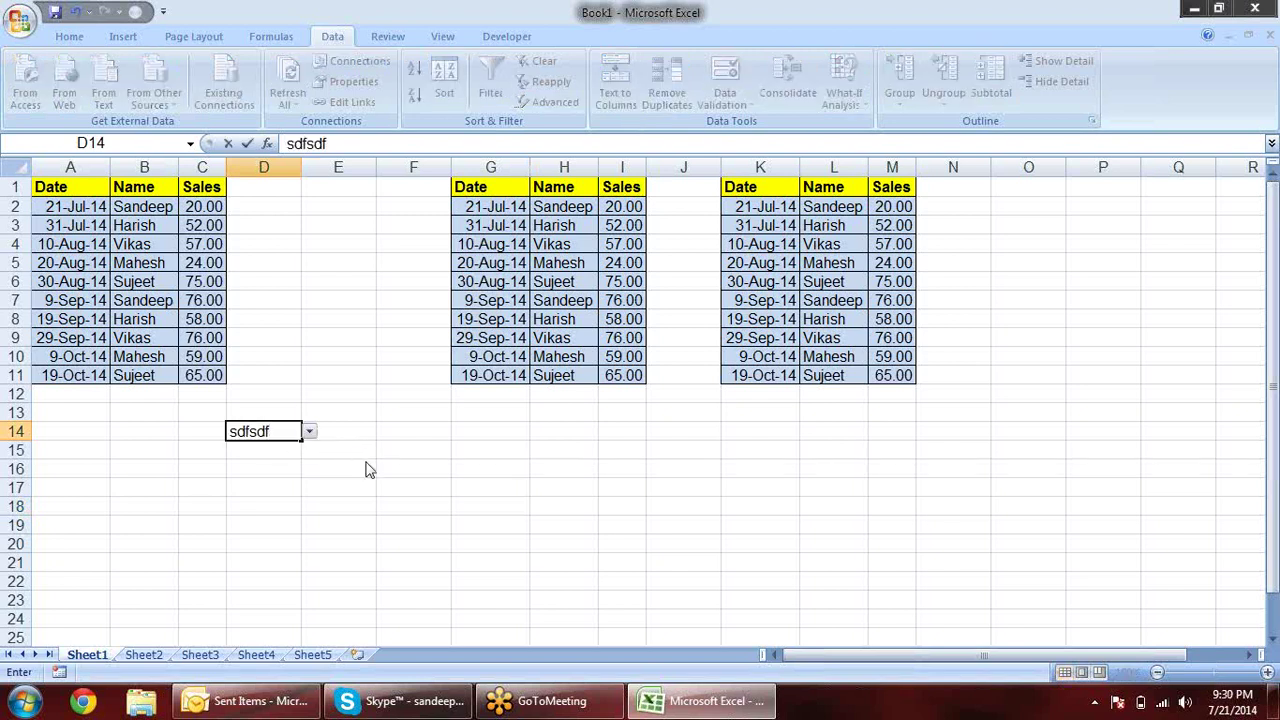
pyautogui.press('Return')
pyautogui.click(643, 401)
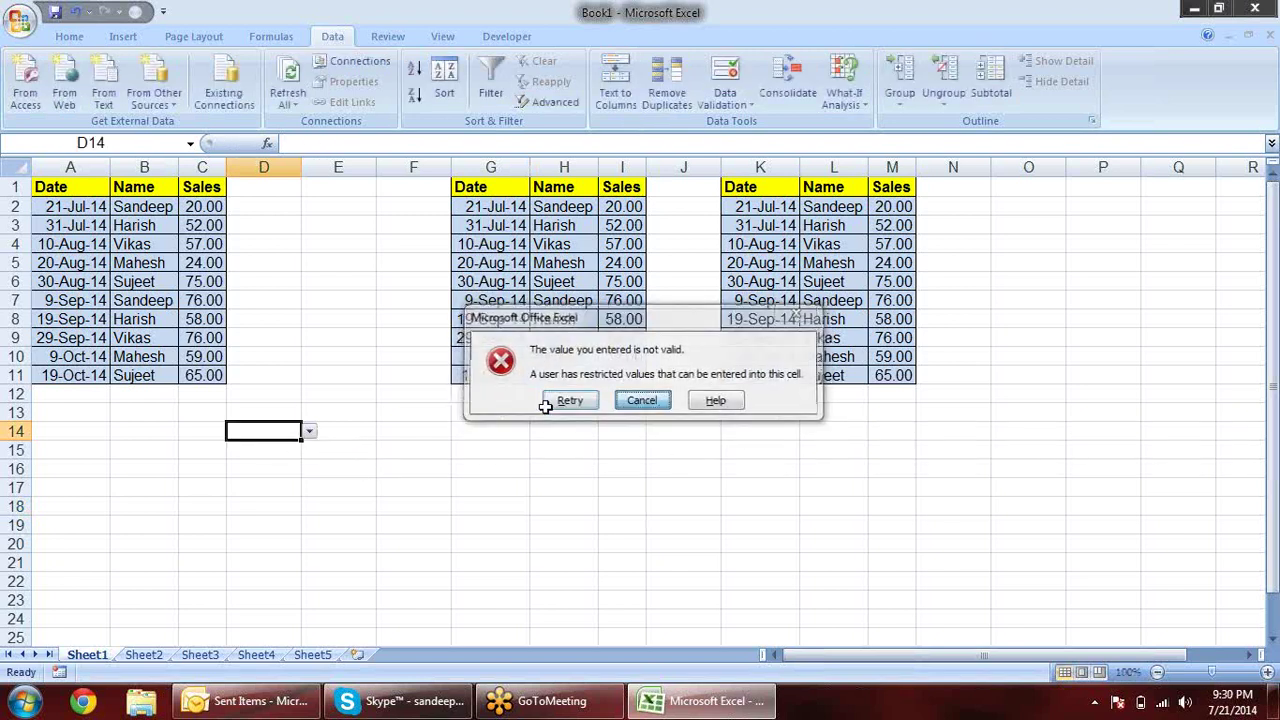
# Pick Mahesh from D14's drop-down list and copy D14
pyautogui.click(310, 433)
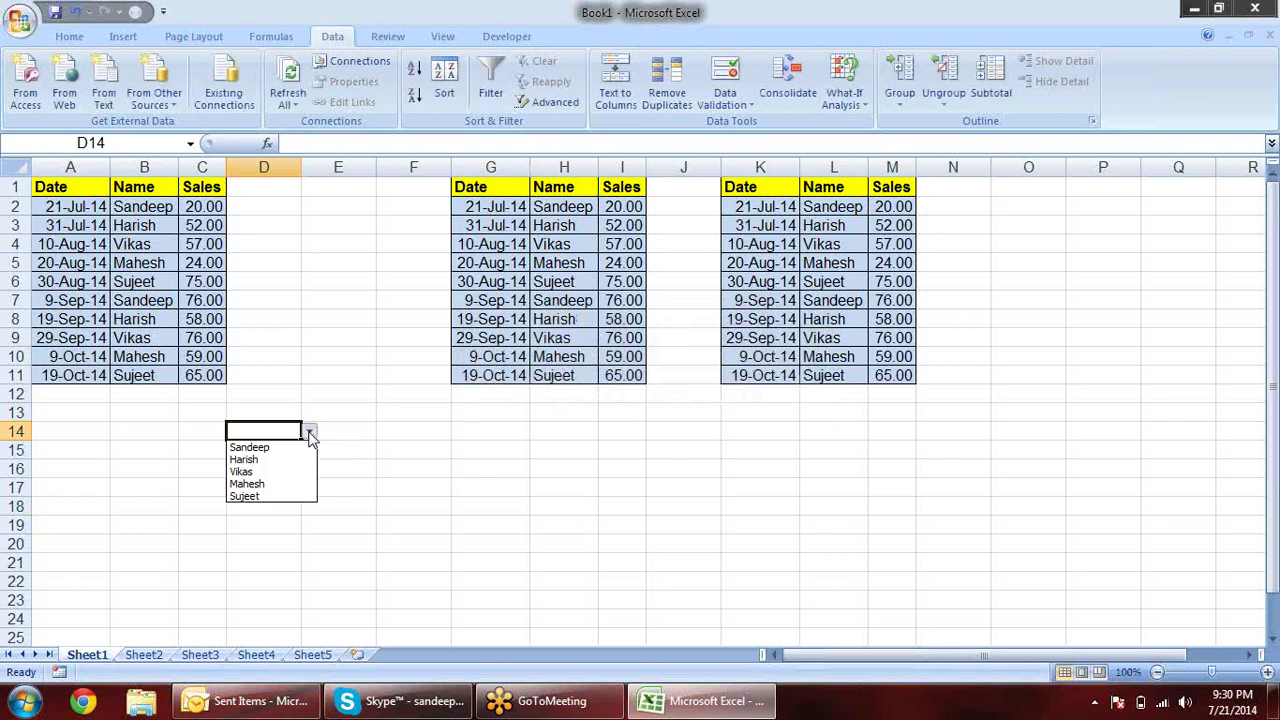
pyautogui.click(265, 471)
pyautogui.click(309, 431)
pyautogui.click(298, 487)
pyautogui.click(310, 432)
pyautogui.click(296, 486)
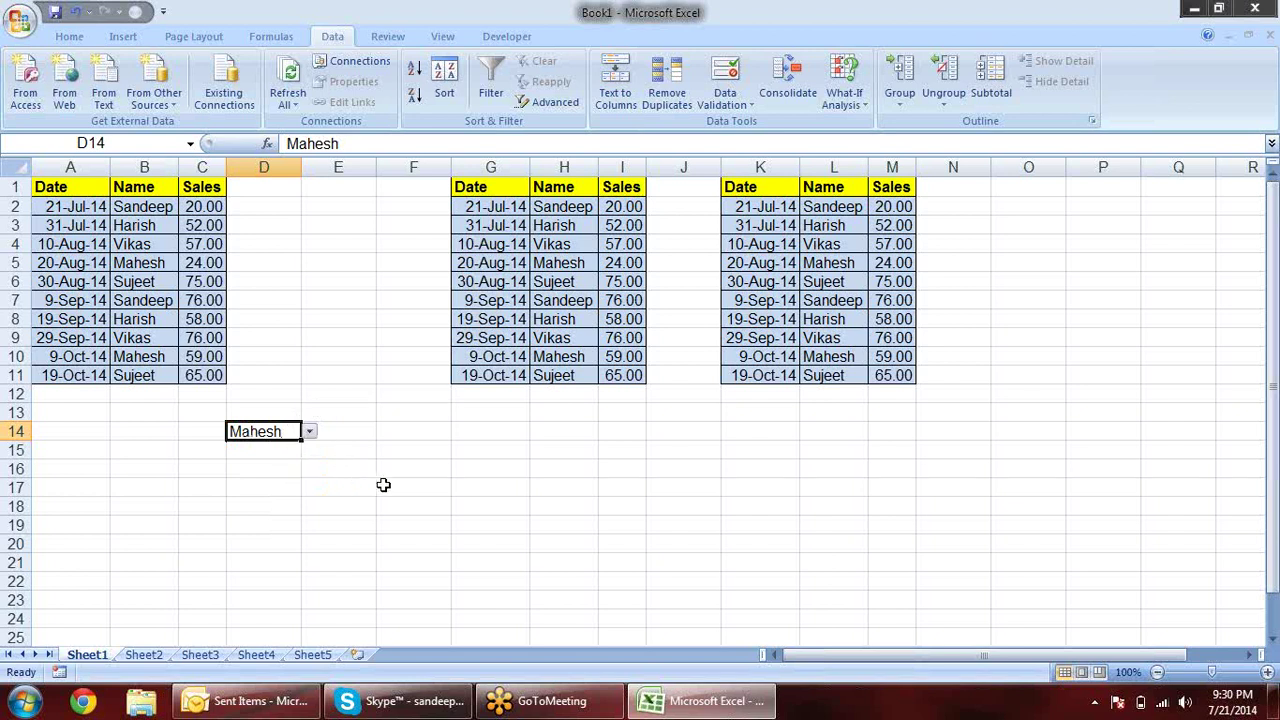
pyautogui.hotkey('ctrl', 'c')
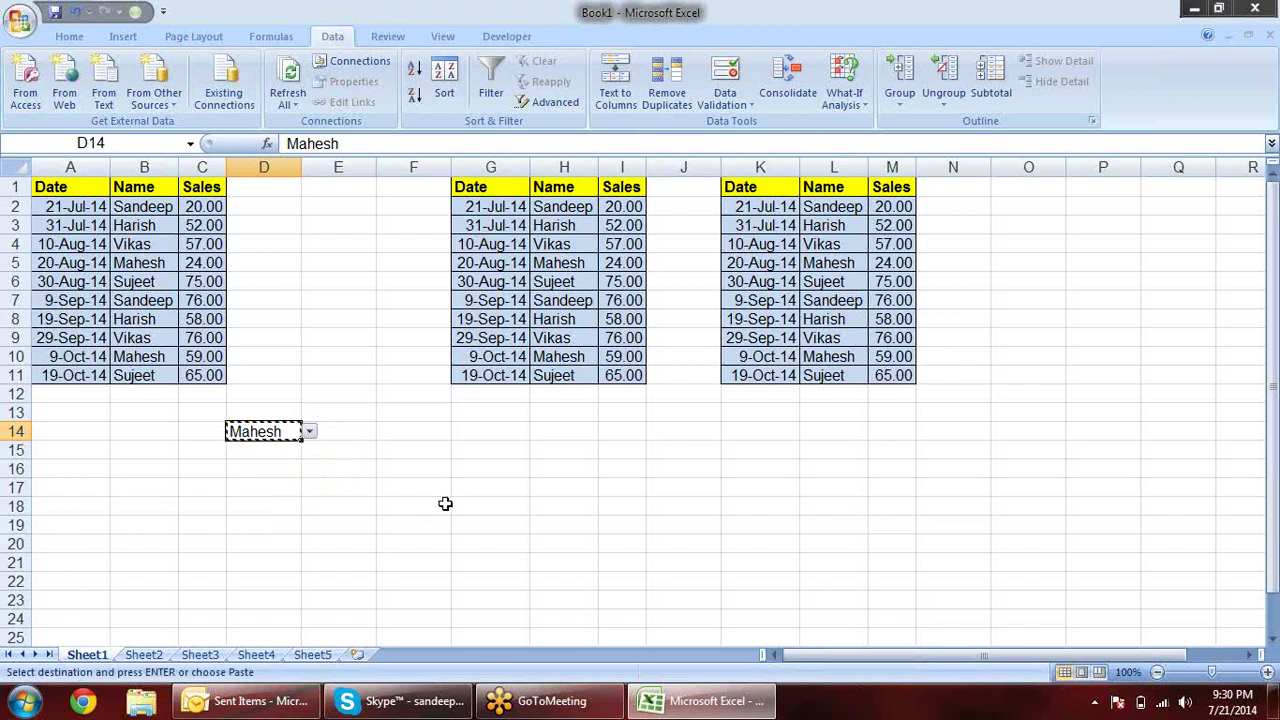
# Paste only D14's validation rule into H15:H20
pyautogui.moveTo(545, 450); pyautogui.dragTo(563, 545)
pyautogui.rightClick(564, 466)
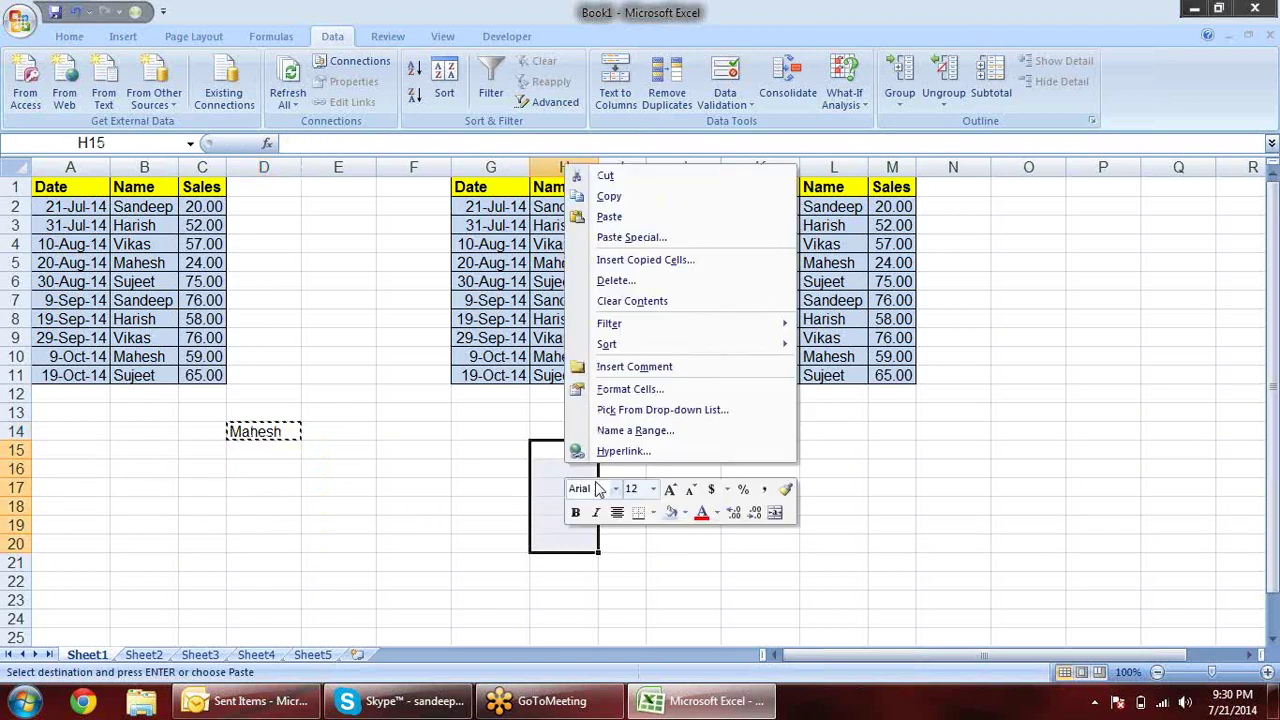
pyautogui.click(630, 237)
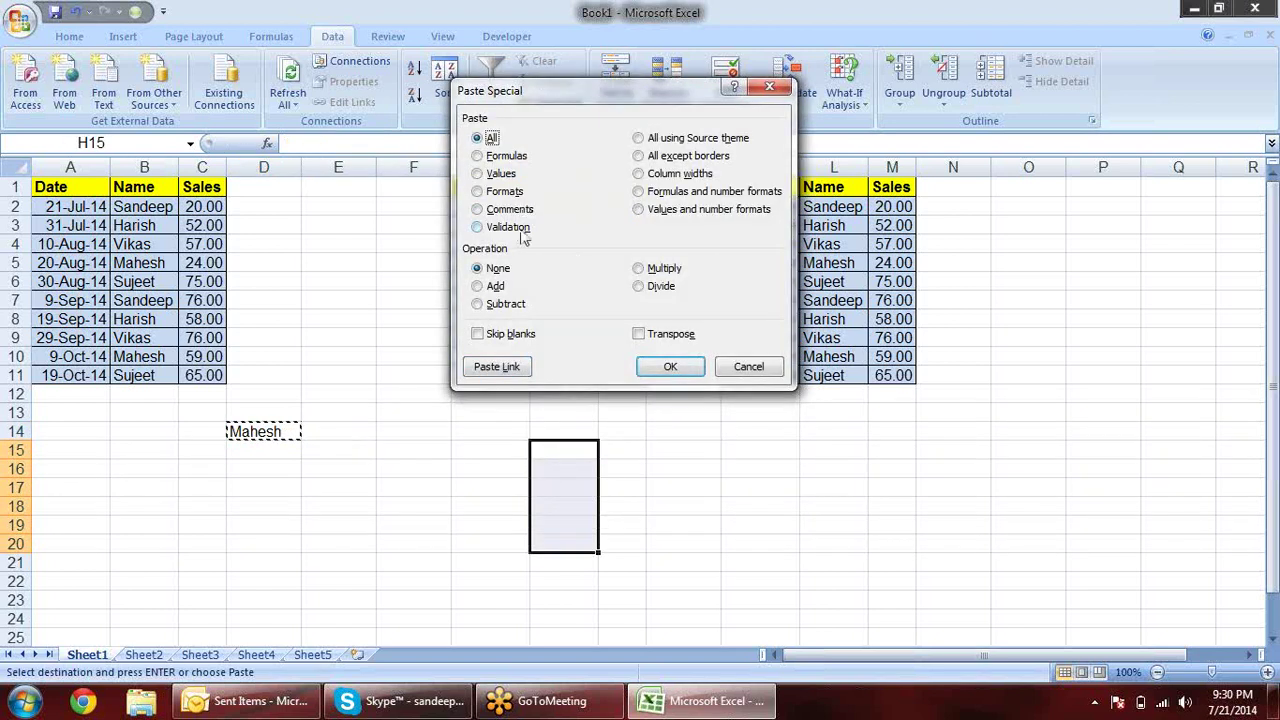
pyautogui.click(508, 228)
pyautogui.click(670, 366)
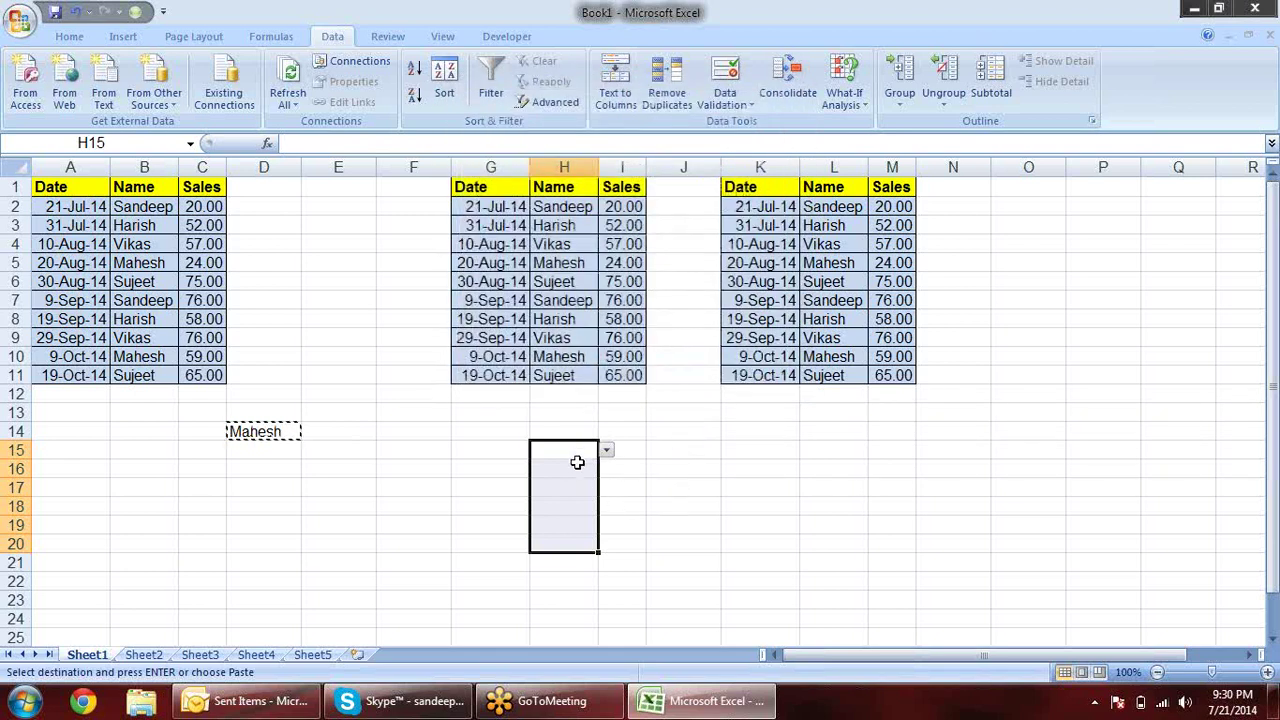
# Fill H15:H17 with Vikas, Mahesh and Vikas from their drop-down lists
pyautogui.click(631, 486)
pyautogui.click(578, 451)
pyautogui.click(606, 451)
pyautogui.click(590, 494)
pyautogui.press('Return')
pyautogui.click(606, 470)
pyautogui.click(595, 522)
pyautogui.press('Return')
pyautogui.click(606, 487)
pyautogui.click(572, 531)
# Cancel the pending copy and clear everything from rows 13 to 23
pyautogui.click(683, 533)
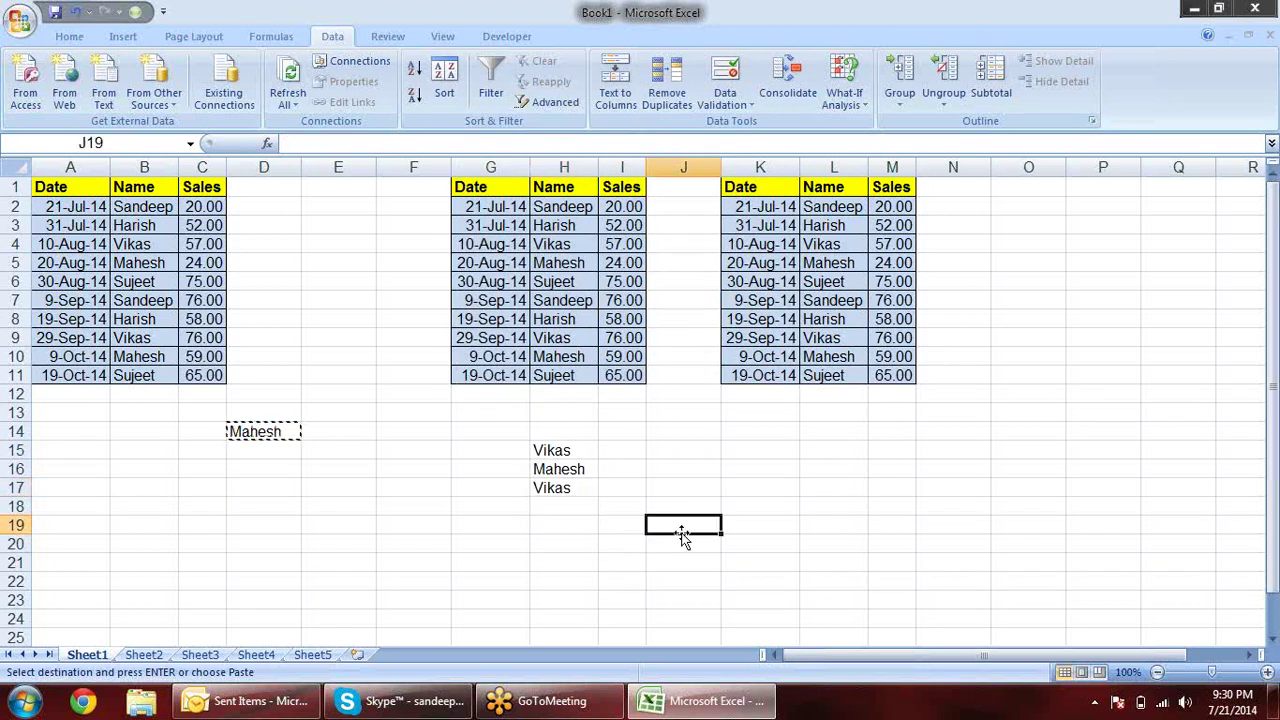
pyautogui.press('Escape')
pyautogui.moveTo(16, 412); pyautogui.dragTo(16, 598)
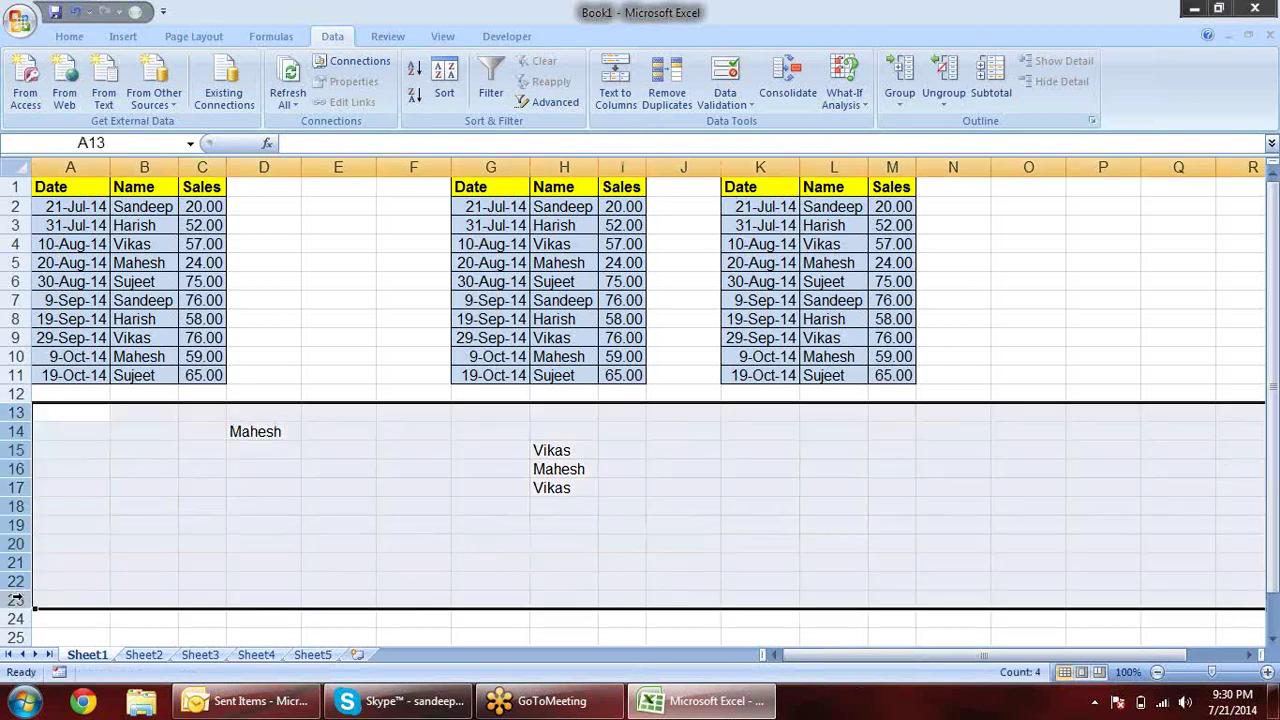
pyautogui.hotkey('alt', 'e')
pyautogui.press('d')
pyautogui.click(370, 527)
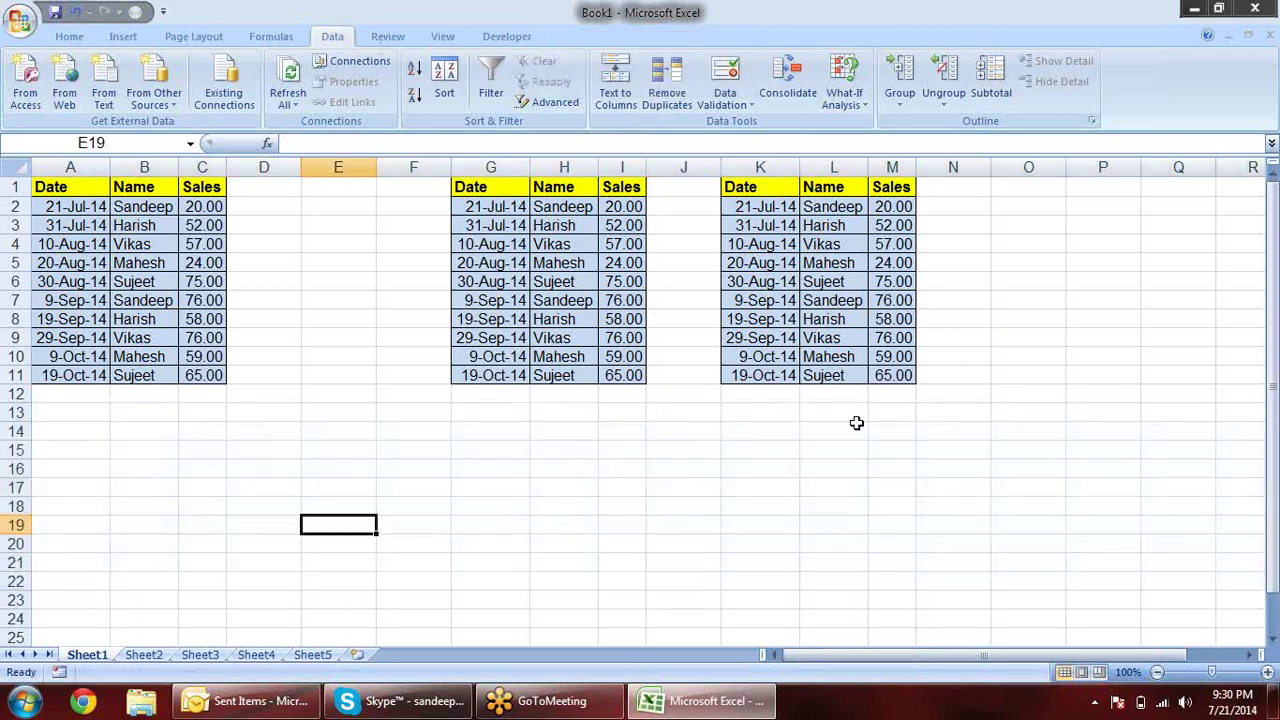
pyautogui.click(553, 470)
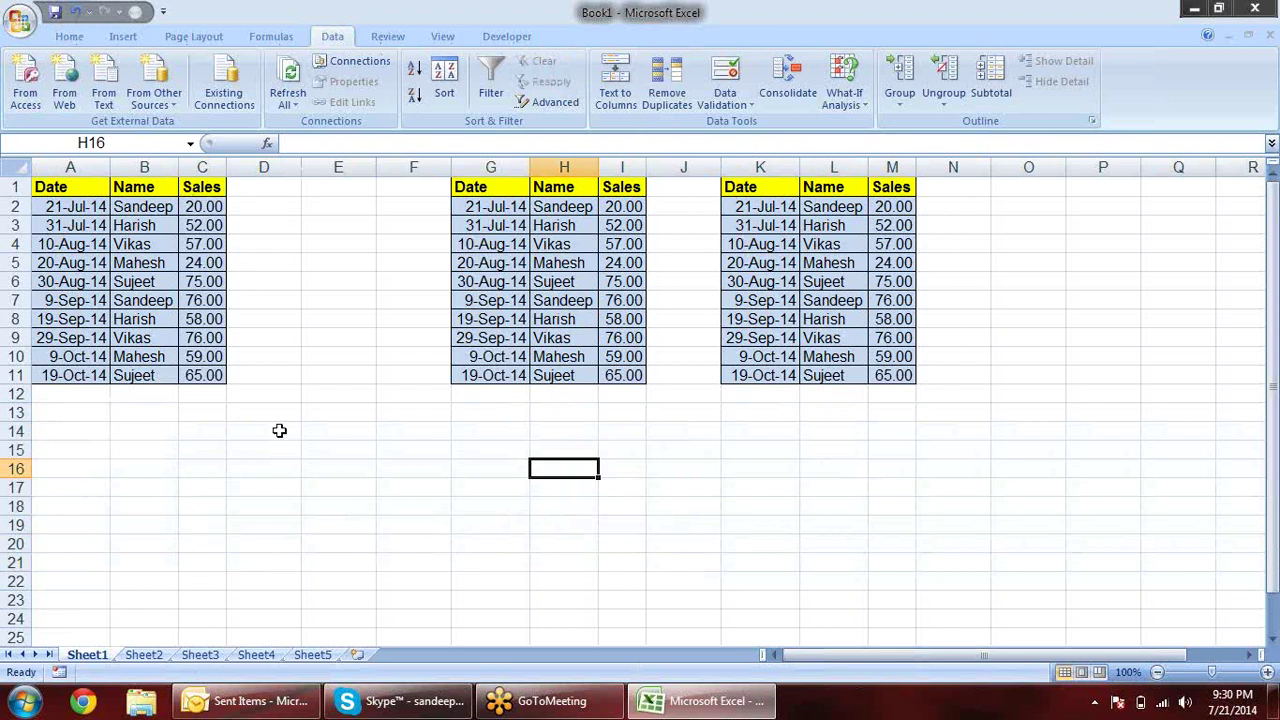
# Copy the Sales column C1:C11 and select A14
pyautogui.moveTo(205, 186); pyautogui.dragTo(203, 376)
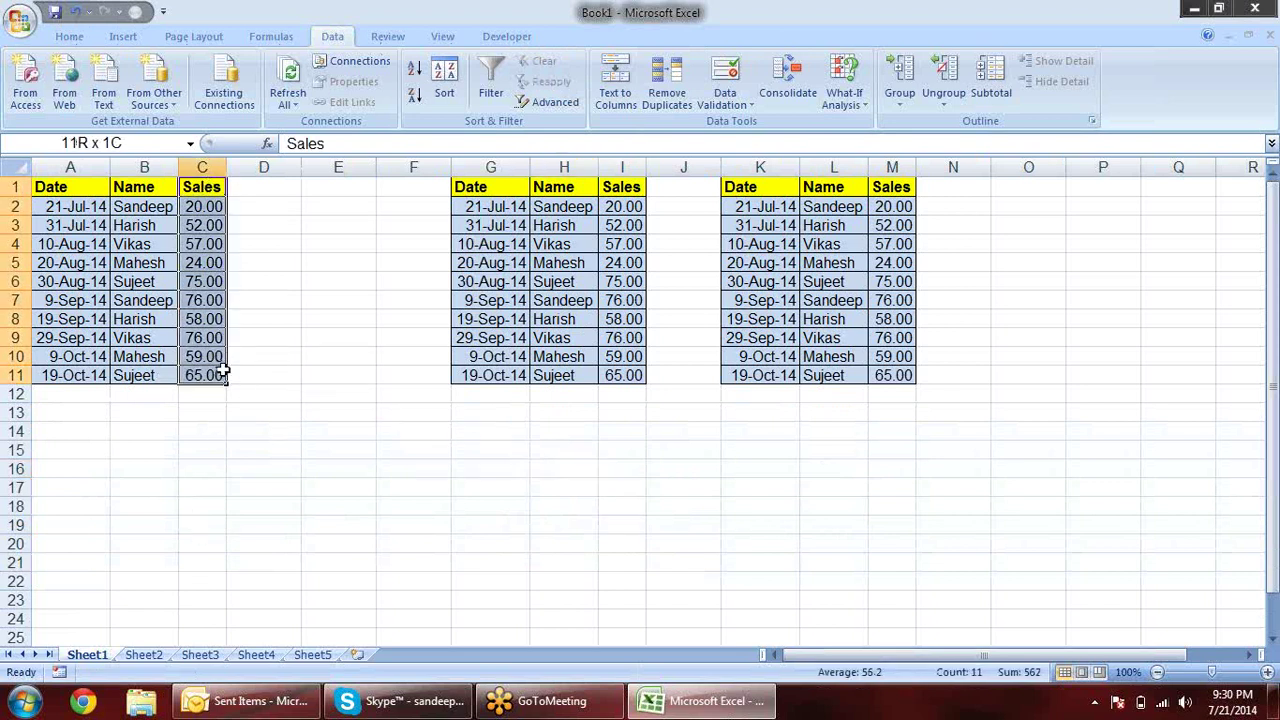
pyautogui.hotkey('ctrl', 'c')
pyautogui.click(80, 432)
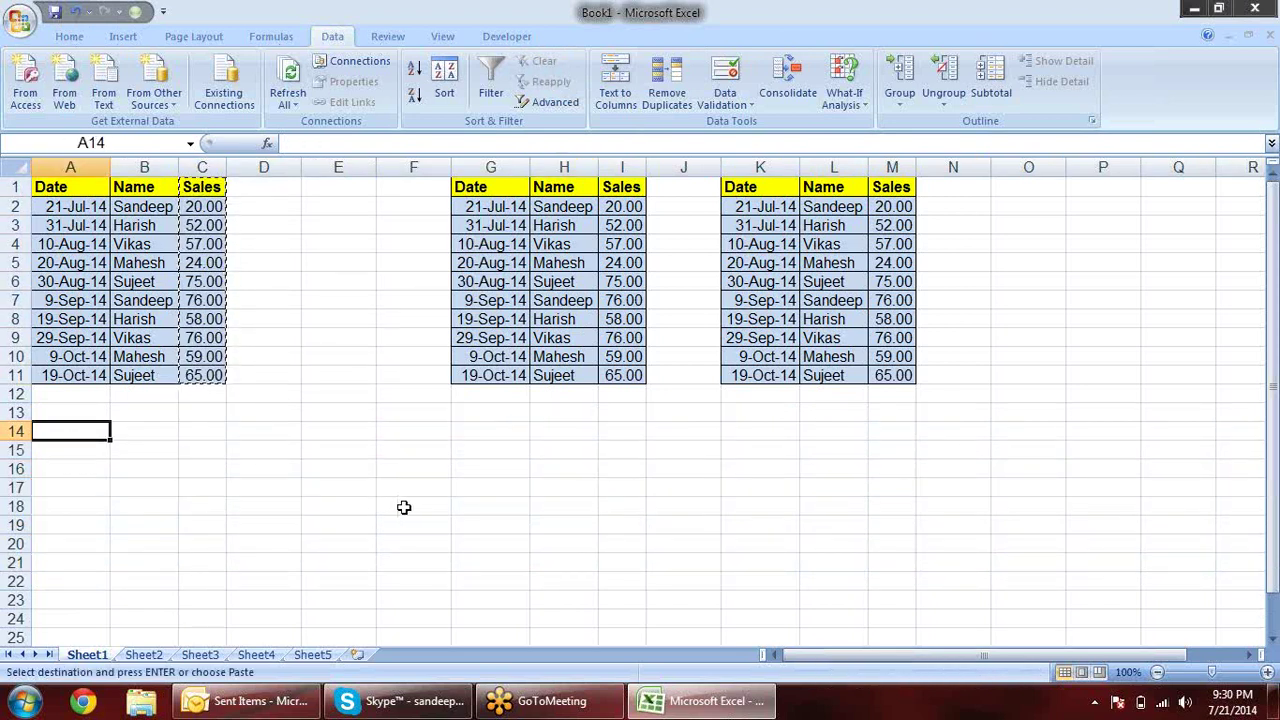
# Paste the Sales column into A14:A24
pyautogui.hotkey('ctrl', 'v')
pyautogui.scroll(-2, 205, 405)
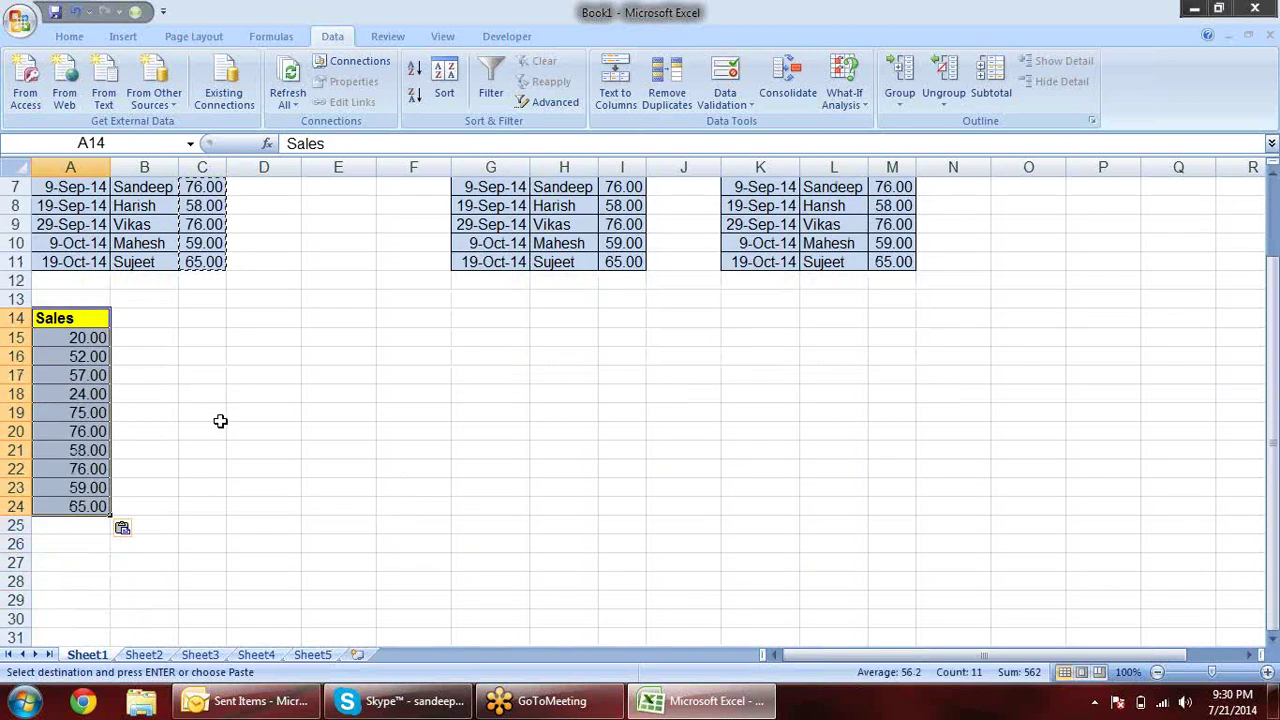
pyautogui.scroll(-2, 220, 418)
# Enter helper numbers 13, 13, 45, 45, 23, 25 in B15, B17, B18, B21, B22 and B24
pyautogui.click(141, 223)
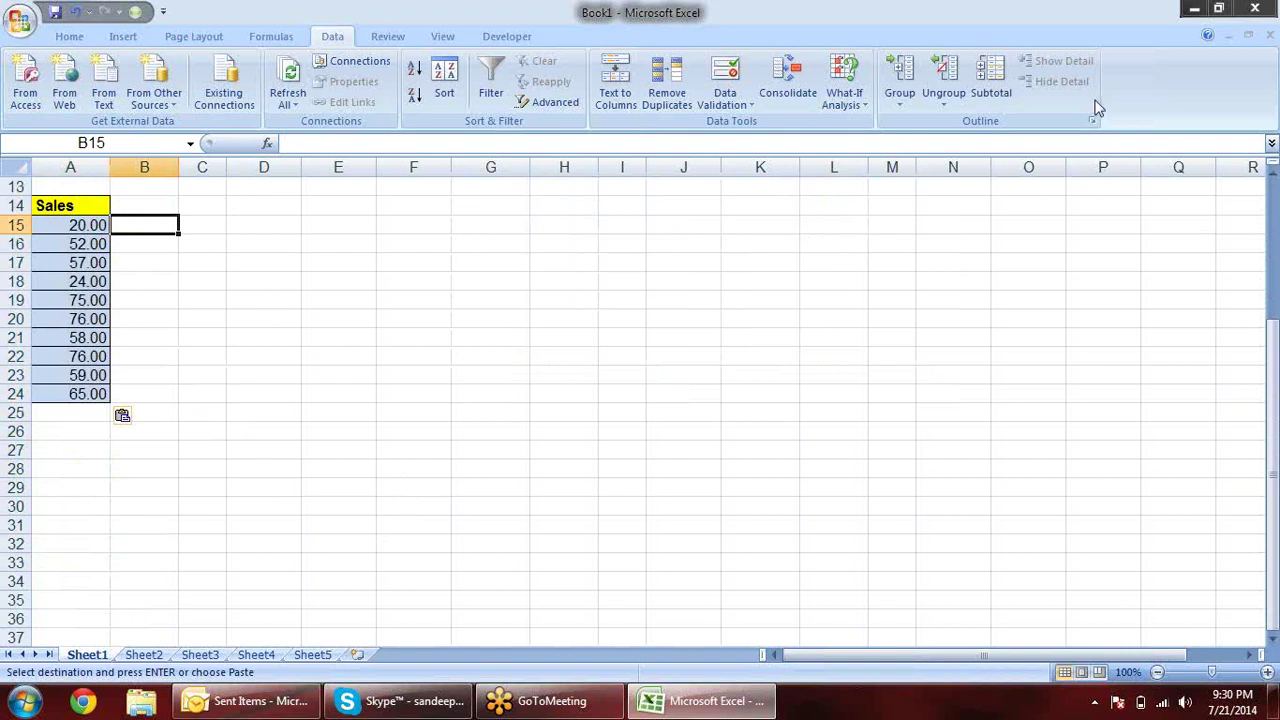
pyautogui.write('13')
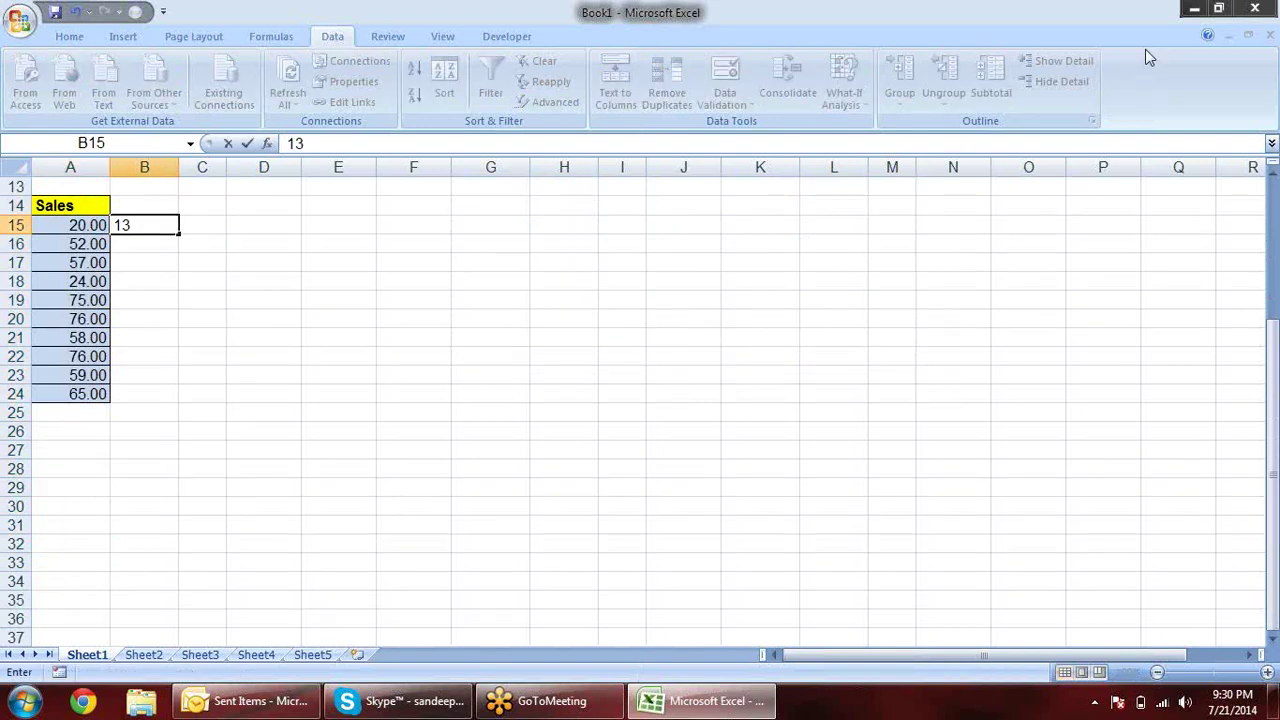
pyautogui.press('Return')
pyautogui.press('Return')
pyautogui.write('13')
pyautogui.press('Return')
pyautogui.write('45')
pyautogui.press('Return')
pyautogui.press('Return')
pyautogui.press('Return')
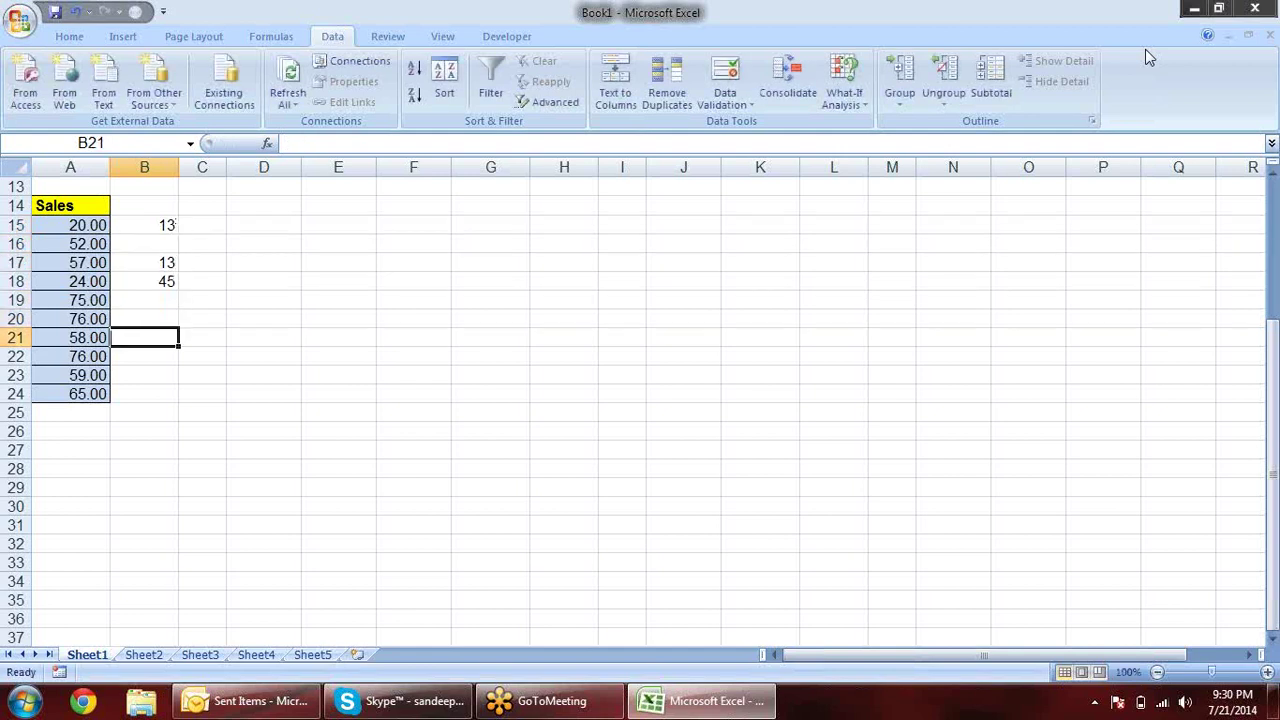
pyautogui.write('45')
pyautogui.press('Return')
pyautogui.write('23')
pyautogui.press('Return')
pyautogui.press('Return')
pyautogui.write('25')
pyautogui.press('Return')
pyautogui.press('Up')
pyautogui.press('Up')
pyautogui.press('Up')
pyautogui.press('Up')
pyautogui.press('Up')
pyautogui.press('Up')
pyautogui.press('Up')
pyautogui.press('Up')
pyautogui.press('Up')
pyautogui.press('Up')
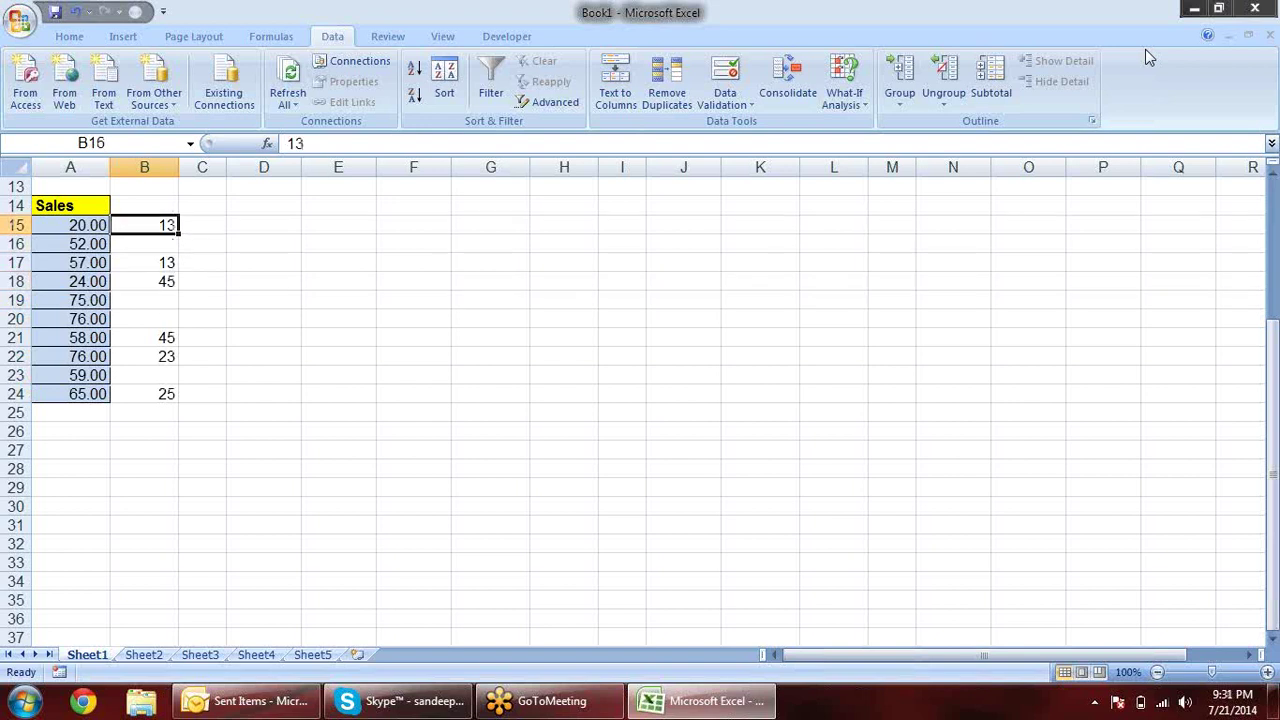
pyautogui.press('Right')
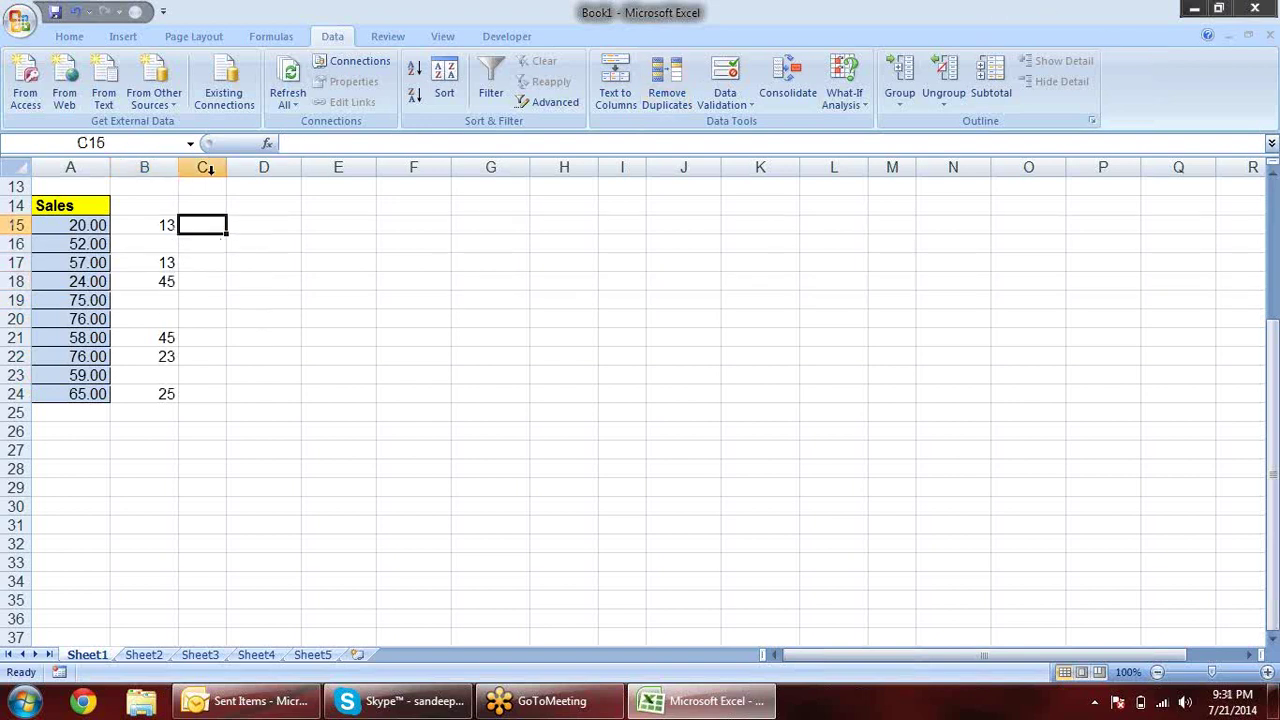
# Widen column C, then abandon a first attempt at a formula in C15
pyautogui.moveTo(224, 167); pyautogui.dragTo(263, 170)
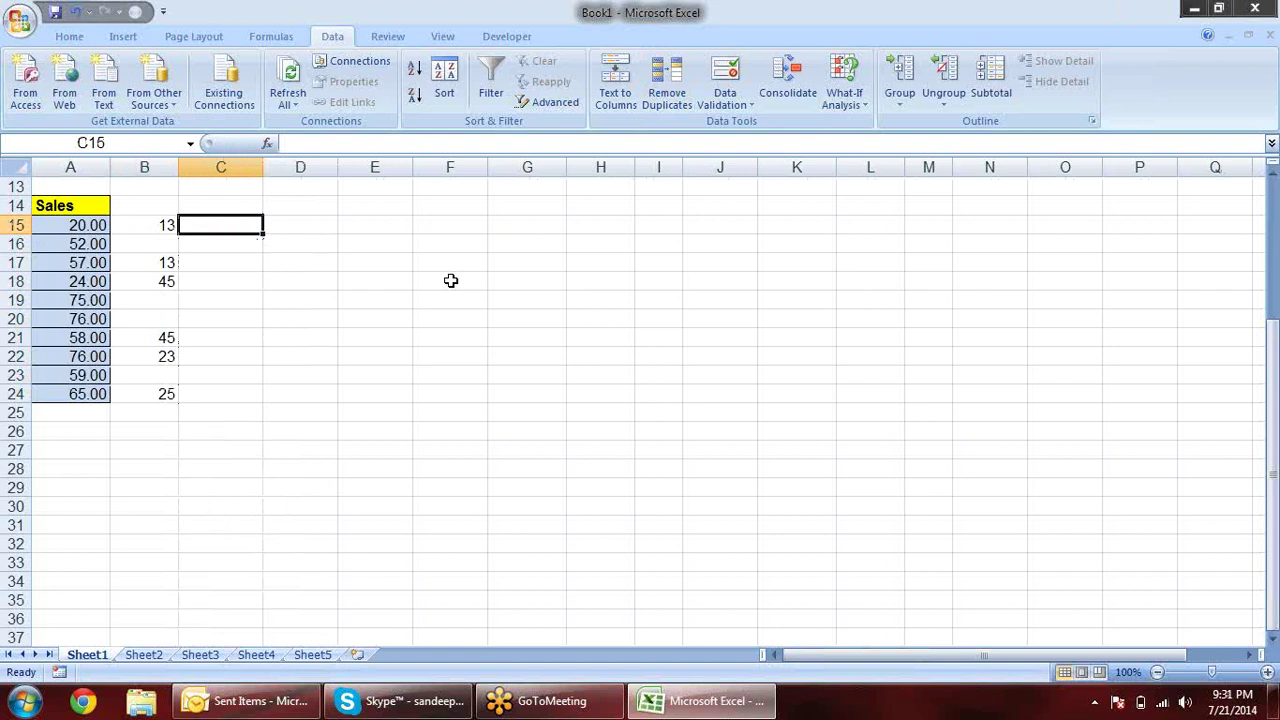
pyautogui.write('=')
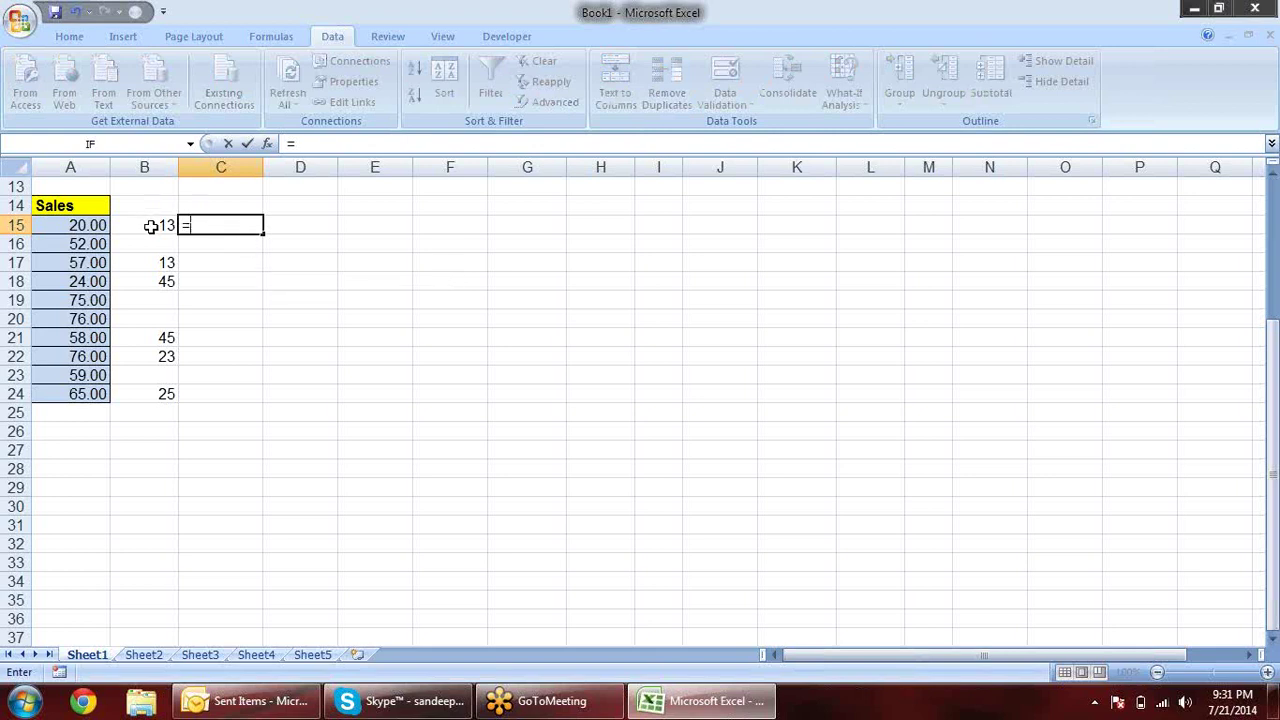
pyautogui.press('Escape')
pyautogui.moveTo(150, 225); pyautogui.dragTo(160, 393)
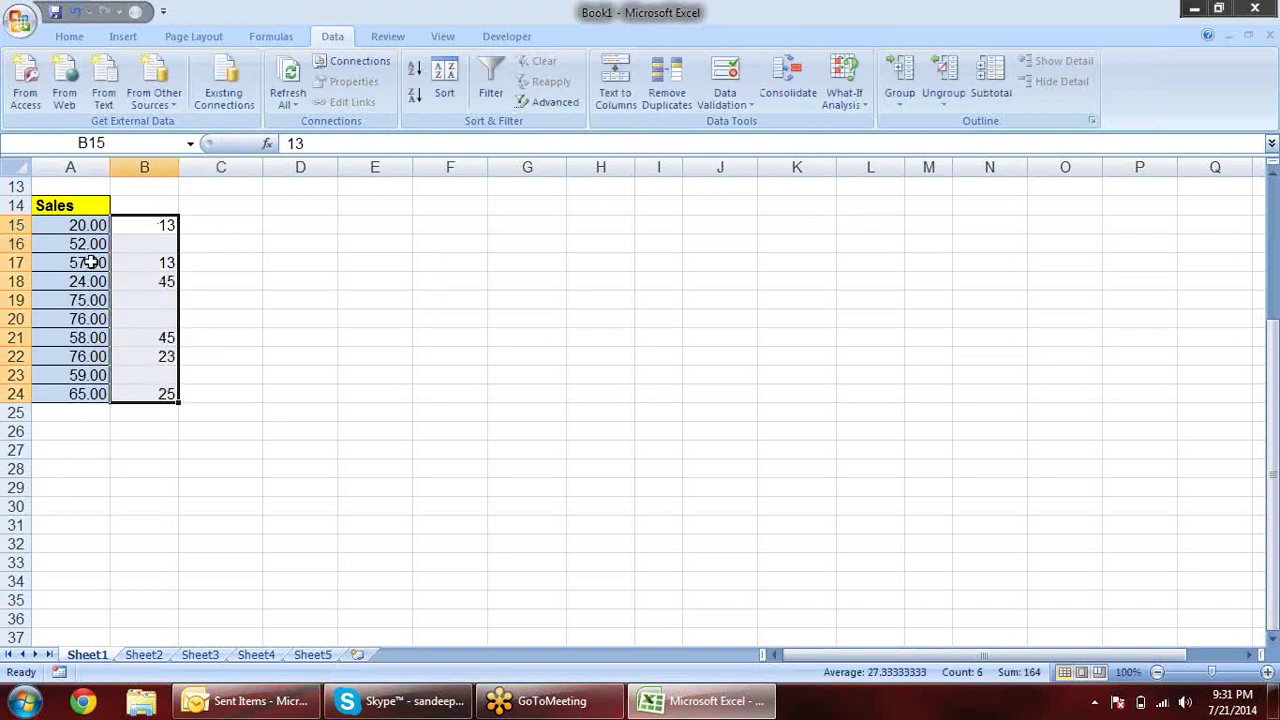
pyautogui.click(78, 230)
# Enter =A15+B15 in C15 and fill it down to C24, giving 33.00 through 90.00
pyautogui.click(200, 230)
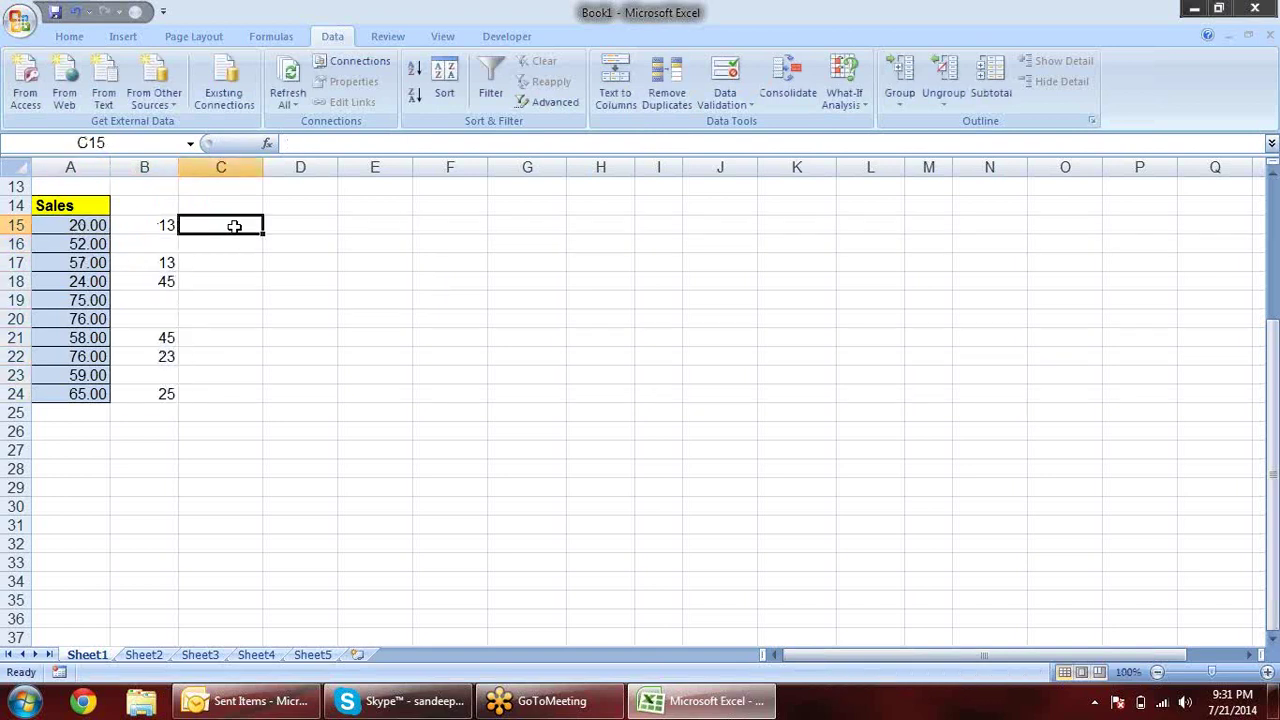
pyautogui.write('=')
pyautogui.press('Left')
pyautogui.press('Left')
pyautogui.write('+')
pyautogui.press('Left')
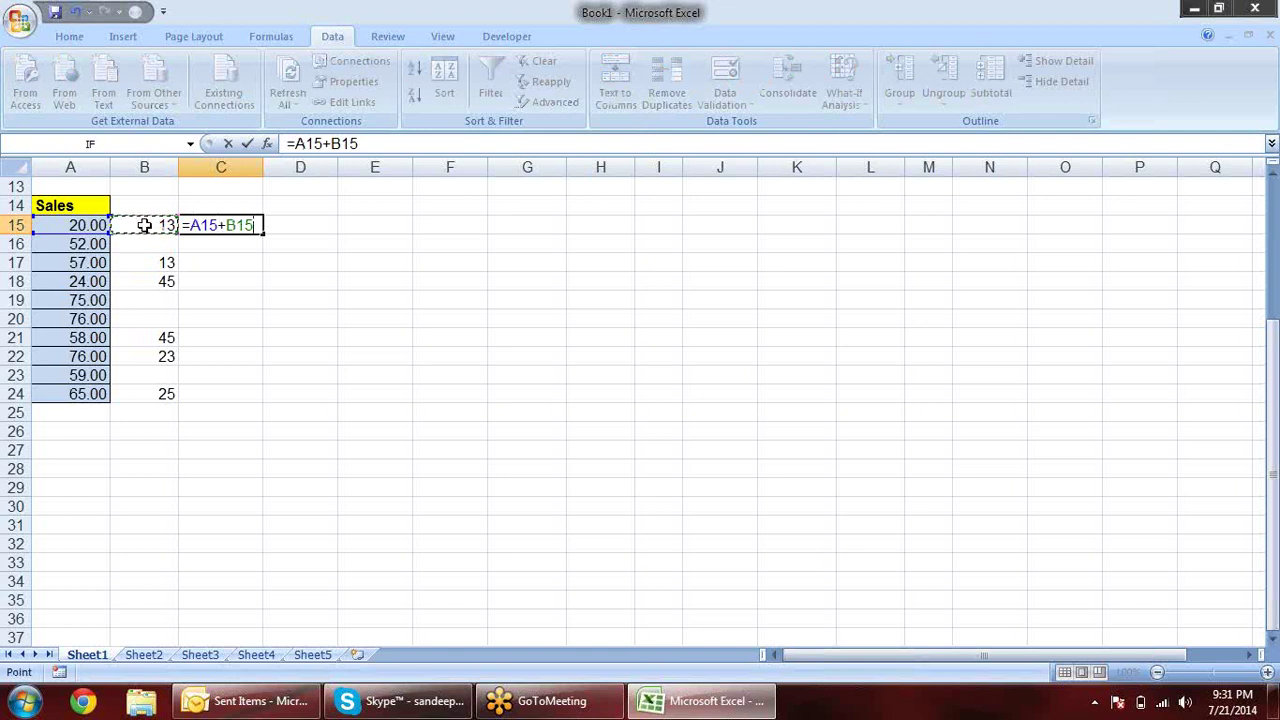
pyautogui.press('Return')
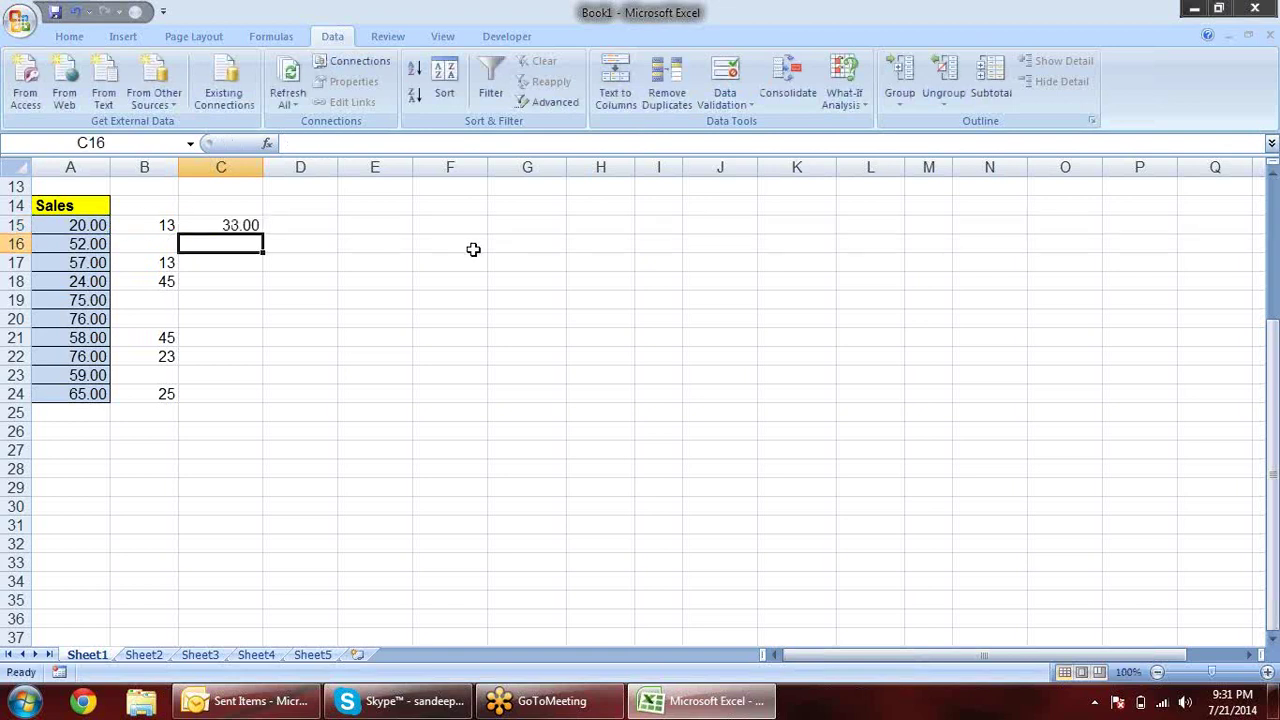
pyautogui.click(248, 226)
pyautogui.moveTo(264, 231); pyautogui.dragTo(268, 401)
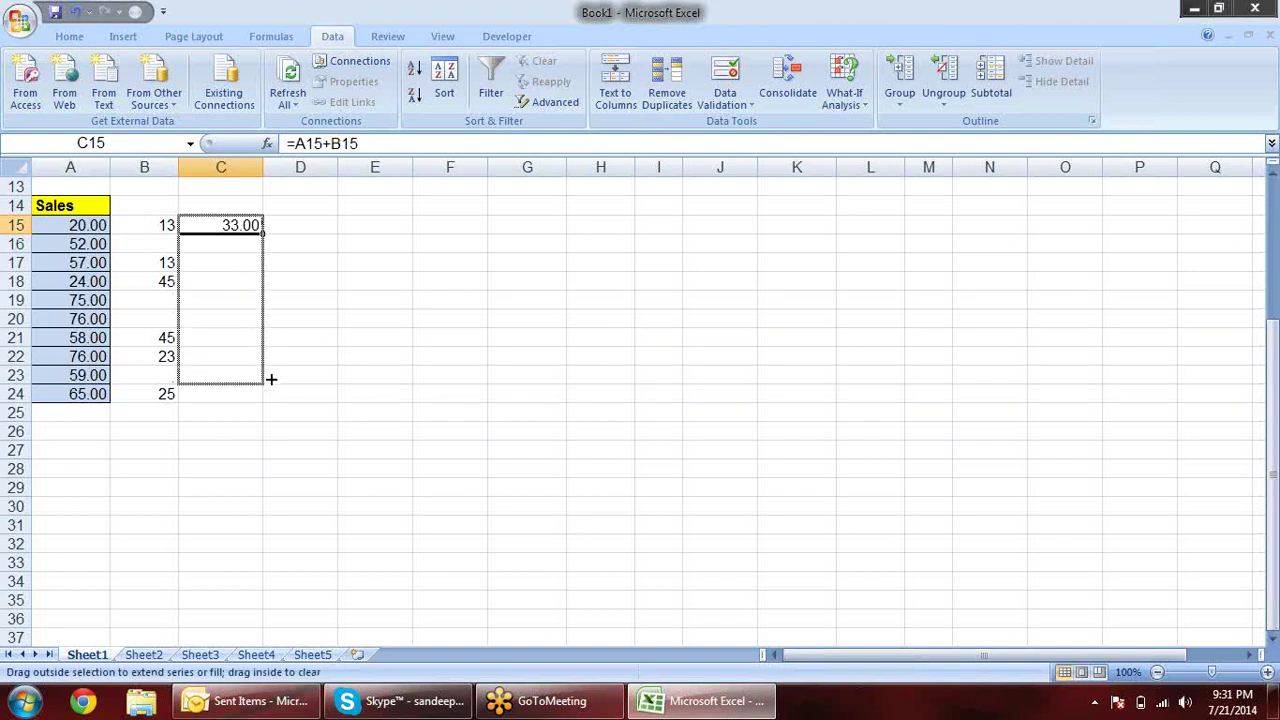
pyautogui.click(167, 248)
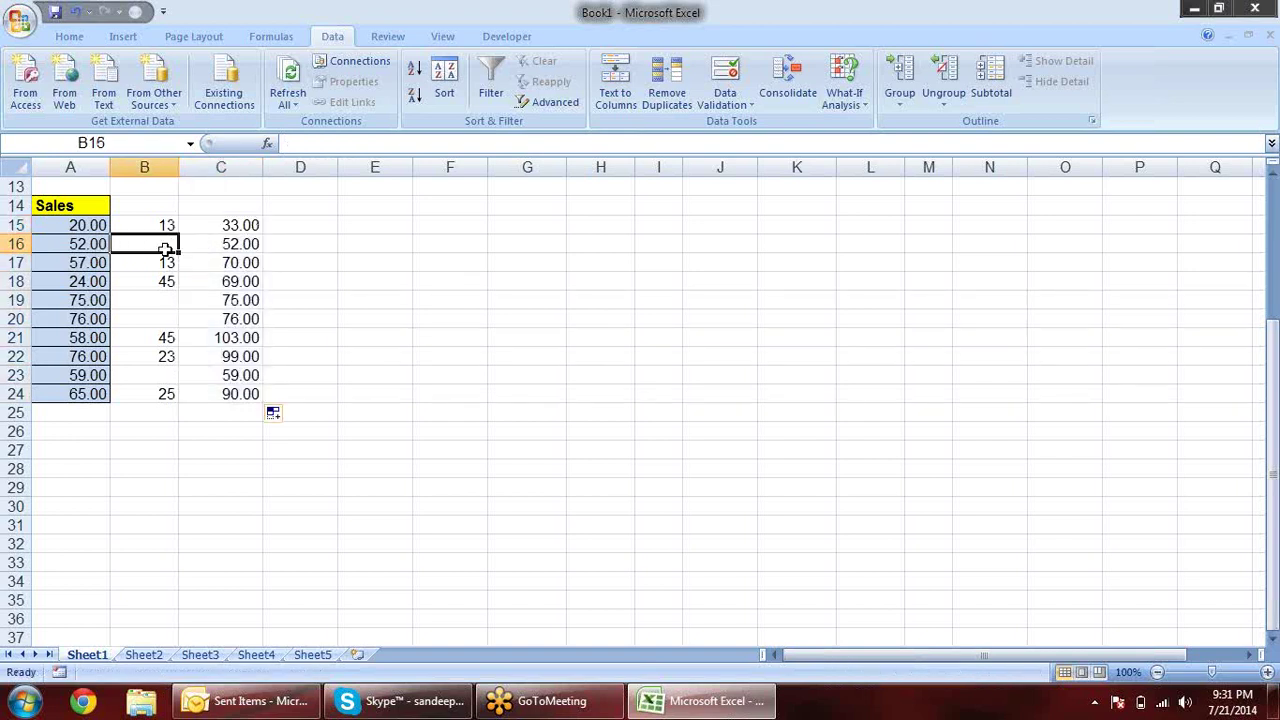
# Copy the sums in C15:C24 and paste them as values into A15:A24
pyautogui.click(243, 246)
pyautogui.moveTo(229, 223); pyautogui.dragTo(262, 392)
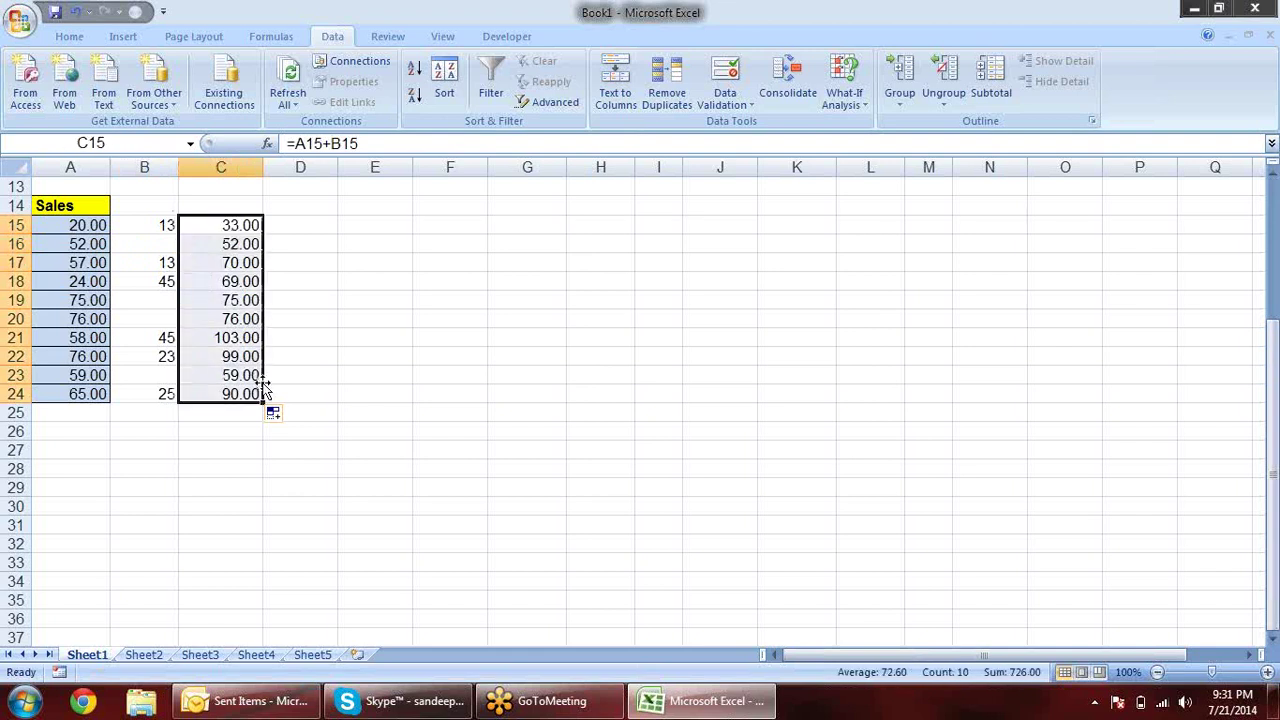
pyautogui.hotkey('ctrl', 'c')
pyautogui.click(86, 228)
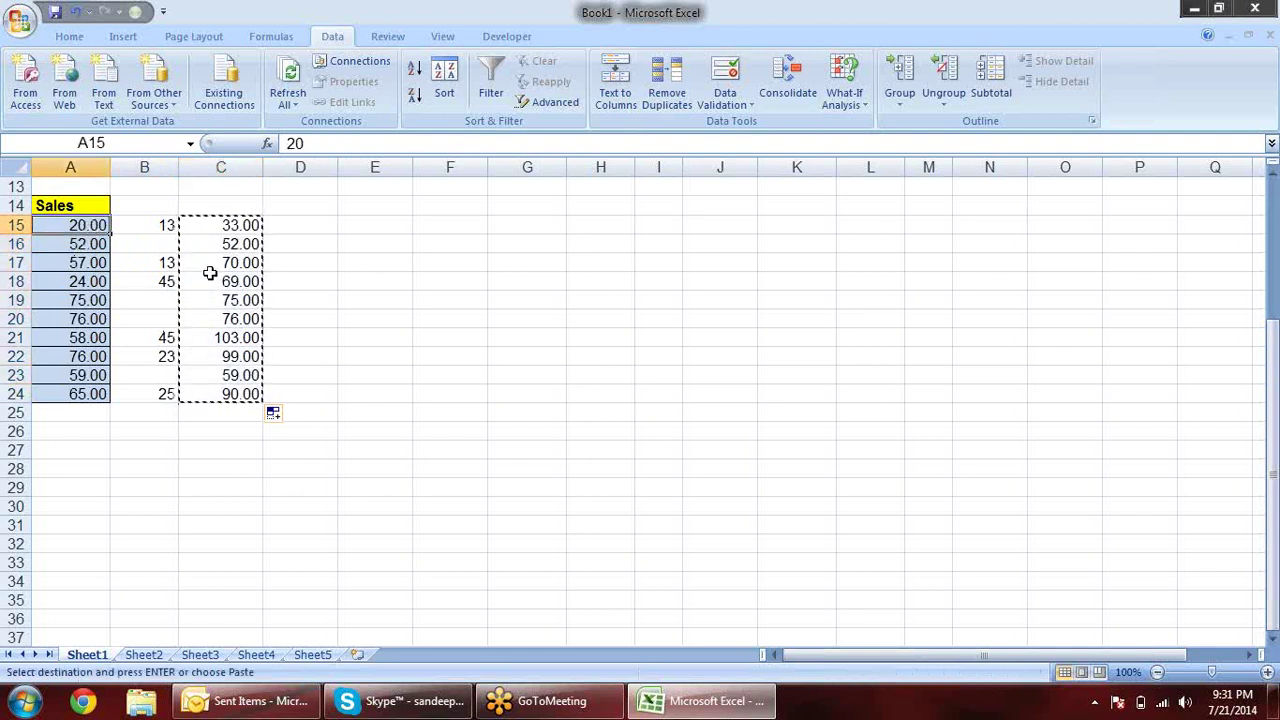
pyautogui.hotkey('alt', 'e')
pyautogui.press('s')
pyautogui.press('v')
pyautogui.click(886, 557)
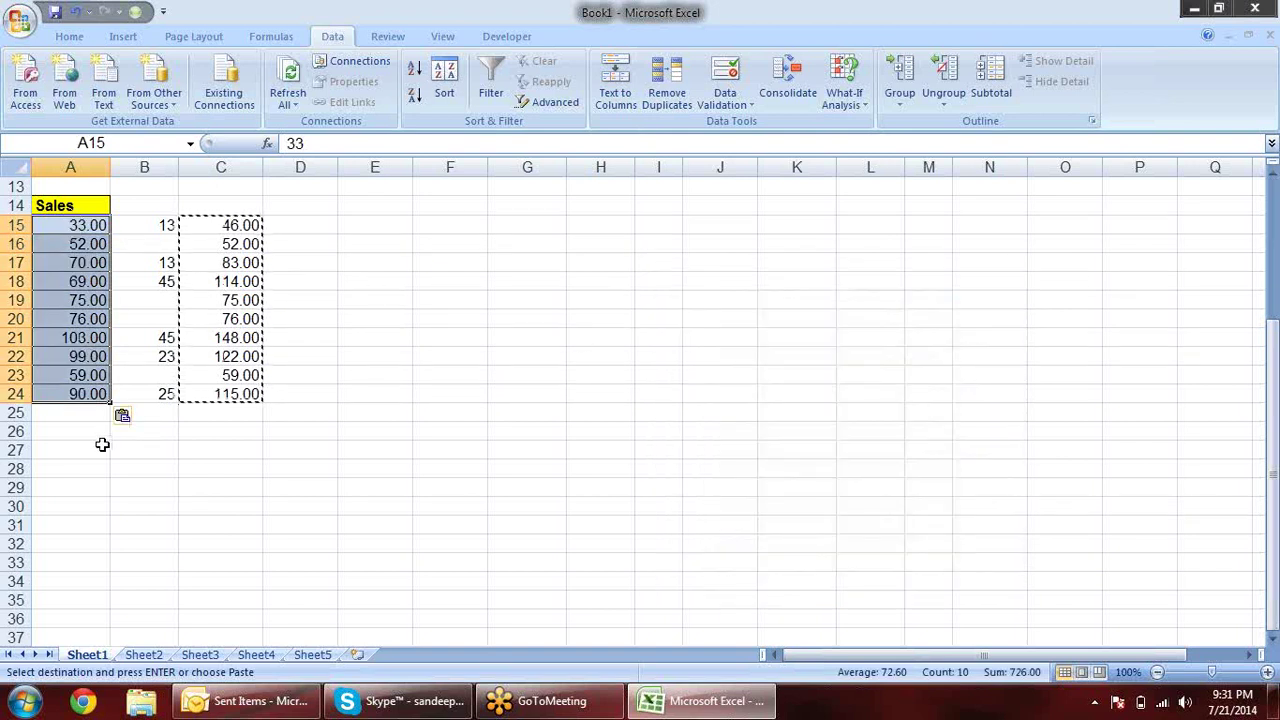
pyautogui.click(431, 437)
# Clear the formats and contents of C15:C24 so column C is empty
pyautogui.rightClick(243, 170)
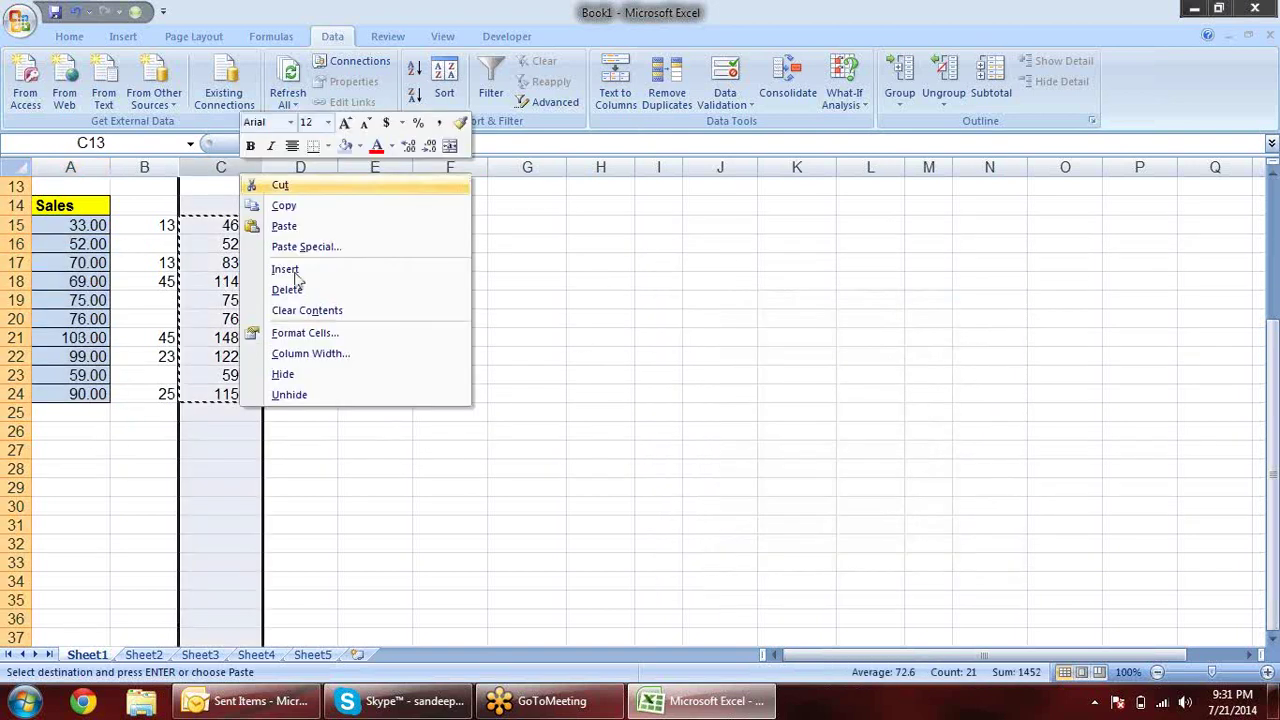
pyautogui.click(372, 262)
pyautogui.moveTo(250, 230); pyautogui.dragTo(255, 398)
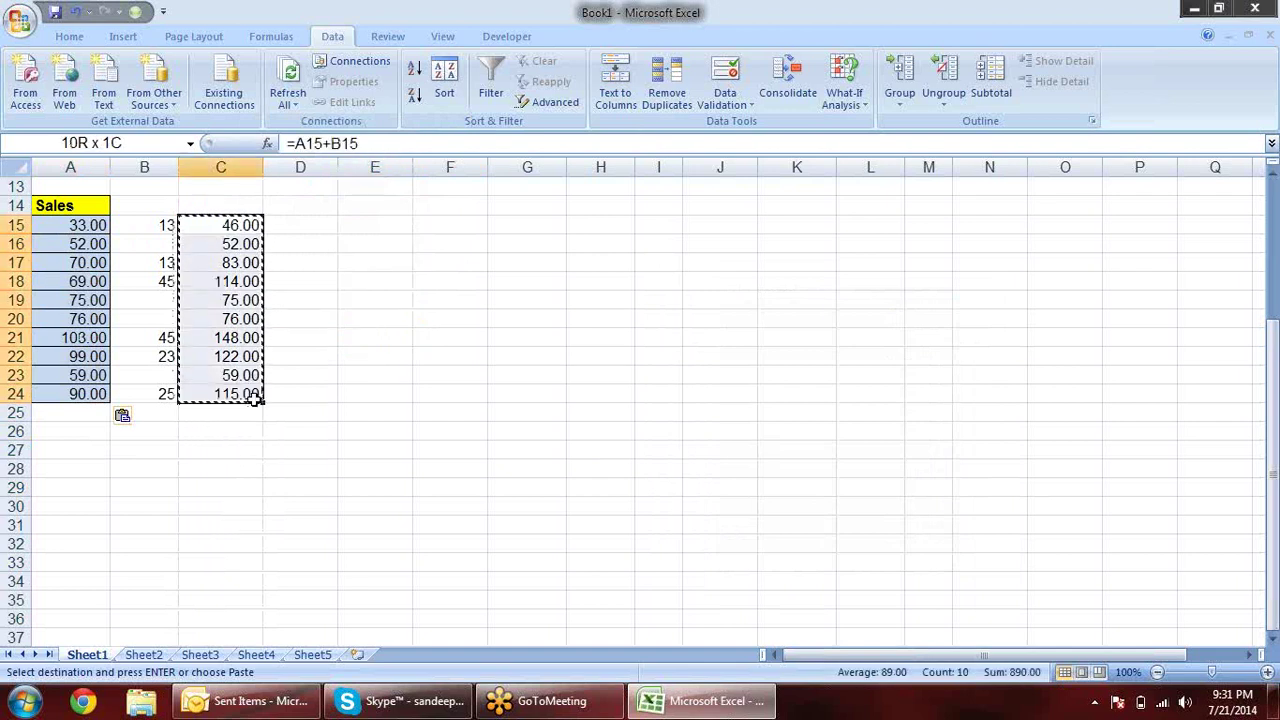
pyautogui.hotkey('alt', 'e')
pyautogui.press('a')
pyautogui.press('f')
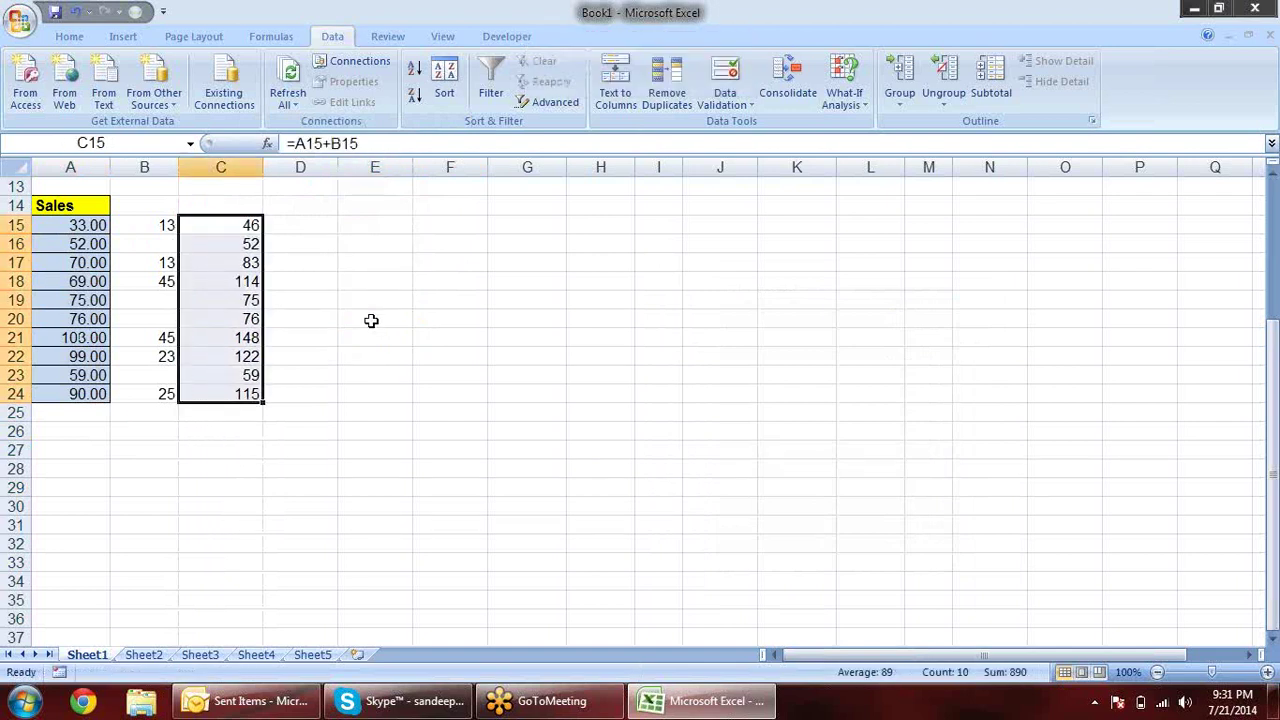
pyautogui.press('Delete')
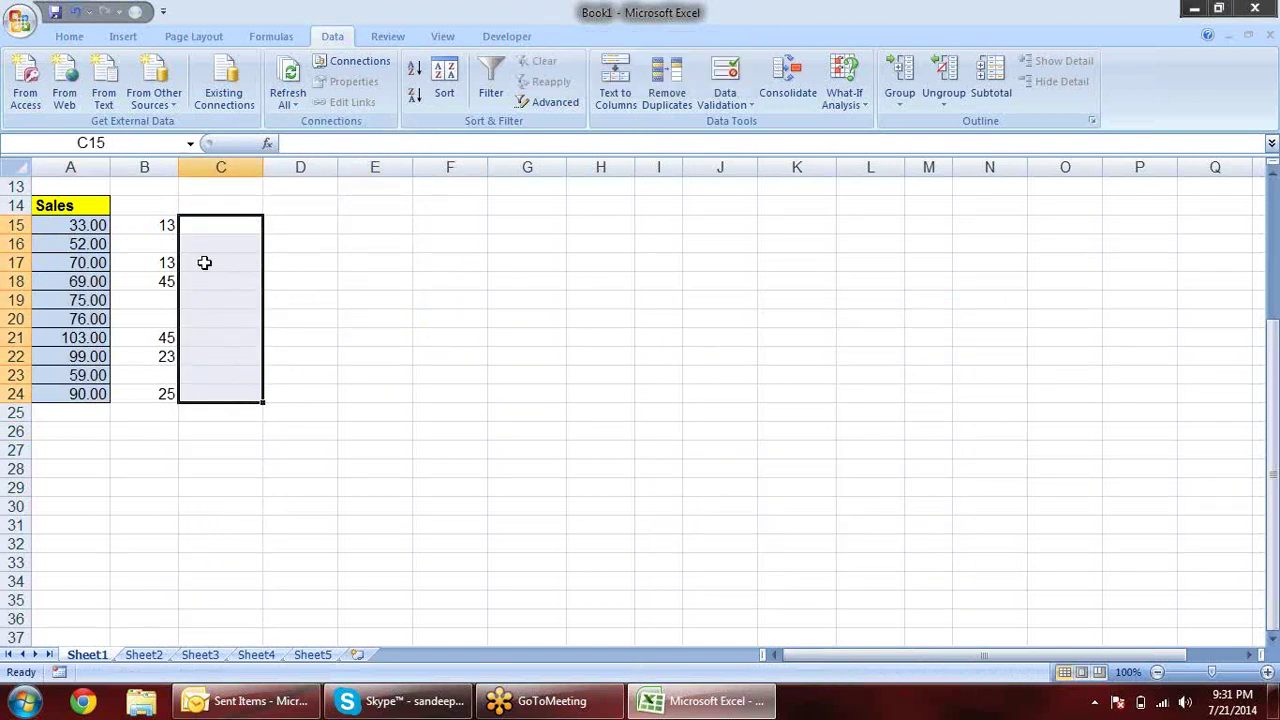
pyautogui.click(470, 297)
# Copy B15:B24 and Paste Special it onto A15:A24 with the Add operation
pyautogui.moveTo(155, 228); pyautogui.dragTo(163, 397)
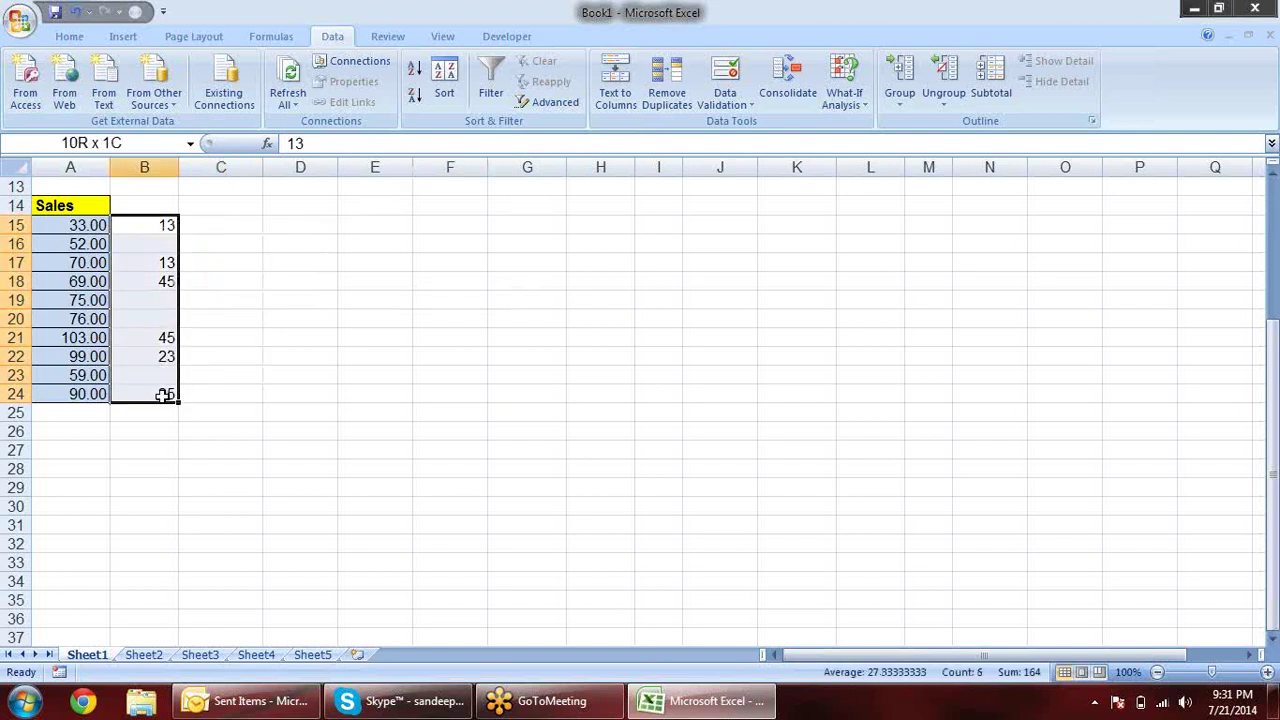
pyautogui.hotkey('ctrl', 'c')
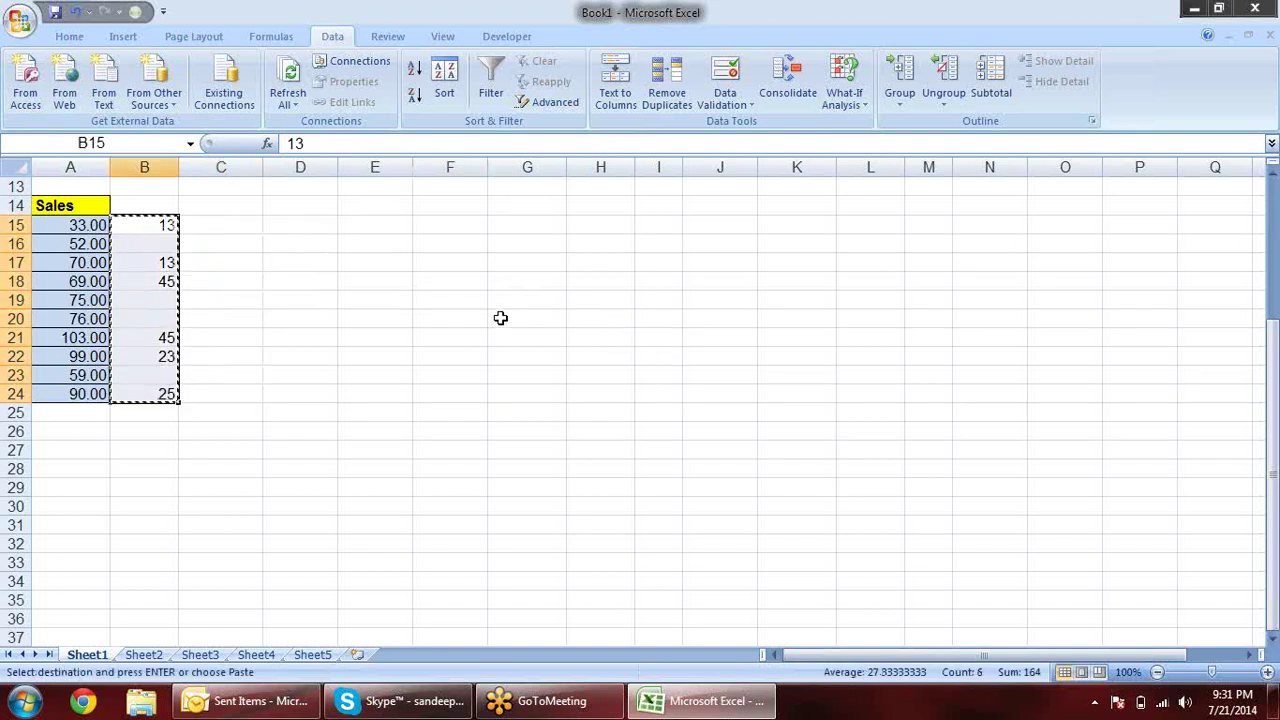
pyautogui.moveTo(85, 228); pyautogui.dragTo(78, 394)
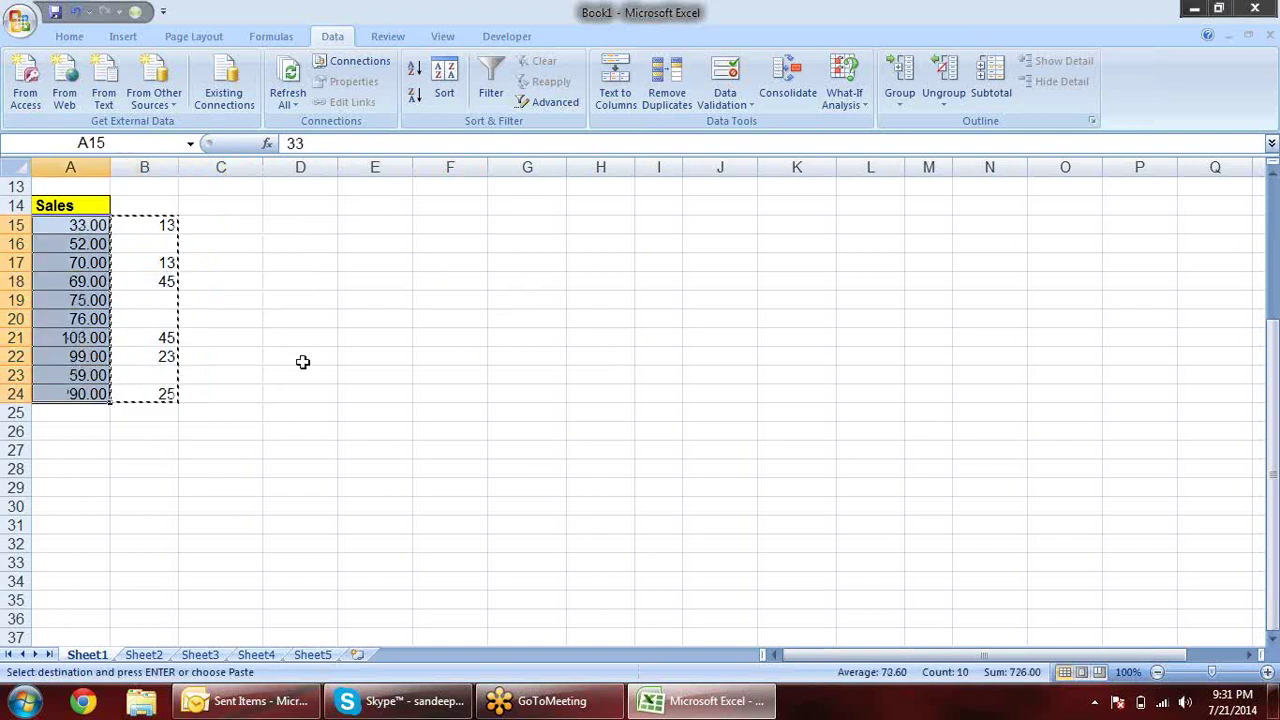
pyautogui.hotkey('ctrl', 'alt', 'v')
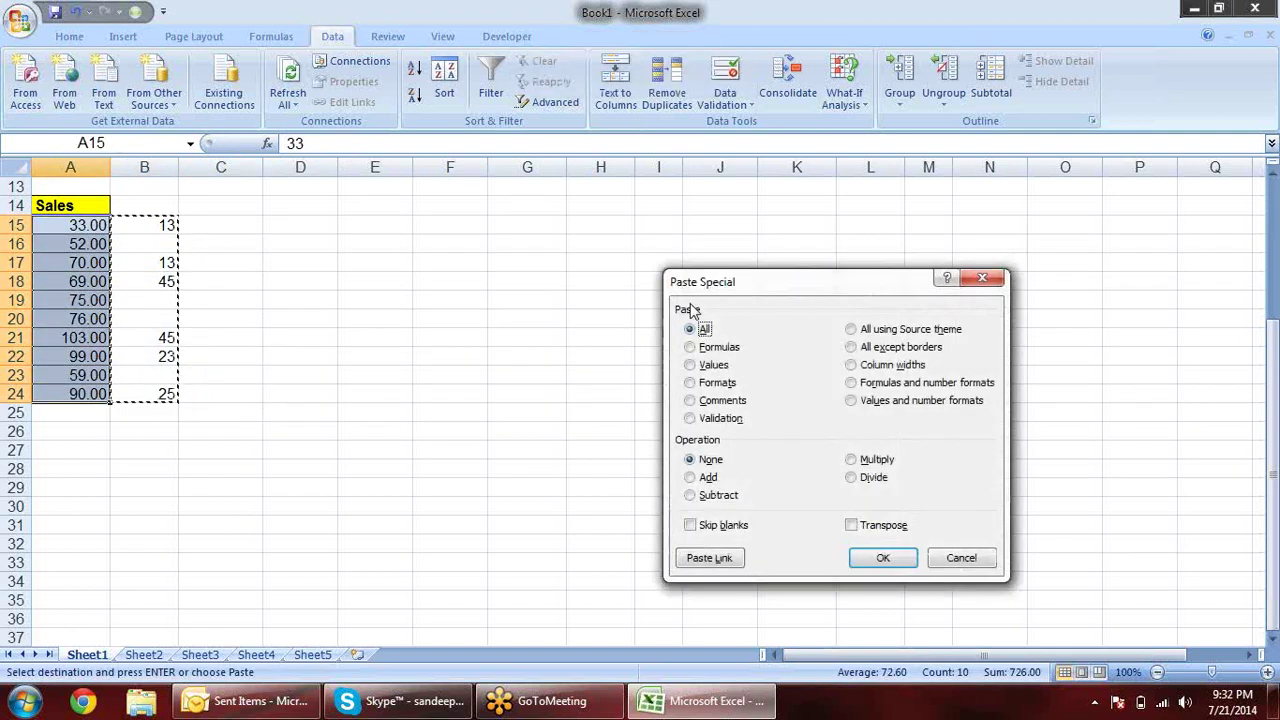
pyautogui.moveTo(751, 294); pyautogui.dragTo(525, 184)
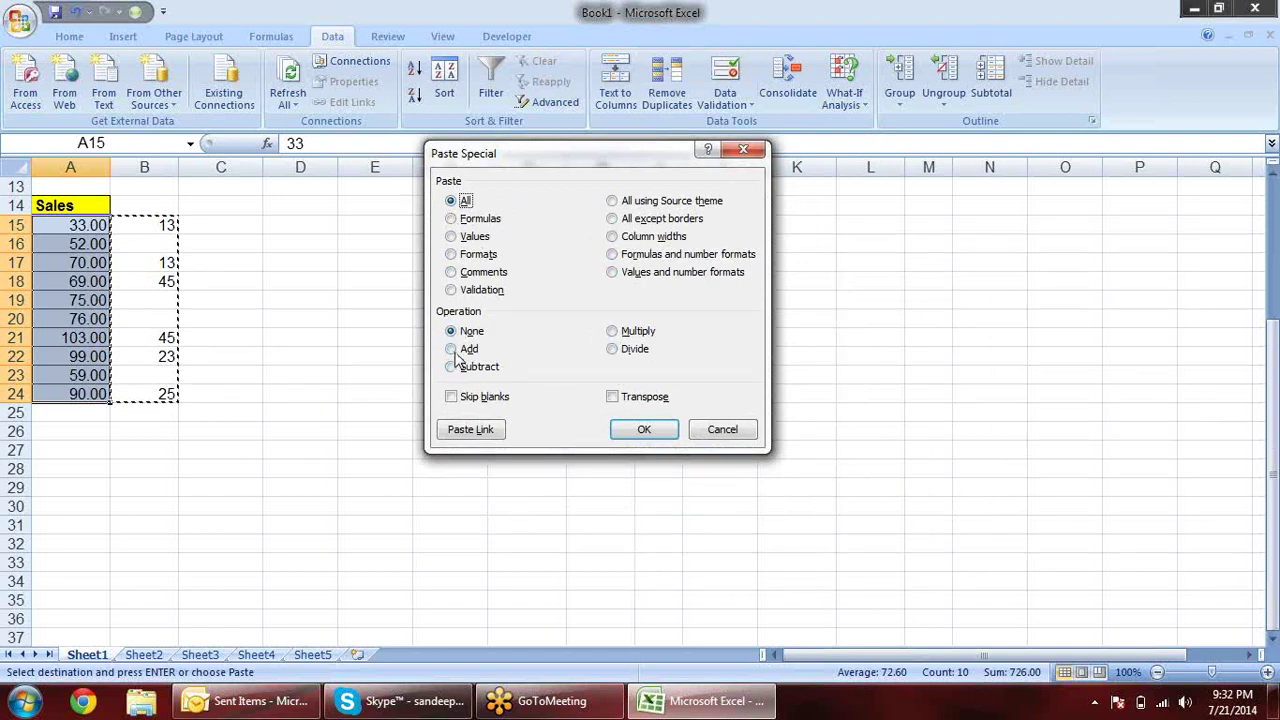
pyautogui.click(451, 349)
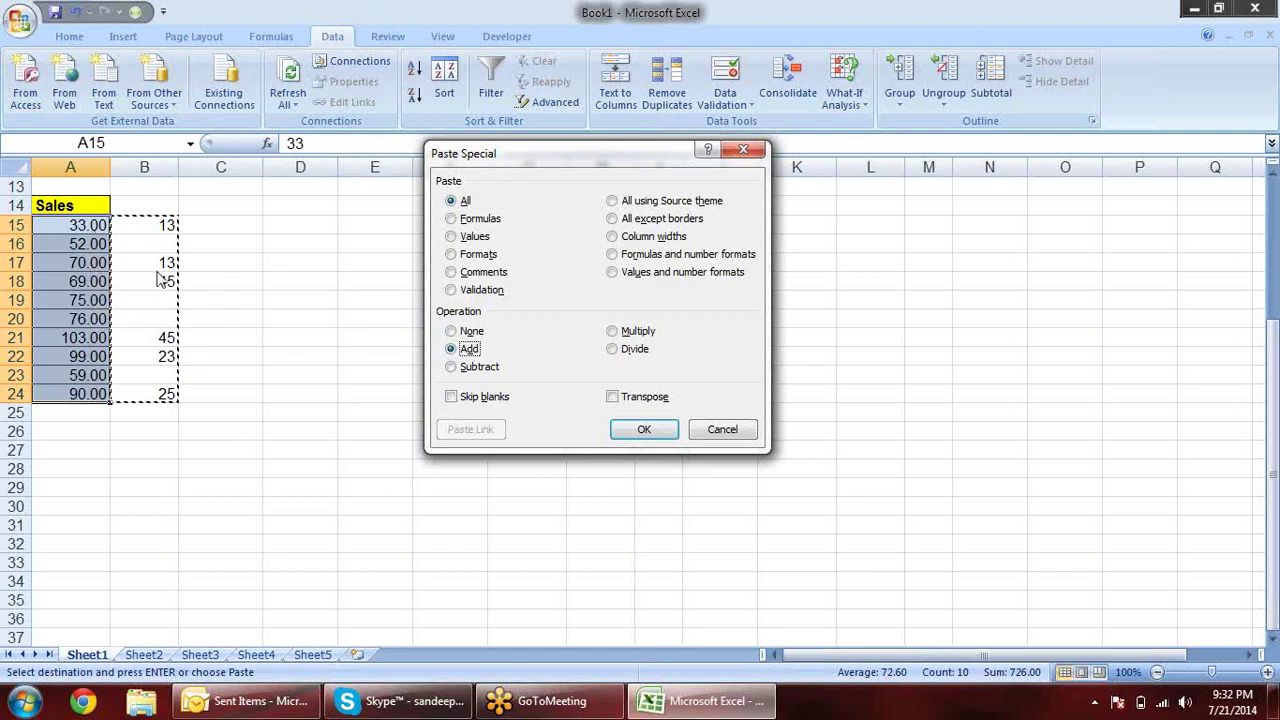
pyautogui.click(641, 429)
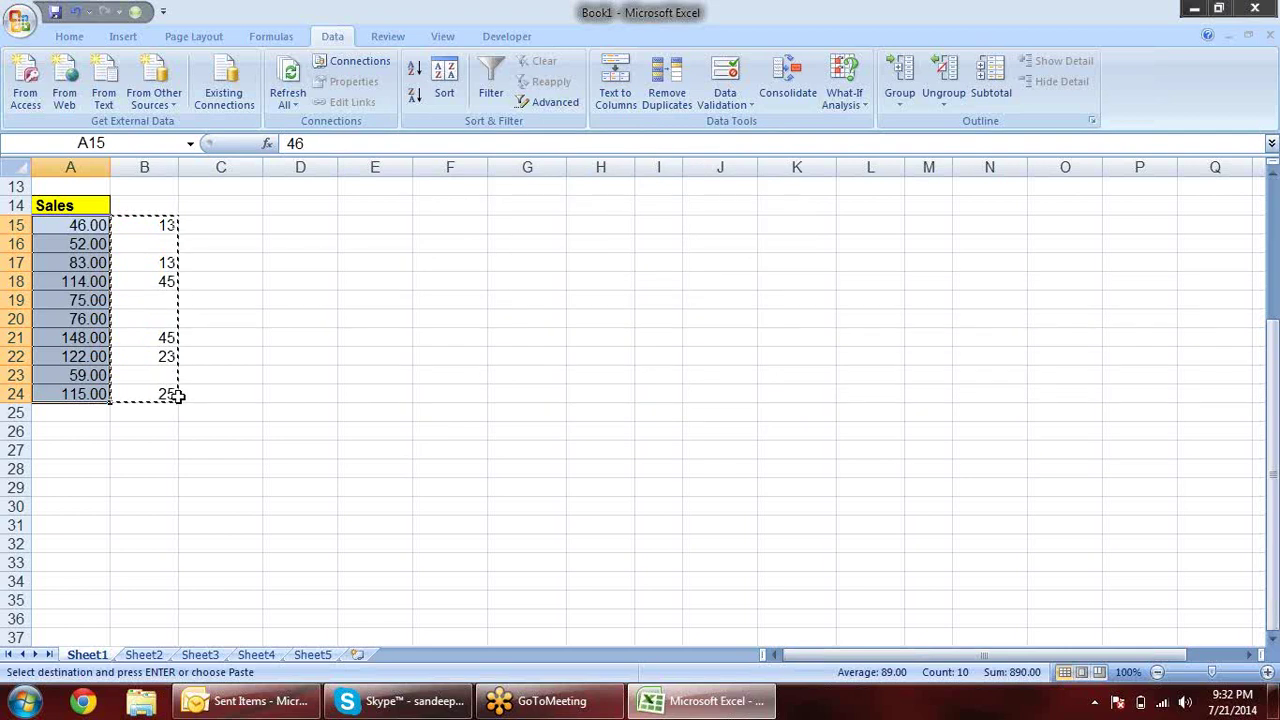
# Change the helper value in B15 from 13 to 45
pyautogui.press('Escape')
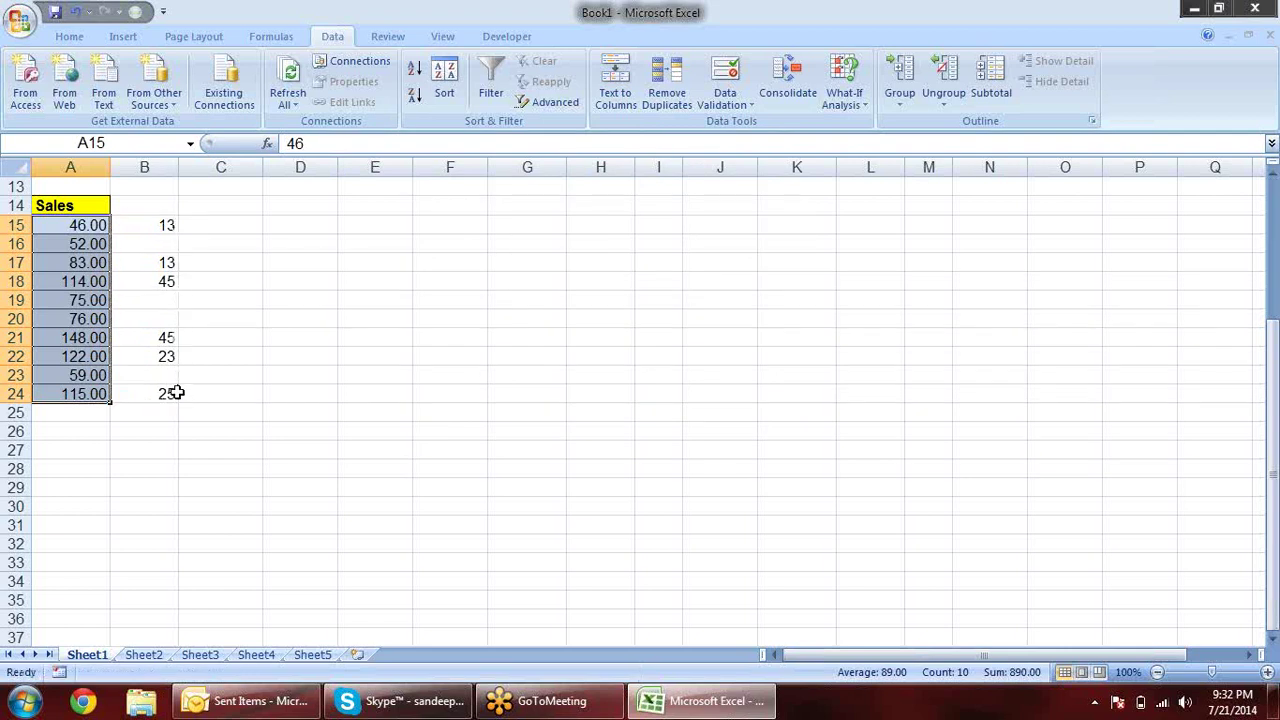
pyautogui.click(149, 224)
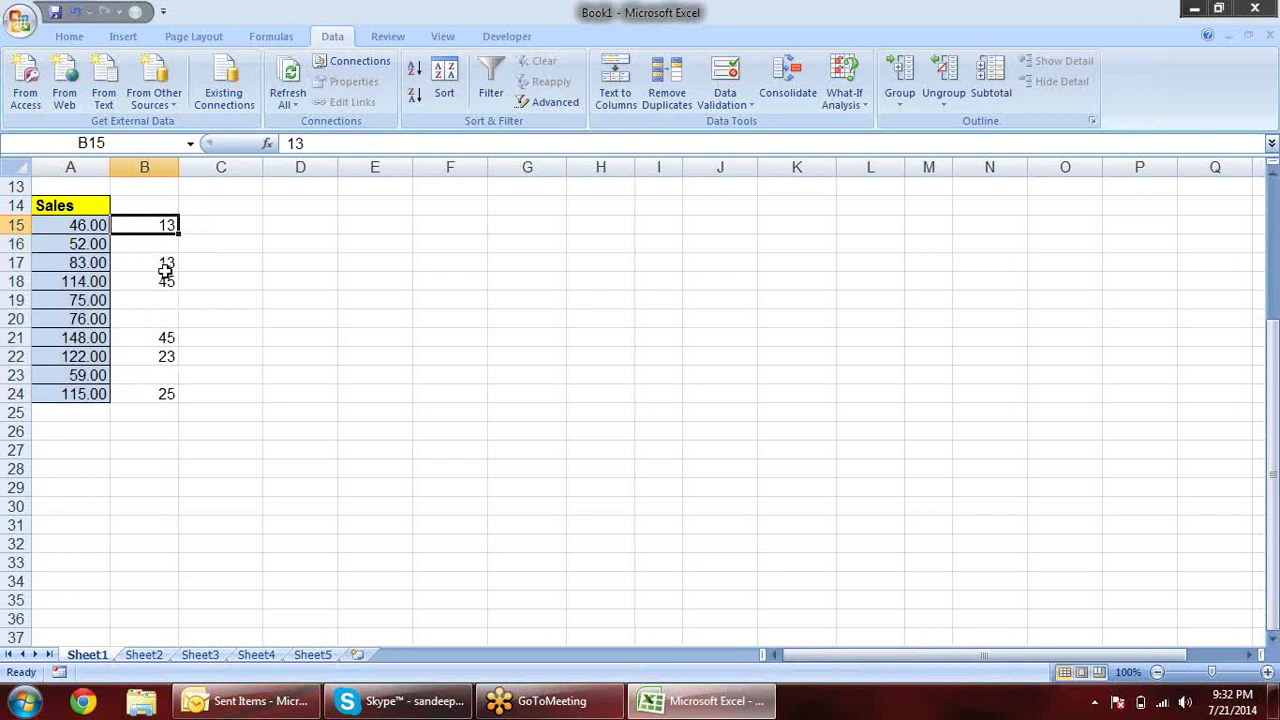
pyautogui.write('45')
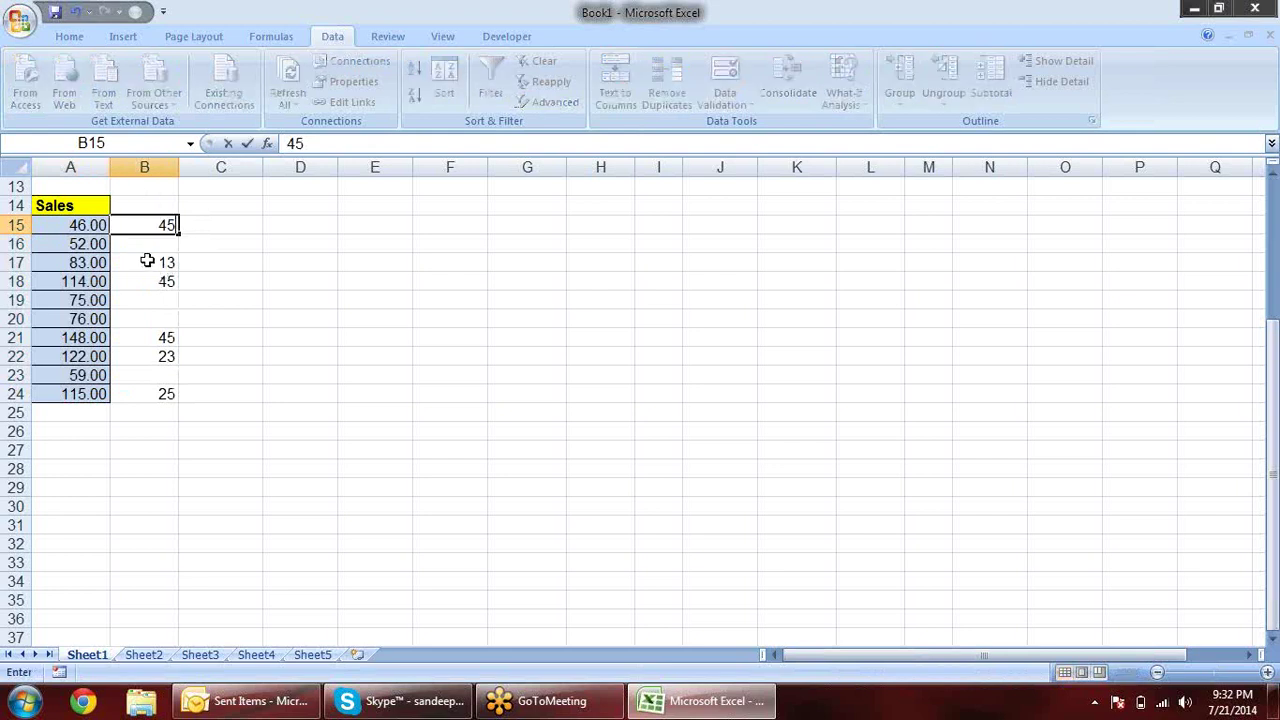
pyautogui.press('Return')
pyautogui.press('Return')
pyautogui.press('Return')
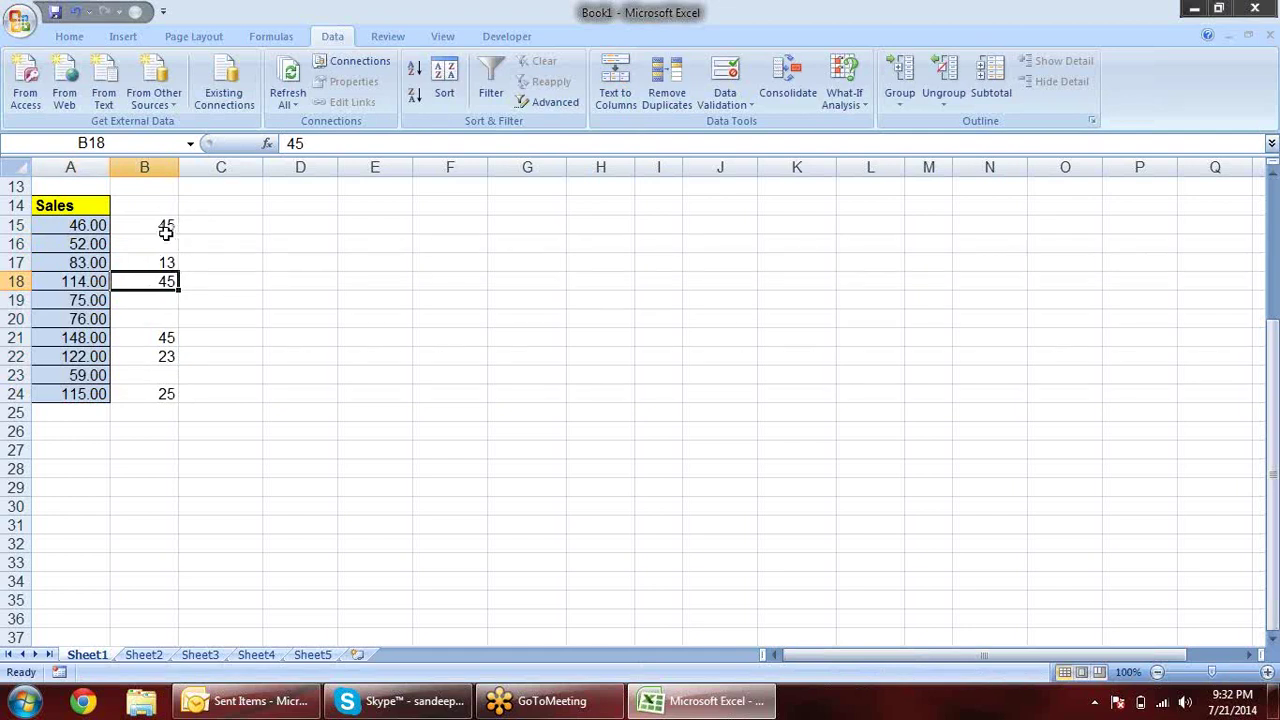
# Compare the summed Sales values in A15, A17 and A18 with their helper numbers
pyautogui.click(84, 229)
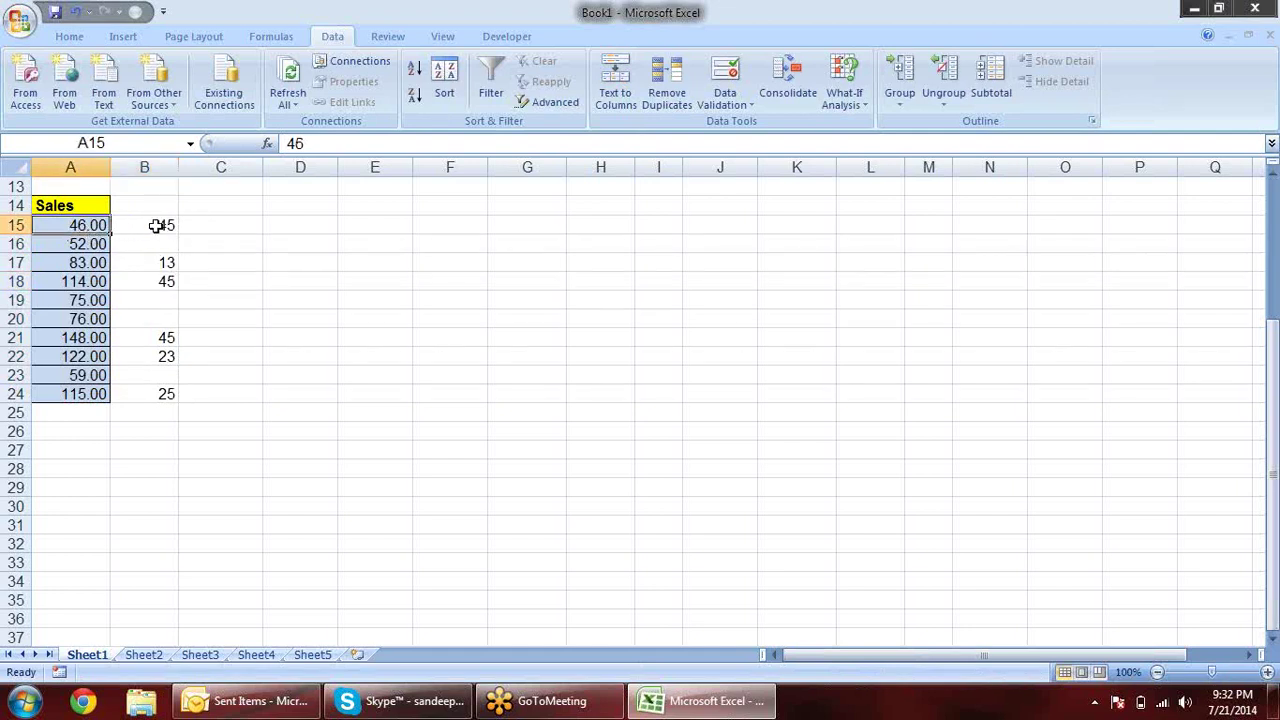
pyautogui.click(127, 225)
pyautogui.click(77, 228)
pyautogui.click(77, 262)
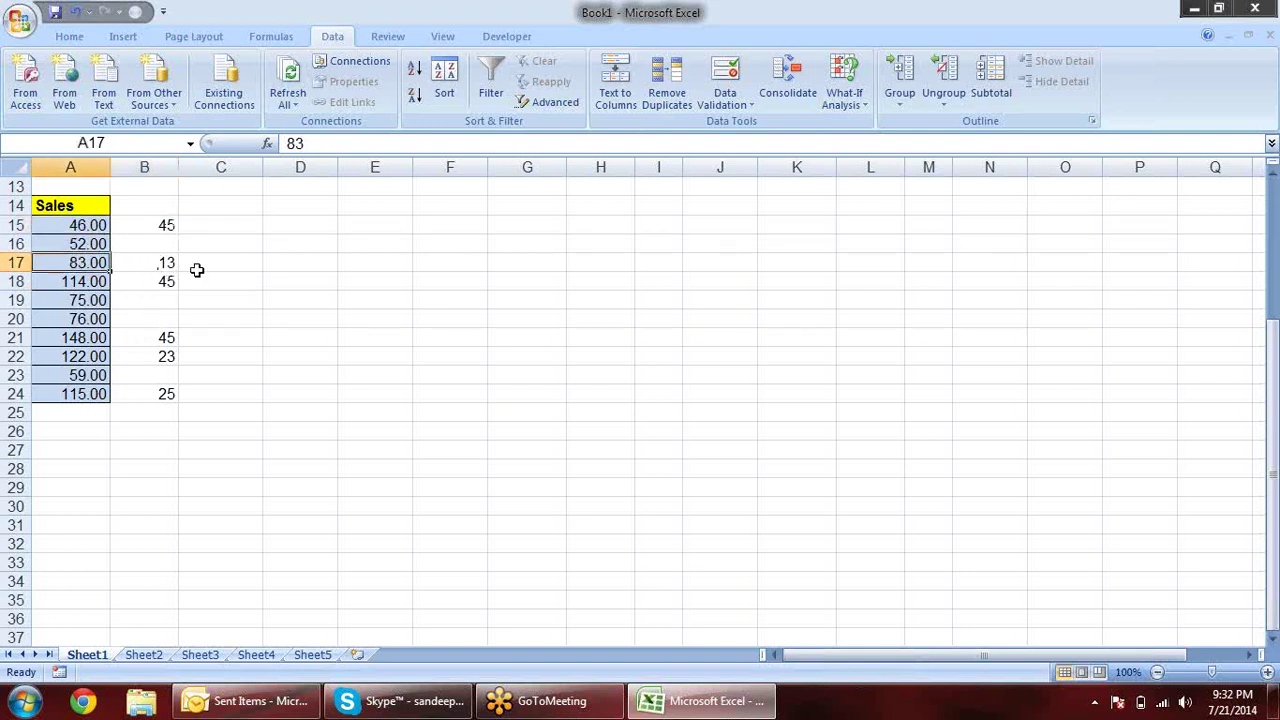
pyautogui.click(172, 261)
pyautogui.click(84, 263)
pyautogui.click(98, 282)
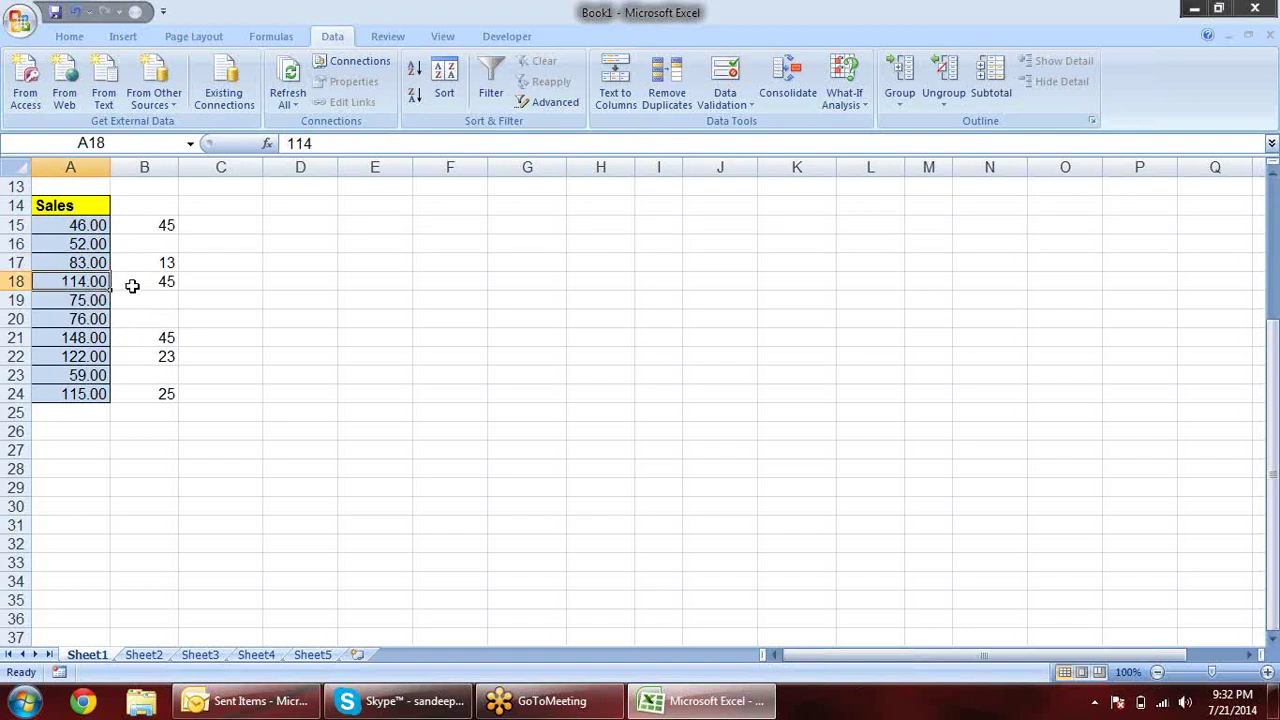
pyautogui.click(172, 284)
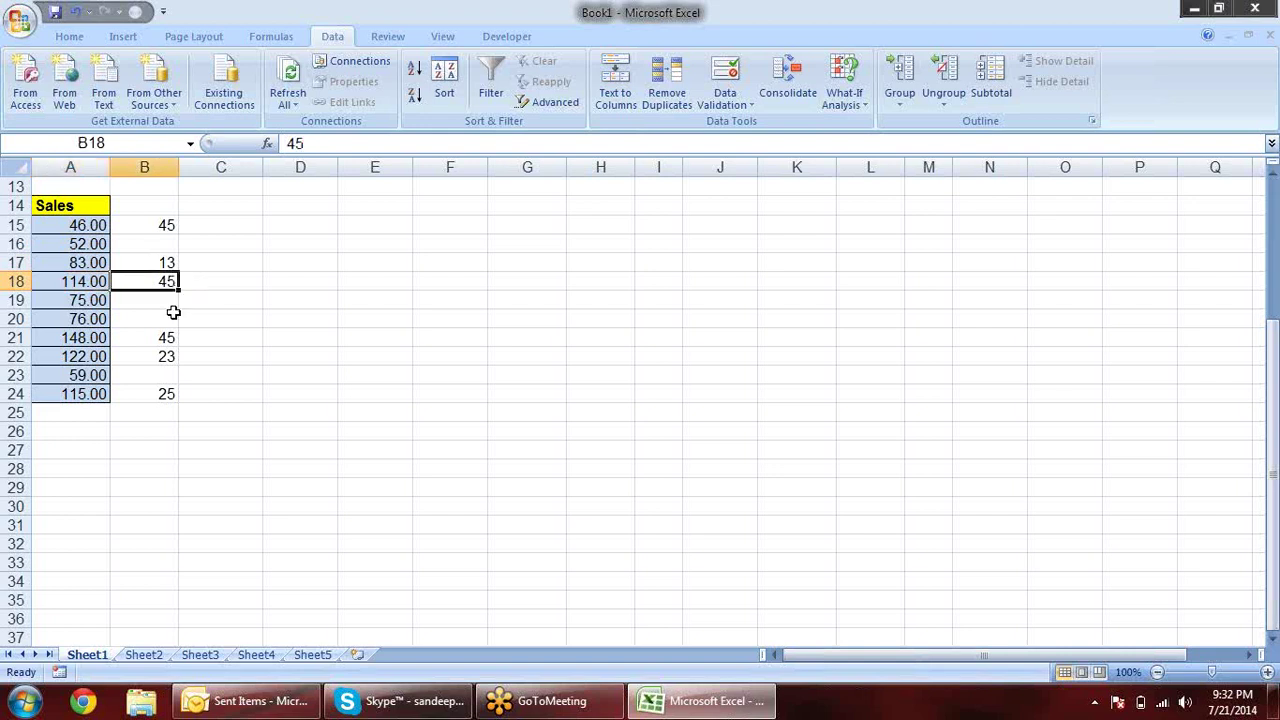
pyautogui.click(96, 286)
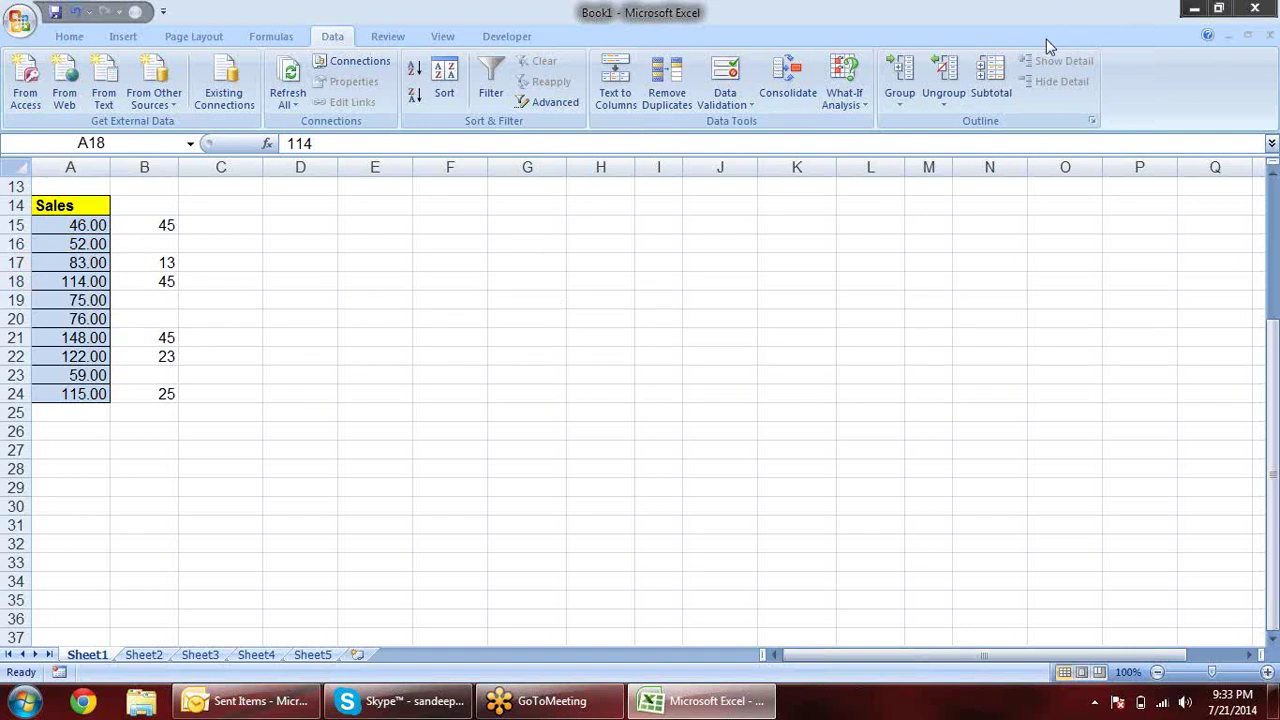
# Highlight the Sales and helper columns, then start an =IF( formula in C15
pyautogui.click(221, 229)
pyautogui.moveTo(52, 229); pyautogui.dragTo(53, 530)
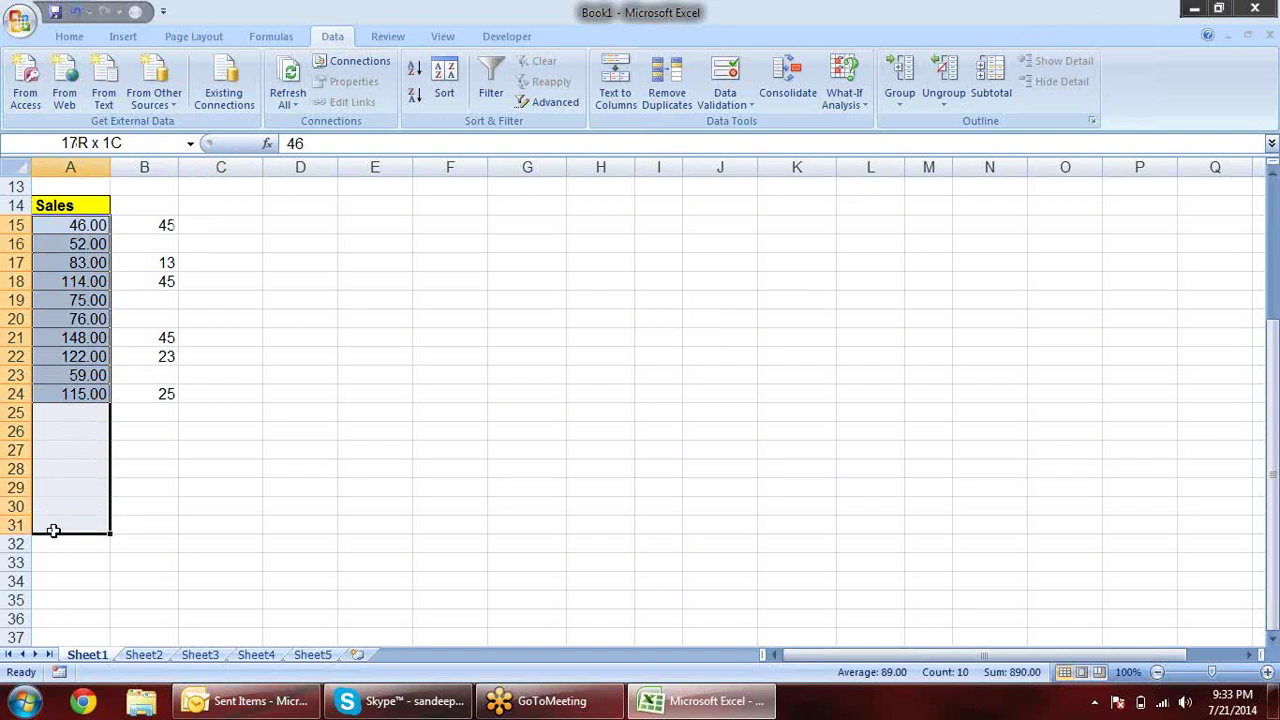
pyautogui.moveTo(163, 225); pyautogui.dragTo(152, 431)
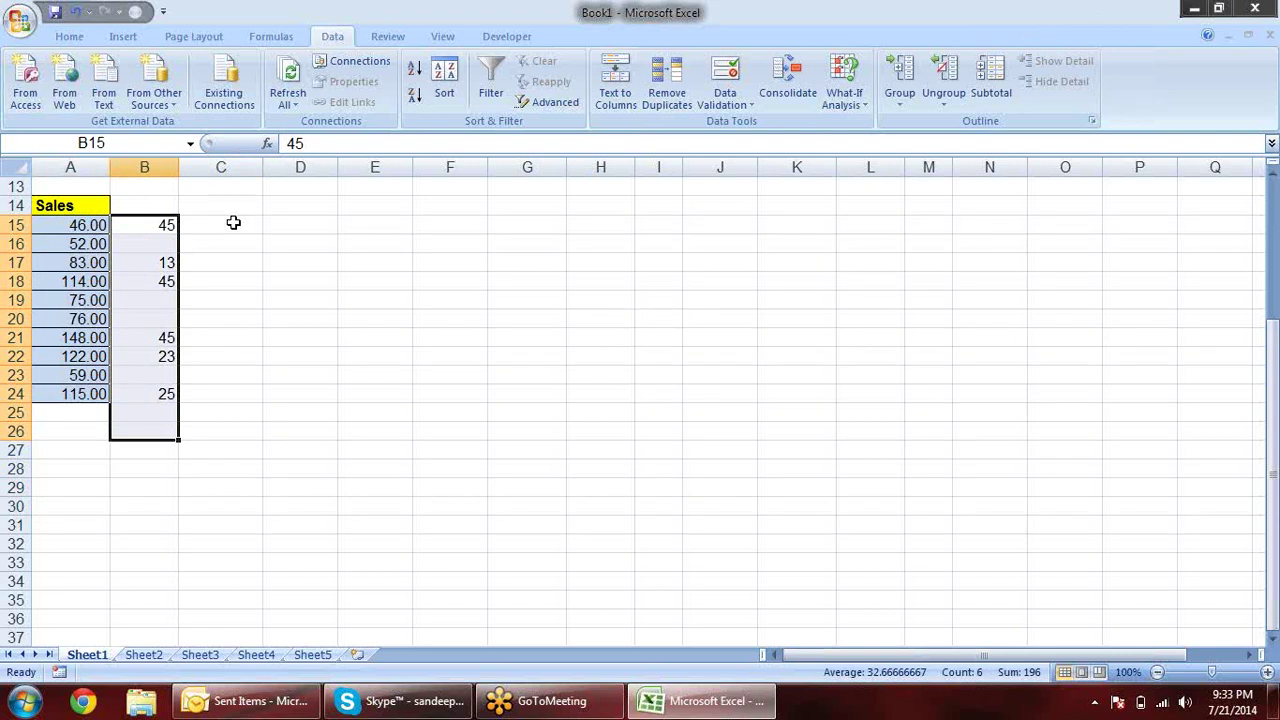
pyautogui.click(233, 223)
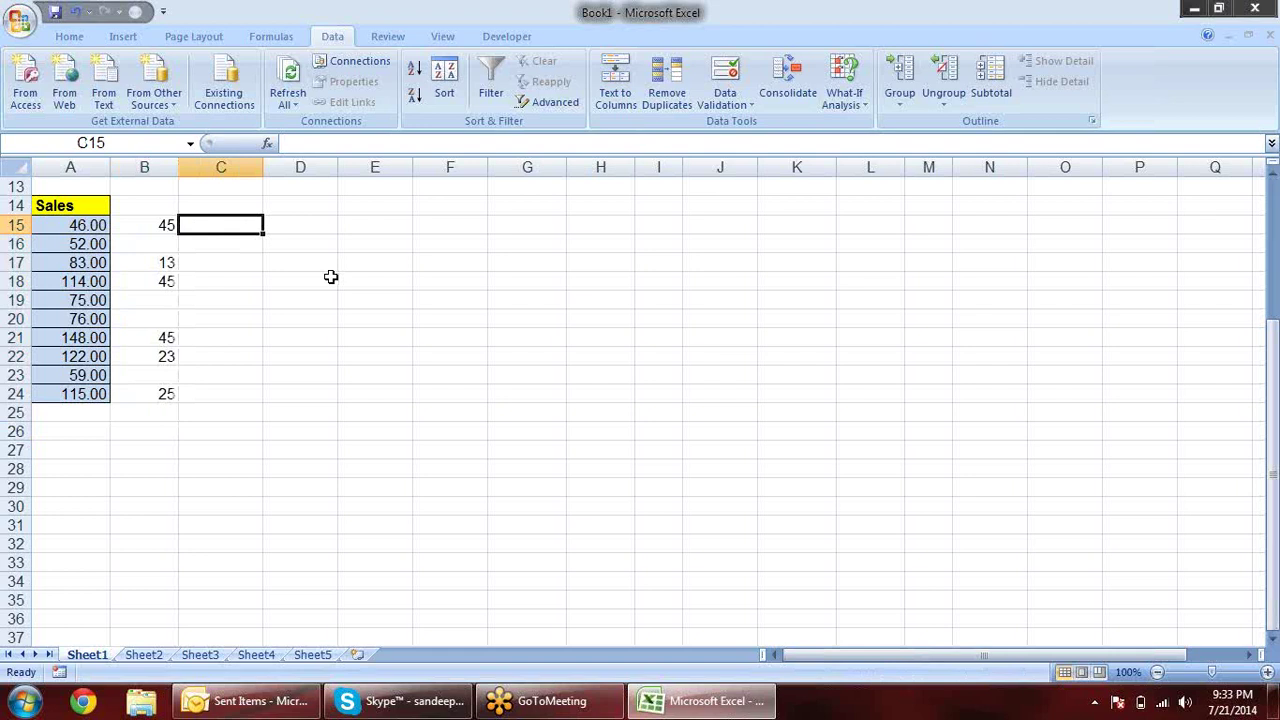
pyautogui.write('=IF(')
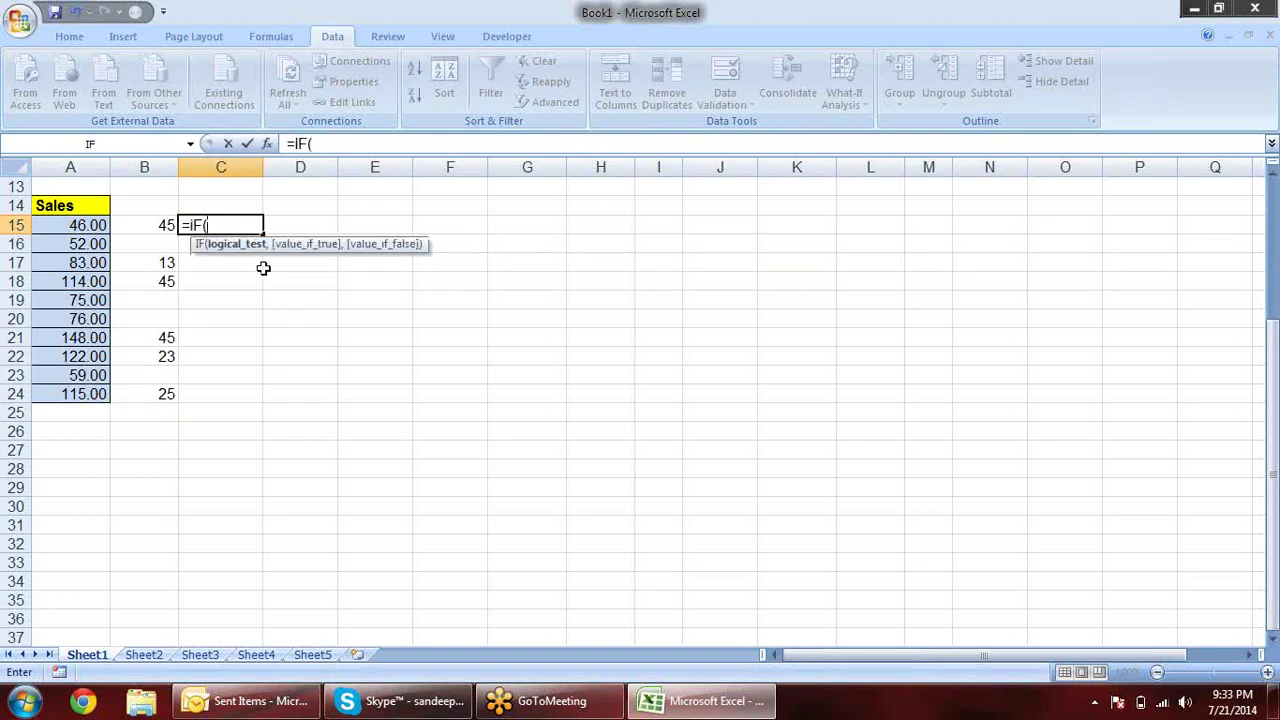
# Complete C15 as =IF(B15="",A15,B15), which displays 45
pyautogui.click(166, 224)
pyautogui.write('=""')
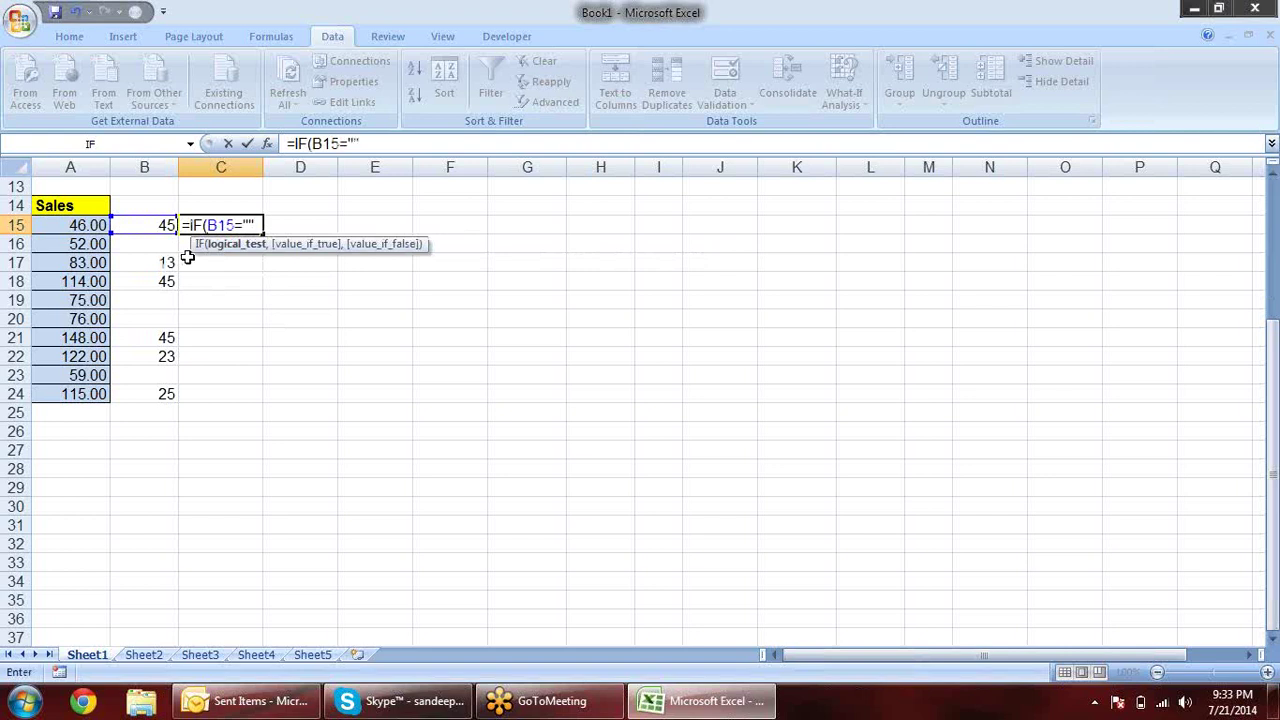
pyautogui.write(',')
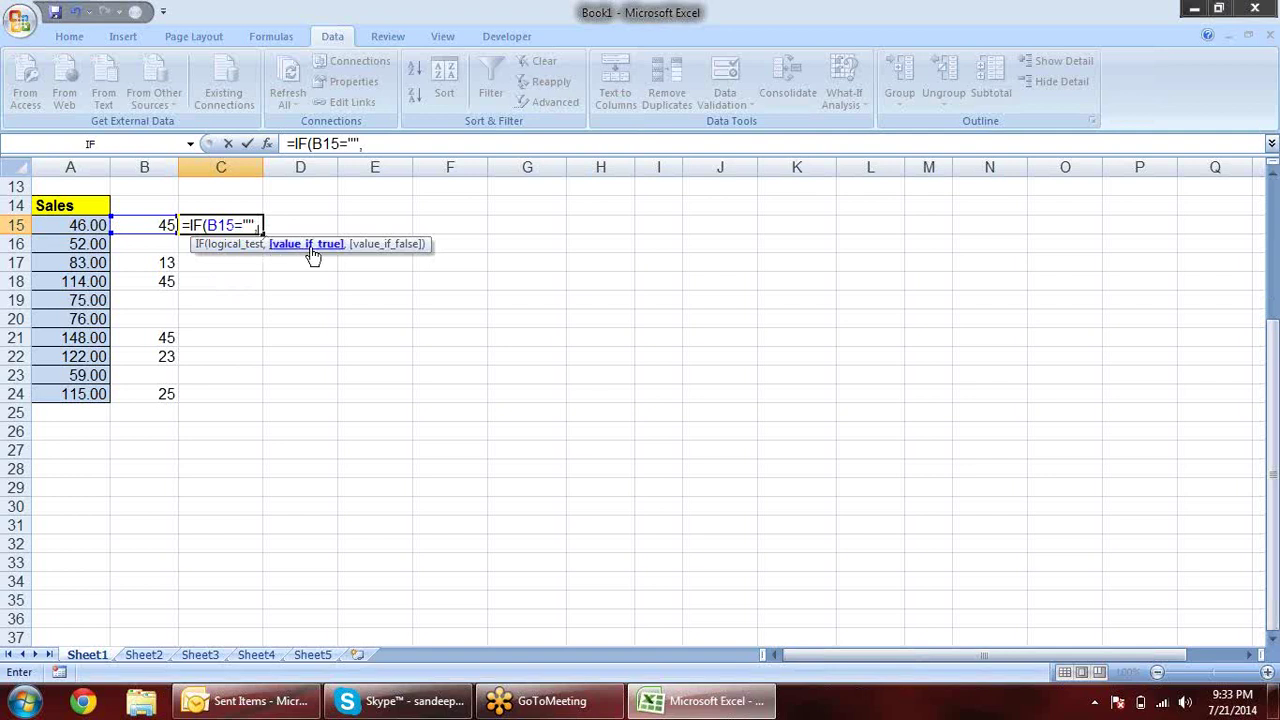
pyautogui.click(88, 222)
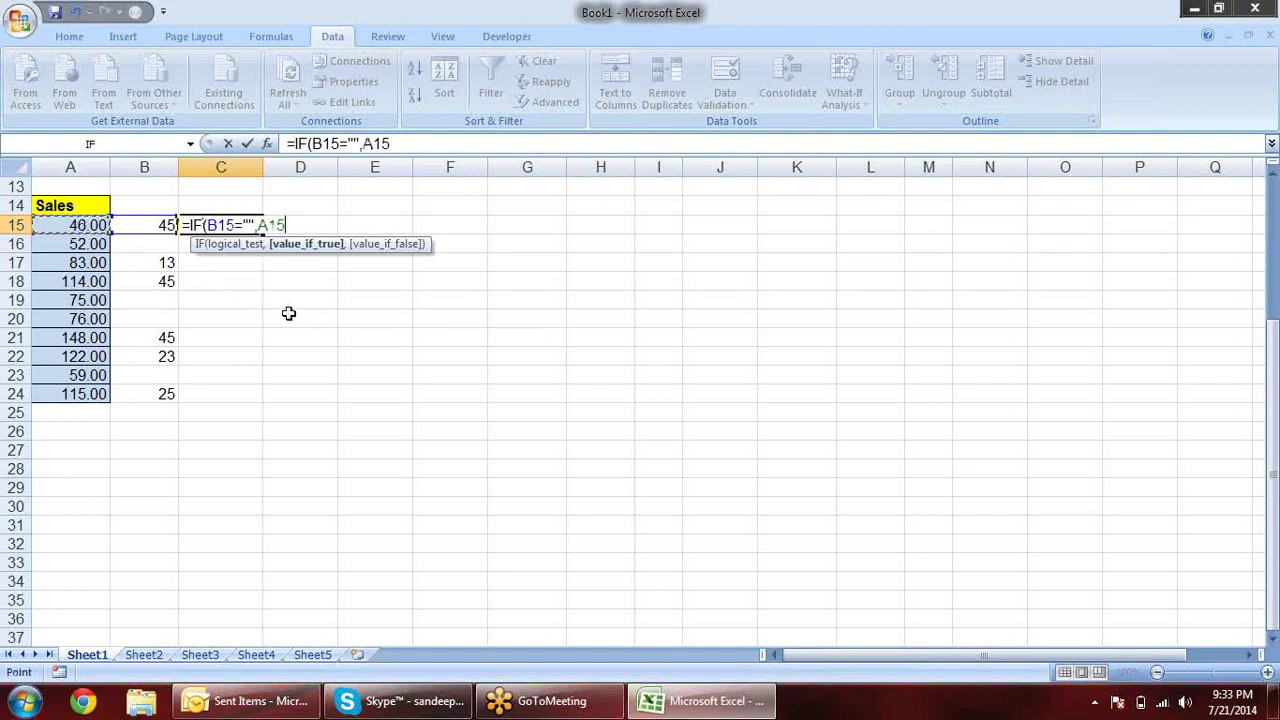
pyautogui.write(',')
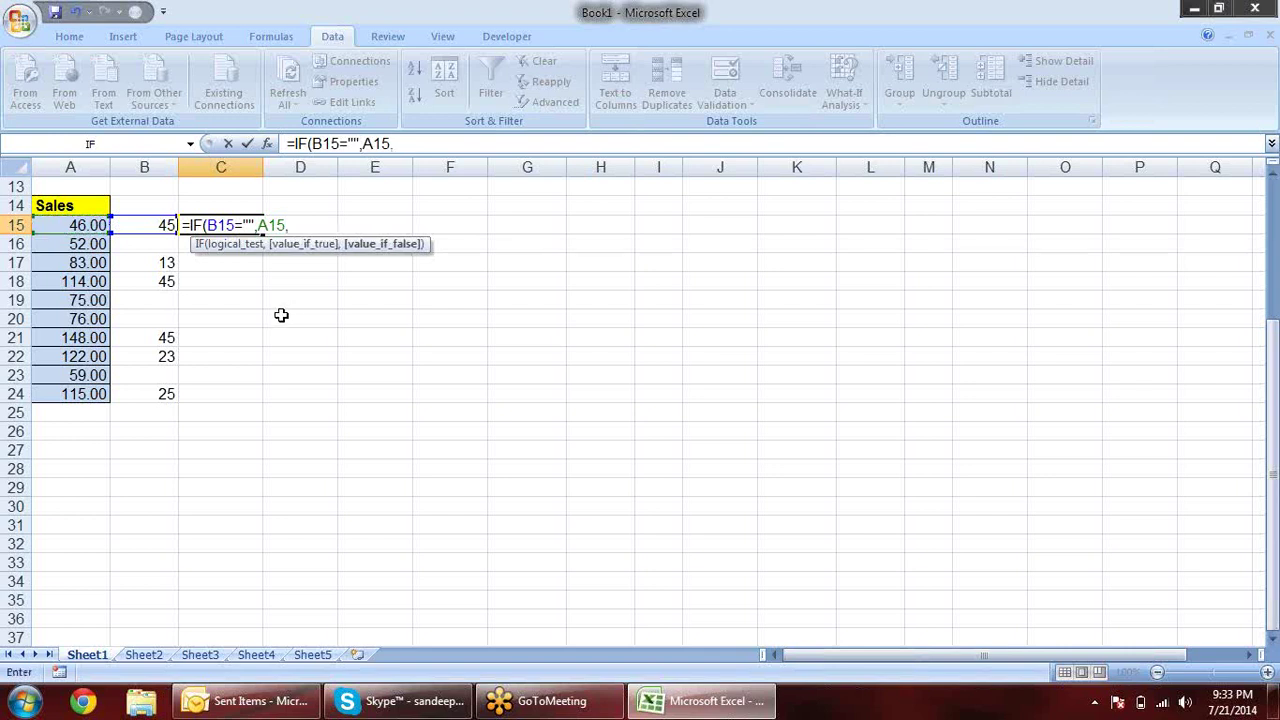
pyautogui.click(166, 225)
pyautogui.write(')')
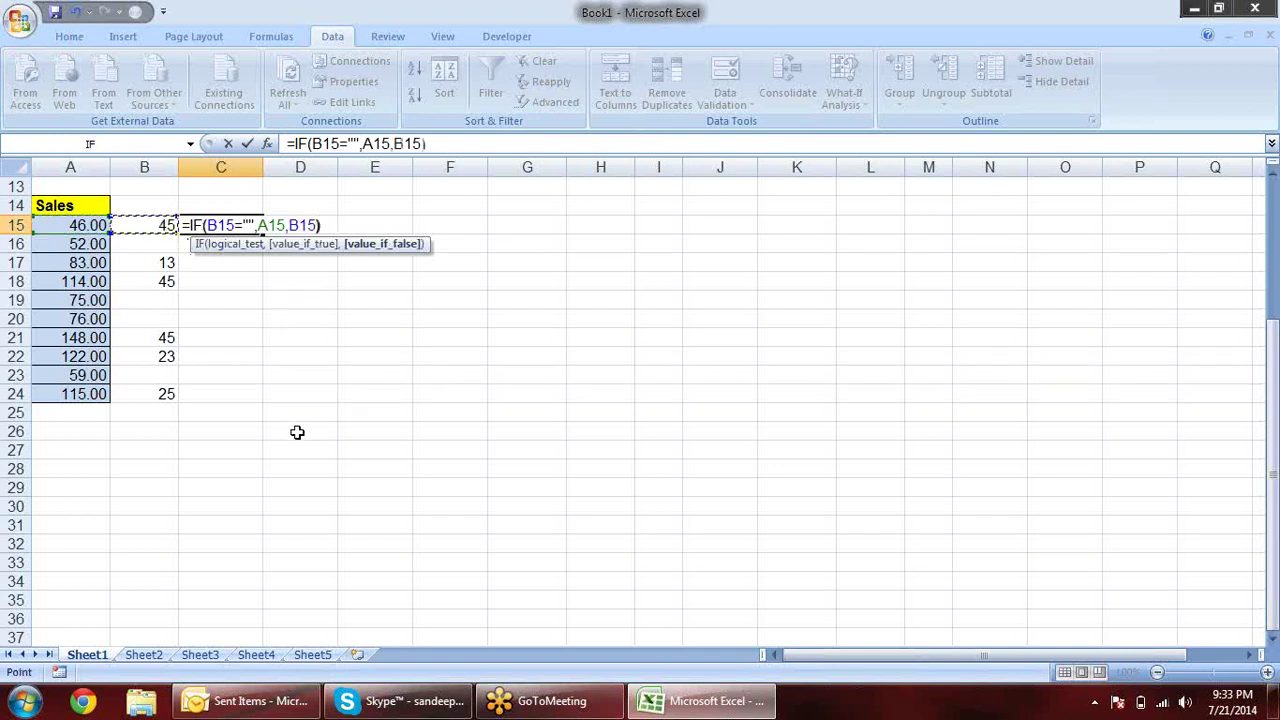
pyautogui.press('Return')
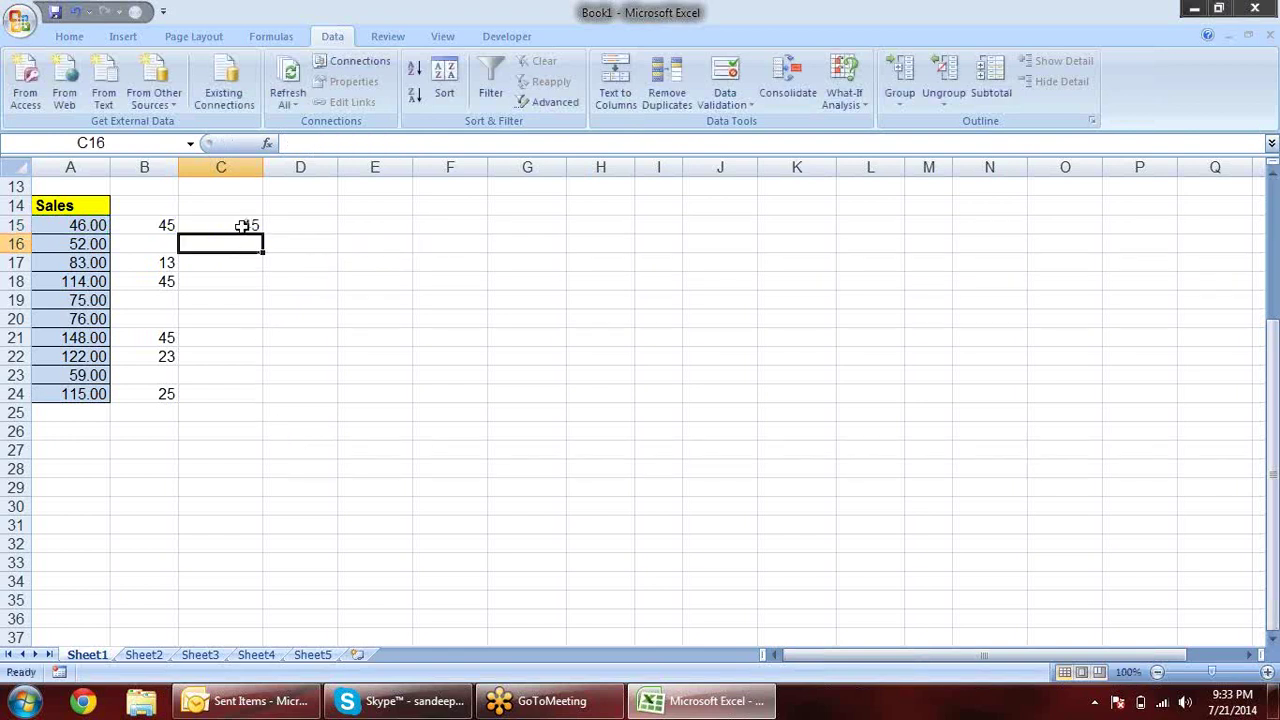
# Fill the IF formula from C15 down through C24
pyautogui.click(242, 226)
pyautogui.click(268, 233)
pyautogui.click(258, 230)
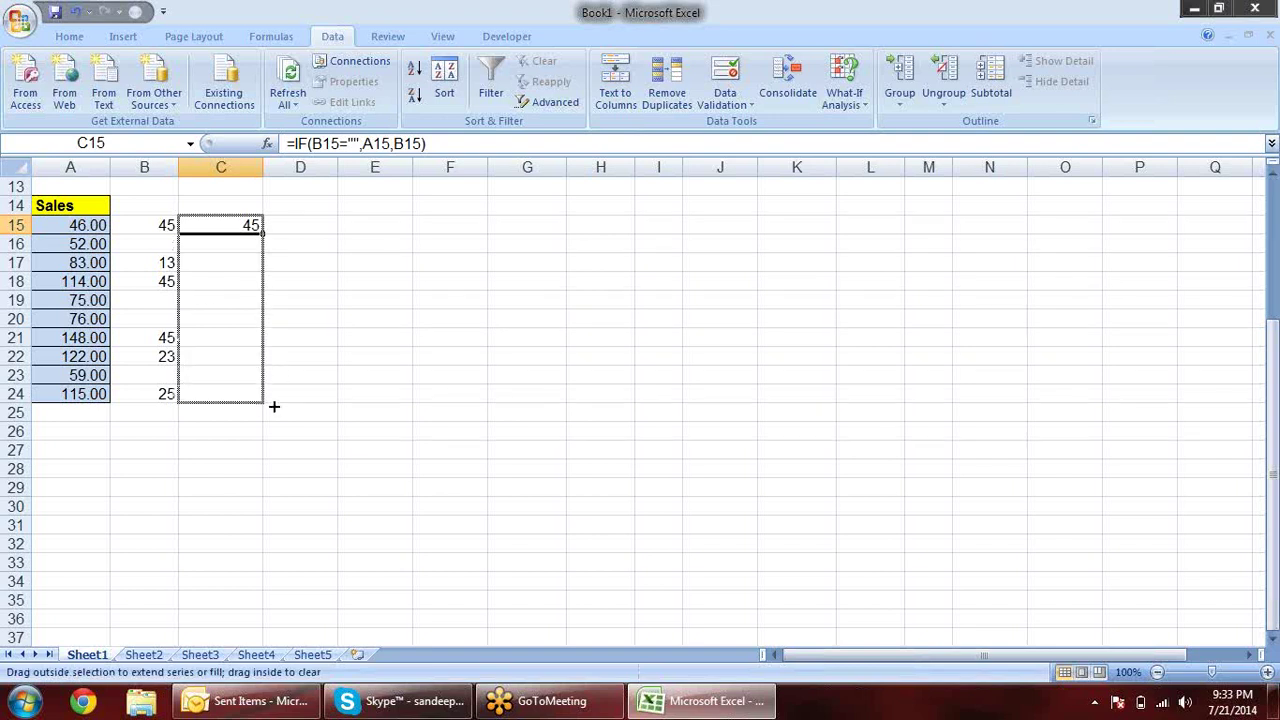
pyautogui.moveTo(265, 237); pyautogui.dragTo(272, 400)
pyautogui.click(348, 285)
# Check the IF results in C15:C19 against the helper and Sales values
pyautogui.click(251, 229)
pyautogui.click(252, 250)
pyautogui.click(252, 265)
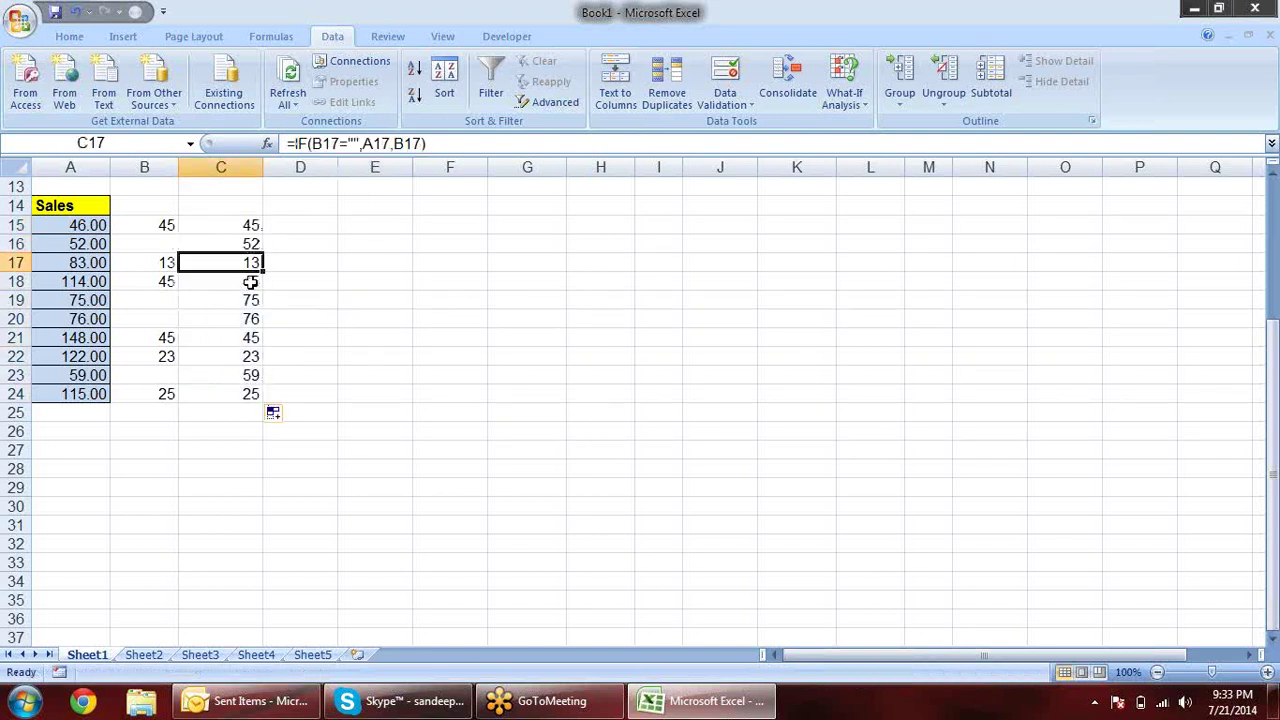
pyautogui.click(251, 284)
pyautogui.click(250, 300)
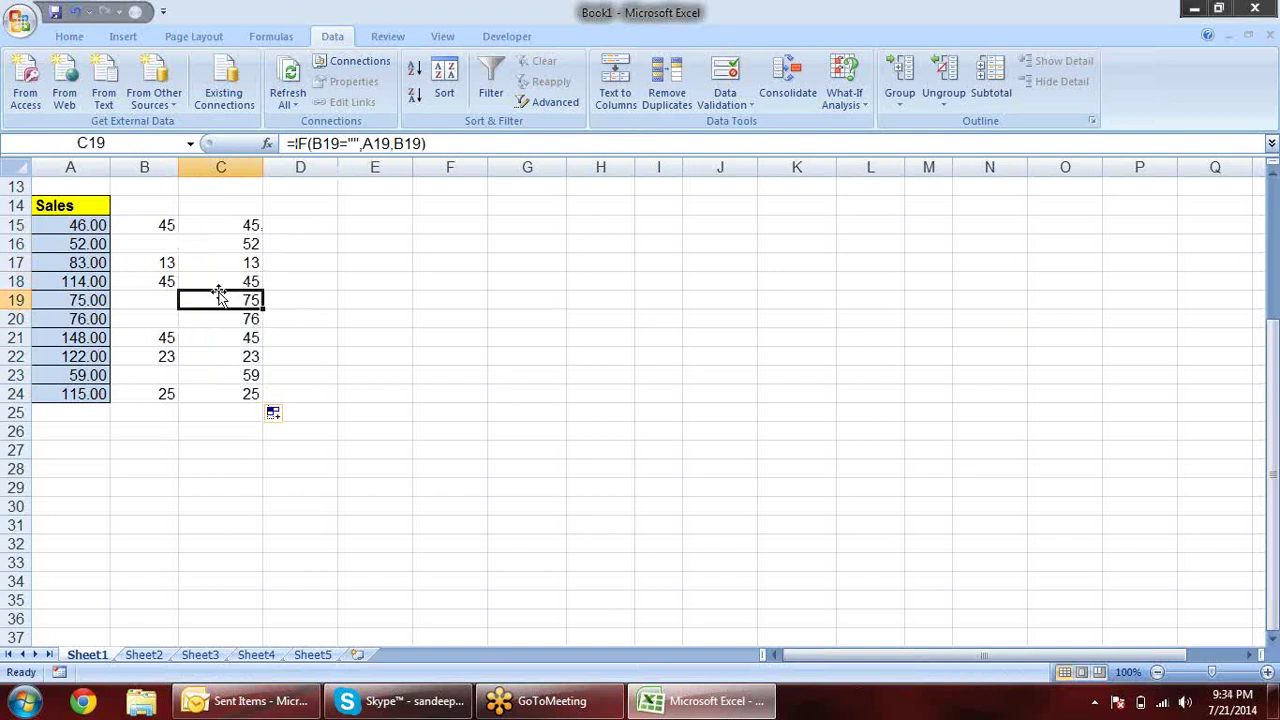
pyautogui.click(162, 262)
pyautogui.click(170, 281)
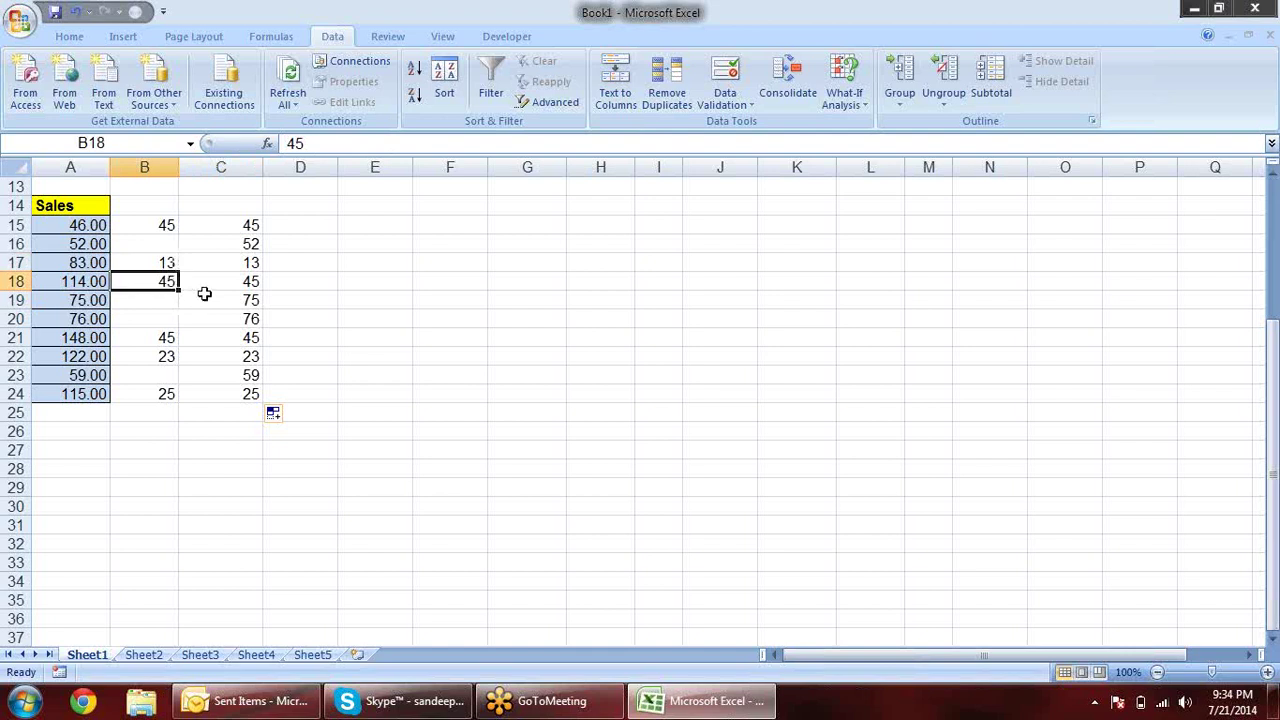
pyautogui.click(247, 281)
pyautogui.click(228, 304)
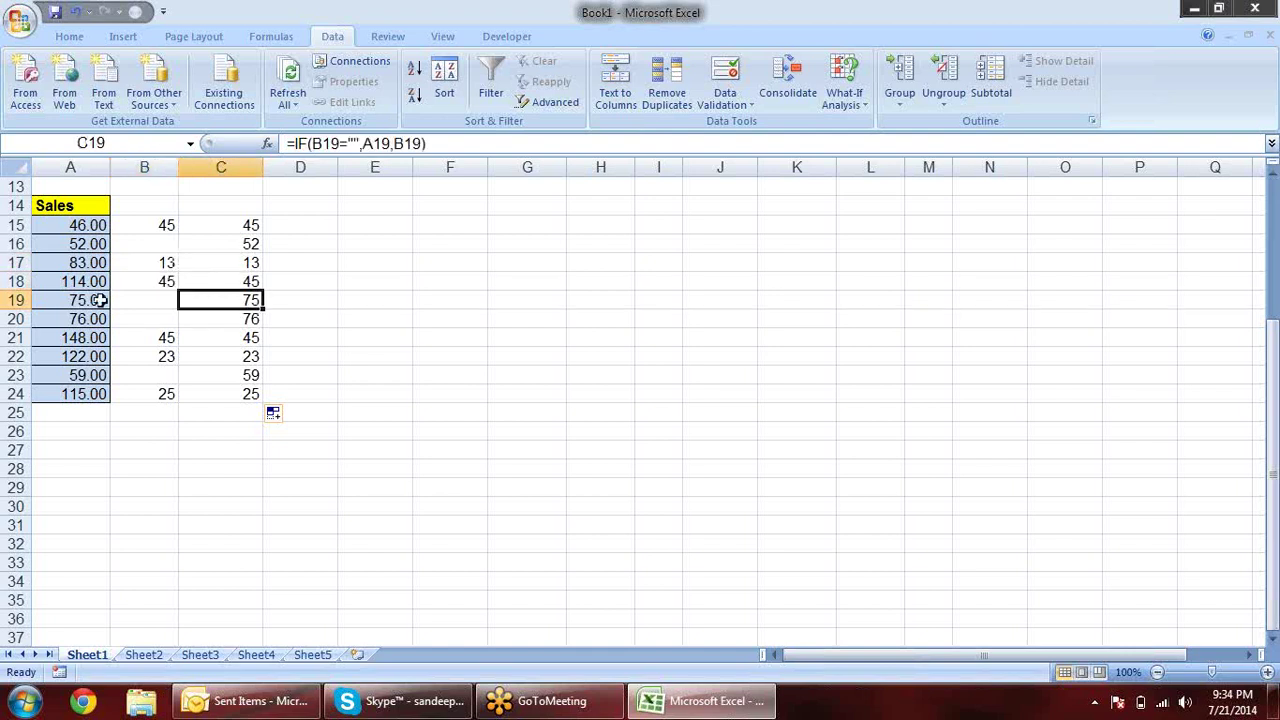
# Copy C15:C24 and paste the results as values into A15:A24
pyautogui.click(100, 300)
pyautogui.moveTo(222, 229); pyautogui.dragTo(241, 393)
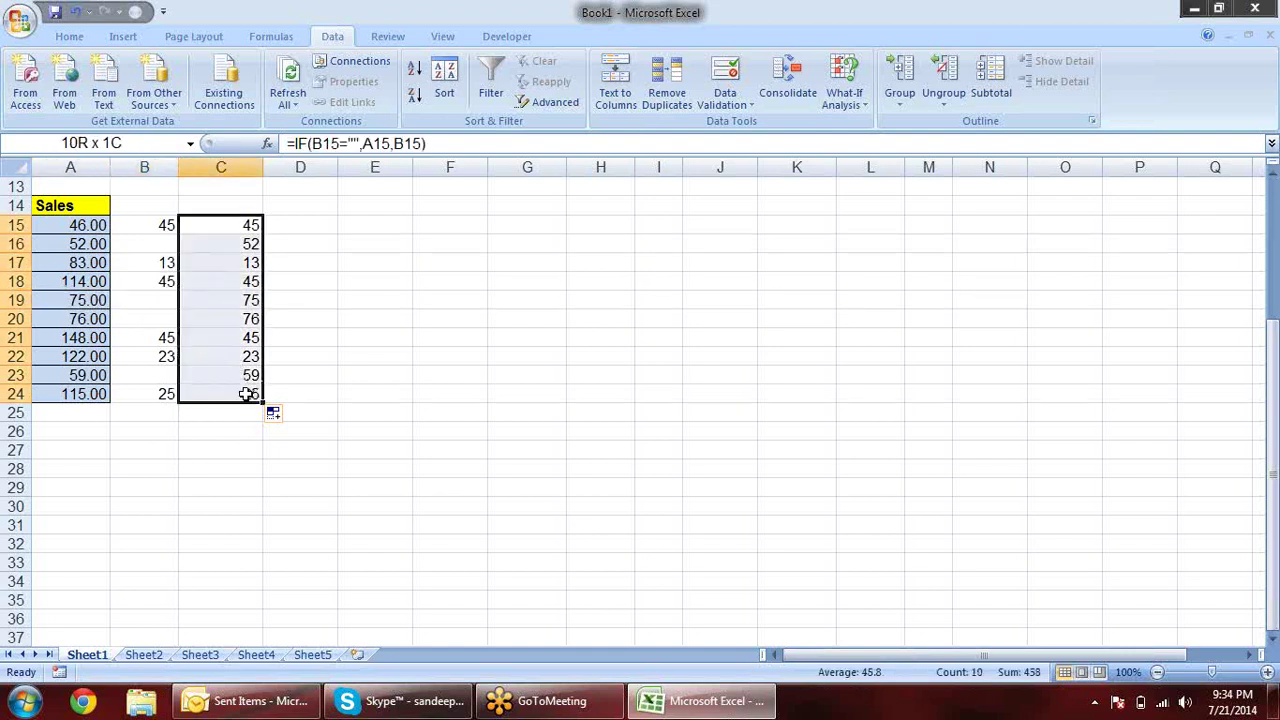
pyautogui.hotkey('ctrl', 'c')
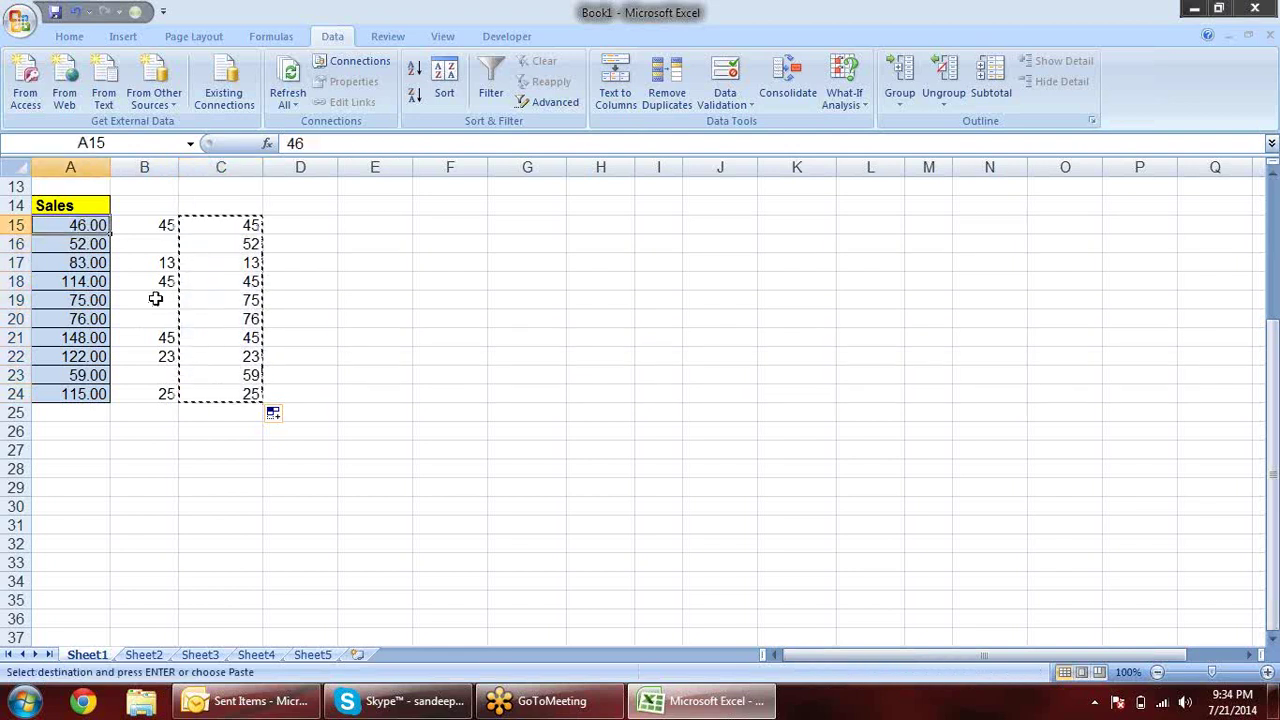
pyautogui.hotkey('alt', 'e')
pyautogui.press('s')
pyautogui.press('v')
pyautogui.press('Return')
pyautogui.press('Escape')
# Delete the helper IF formulas from C15:C24
pyautogui.moveTo(252, 226); pyautogui.dragTo(257, 400)
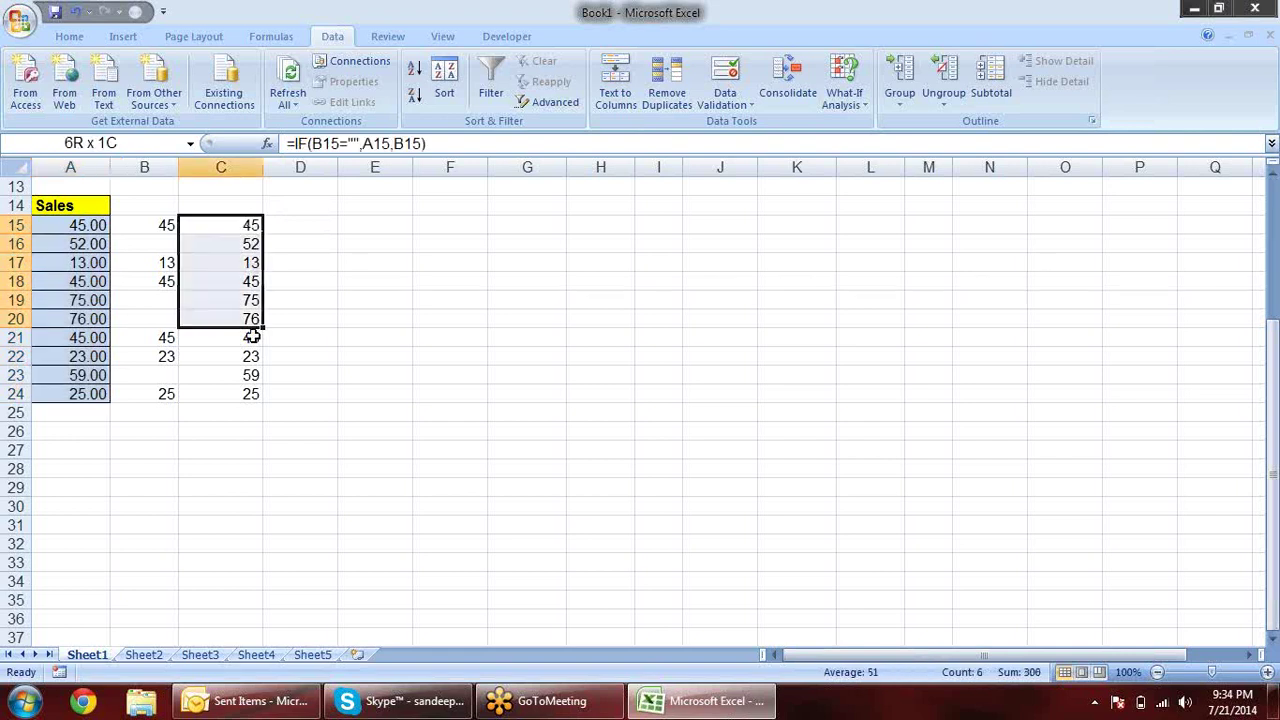
pyautogui.press('Delete')
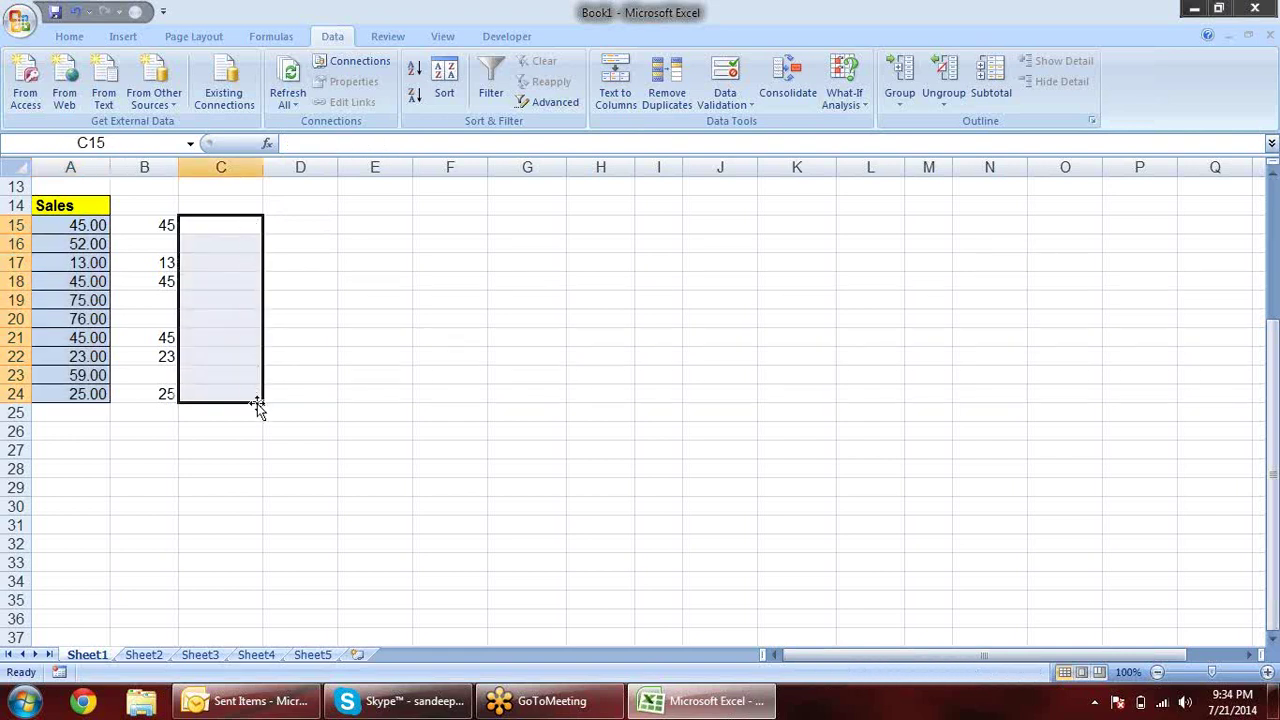
pyautogui.click(334, 280)
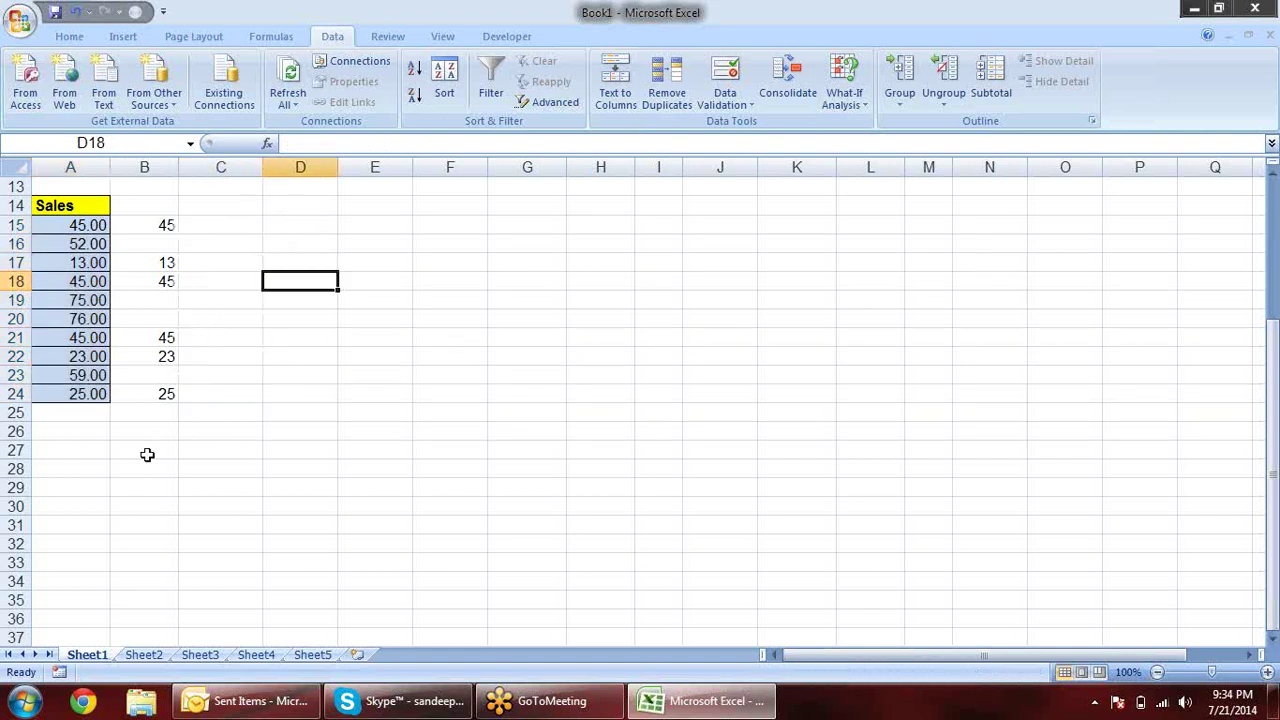
# Copy B15:B24 and paste it plainly over the Sales values starting at A15
pyautogui.moveTo(165, 224); pyautogui.dragTo(178, 398)
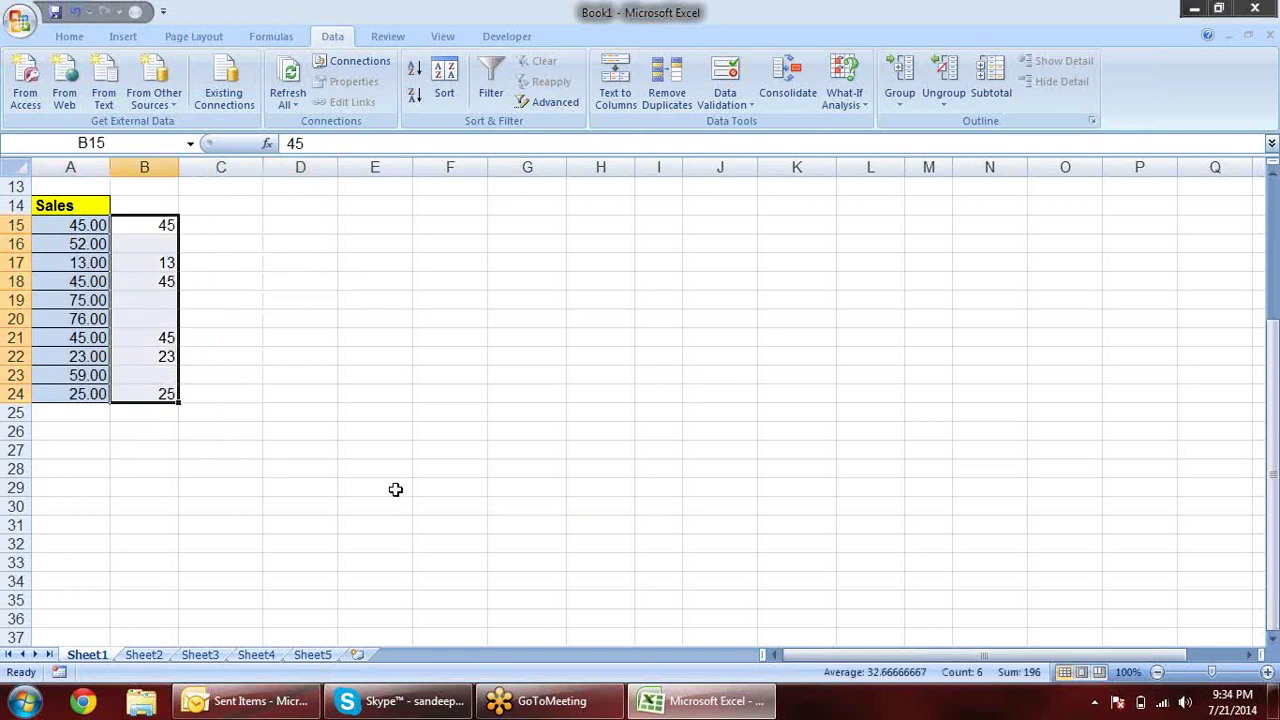
pyautogui.hotkey('ctrl', 'c')
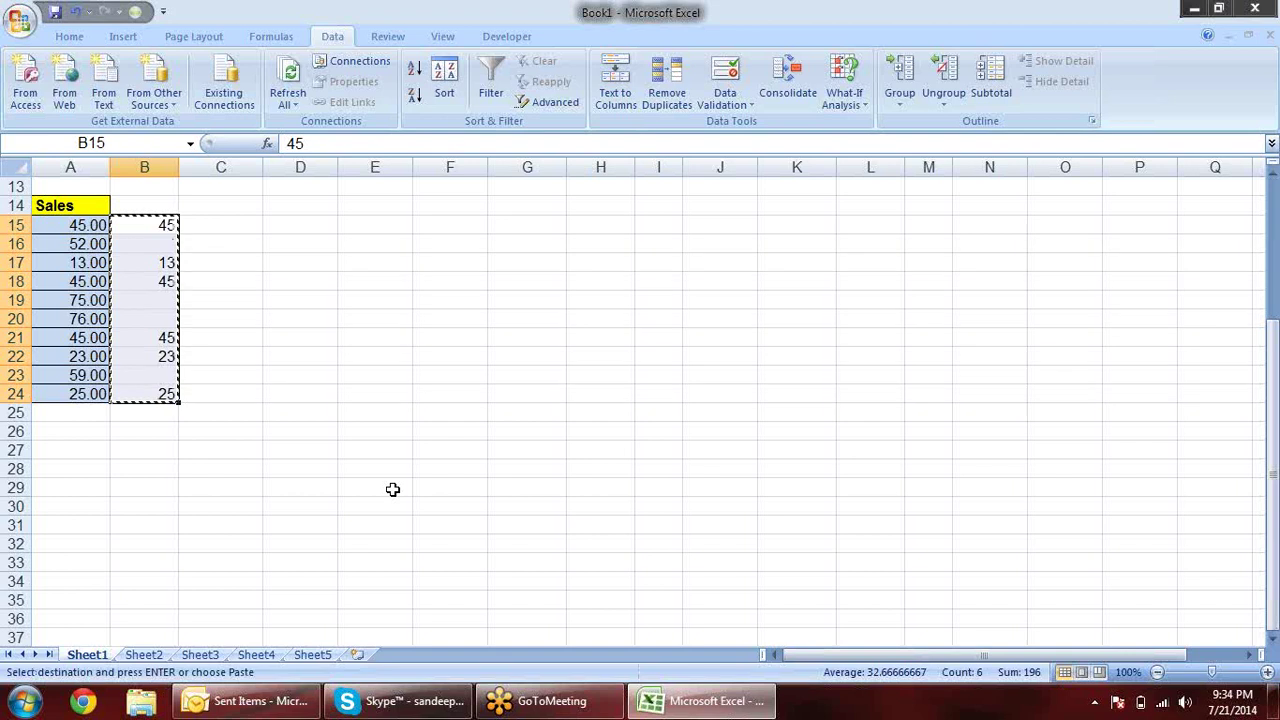
pyautogui.click(92, 224)
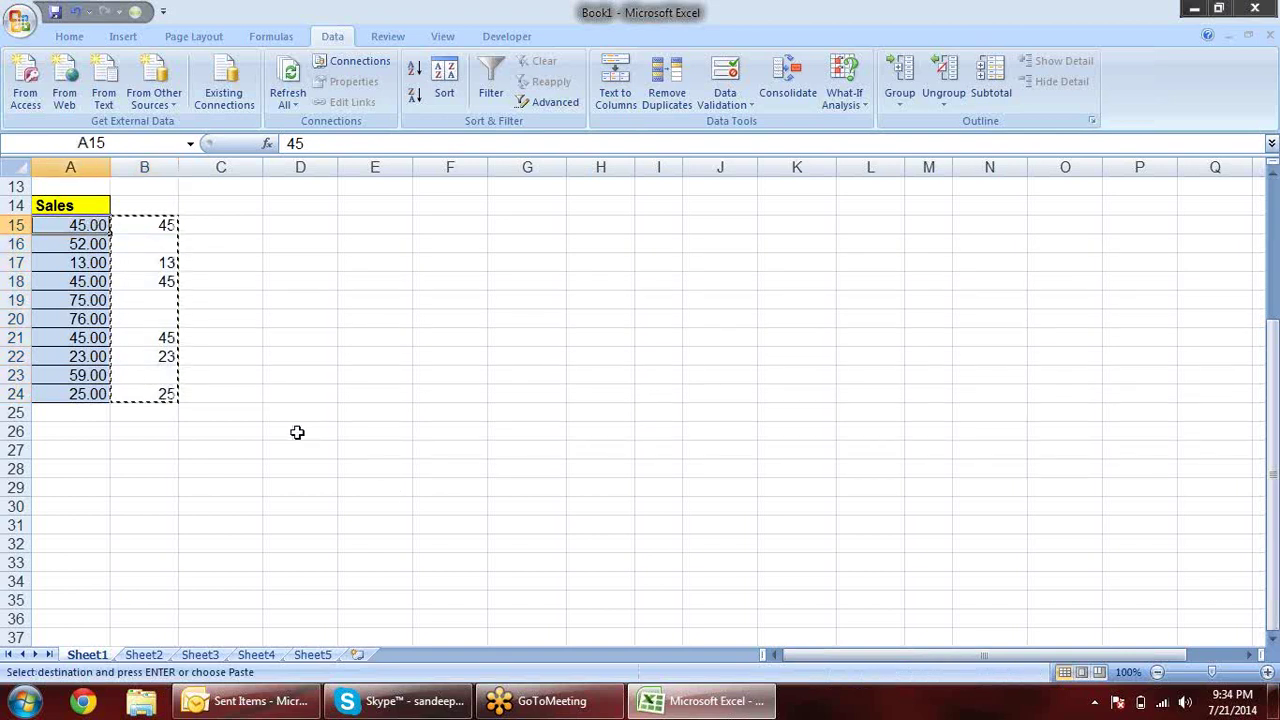
pyautogui.hotkey('ctrl', 'v')
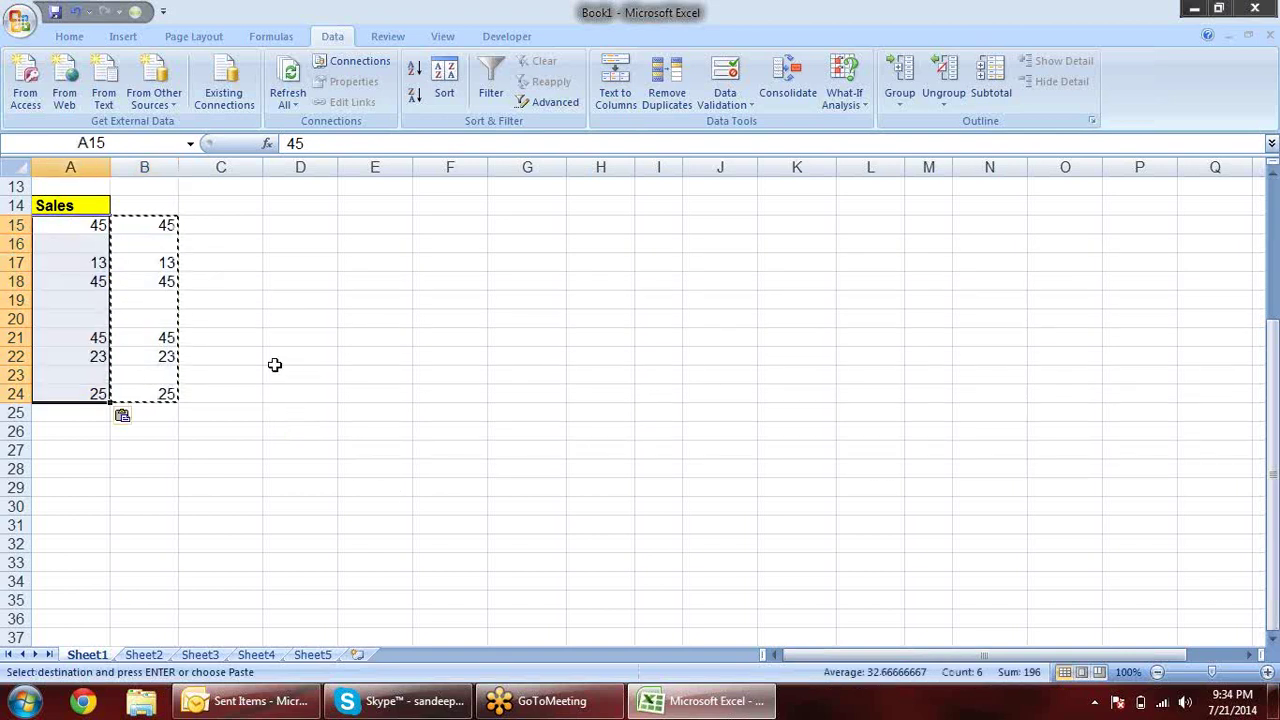
# Note that blank helper cells B16, B19:B20 and B23 blanked Sales cells, then undo the paste
pyautogui.click(166, 244)
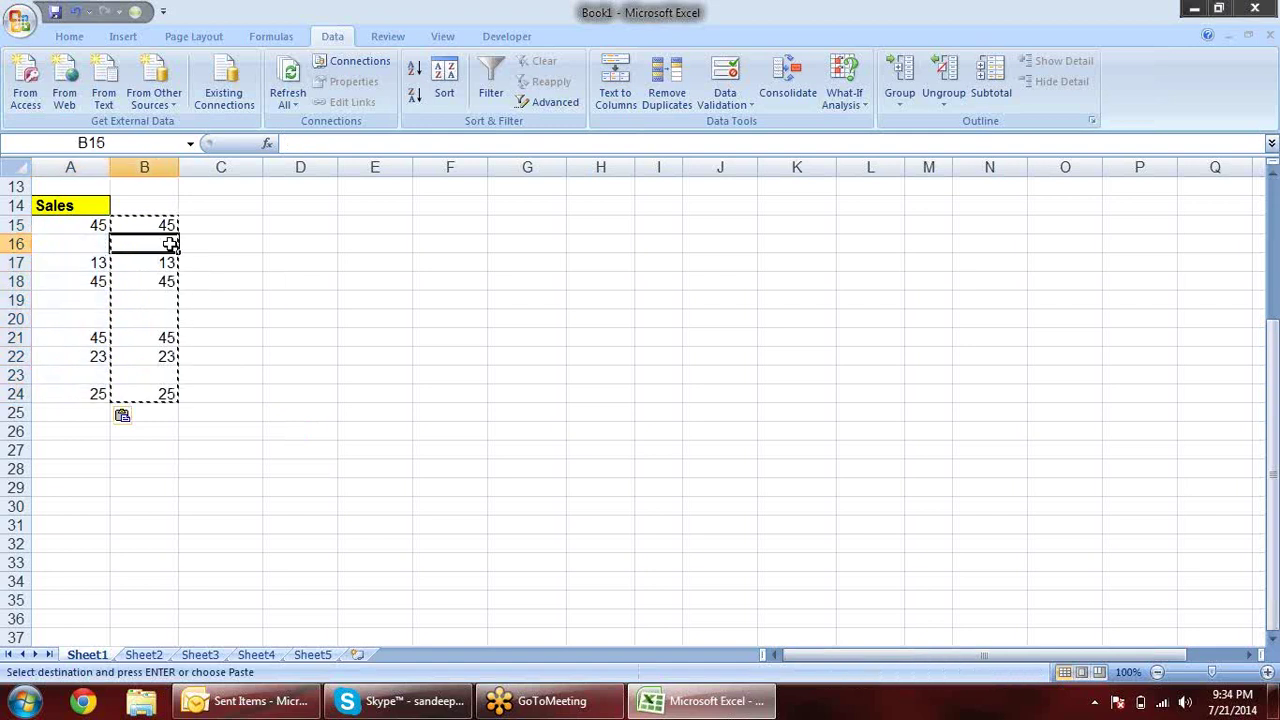
pyautogui.moveTo(164, 300); pyautogui.dragTo(164, 318)
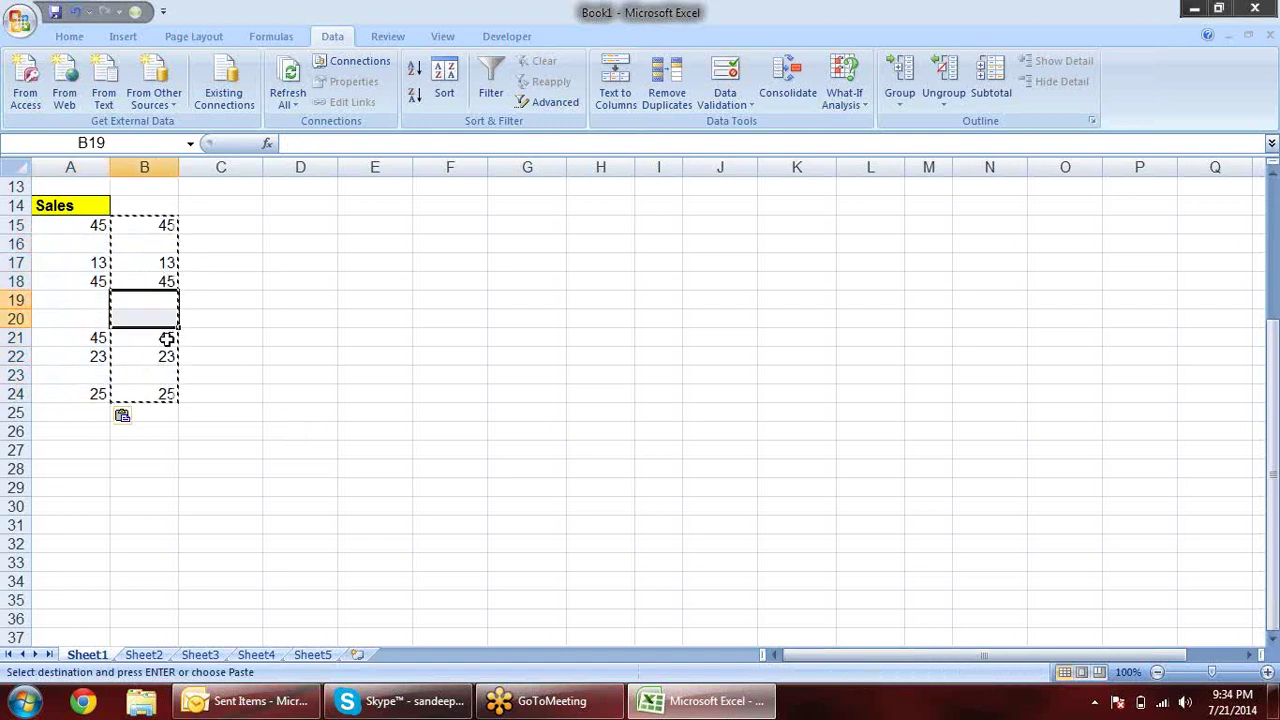
pyautogui.click(166, 372)
pyautogui.click(75, 373)
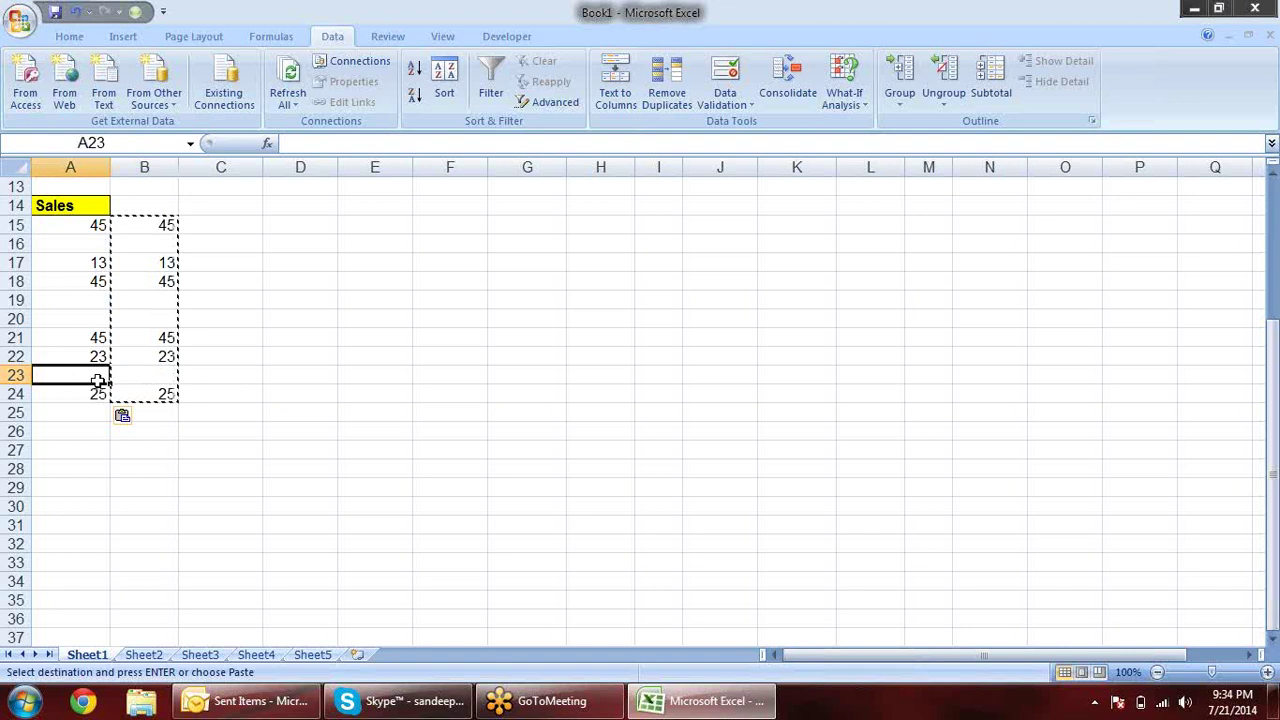
pyautogui.moveTo(166, 296); pyautogui.dragTo(166, 318)
pyautogui.click(110, 300)
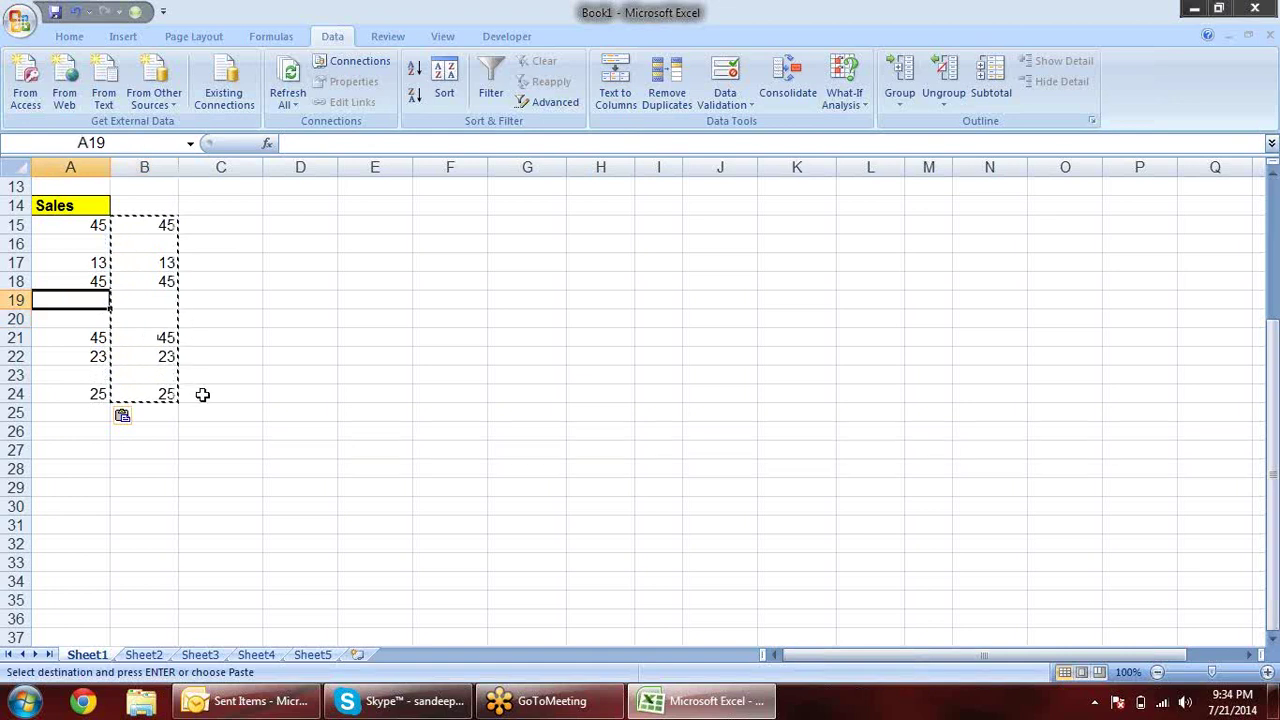
pyautogui.hotkey('ctrl', 'z')
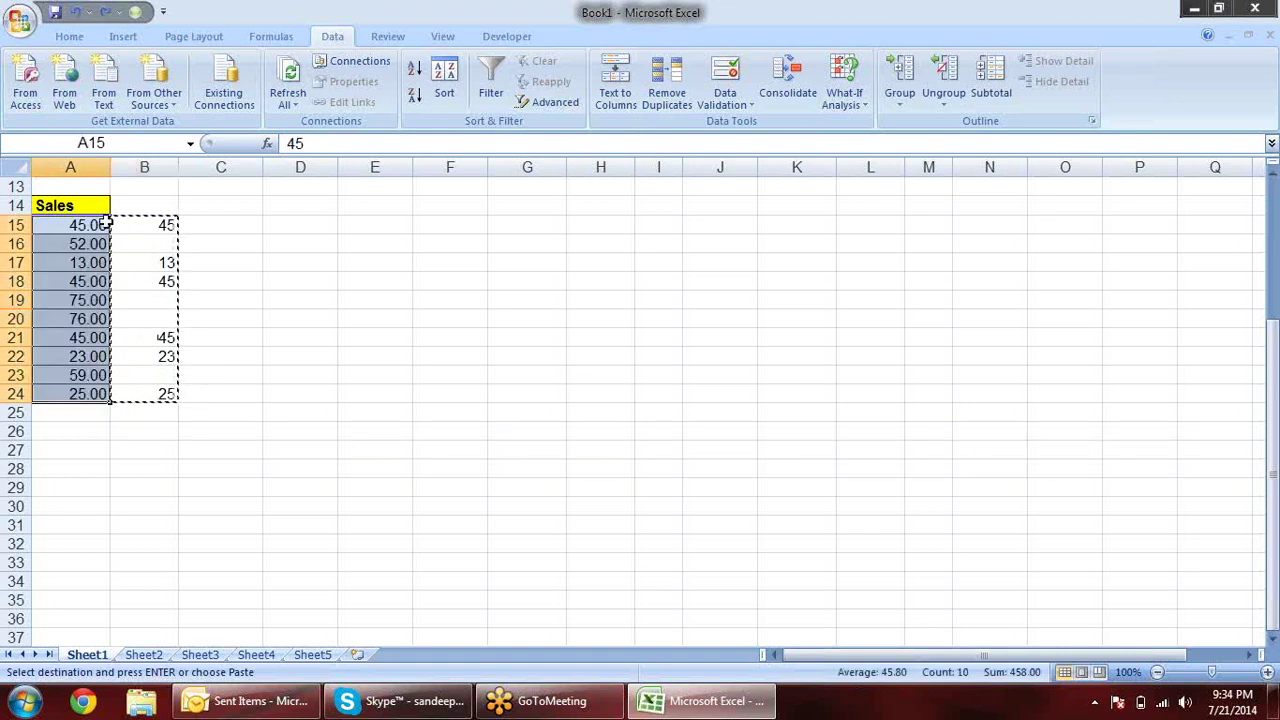
# Paste Special onto A15:A24 with Values and Skip blanks enabled
pyautogui.rightClick(88, 228)
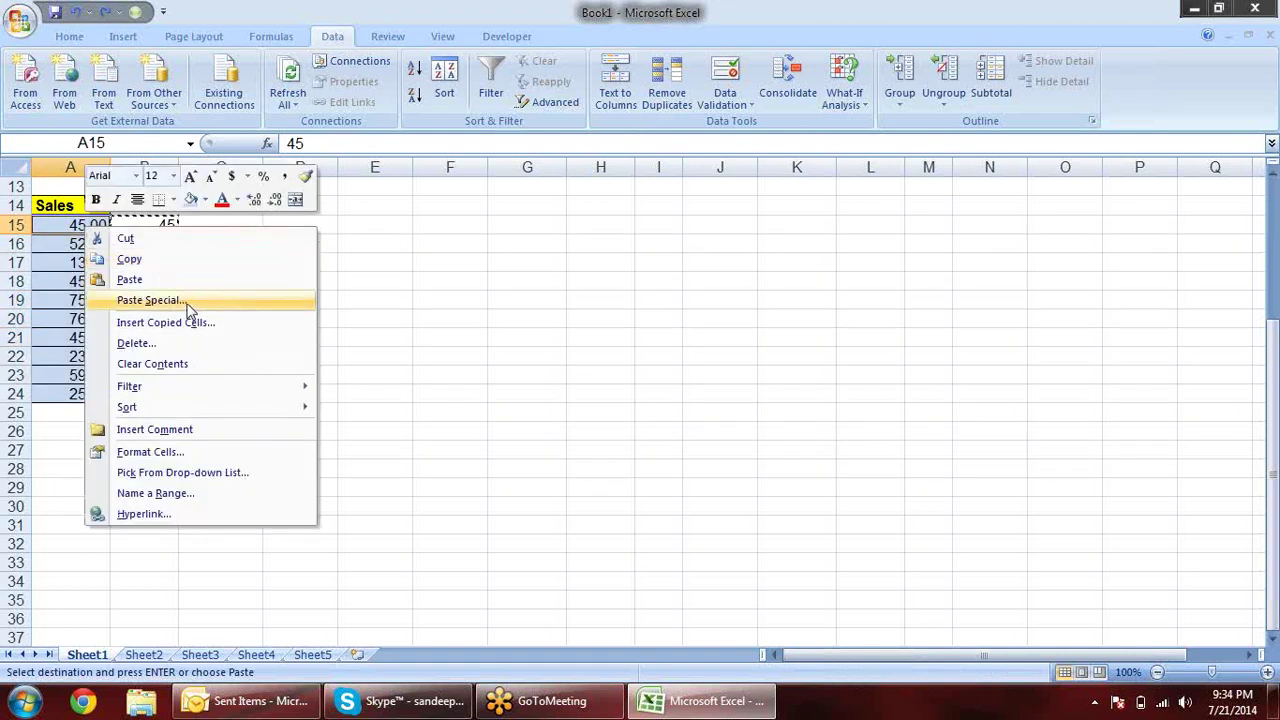
pyautogui.click(185, 300)
pyautogui.moveTo(209, 149)
pyautogui.mouseDown()
pyautogui.moveTo(519, 195)
pyautogui.moveTo(535, 160)
pyautogui.mouseUp()
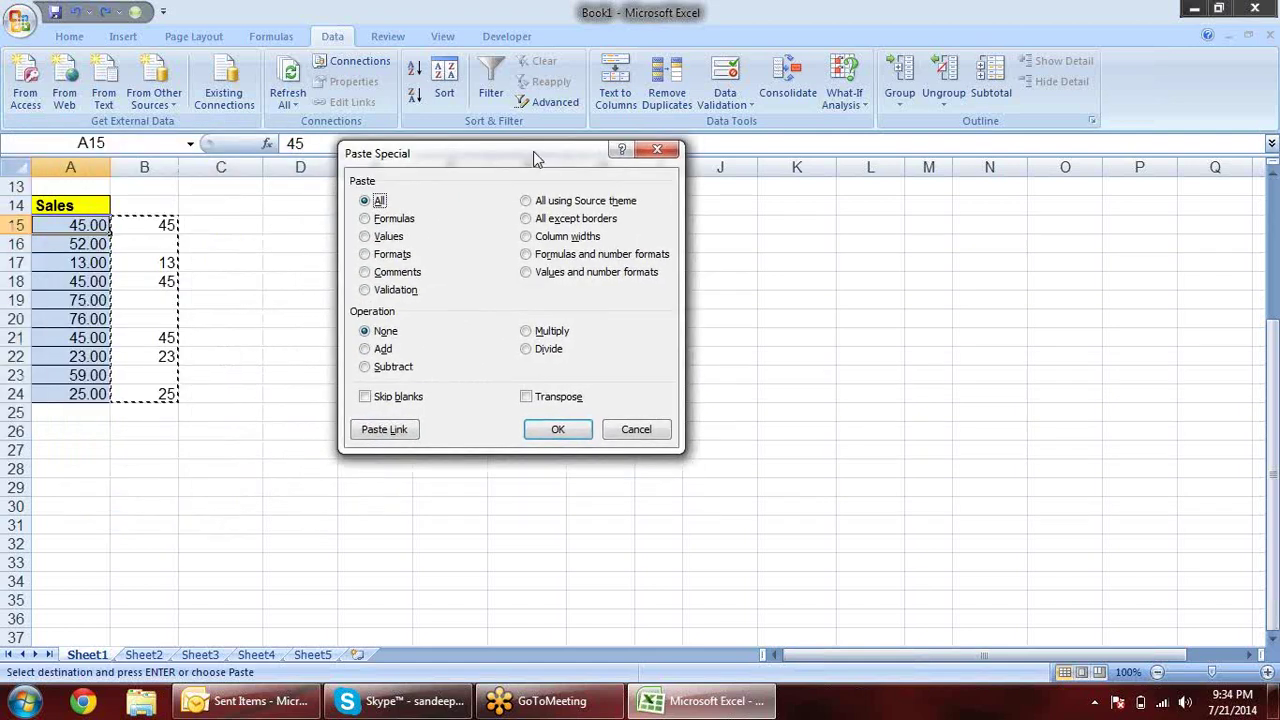
pyautogui.click(395, 398)
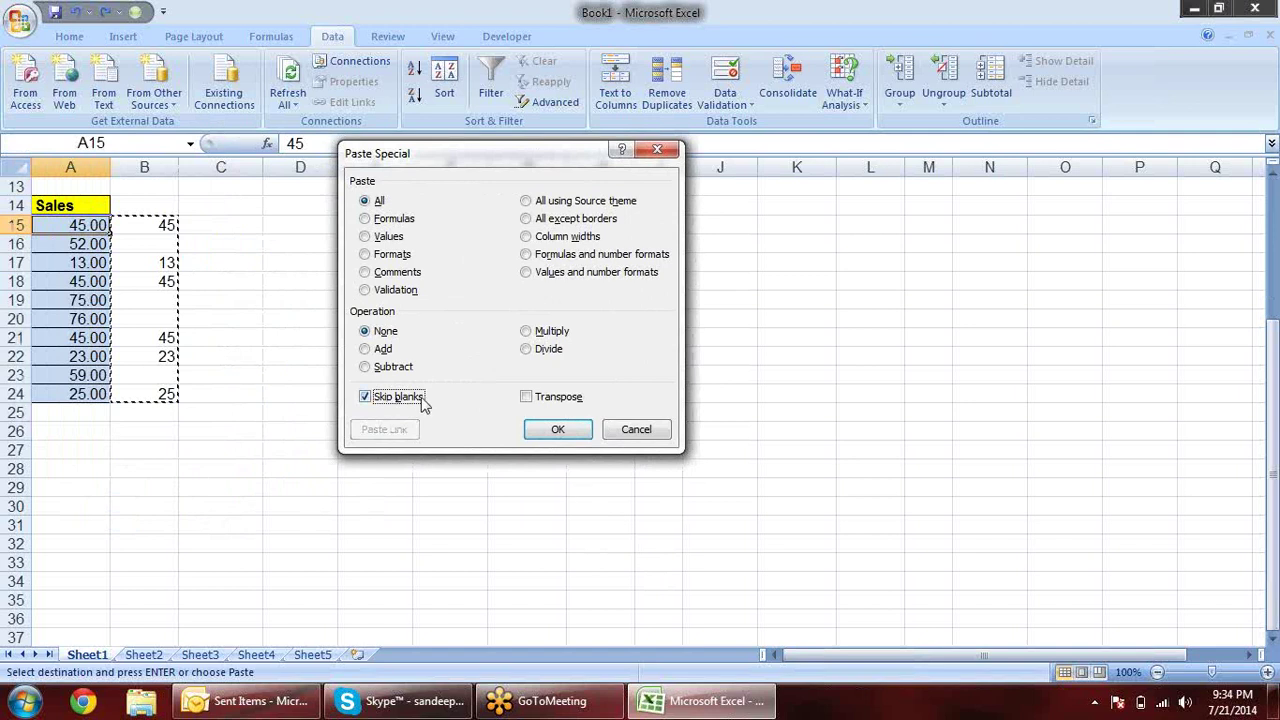
pyautogui.click(398, 237)
pyautogui.click(560, 430)
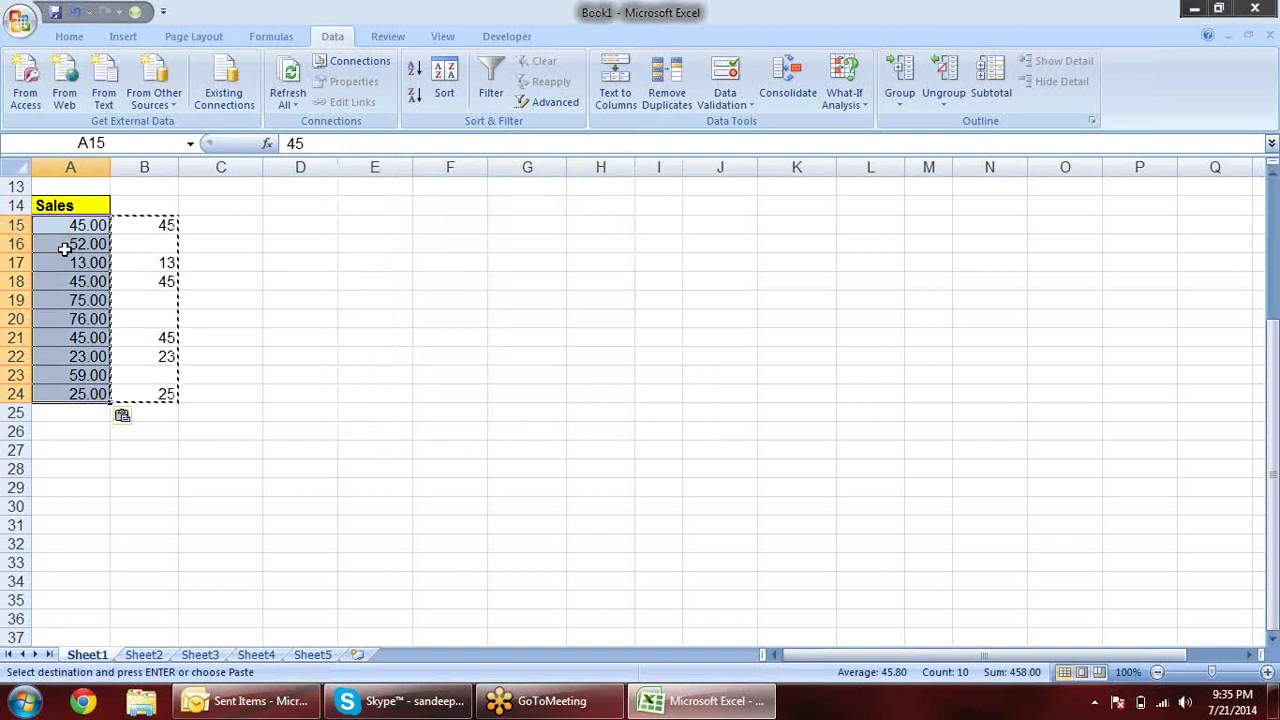
# Verify A16 and A19 kept their Sales values and A24 matches its helper value
pyautogui.click(120, 247)
pyautogui.click(94, 244)
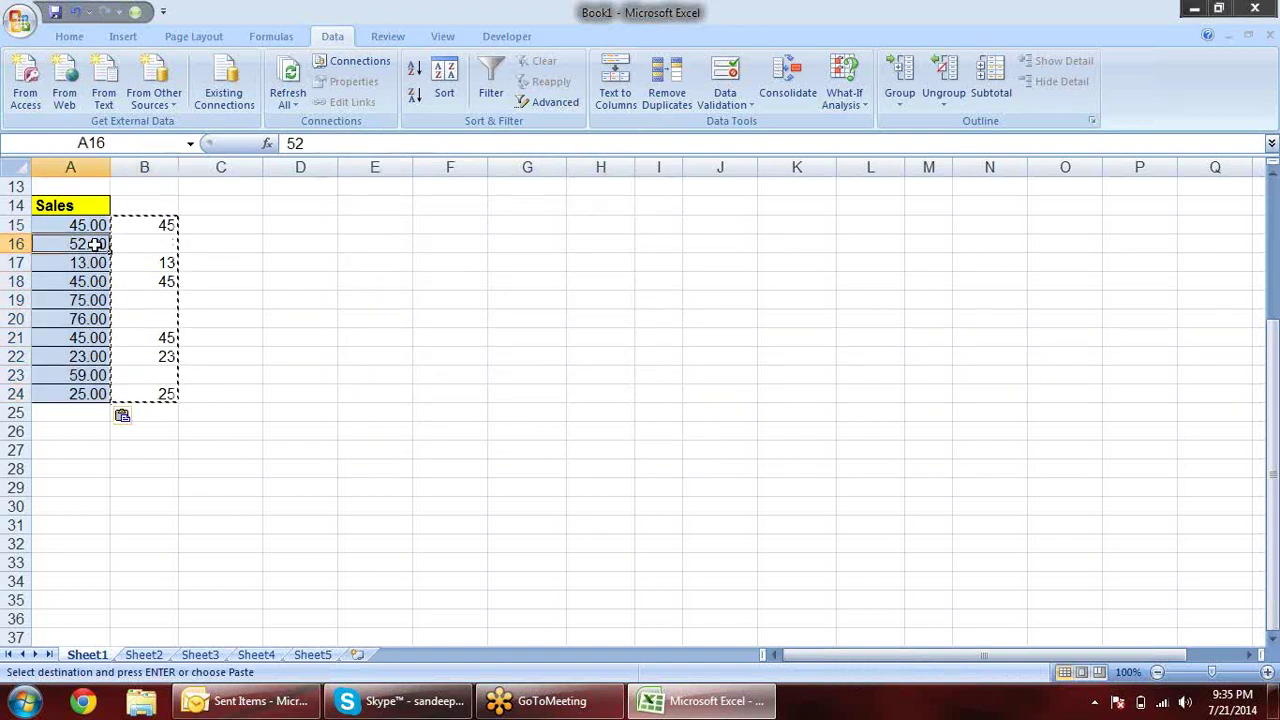
pyautogui.click(127, 298)
pyautogui.click(91, 298)
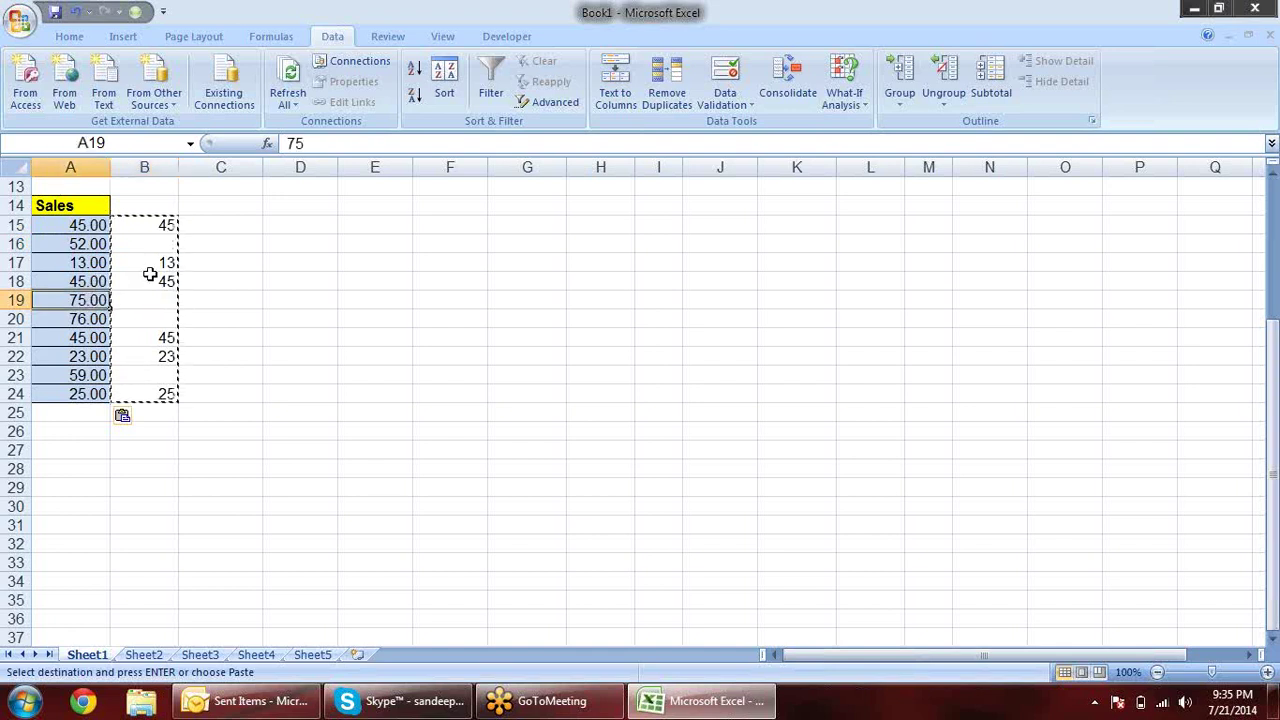
pyautogui.moveTo(166, 262); pyautogui.dragTo(162, 283)
pyautogui.moveTo(166, 338); pyautogui.dragTo(166, 357)
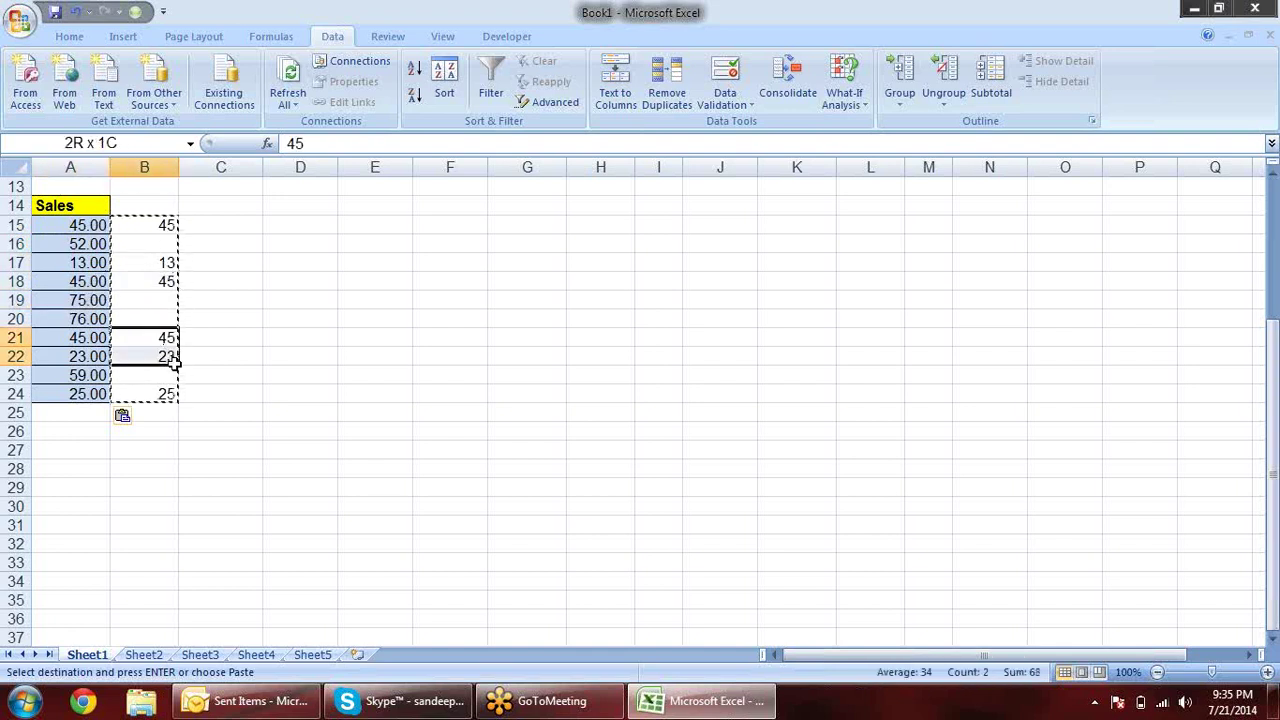
pyautogui.click(116, 391)
pyautogui.click(95, 392)
pyautogui.click(300, 302)
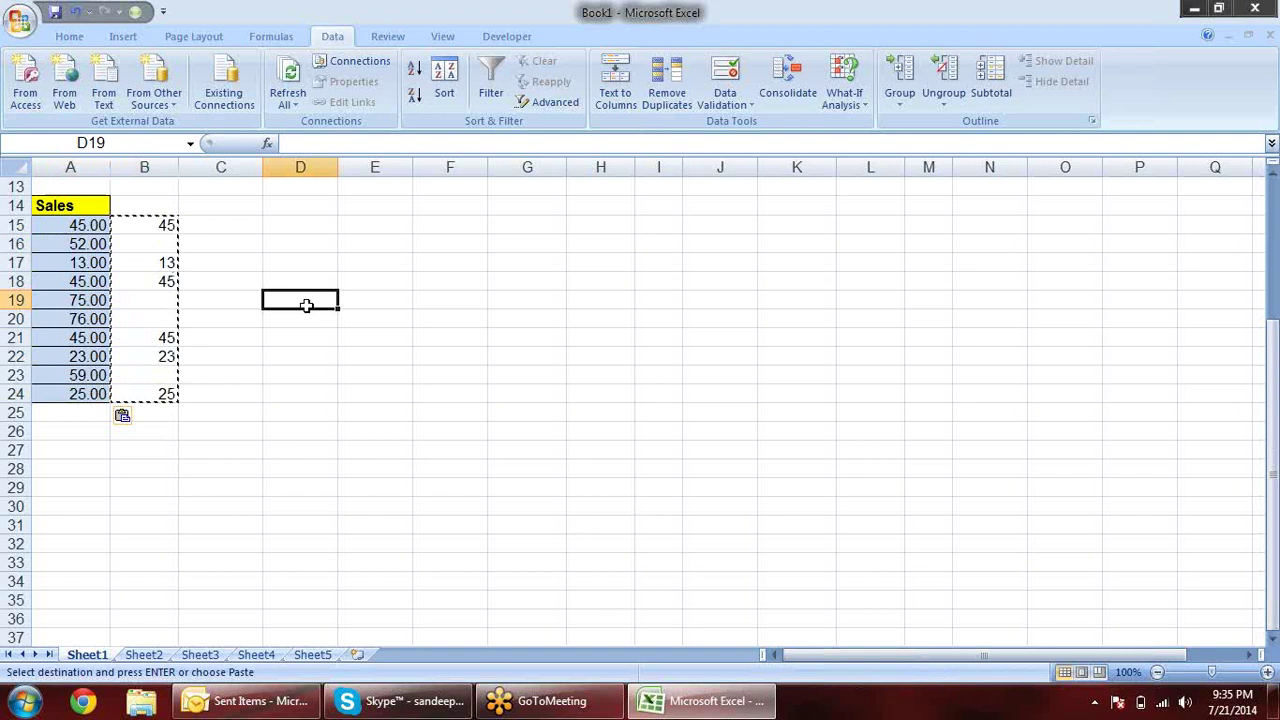
# Cancel the copy and delete the helper numbers from B15:B24
pyautogui.press('Escape')
pyautogui.click(284, 376)
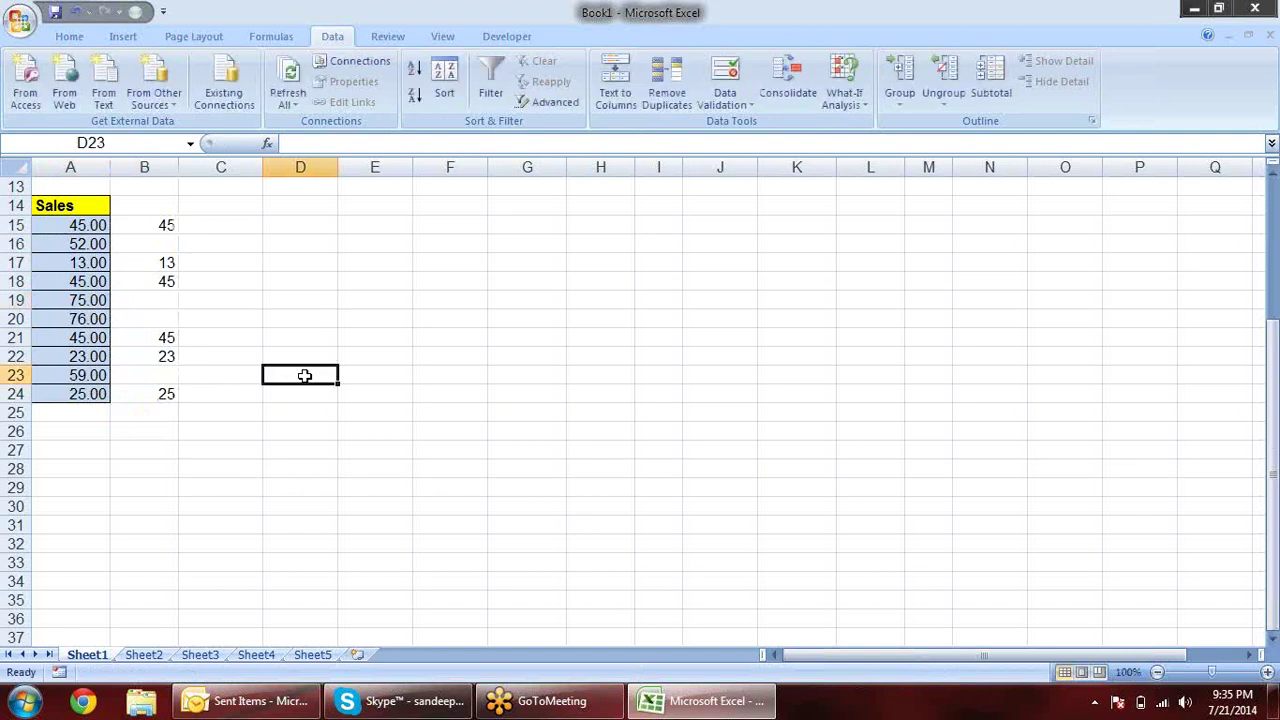
pyautogui.moveTo(166, 226)
pyautogui.mouseDown()
pyautogui.moveTo(162, 427)
pyautogui.moveTo(172, 397)
pyautogui.mouseUp()
pyautogui.press('Delete')
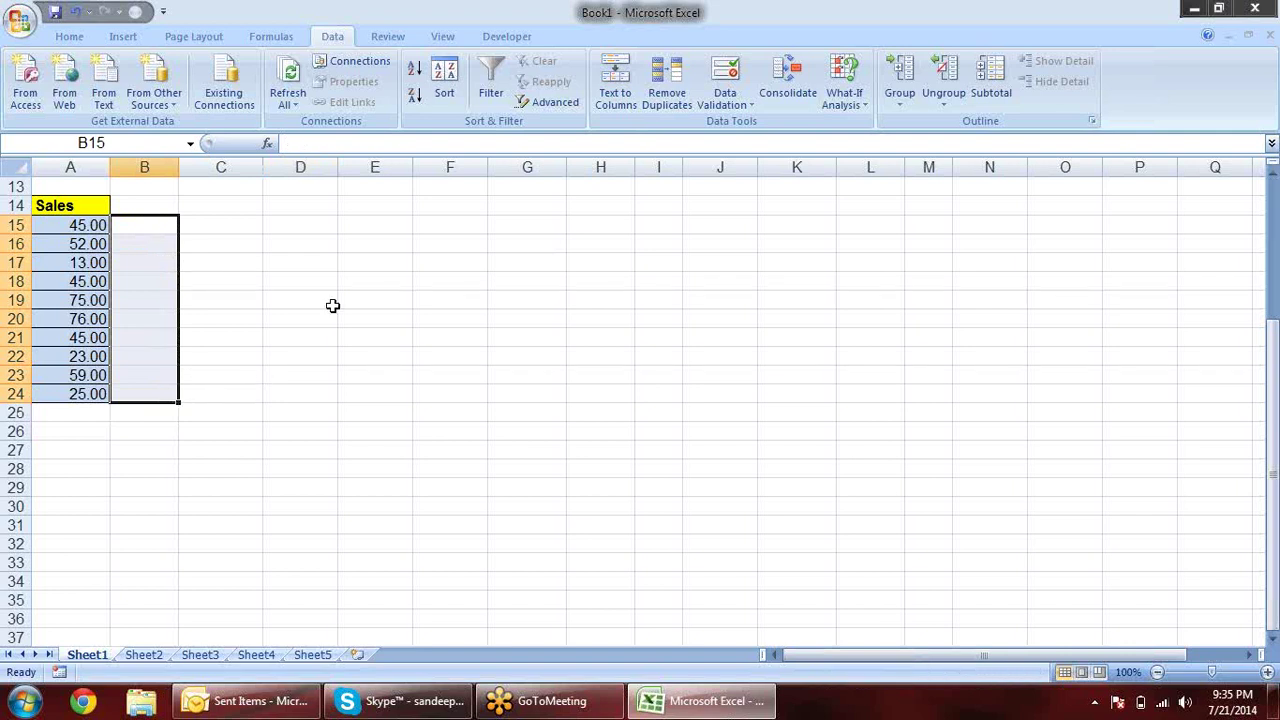
# Copy A15 and open Paste Special with E17 as the destination
pyautogui.click(100, 226)
pyautogui.hotkey('ctrl', 'c')
pyautogui.click(403, 263)
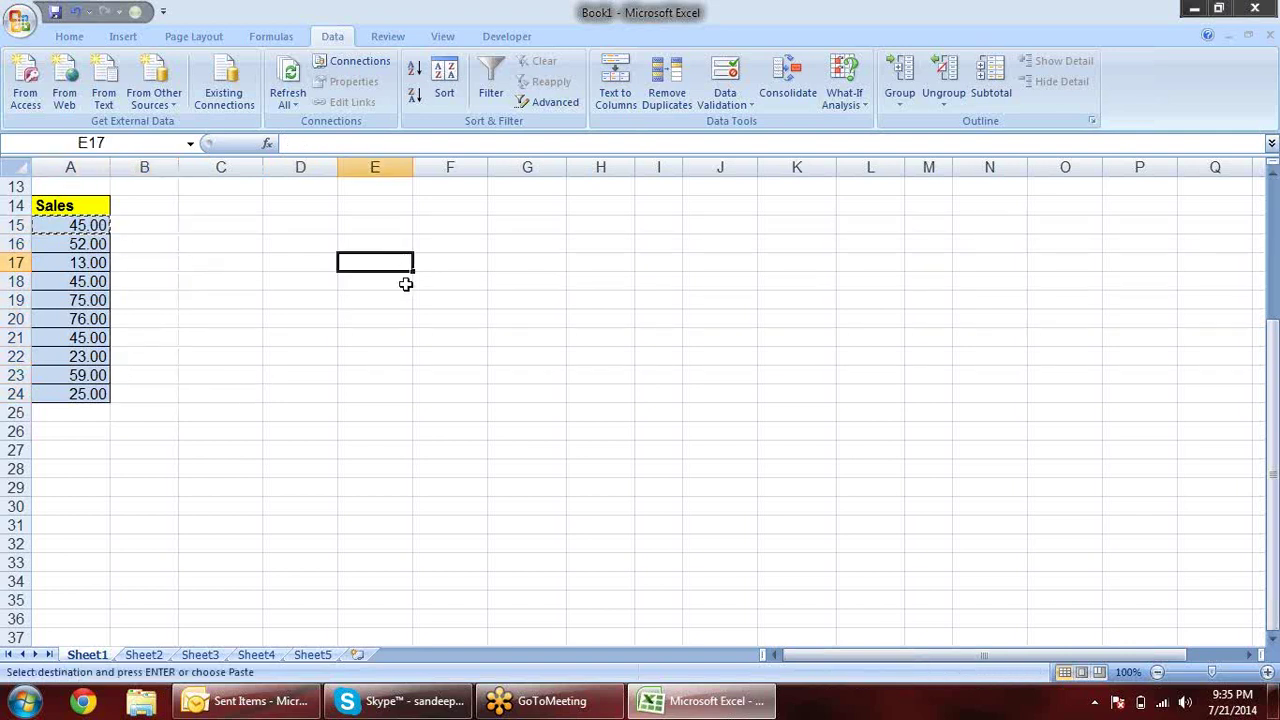
pyautogui.hotkey('alt', 'e')
pyautogui.press('s')
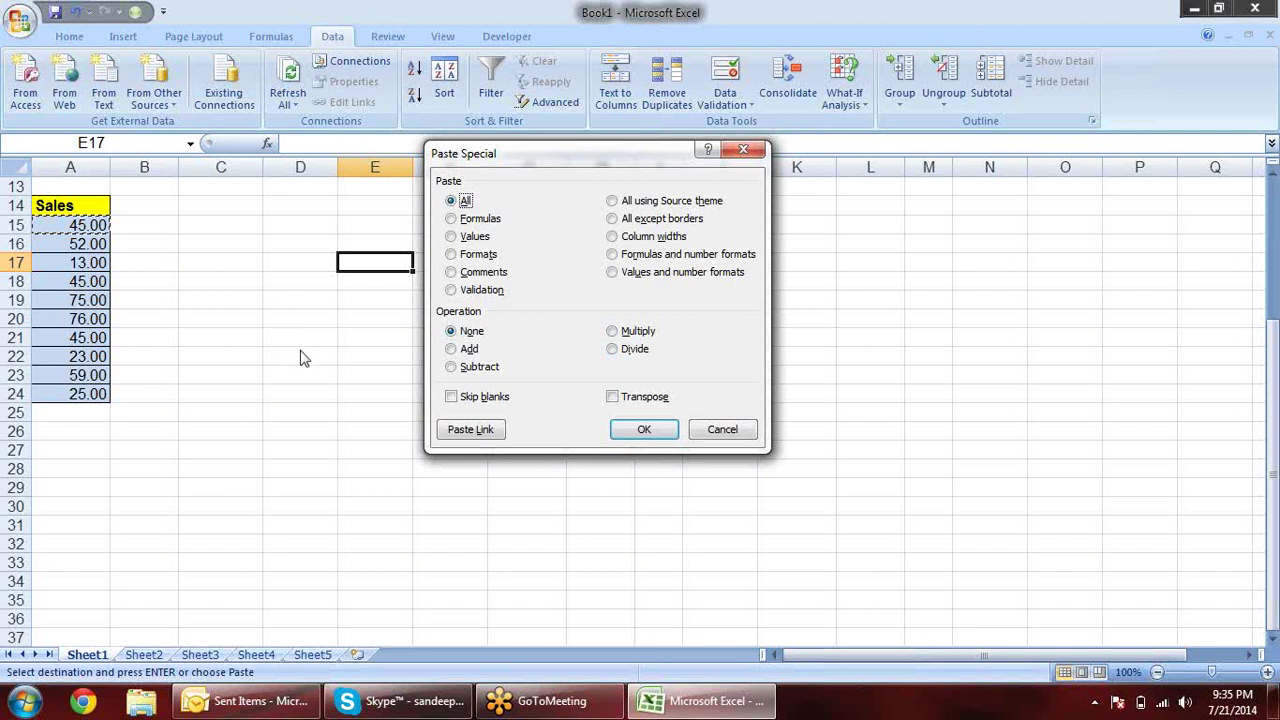
# Cancel the pending paste and copy, then enter 200 in cell B14
pyautogui.press('Escape')
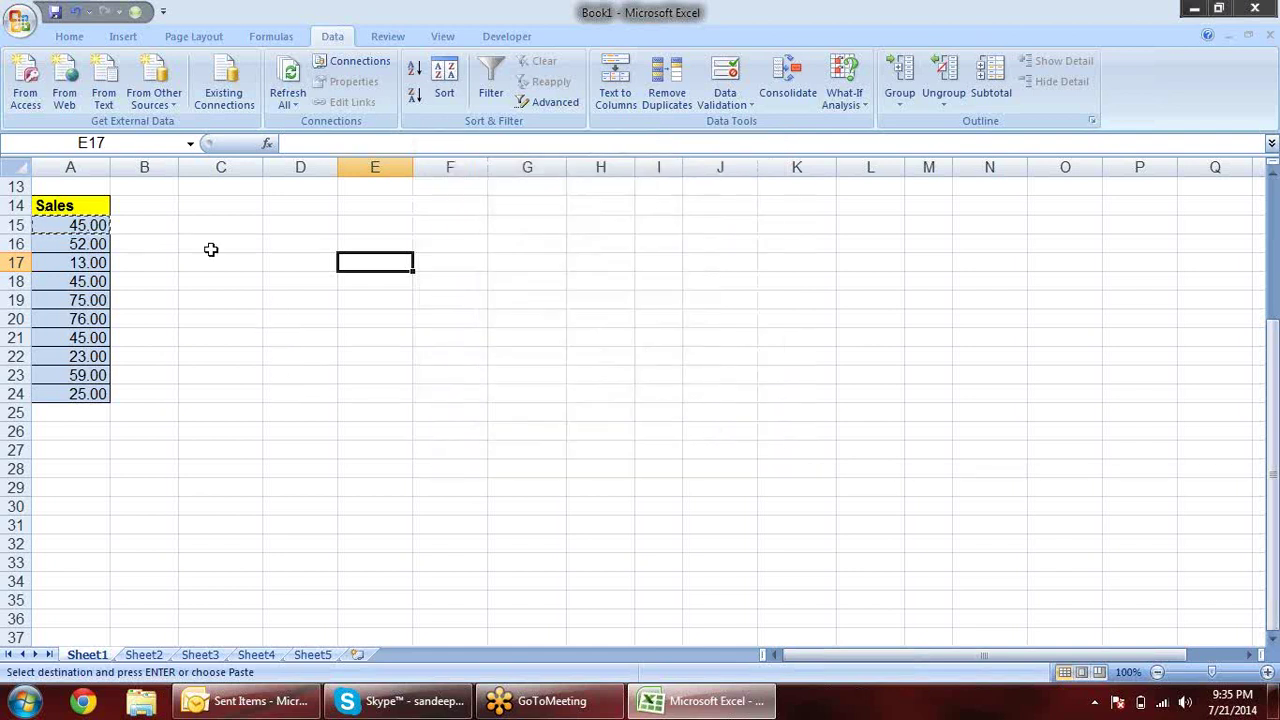
pyautogui.click(150, 203)
pyautogui.press('Escape')
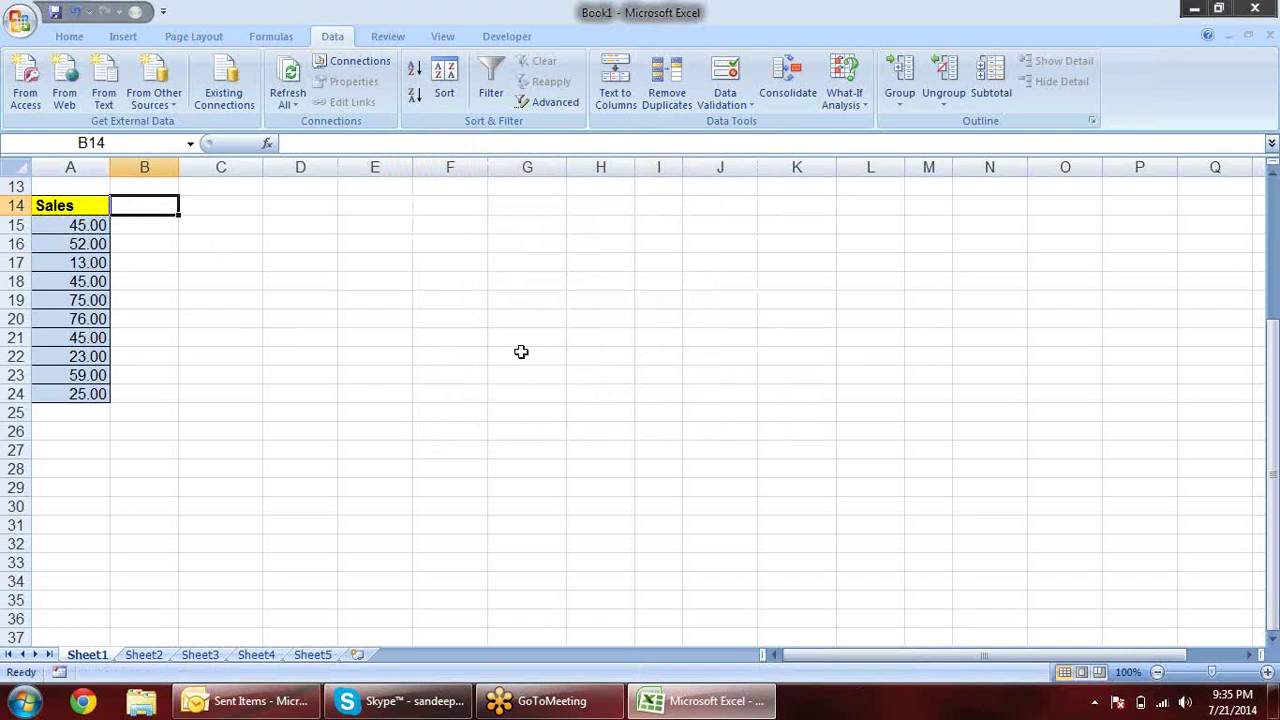
pyautogui.write('200')
pyautogui.press('Return')
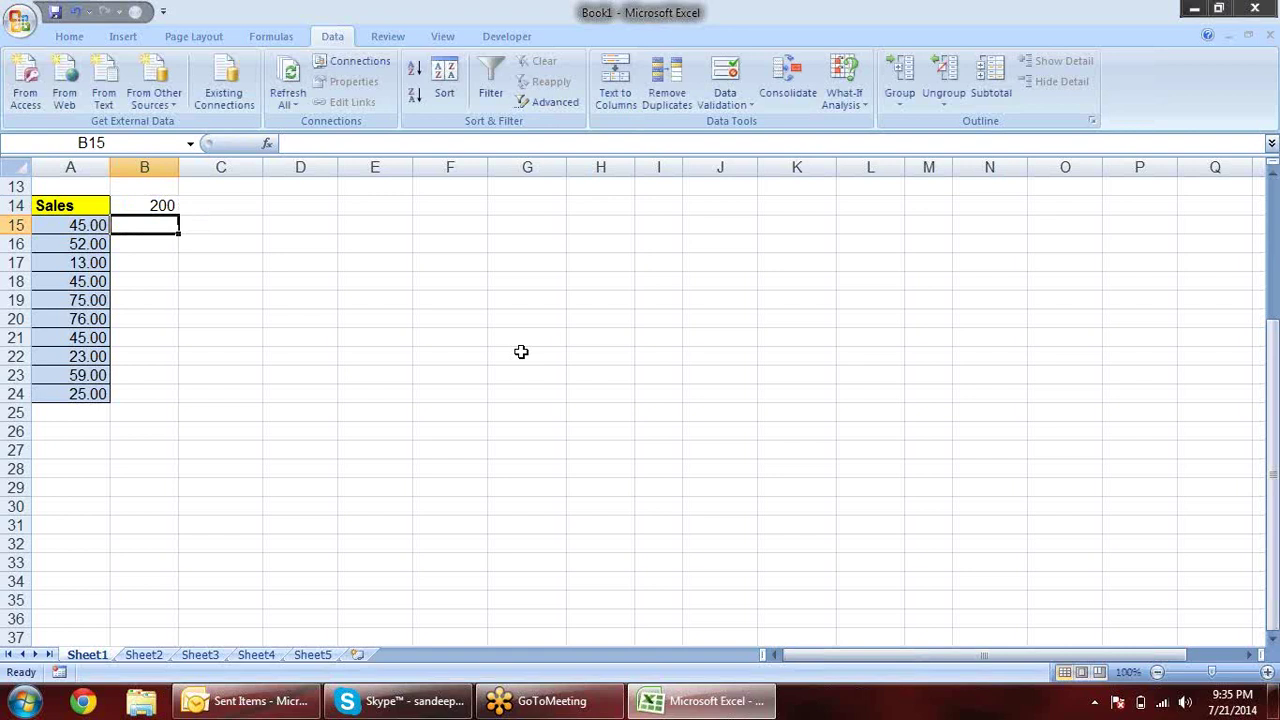
# Compare B14's value of 200 with the first Sales value in A15
pyautogui.click(168, 203)
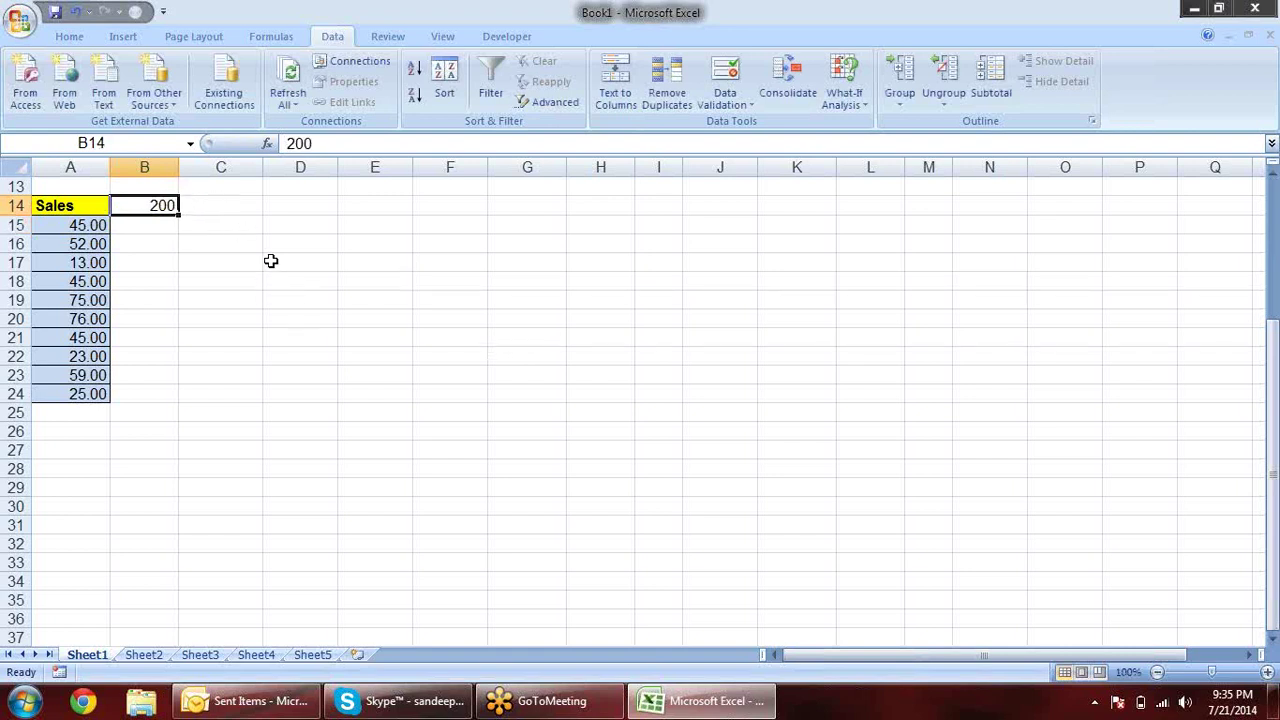
pyautogui.click(100, 229)
pyautogui.click(155, 204)
pyautogui.click(104, 225)
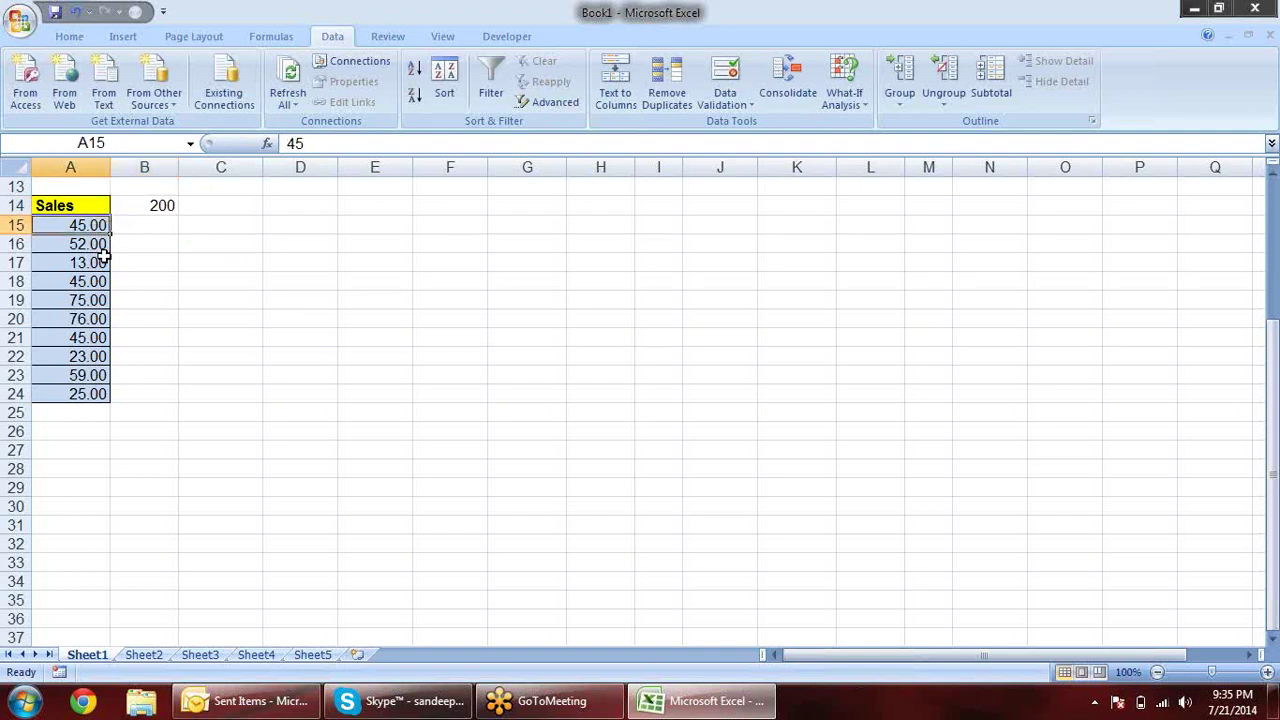
pyautogui.click(157, 206)
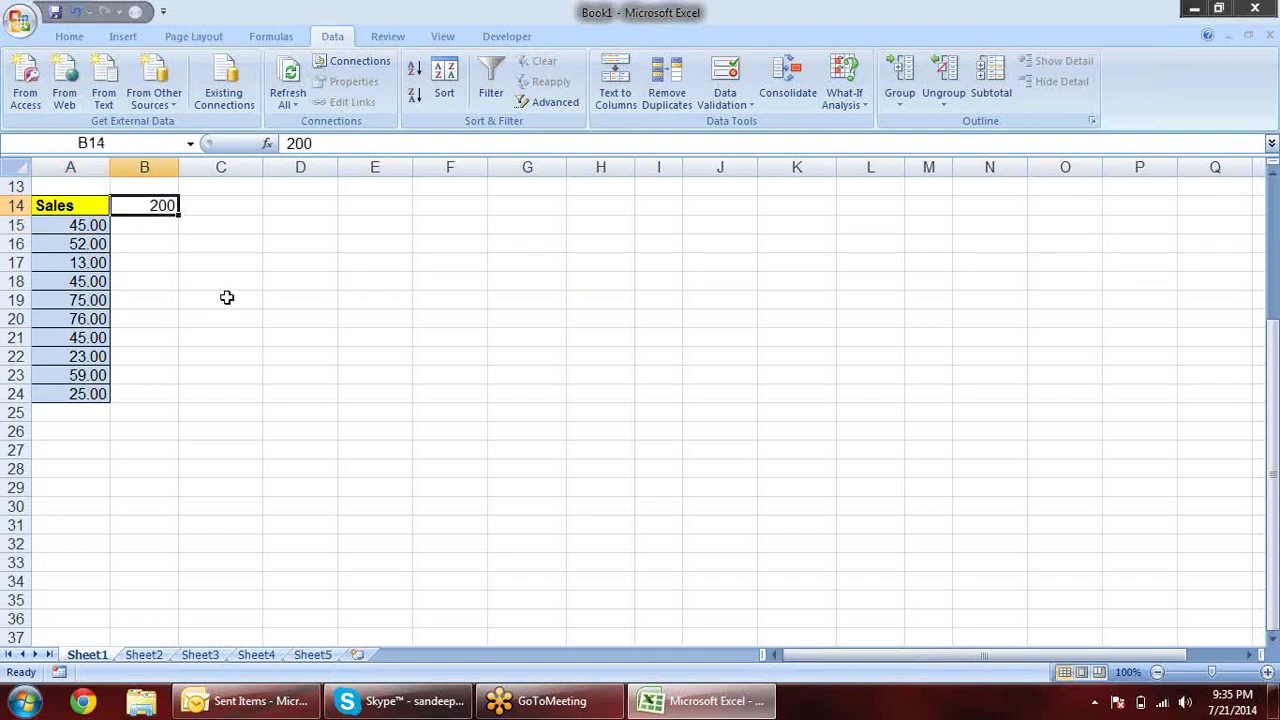
pyautogui.hotkey('ctrl', 'c')
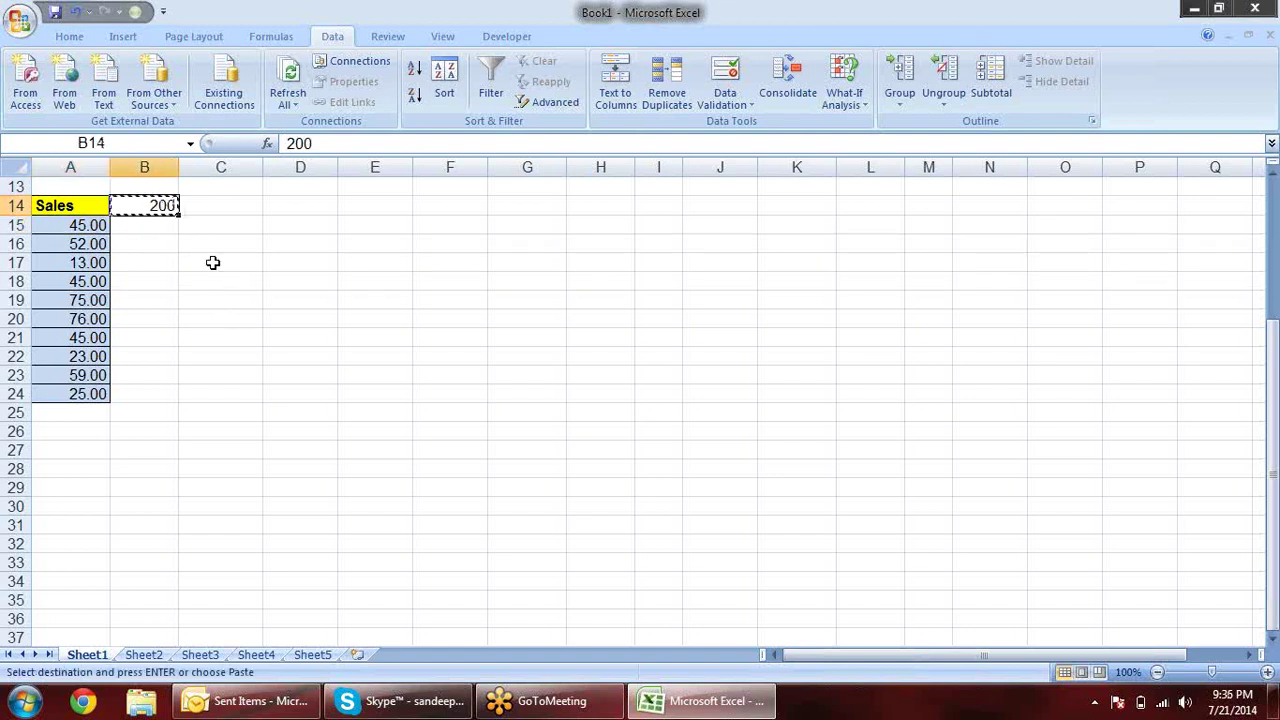
pyautogui.click(85, 223)
pyautogui.moveTo(85, 223); pyautogui.dragTo(82, 392)
pyautogui.rightClick(85, 225)
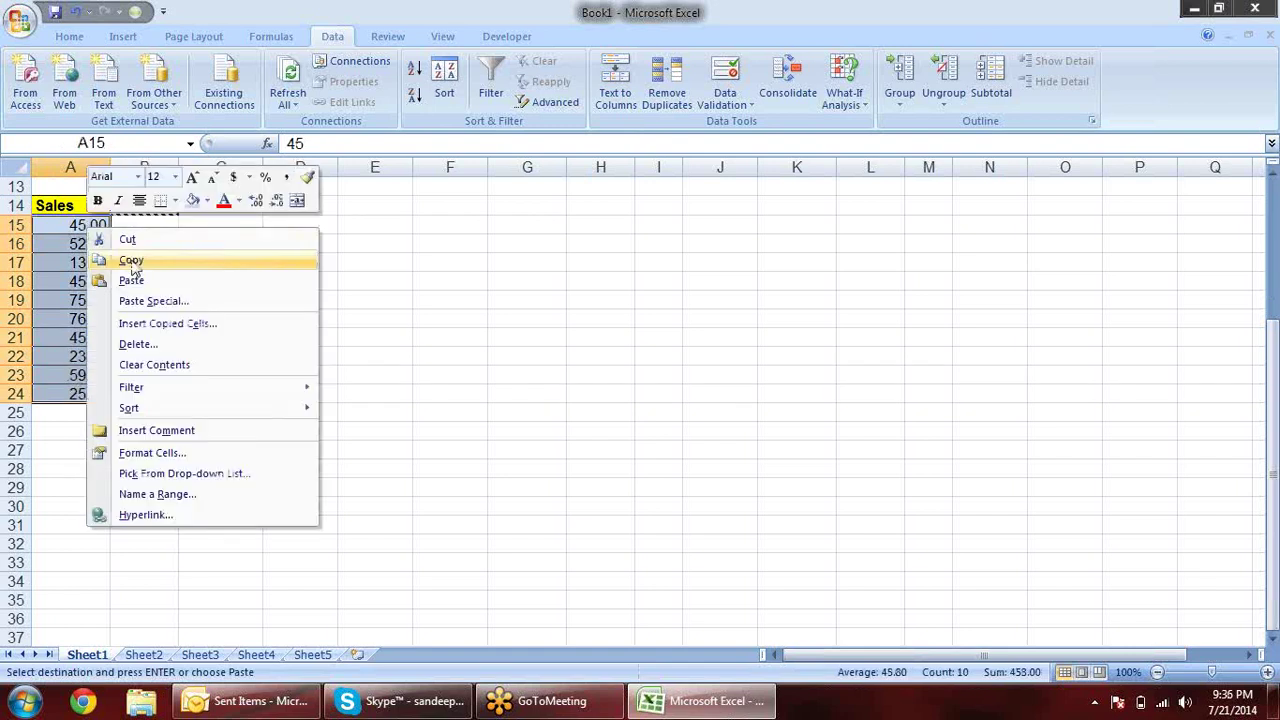
pyautogui.click(182, 299)
pyautogui.moveTo(193, 147); pyautogui.dragTo(492, 207)
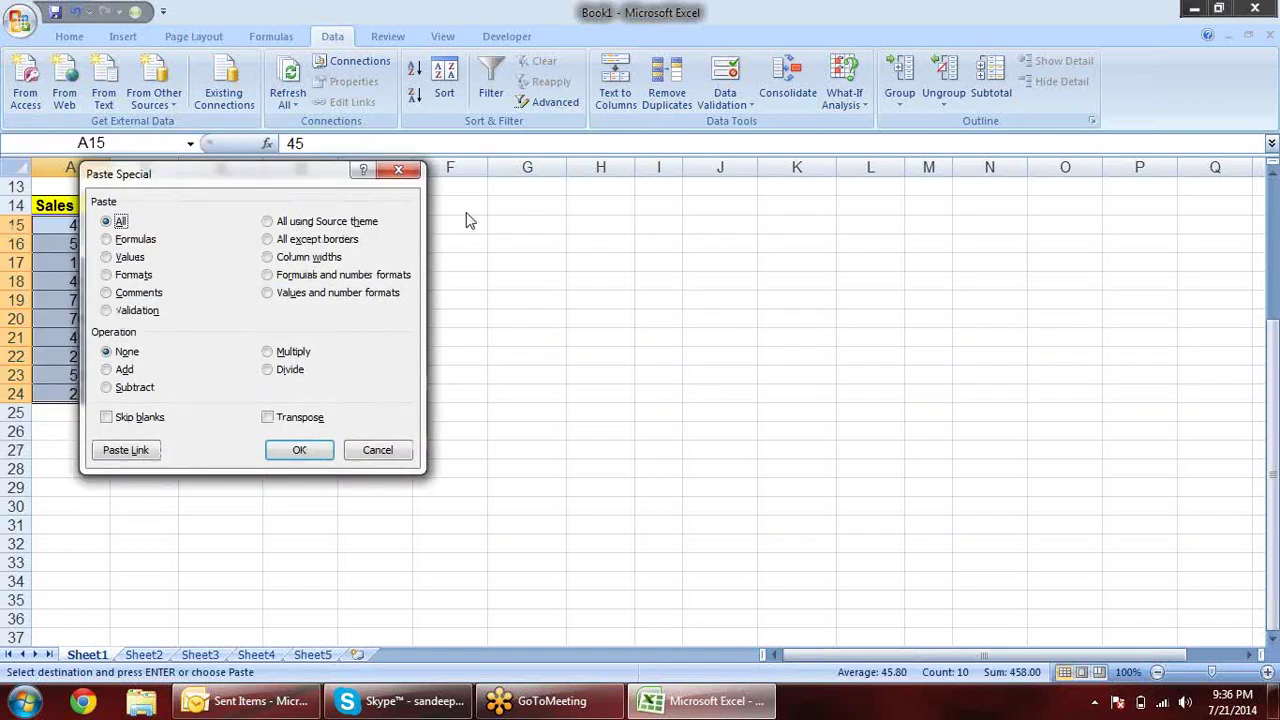
pyautogui.click(520, 400)
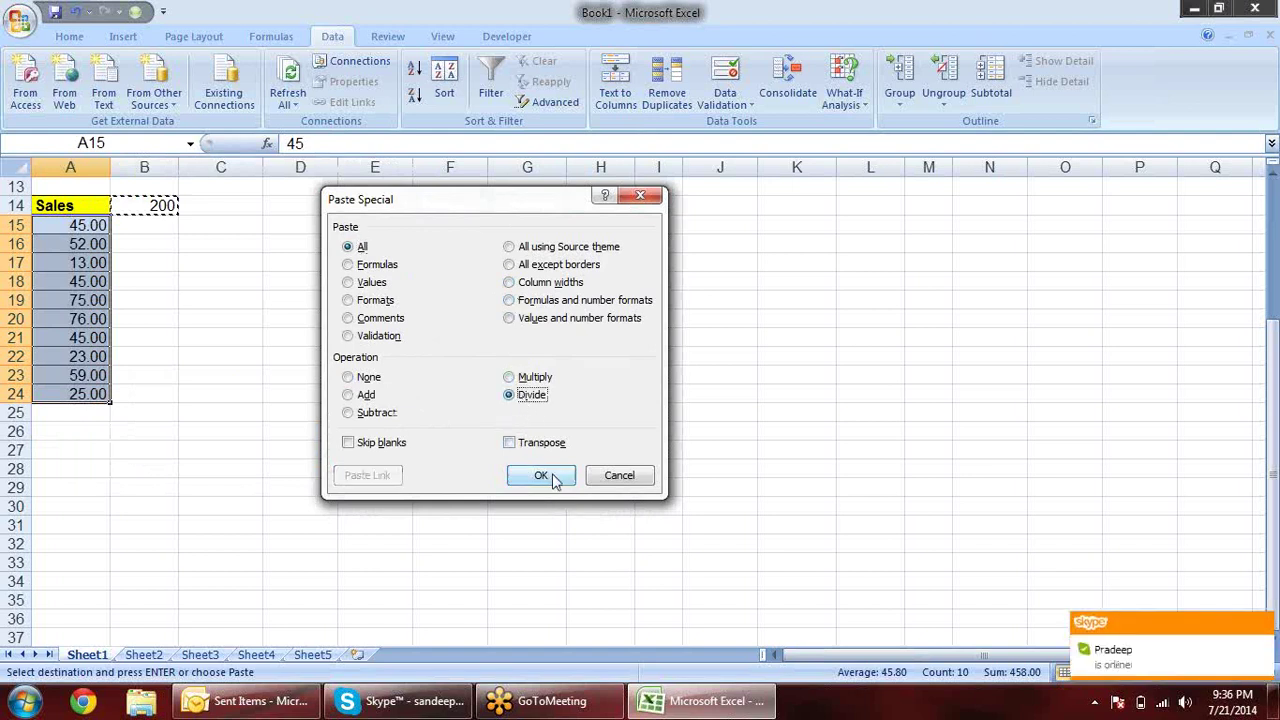
pyautogui.click(541, 476)
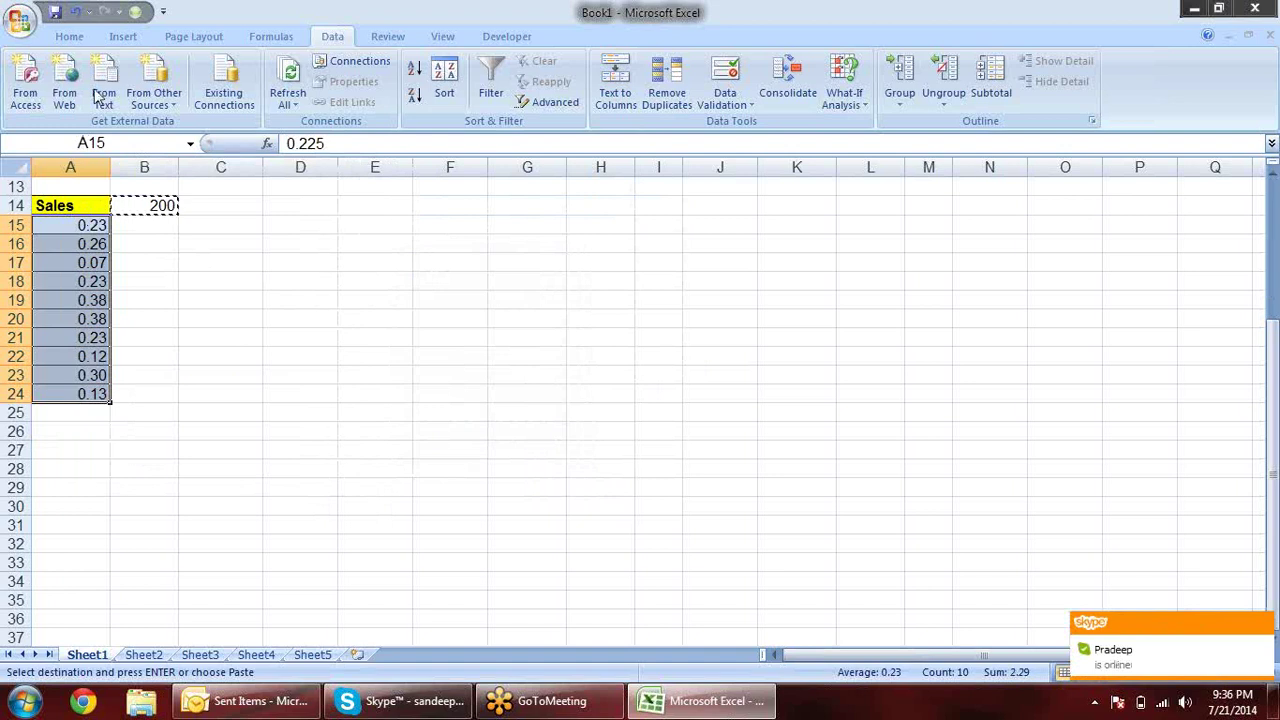
pyautogui.click(71, 37)
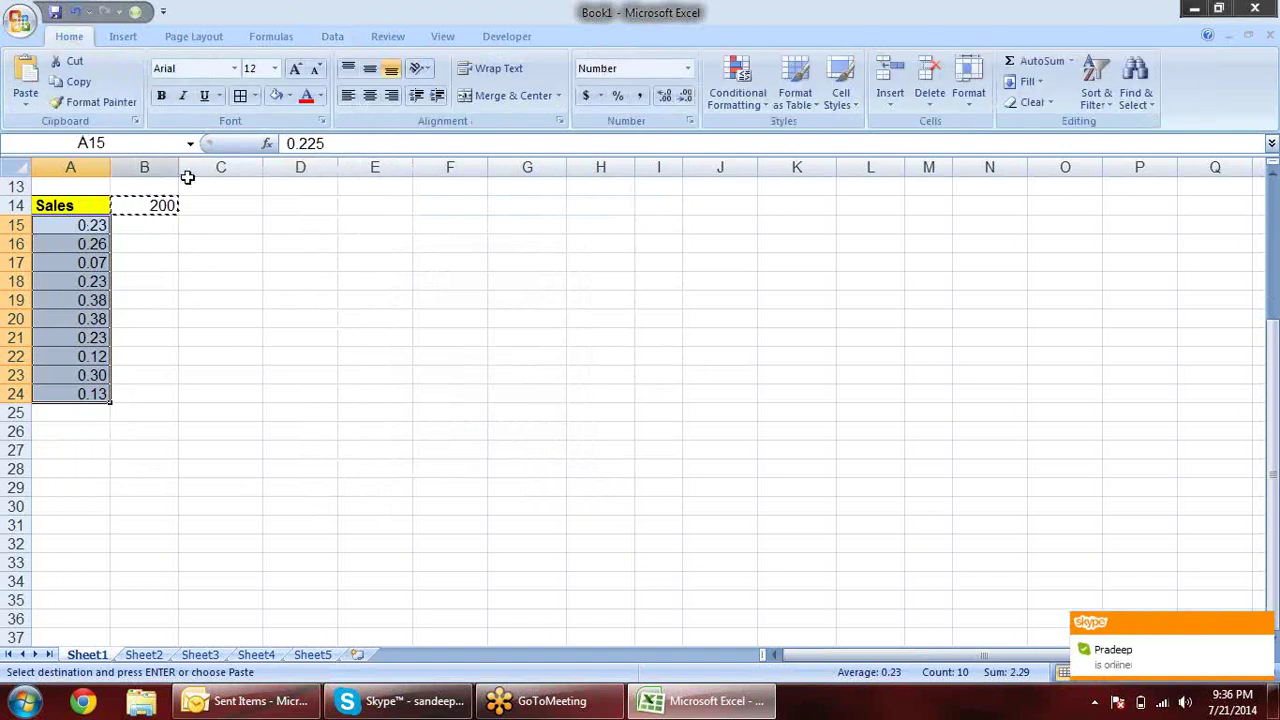
pyautogui.click(618, 97)
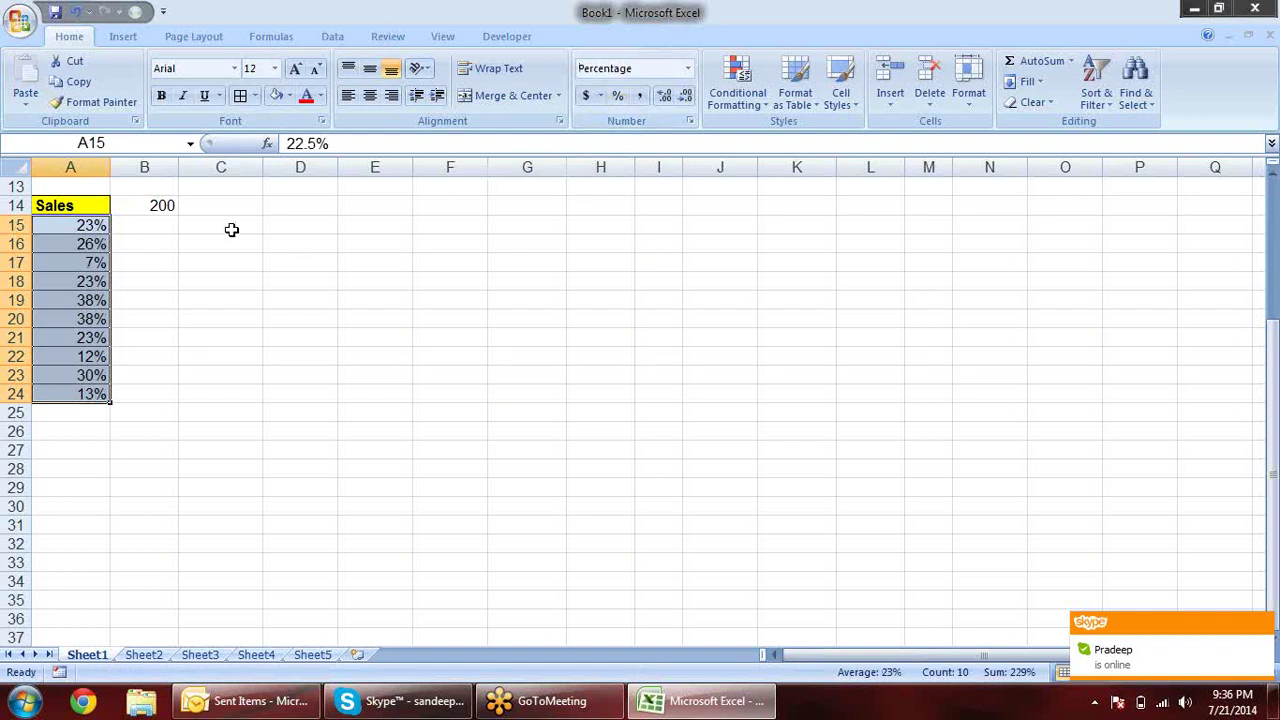
pyautogui.click(150, 206)
pyautogui.moveTo(98, 226); pyautogui.dragTo(70, 393)
pyautogui.moveTo(85, 228); pyautogui.dragTo(60, 393)
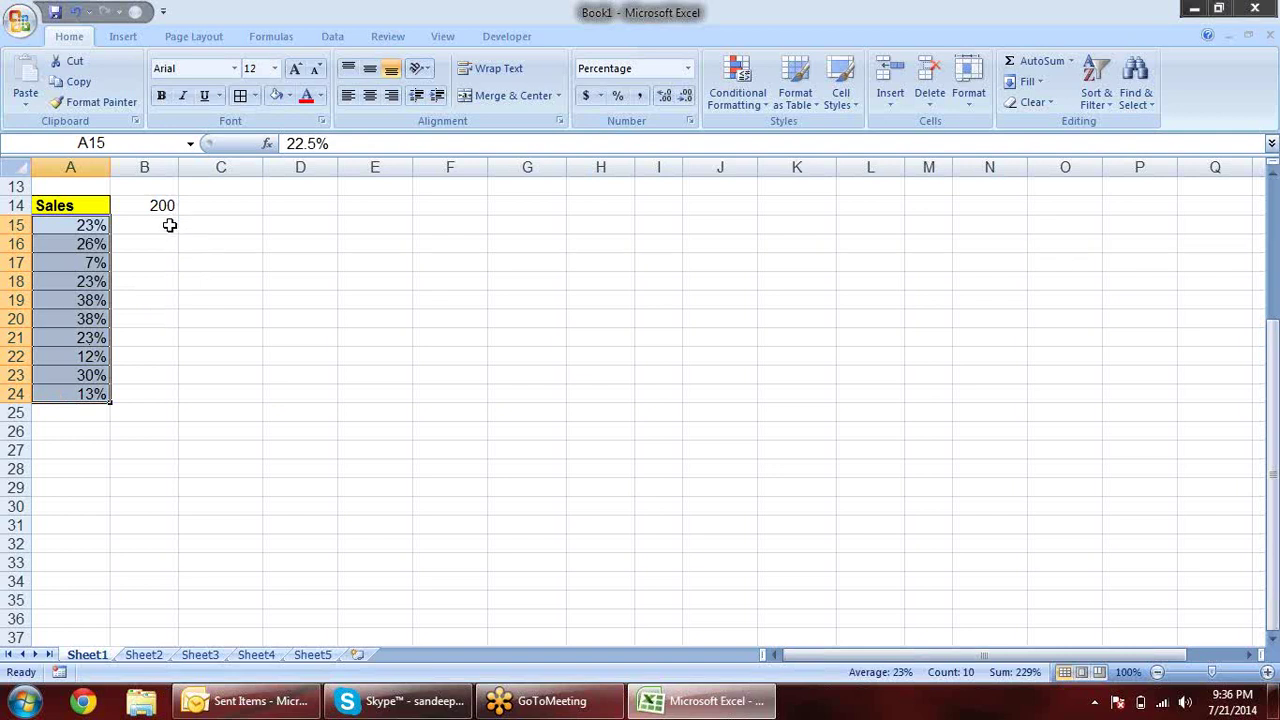
pyautogui.hotkey('ctrl', 'z')
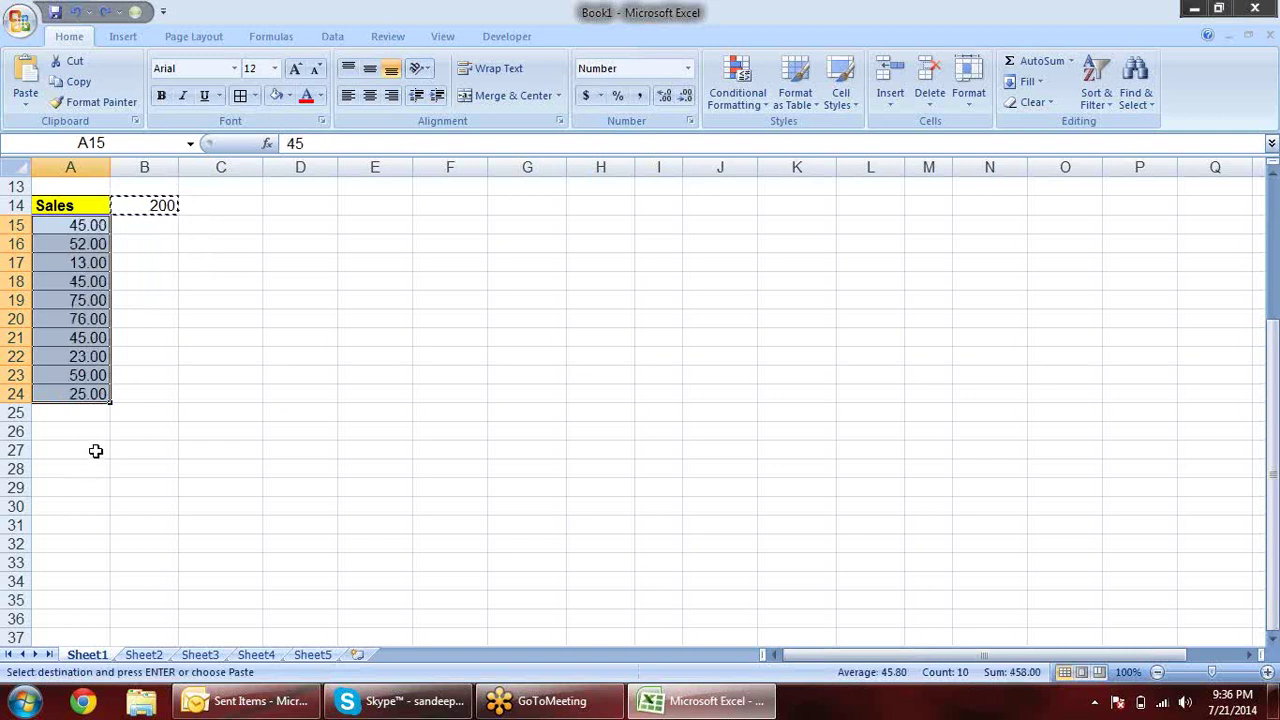
pyautogui.press('Escape')
pyautogui.click(163, 206)
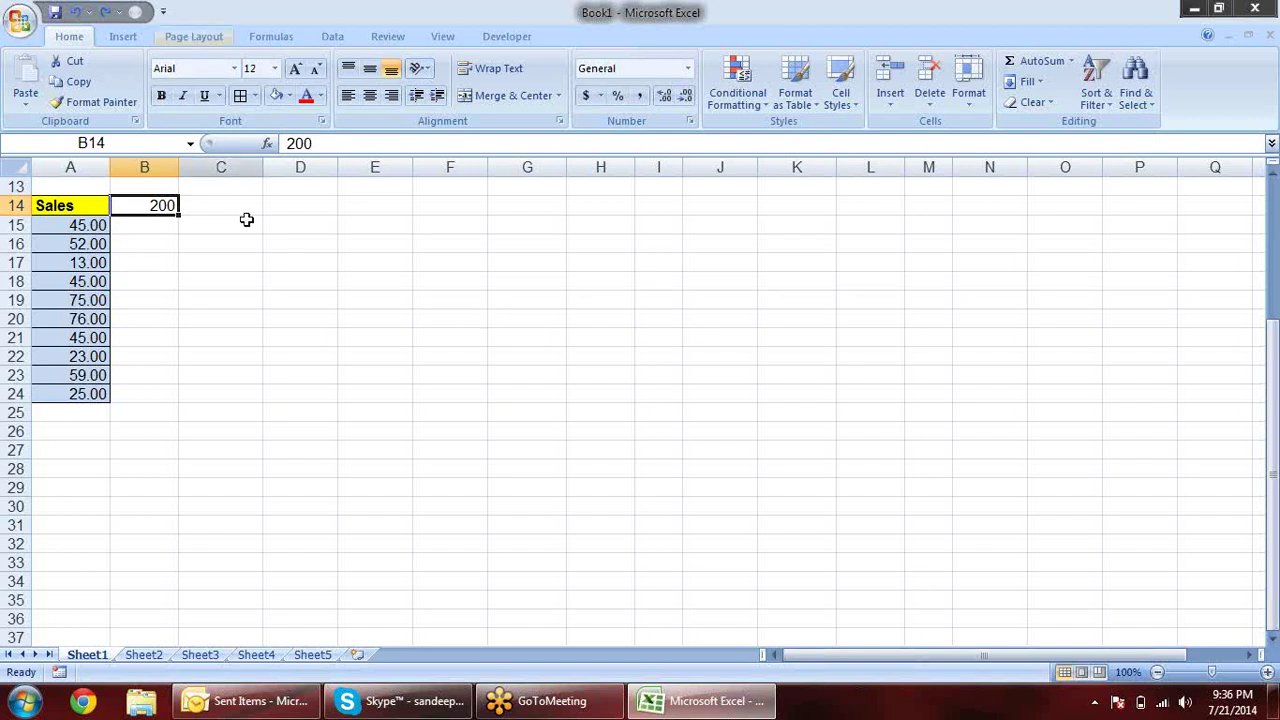
# Select D16:K31 and give every cell All Borders
pyautogui.moveTo(145, 226); pyautogui.dragTo(148, 393)
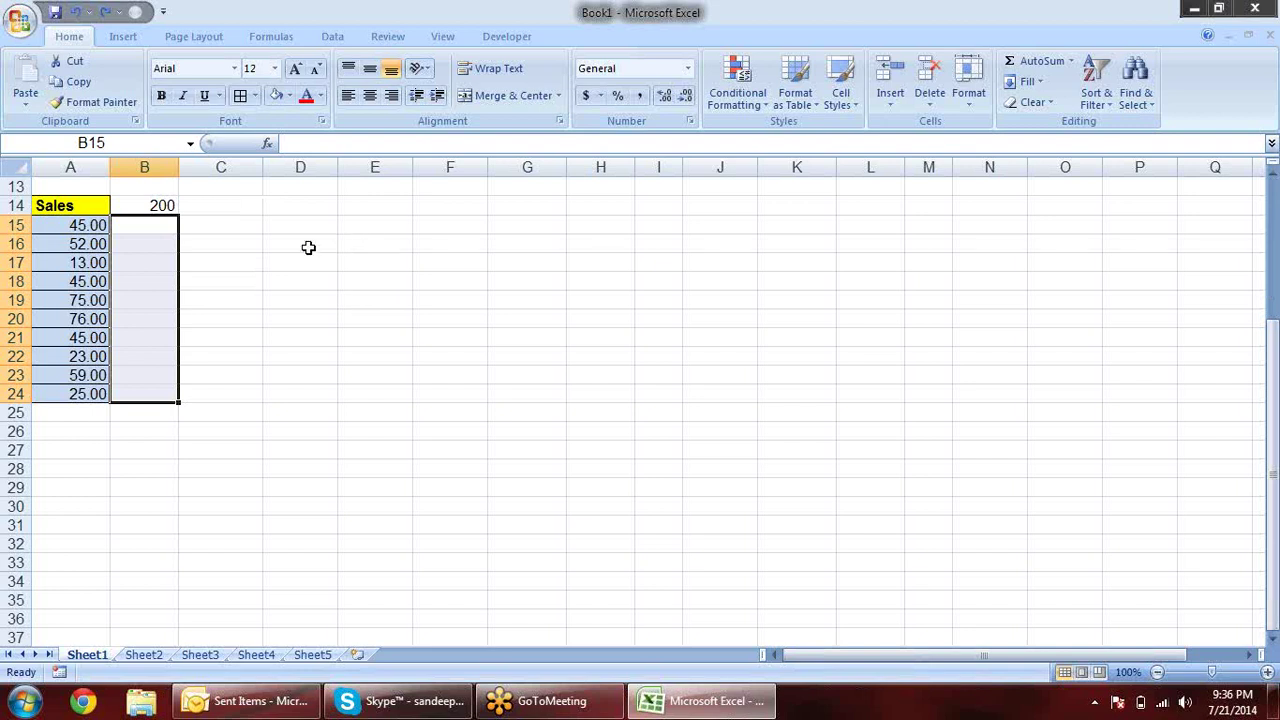
pyautogui.moveTo(309, 249); pyautogui.dragTo(823, 518)
pyautogui.press('alt')
pyautogui.press('h')
pyautogui.press('b')
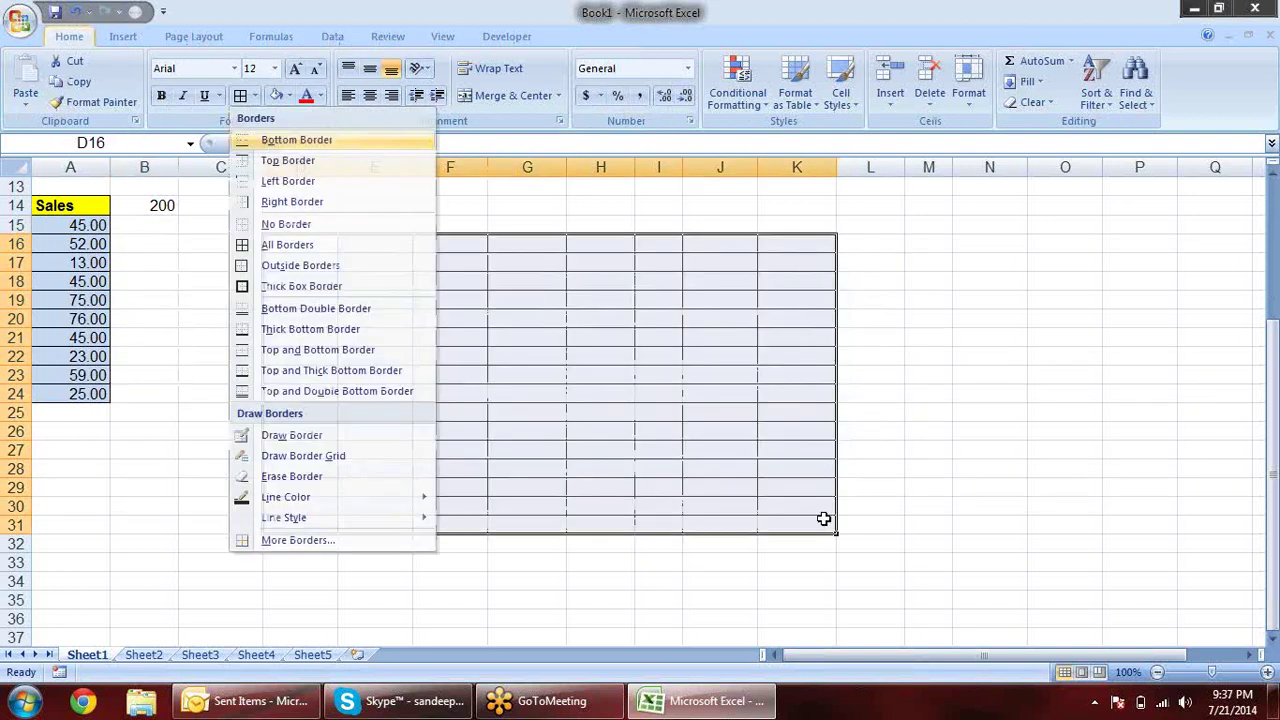
pyautogui.press('a')
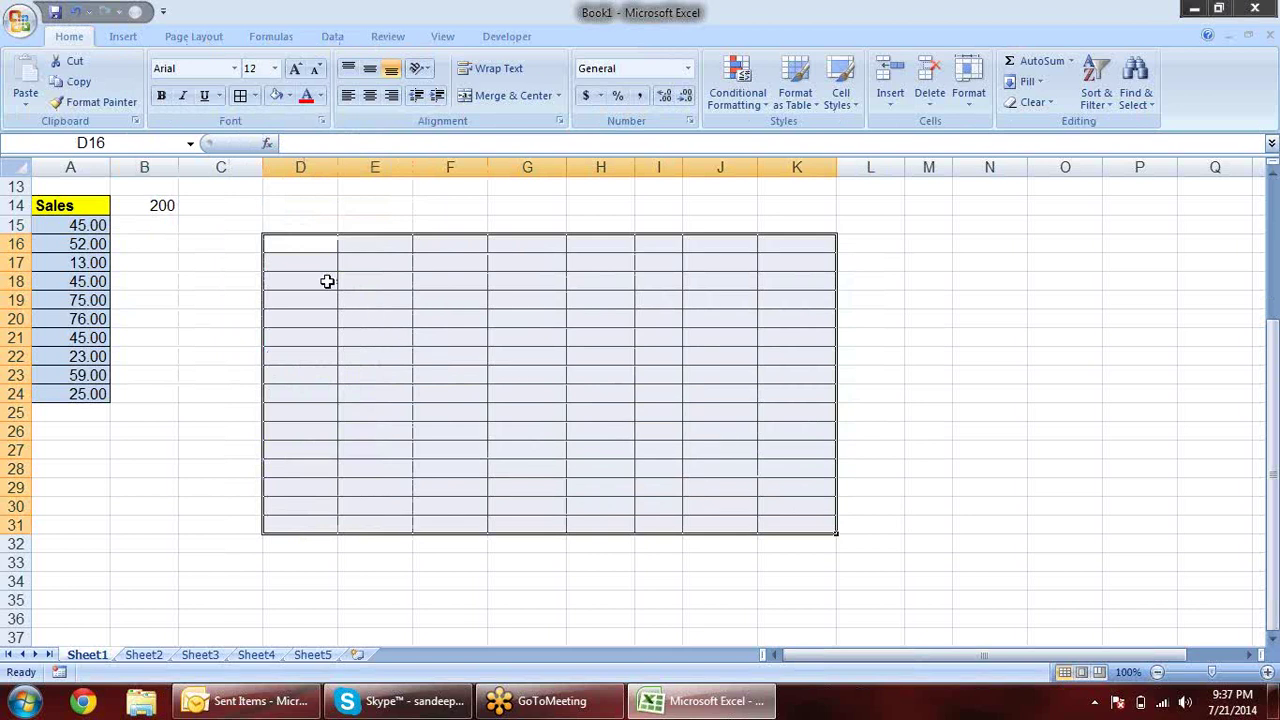
# Fill D16:K31 at once with =RANDBETWEEN(900000,1000000)
pyautogui.write('=ra')
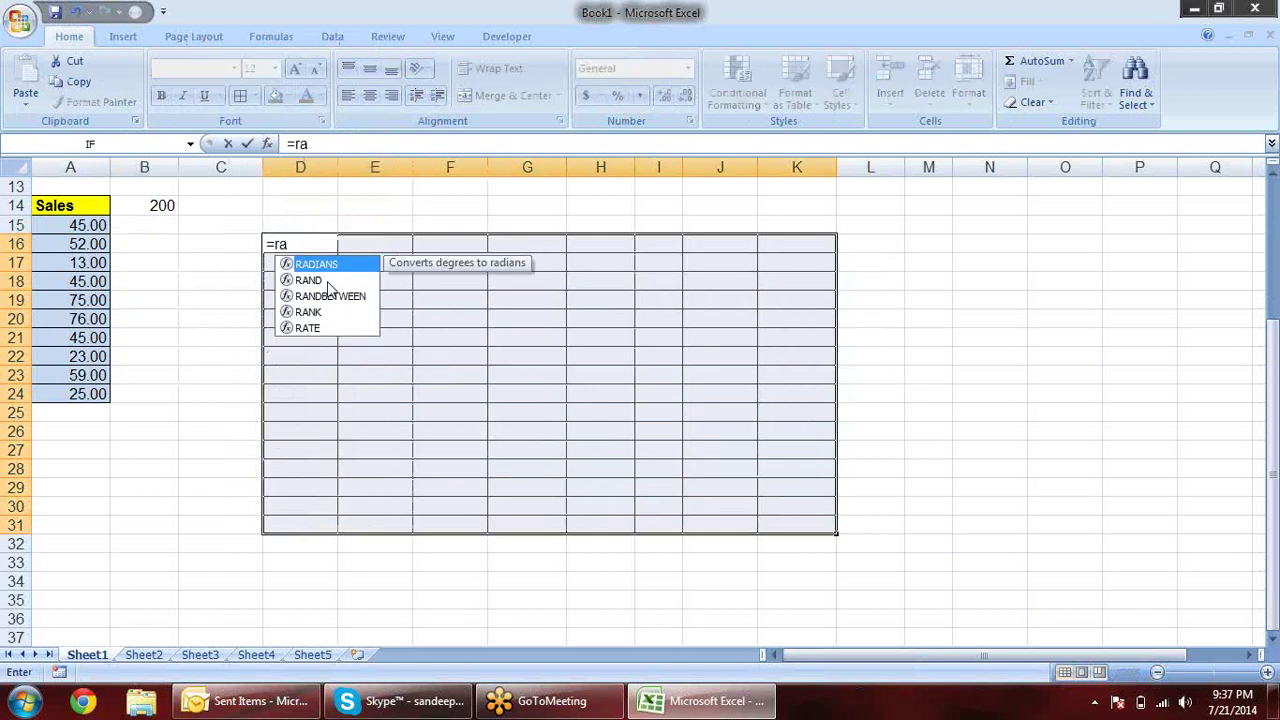
pyautogui.press('Down')
pyautogui.press('Down')
pyautogui.press('Tab')
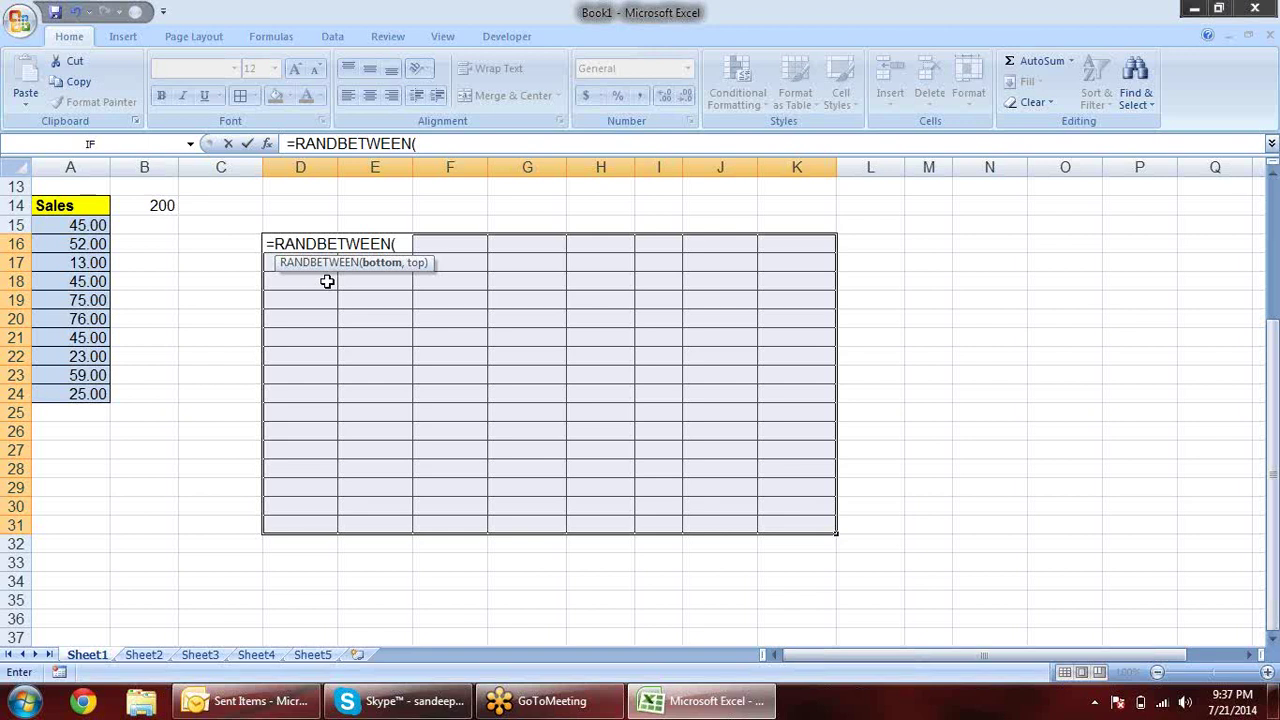
pyautogui.write('9')
pyautogui.write('00000')
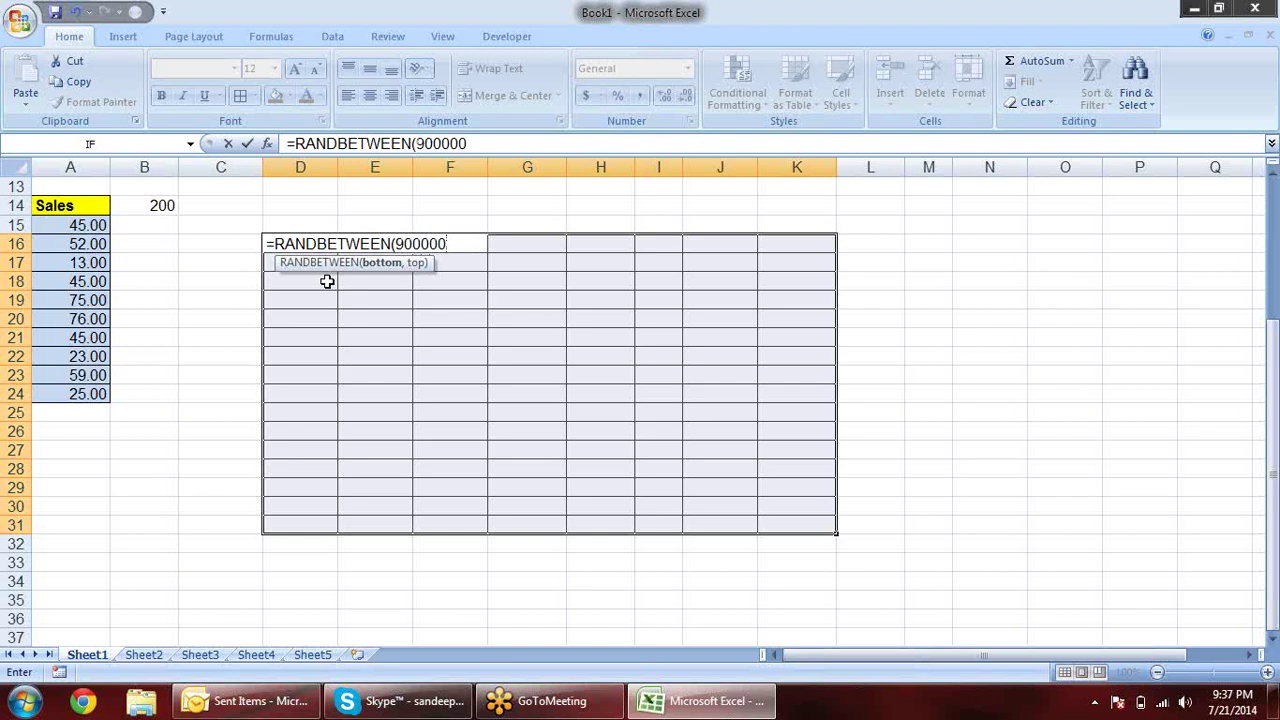
pyautogui.write(',1')
pyautogui.write('000000')
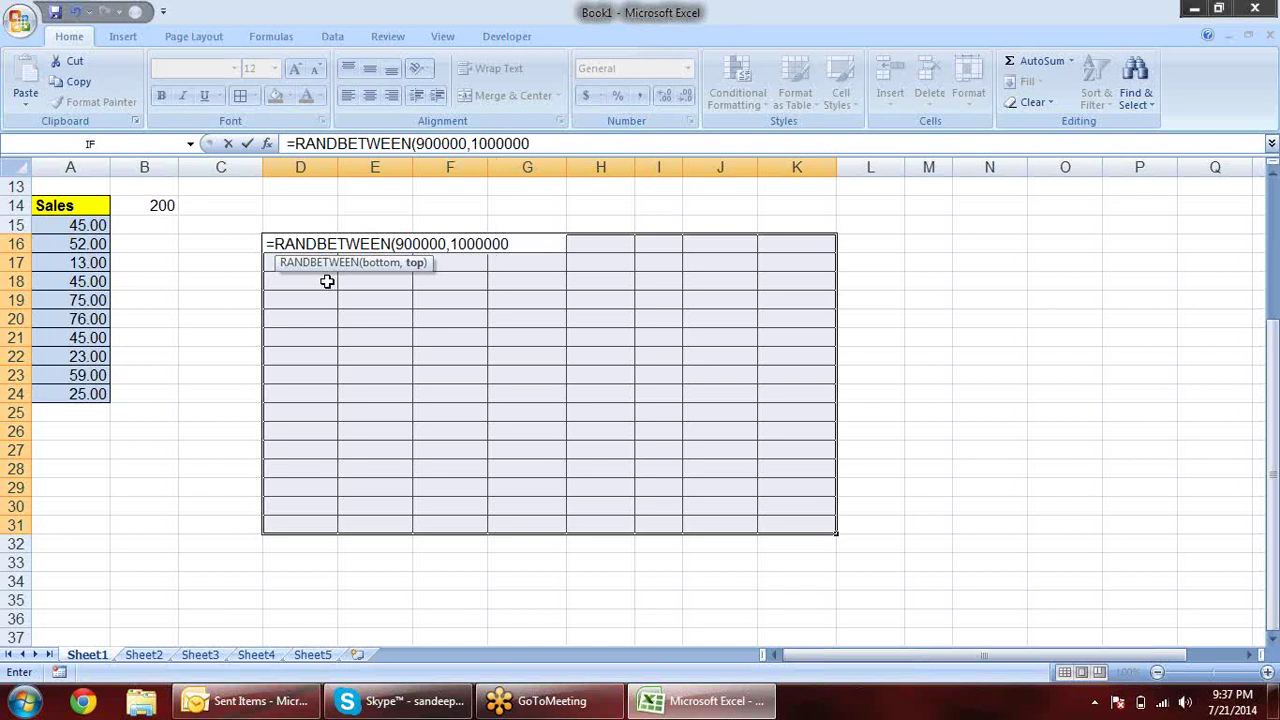
pyautogui.hotkey('ctrl', 'Return')
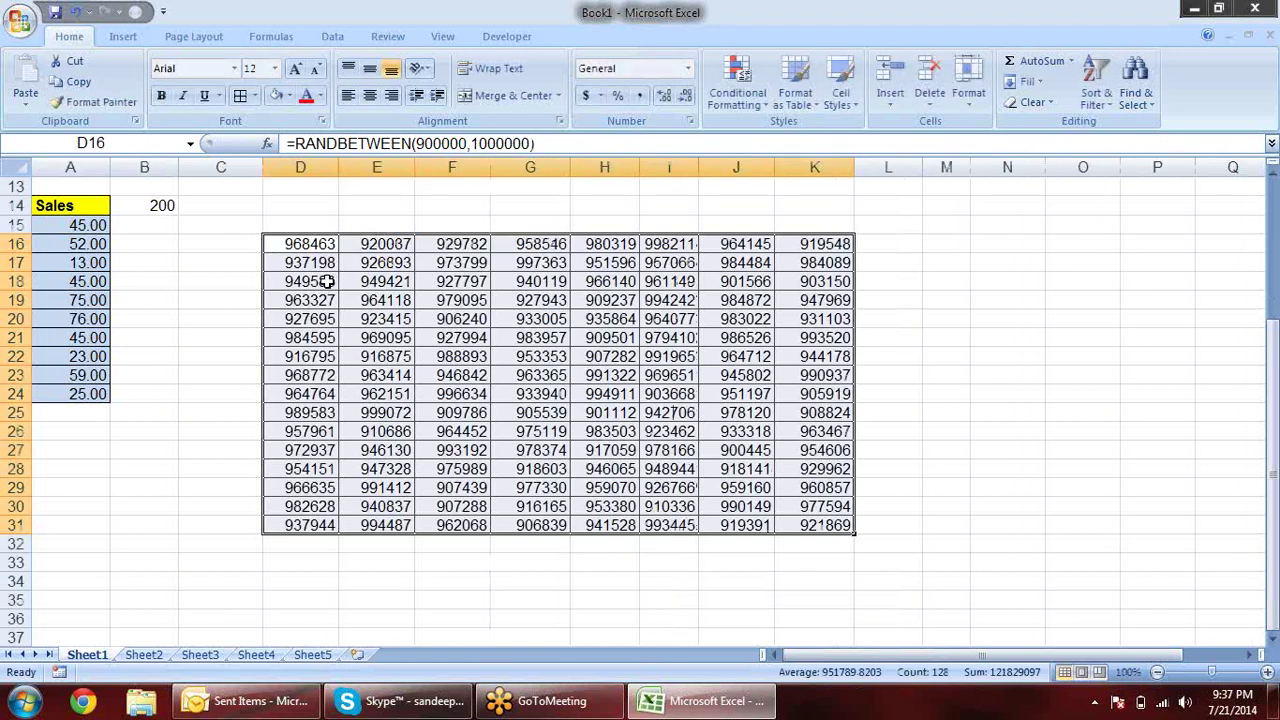
# Convert the random numbers to fixed values with Paste Special > Values
pyautogui.hotkey('ctrl', 'c')
pyautogui.hotkey('alt', 'e')
pyautogui.press('s')
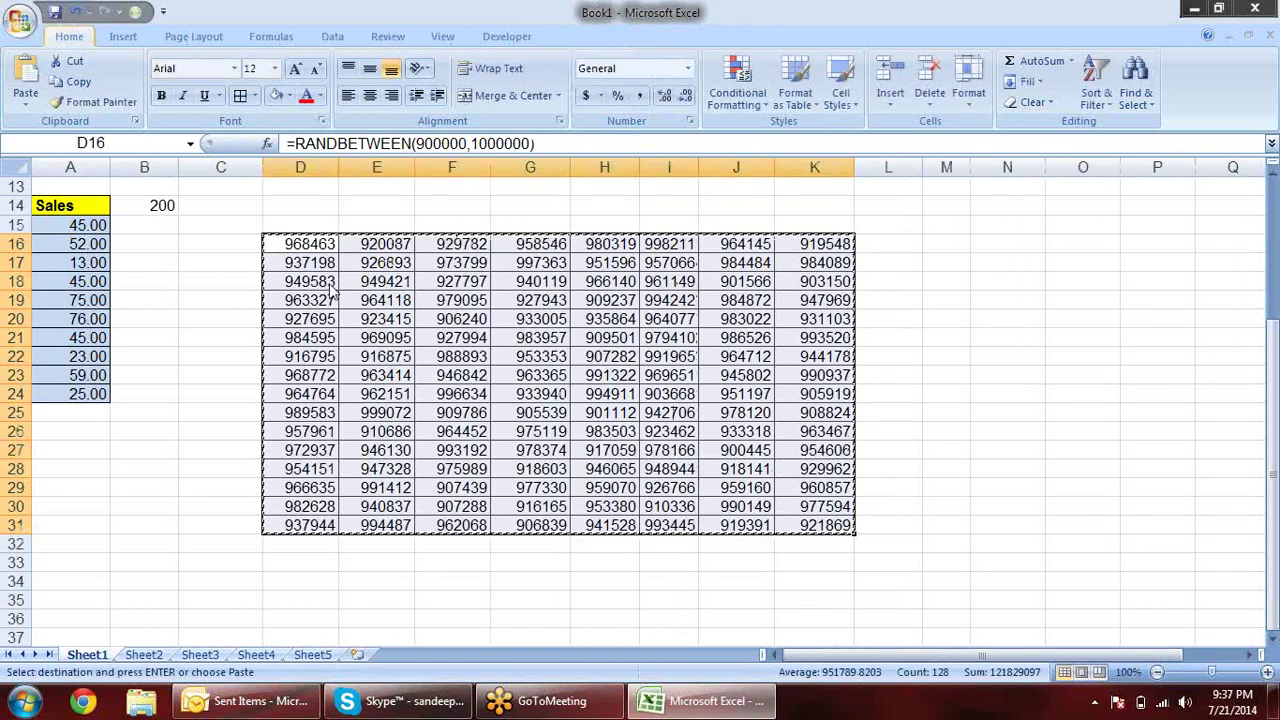
pyautogui.press('v')
pyautogui.press('Return')
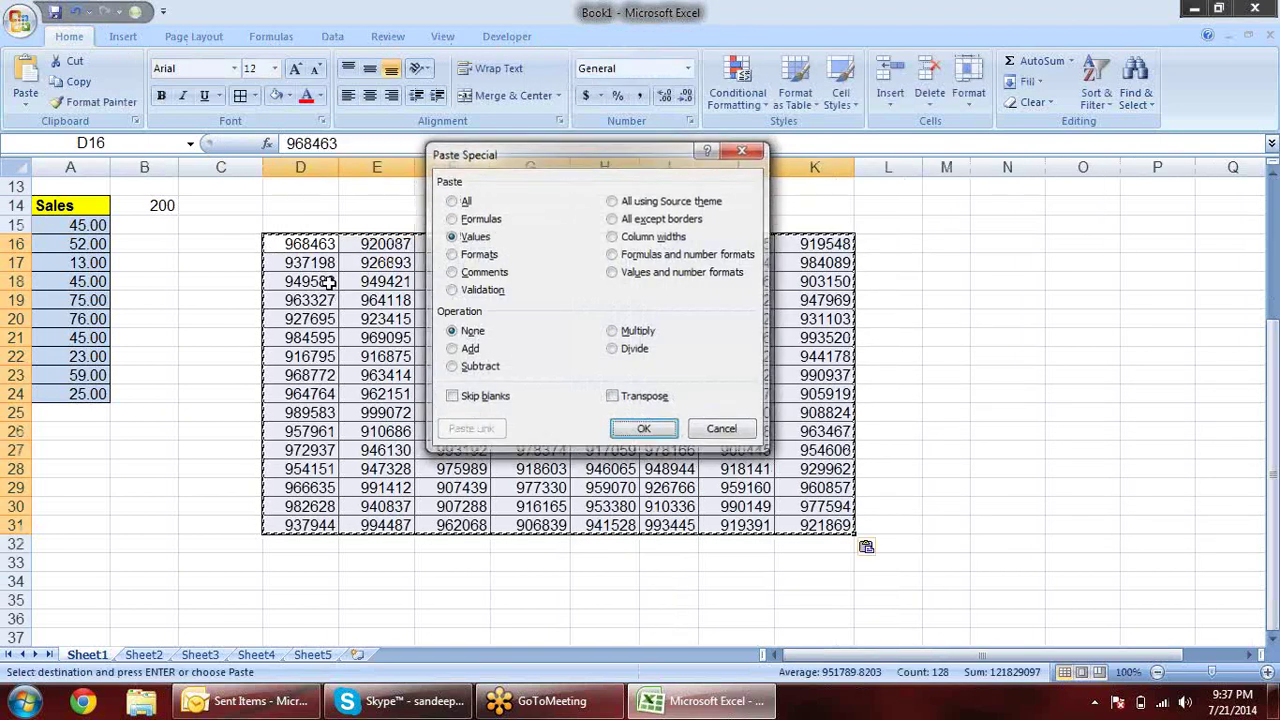
pyautogui.press('Escape')
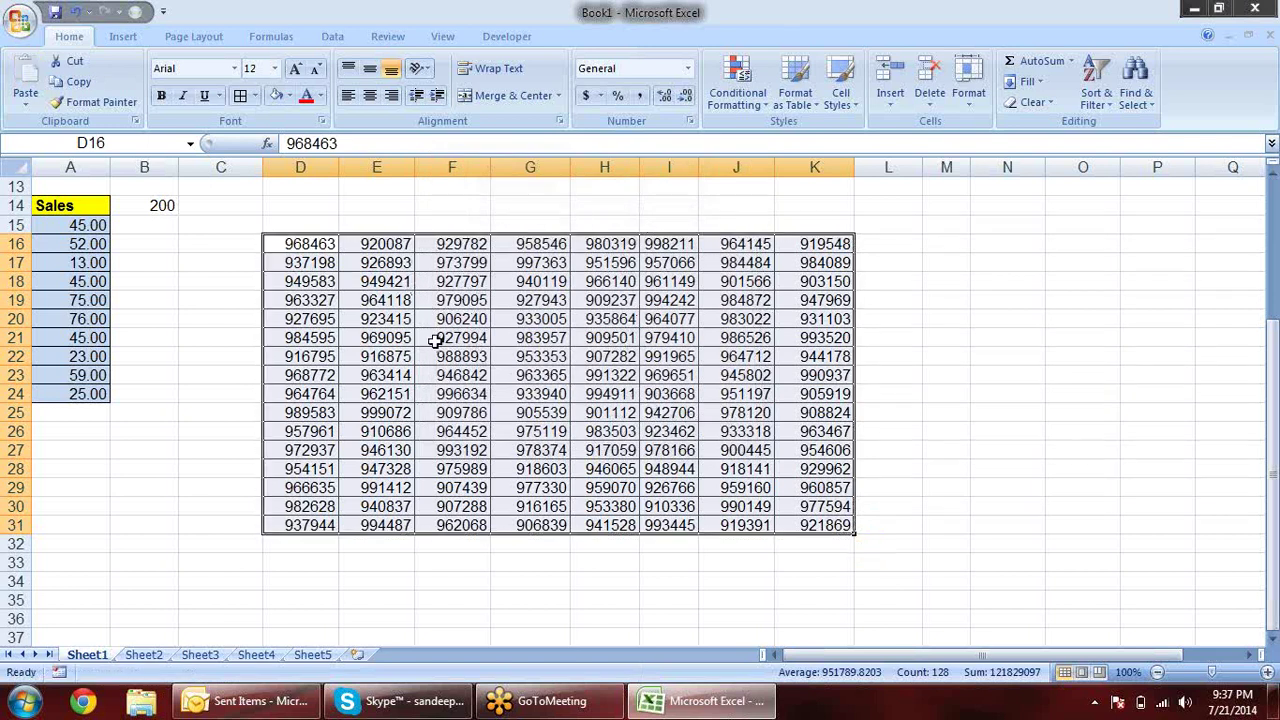
pyautogui.click(1066, 322)
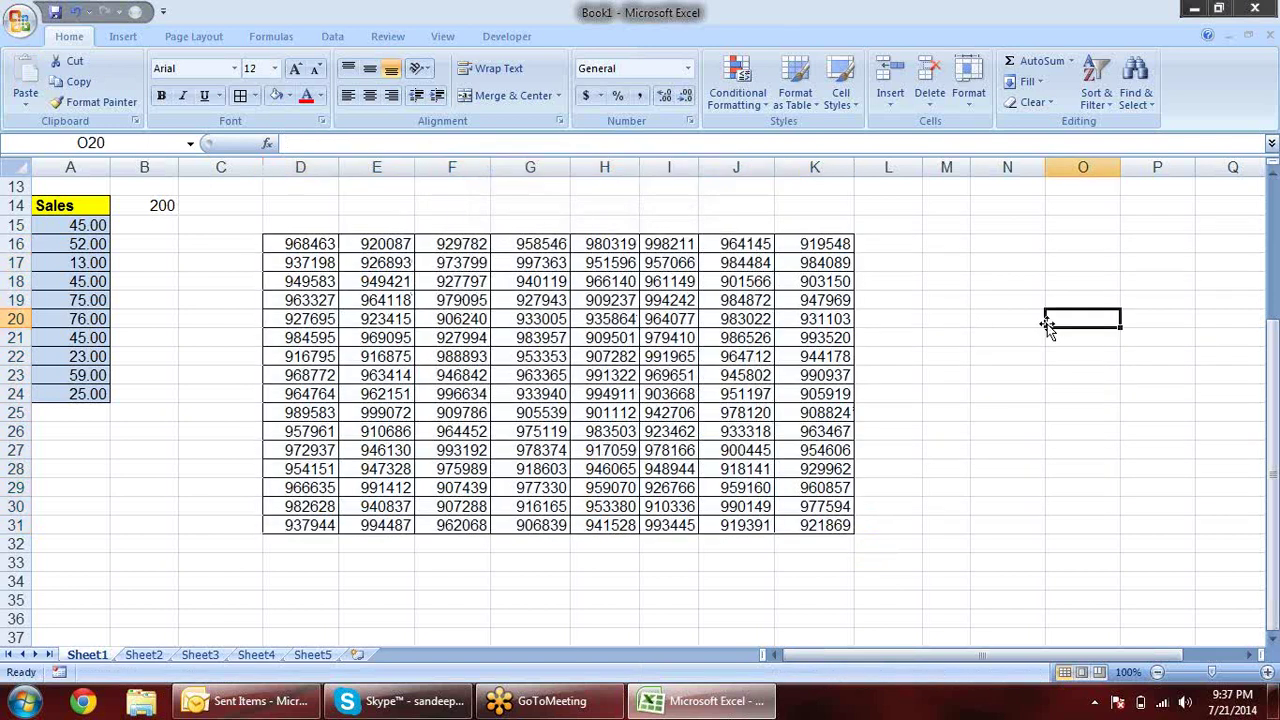
# Enter the divisor 100000 in F14 and copy it
pyautogui.click(285, 245)
pyautogui.click(483, 207)
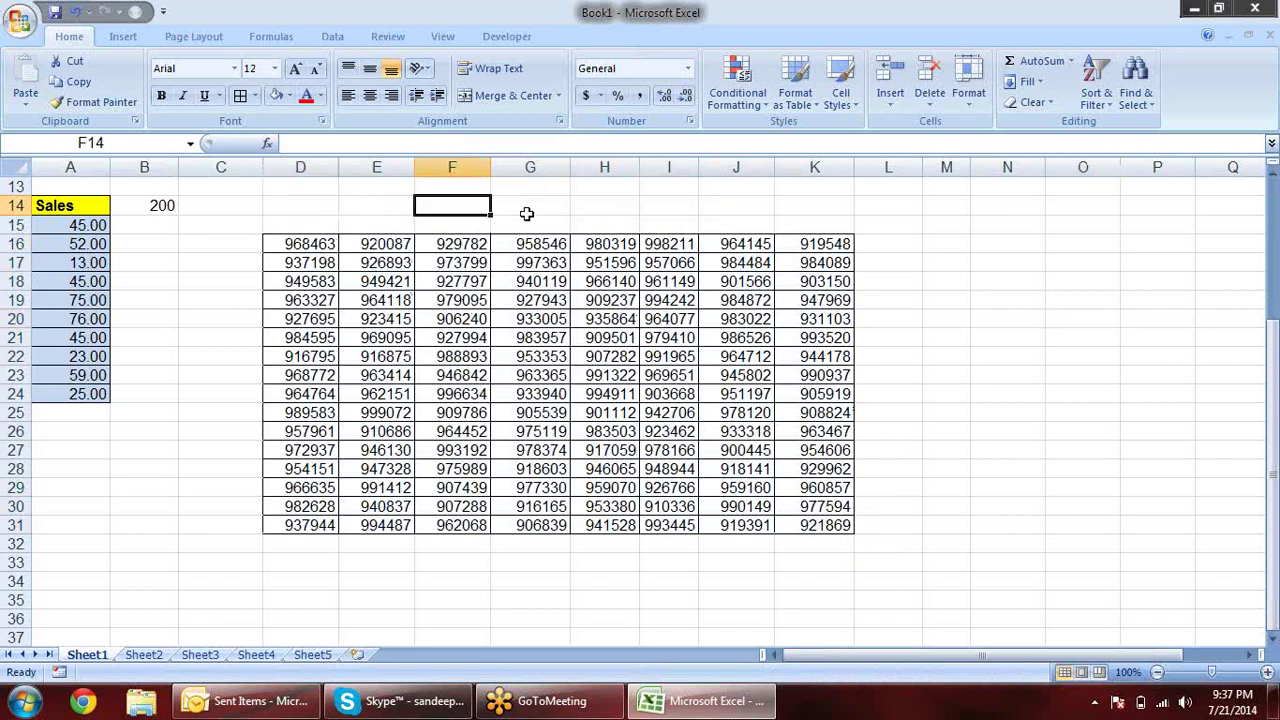
pyautogui.write('10')
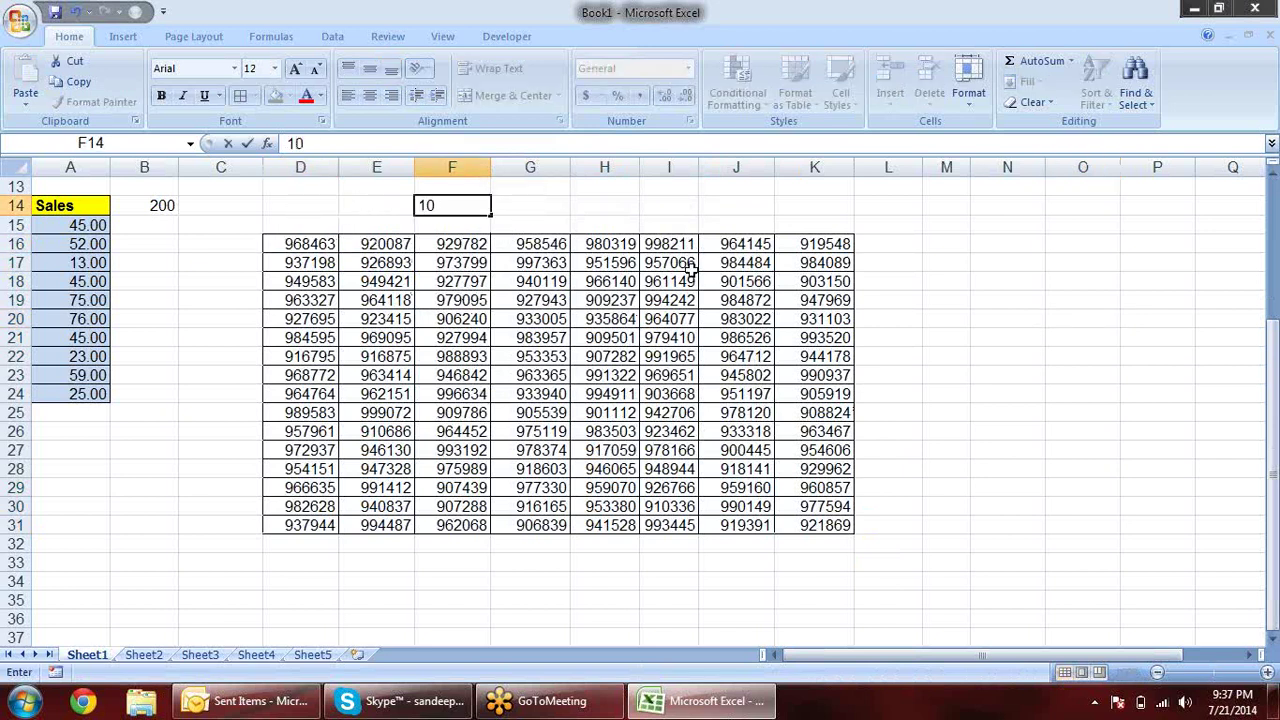
pyautogui.write('0000')
pyautogui.press('Return')
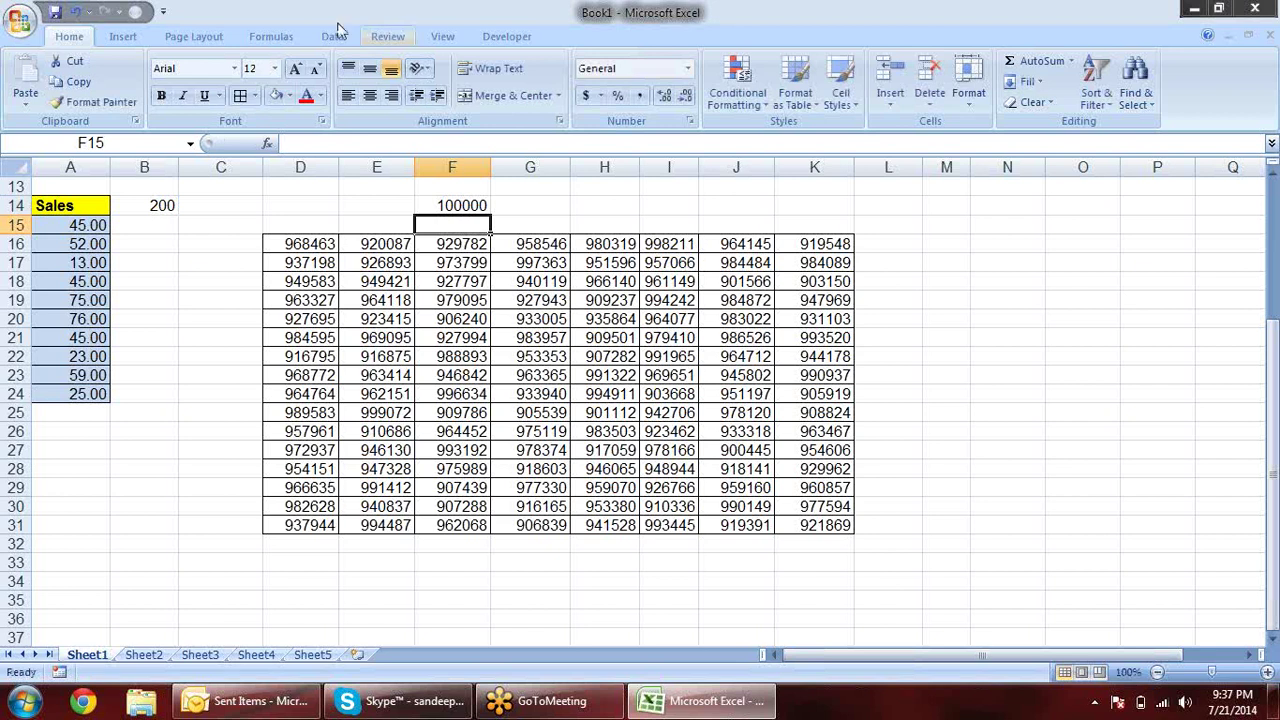
pyautogui.press('Up')
pyautogui.hotkey('ctrl', 'c')
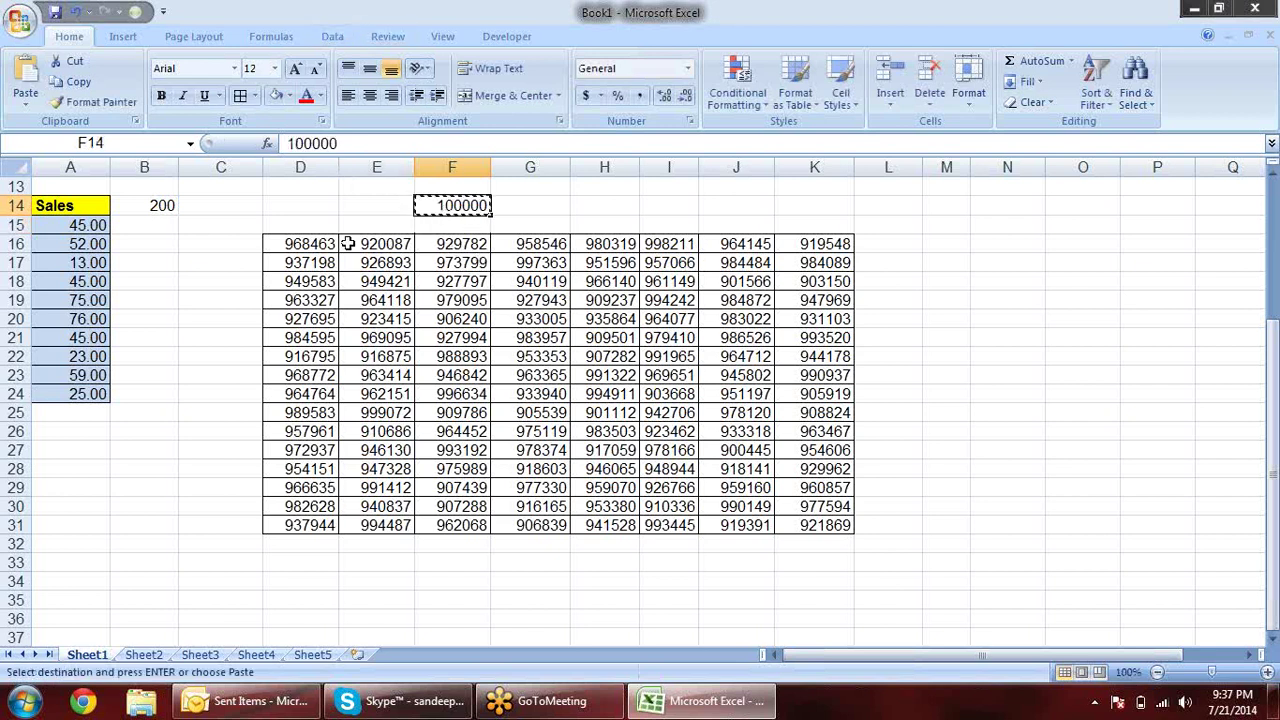
# Divide every value in D16:K31 by 100000 using Paste Special > Divide
pyautogui.click(310, 244)
pyautogui.moveTo(310, 244); pyautogui.dragTo(822, 525)
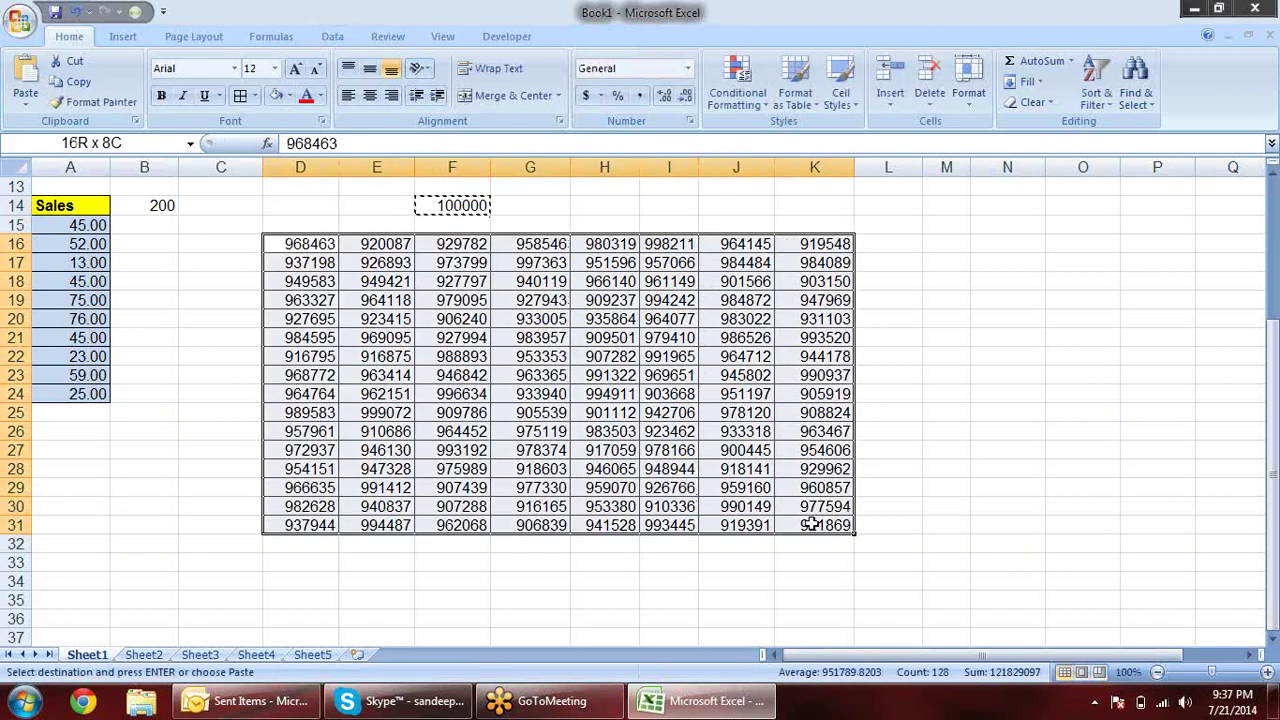
pyautogui.rightClick(311, 242)
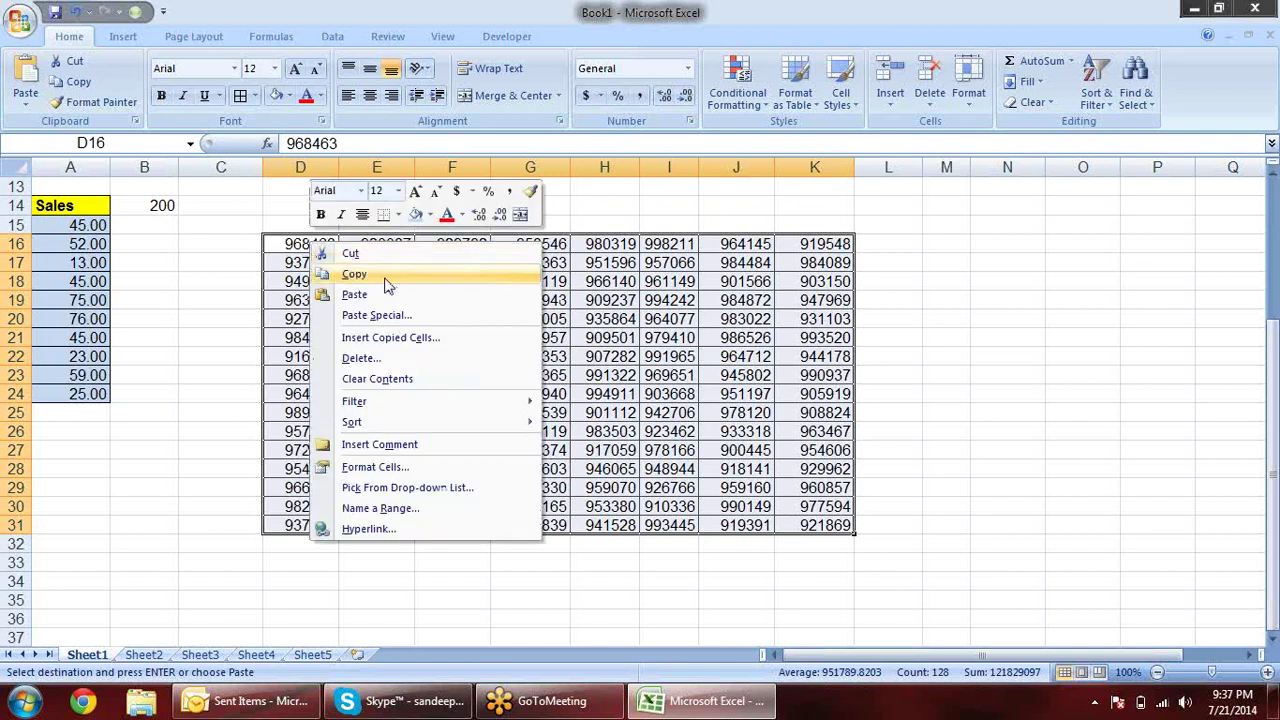
pyautogui.click(463, 316)
pyautogui.click(490, 357)
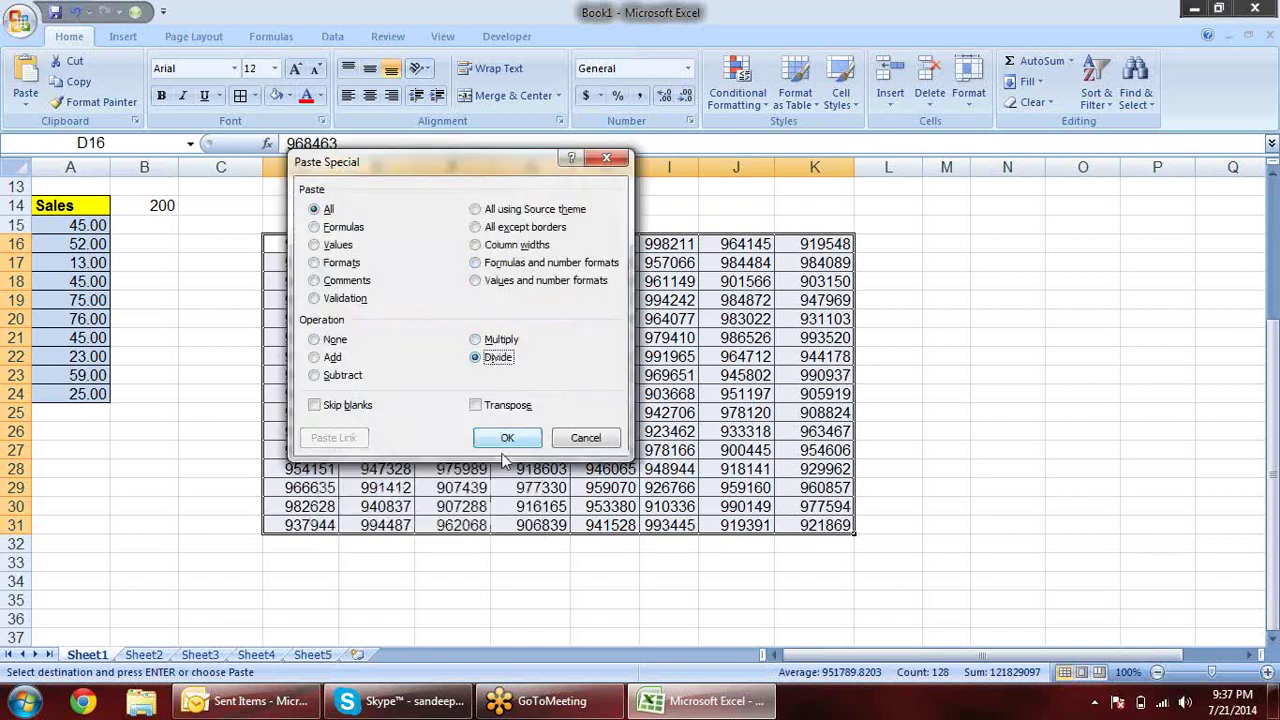
pyautogui.click(507, 438)
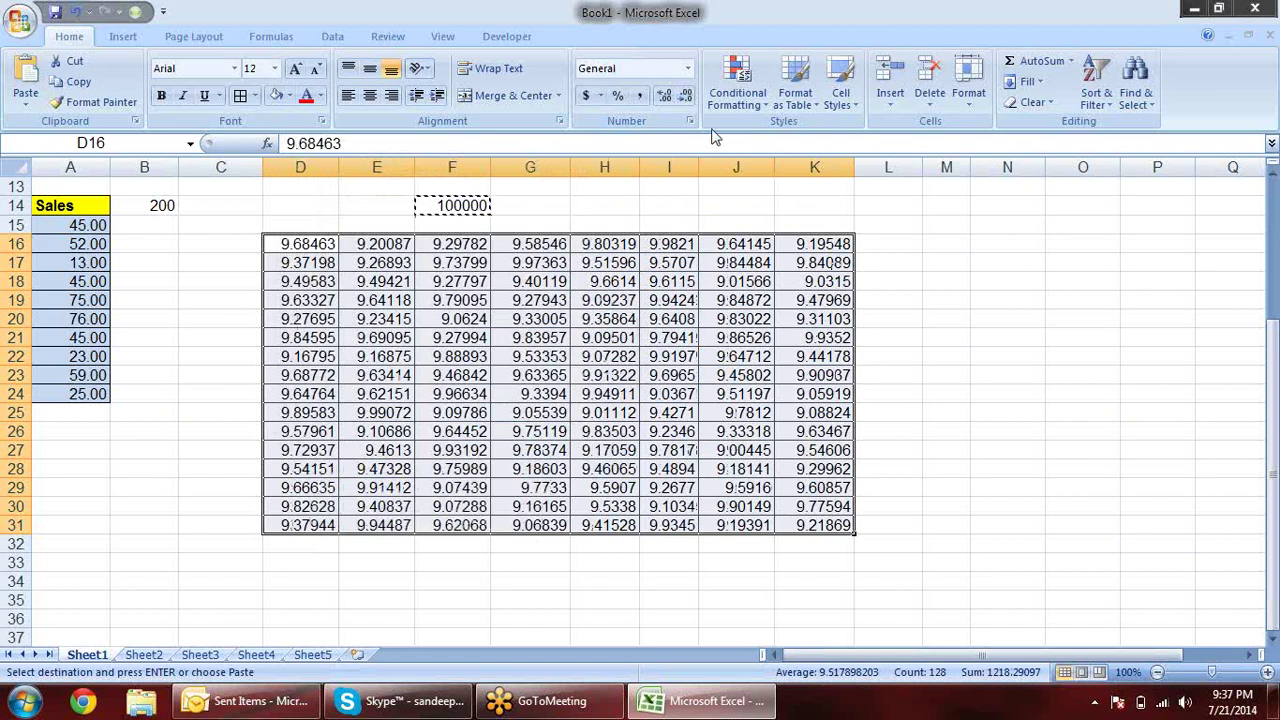
# Reduce the divided values to two decimal places, e.g. 9.68
pyautogui.click(682, 102)
pyautogui.click(682, 102)
pyautogui.click(682, 102)
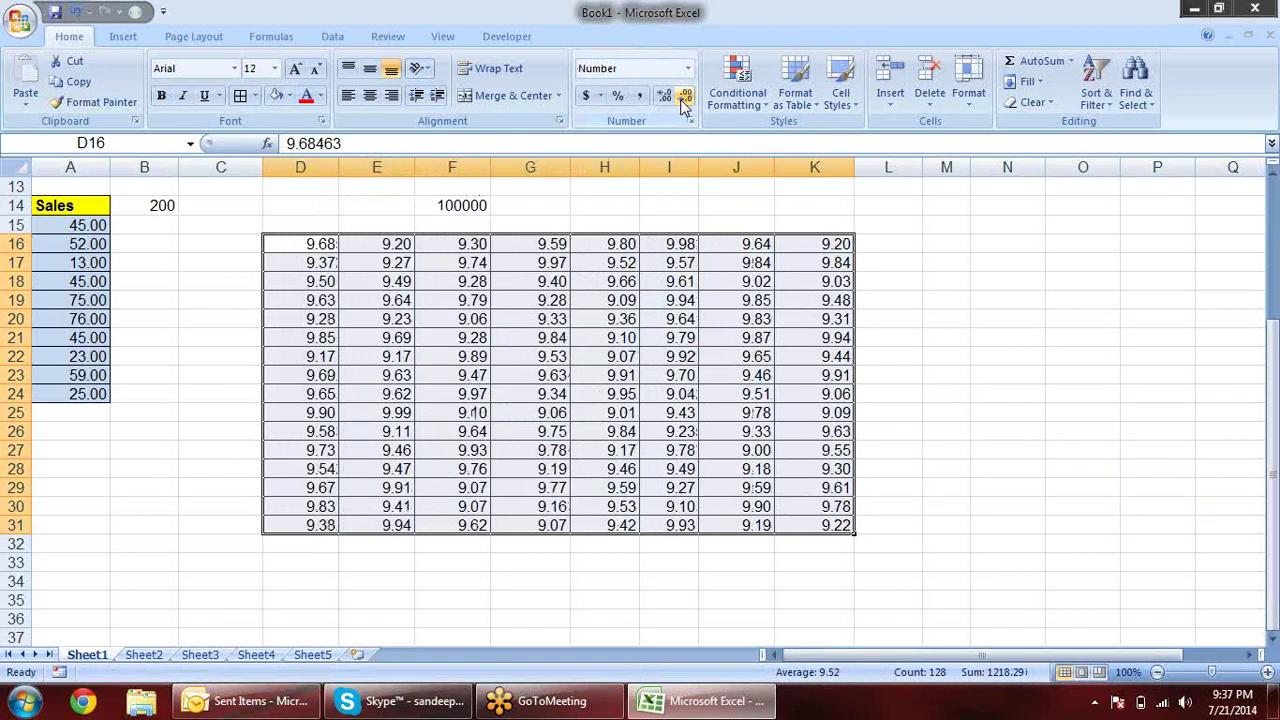
pyautogui.click(928, 302)
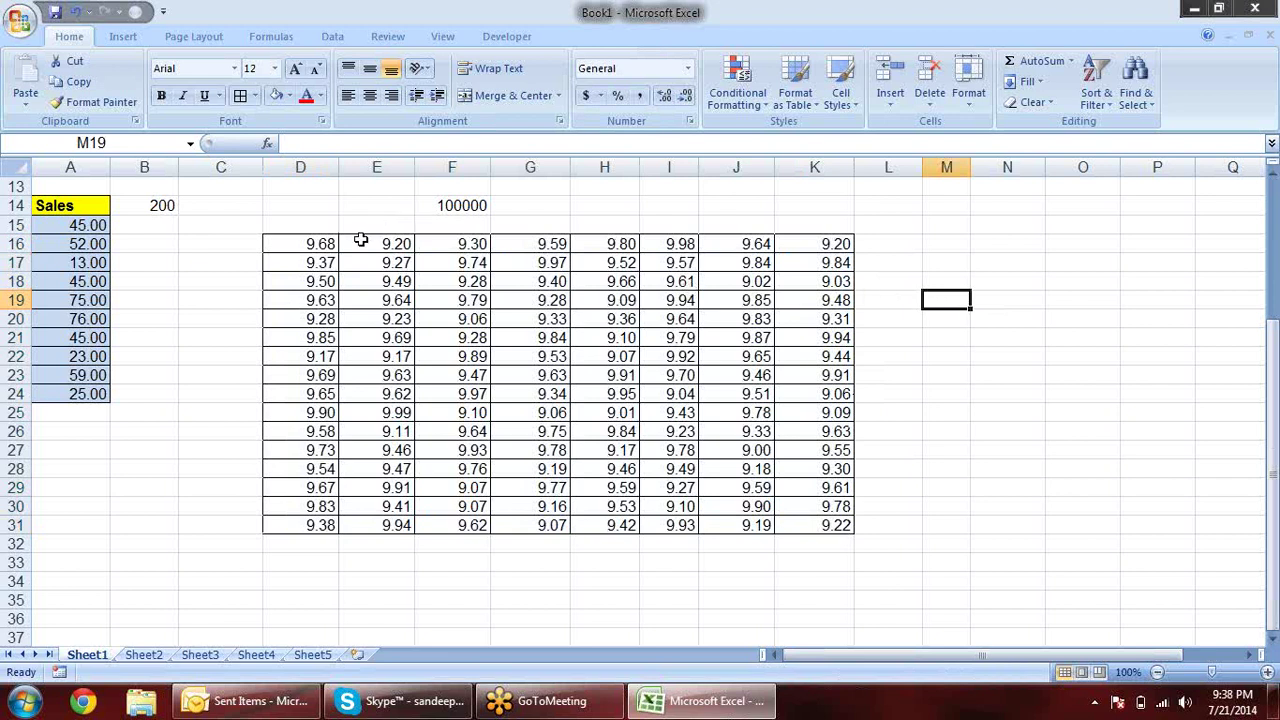
pyautogui.moveTo(300, 224); pyautogui.dragTo(829, 229)
# Merge and center D15:K15 with the heading 'value in lacs'
pyautogui.hotkey('alt', 'h')
pyautogui.write('mc')
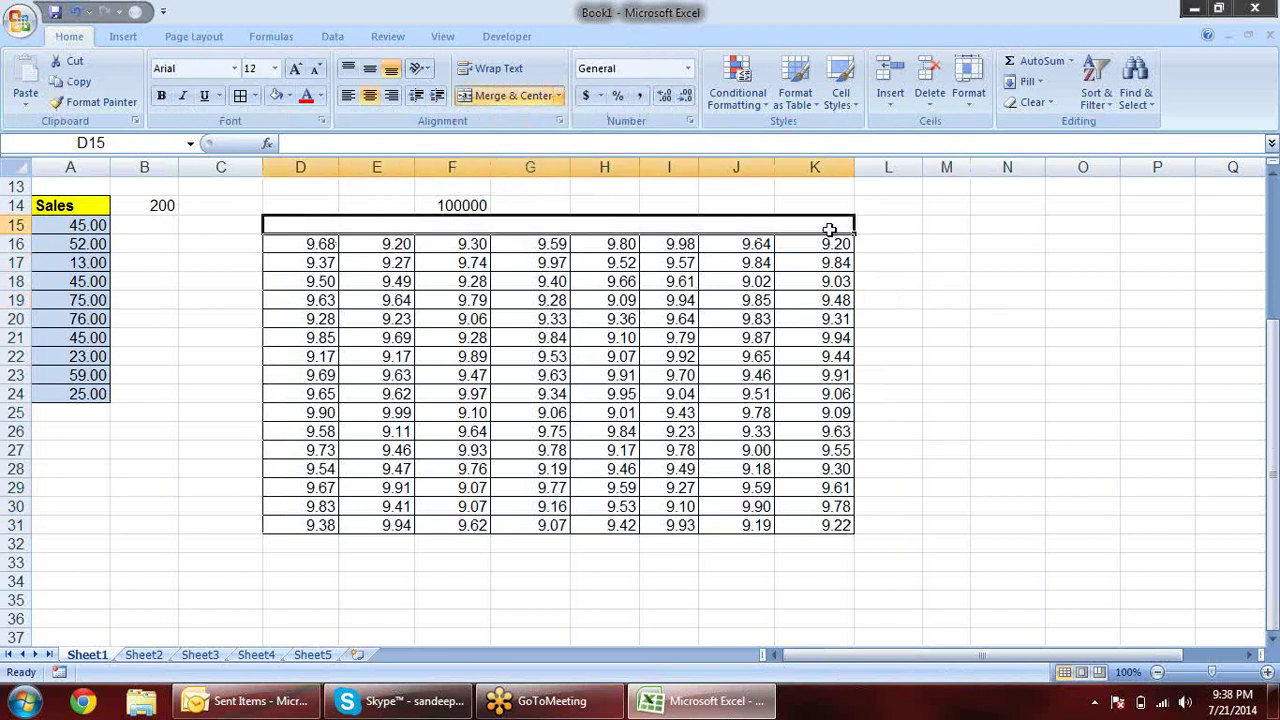
pyautogui.write('vali')
pyautogui.press('BackSpace')
pyautogui.write('ue in lacs')
pyautogui.press('Return')
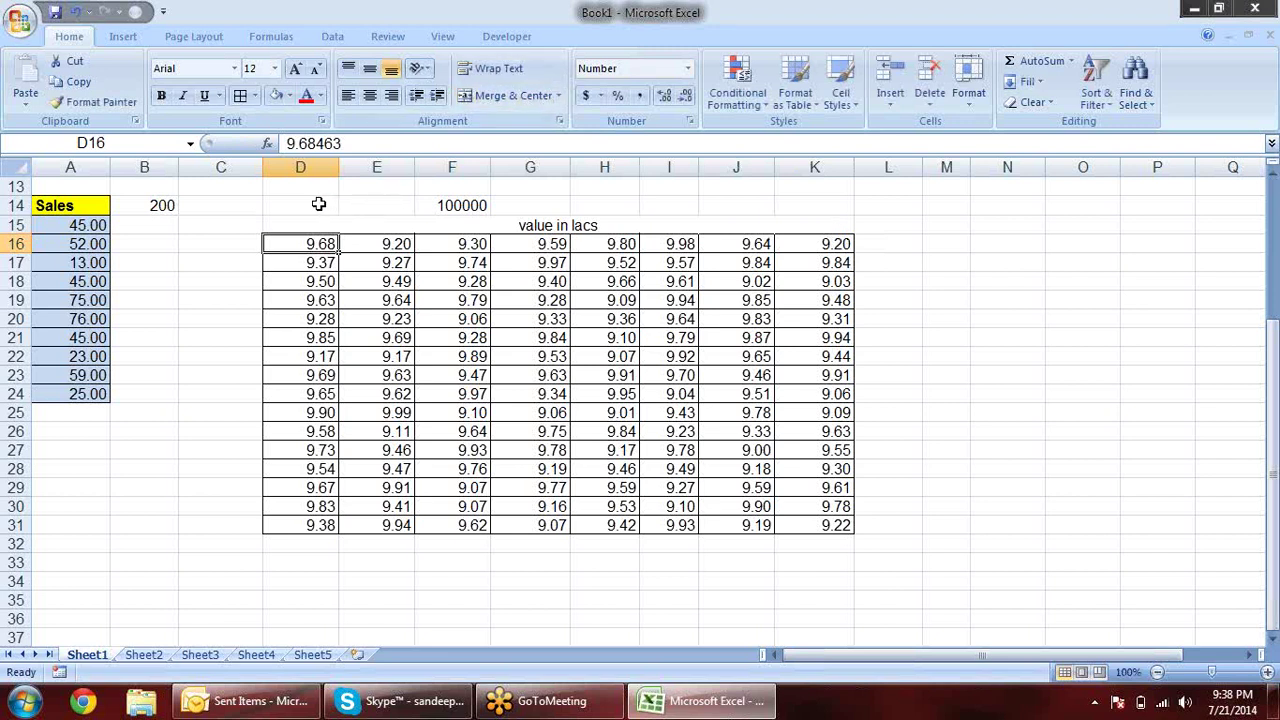
# Clear all formats and contents from D14:L32
pyautogui.moveTo(317, 203); pyautogui.dragTo(889, 540)
pyautogui.hotkey('alt', 'e')
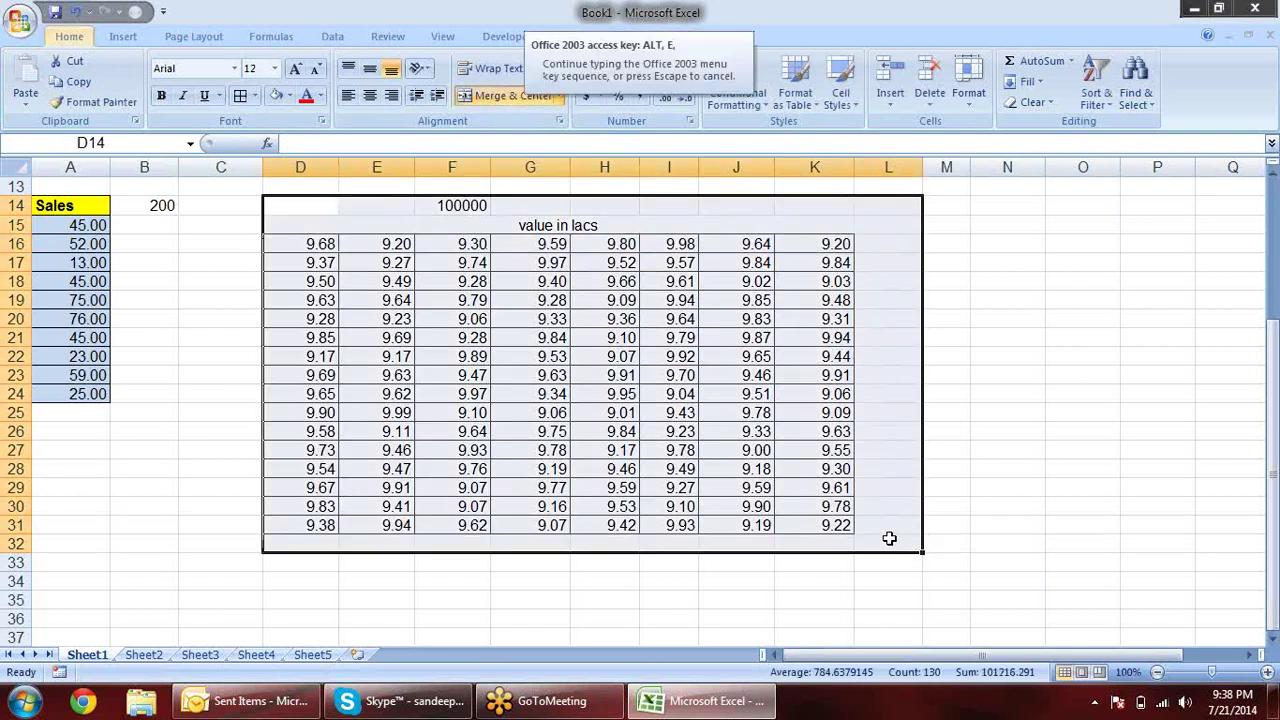
pyautogui.press('a')
pyautogui.press('f')
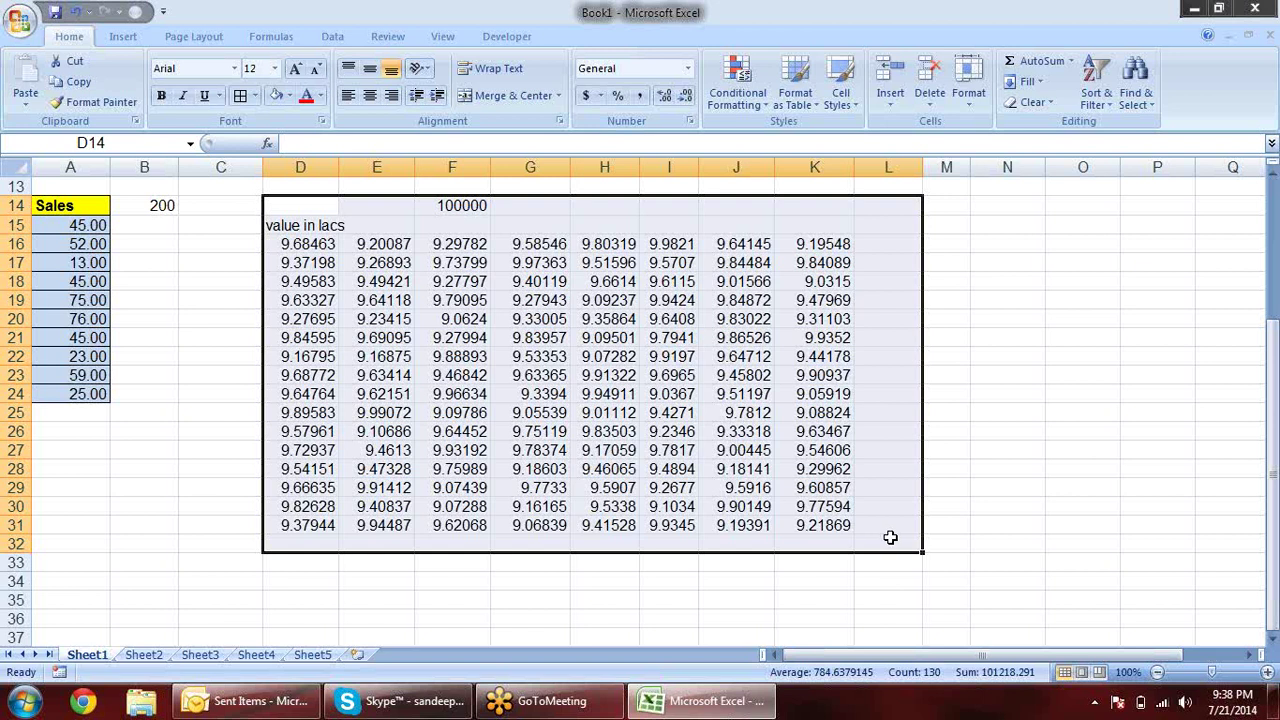
pyautogui.press('Delete')
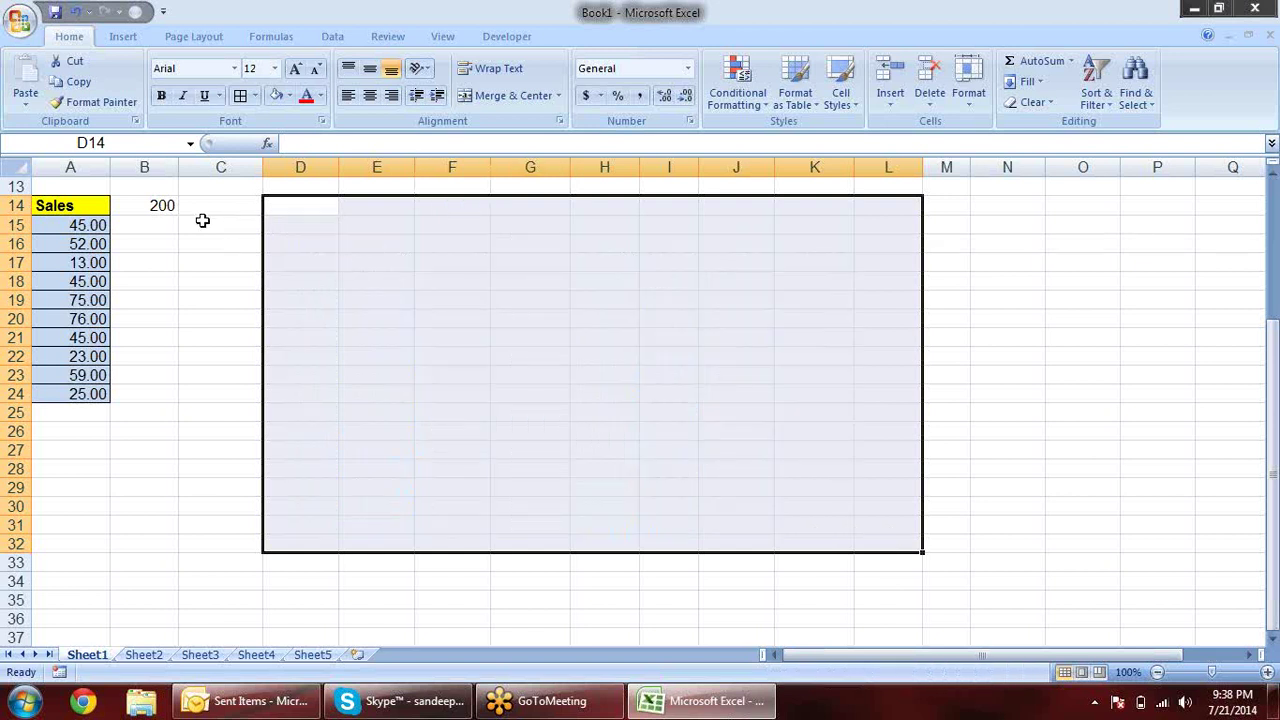
pyautogui.click(160, 208)
# Replace the 200 in B14 with the heading 'target'
pyautogui.press('Delete')
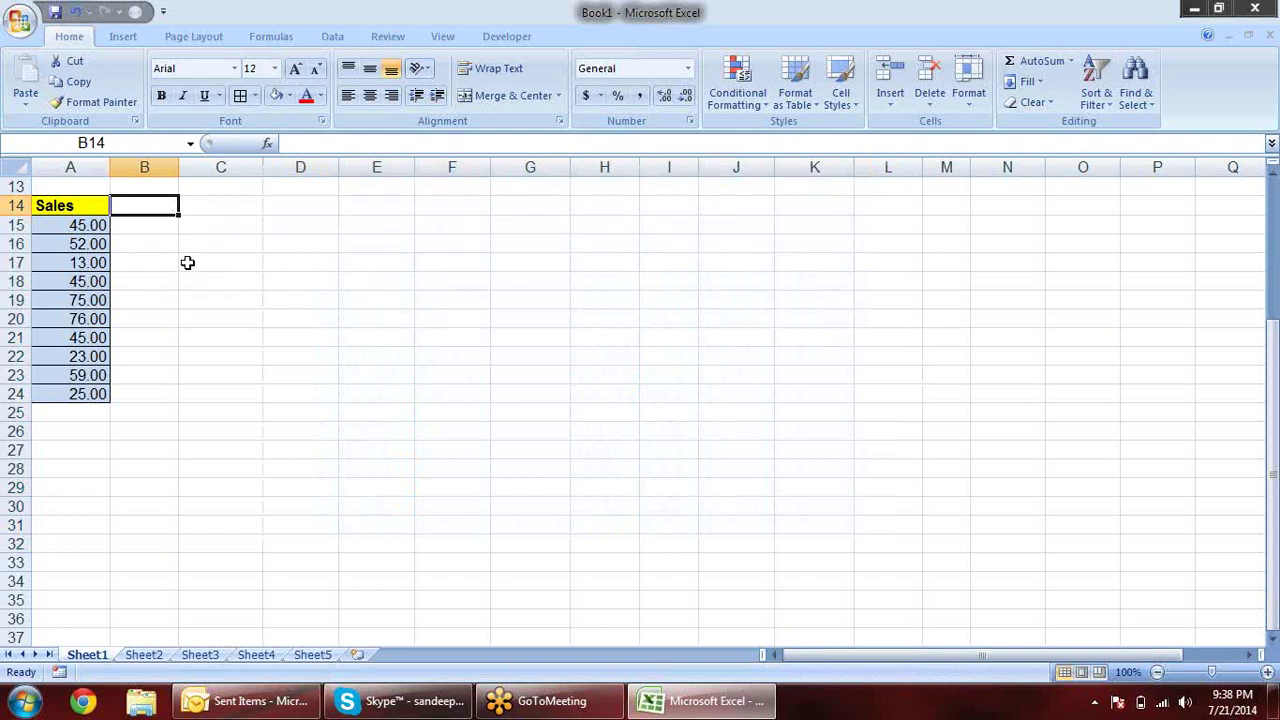
pyautogui.write('targe')
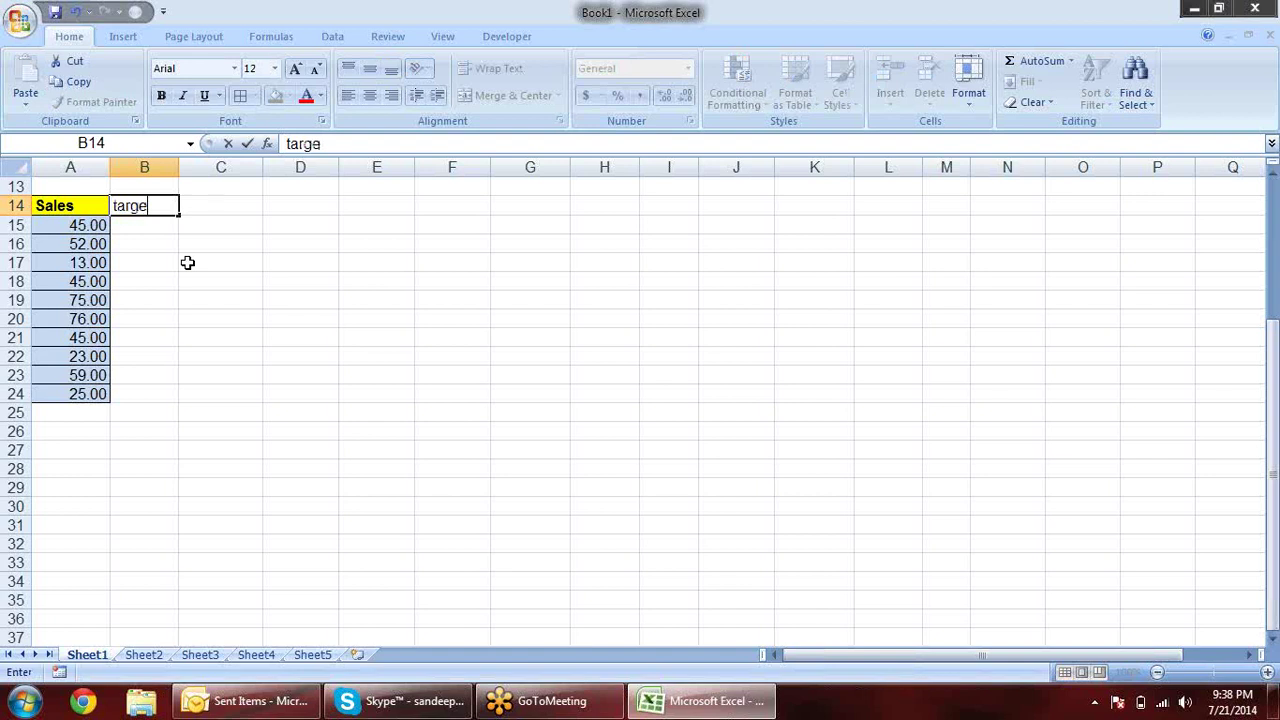
pyautogui.write('t')
pyautogui.press('Return')
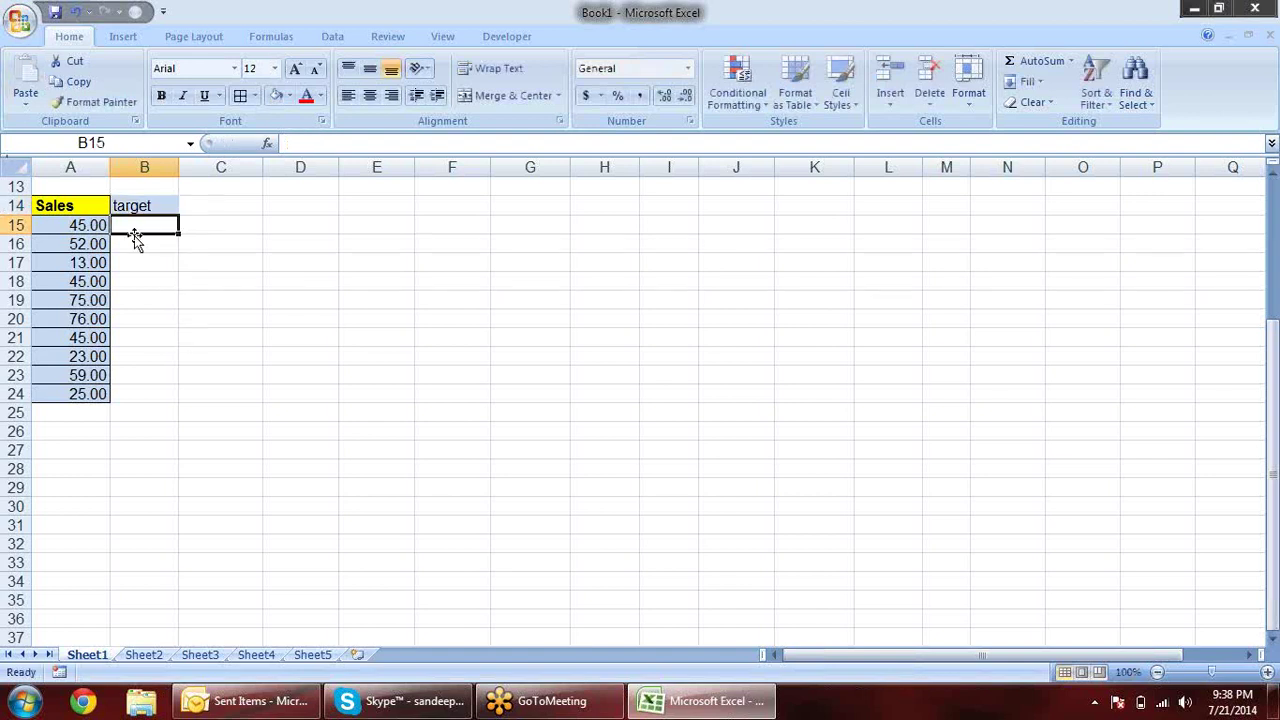
# Fill B15:B24 with =RANDBETWEEN(150,200)
pyautogui.moveTo(130, 229); pyautogui.dragTo(165, 393)
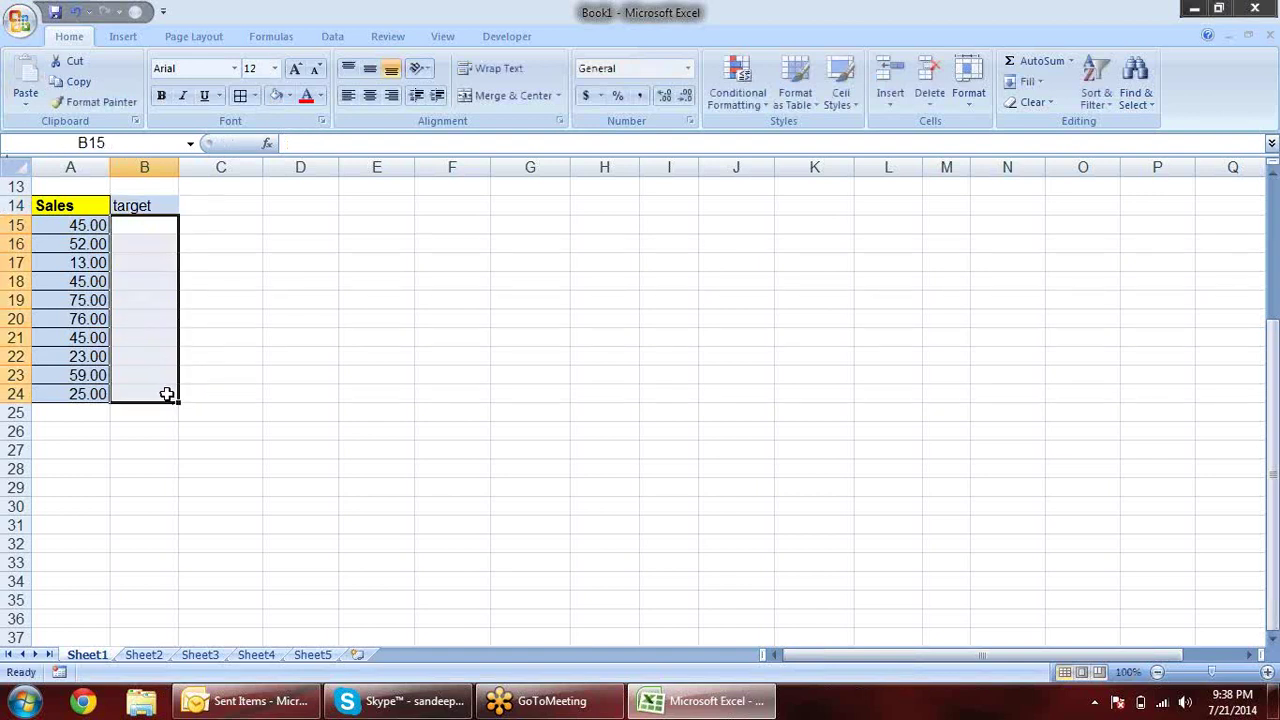
pyautogui.write('=ra')
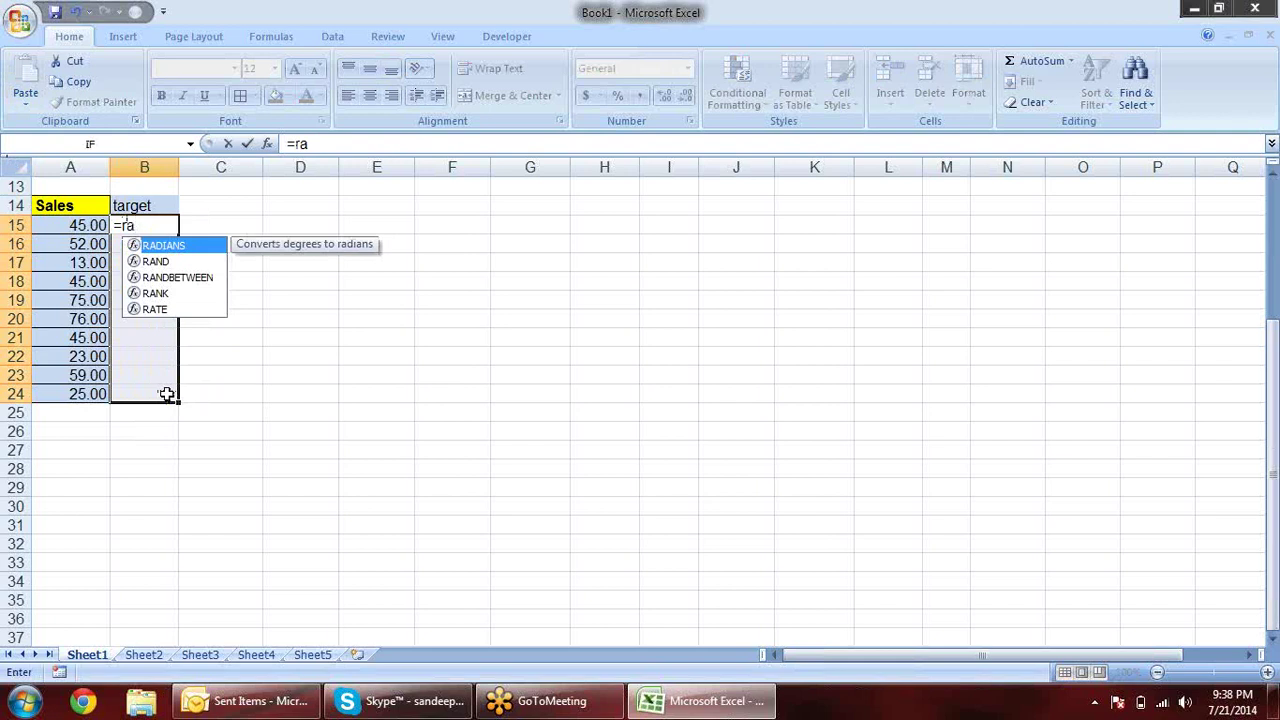
pyautogui.press('BackSpace')
pyautogui.press('BackSpace')
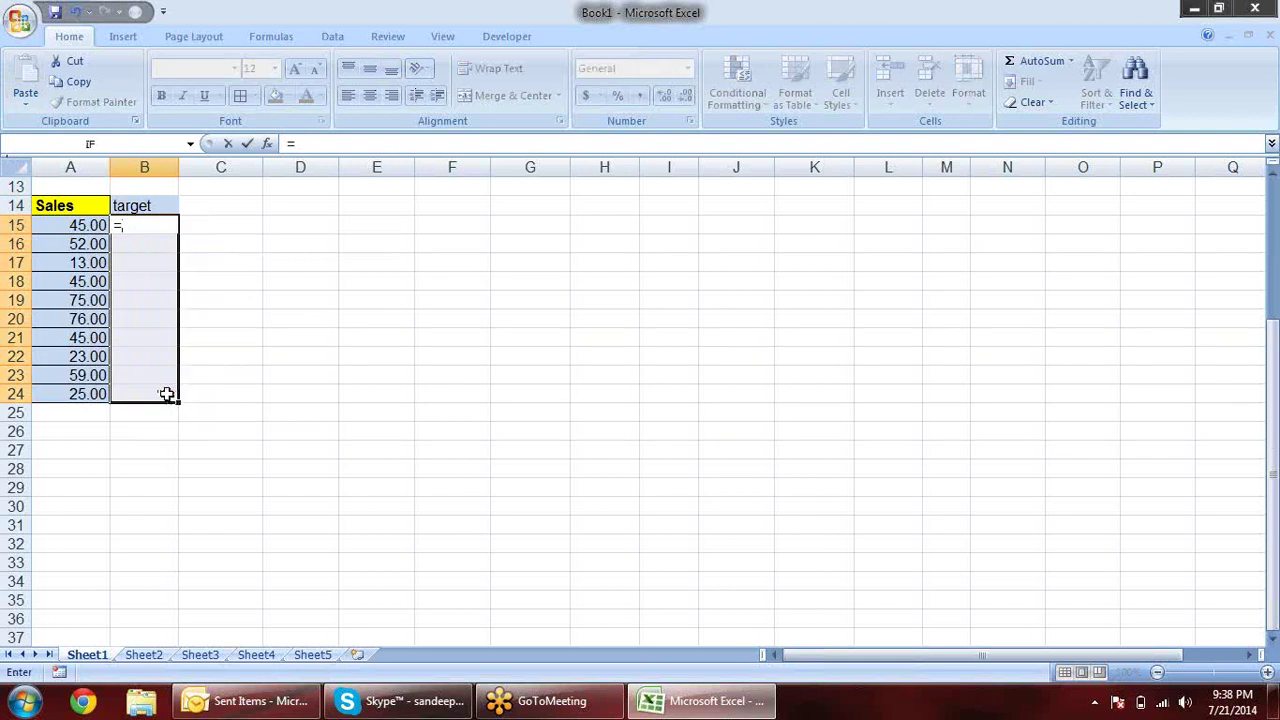
pyautogui.write('ran')
pyautogui.press('Down')
pyautogui.press('Tab')
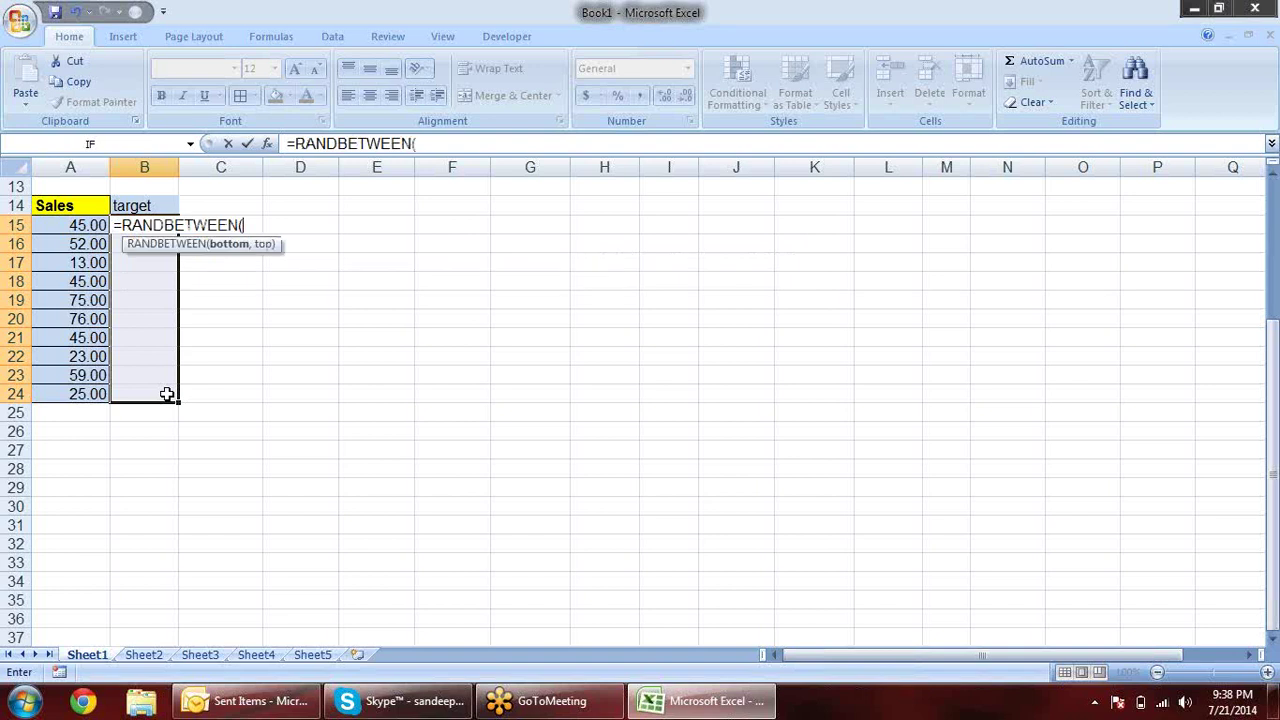
pyautogui.write(',')
pyautogui.press('Down')
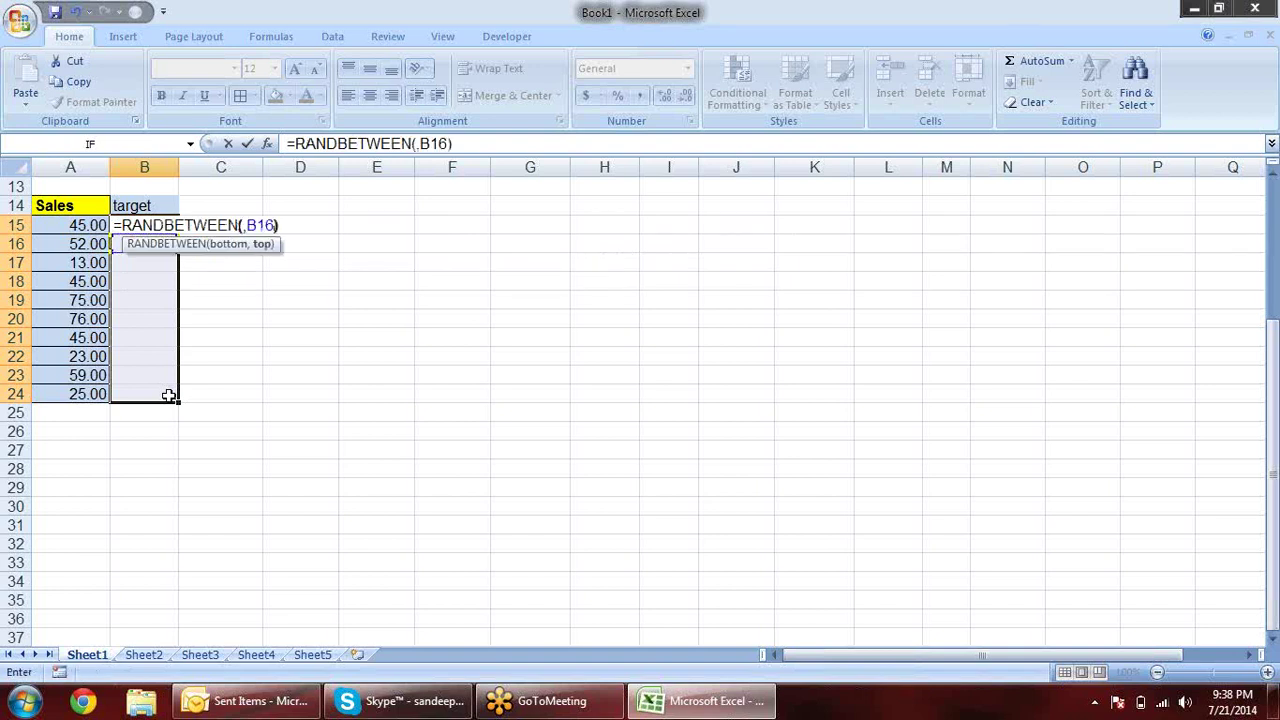
pyautogui.press('BackSpace')
pyautogui.press('BackSpace')
pyautogui.press('BackSpace')
pyautogui.press('BackSpace')
pyautogui.press('BackSpace')
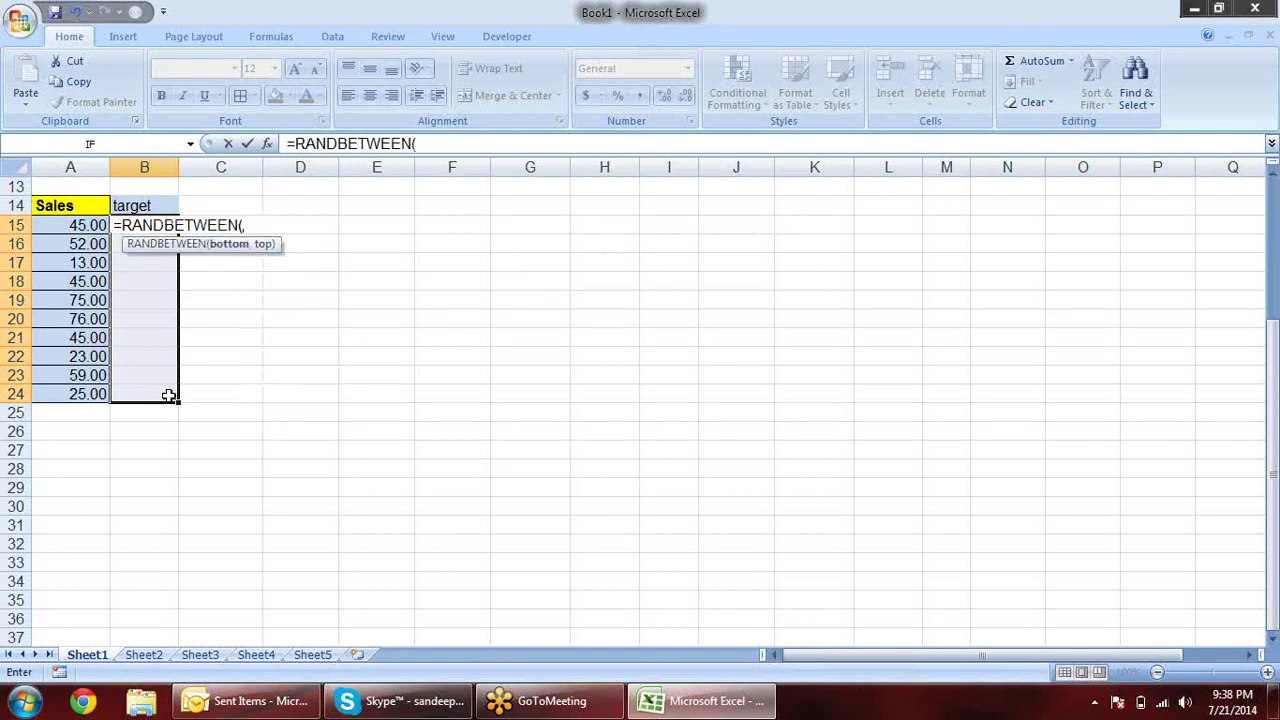
pyautogui.write('150,200')
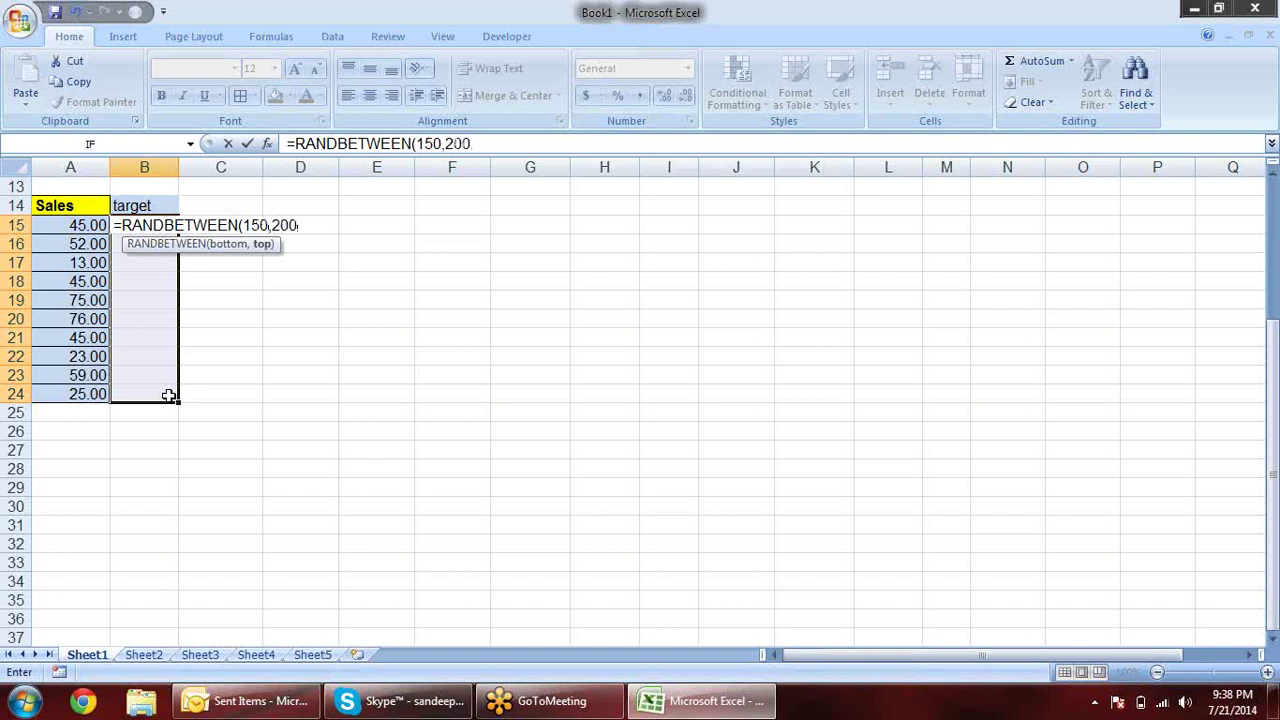
pyautogui.hotkey('ctrl', 'Return')
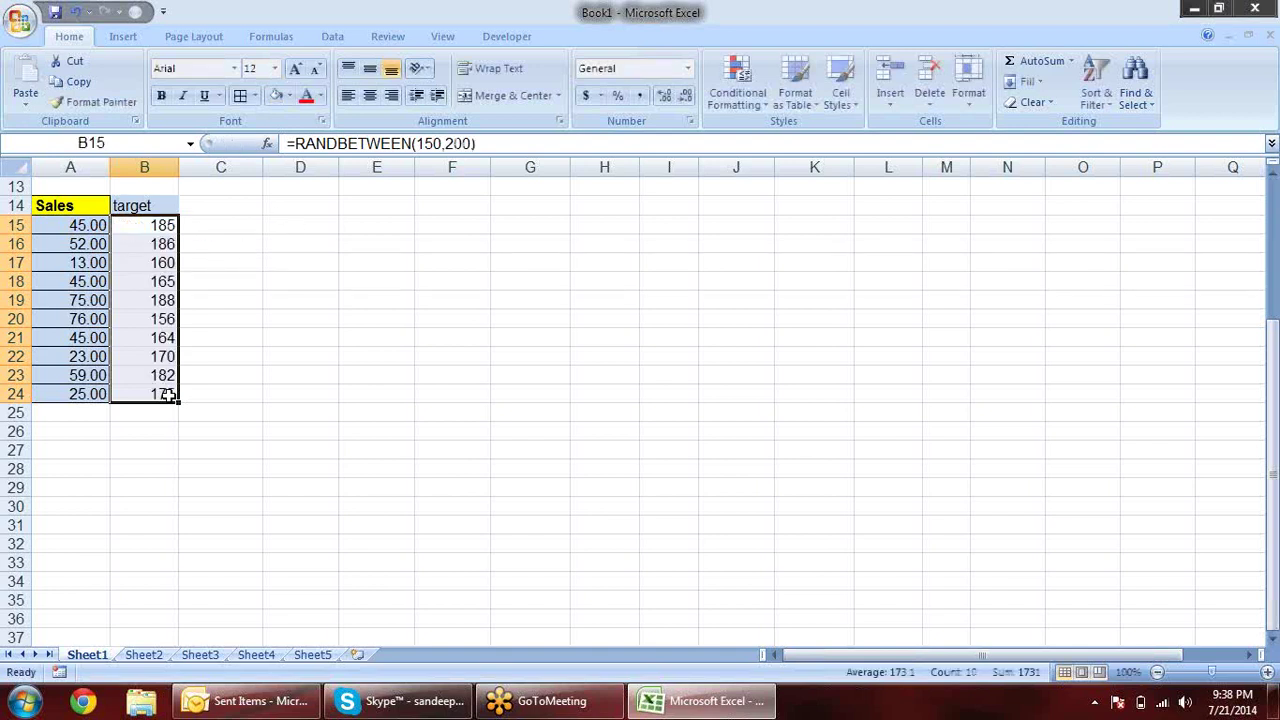
# Paste the target numbers back over B15:B24 as fixed values
pyautogui.hotkey('ctrl', 'c')
pyautogui.hotkey('alt', 'e')
pyautogui.press('s')
pyautogui.press('v')
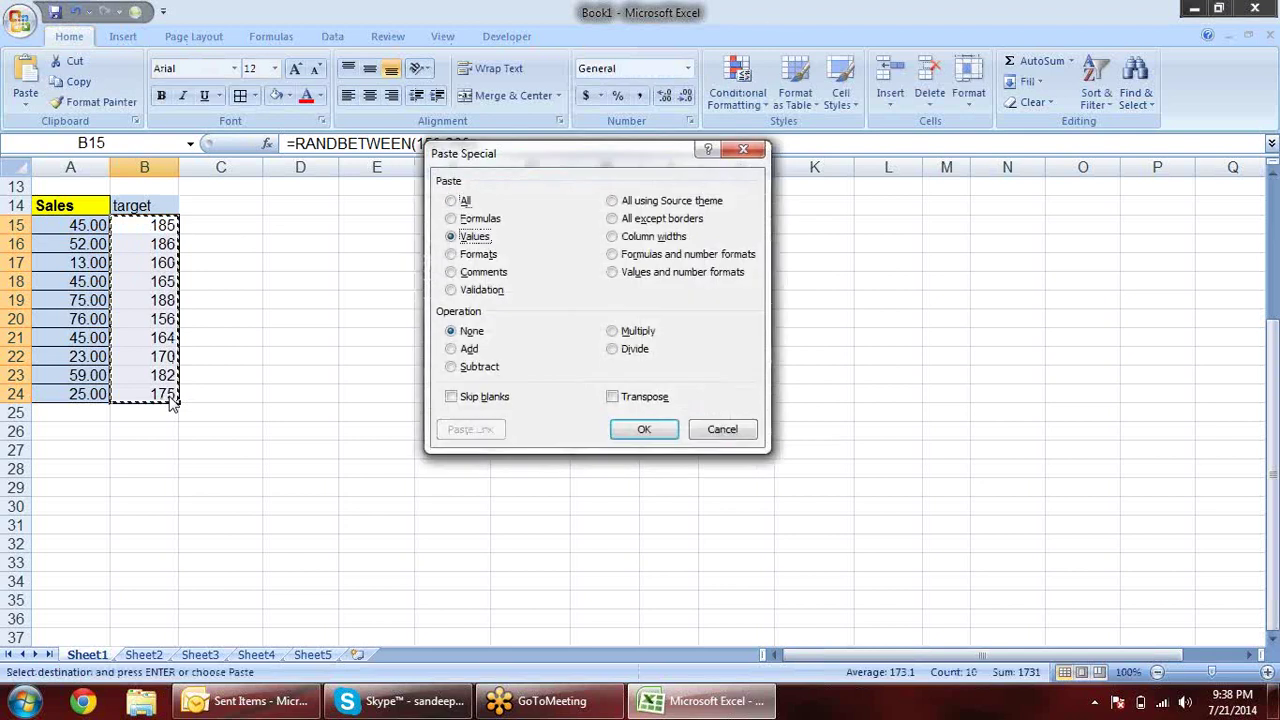
pyautogui.press('Return')
pyautogui.press('Escape')
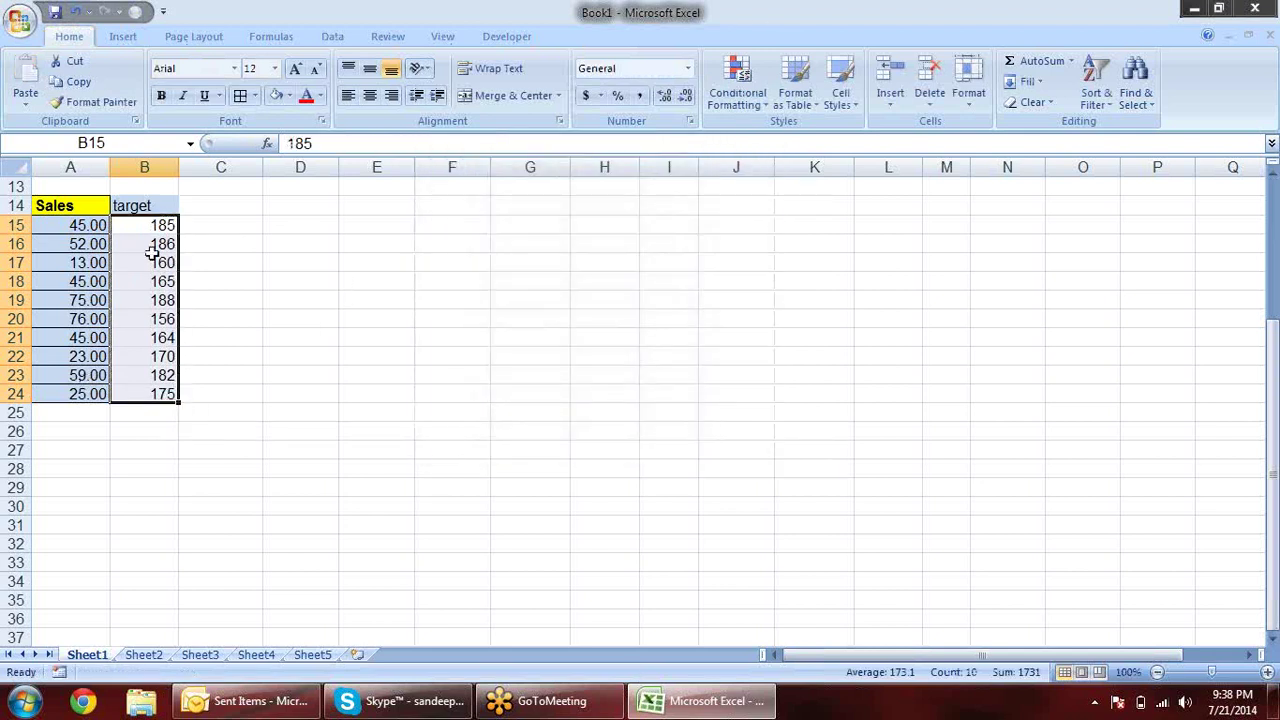
# Insert a column before target, copy the Sales figures into it and head it 'ach%'
pyautogui.rightClick(156, 166)
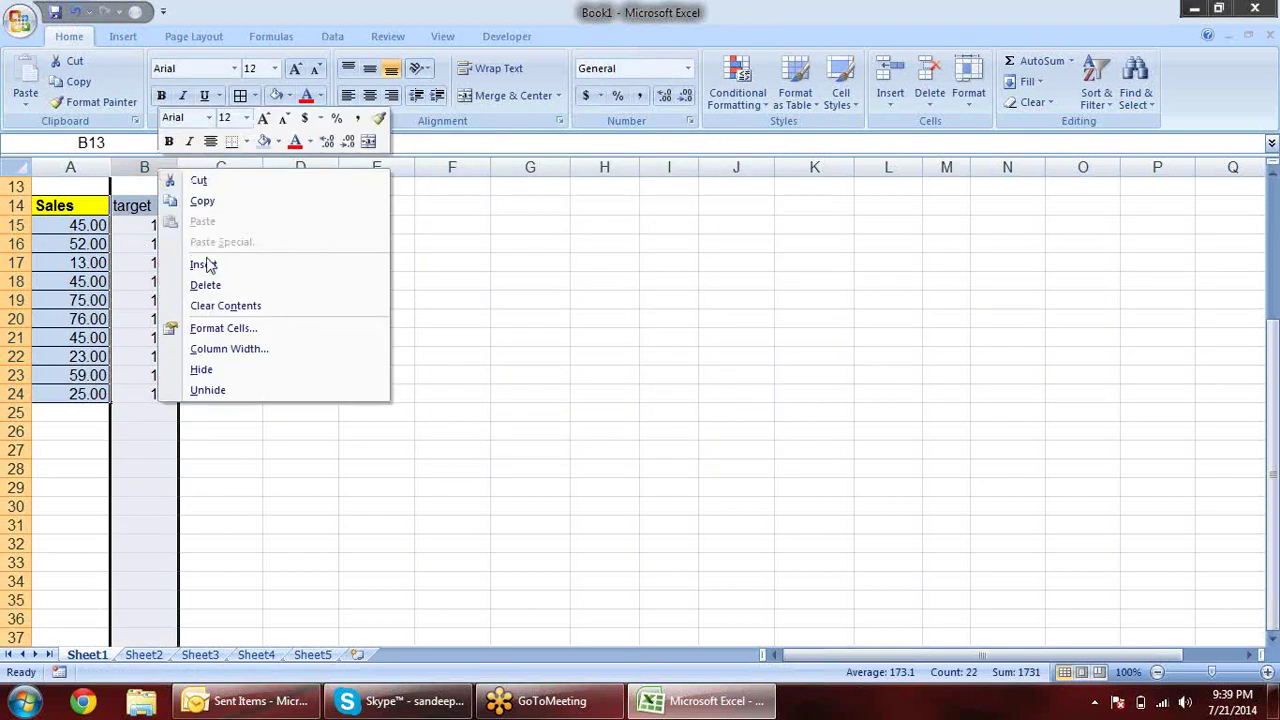
pyautogui.click(214, 264)
pyautogui.moveTo(86, 205); pyautogui.dragTo(88, 390)
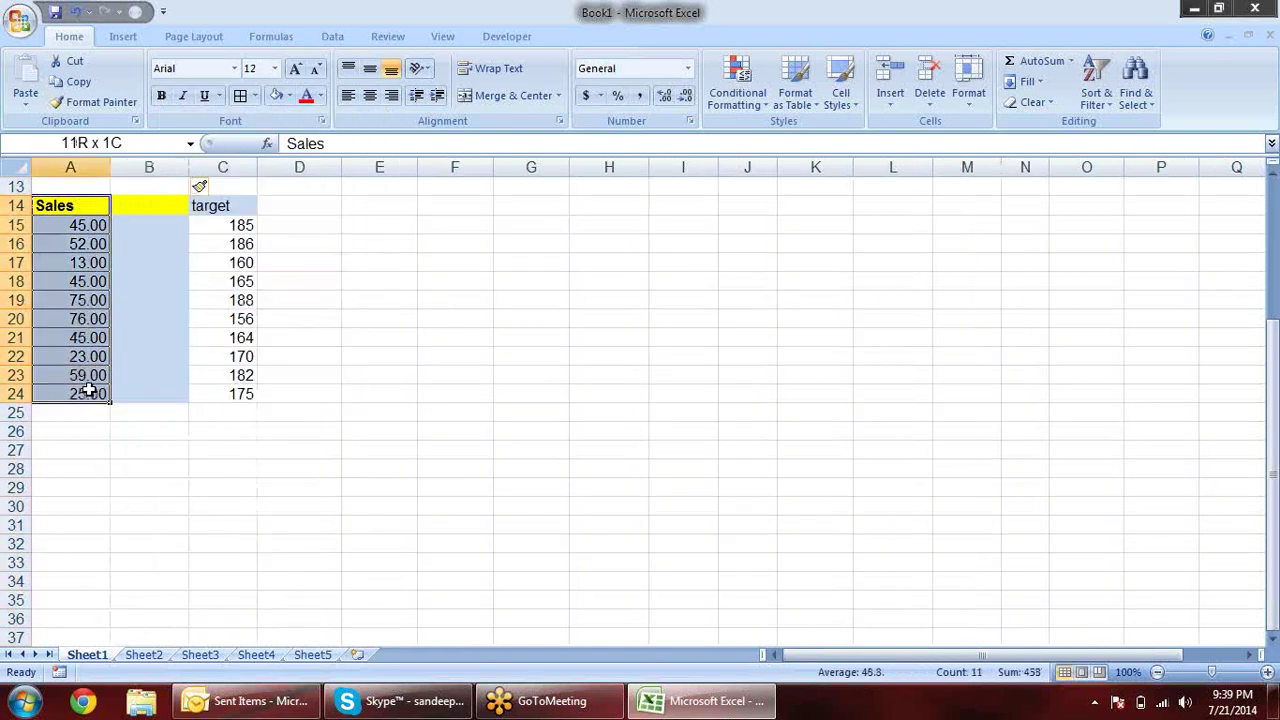
pyautogui.hotkey('ctrl', 'c')
pyautogui.click(156, 214)
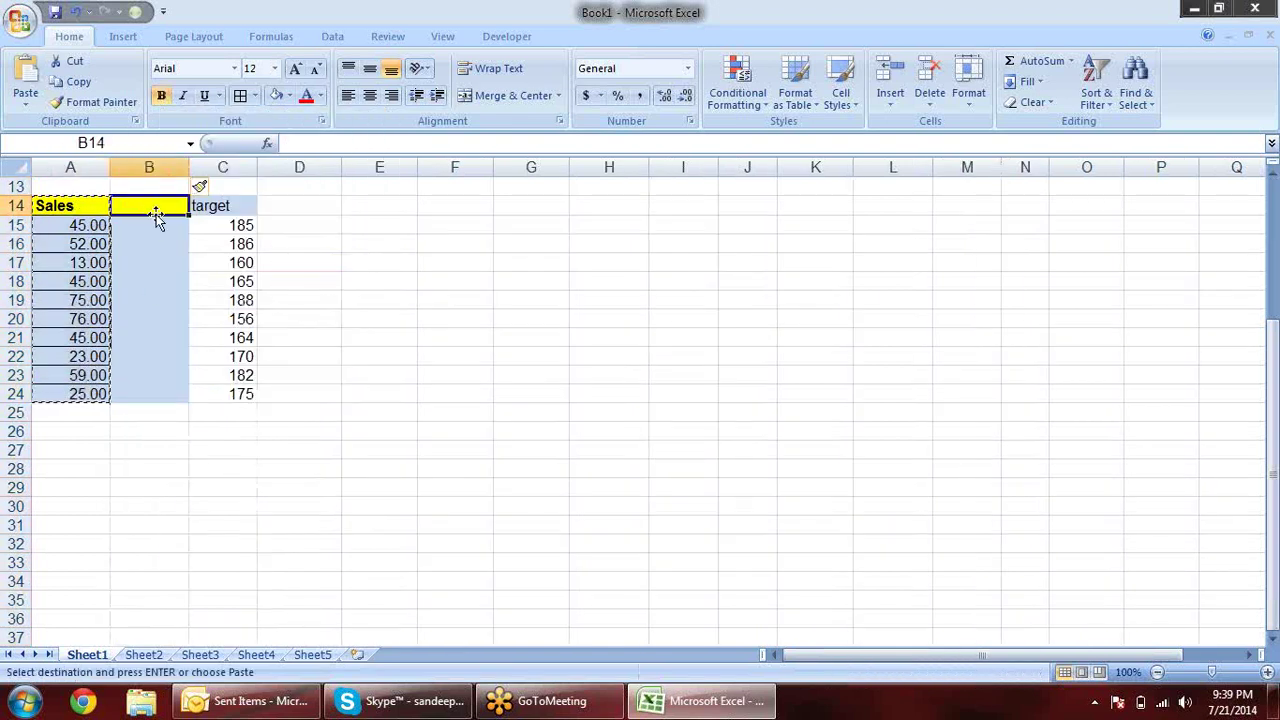
pyautogui.press('Return')
pyautogui.write('a')
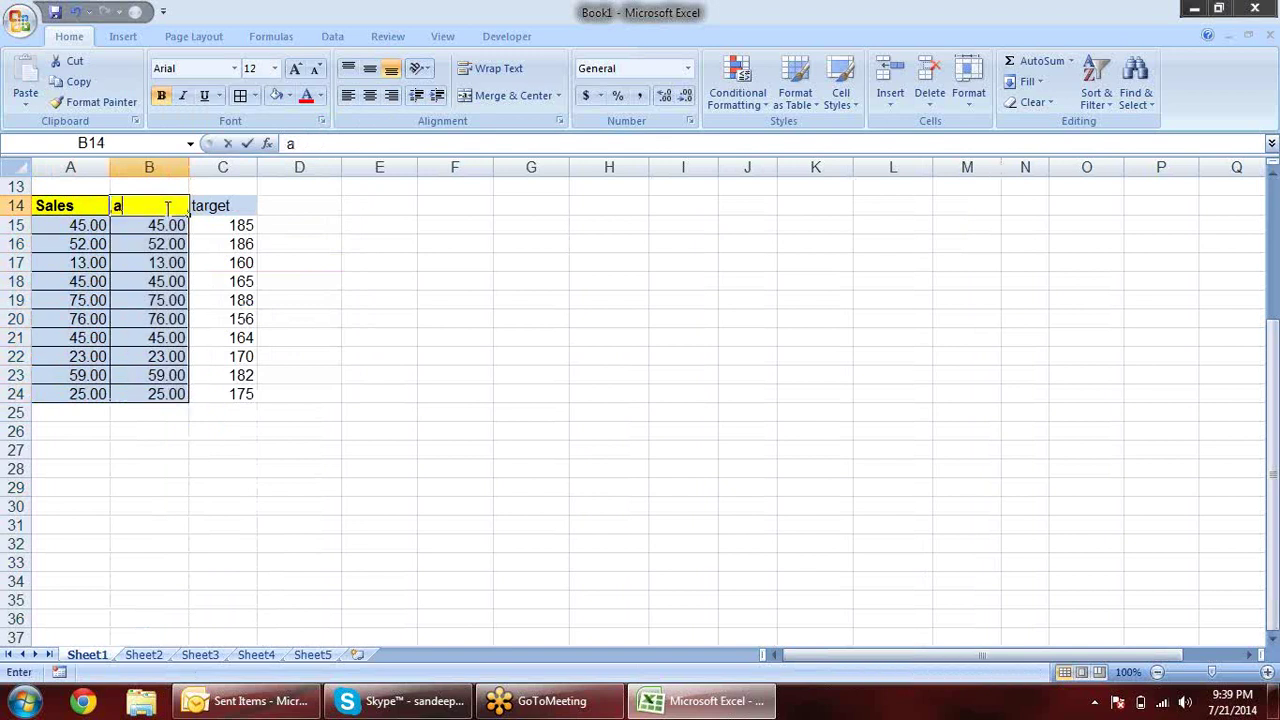
pyautogui.write('ch')
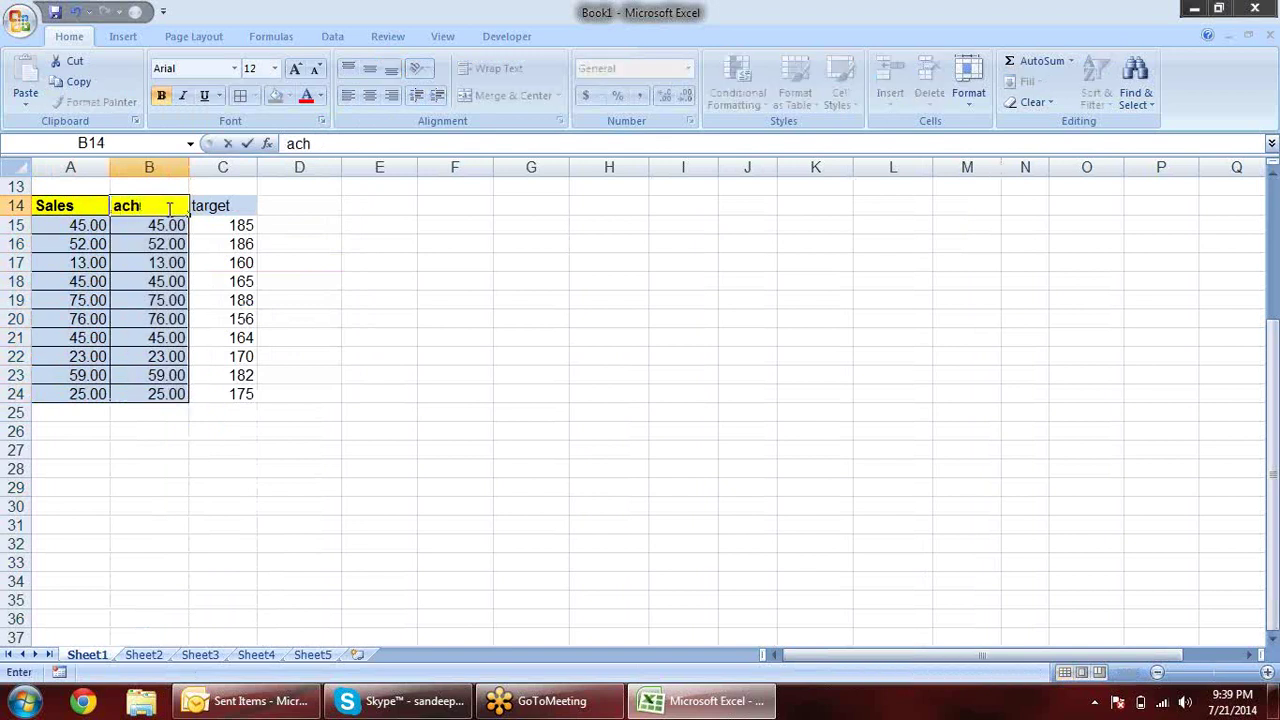
pyautogui.write('%')
pyautogui.press('Up')
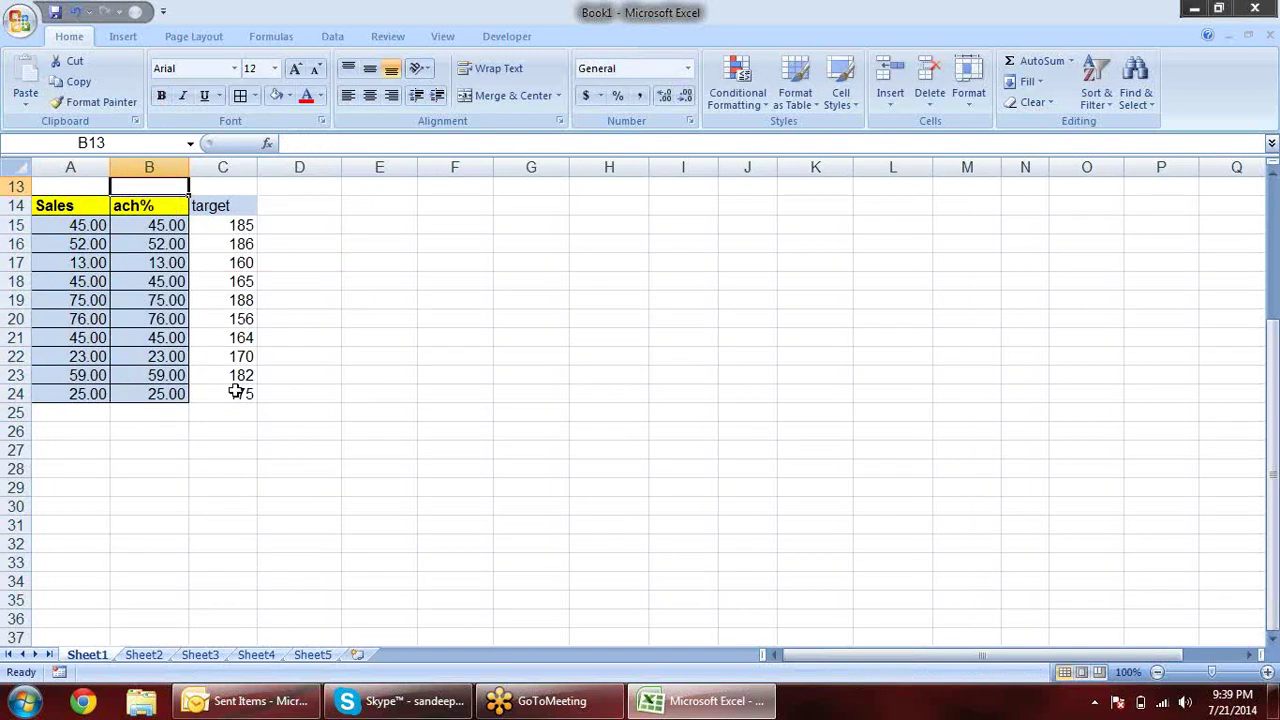
# Copy the ten target values in C15:C24
pyautogui.click(160, 226)
pyautogui.moveTo(240, 226); pyautogui.dragTo(238, 378)
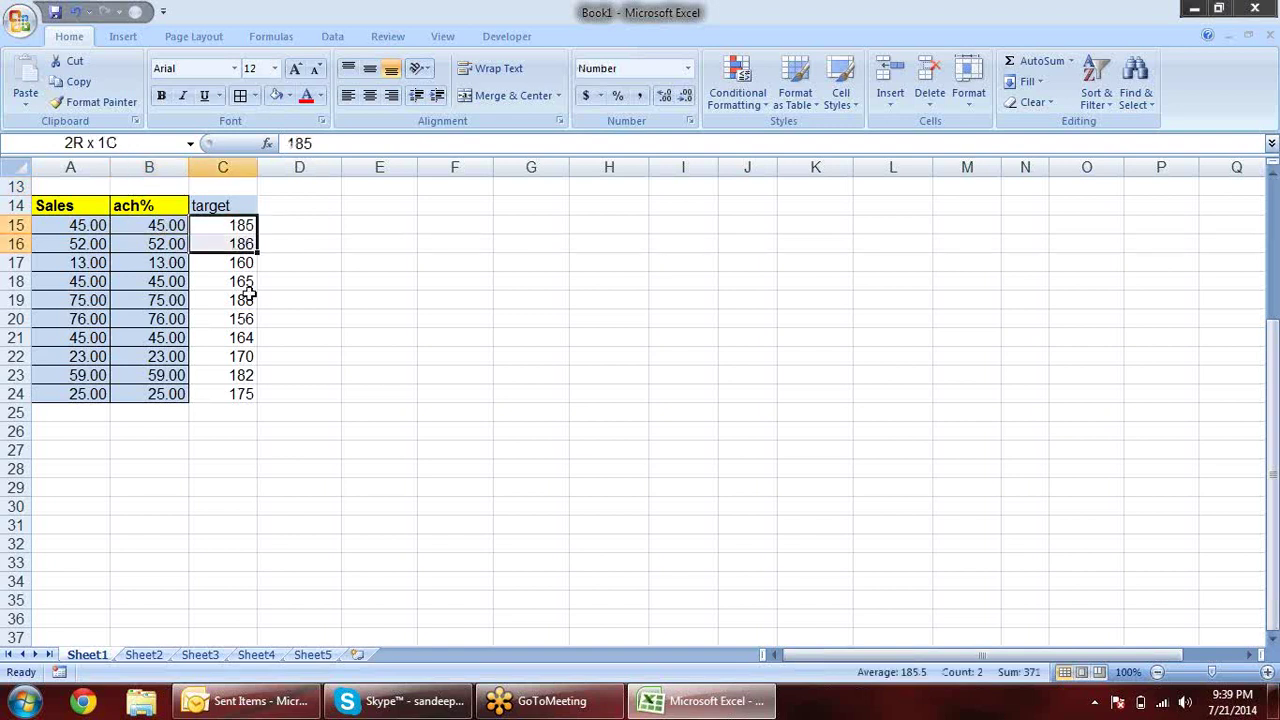
pyautogui.click(238, 378)
pyautogui.moveTo(248, 226); pyautogui.dragTo(240, 395)
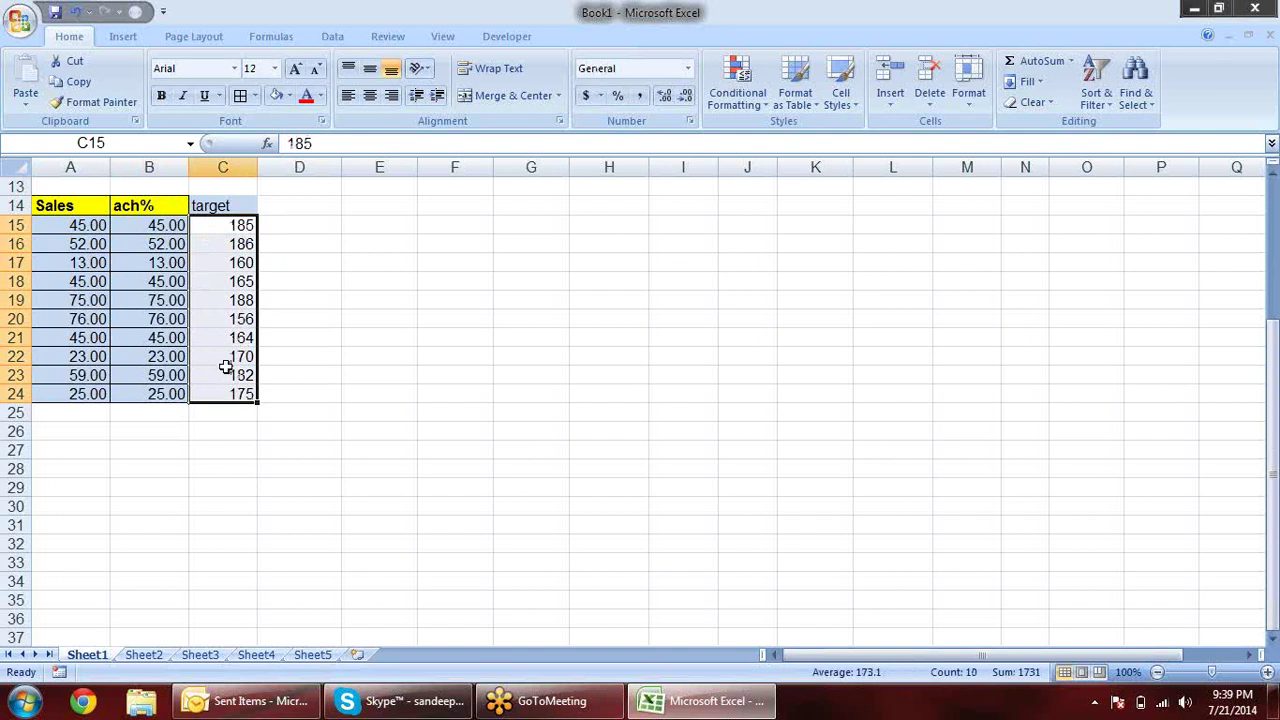
pyautogui.rightClick(226, 300)
pyautogui.click(270, 334)
pyautogui.moveTo(172, 224); pyautogui.dragTo(168, 393)
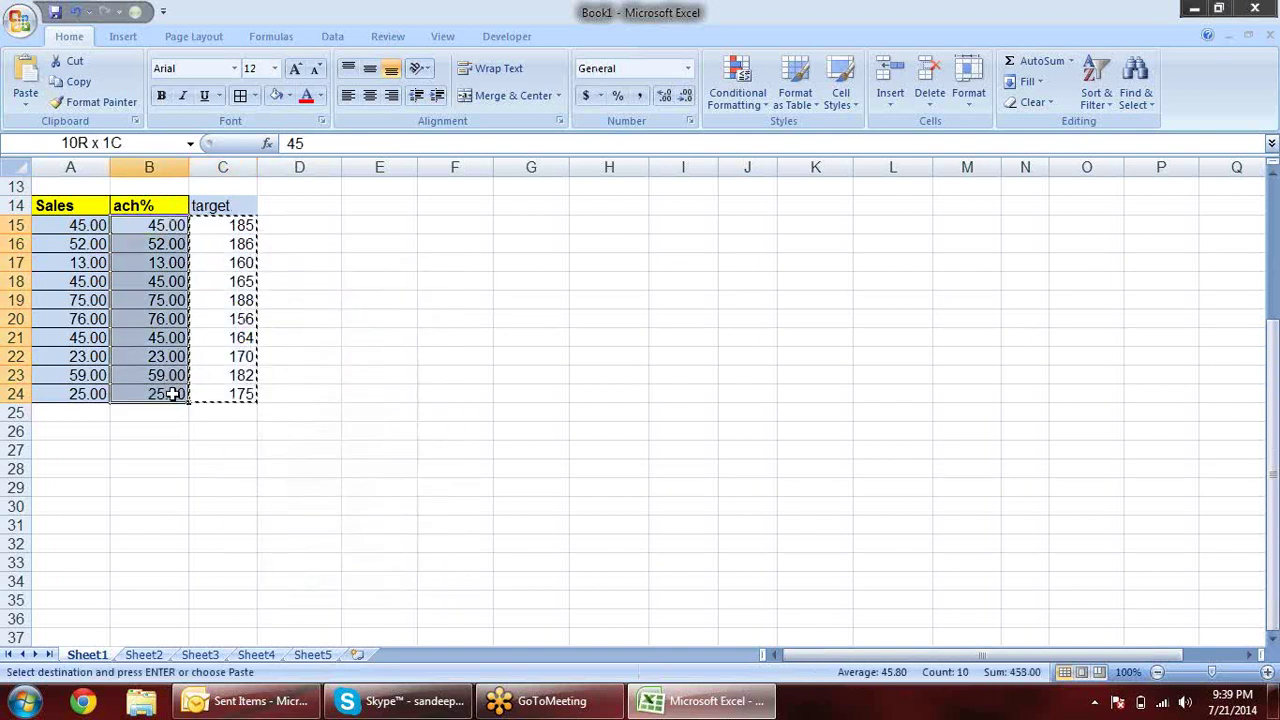
# Divide B15:B24 by the copied targets via Paste Special > Divide and apply Percent Style
pyautogui.rightClick(182, 232)
pyautogui.click(240, 297)
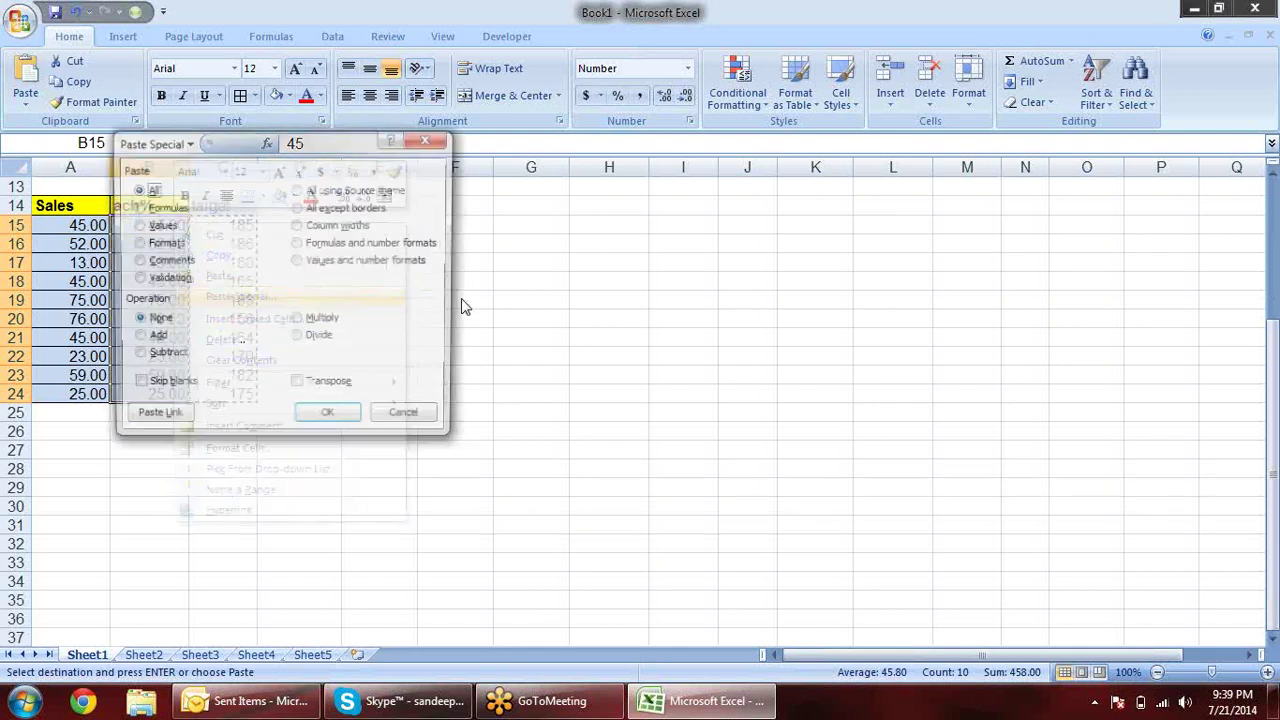
pyautogui.click(320, 339)
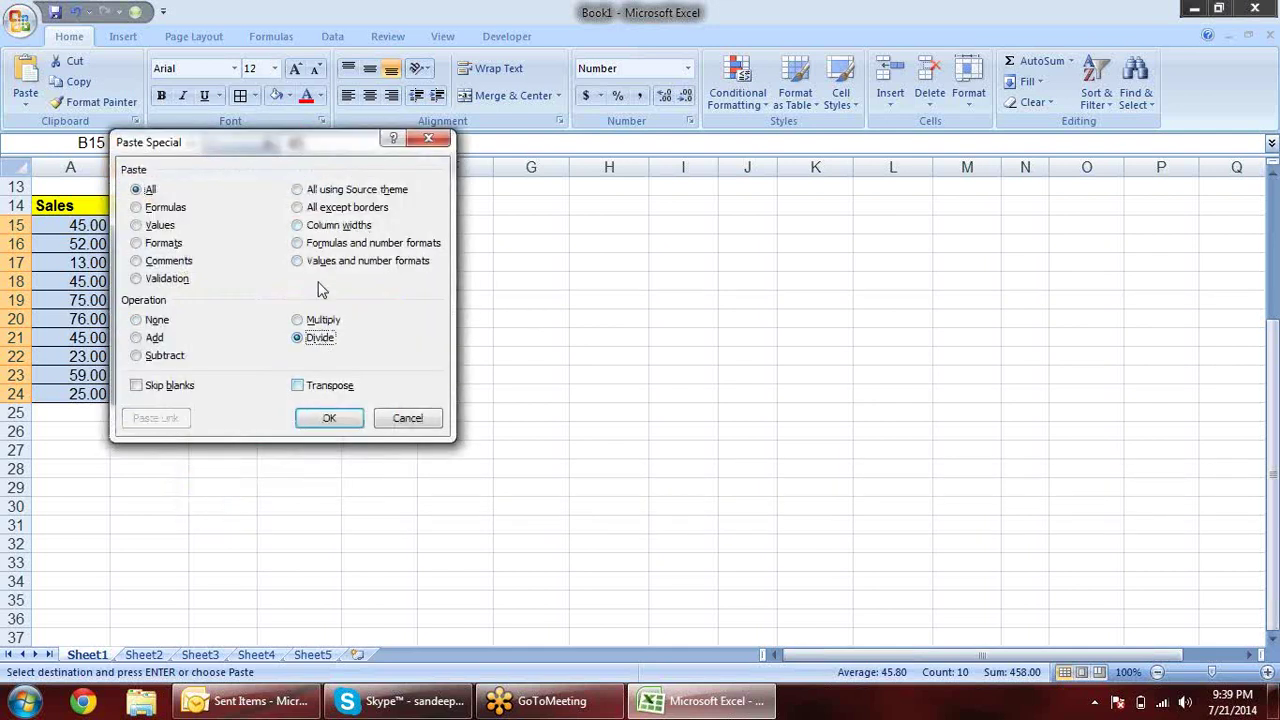
pyautogui.moveTo(298, 151); pyautogui.dragTo(584, 231)
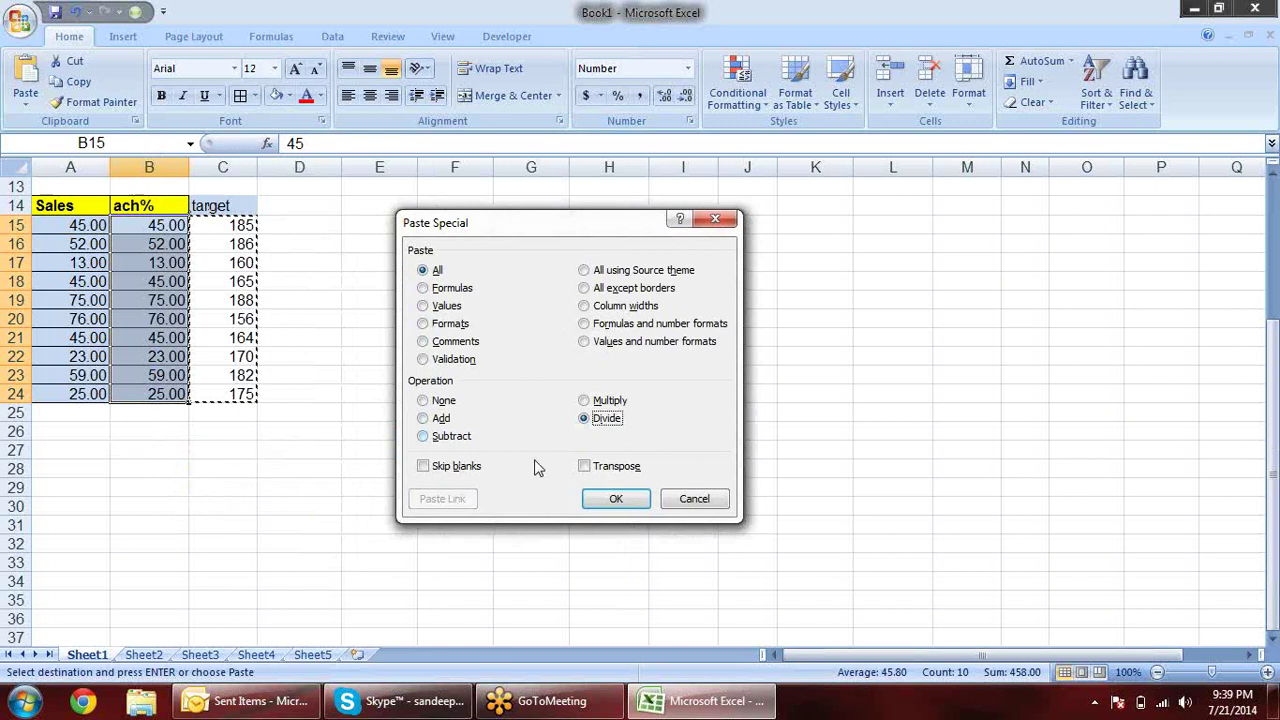
pyautogui.click(612, 498)
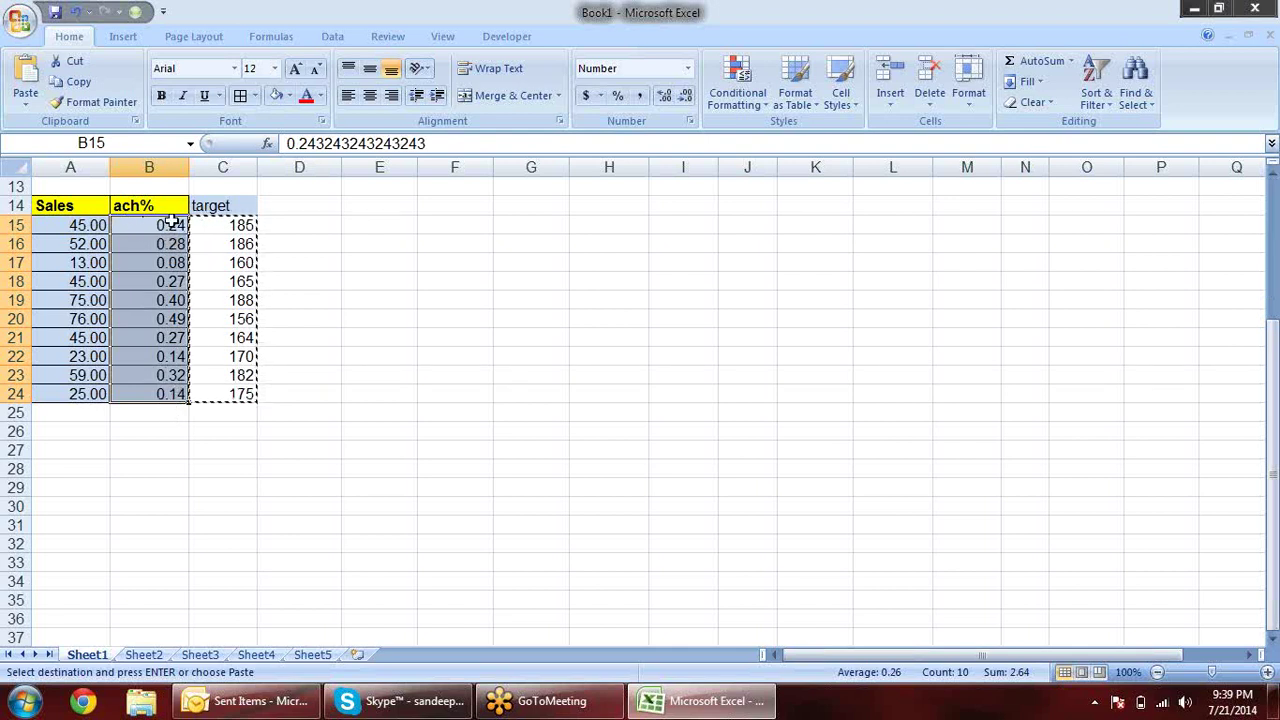
pyautogui.click(617, 95)
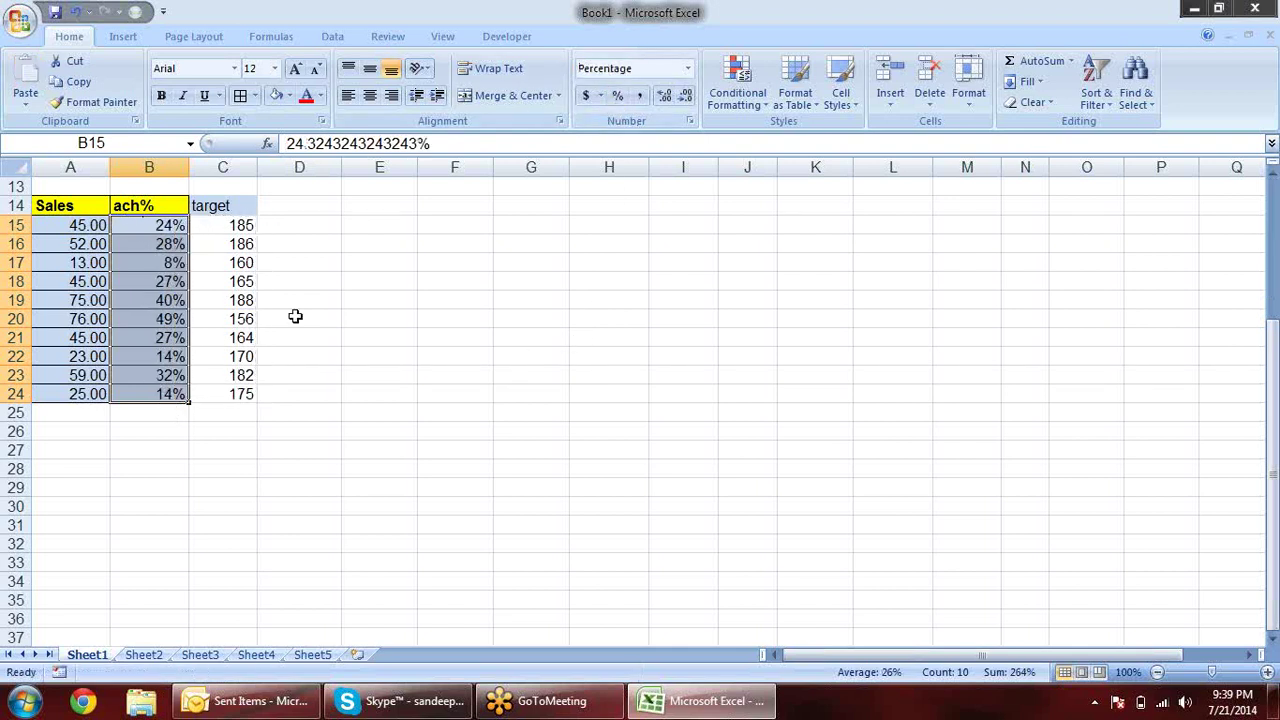
pyautogui.click(383, 280)
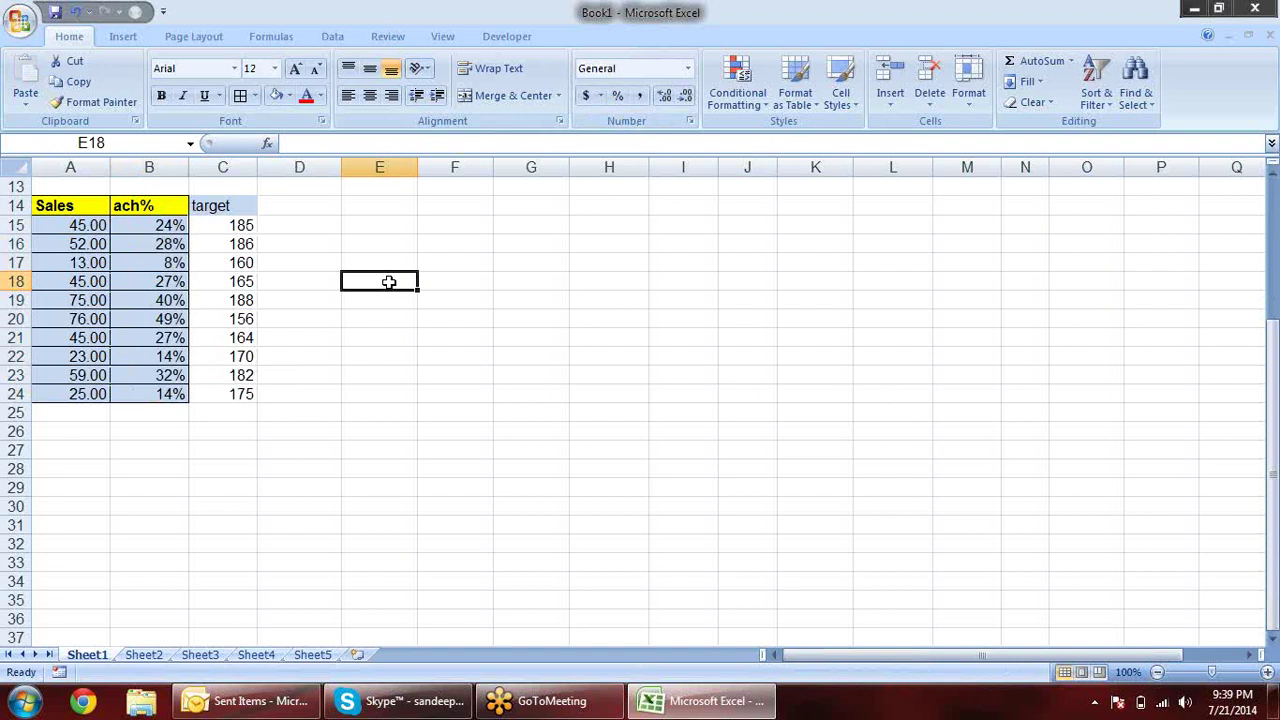
# Insert a new column B and duplicate the Sales and target columns
pyautogui.rightClick(136, 170)
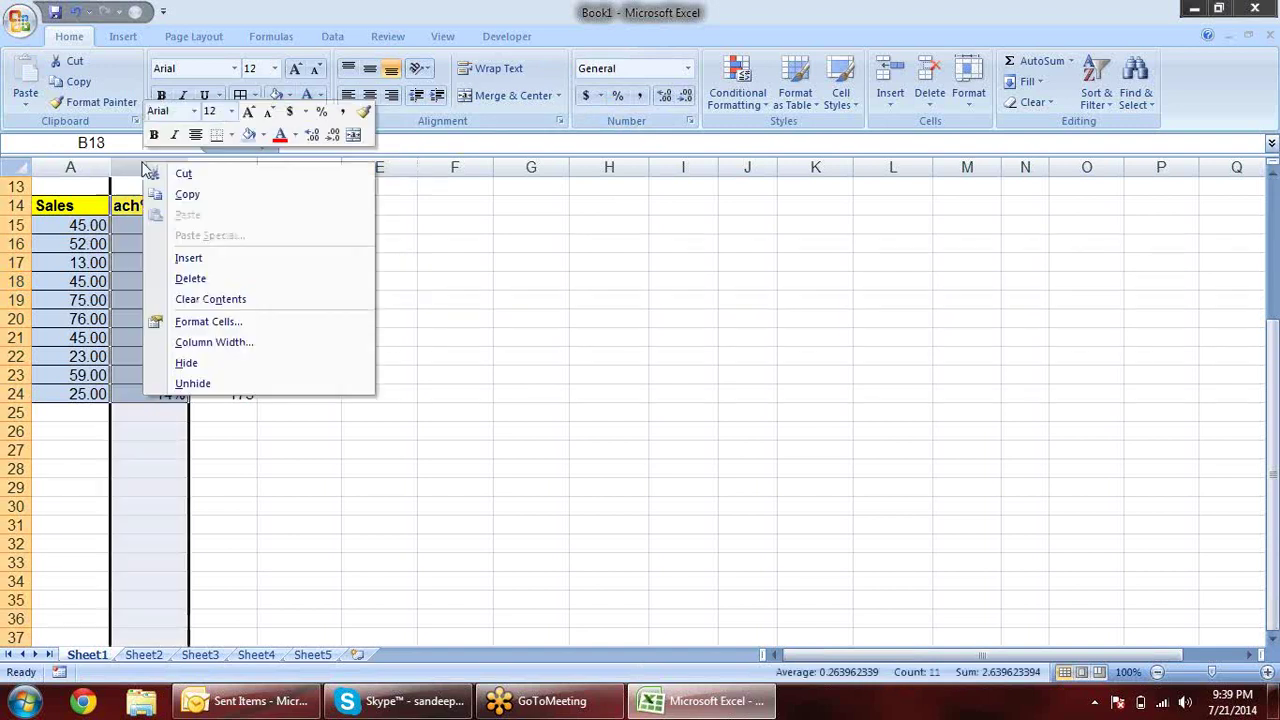
pyautogui.click(223, 257)
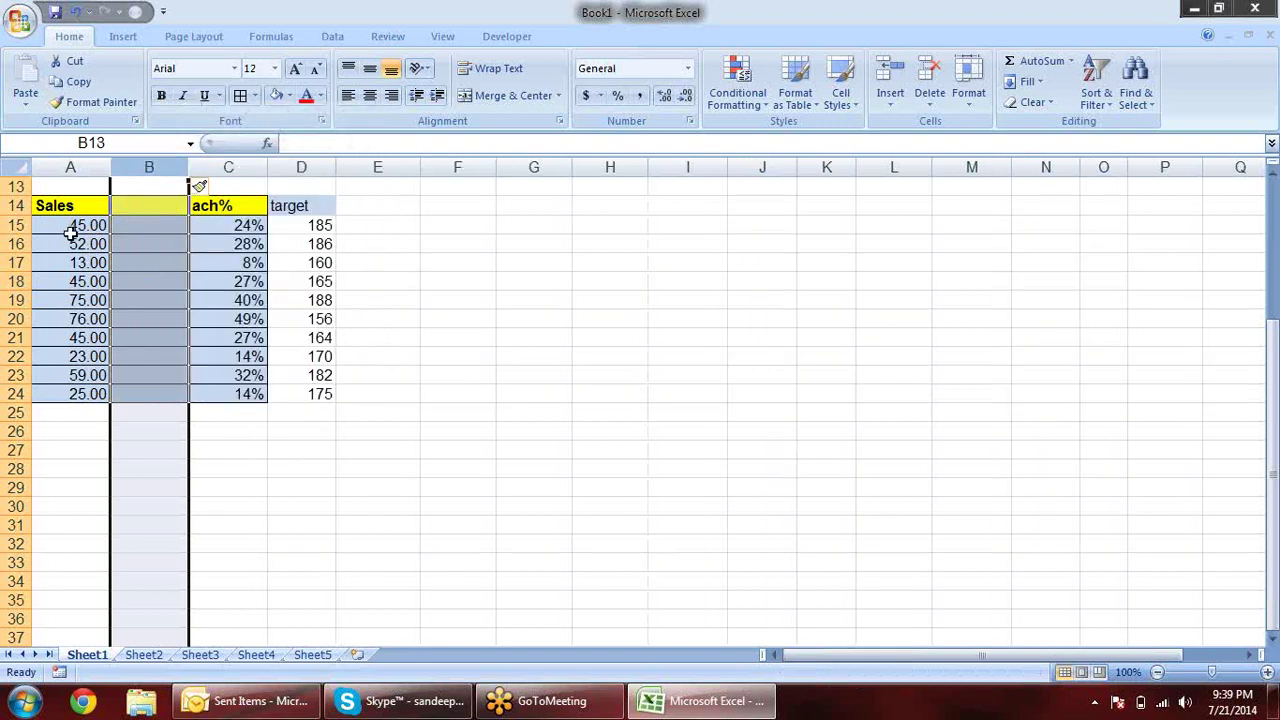
pyautogui.moveTo(78, 206)
pyautogui.mouseDown()
pyautogui.moveTo(80, 394)
pyautogui.moveTo(165, 414)
pyautogui.mouseUp()
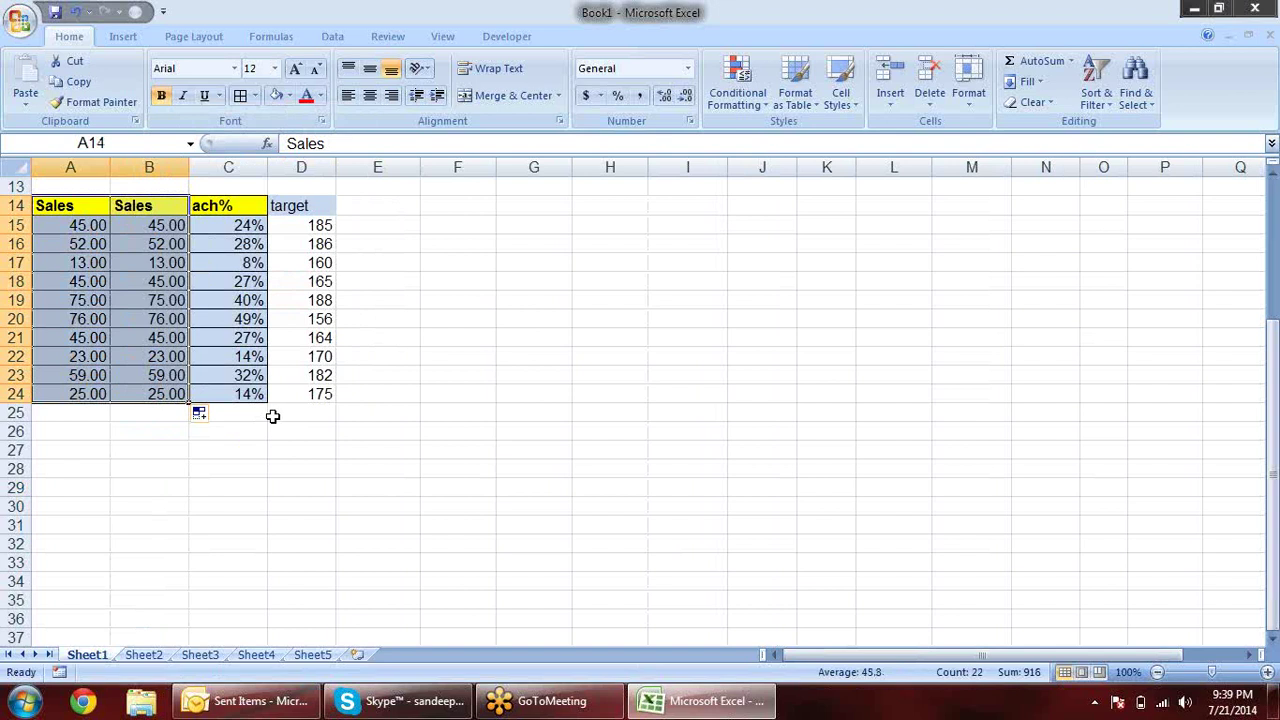
pyautogui.moveTo(318, 212)
pyautogui.mouseDown()
pyautogui.moveTo(340, 403)
pyautogui.moveTo(416, 405)
pyautogui.mouseUp()
# Insert a blank column D before the targets and copy both Sales columns' values
pyautogui.rightClick(301, 167)
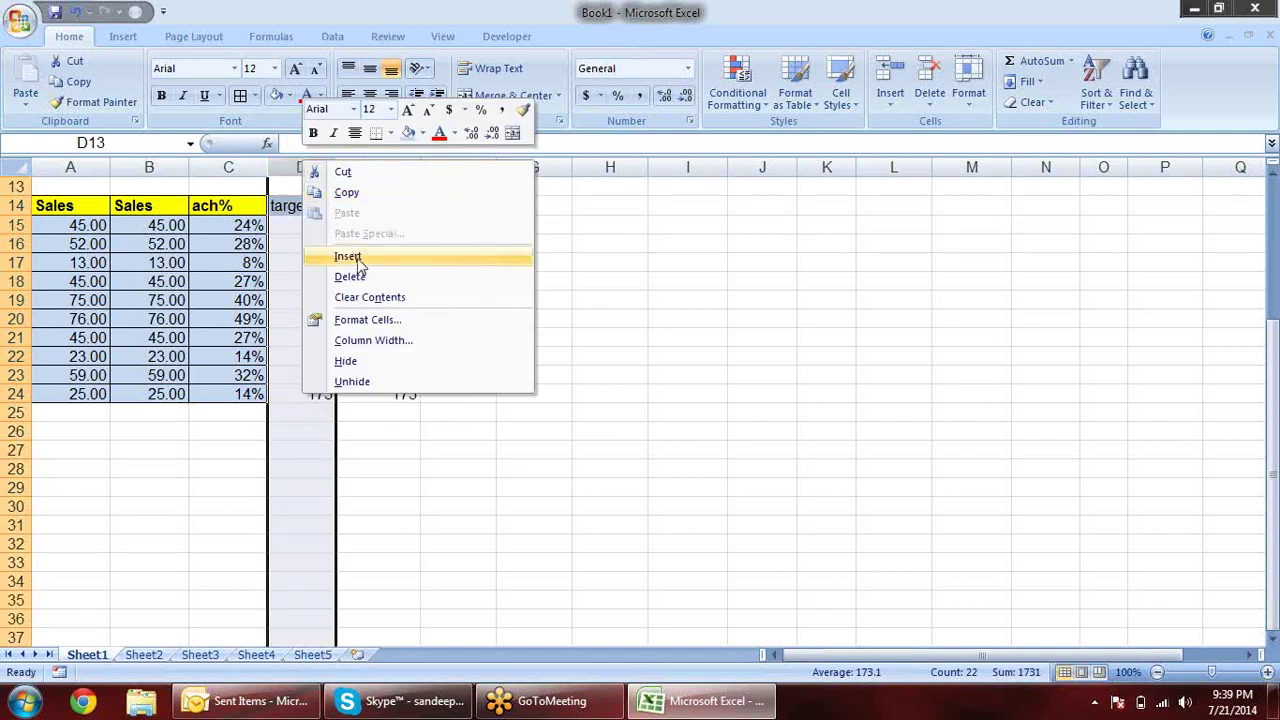
pyautogui.click(348, 257)
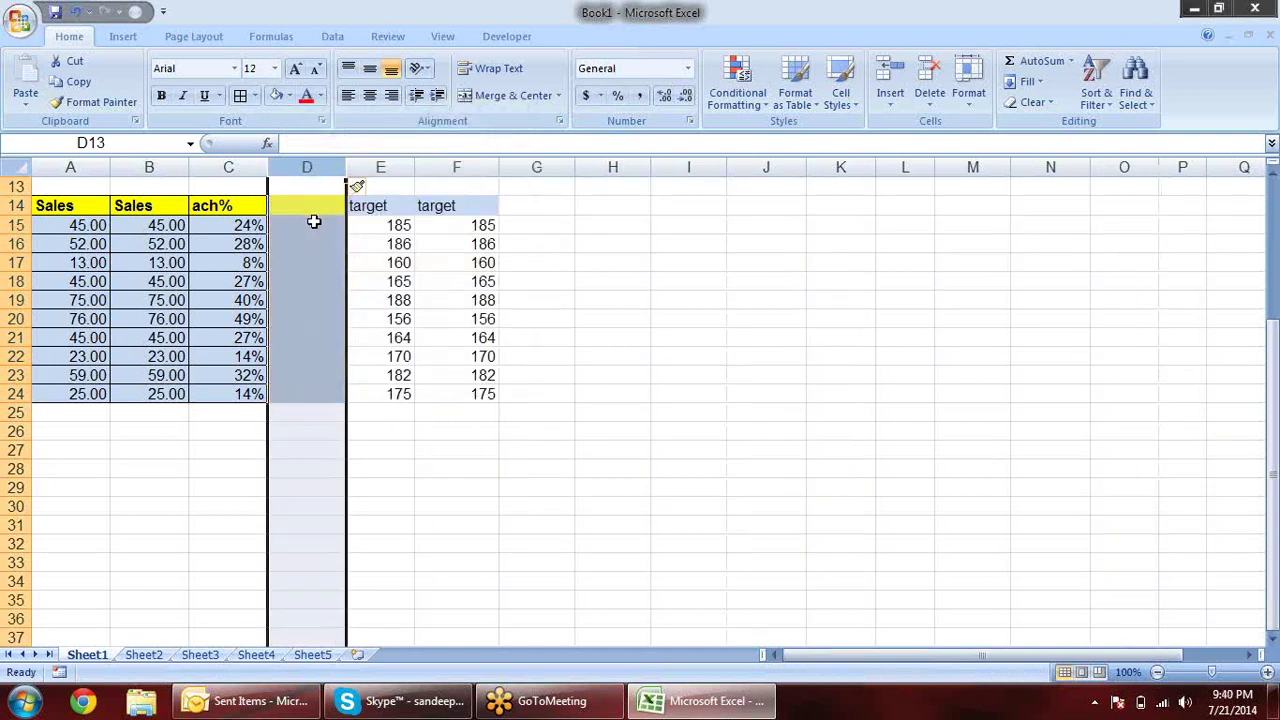
pyautogui.moveTo(95, 228); pyautogui.dragTo(163, 394)
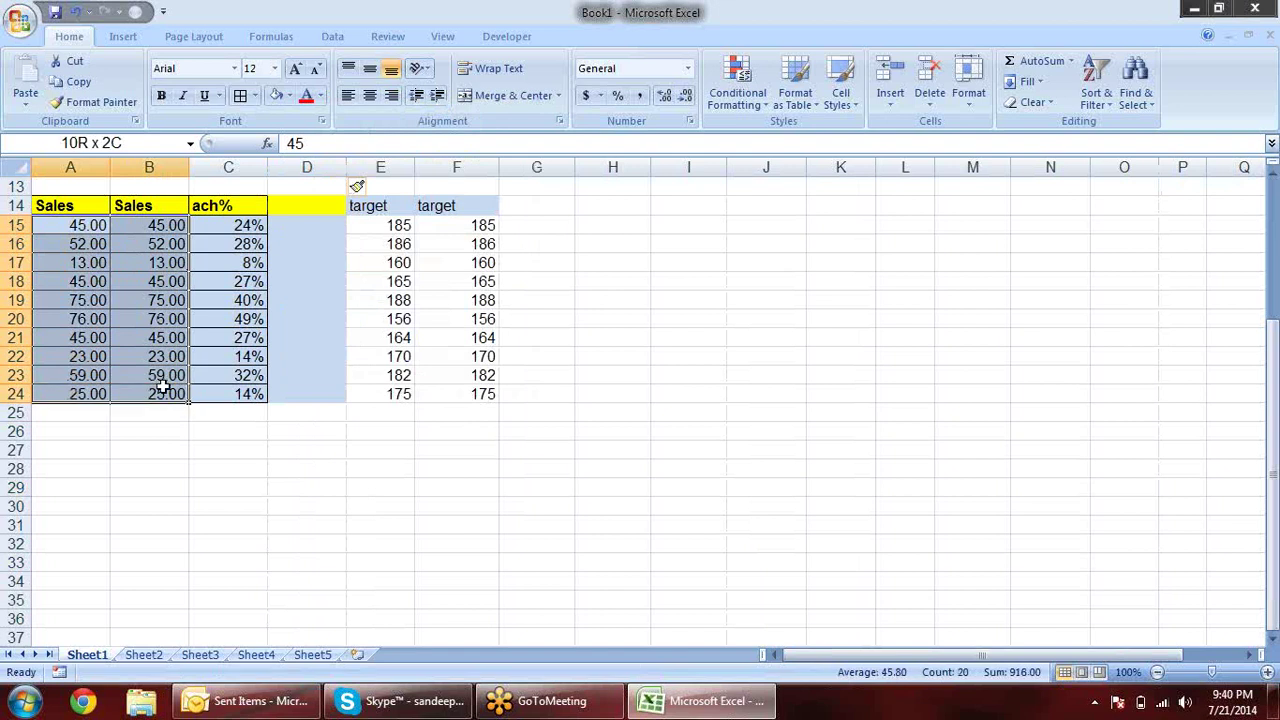
pyautogui.hotkey('ctrl', 'c')
# Paste the Sales values into C15 and copy the two target columns
pyautogui.click(222, 228)
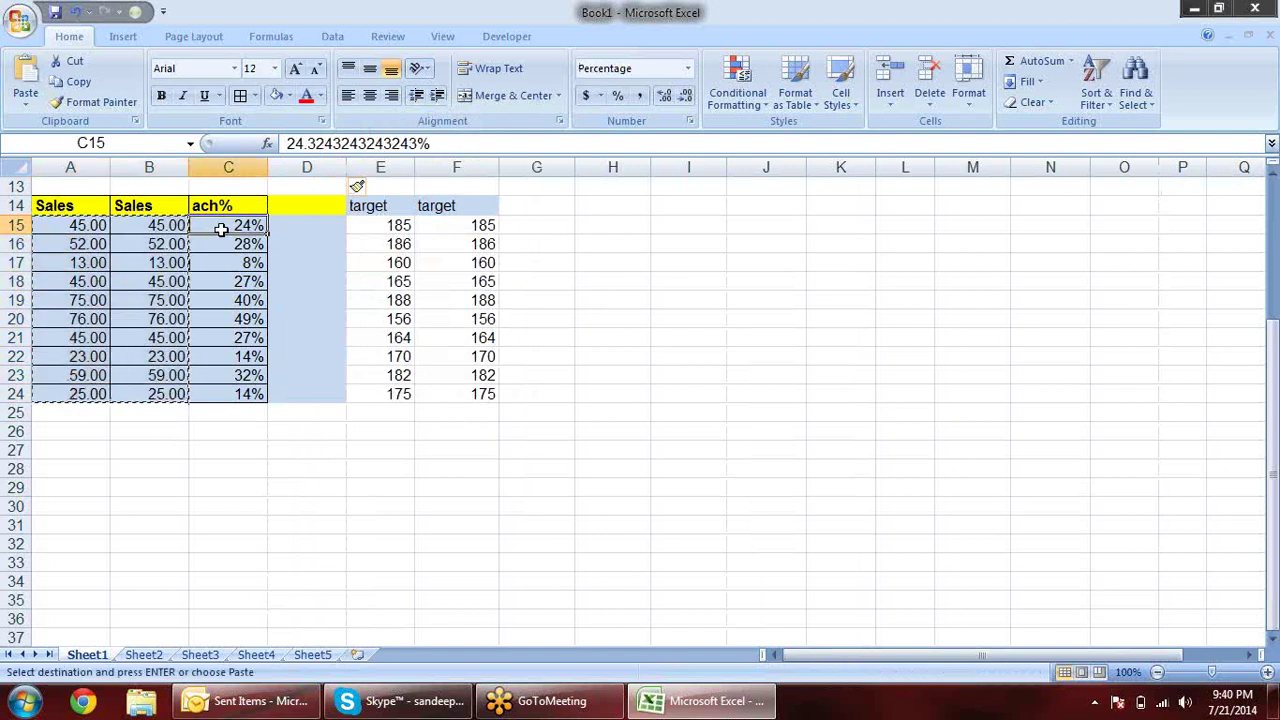
pyautogui.hotkey('ctrl', 'v')
pyautogui.moveTo(386, 224)
pyautogui.mouseDown()
pyautogui.moveTo(502, 342)
pyautogui.moveTo(498, 396)
pyautogui.moveTo(376, 222)
pyautogui.mouseUp()
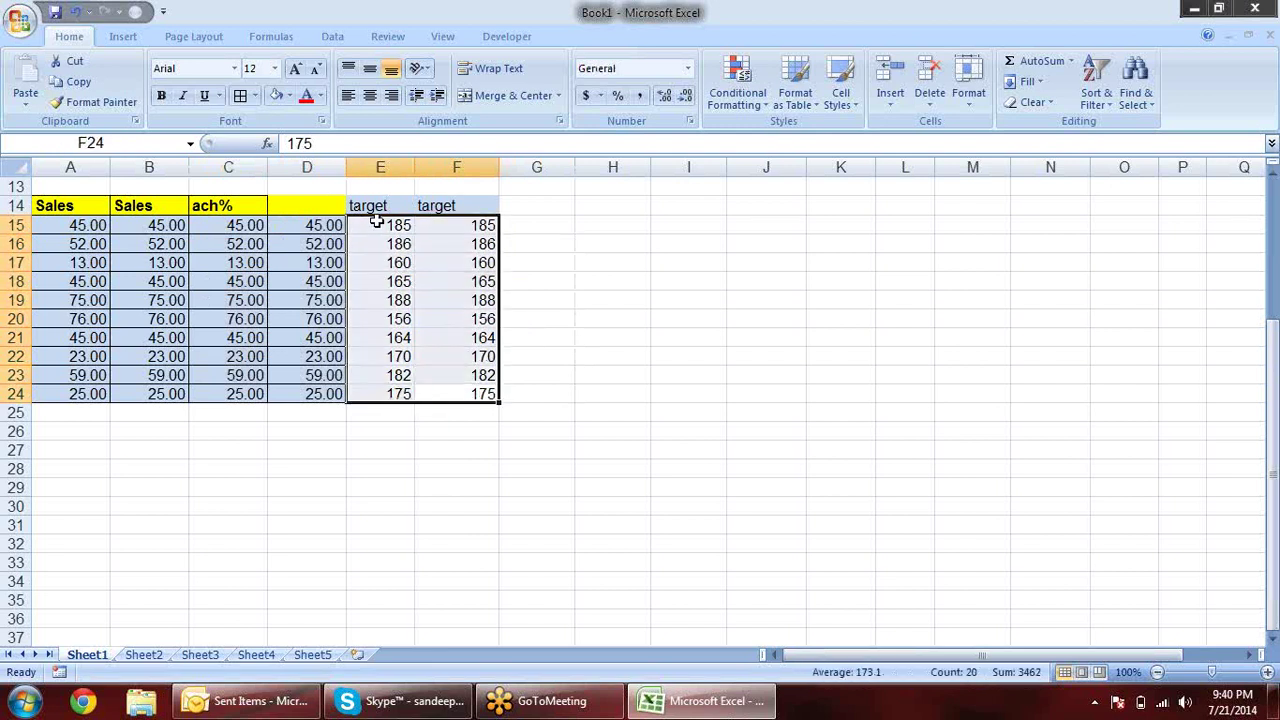
pyautogui.hotkey('ctrl', 'c')
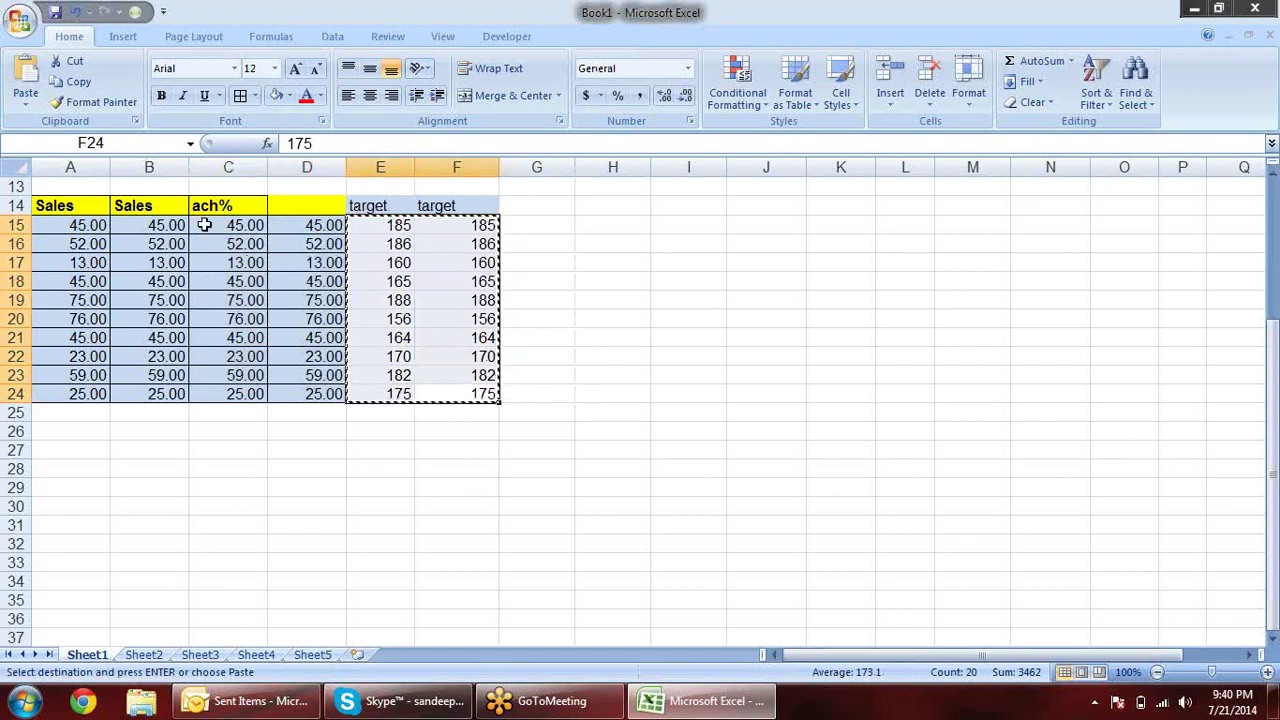
# Divide C15:D24 by the targets with Paste Special > Divide and show as percentages
pyautogui.moveTo(204, 225); pyautogui.dragTo(330, 392)
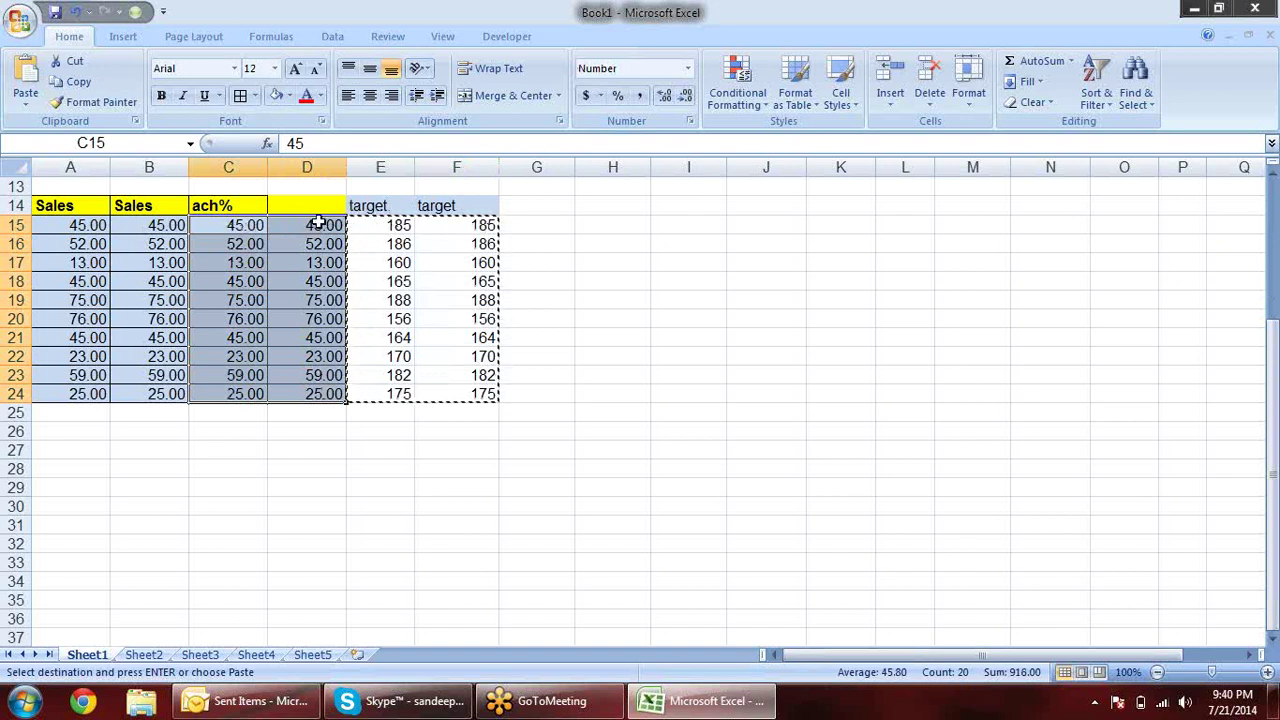
pyautogui.hotkey('alt', 'e')
pyautogui.press('s')
pyautogui.click(625, 350)
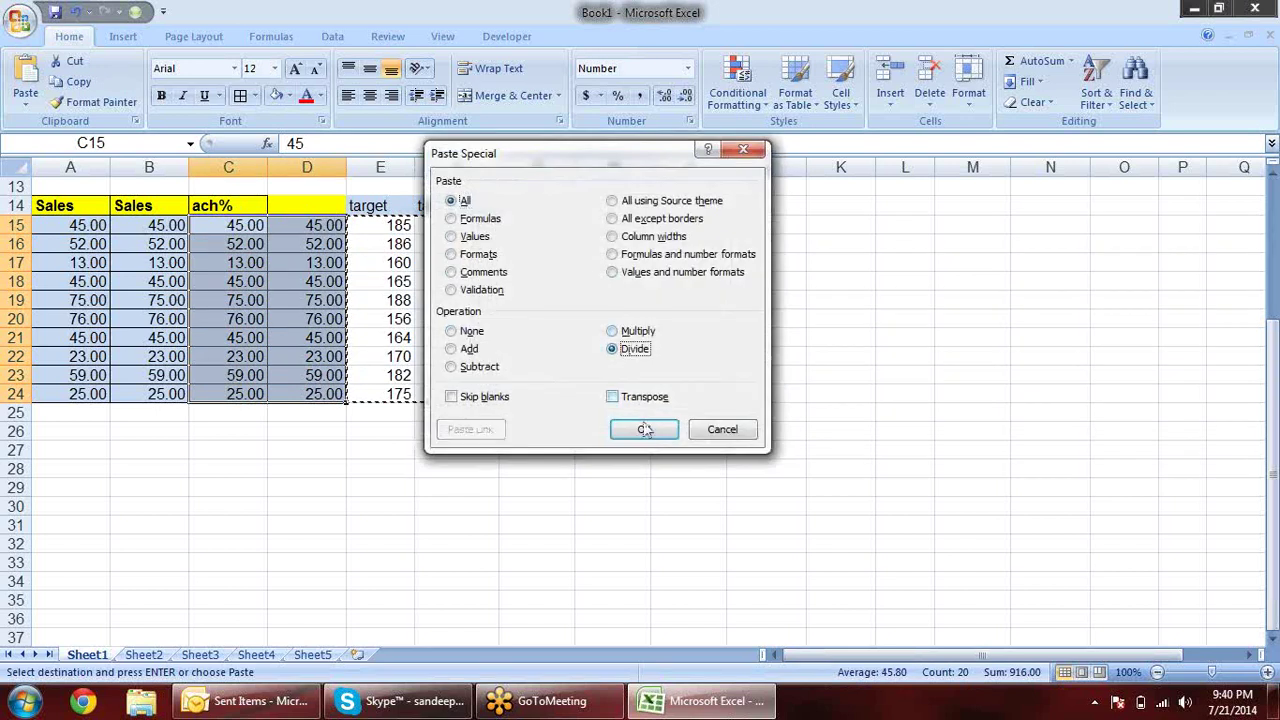
pyautogui.click(644, 429)
pyautogui.click(624, 94)
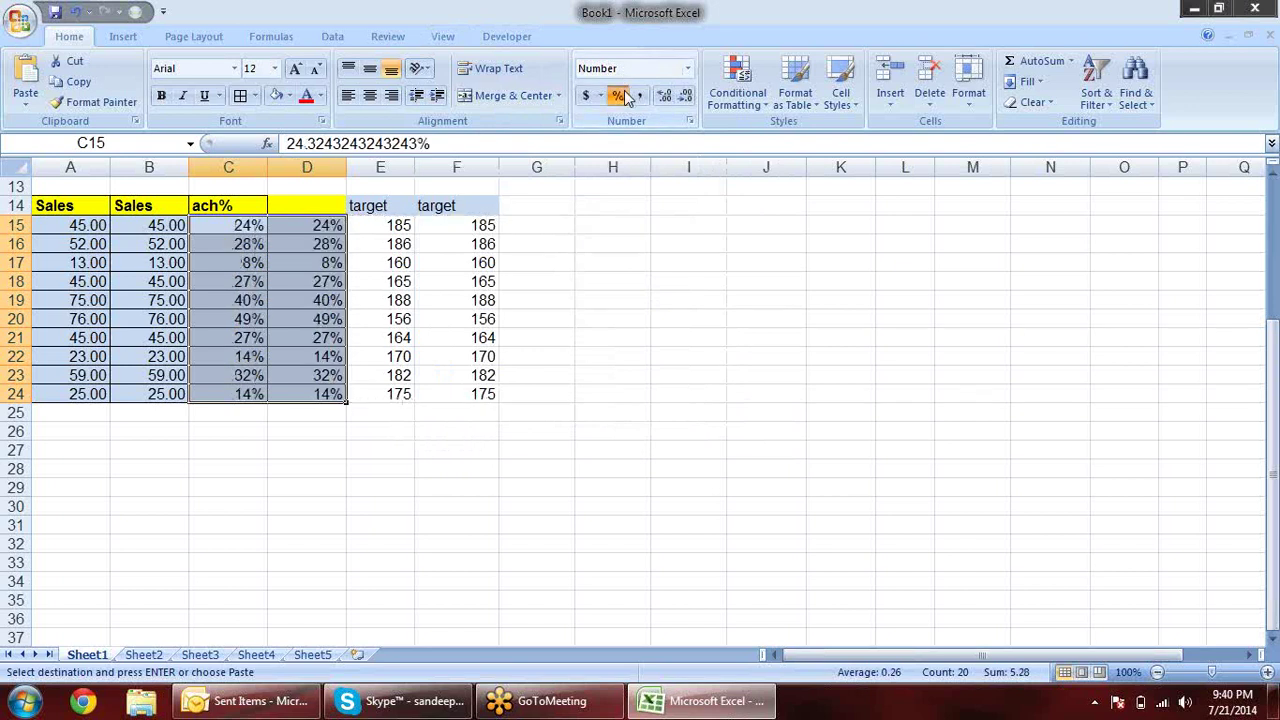
pyautogui.click(637, 337)
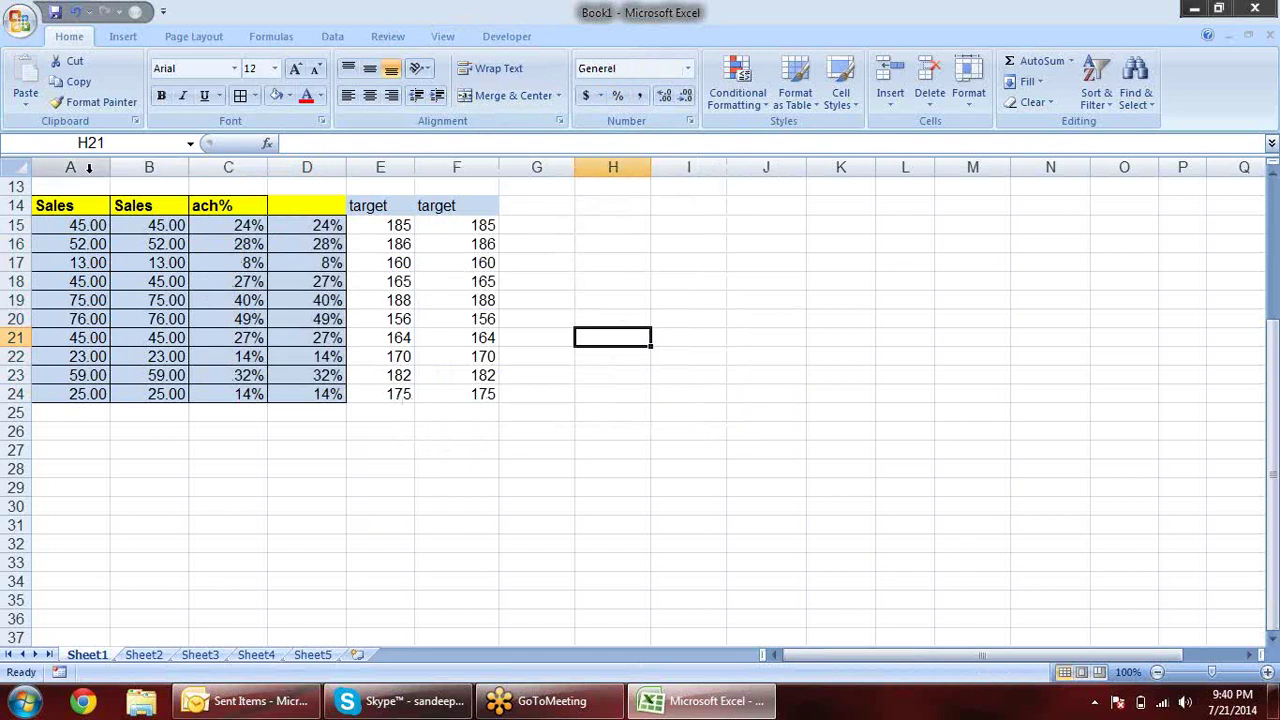
# Try deleting the lower Sales/target block, briefly visiting Sheet2 before returning to Sheet1
pyautogui.moveTo(87, 167); pyautogui.dragTo(511, 224)
pyautogui.hotkey('alt', 'e')
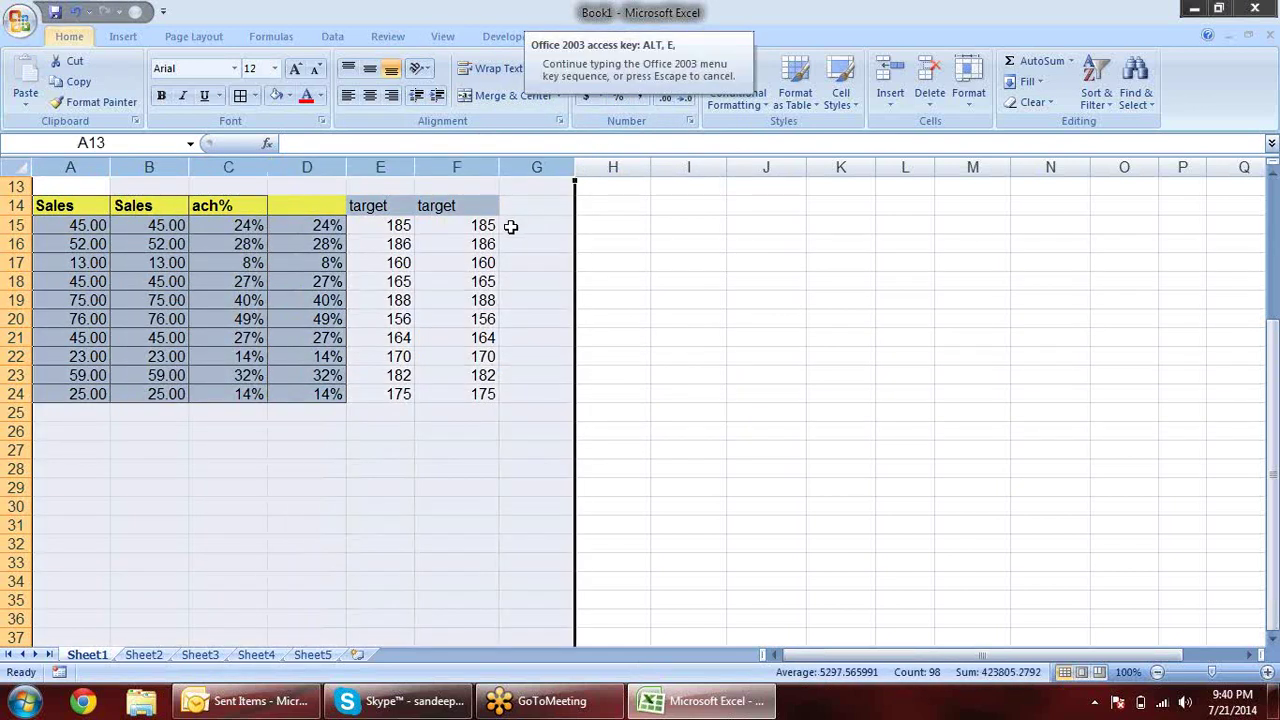
pyautogui.press('d')
pyautogui.click(580, 411)
pyautogui.click(140, 654)
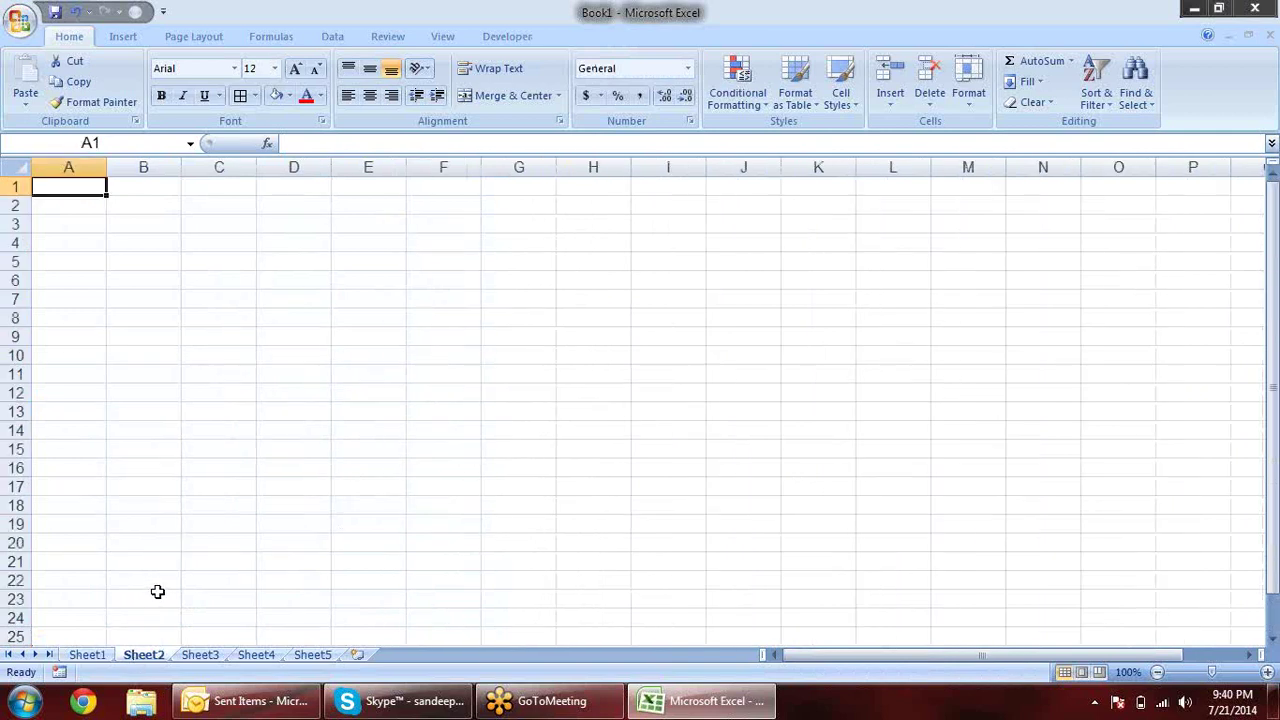
pyautogui.hotkey('ctrl', 'pageup')
pyautogui.click(565, 435)
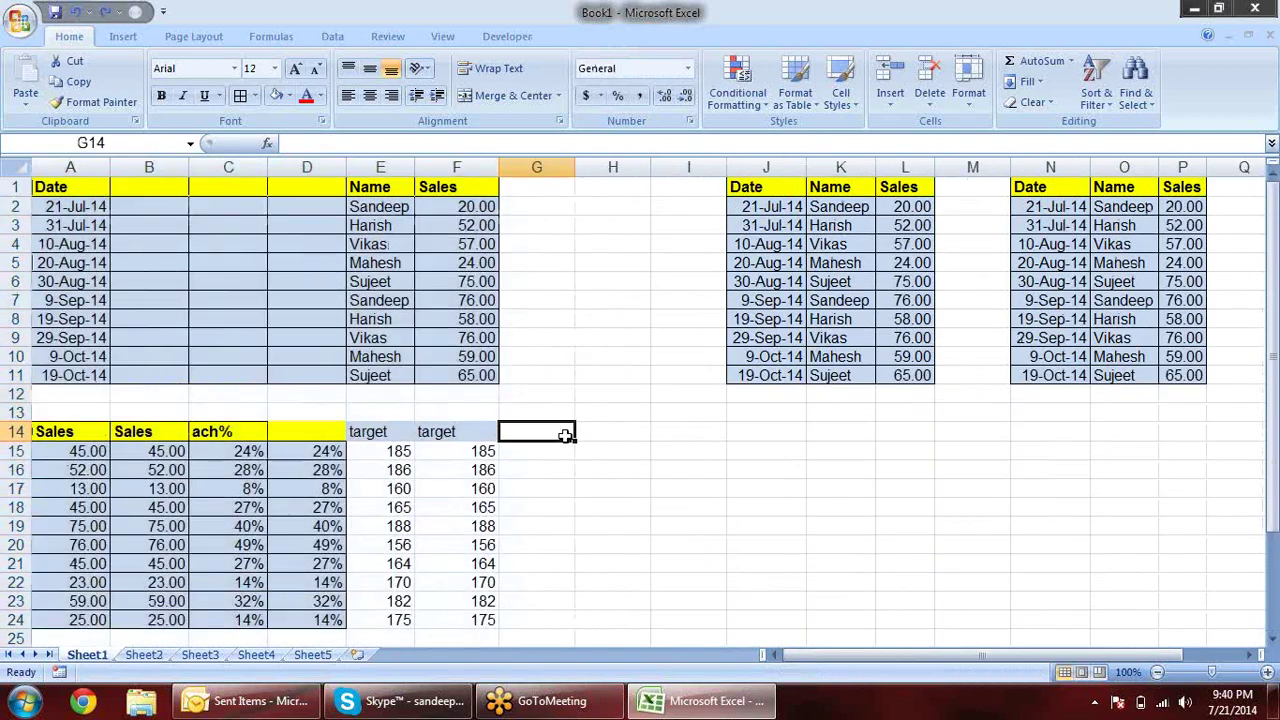
# Delete rows 13–24 holding the Sales/target block
pyautogui.moveTo(18, 412); pyautogui.dragTo(18, 620)
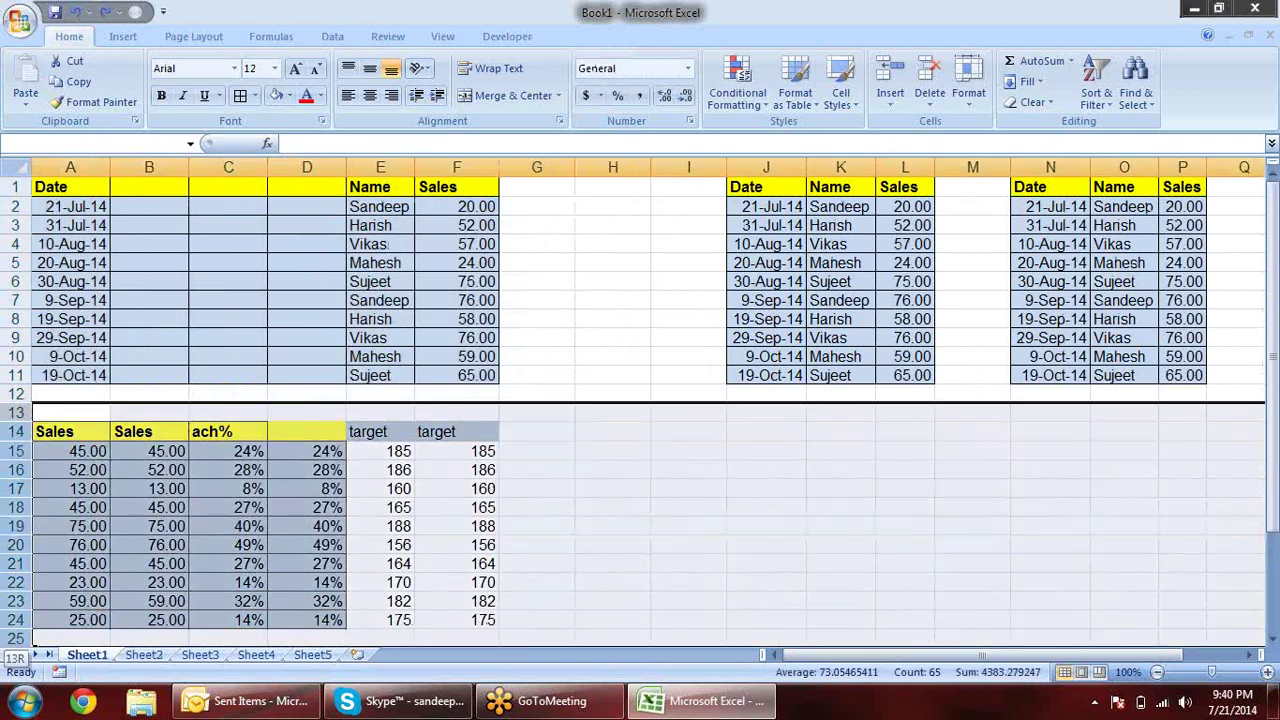
pyautogui.hotkey('alt', 'e')
pyautogui.press('d')
pyautogui.click(530, 490)
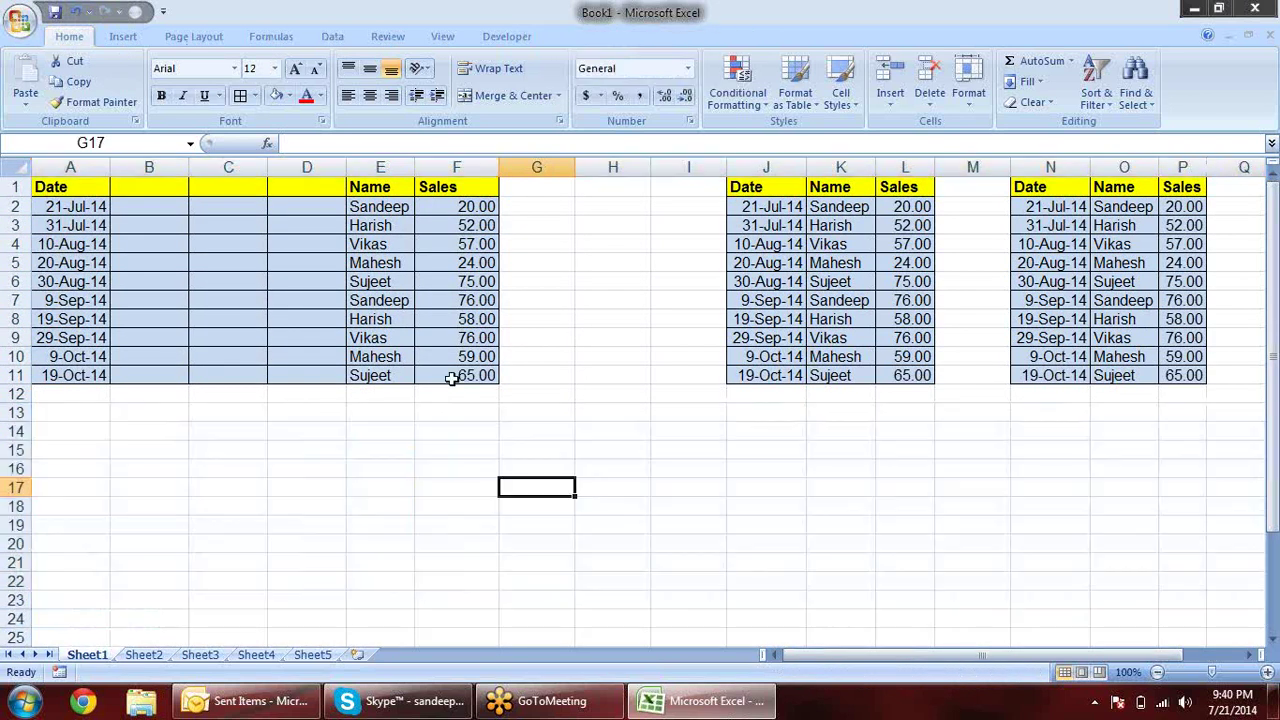
# Delete the empty columns B through D
pyautogui.moveTo(307, 166); pyautogui.dragTo(148, 165)
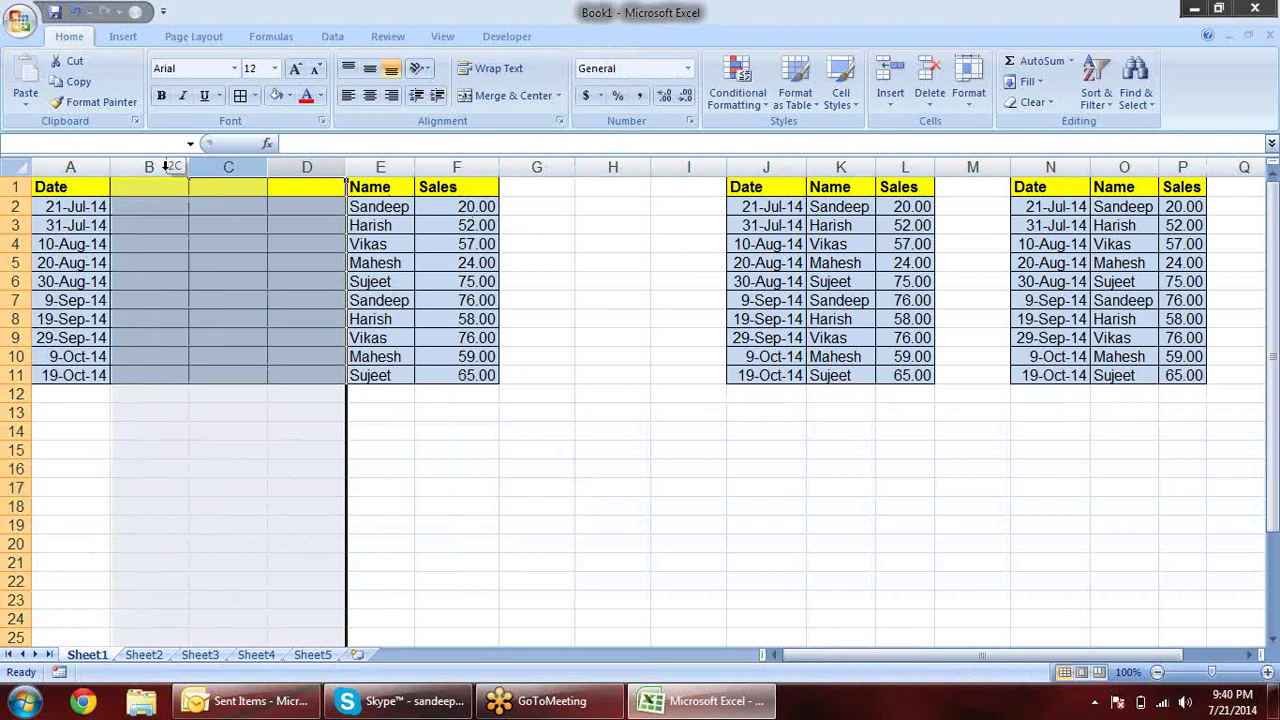
pyautogui.rightClick(148, 165)
pyautogui.click(263, 283)
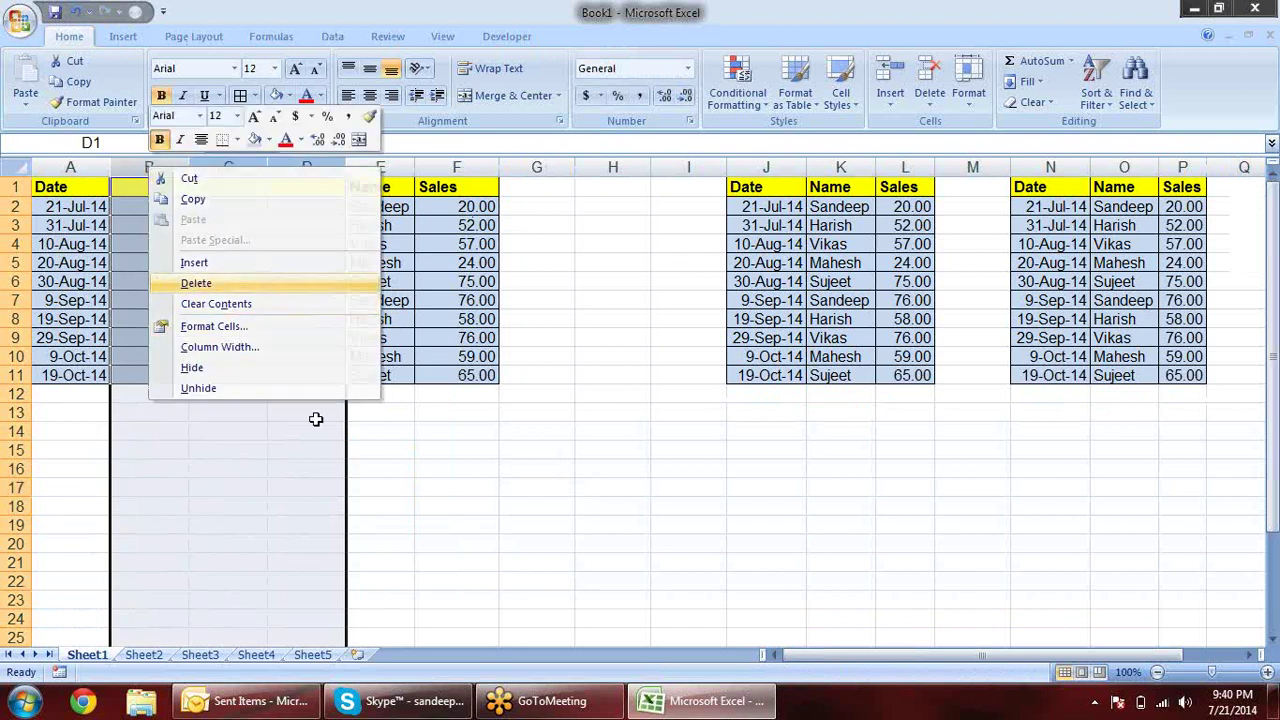
pyautogui.click(300, 468)
pyautogui.click(410, 450)
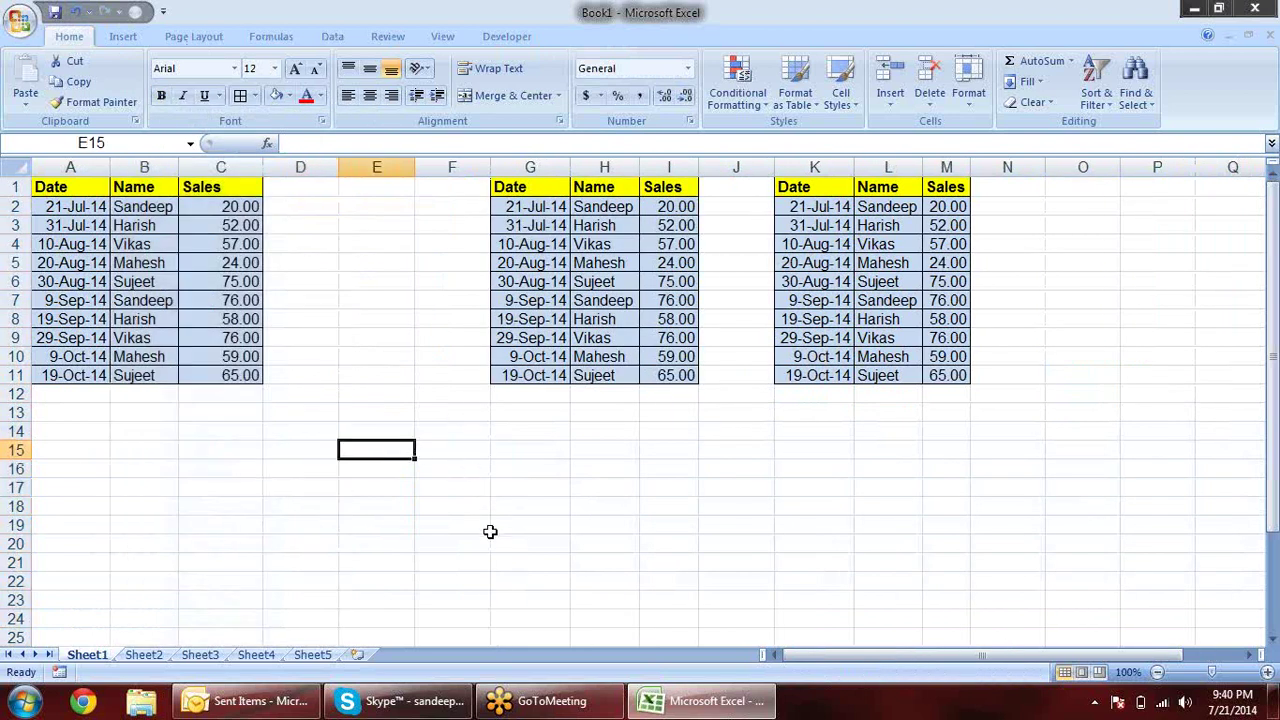
# Enter =A1 in E15 and fill it right to column I and down to row 25
pyautogui.write('=')
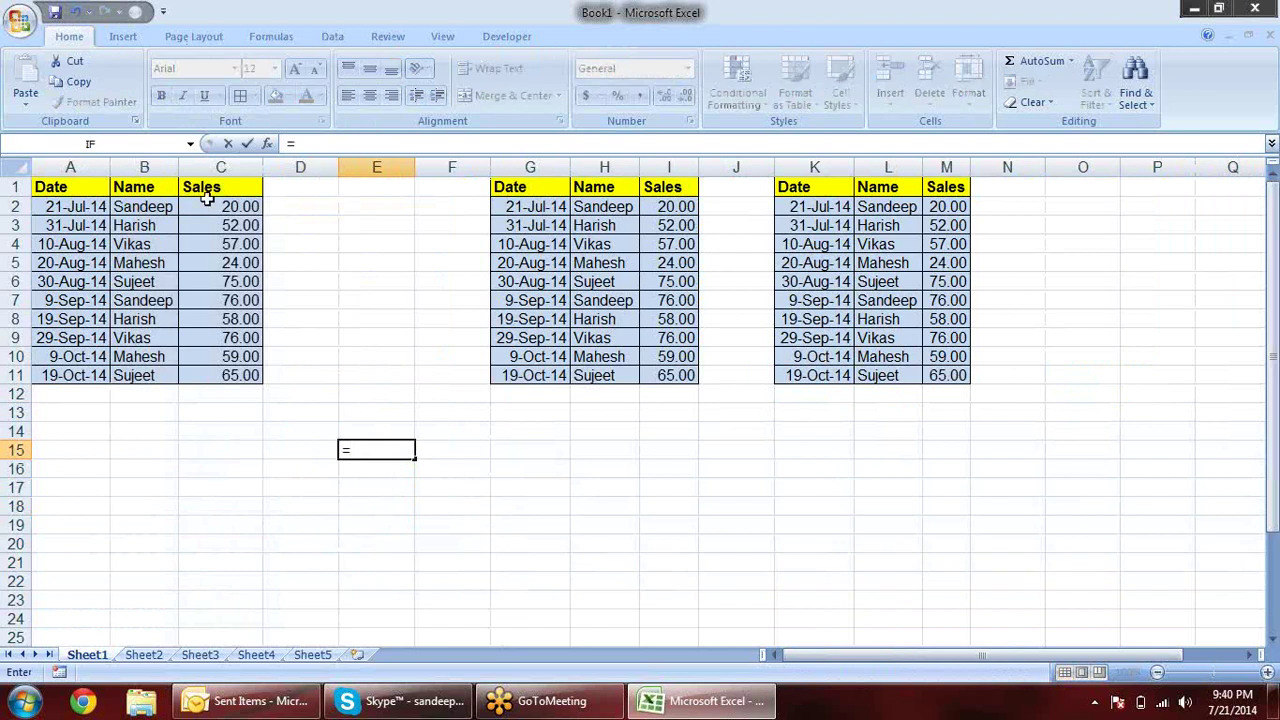
pyautogui.click(86, 187)
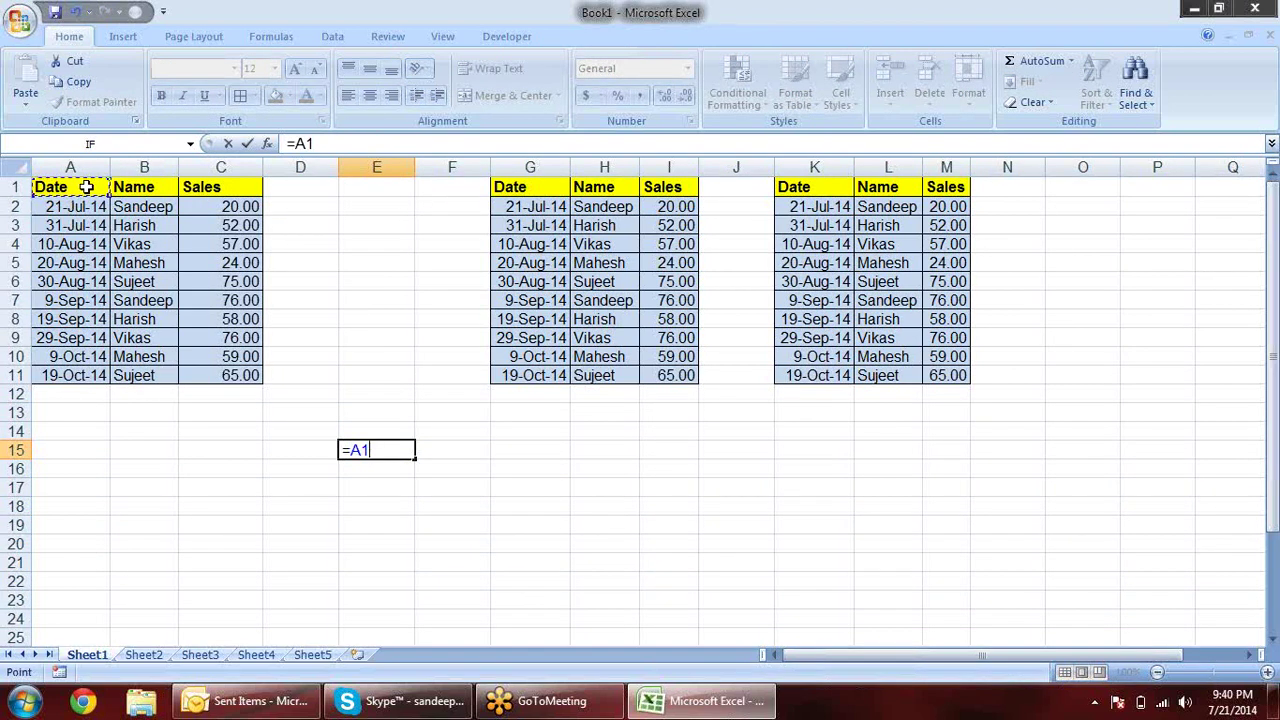
pyautogui.press('Return')
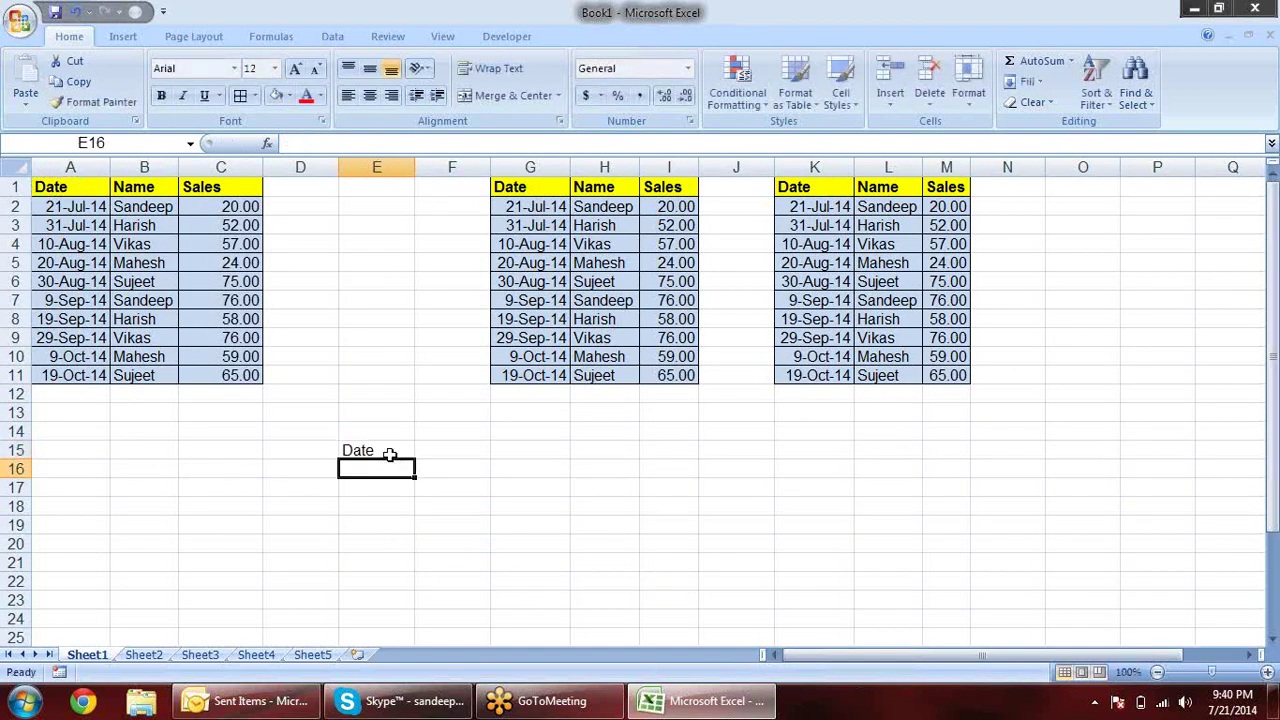
pyautogui.click(389, 453)
pyautogui.moveTo(416, 459)
pyautogui.mouseDown()
pyautogui.moveTo(697, 466)
pyautogui.moveTo(700, 640)
pyautogui.mouseUp()
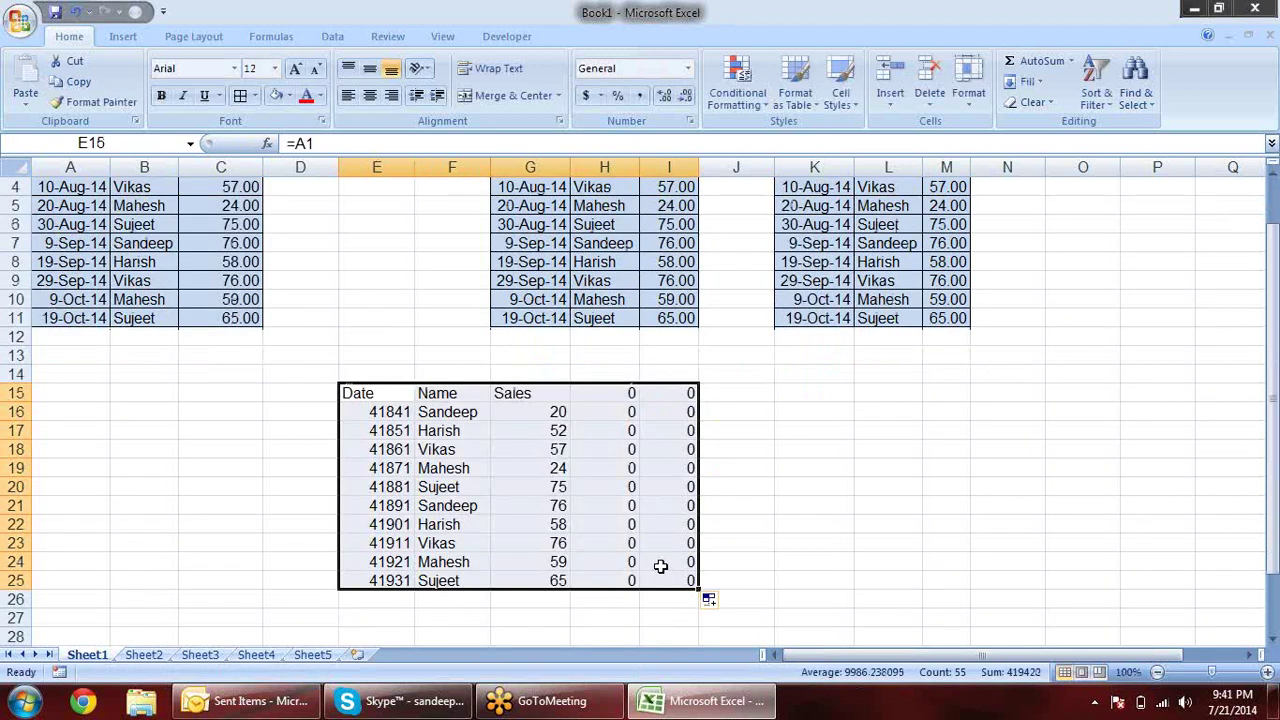
# Change the first name in B2 to Pradeep and check that F16 references it
pyautogui.scroll(1, 638, 548)
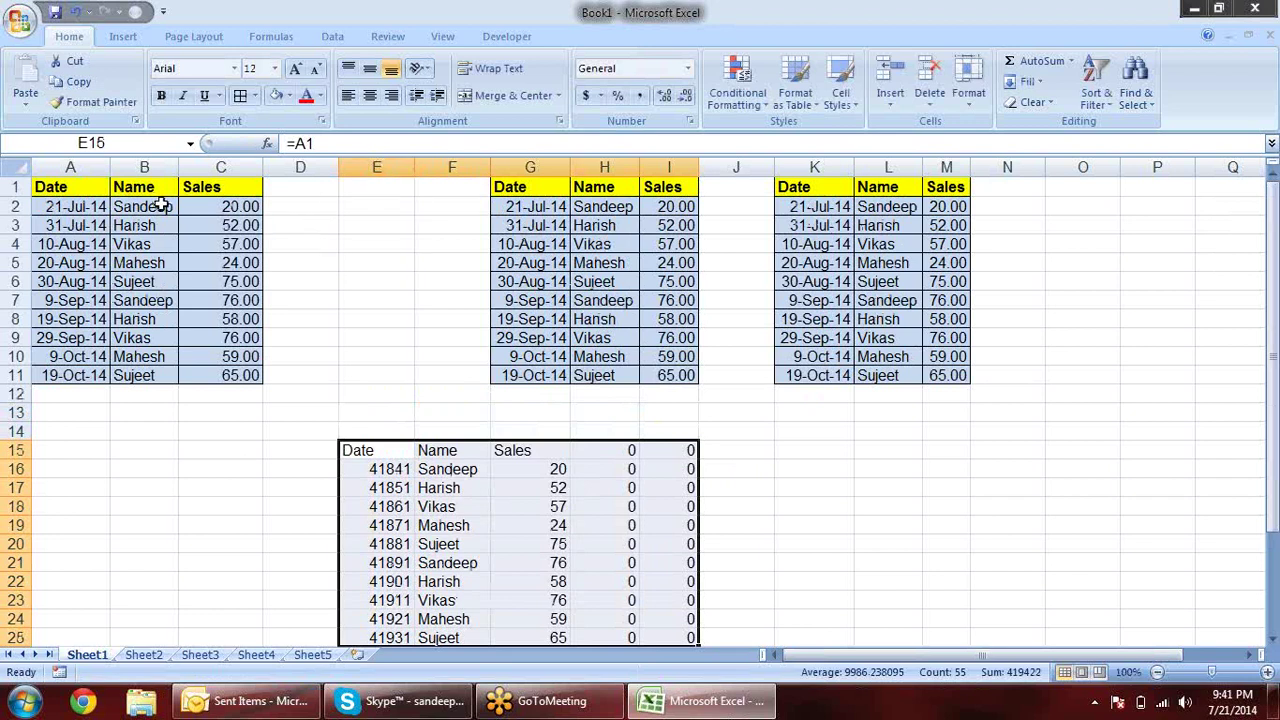
pyautogui.click(155, 204)
pyautogui.write('PRa')
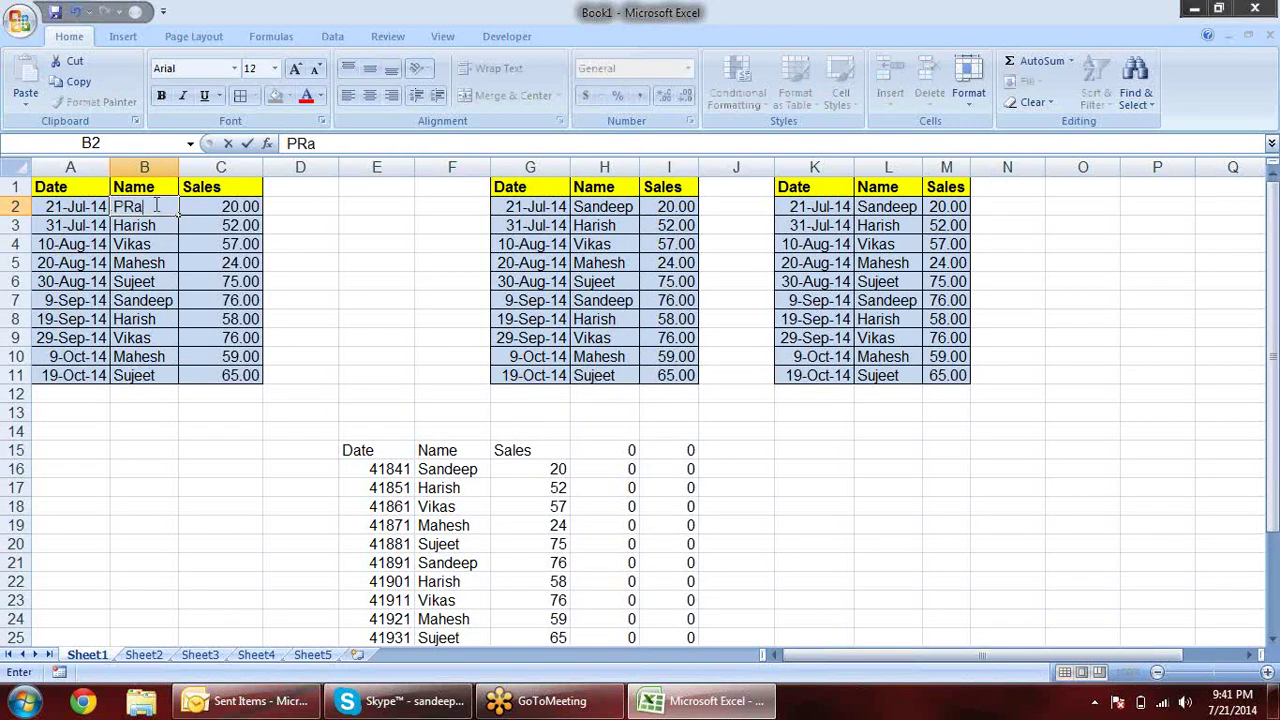
pyautogui.write('radeep')
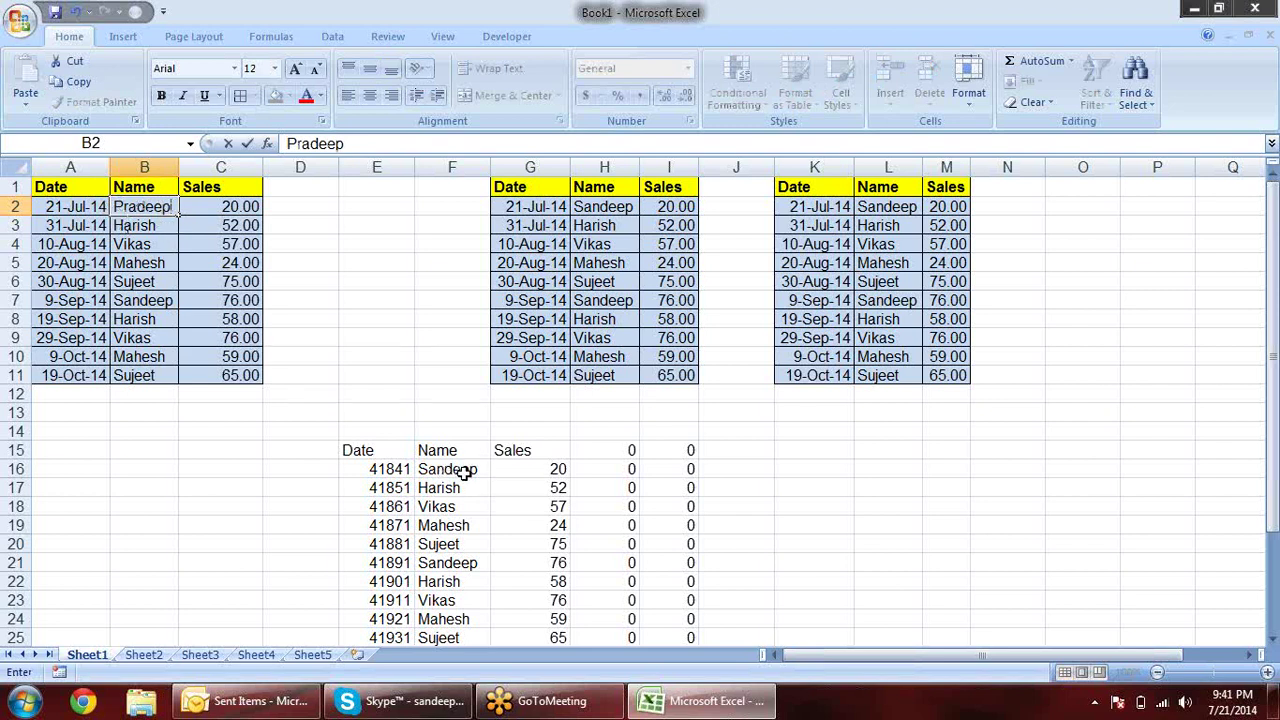
pyautogui.press('Return')
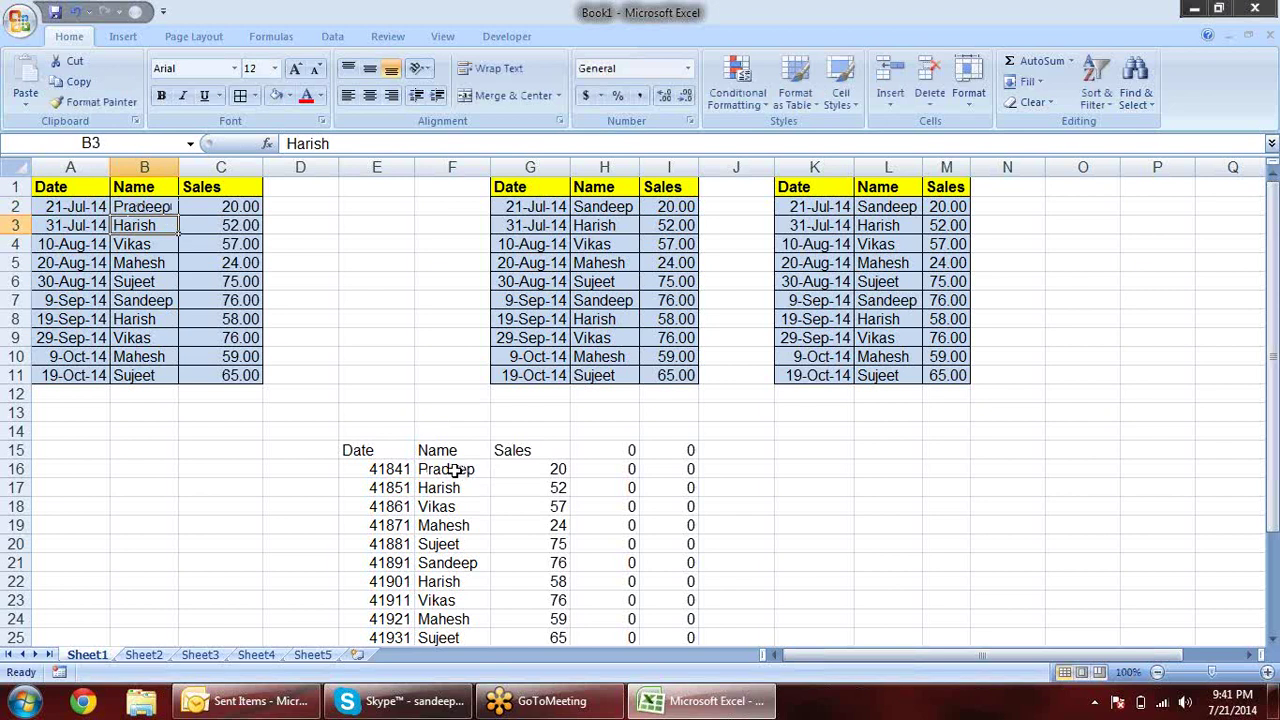
pyautogui.click(453, 469)
pyautogui.click(131, 205)
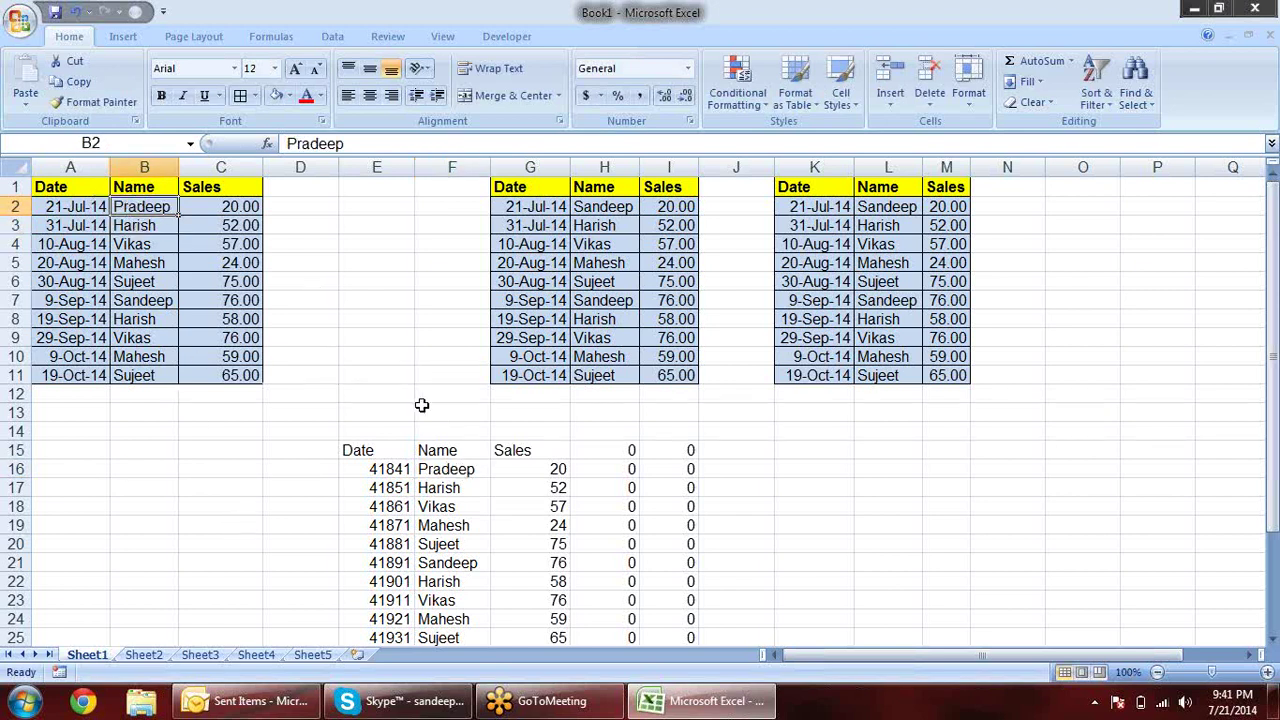
# Inspect the table copies and the A11 date formula, then select rows 15 to 25
pyautogui.scroll(-2, 422, 405)
pyautogui.moveTo(378, 356); pyautogui.dragTo(640, 522)
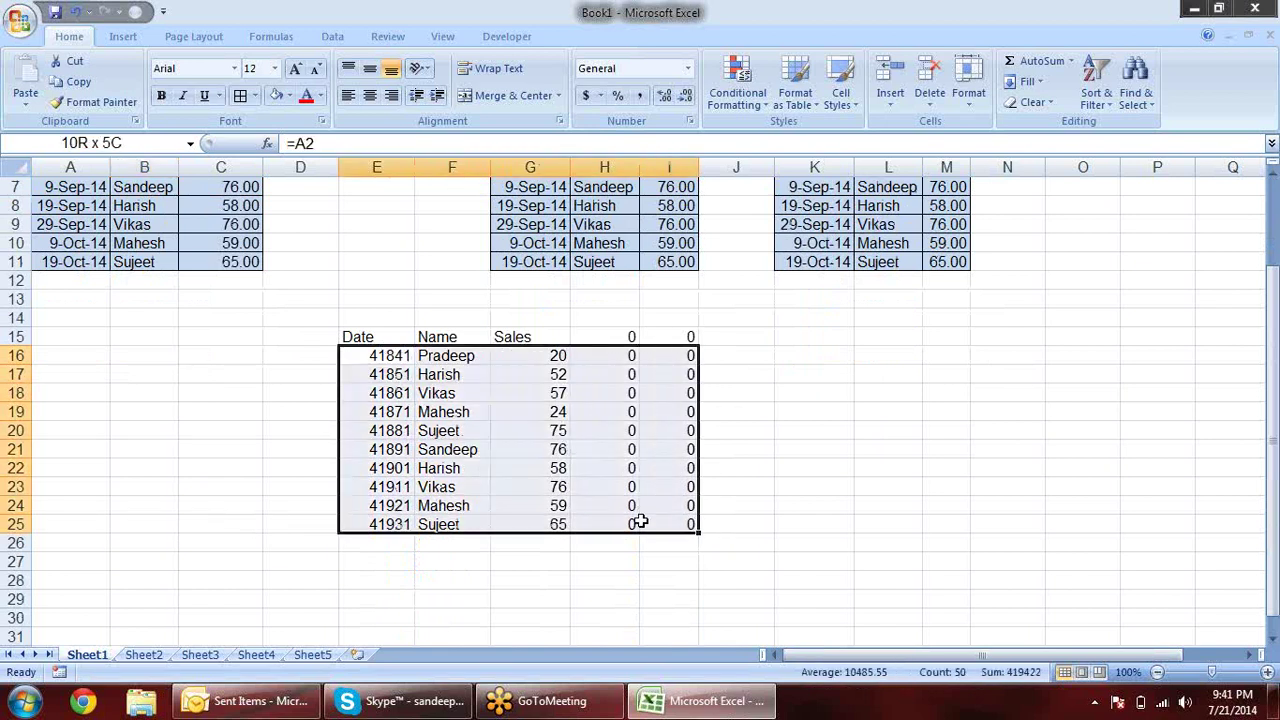
pyautogui.scroll(2, 750, 452)
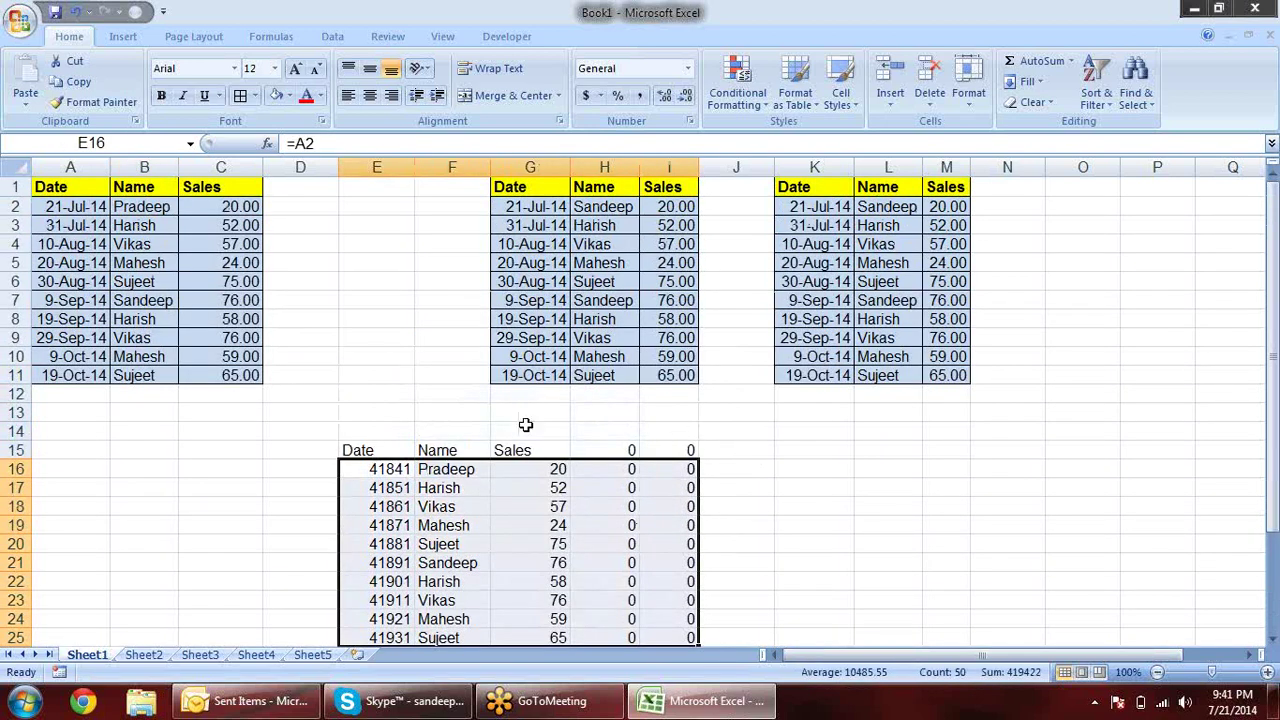
pyautogui.moveTo(355, 450); pyautogui.dragTo(700, 645)
pyautogui.scroll(-1, 500, 460)
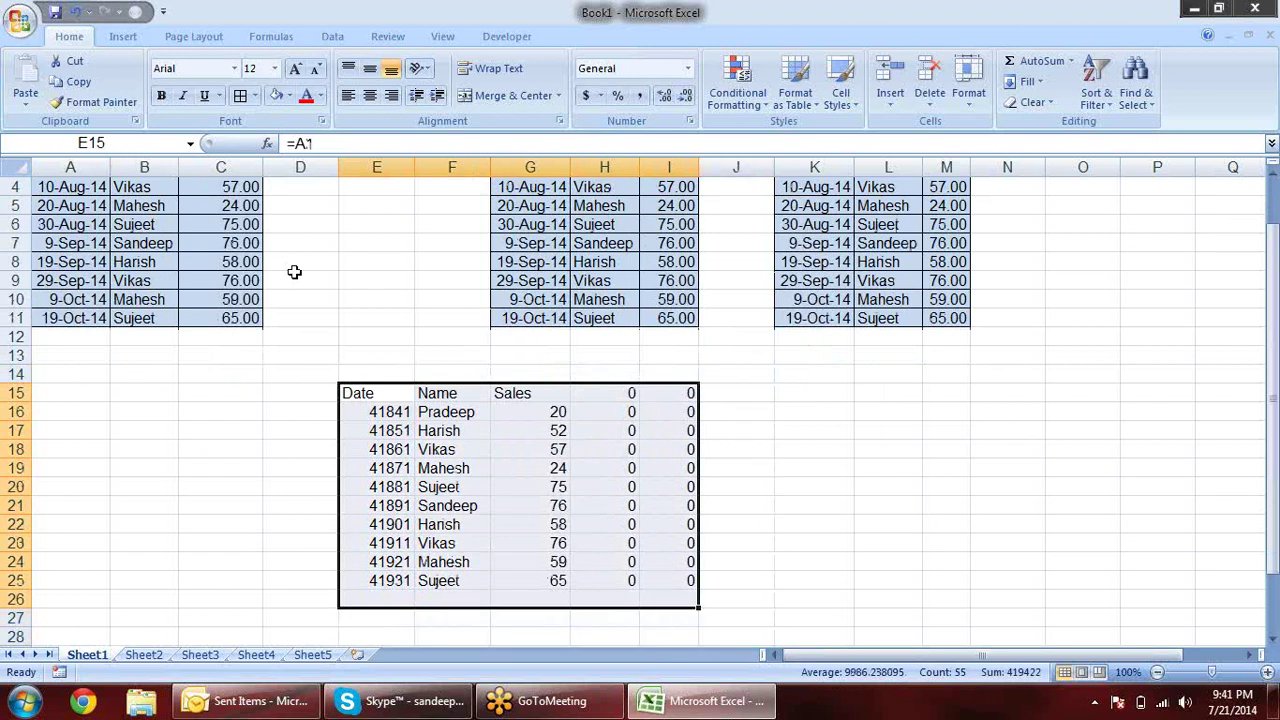
pyautogui.click(70, 318)
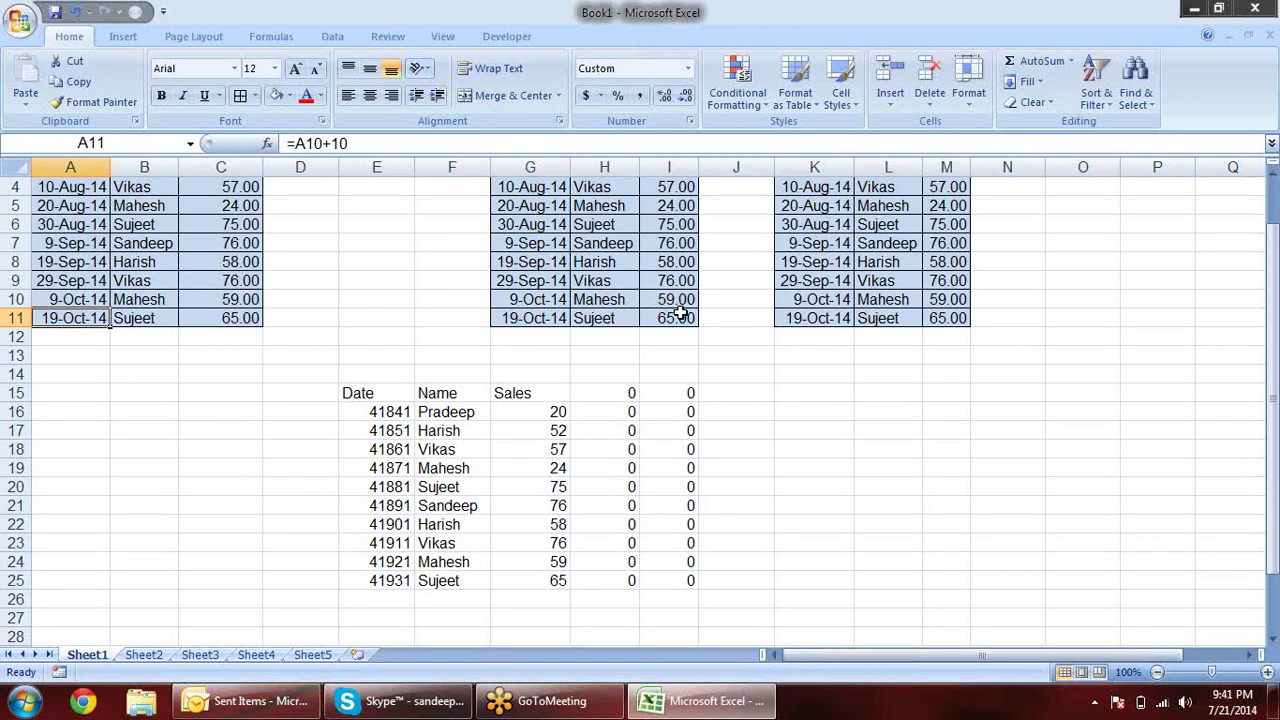
pyautogui.moveTo(678, 314); pyautogui.dragTo(563, 251)
pyautogui.moveTo(820, 243); pyautogui.dragTo(940, 332)
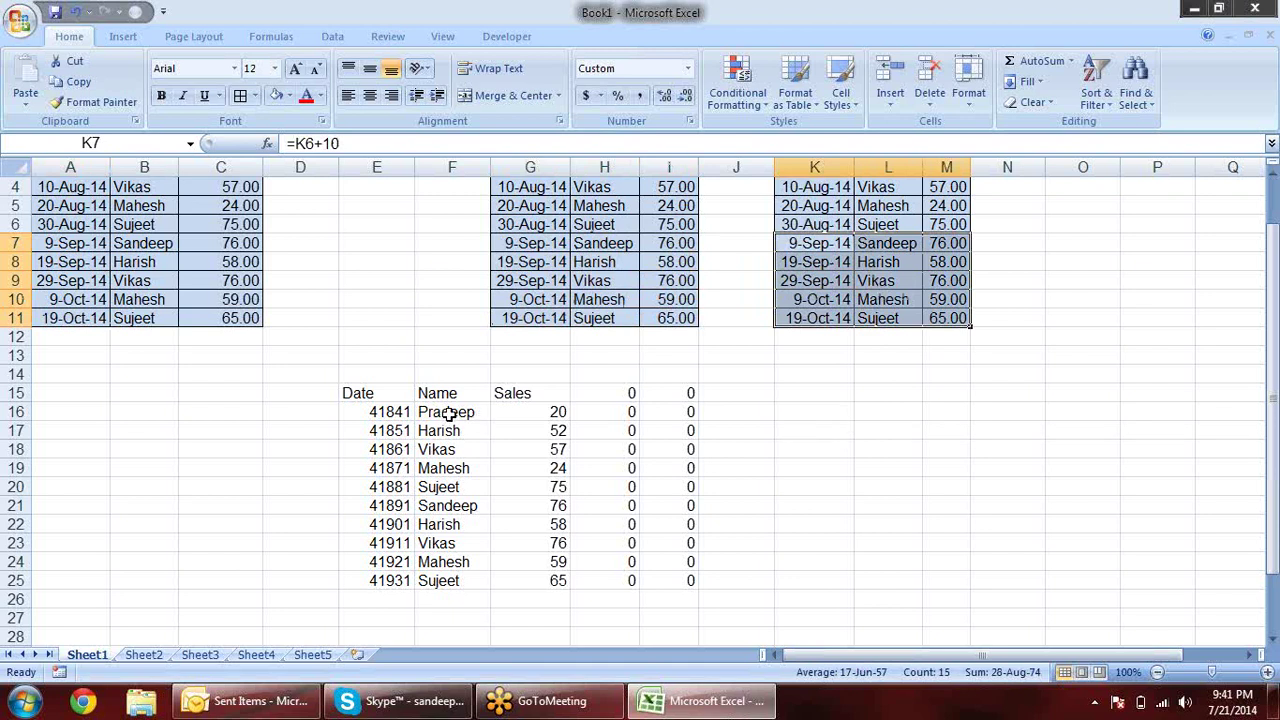
pyautogui.moveTo(14, 387); pyautogui.dragTo(57, 590)
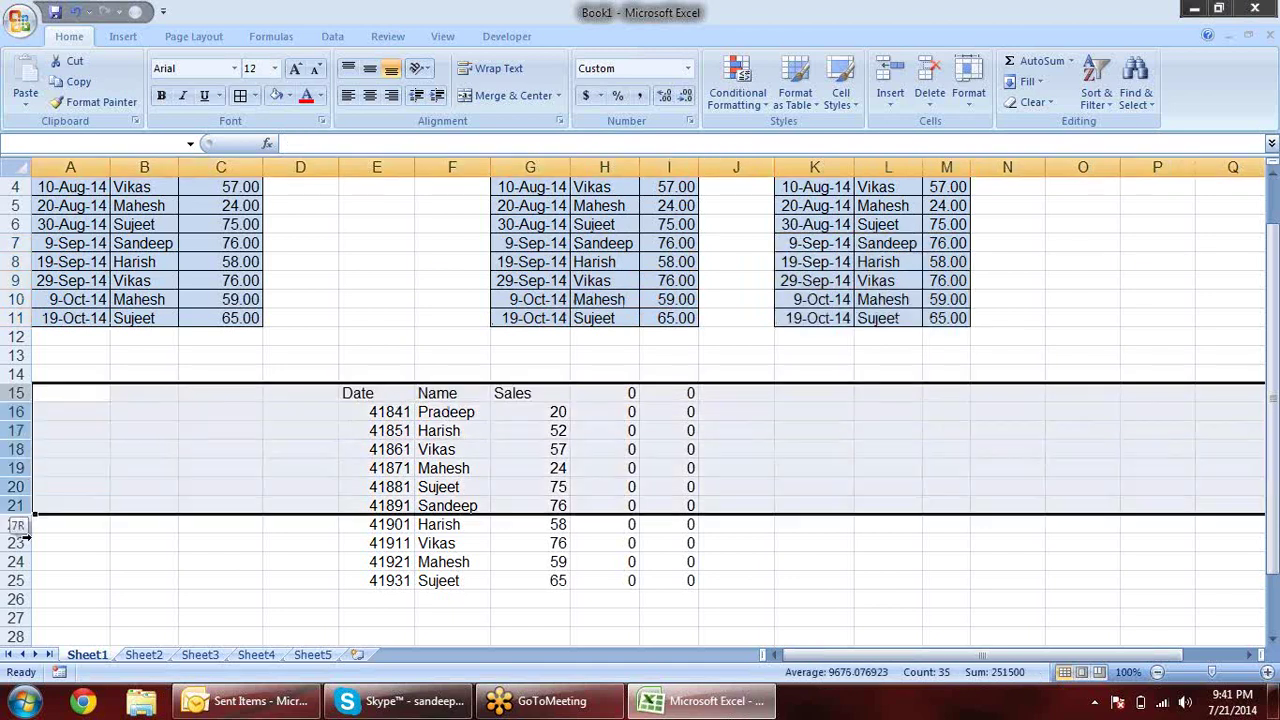
# Clear the formula copy from rows 15–25
pyautogui.press('Delete')
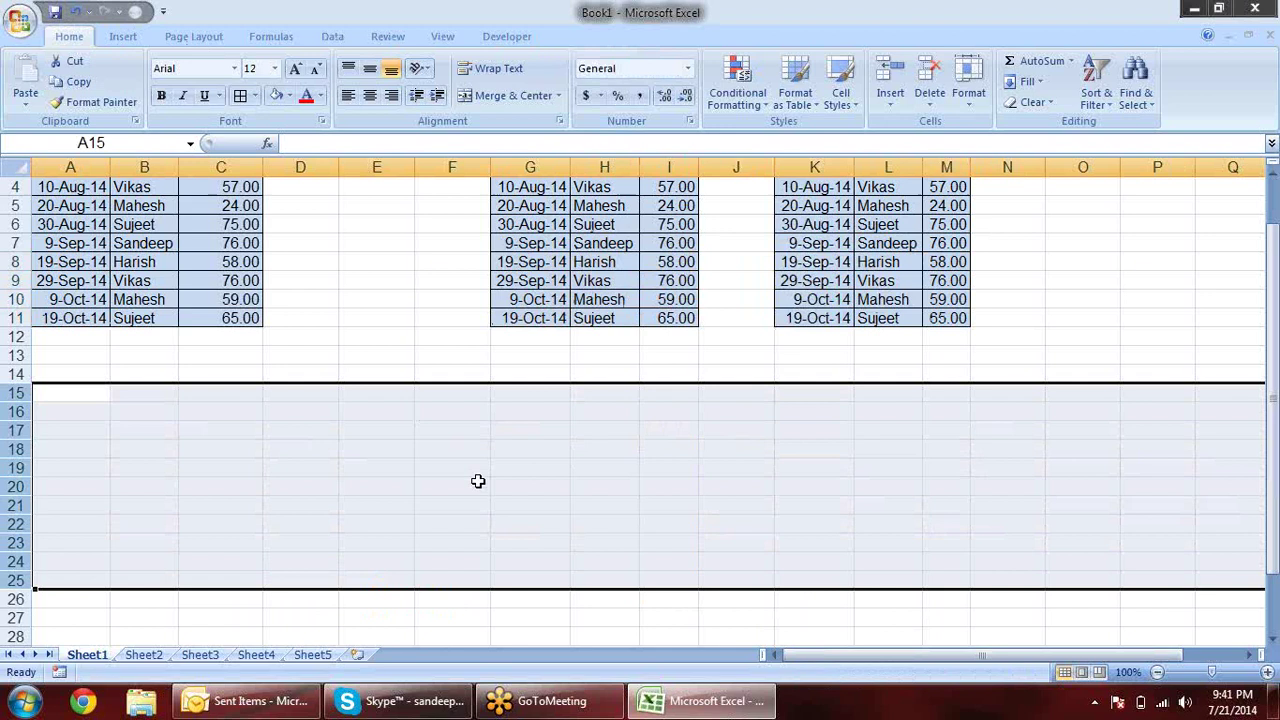
pyautogui.click(477, 483)
pyautogui.click(377, 387)
# Copy the A1:C11 table and paste it into F14 as live links
pyautogui.scroll(1, 413, 455)
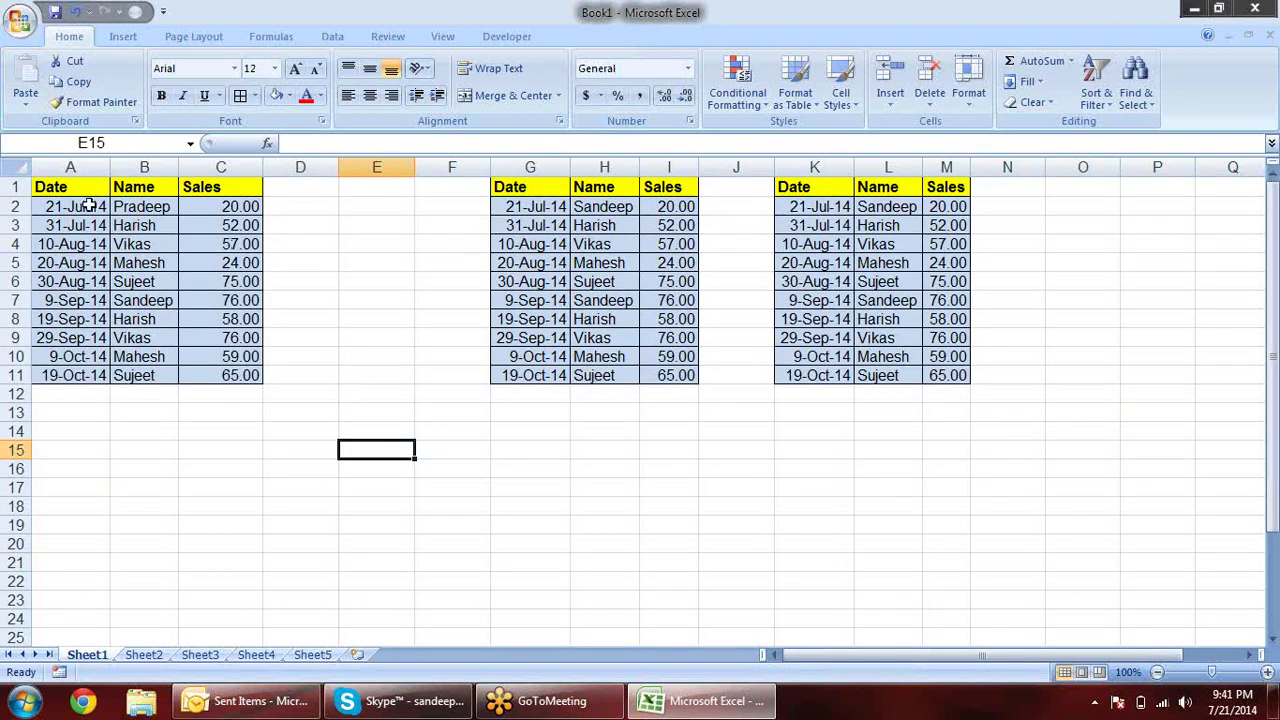
pyautogui.moveTo(68, 187); pyautogui.dragTo(248, 378)
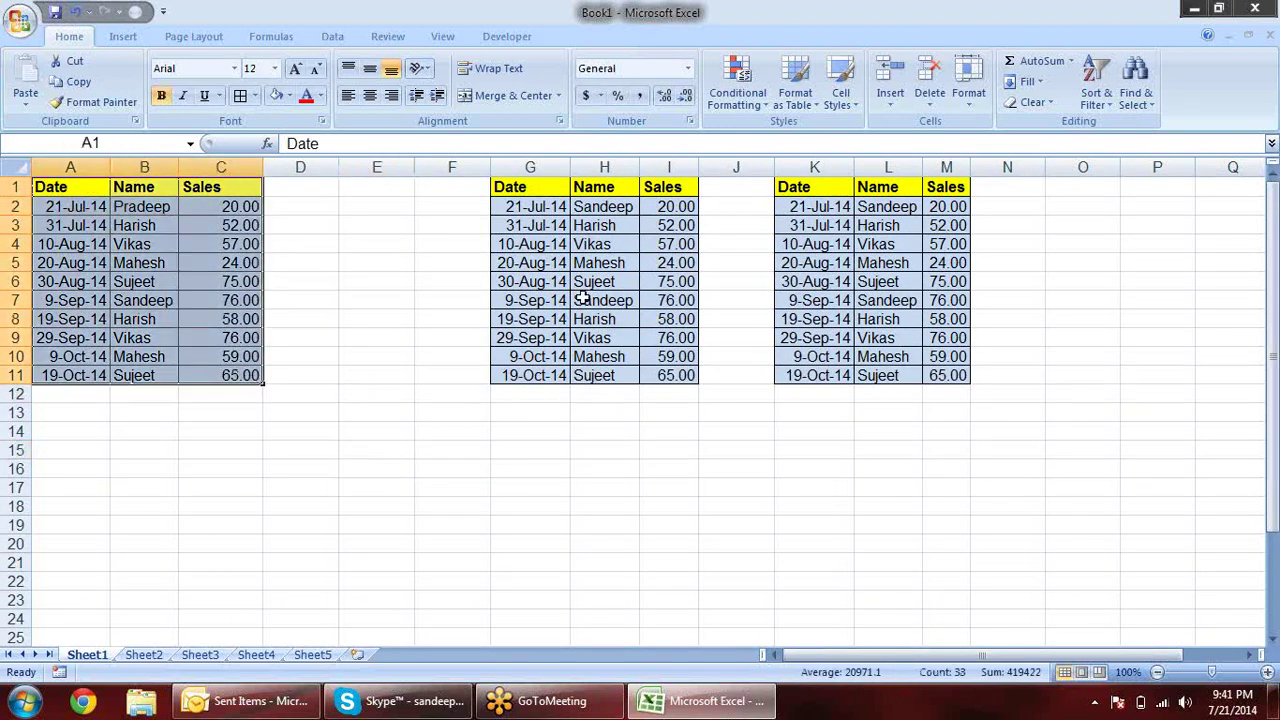
pyautogui.hotkey('ctrl', 'c')
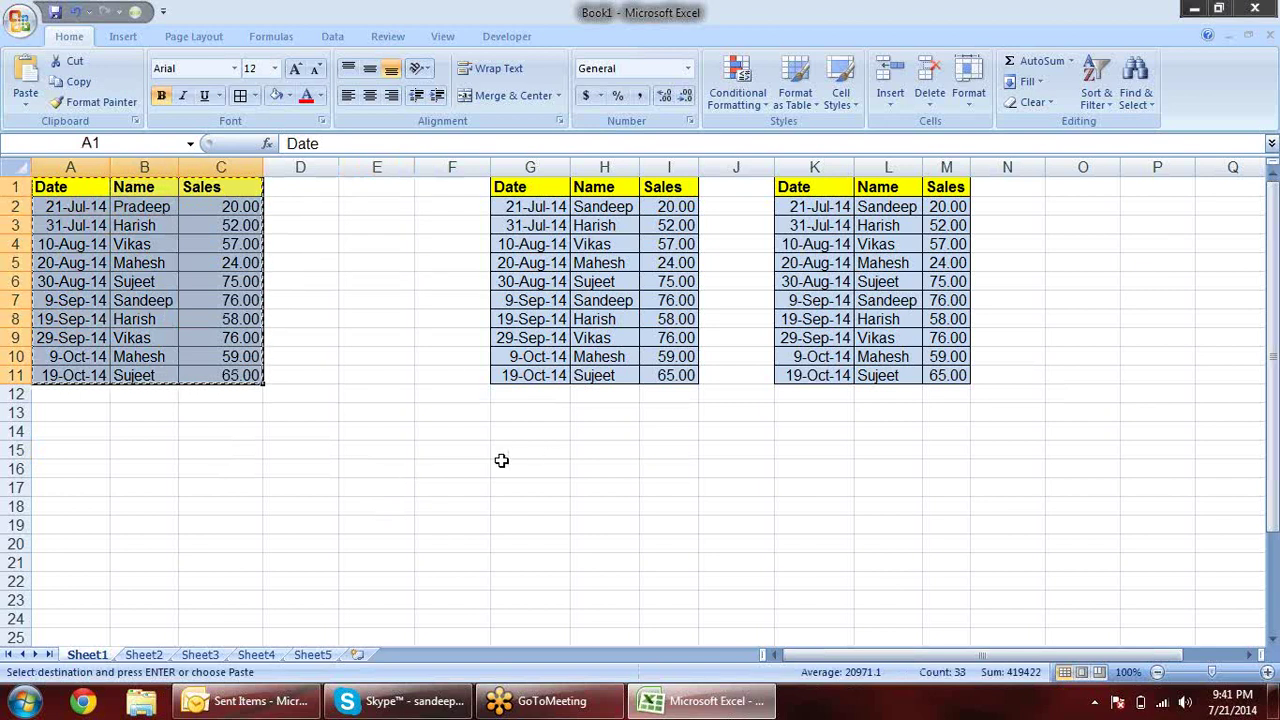
pyautogui.rightClick(451, 432)
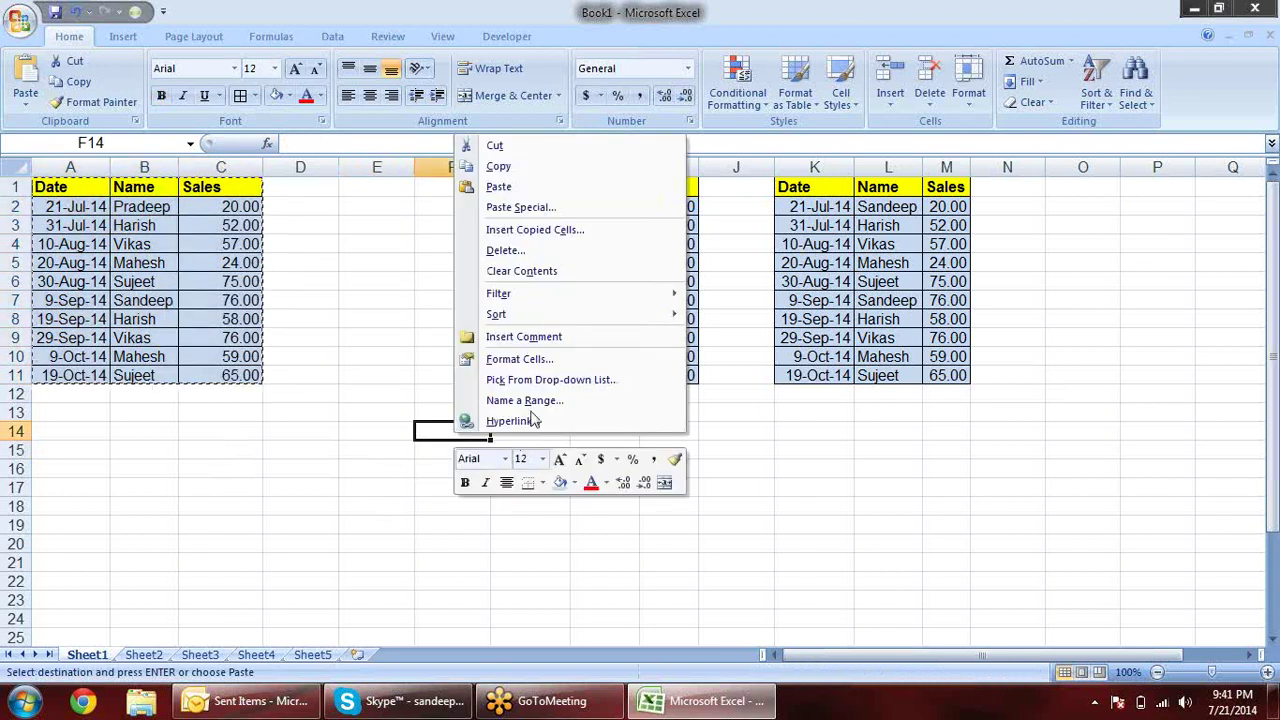
pyautogui.click(521, 207)
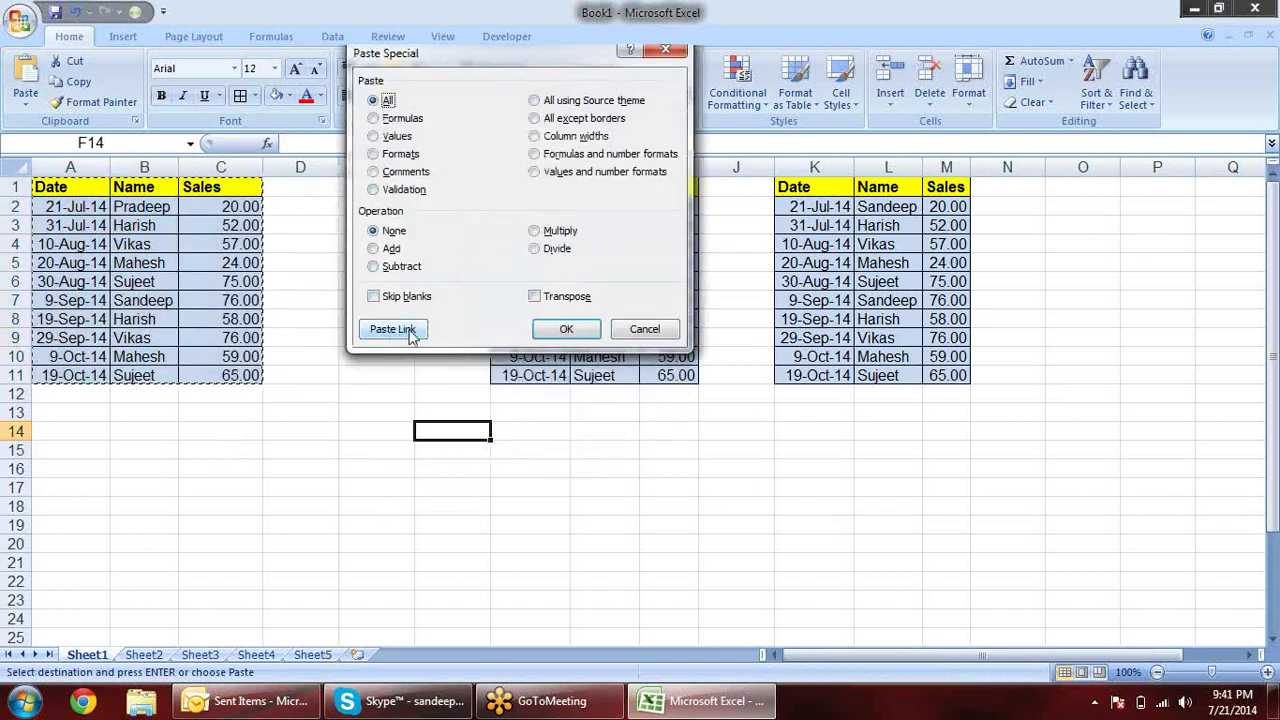
pyautogui.click(399, 333)
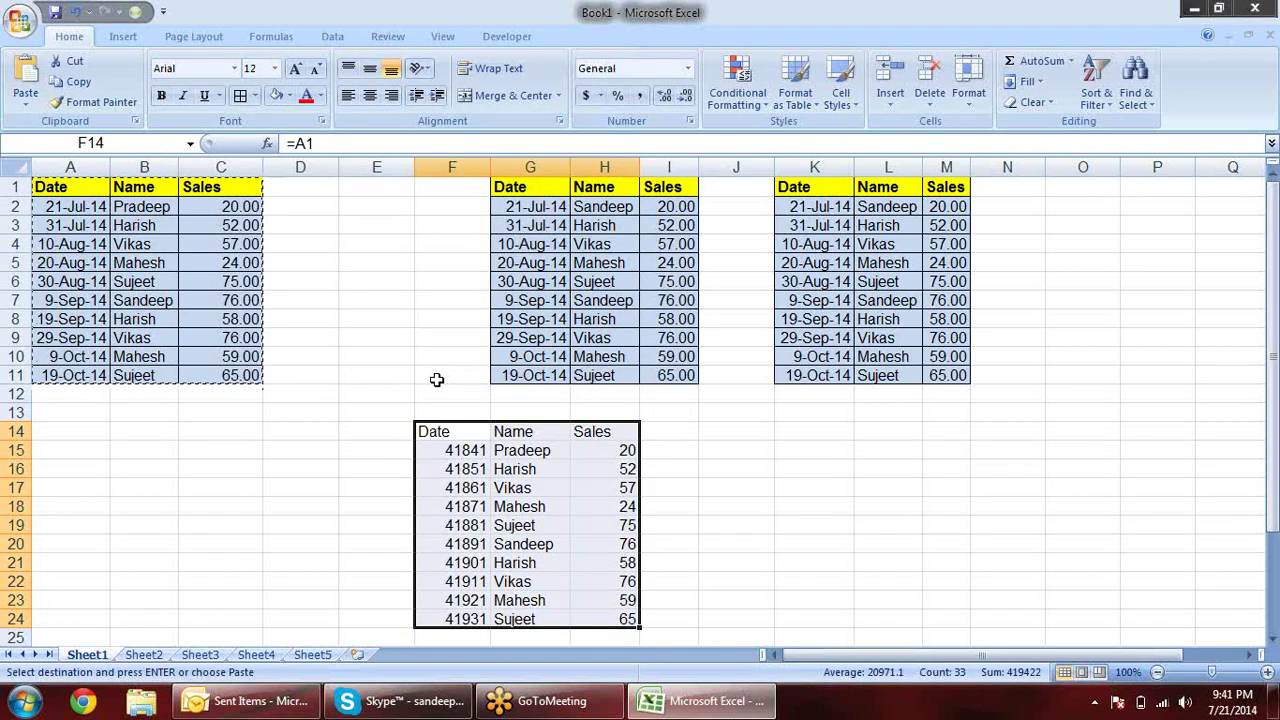
# Paste the source formats and column widths onto the linked copy at F14
pyautogui.hotkey('alt', 'e')
pyautogui.press('s')
pyautogui.press('t')
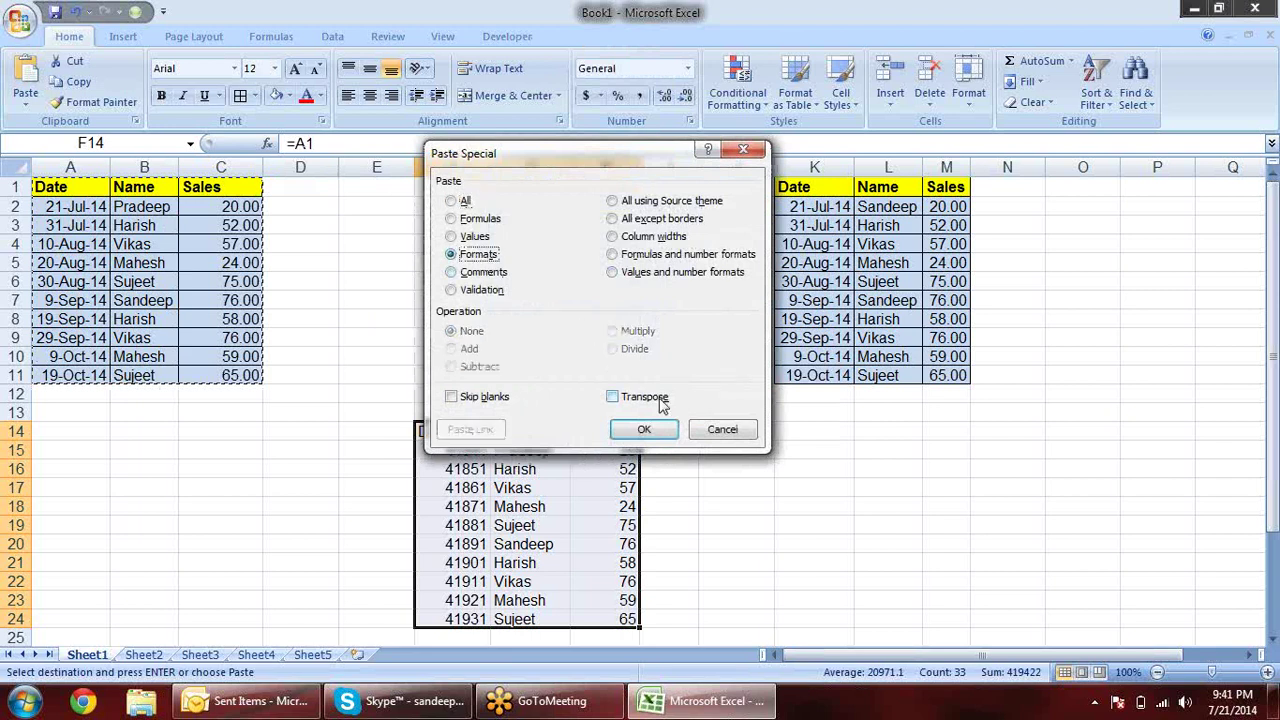
pyautogui.click(644, 429)
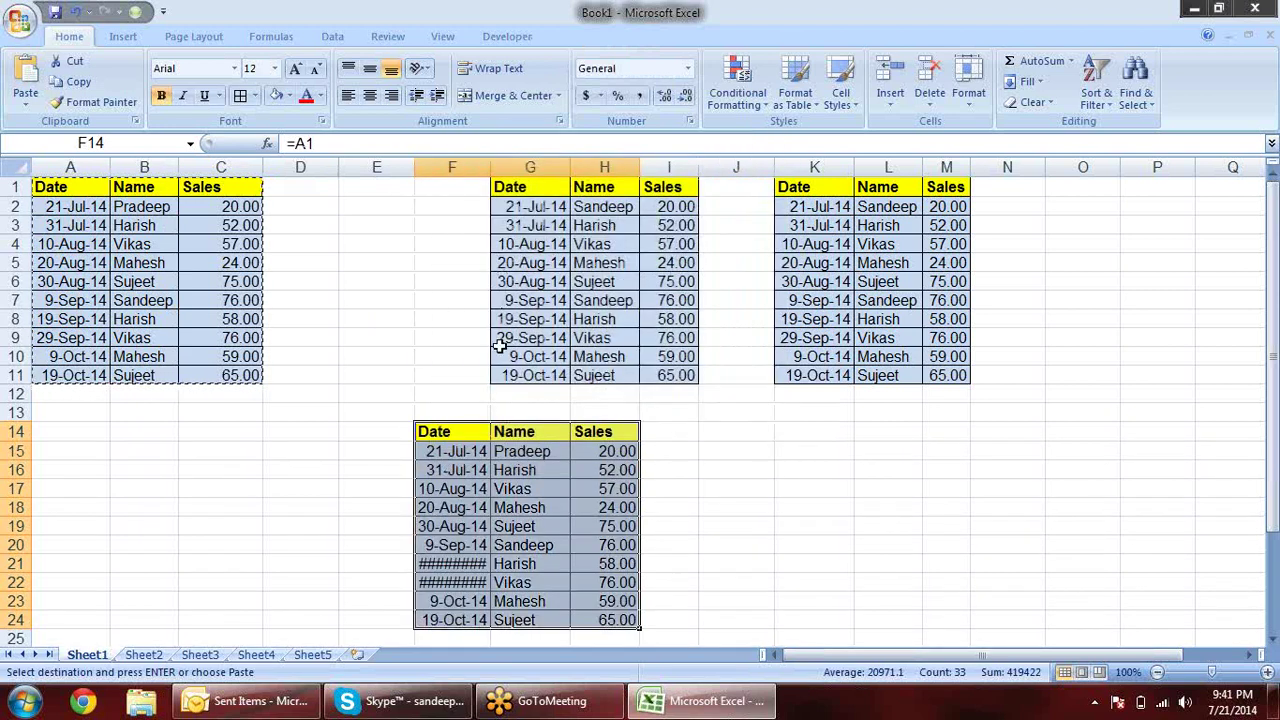
pyautogui.hotkey('alt', 'e')
pyautogui.press('s')
pyautogui.press('w')
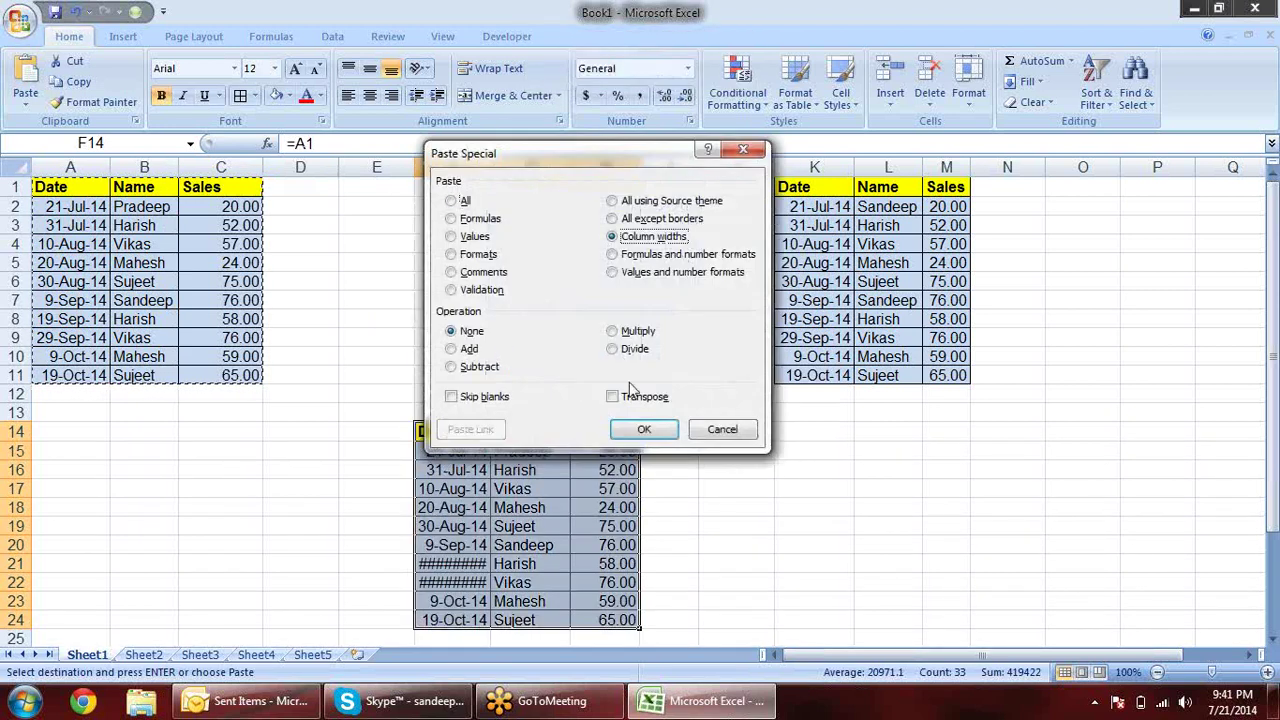
pyautogui.click(650, 428)
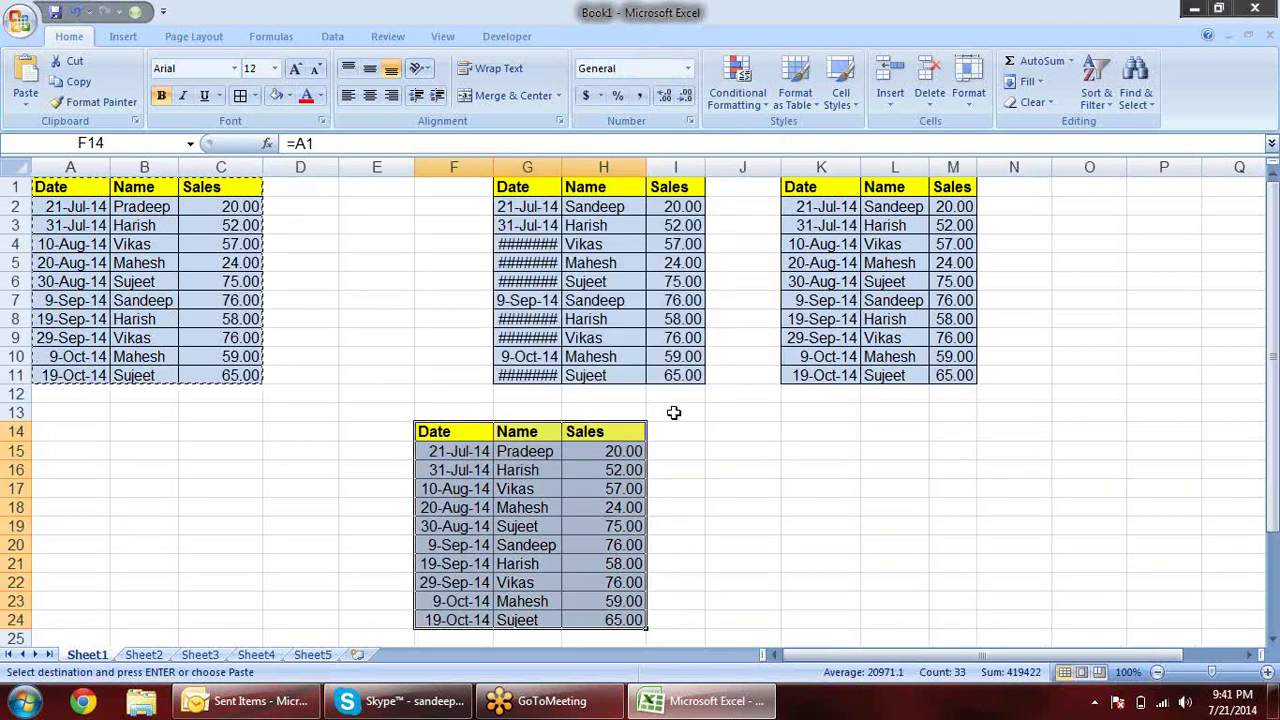
pyautogui.click(730, 469)
# Rename the first record in B2 to Sandeep and verify linked cell G15 follows
pyautogui.press('Escape')
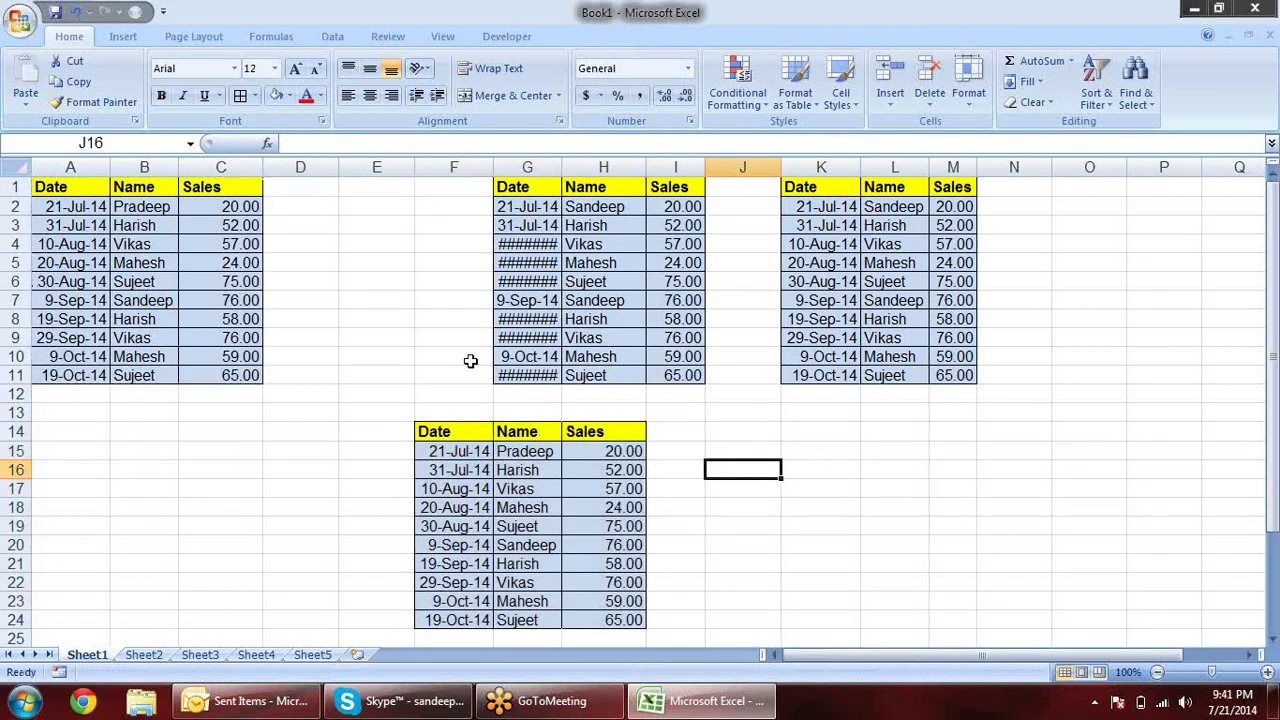
pyautogui.click(176, 206)
pyautogui.write('Sa')
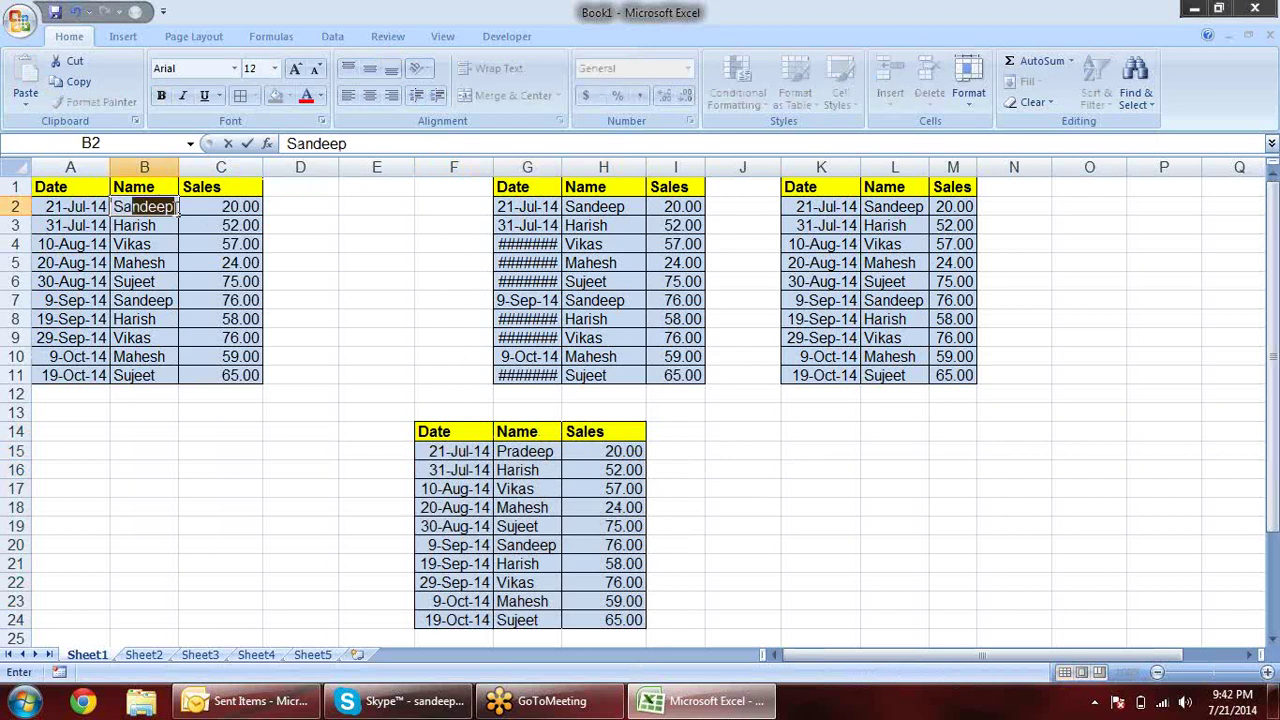
pyautogui.press('Return')
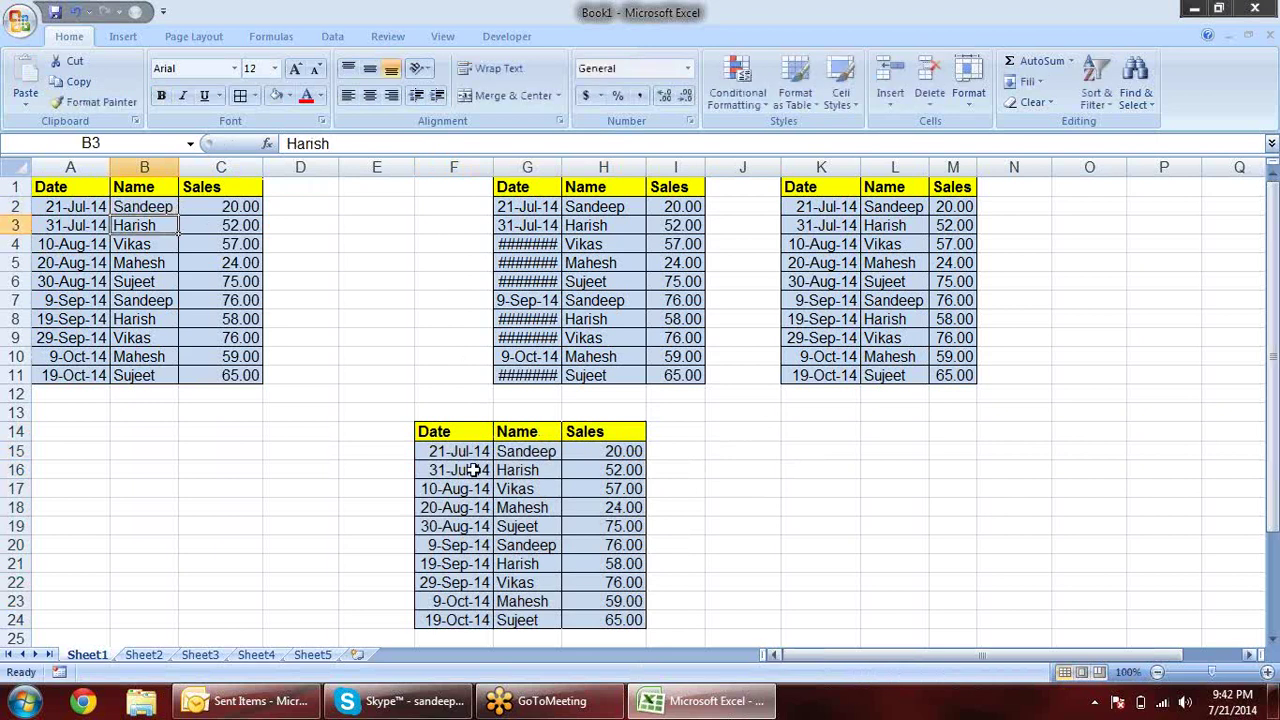
pyautogui.click(523, 452)
# Set C2's sales to 100, confirm H15 shows 100.00, and select rows 13–24
pyautogui.click(244, 207)
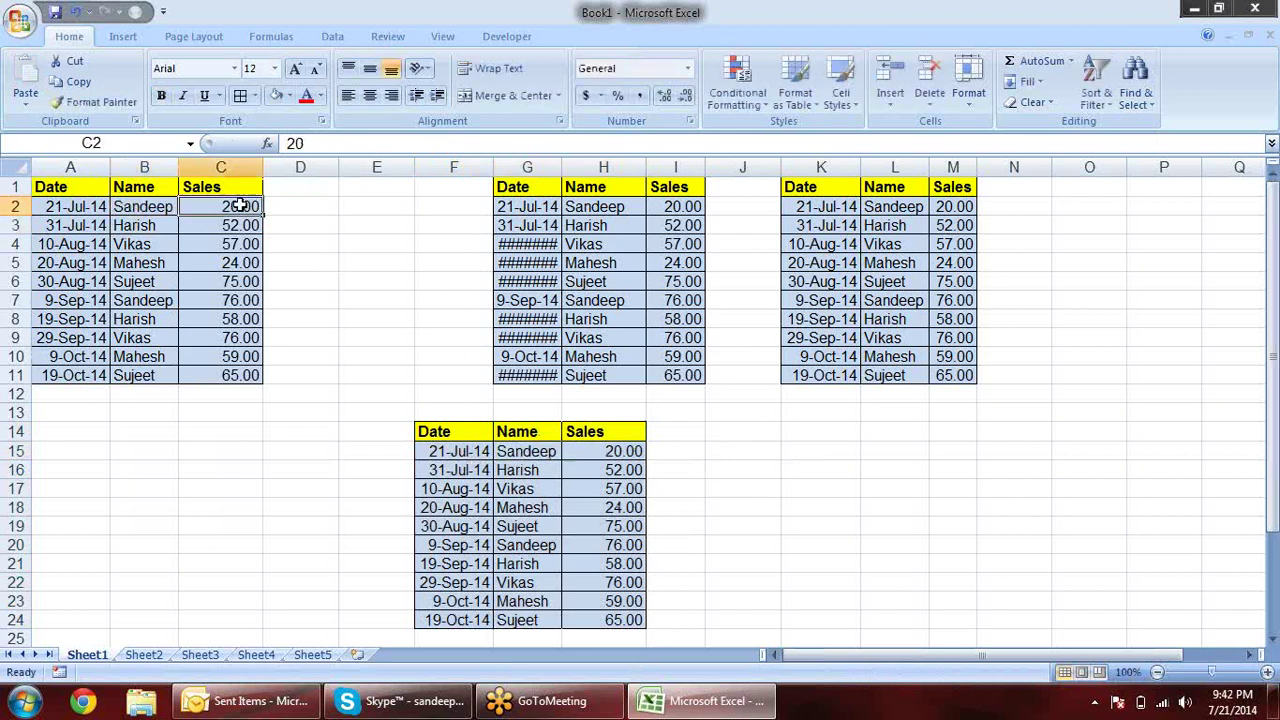
pyautogui.write('100')
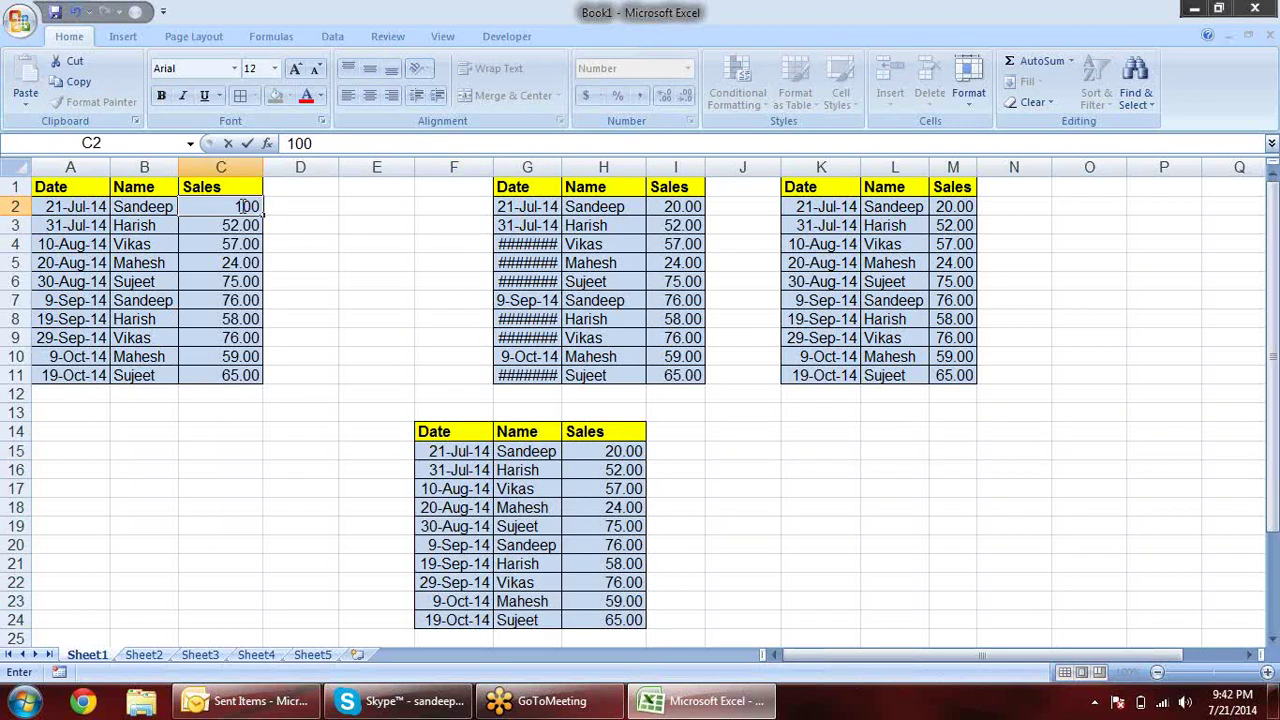
pyautogui.press('Return')
pyautogui.click(586, 452)
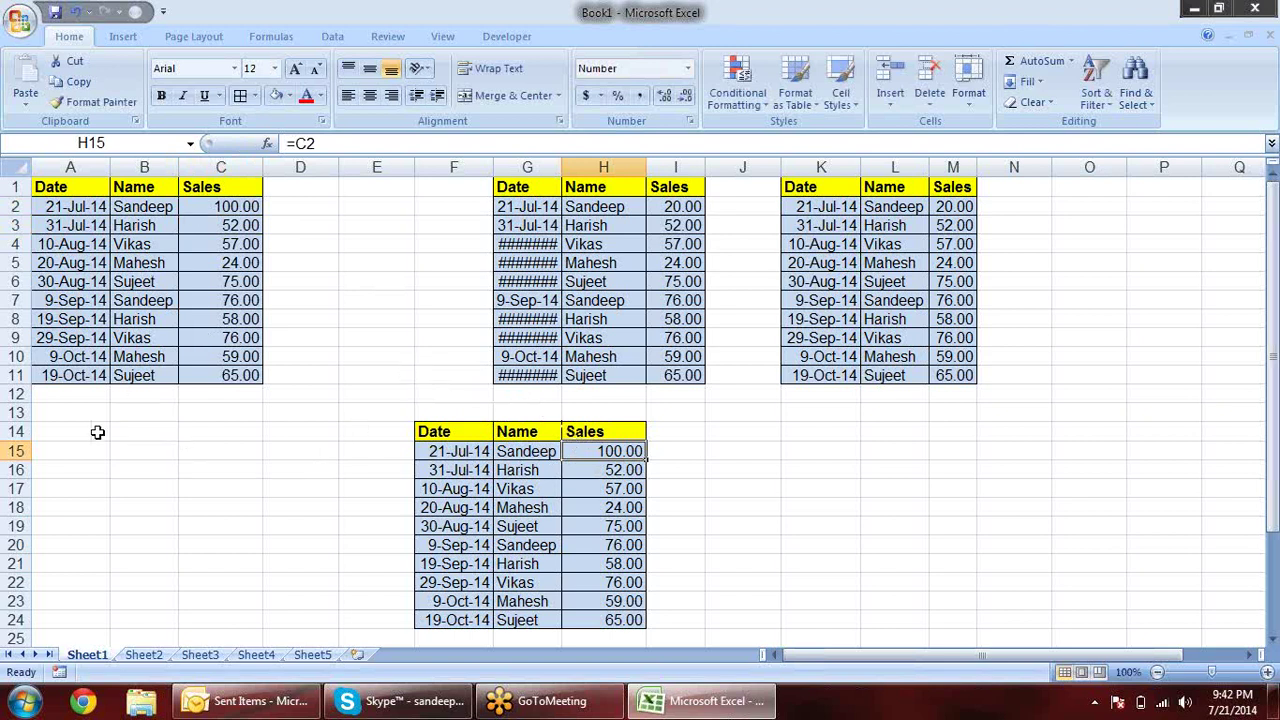
pyautogui.moveTo(20, 412); pyautogui.dragTo(16, 620)
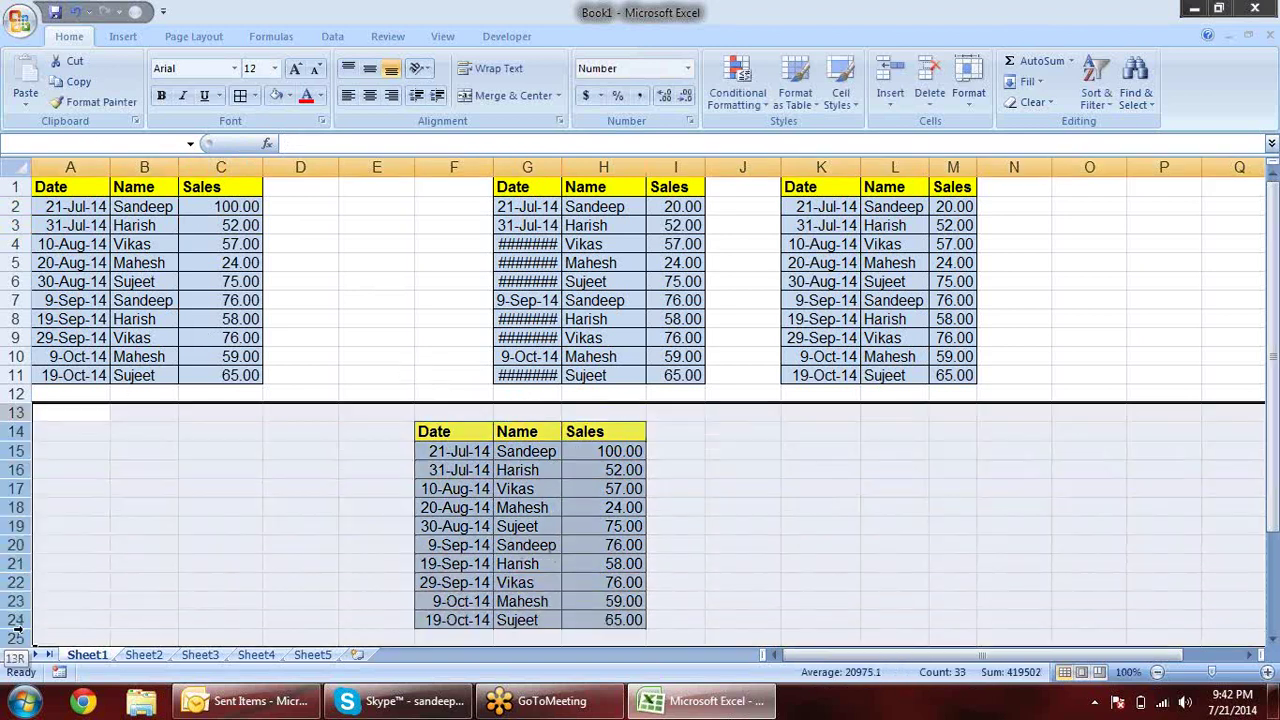
# Delete rows 13–24 holding the linked copy
pyautogui.hotkey('alt', 'e')
pyautogui.press('d')
pyautogui.click(320, 470)
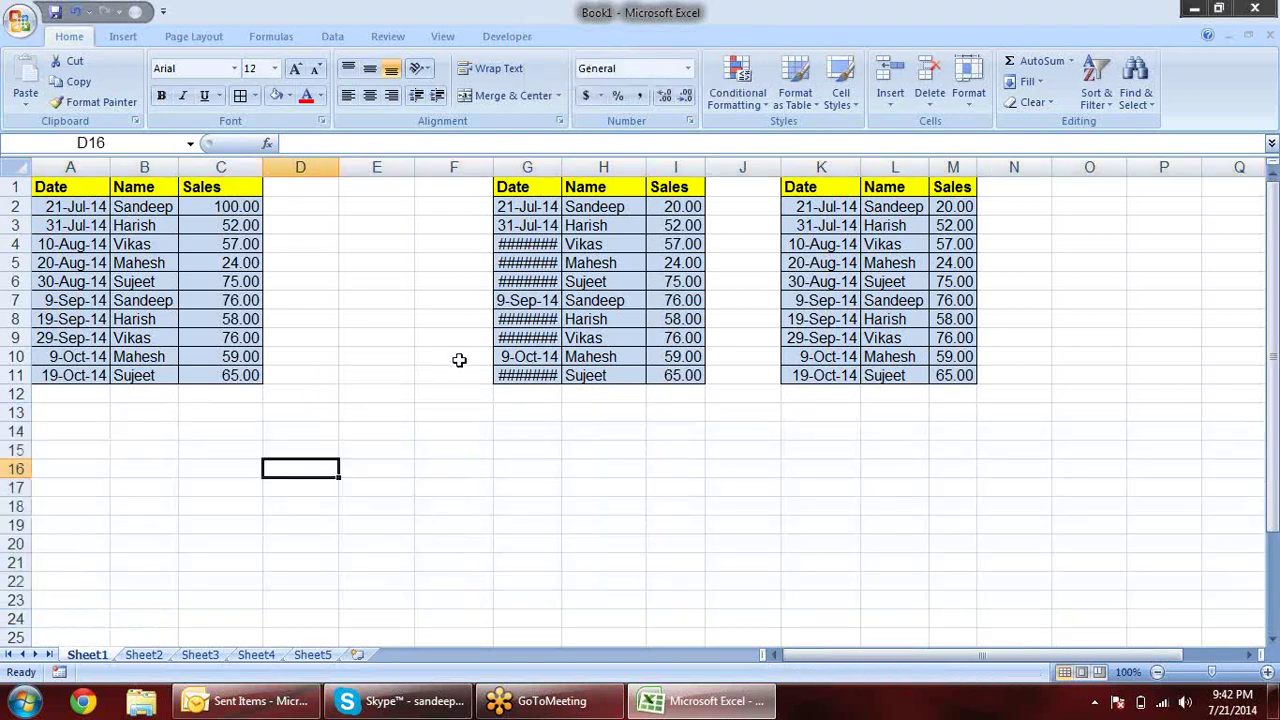
pyautogui.click(381, 420)
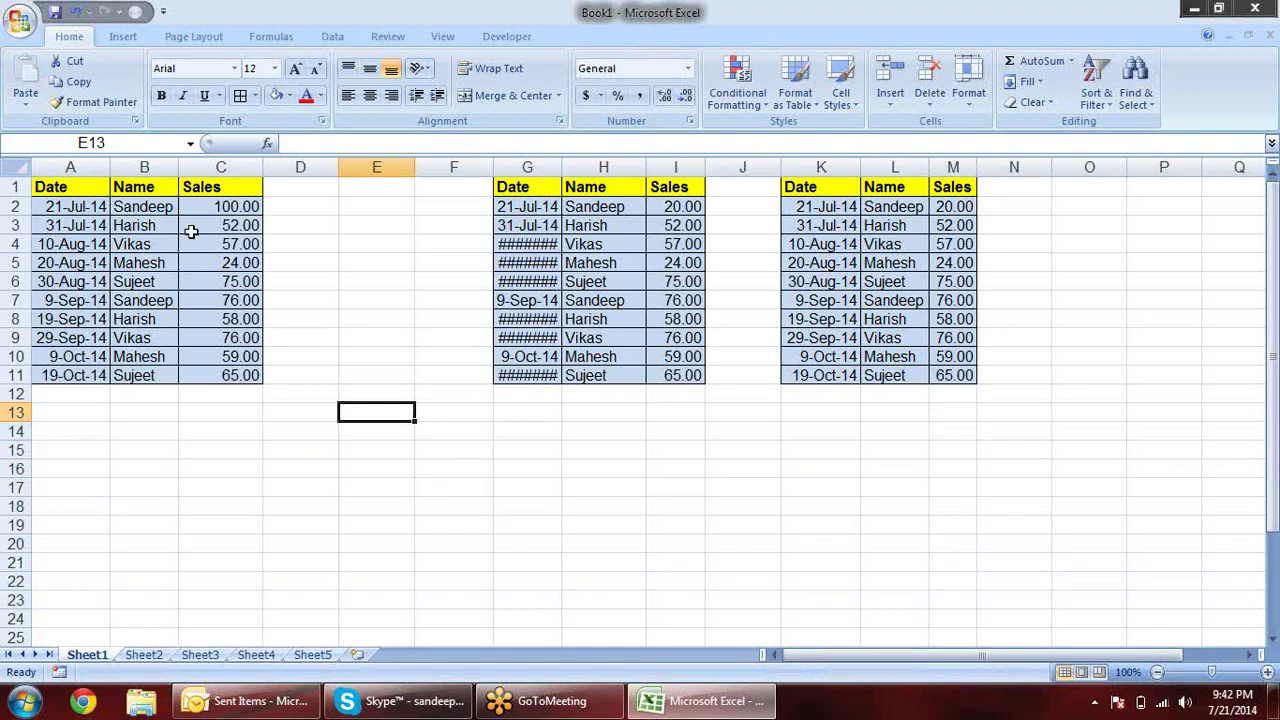
# Delete columns G through N to remove the side-by-side table copies
pyautogui.moveTo(52, 182)
pyautogui.mouseDown()
pyautogui.moveTo(958, 604)
pyautogui.moveTo(1189, 623)
pyautogui.mouseUp()
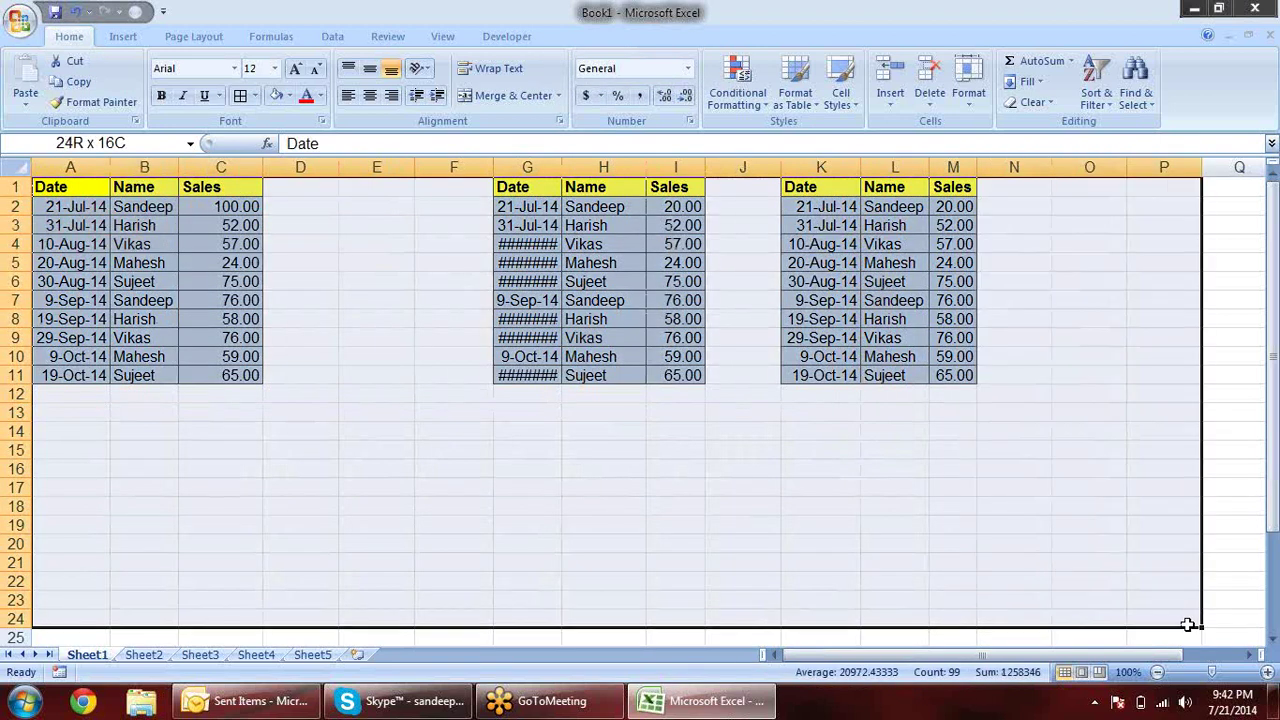
pyautogui.click(565, 447)
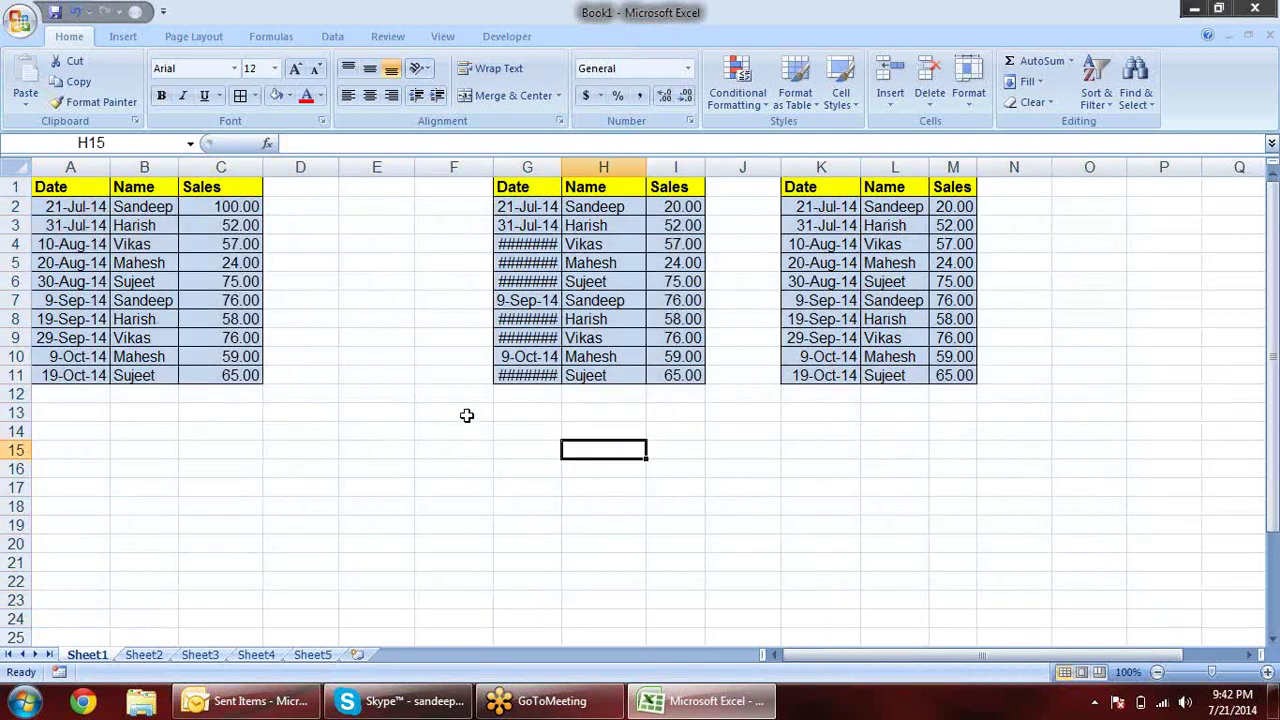
pyautogui.moveTo(527, 167); pyautogui.dragTo(1008, 224)
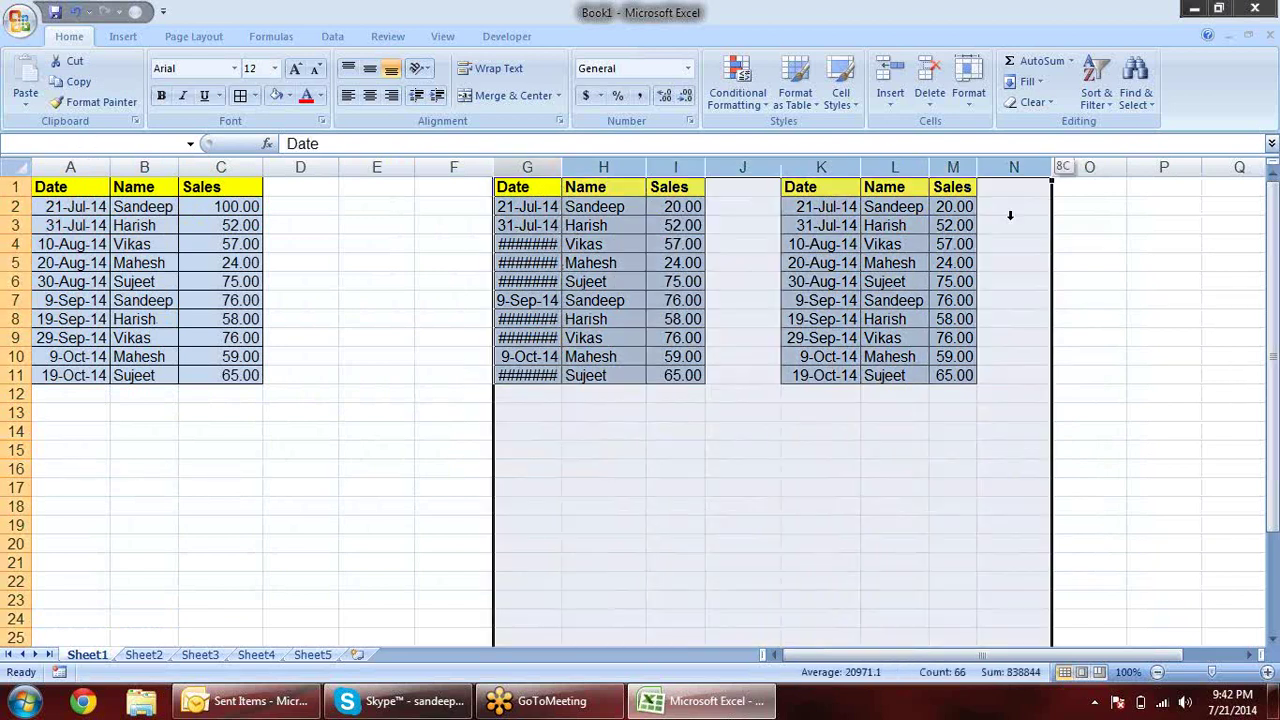
pyautogui.hotkey('alt', 'e')
pyautogui.press('d')
pyautogui.click(635, 408)
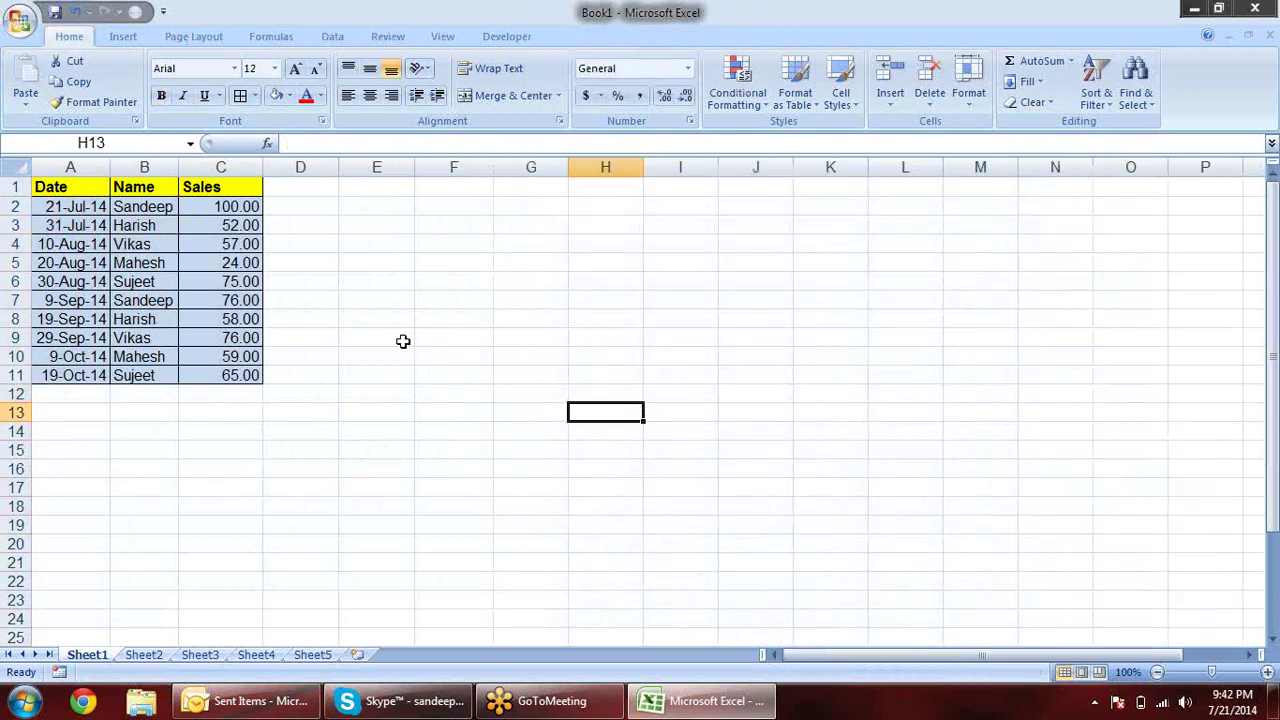
# Merge cells F4:G12 into a single block
pyautogui.moveTo(454, 241); pyautogui.dragTo(561, 386)
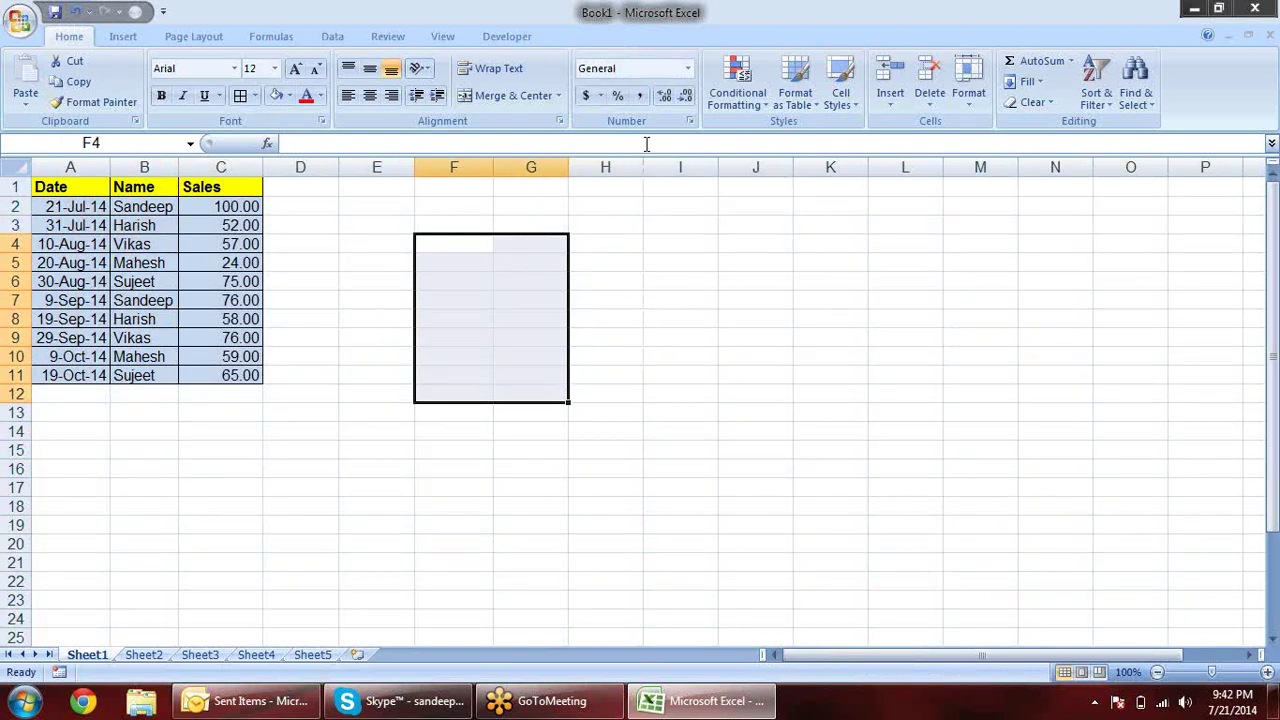
pyautogui.click(505, 95)
pyautogui.click(675, 292)
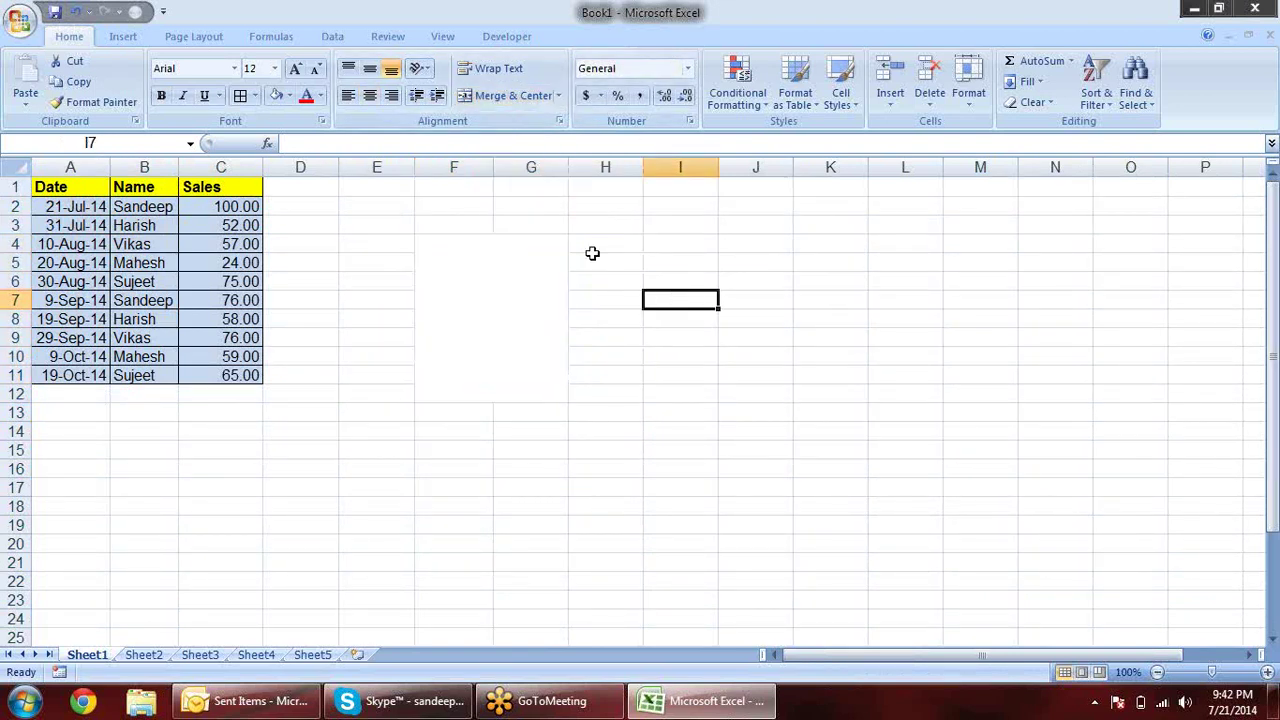
# Autofit column C's width and fill the merged F4:G12 block light blue
pyautogui.moveTo(260, 167); pyautogui.dragTo(261, 167)
pyautogui.doubleClick(260, 167)
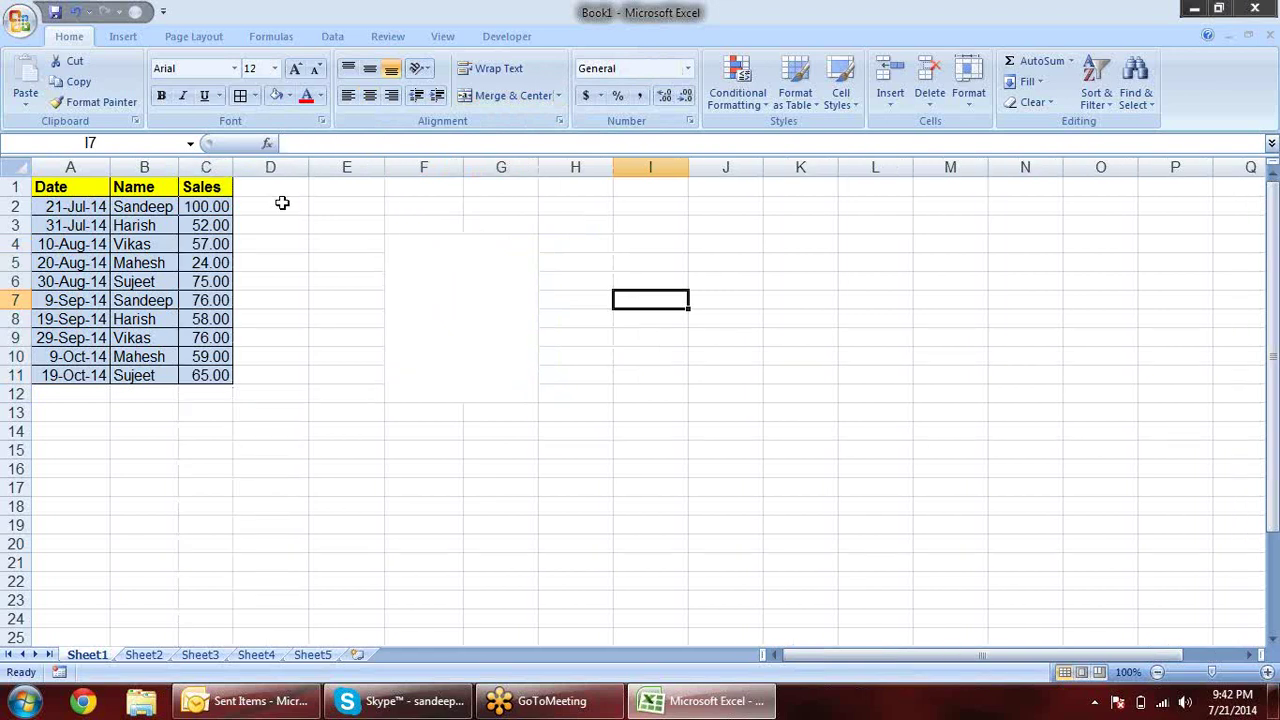
pyautogui.click(497, 276)
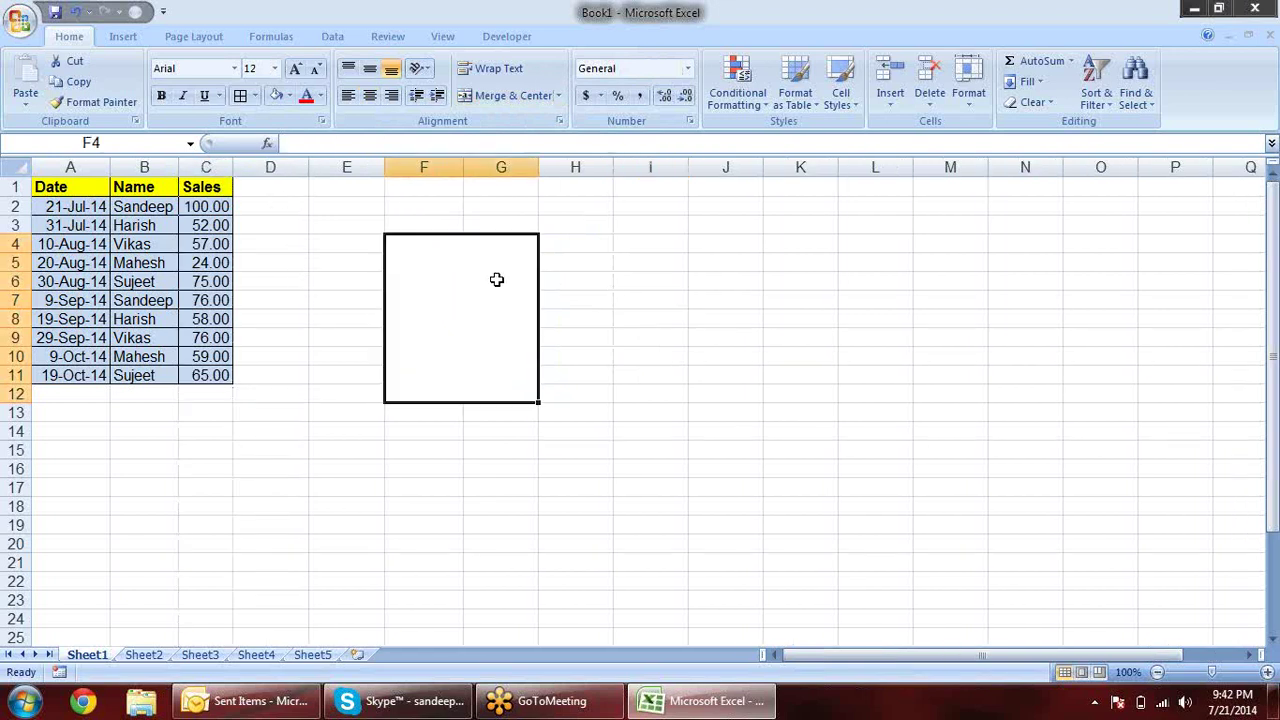
pyautogui.click(276, 98)
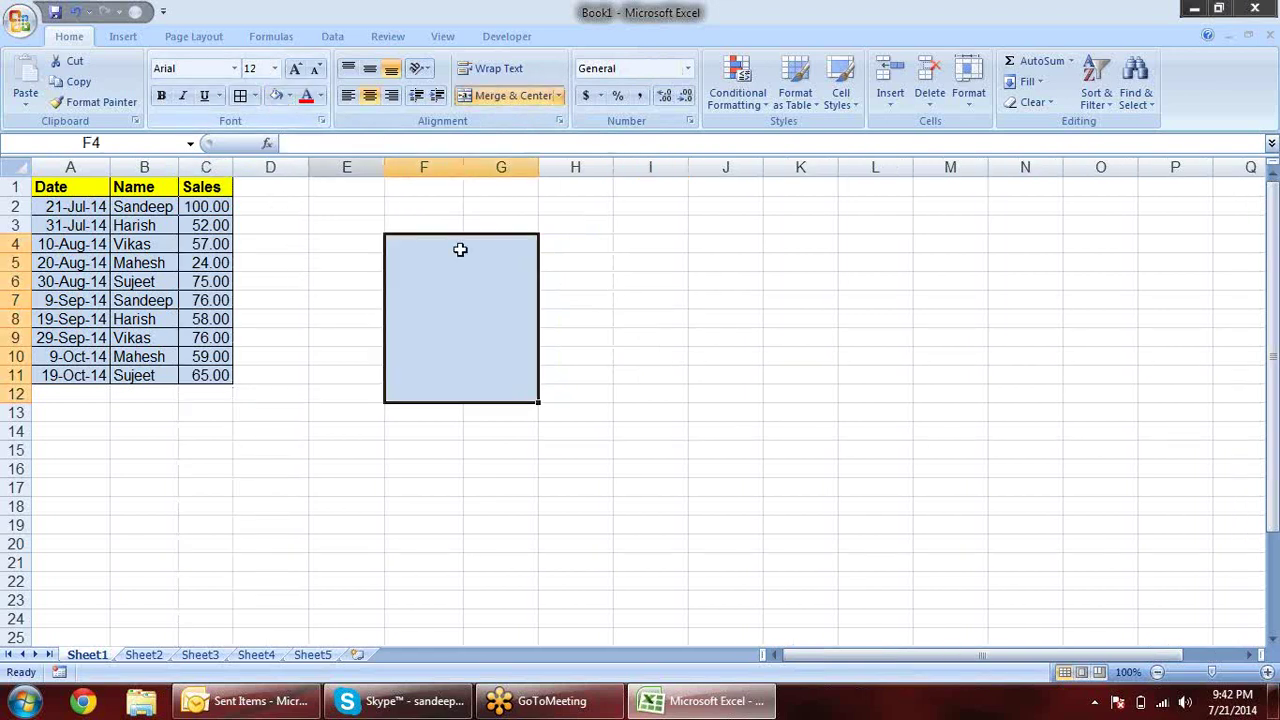
pyautogui.click(620, 340)
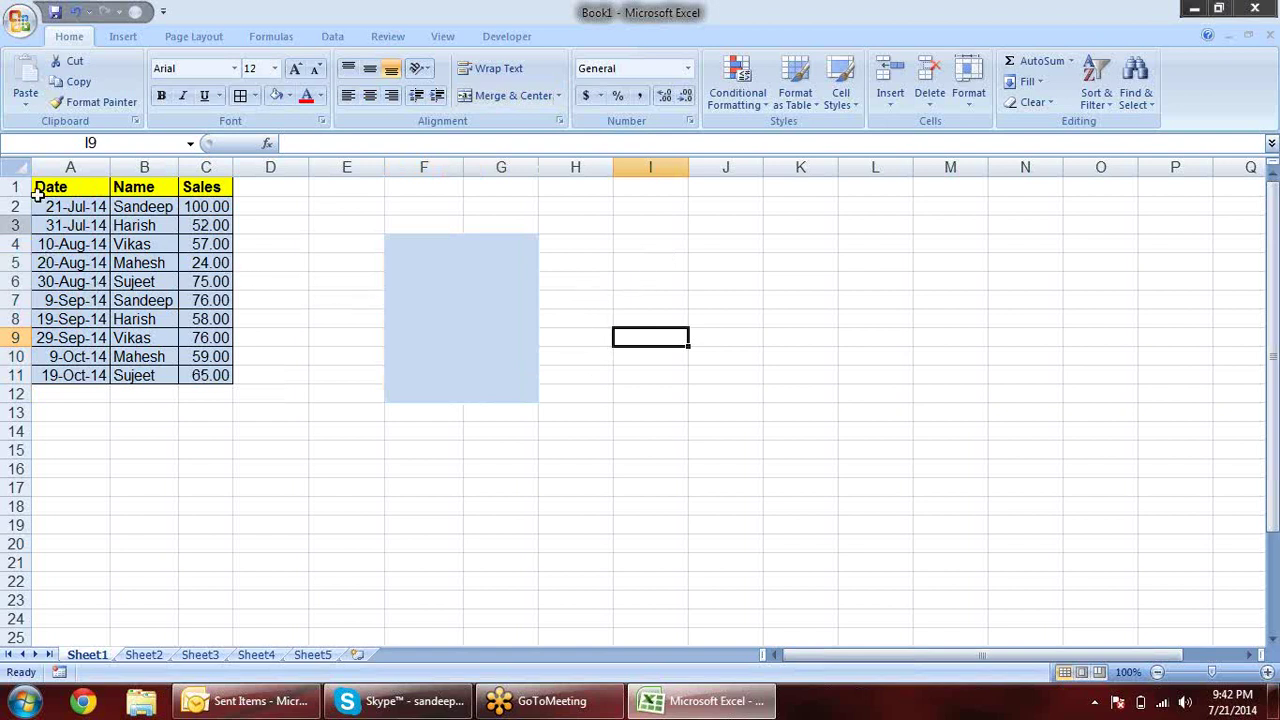
# Copy the A1:C11 table and paste it as a static picture
pyautogui.moveTo(52, 187); pyautogui.dragTo(203, 390)
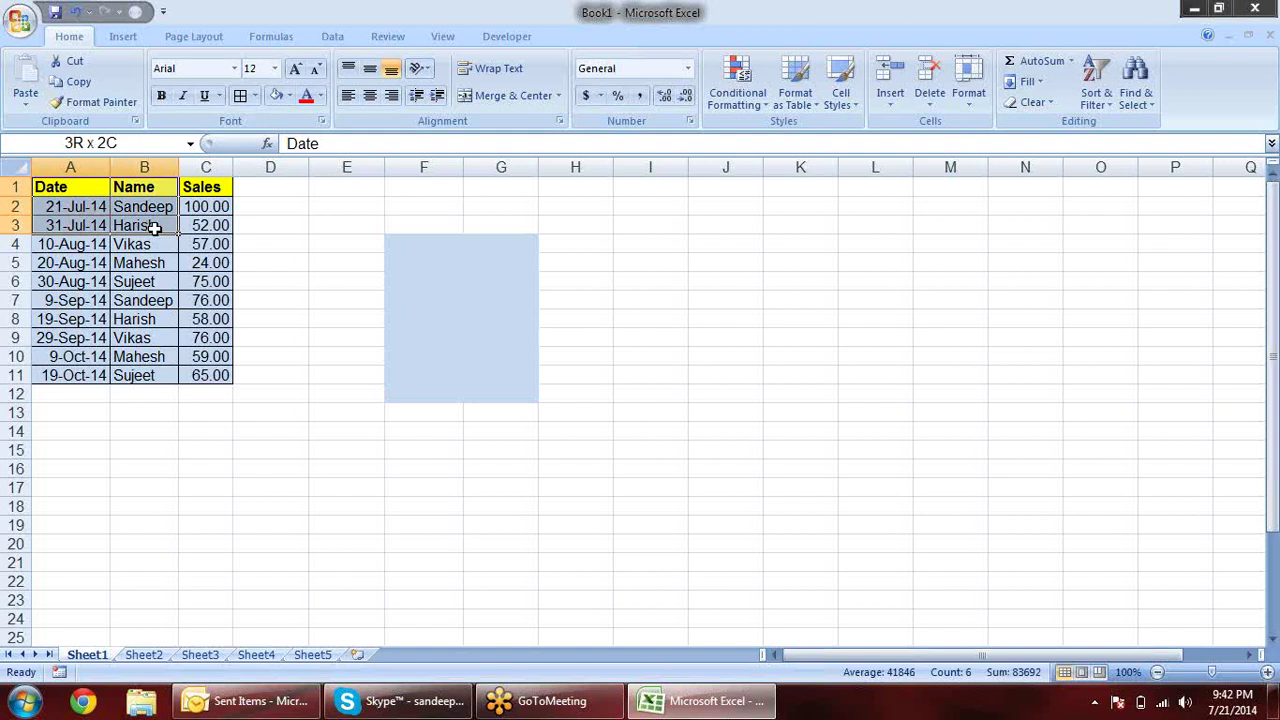
pyautogui.hotkey('ctrl', 'c')
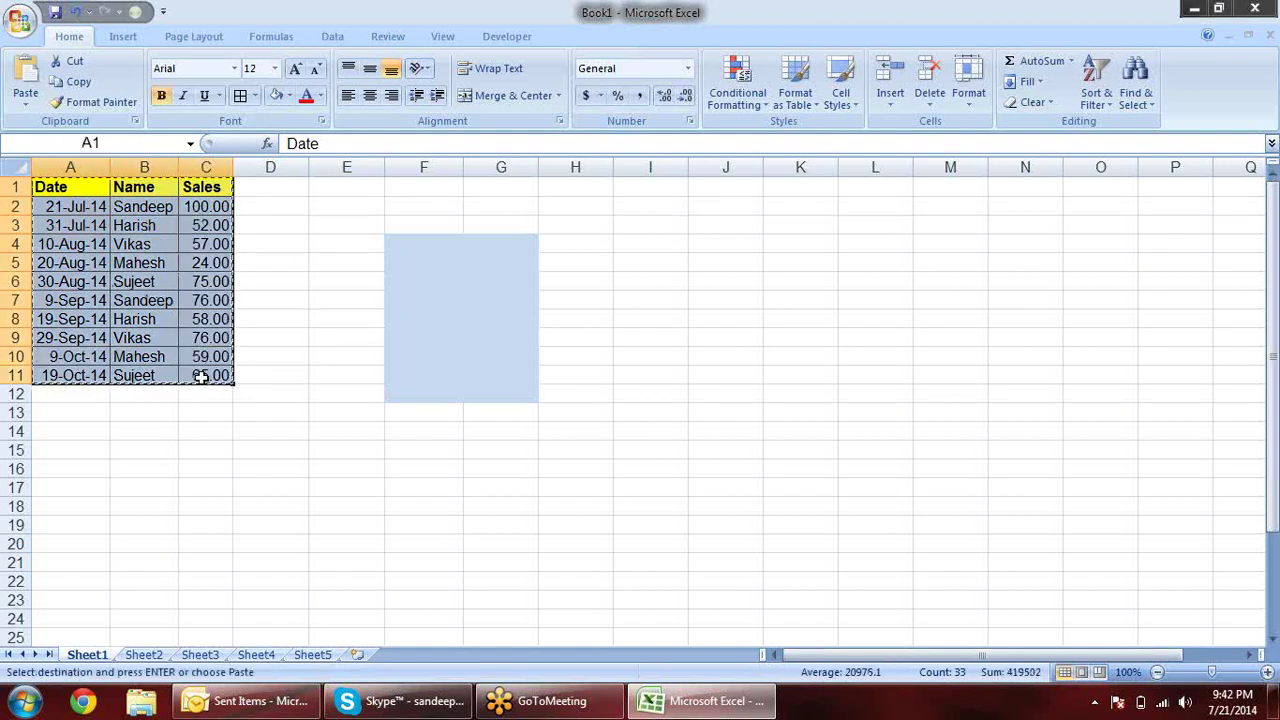
pyautogui.click(40, 105)
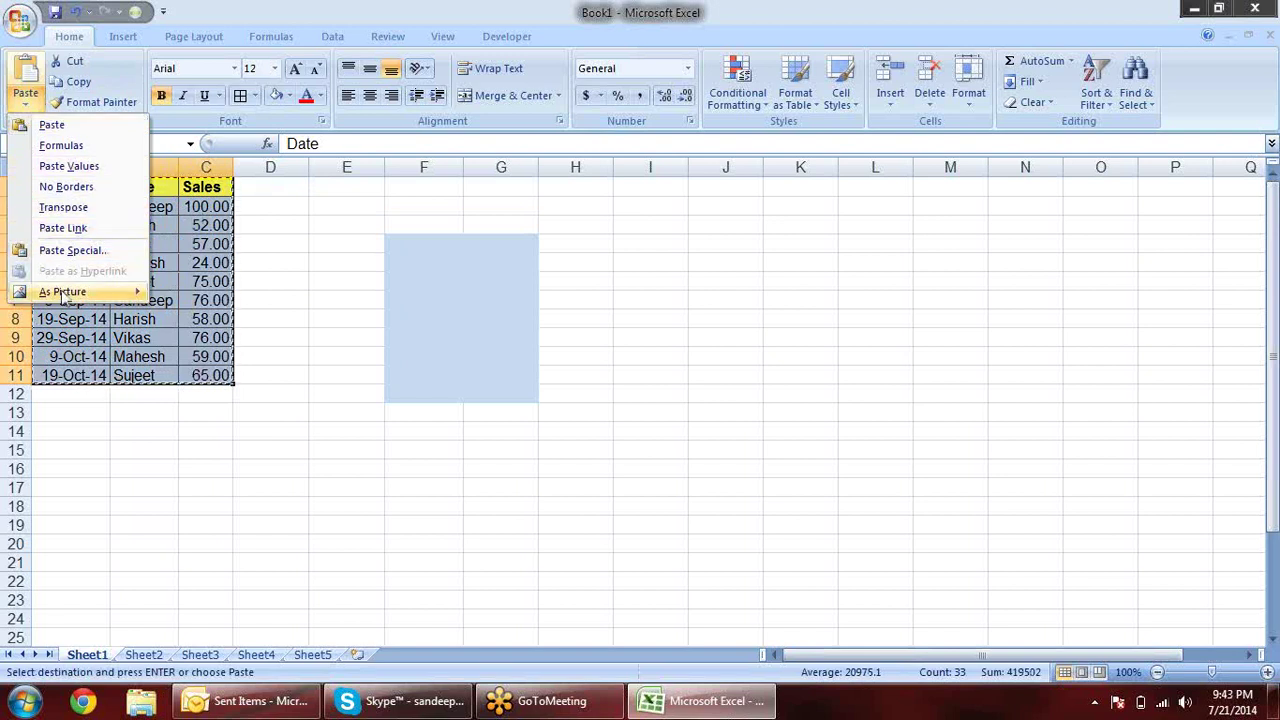
pyautogui.moveTo(60, 299)
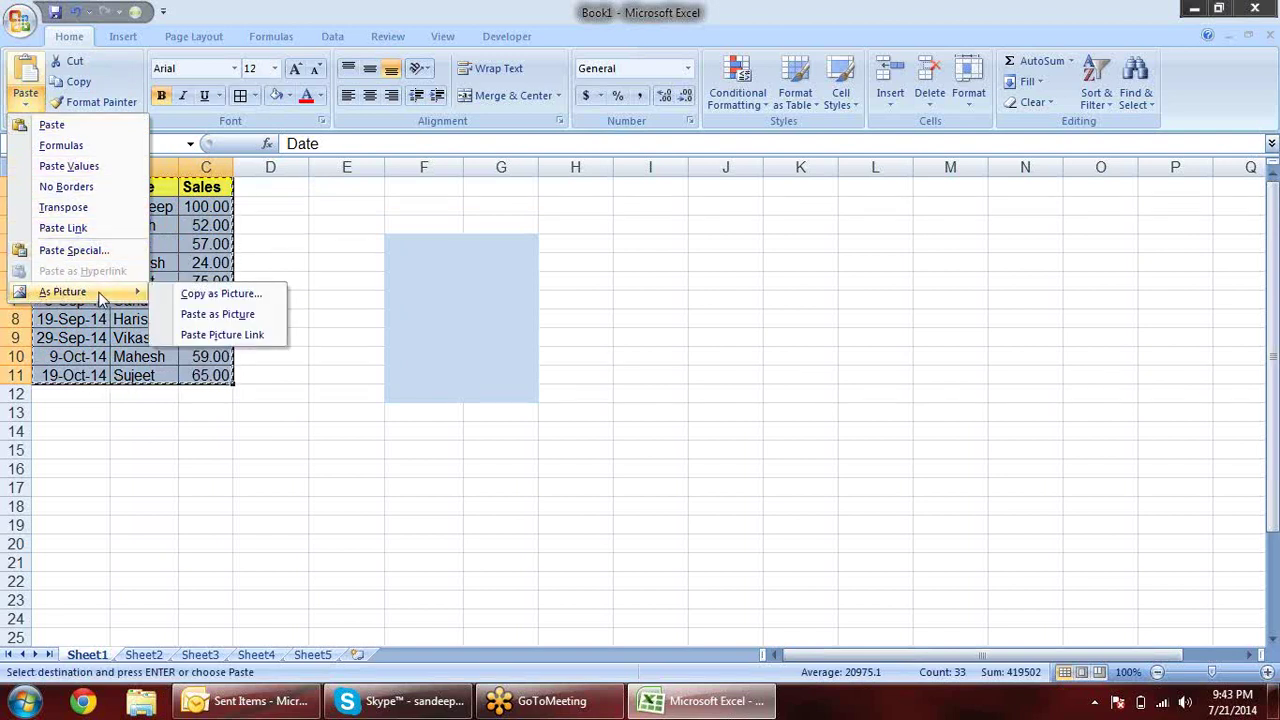
pyautogui.click(199, 318)
# Move the picture right of the data over column F and shrink it slightly
pyautogui.moveTo(130, 237)
pyautogui.mouseDown()
pyautogui.moveTo(447, 340)
pyautogui.moveTo(426, 276)
pyautogui.mouseUp()
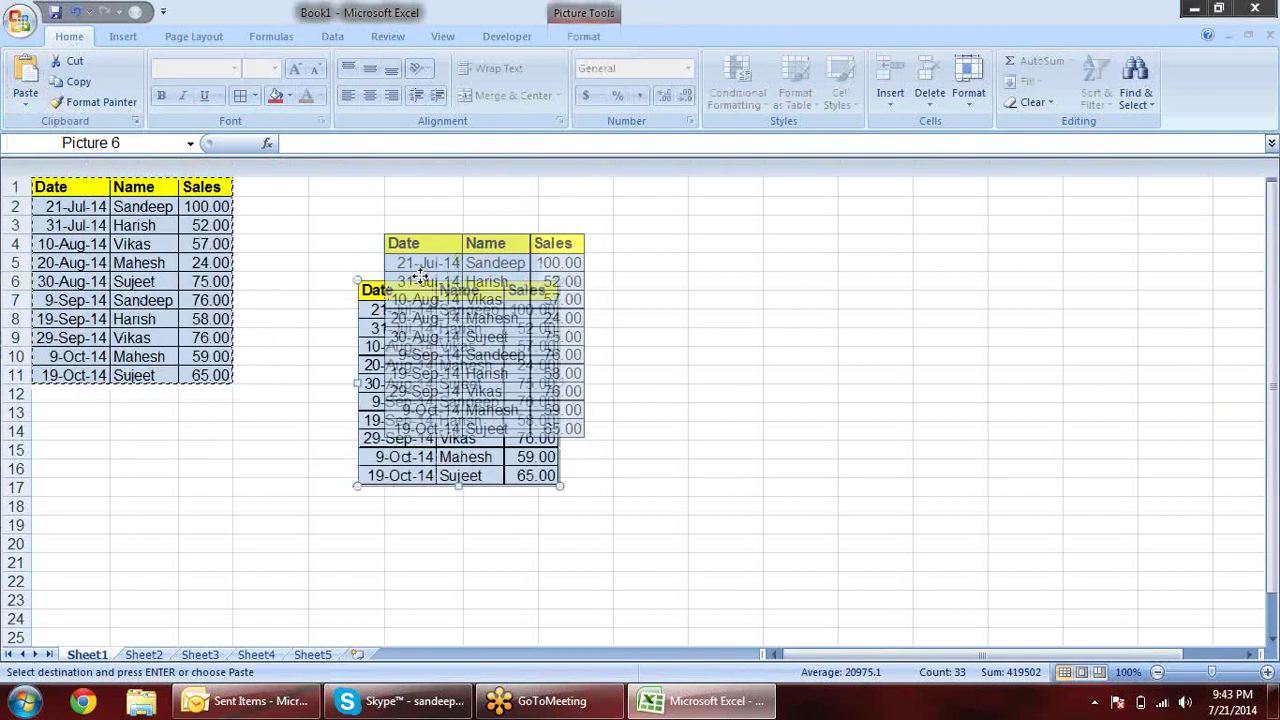
pyautogui.moveTo(420, 276); pyautogui.dragTo(421, 277)
pyautogui.moveTo(586, 441); pyautogui.dragTo(547, 398)
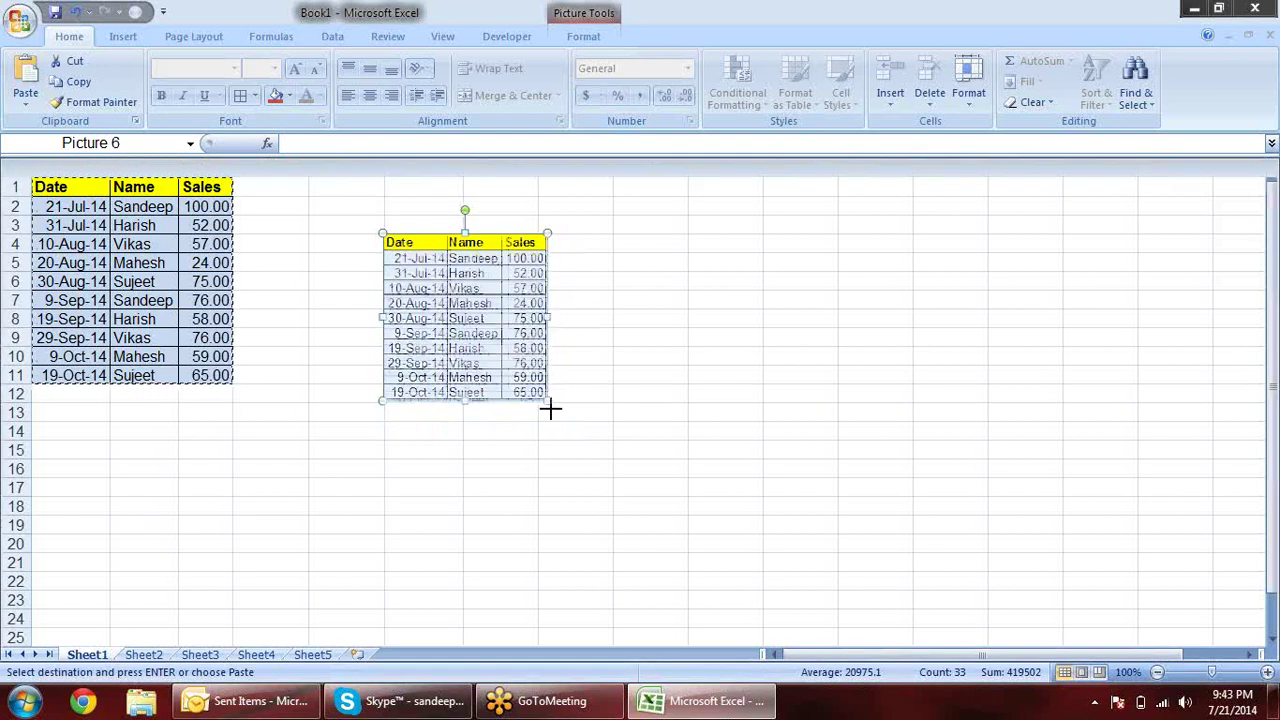
pyautogui.press('Escape')
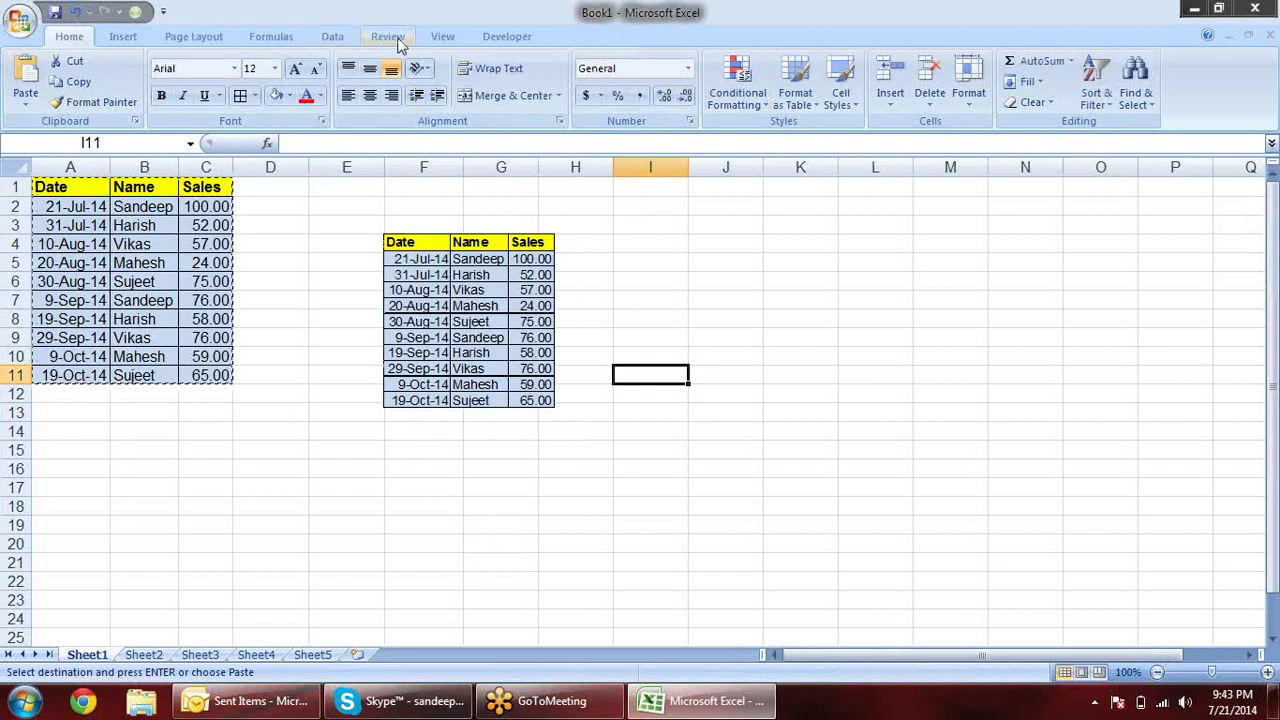
# Hide the sheet gridlines from the View tab
pyautogui.click(442, 36)
pyautogui.click(283, 81)
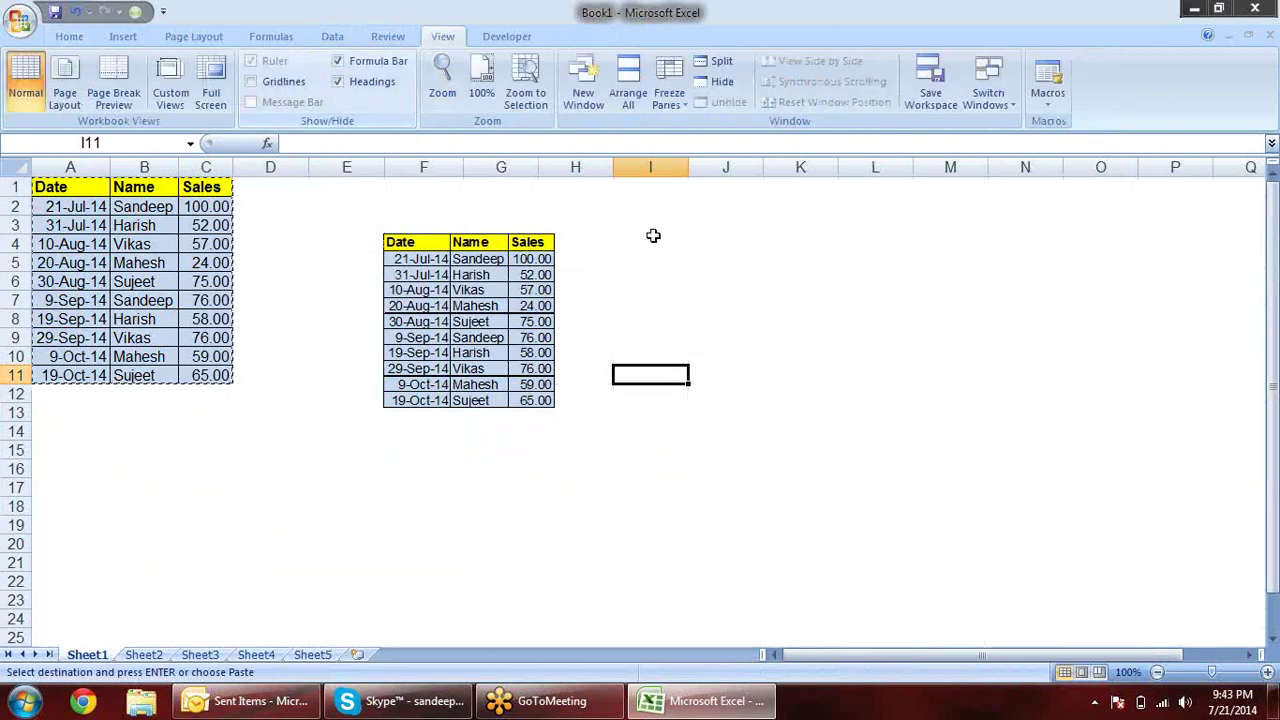
pyautogui.click(664, 240)
pyautogui.doubleClick(719, 340)
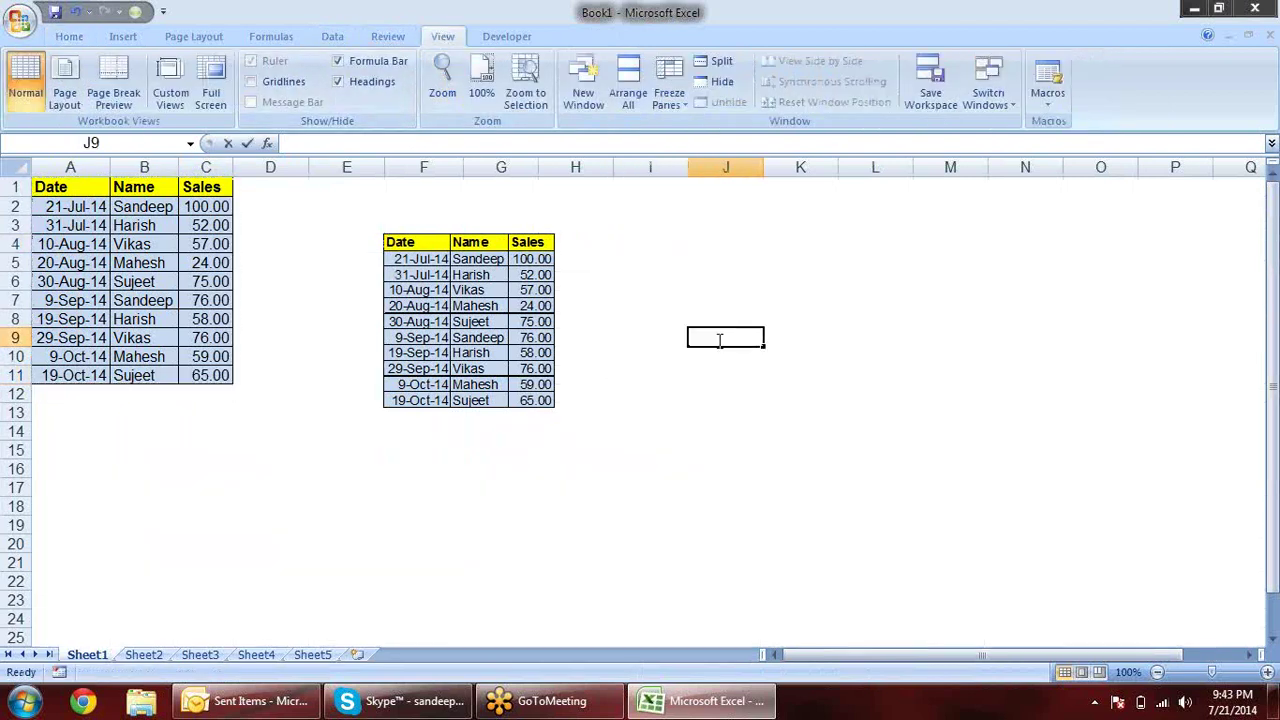
pyautogui.click(692, 448)
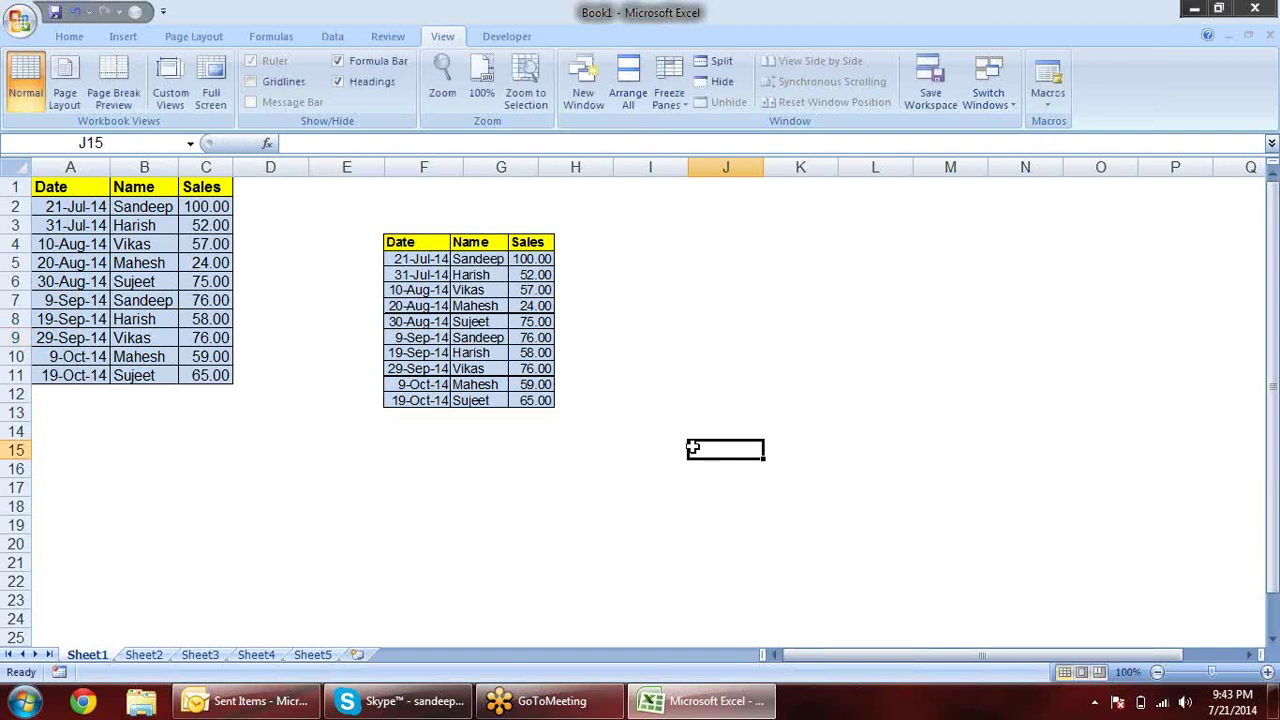
# Change B2 to Pradeep, then delete the static picture still showing Sandeep
pyautogui.click(161, 205)
pyautogui.write('Pr')
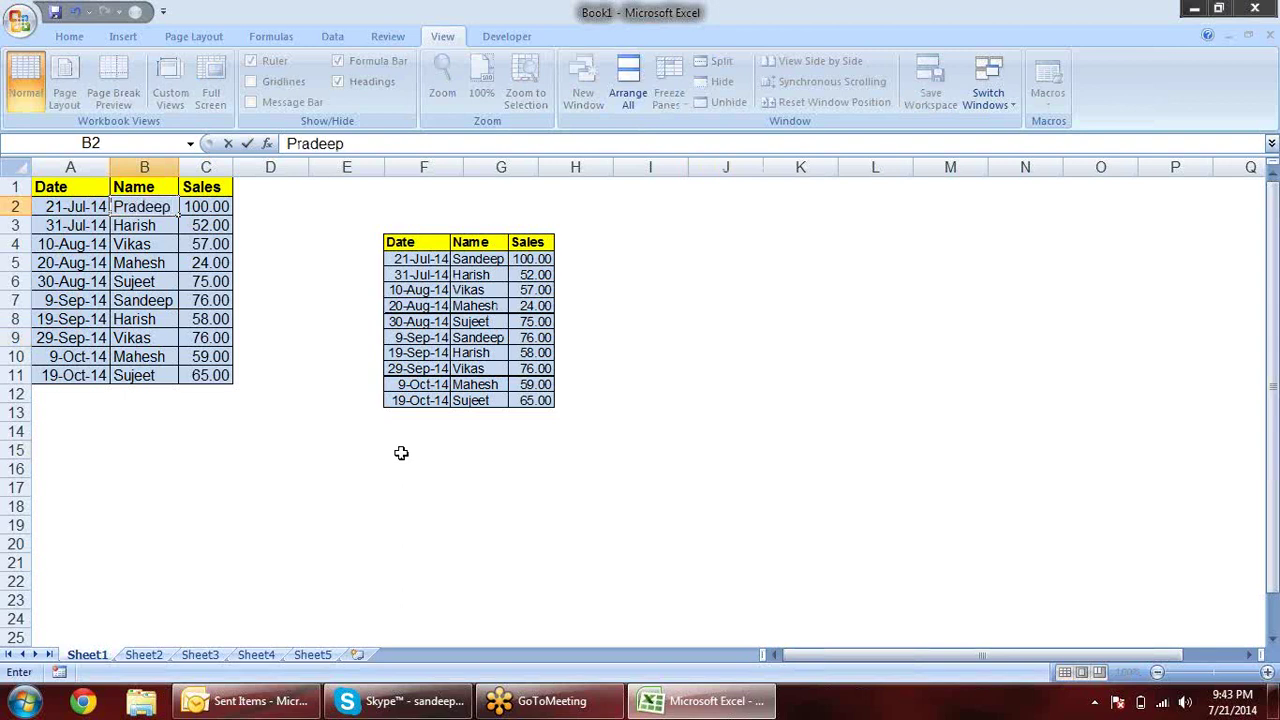
pyautogui.press('Return')
pyautogui.click(497, 345)
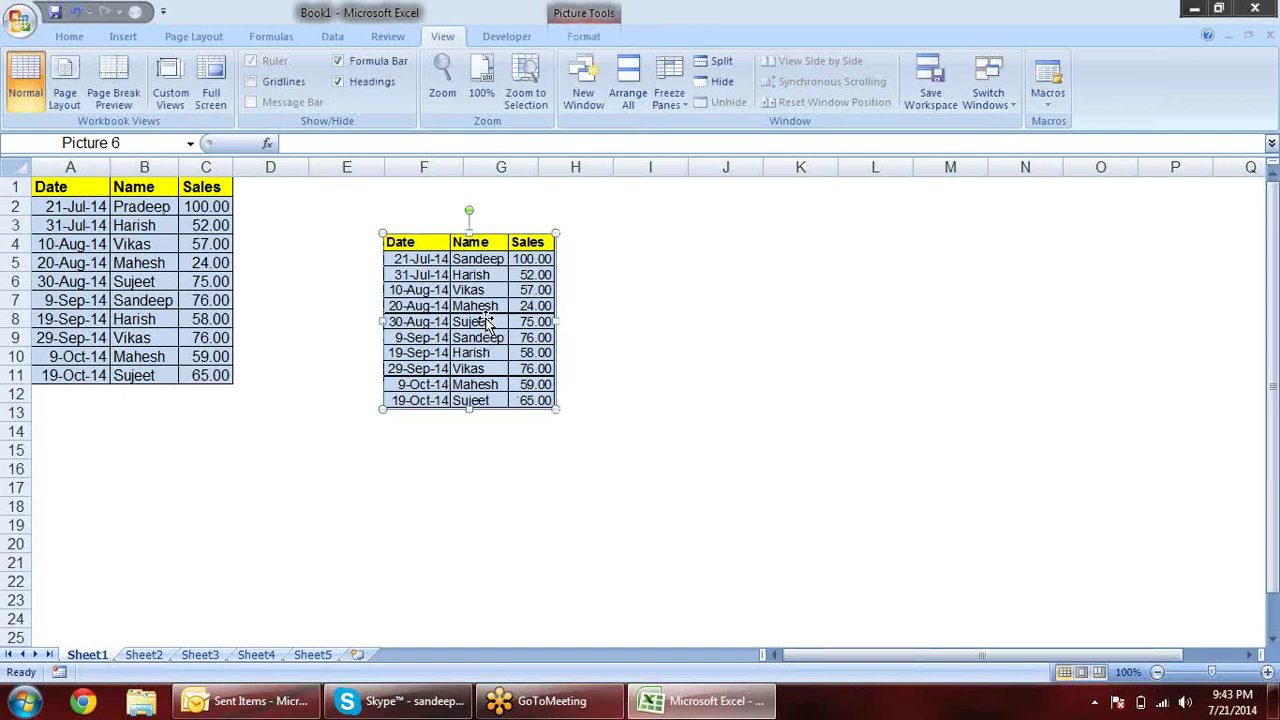
pyautogui.press('Delete')
# Show gridlines again, copy A1:C11, and paste it as a linked picture
pyautogui.click(251, 81)
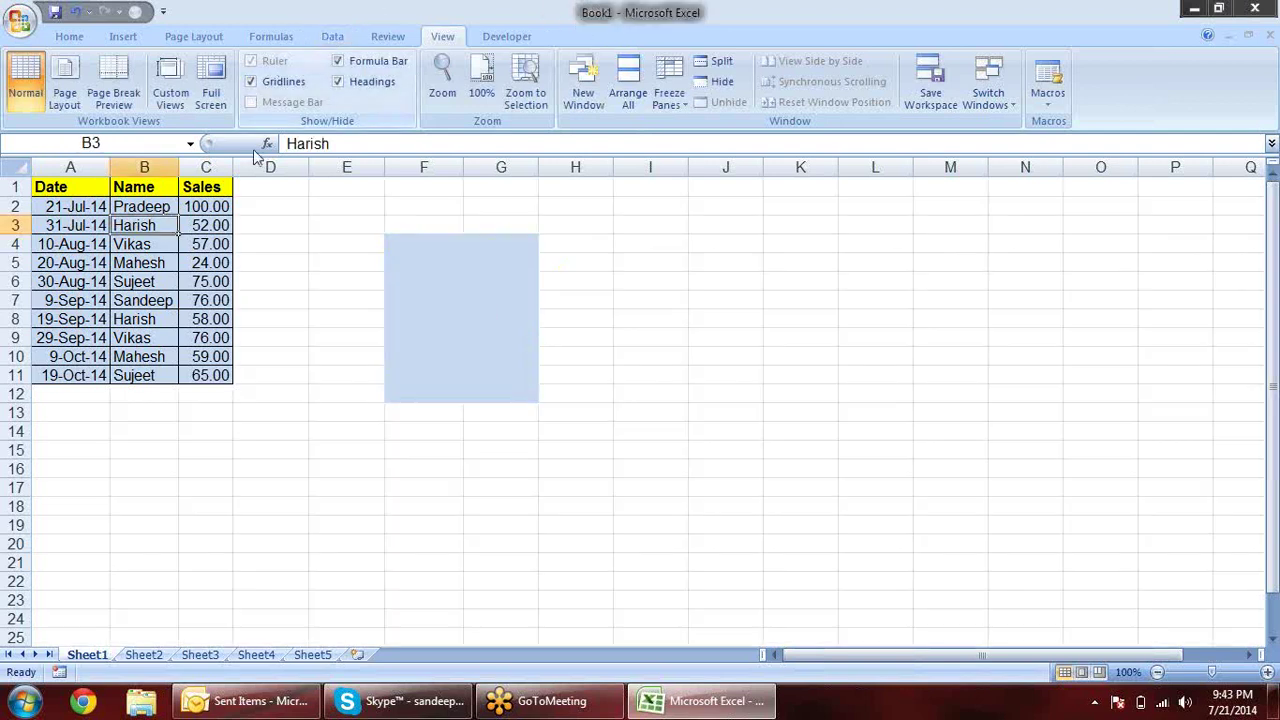
pyautogui.moveTo(98, 206)
pyautogui.mouseDown()
pyautogui.moveTo(146, 262)
pyautogui.moveTo(189, 371)
pyautogui.mouseUp()
pyautogui.hotkey('ctrl', 'c')
pyautogui.click(68, 37)
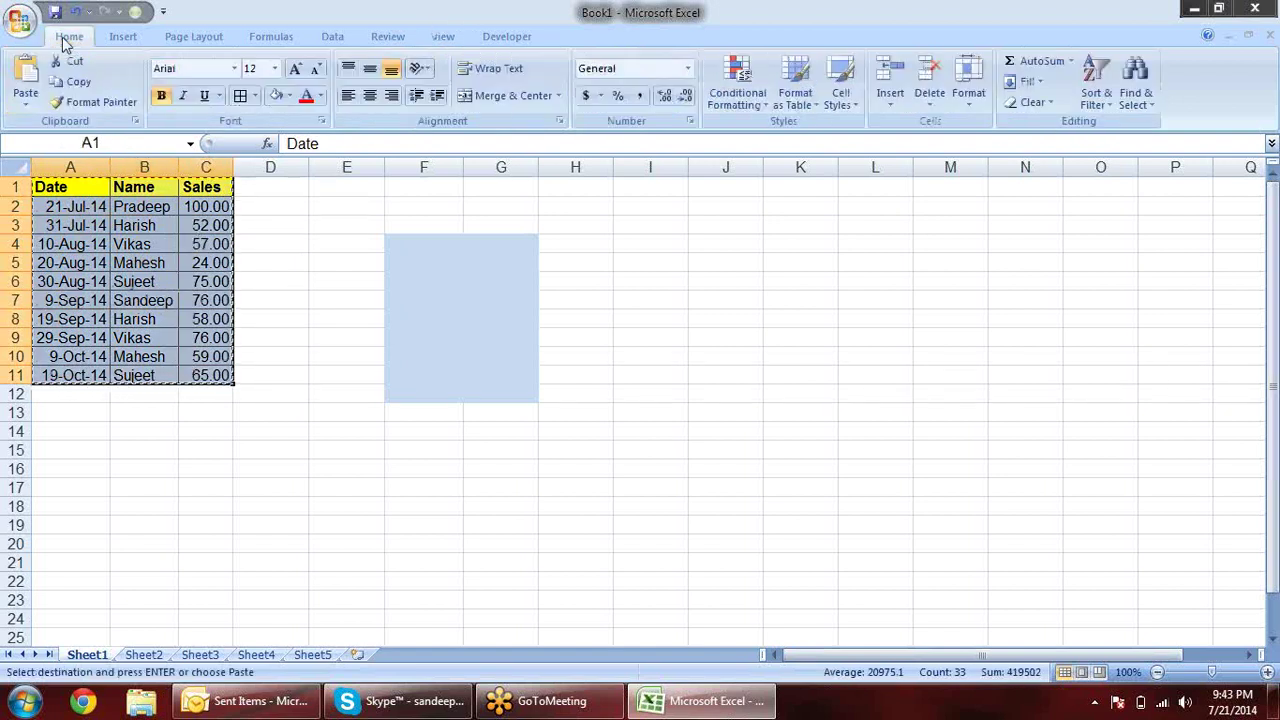
pyautogui.click(36, 104)
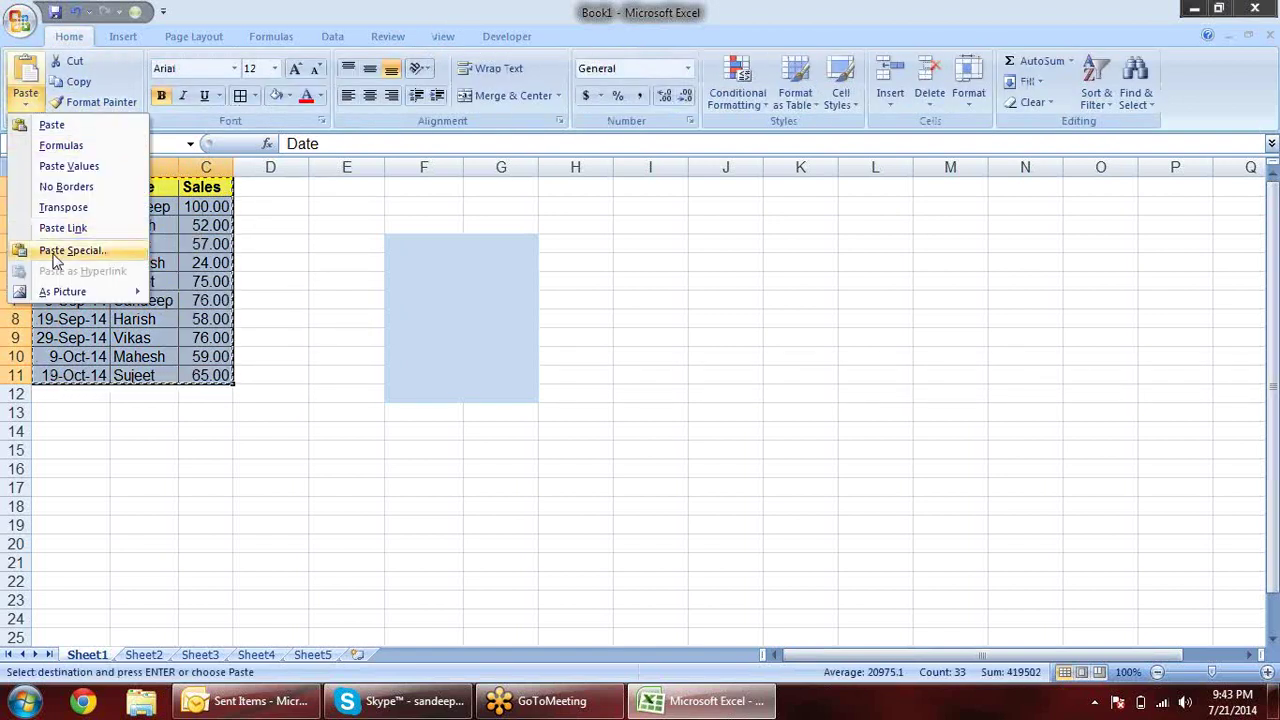
pyautogui.moveTo(42, 295)
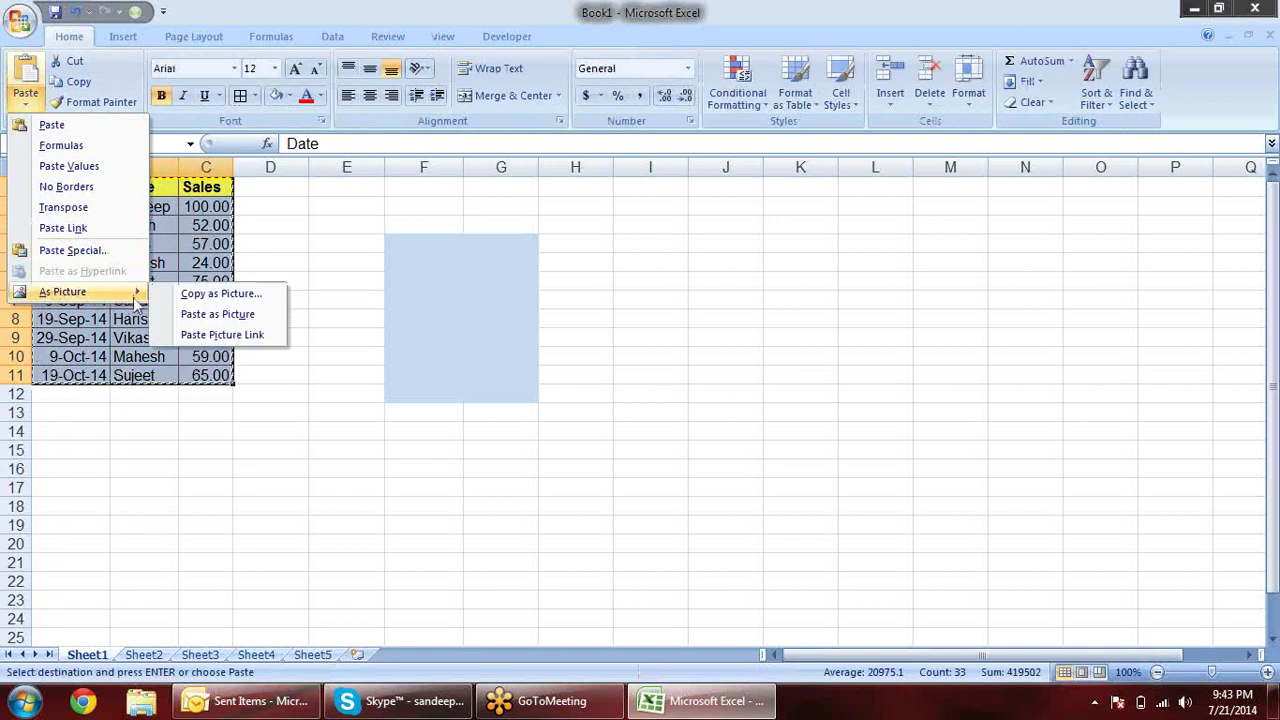
pyautogui.click(205, 336)
# Move the linked picture beside the table so it starts near F3
pyautogui.moveTo(134, 210); pyautogui.dragTo(449, 320)
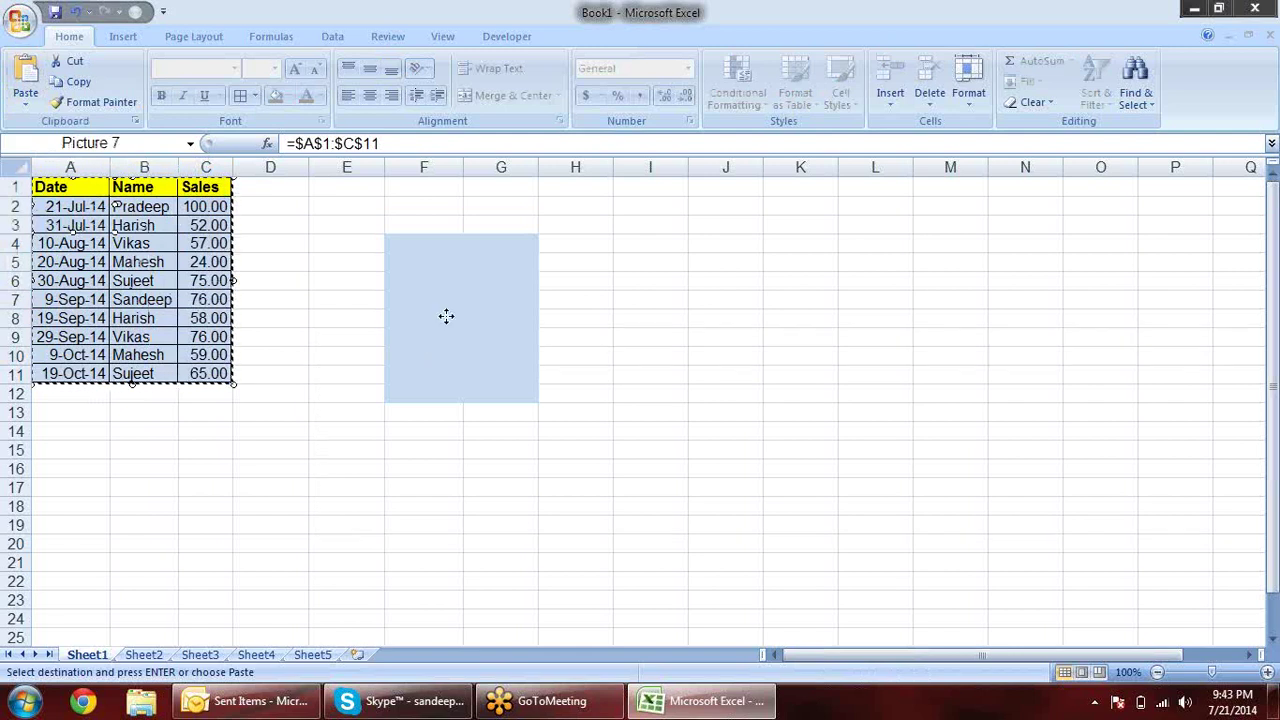
pyautogui.moveTo(455, 266); pyautogui.dragTo(456, 266)
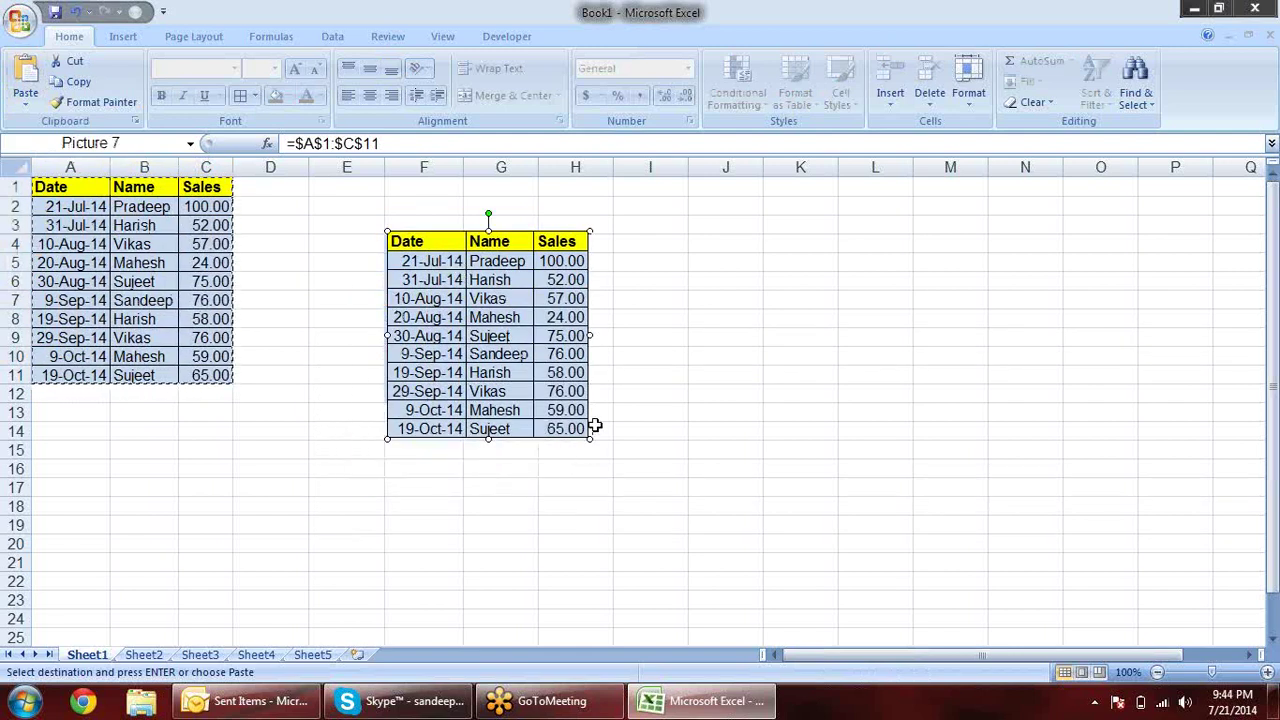
pyautogui.moveTo(628, 510)
pyautogui.mouseDown()
pyautogui.moveTo(600, 401)
pyautogui.moveTo(689, 492)
pyautogui.mouseUp()
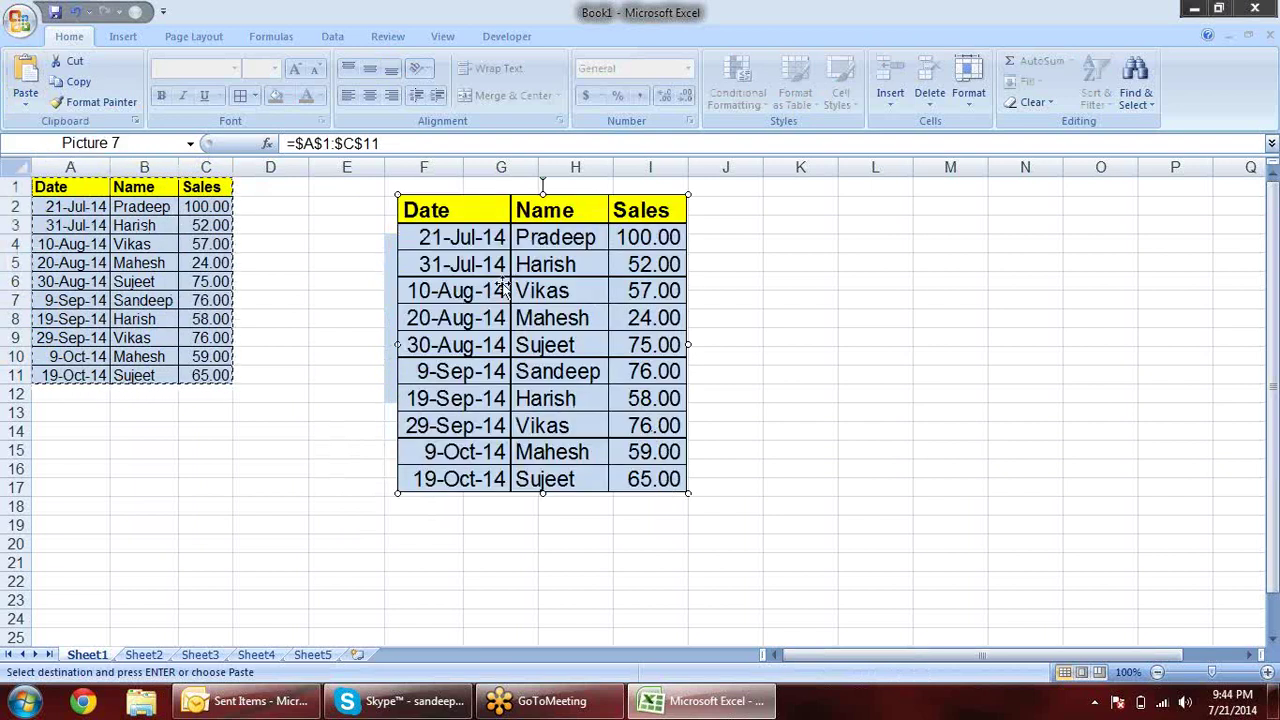
# Change the name in B2 to sandeep
pyautogui.click(140, 212)
pyautogui.write('san')
pyautogui.press('Return')
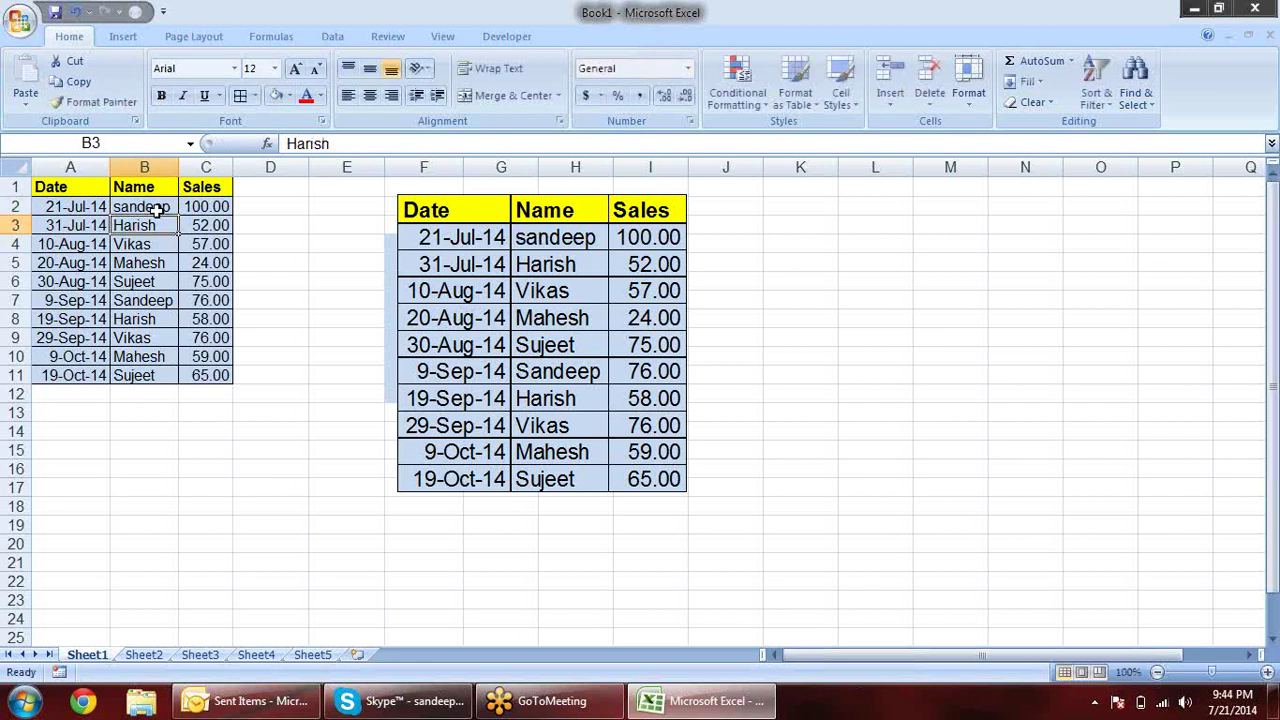
# Fill A2:C6 light orange and check the linked picture mirrors it
pyautogui.moveTo(72, 207); pyautogui.dragTo(205, 281)
pyautogui.click(288, 96)
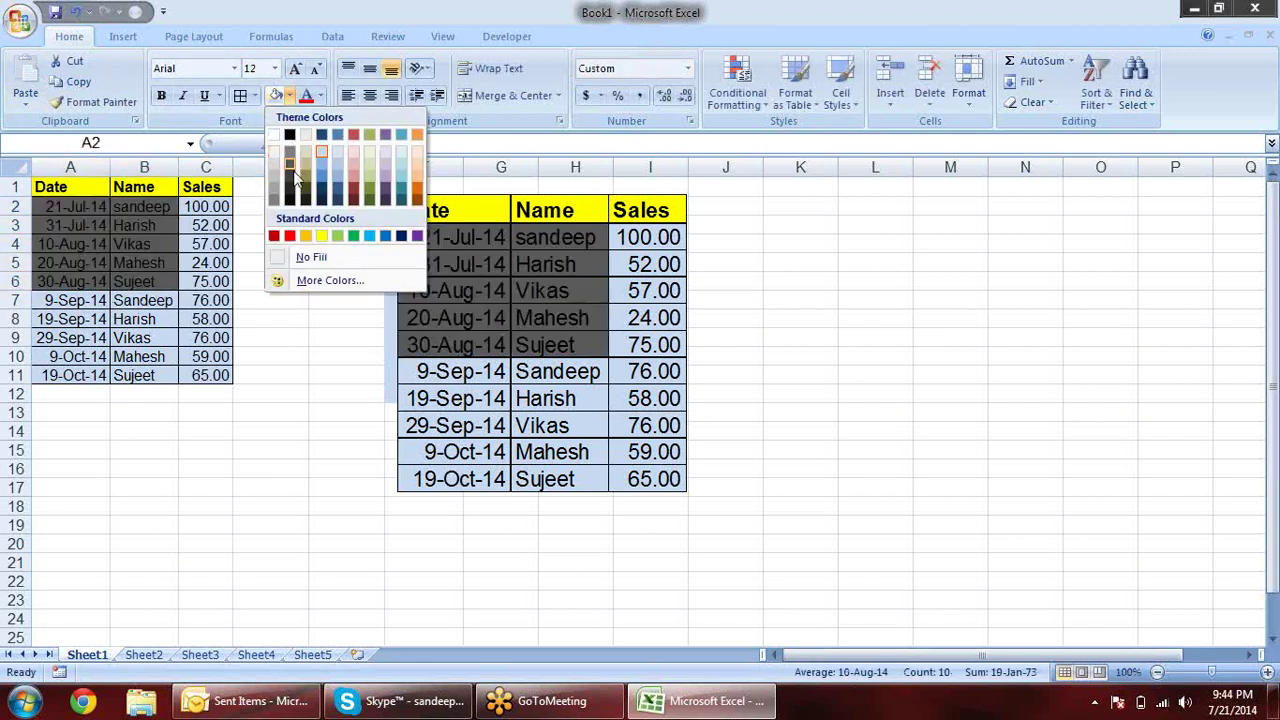
pyautogui.click(417, 166)
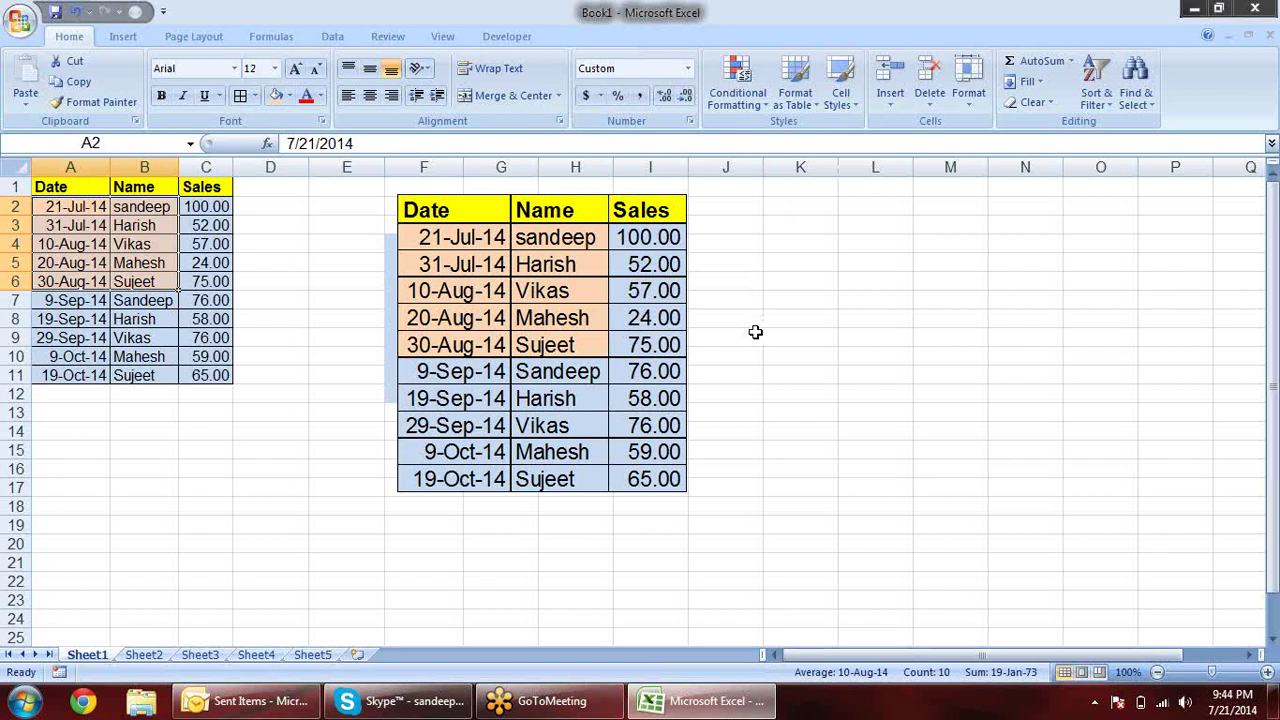
pyautogui.click(585, 265)
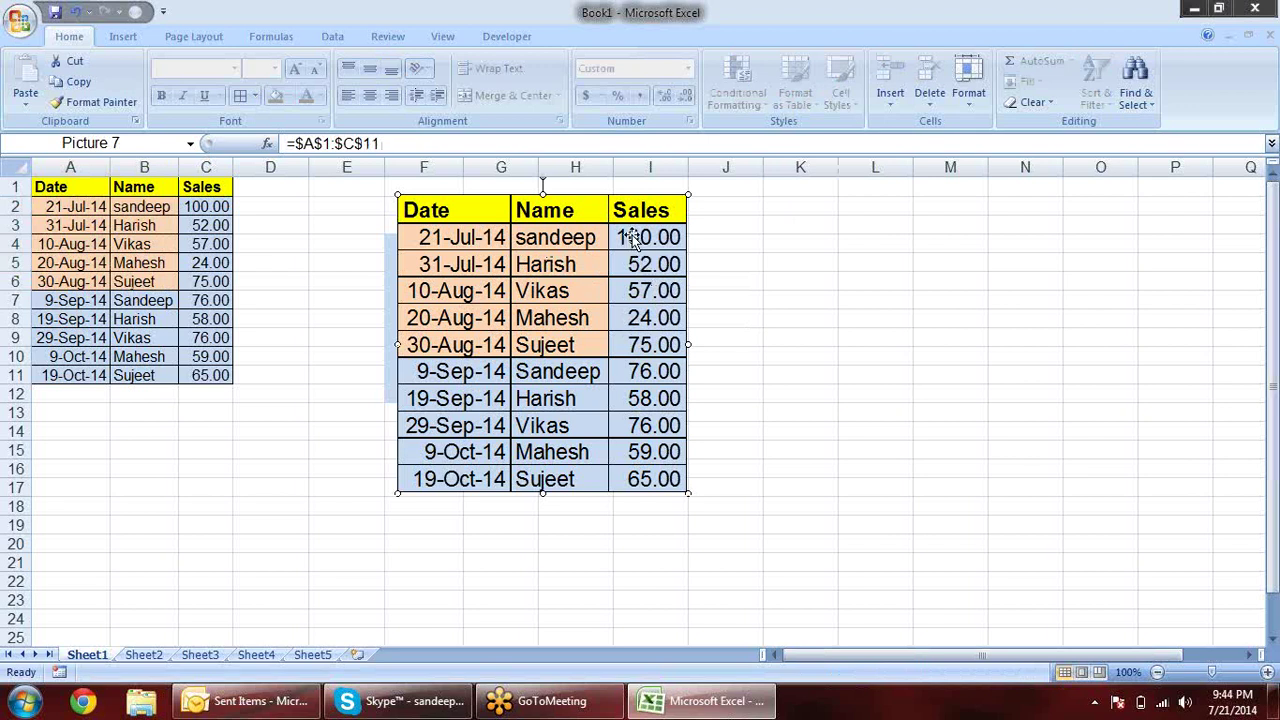
# Shift the linked table picture left and shrink it slightly from its corner handle
pyautogui.moveTo(684, 303)
pyautogui.mouseDown()
pyautogui.moveTo(476, 269)
pyautogui.moveTo(450, 243)
pyautogui.mouseUp()
pyautogui.click(658, 523)
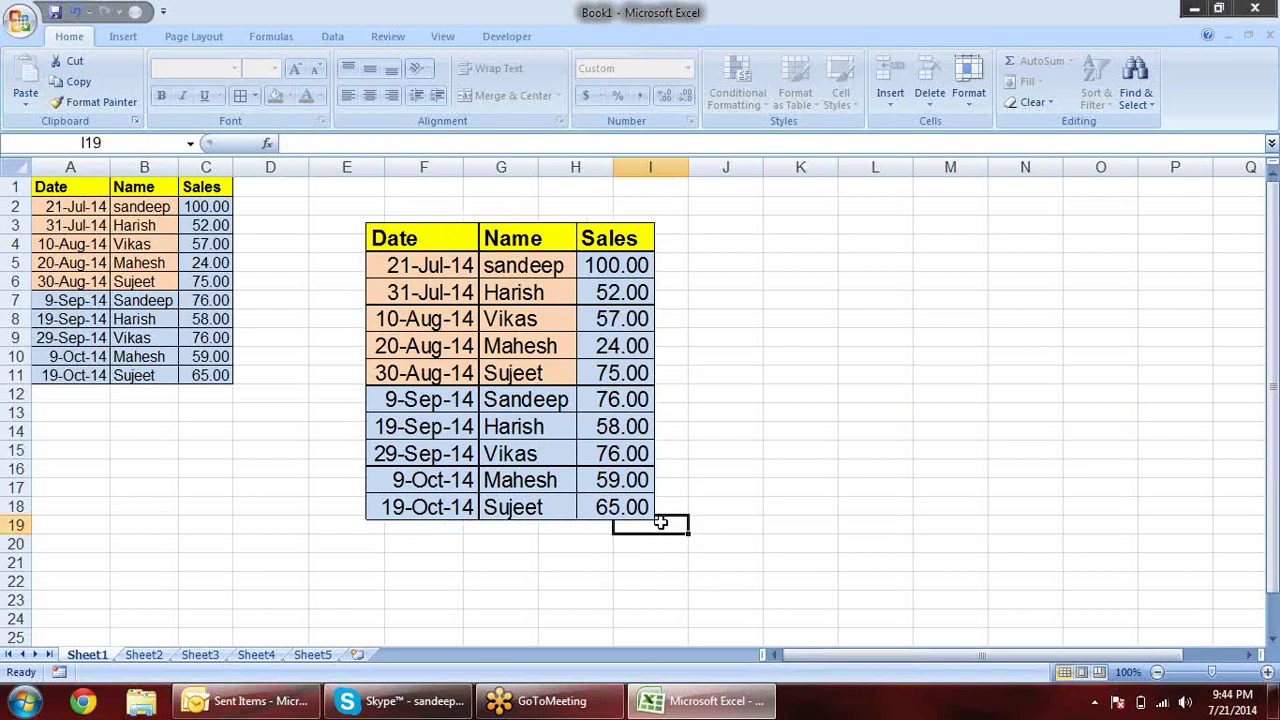
pyautogui.click(654, 519)
pyautogui.moveTo(654, 519); pyautogui.dragTo(622, 487)
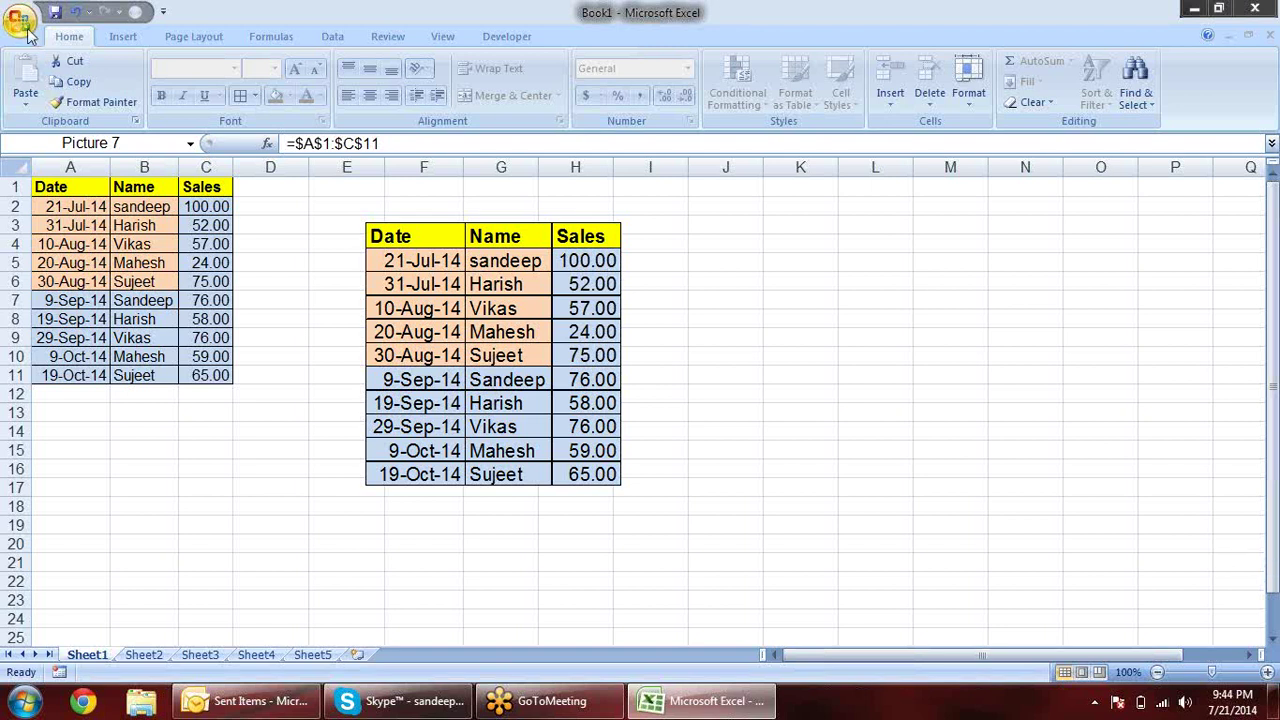
pyautogui.click(22, 22)
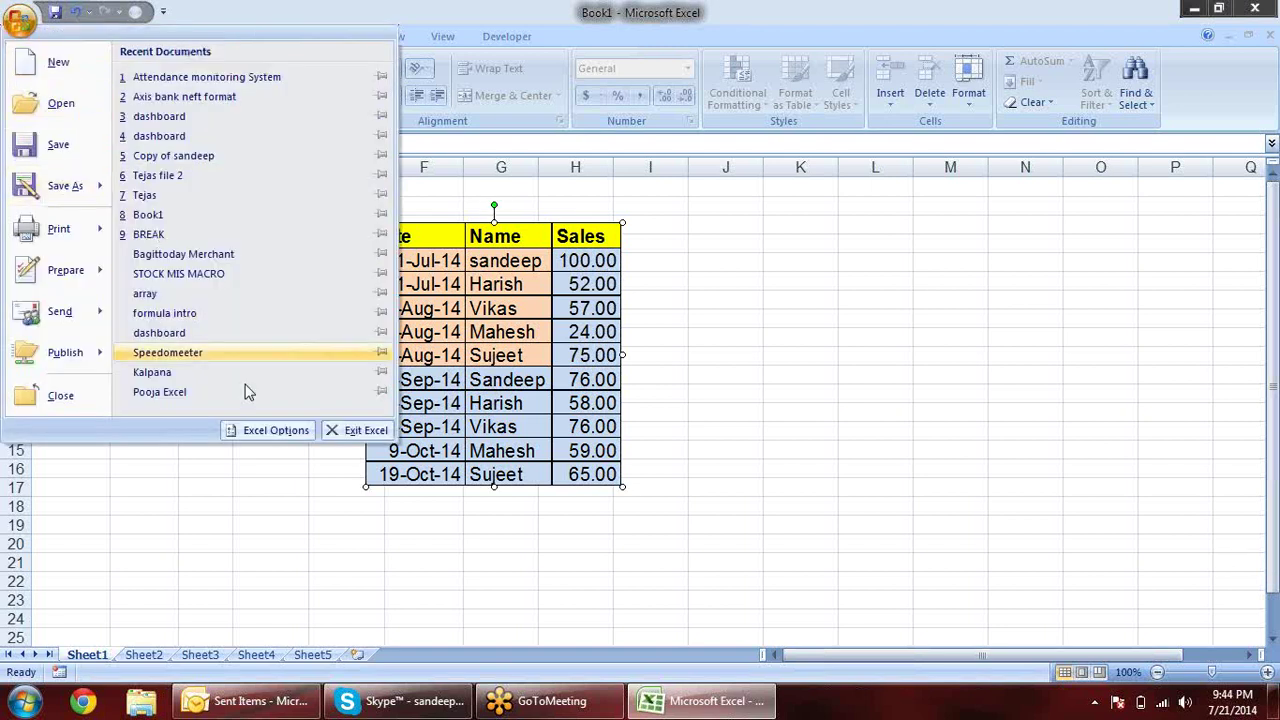
# Open Excel Options and browse its categories from Popular to Customize and back
pyautogui.click(270, 431)
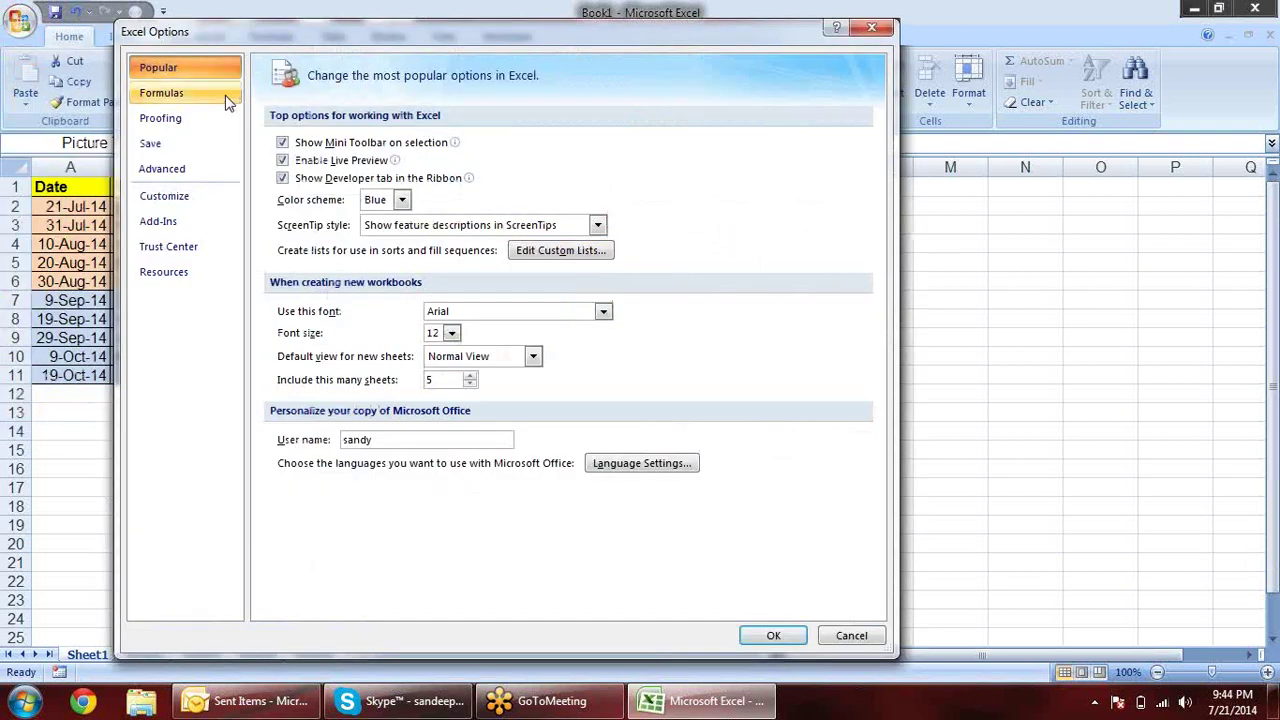
pyautogui.click(226, 95)
pyautogui.click(211, 146)
pyautogui.click(211, 116)
pyautogui.click(208, 92)
pyautogui.click(205, 67)
pyautogui.click(207, 93)
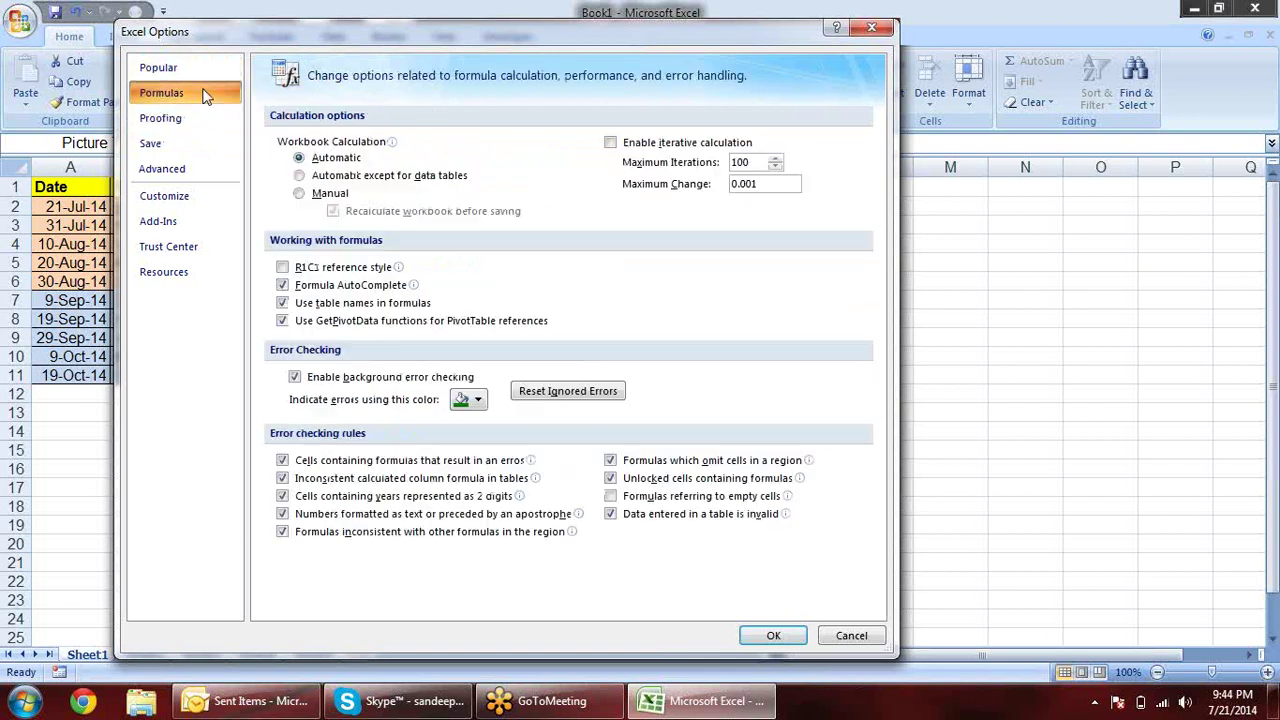
pyautogui.click(207, 118)
pyautogui.click(205, 145)
pyautogui.click(194, 165)
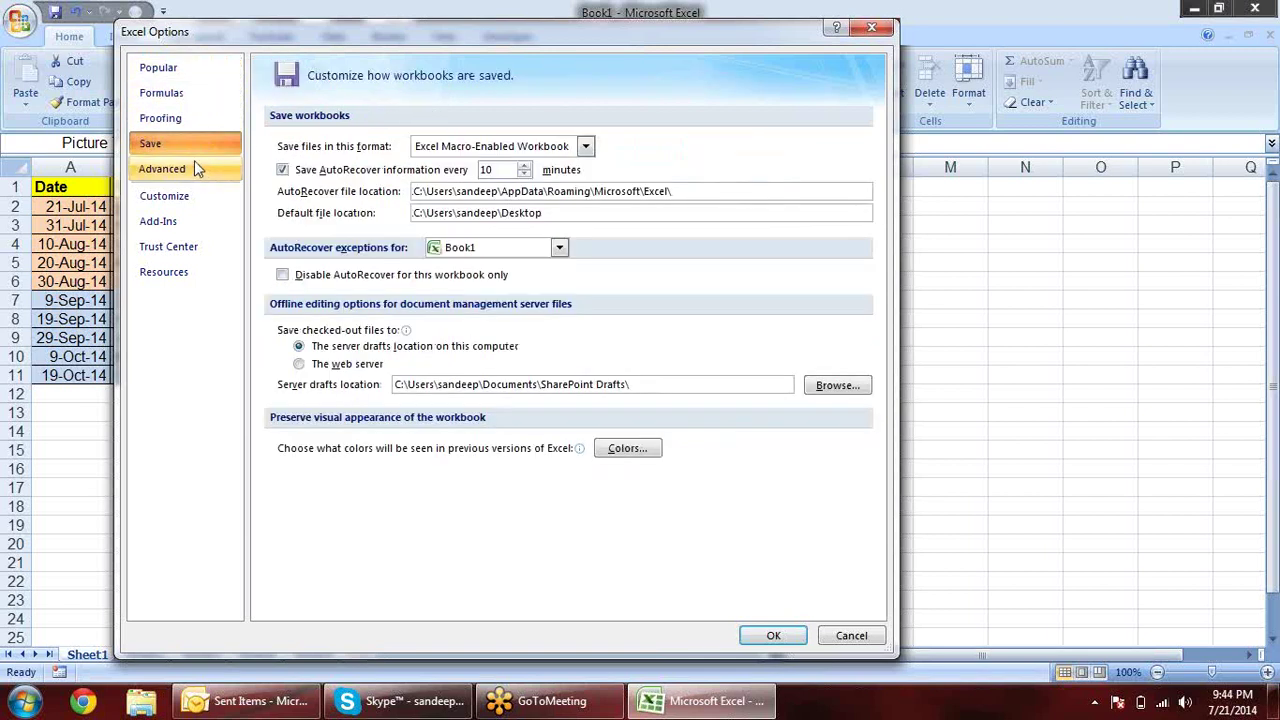
pyautogui.click(194, 194)
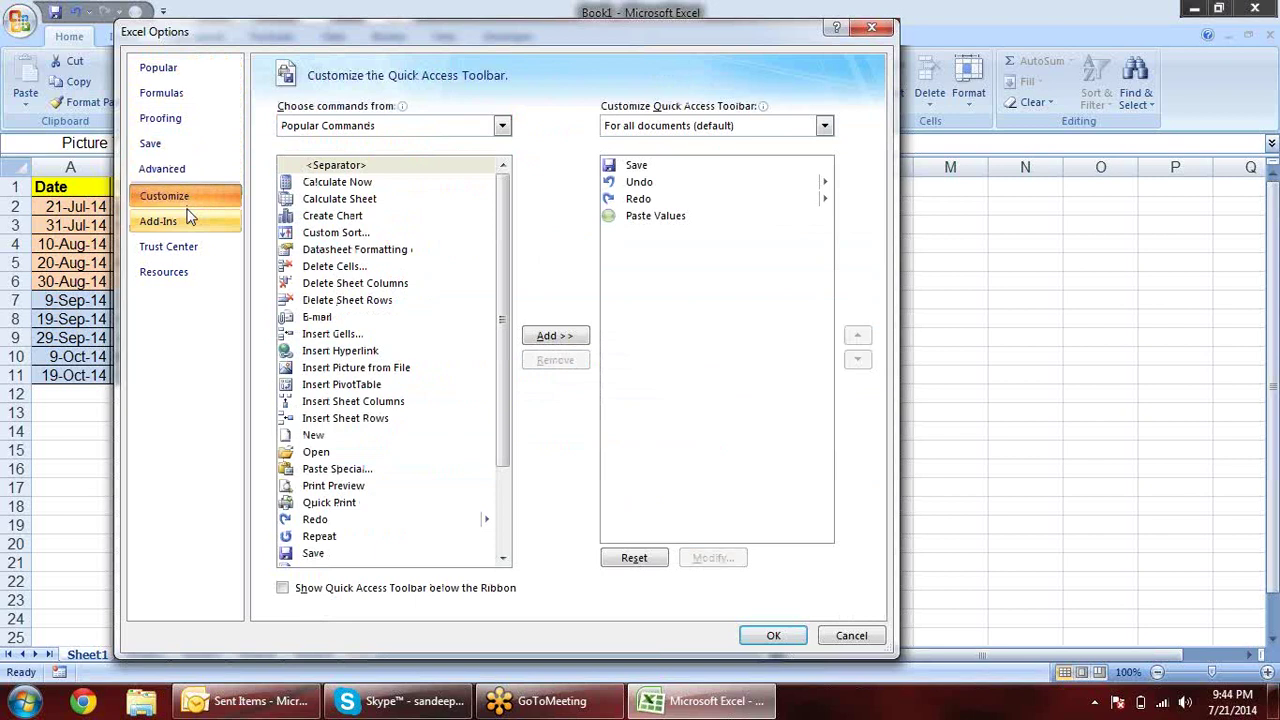
pyautogui.click(200, 145)
pyautogui.click(200, 92)
pyautogui.click(200, 67)
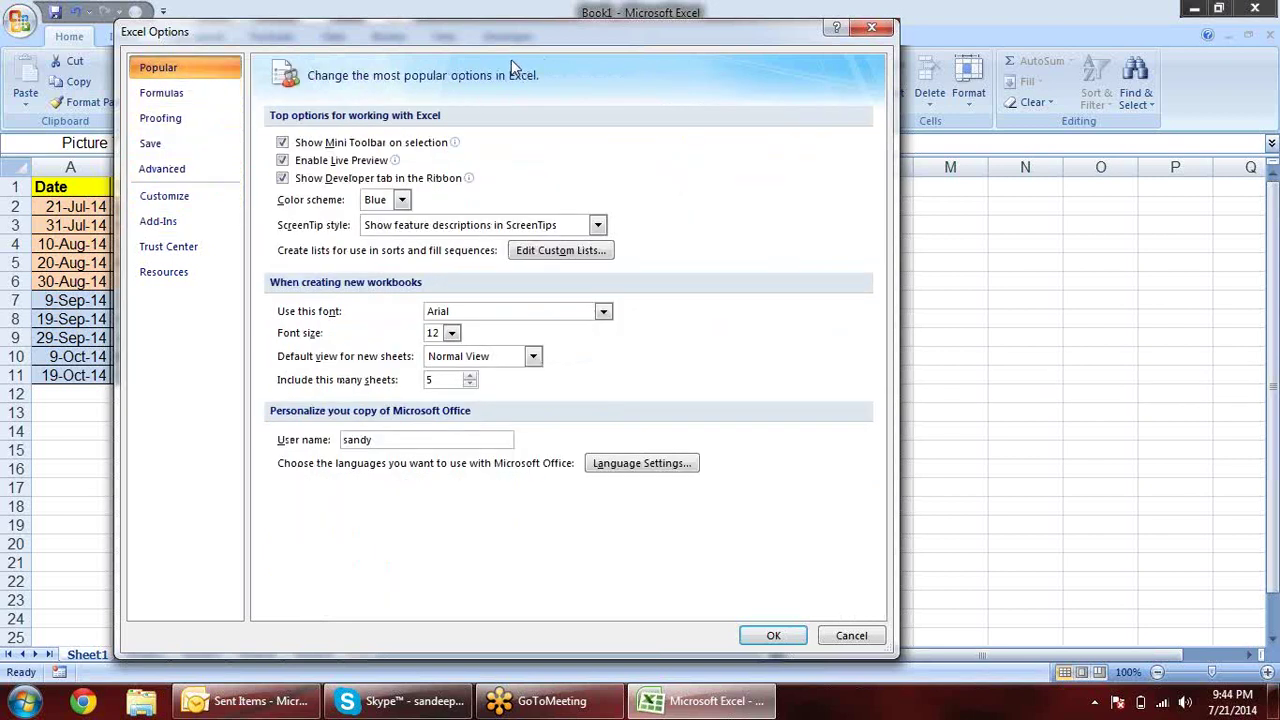
# Step through each Options page from Formulas to Resources, then close the dialog
pyautogui.click(238, 93)
pyautogui.click(224, 115)
pyautogui.click(226, 143)
pyautogui.click(222, 169)
pyautogui.click(215, 196)
pyautogui.click(212, 221)
pyautogui.click(211, 247)
pyautogui.click(210, 272)
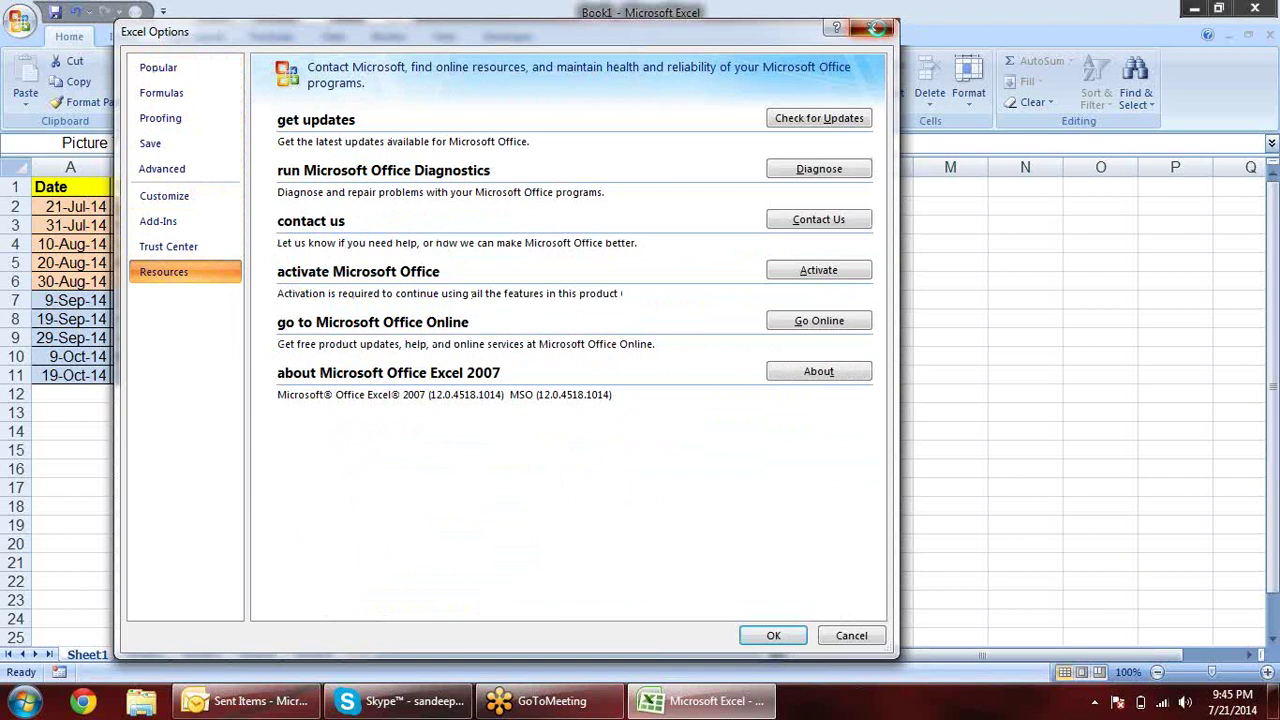
pyautogui.click(872, 27)
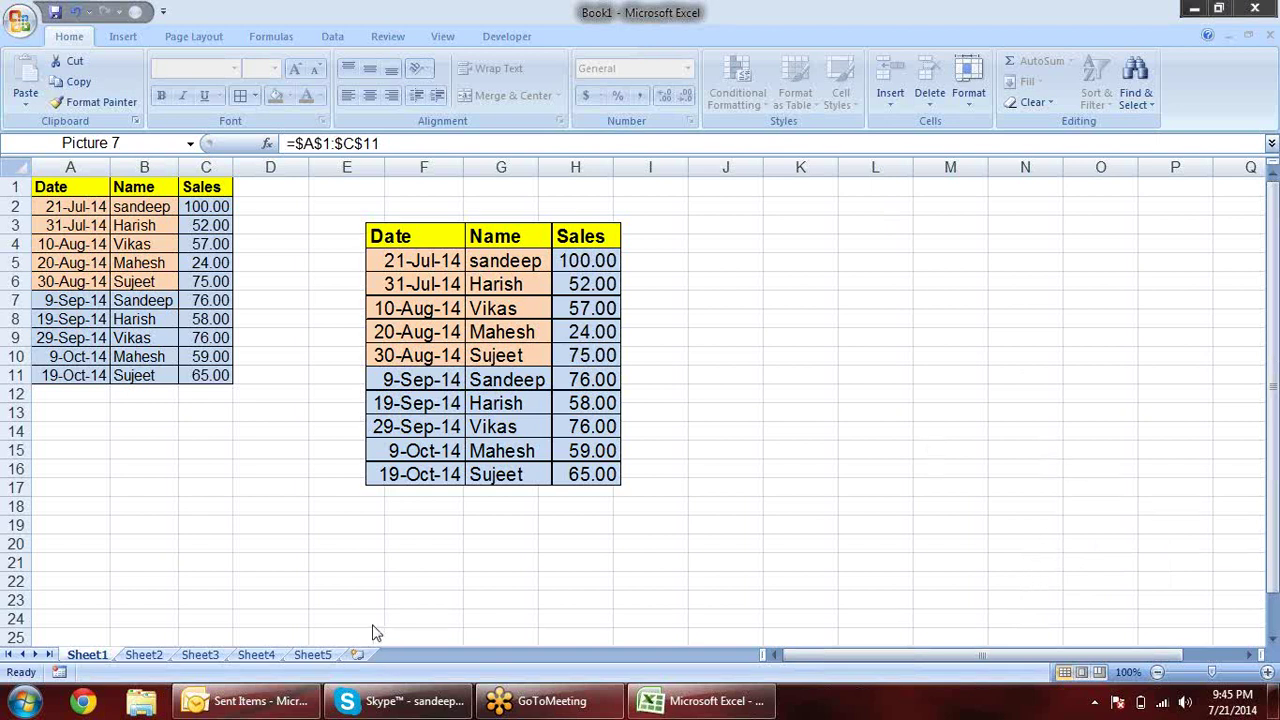
# Open a new Chrome window and go to youtube.com
pyautogui.click(82, 701)
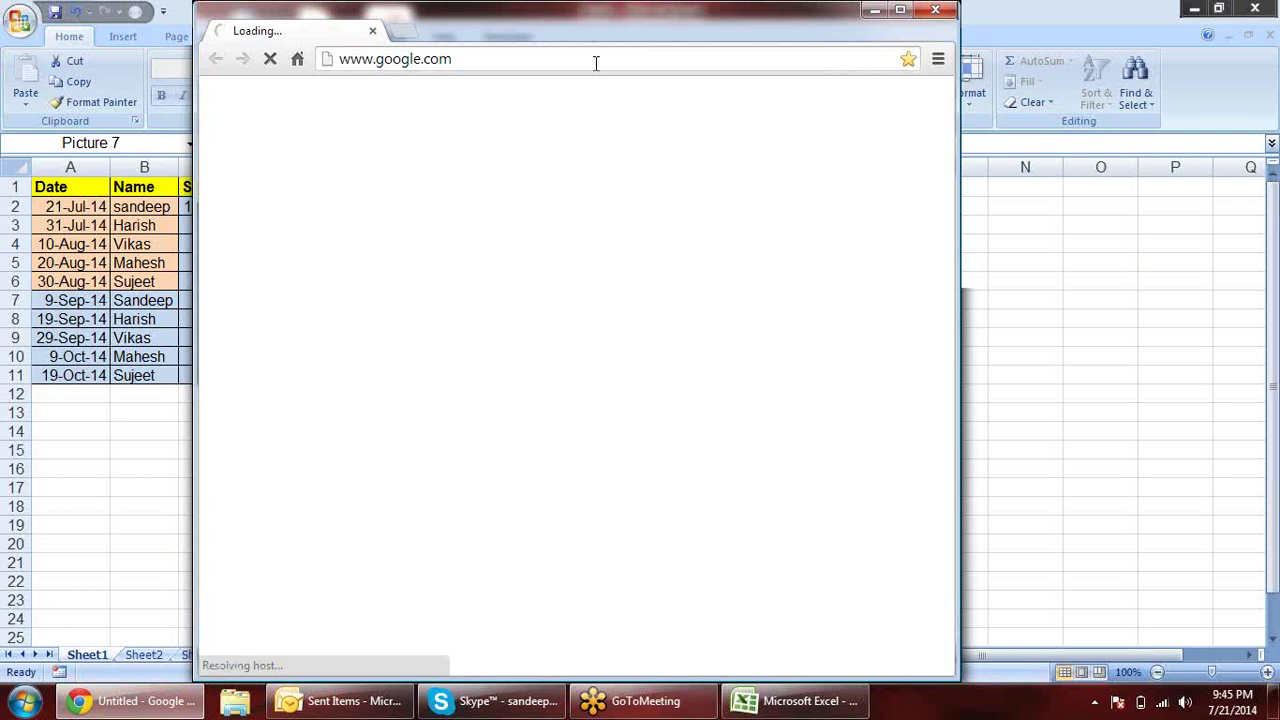
pyautogui.click(596, 62)
pyautogui.write('yo')
pyautogui.press('Return')
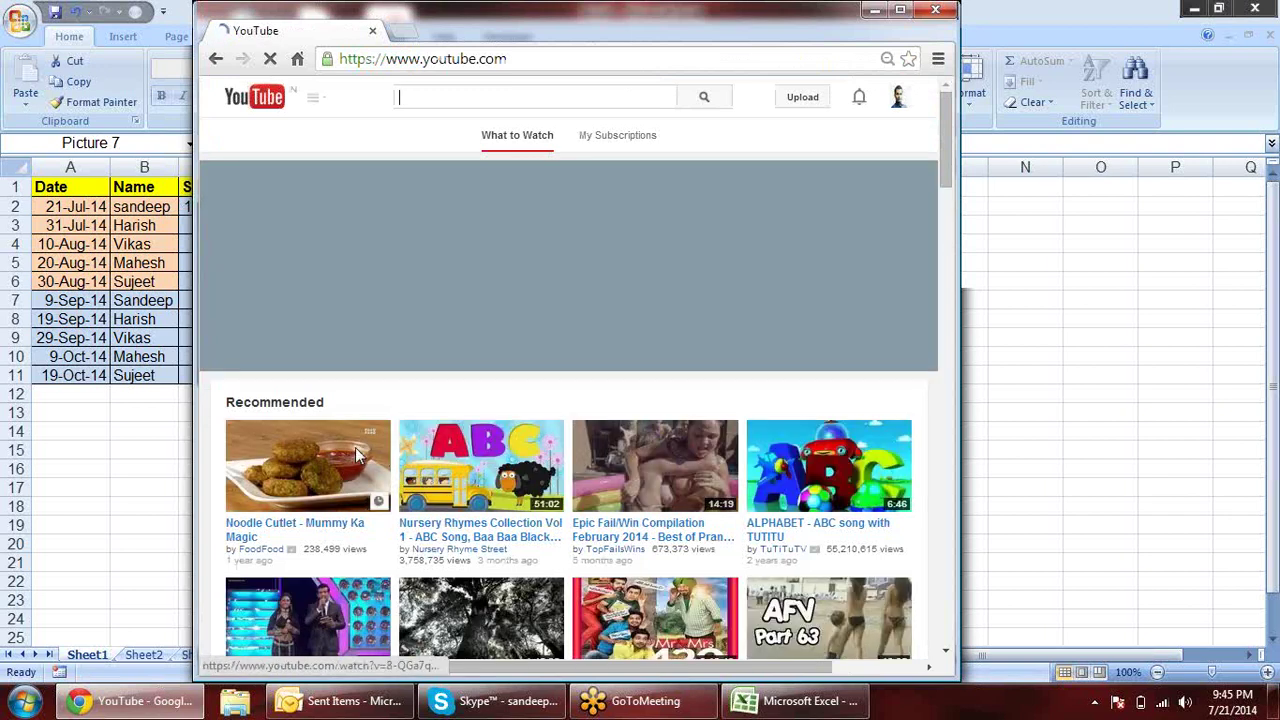
# Open the 'Noodle Cutlet - Mummy Ka Magic' video, pause it, and select its web address
pyautogui.click(356, 452)
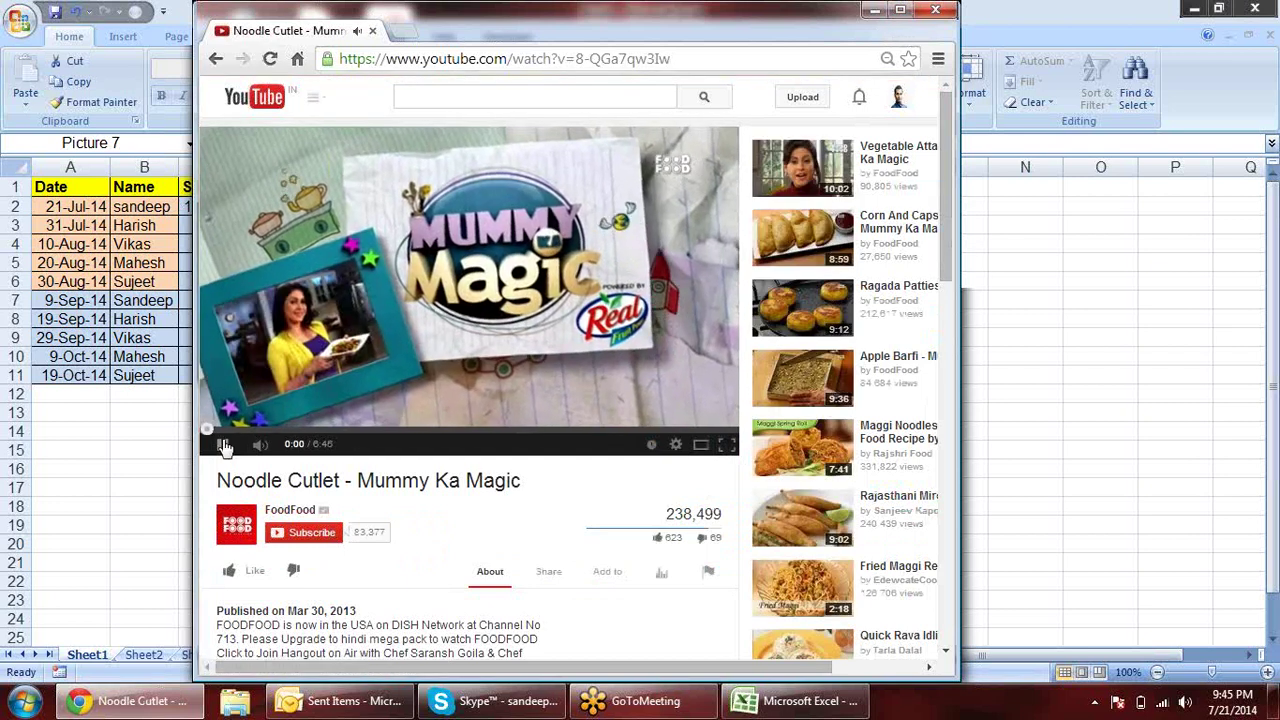
pyautogui.click(222, 443)
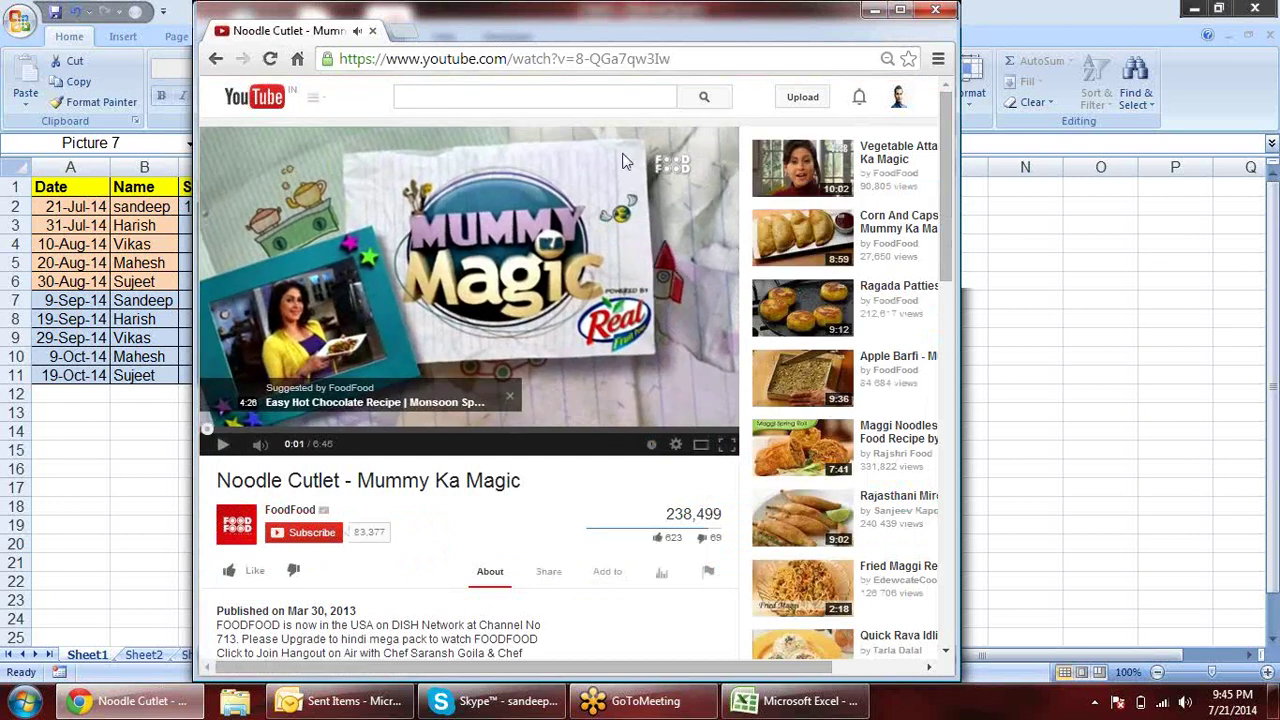
pyautogui.click(719, 59)
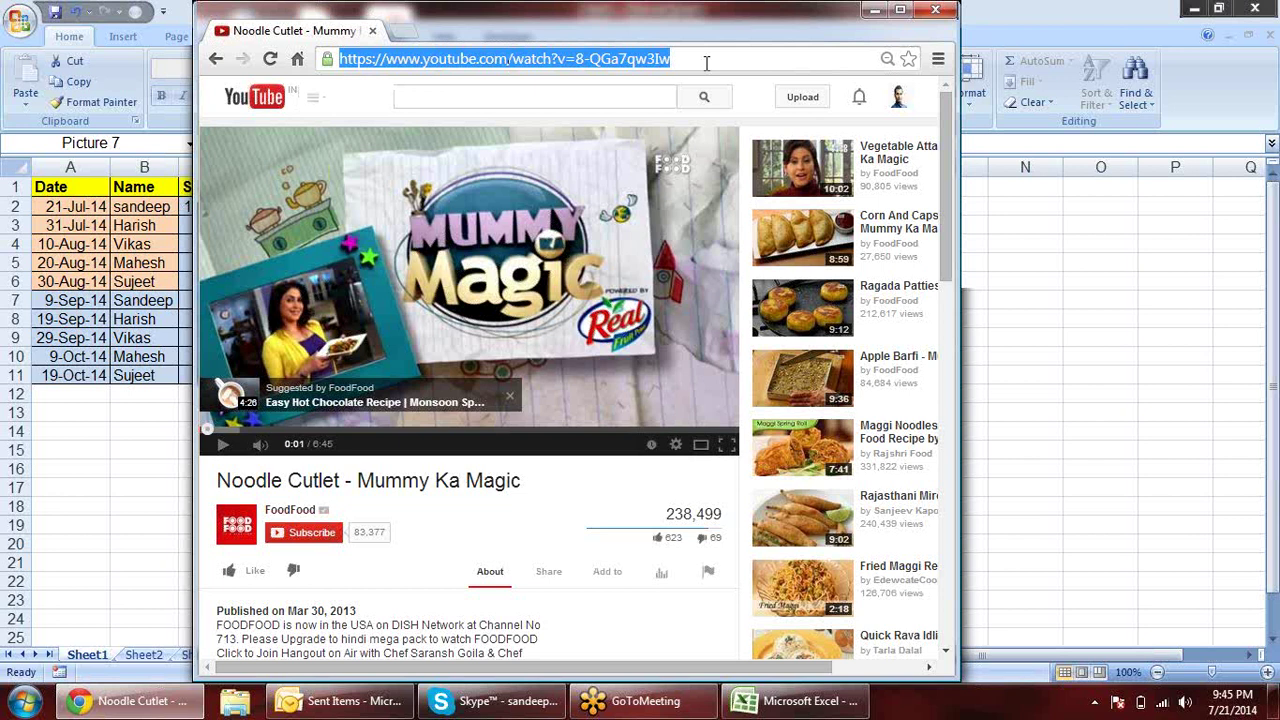
# Search Google for keepvid, maximize Chrome, and open the KeepVid website
pyautogui.write('k')
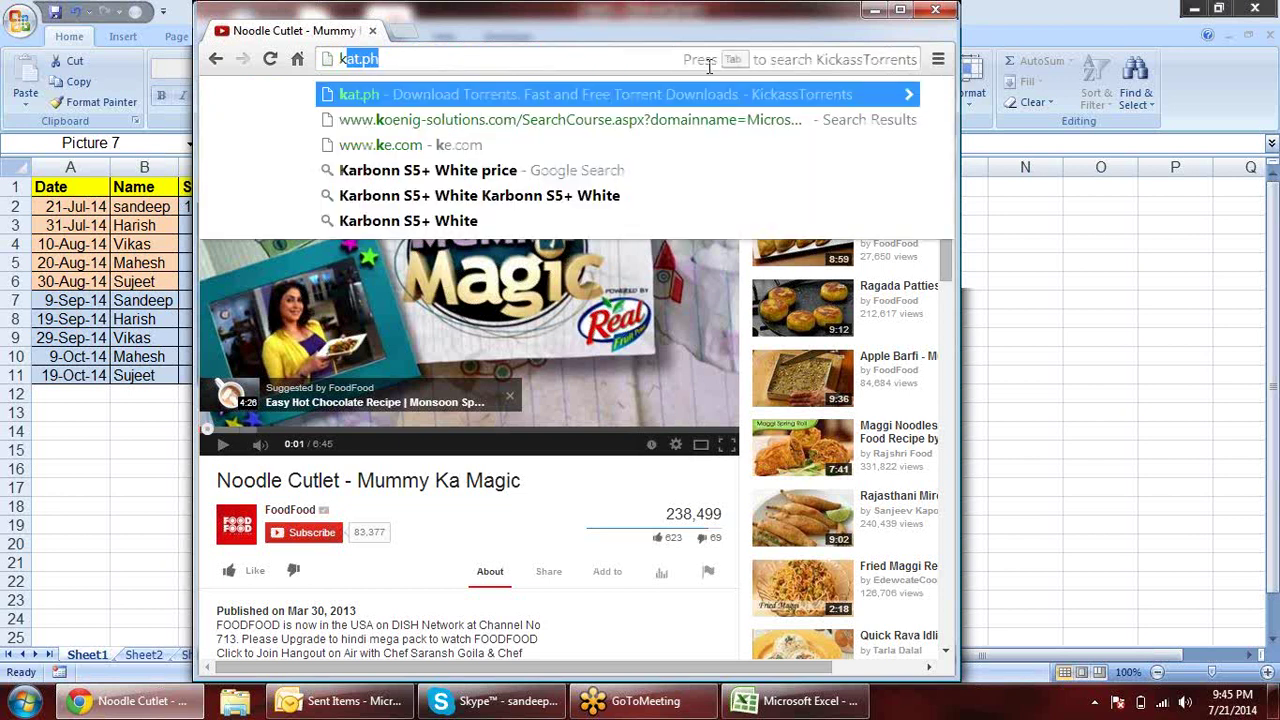
pyautogui.write('ee')
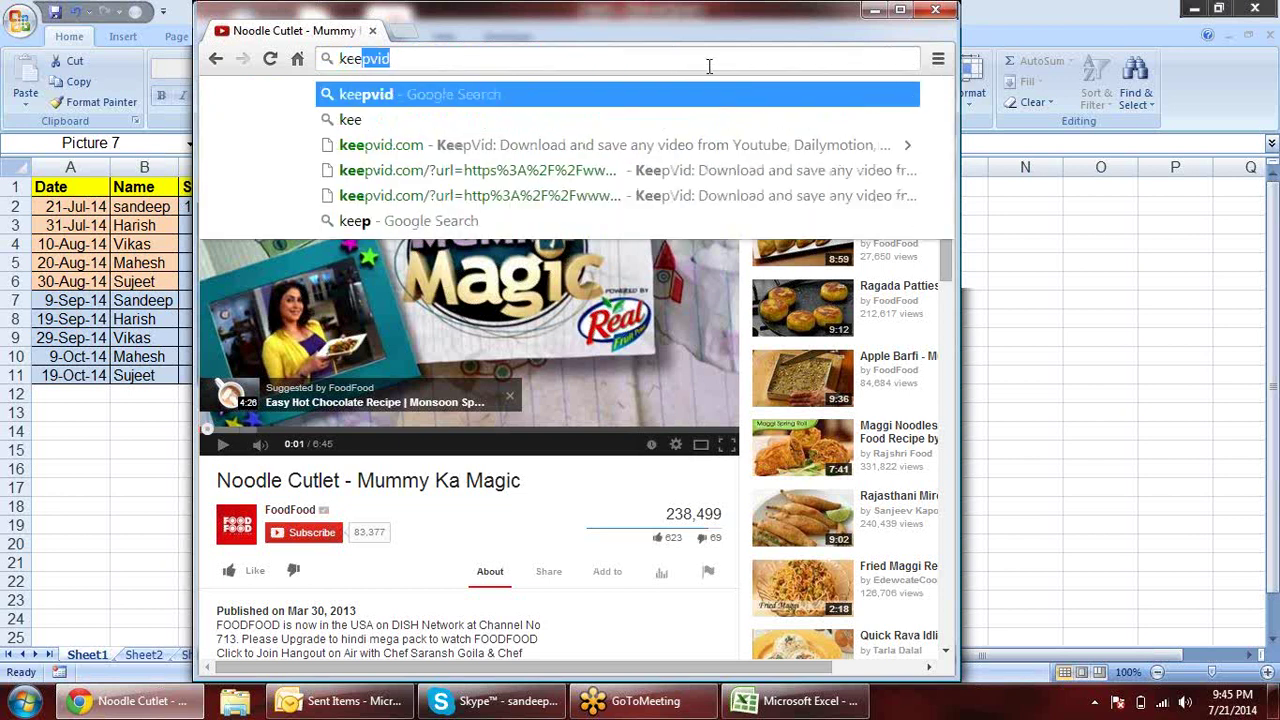
pyautogui.press('Return')
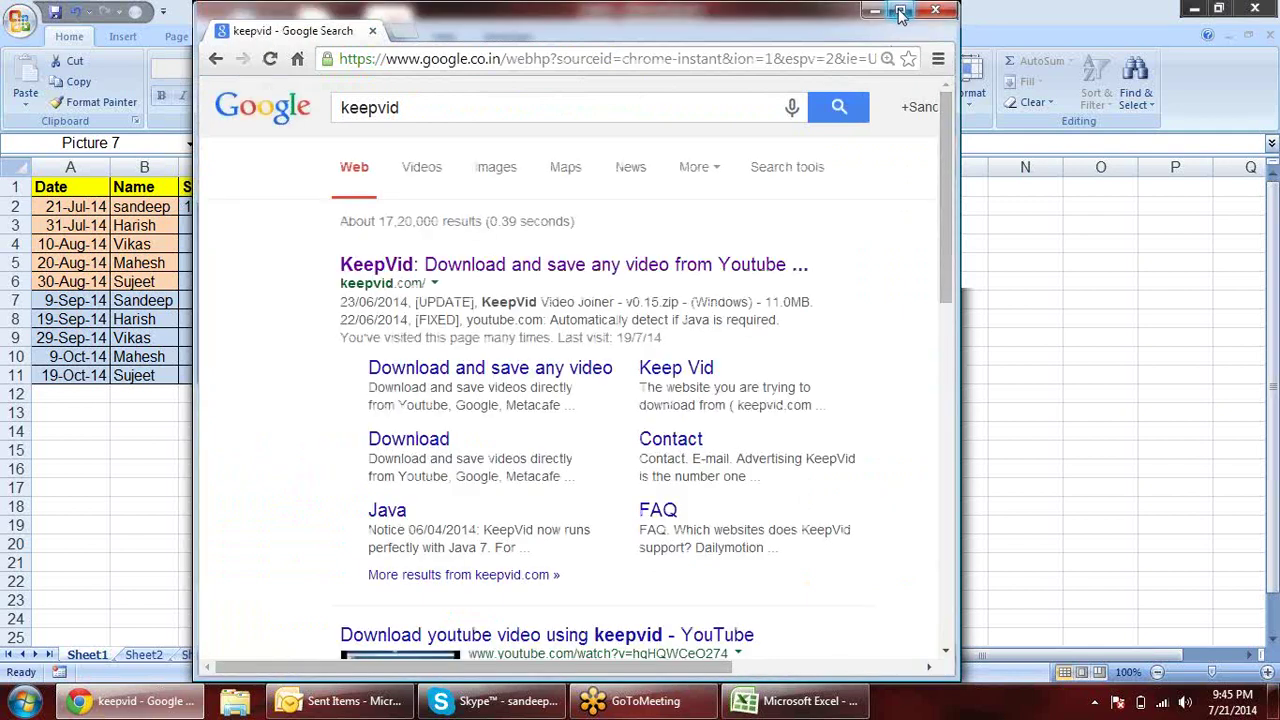
pyautogui.click(900, 12)
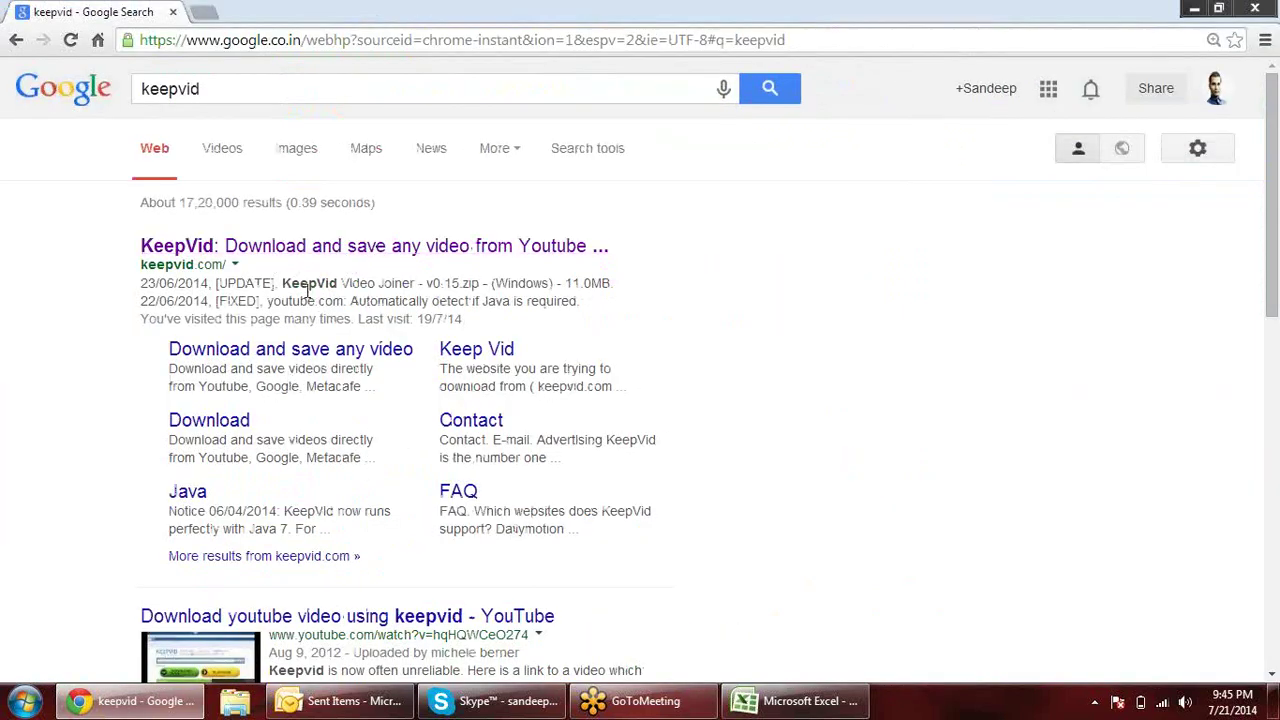
pyautogui.click(297, 248)
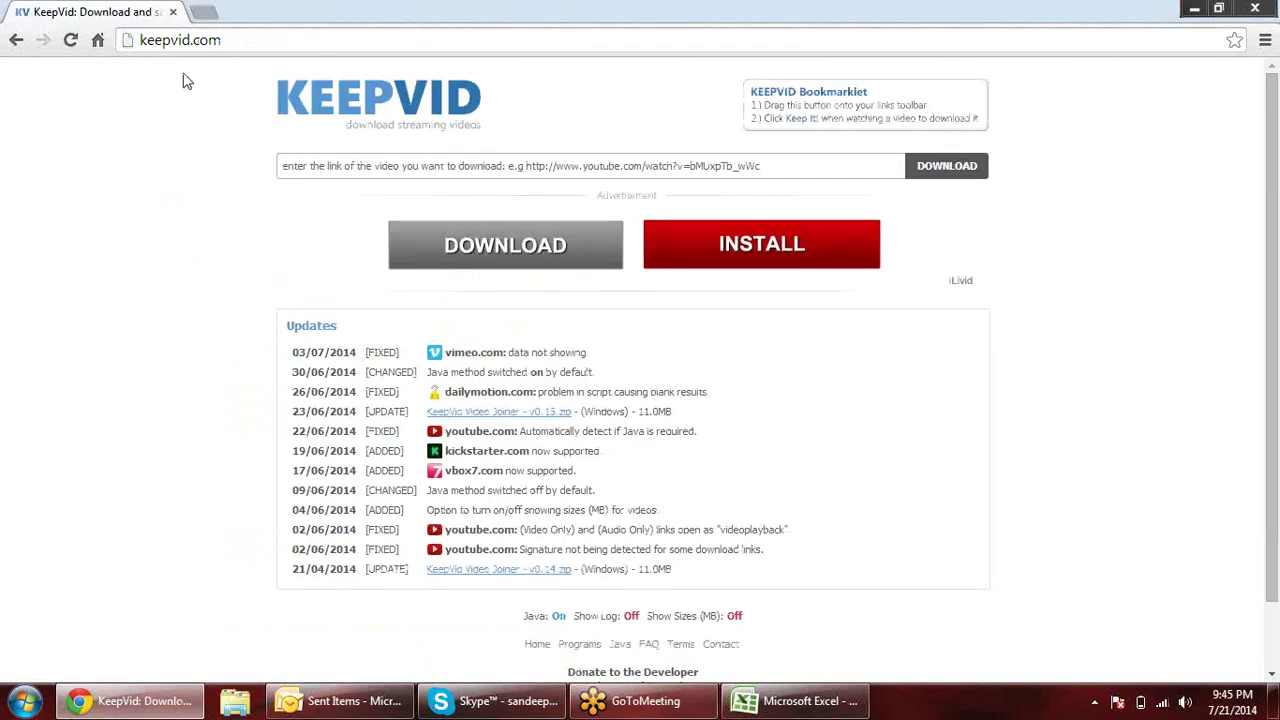
# Paste the Noodle Cutlet YouTube link into KeepVid and submit it for download
pyautogui.click(368, 168)
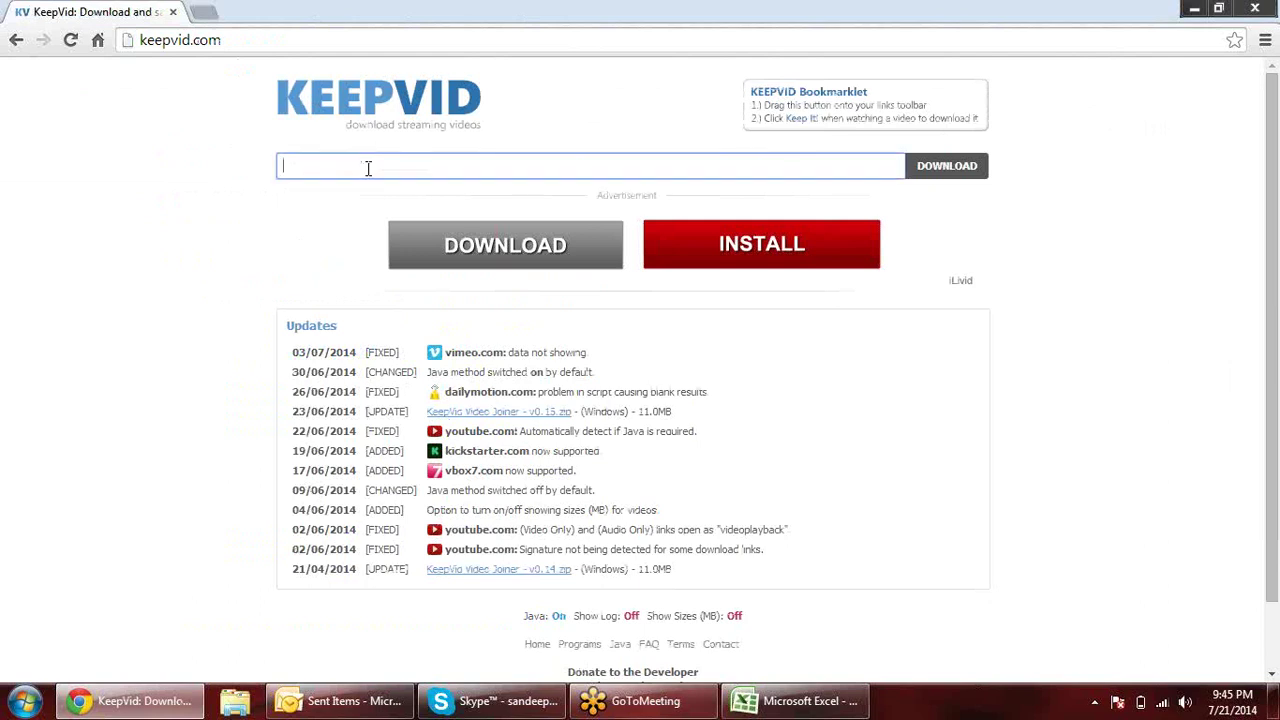
pyautogui.write('https://www.youtube.com/watch?v=8-QGa7qw3Iw')
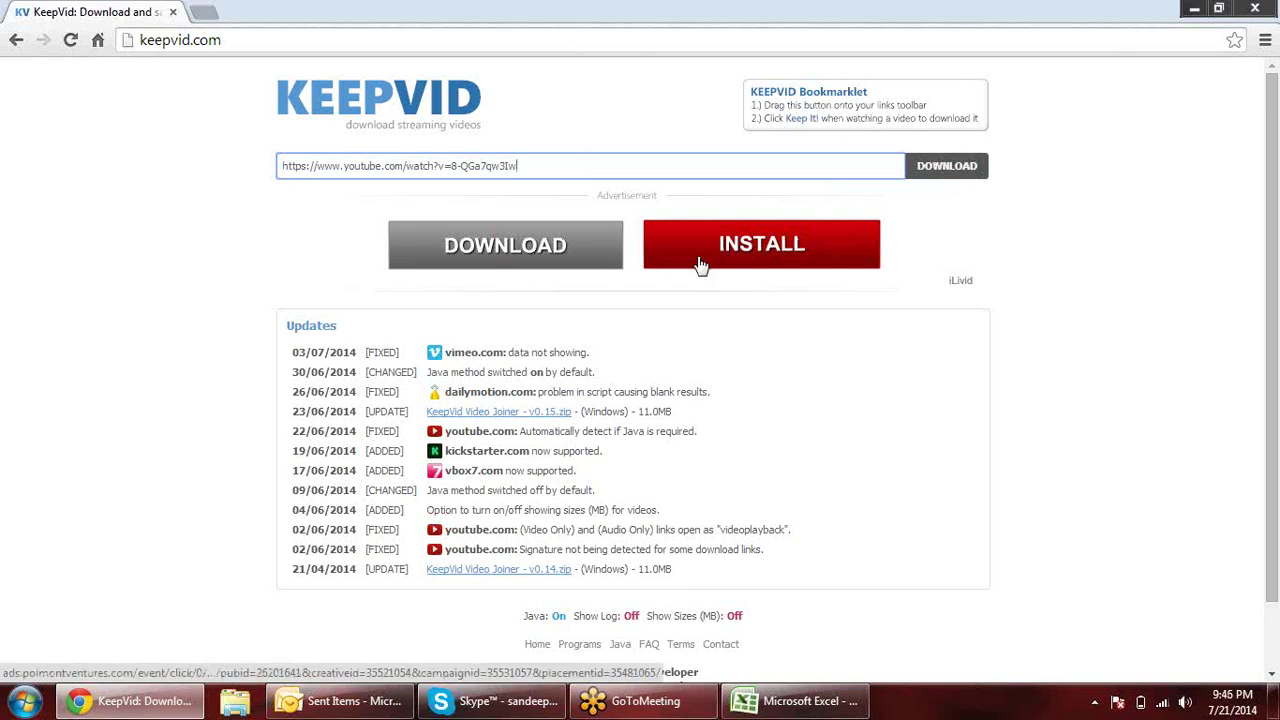
pyautogui.click(948, 172)
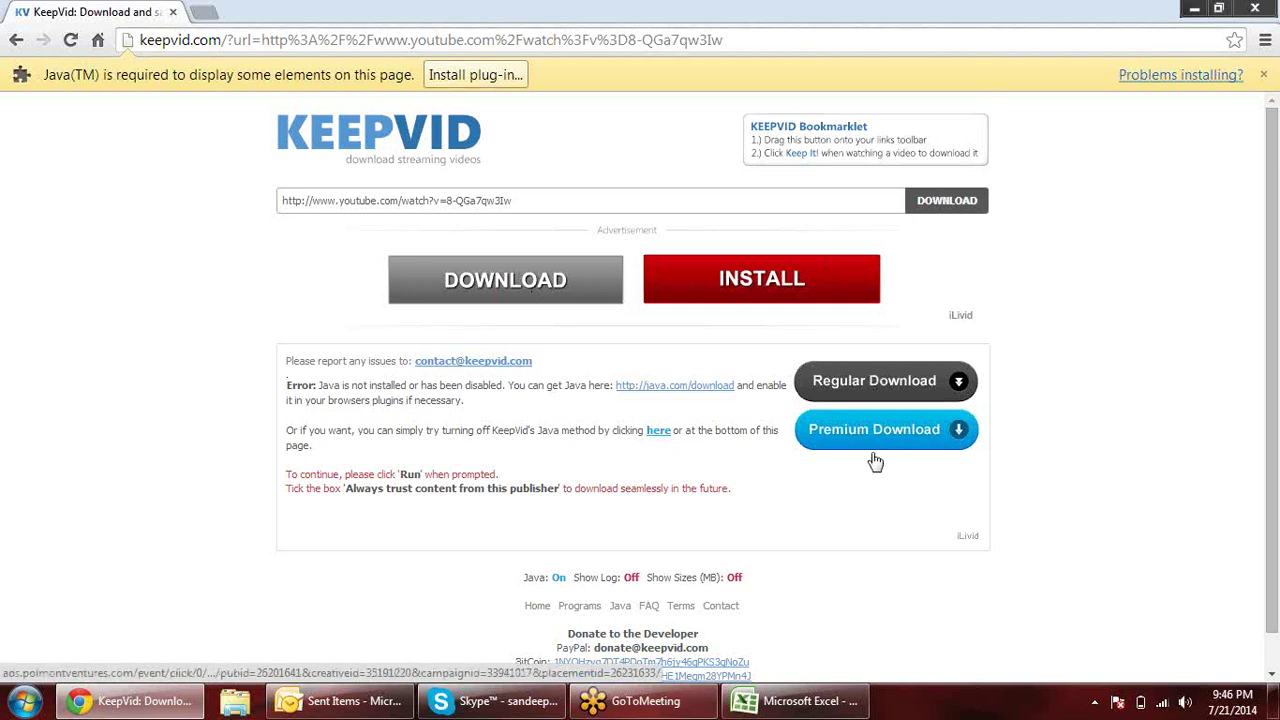
# Reload KeepVid, paste the YouTube link again and resubmit it for download
pyautogui.click(947, 206)
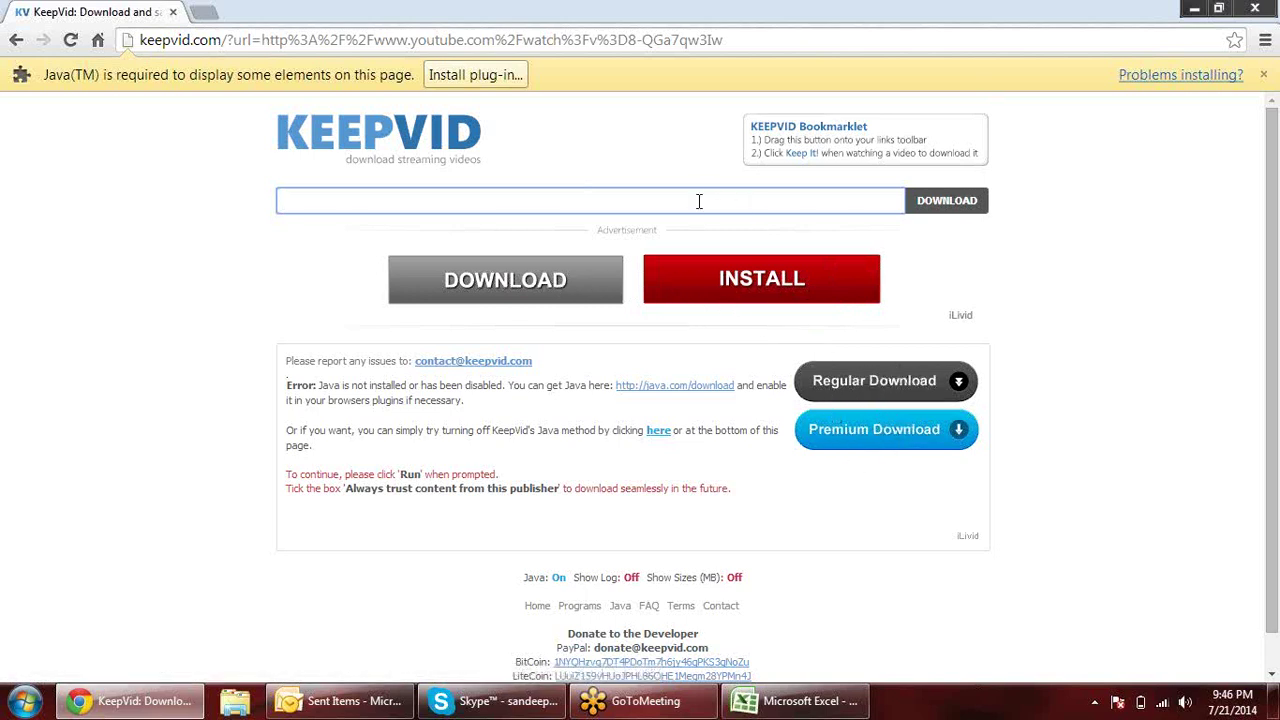
pyautogui.write('https://www.youtube.com/watch?v=8-QGa7qw3Iw')
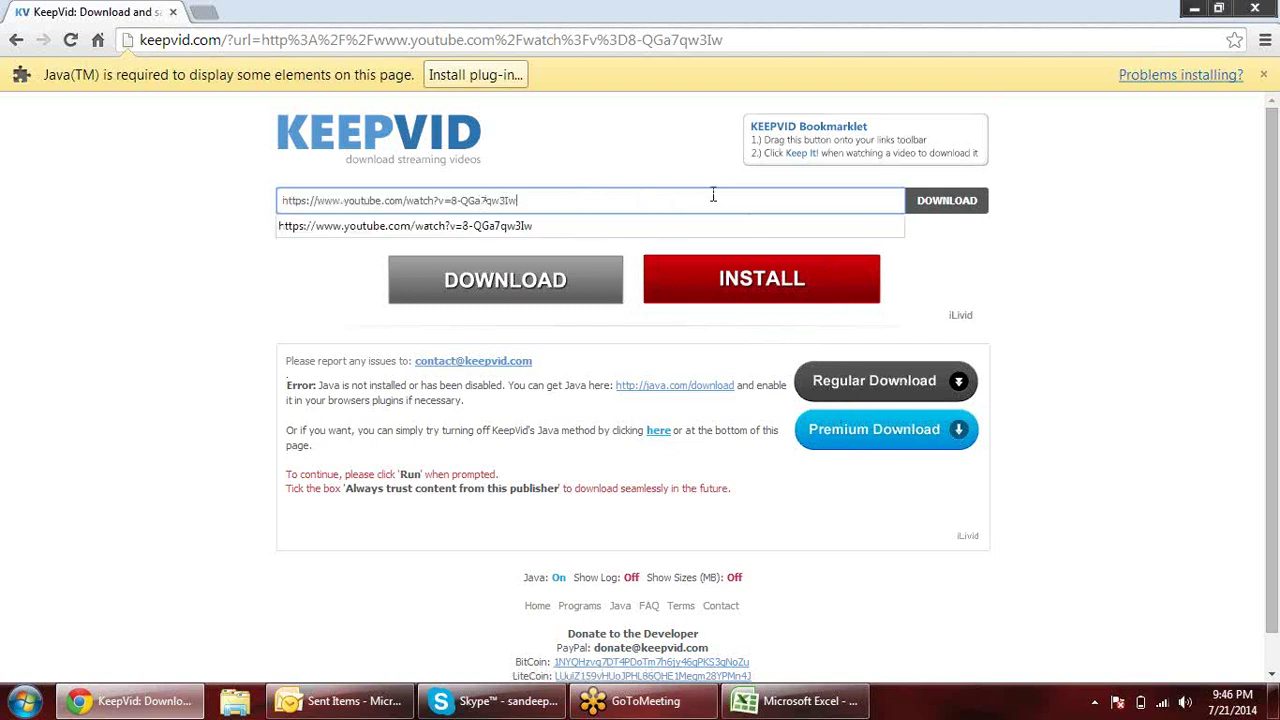
pyautogui.click(928, 210)
pyautogui.click(929, 215)
pyautogui.click(938, 205)
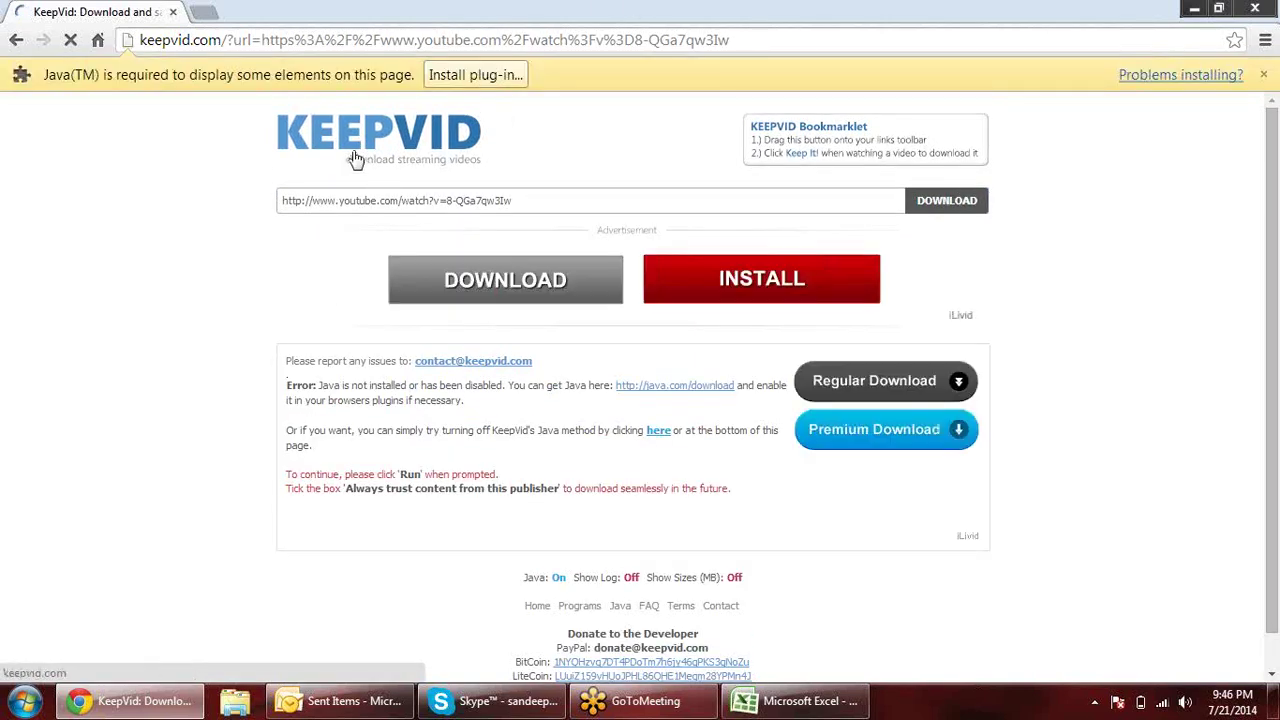
# Download Java for Windows from the Java site, agreeing to the licence
pyautogui.click(463, 84)
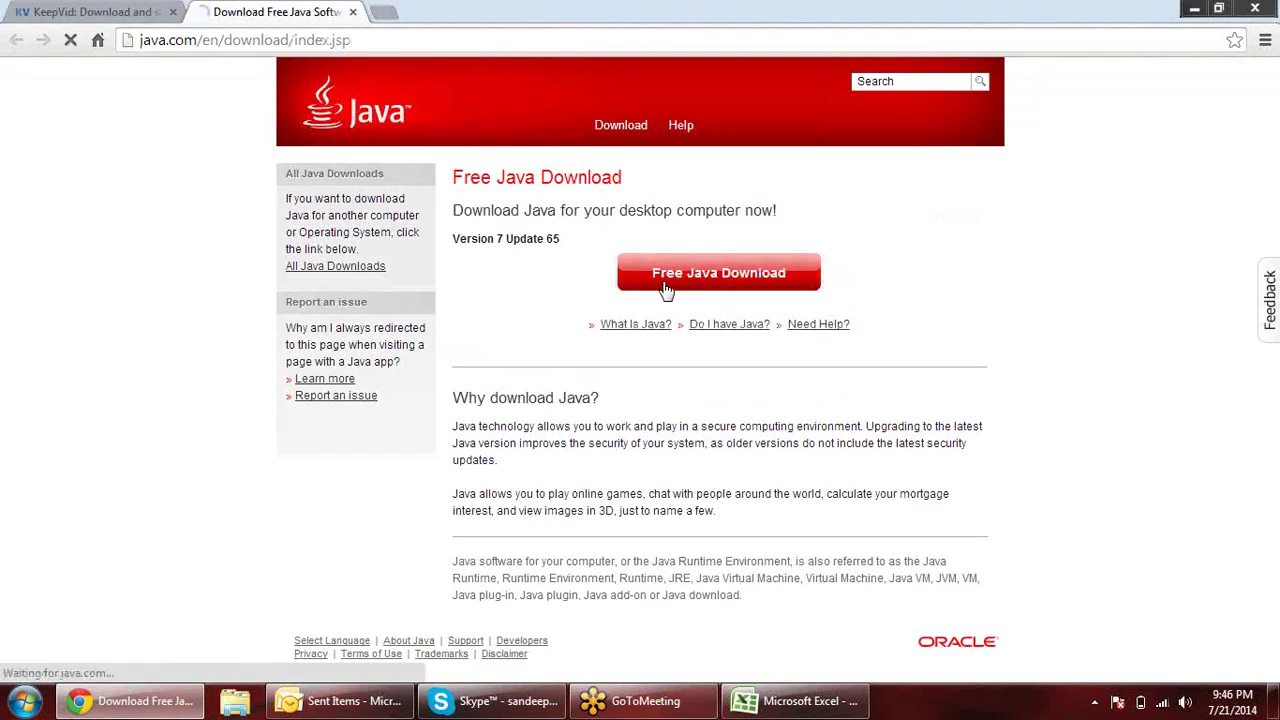
pyautogui.click(666, 286)
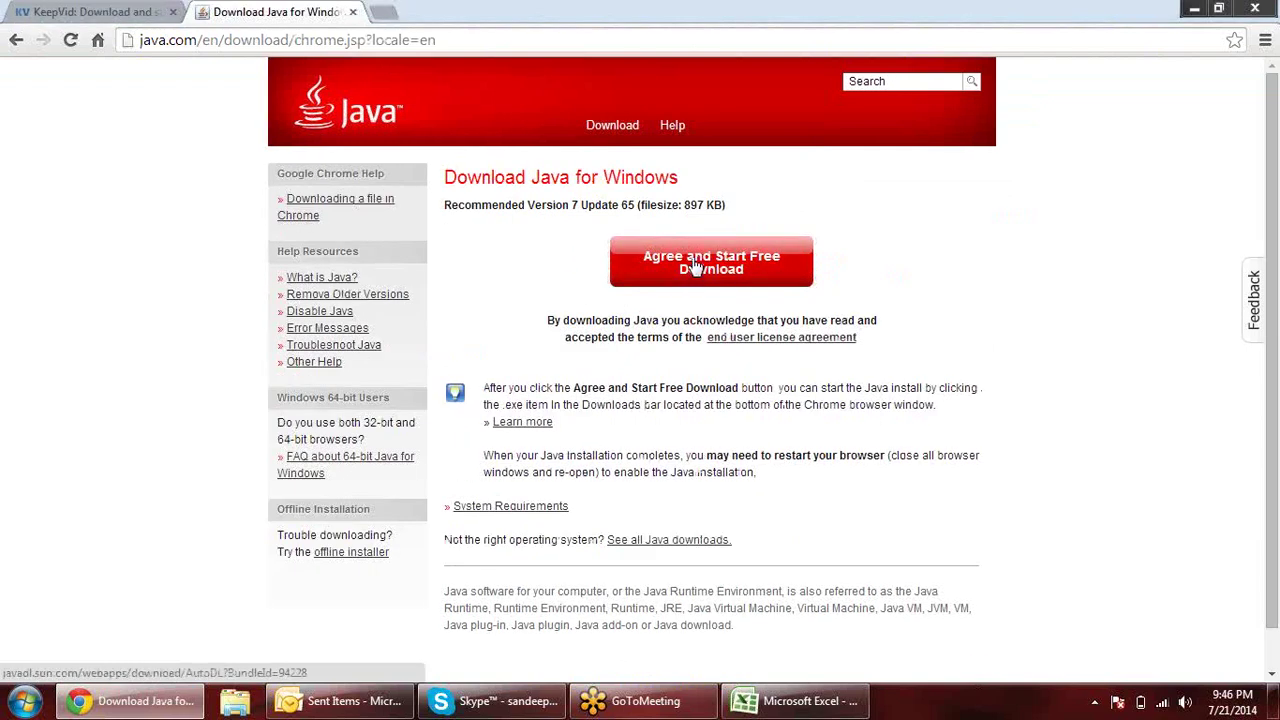
pyautogui.click(681, 260)
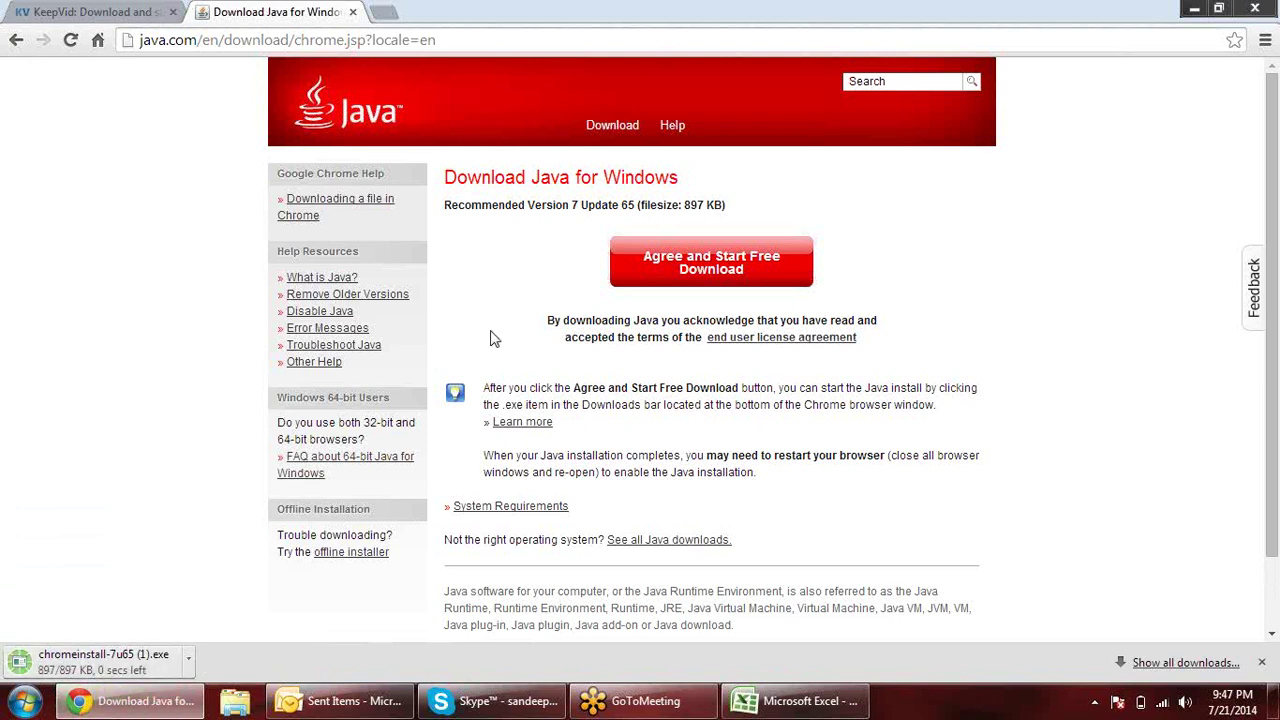
# Back on the KeepVid tab, run the Java 7 Update 65 installer
pyautogui.click(66, 14)
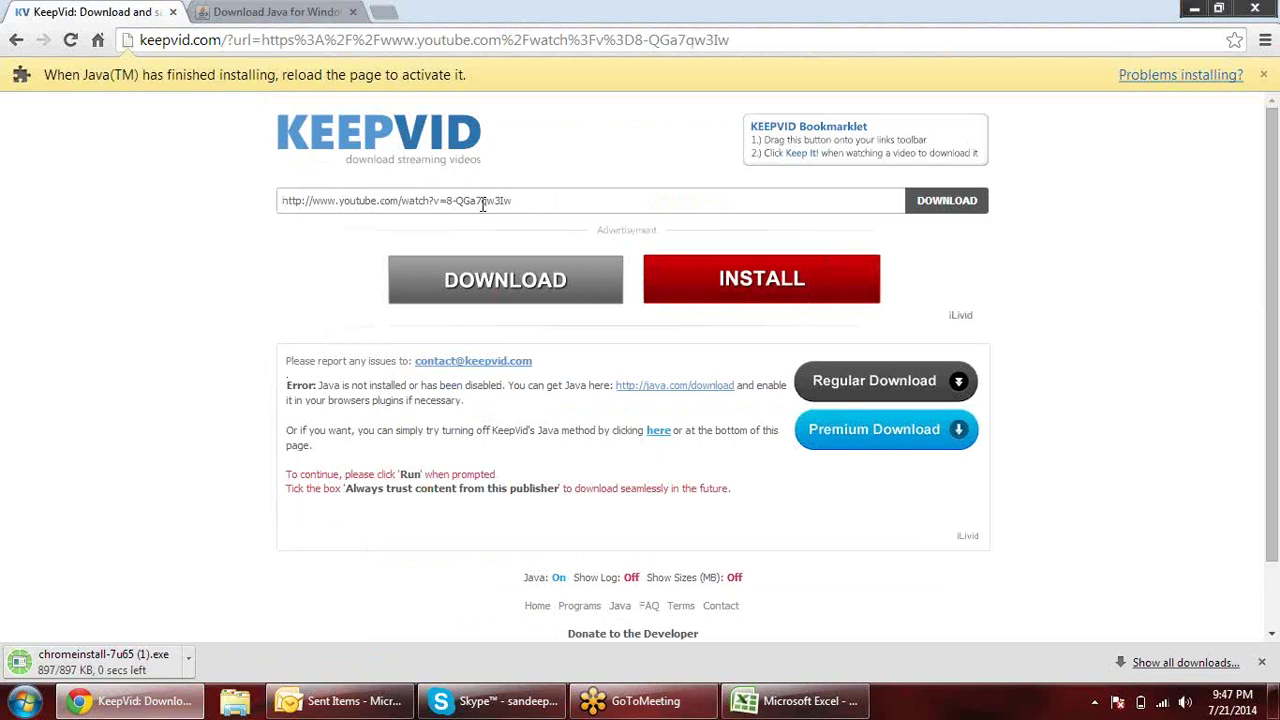
pyautogui.click(288, 208)
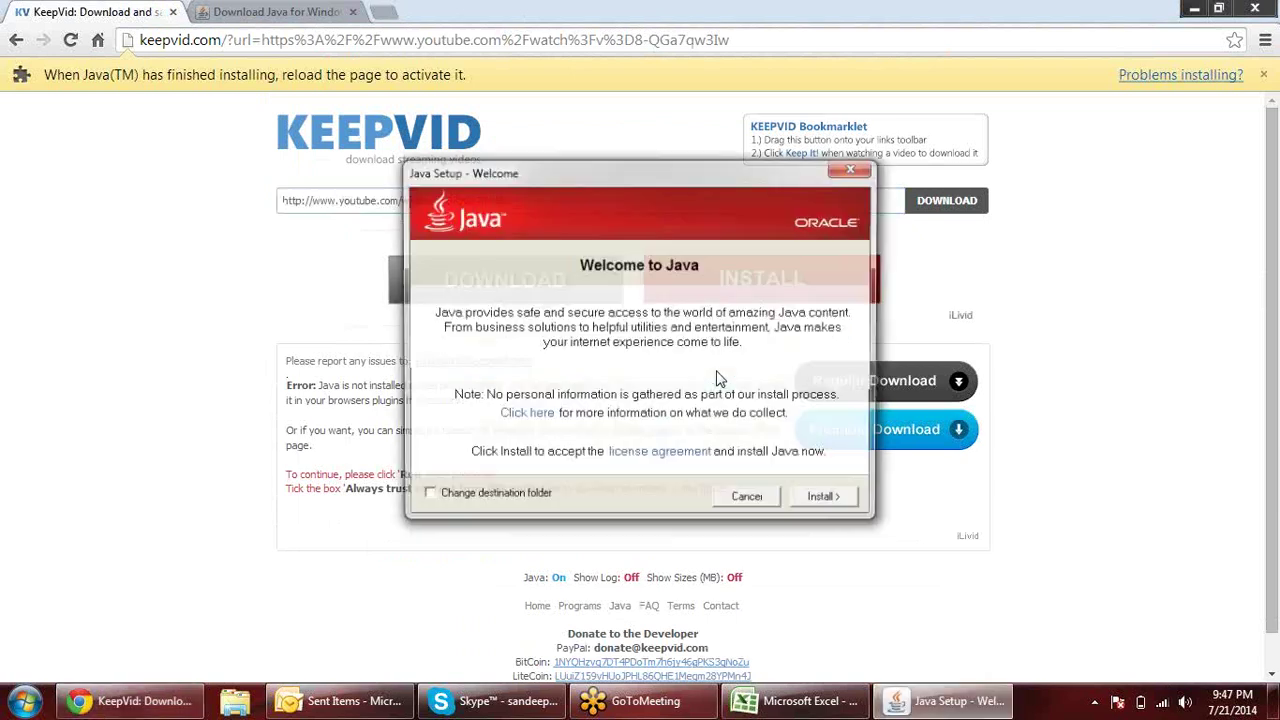
pyautogui.click(826, 501)
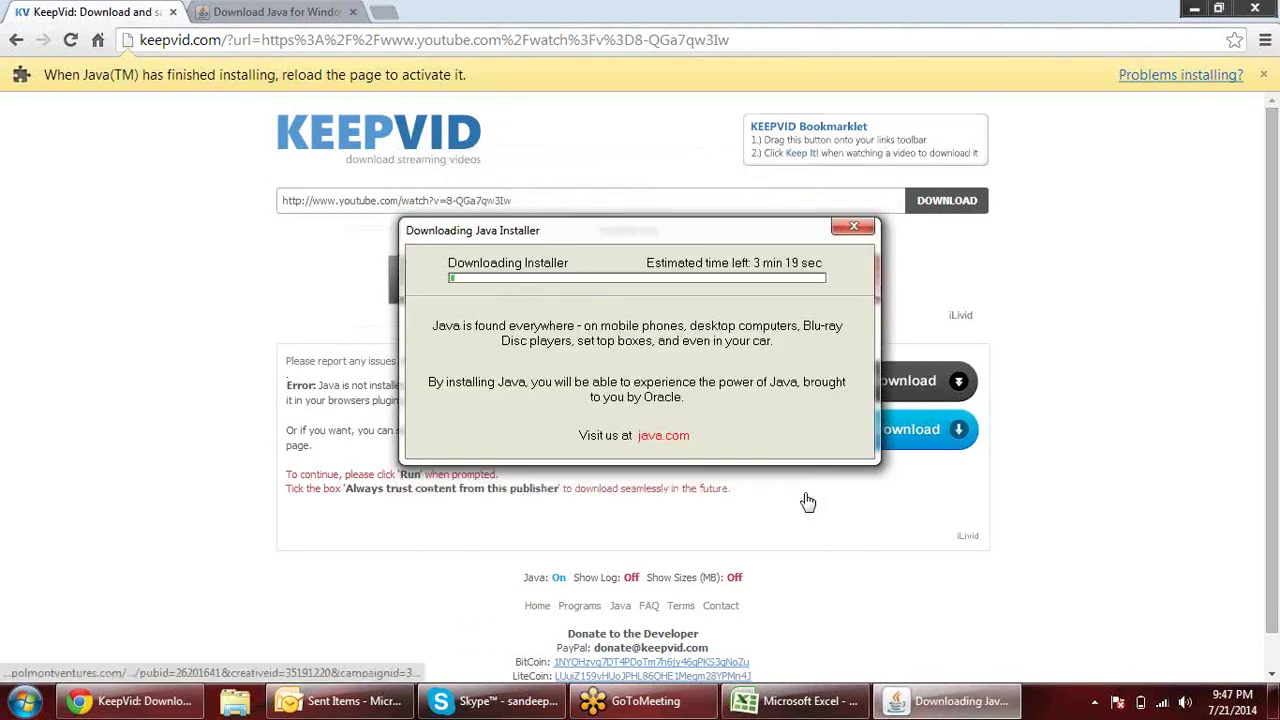